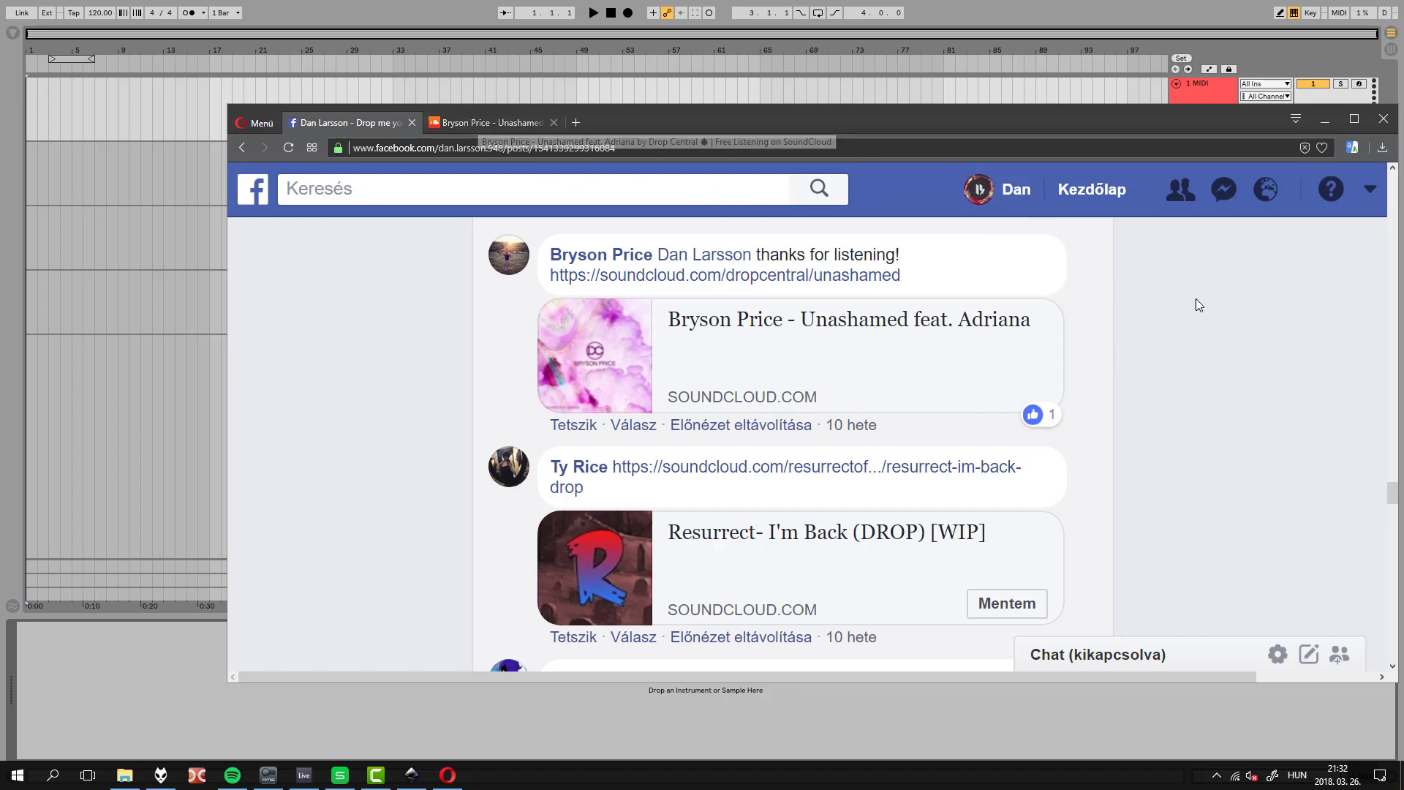
Look through the SoundCloud links in the Facebook comments, switch to the SoundCloud page for "Unashamed" and start playing the track
{"action": "scroll", "coordinate": [1158, 443], "scroll_direction": "up", "scroll_amount": 2}
{"action": "scroll", "coordinate": [1156, 439], "scroll_direction": "down", "scroll_amount": 2}
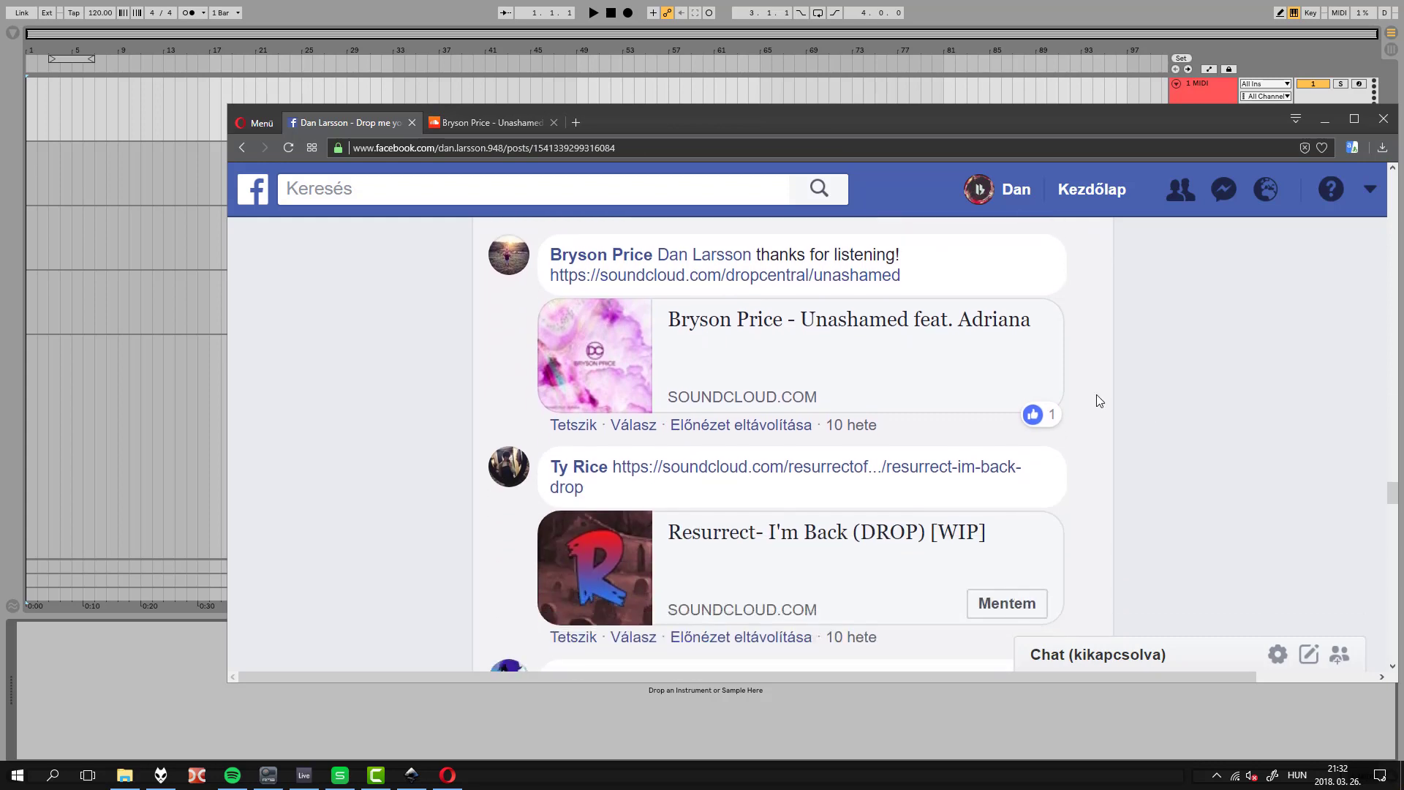
{"action": "scroll", "coordinate": [1148, 432], "scroll_direction": "up", "scroll_amount": 4}
{"action": "scroll", "coordinate": [1160, 410], "scroll_direction": "down", "scroll_amount": 2}
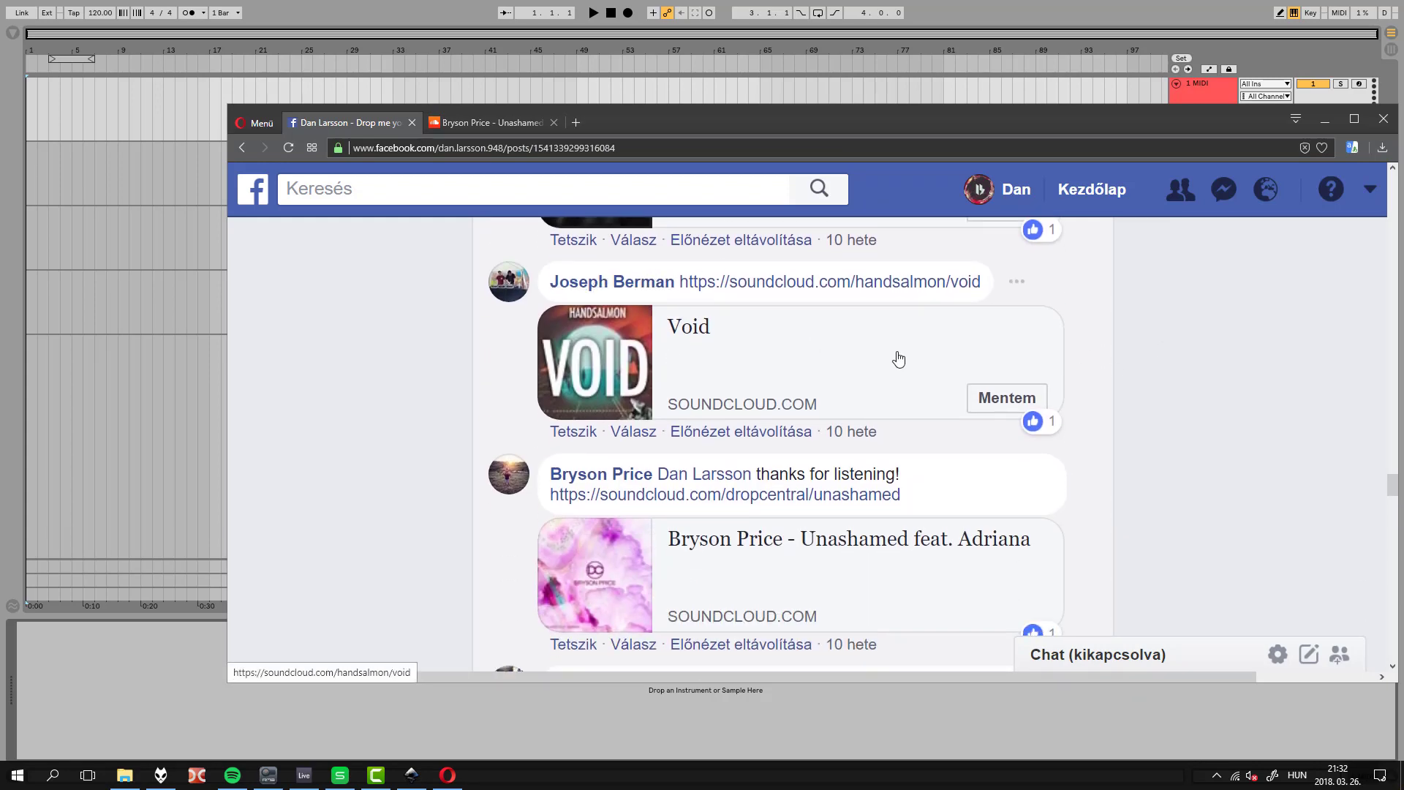
{"action": "scroll", "coordinate": [1195, 350], "scroll_direction": "down", "scroll_amount": 1}
{"action": "scroll", "coordinate": [1195, 344], "scroll_direction": "down", "scroll_amount": 2}
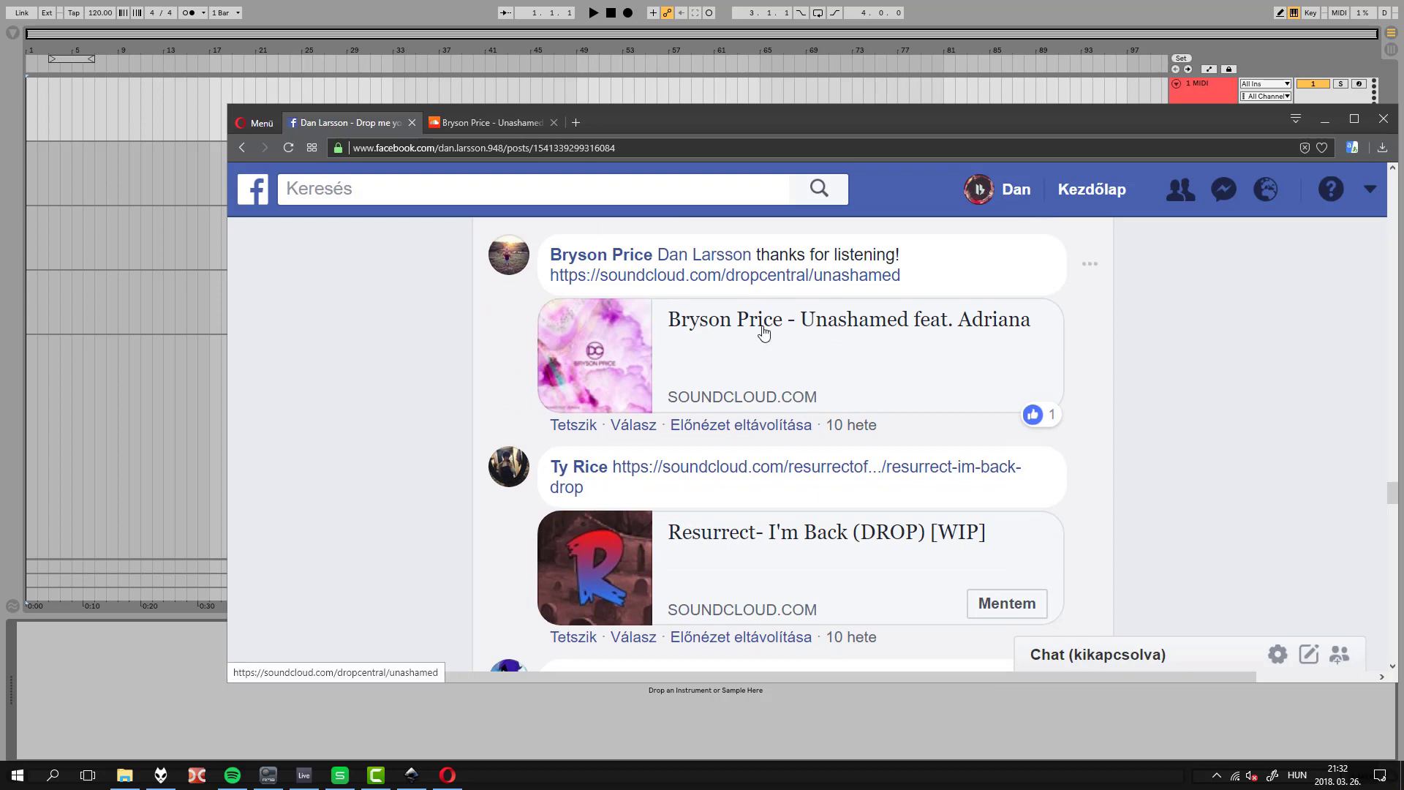
{"action": "left_click", "coordinate": [499, 122]}
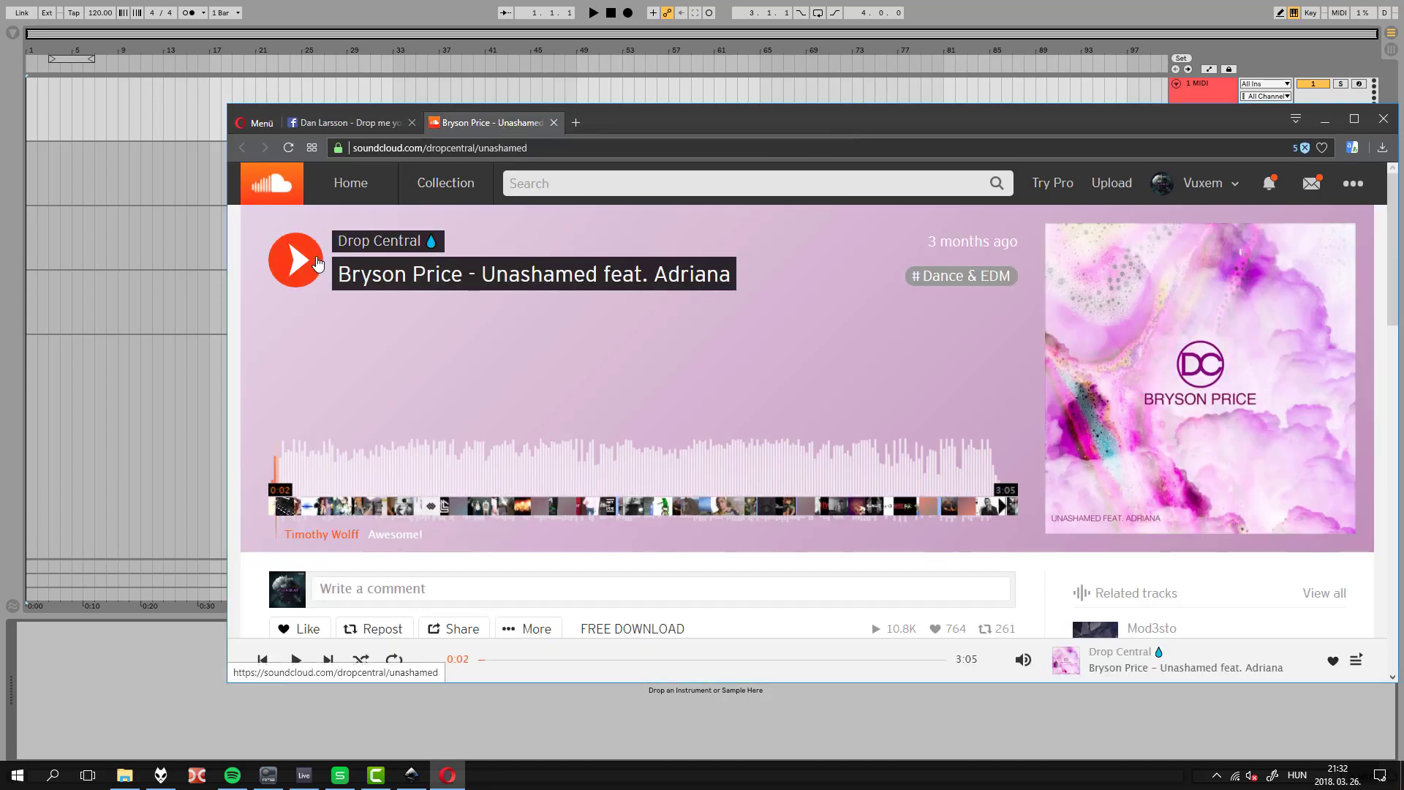
{"action": "left_click", "coordinate": [310, 264]}
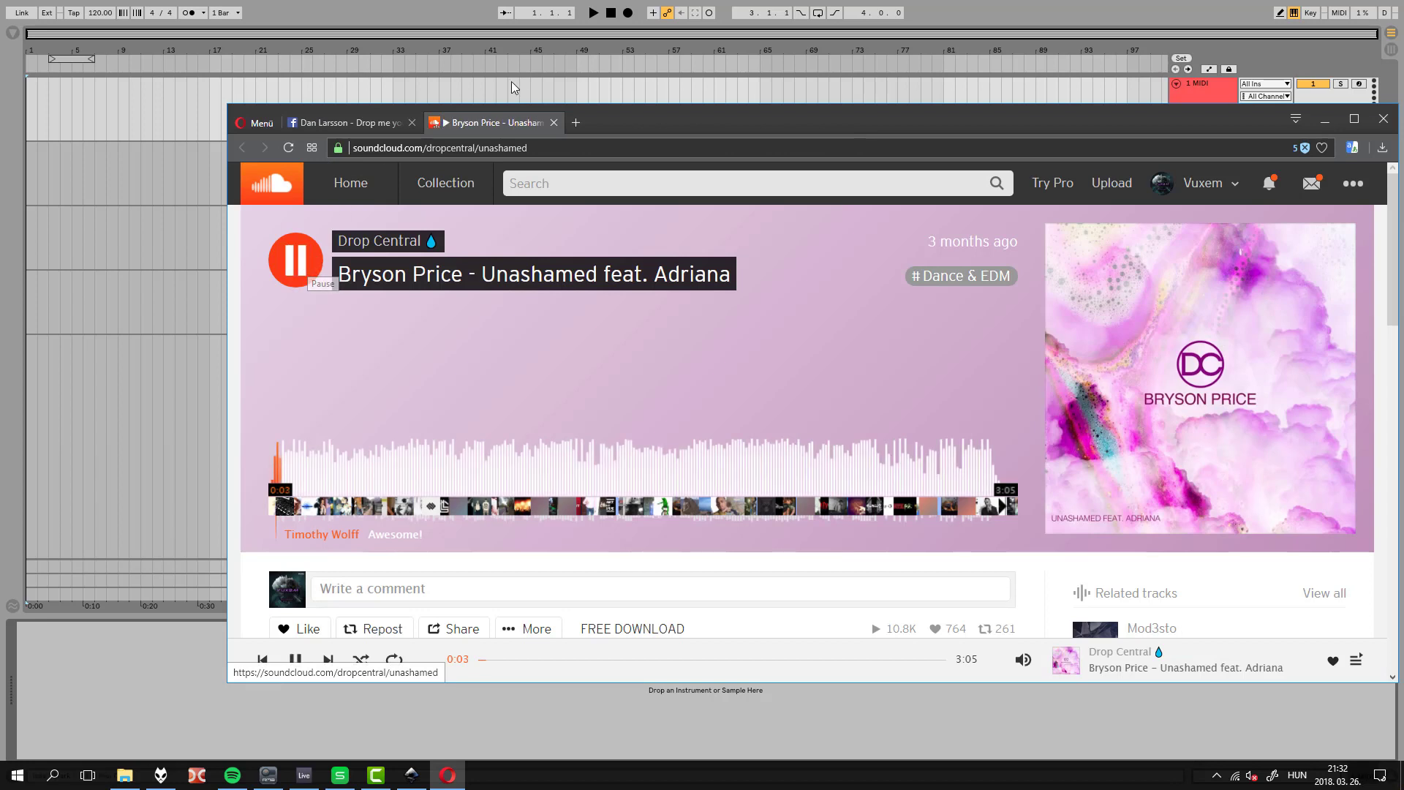
Switch to Ableton Live and delete both MIDI tracks and the first audio track, keeping one audio track
{"action": "left_click", "coordinate": [1227, 78]}
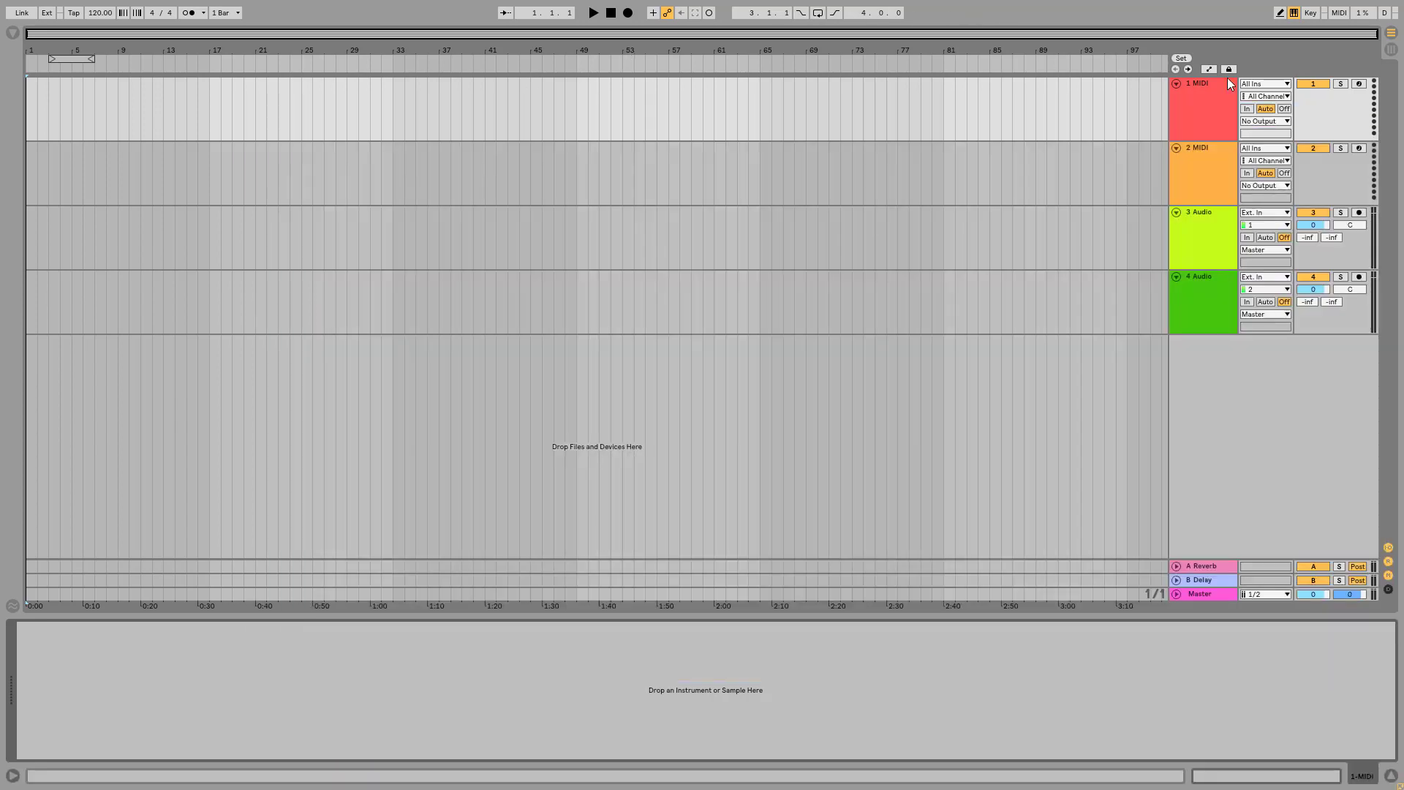
{"action": "left_click", "coordinate": [1218, 98]}
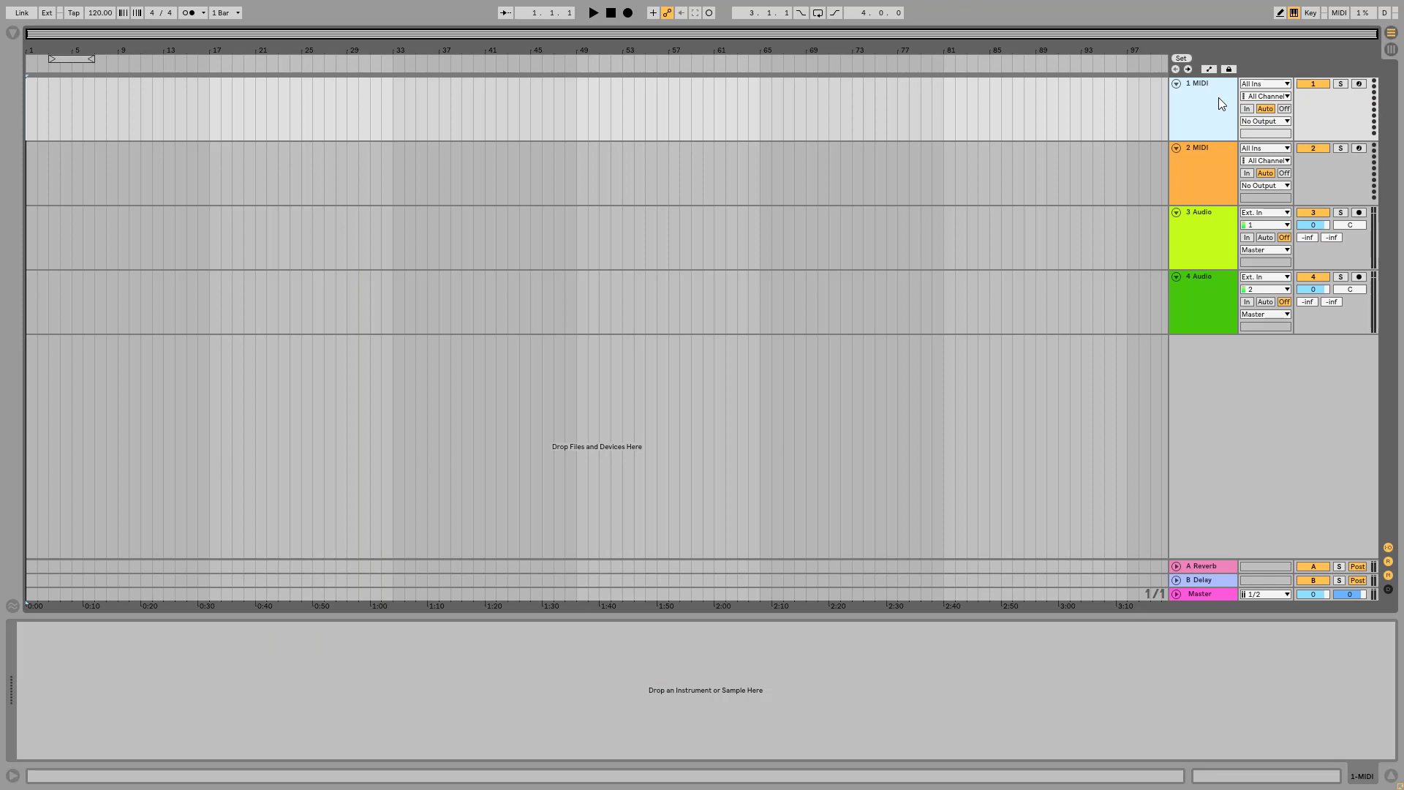
{"action": "key", "text": "Delete"}
{"action": "key", "text": "Delete"}
{"action": "key", "text": "Delete"}
Arm the remaining audio track with external input 1/2 and start recording into the arrangement
{"action": "left_click", "coordinate": [1271, 91]}
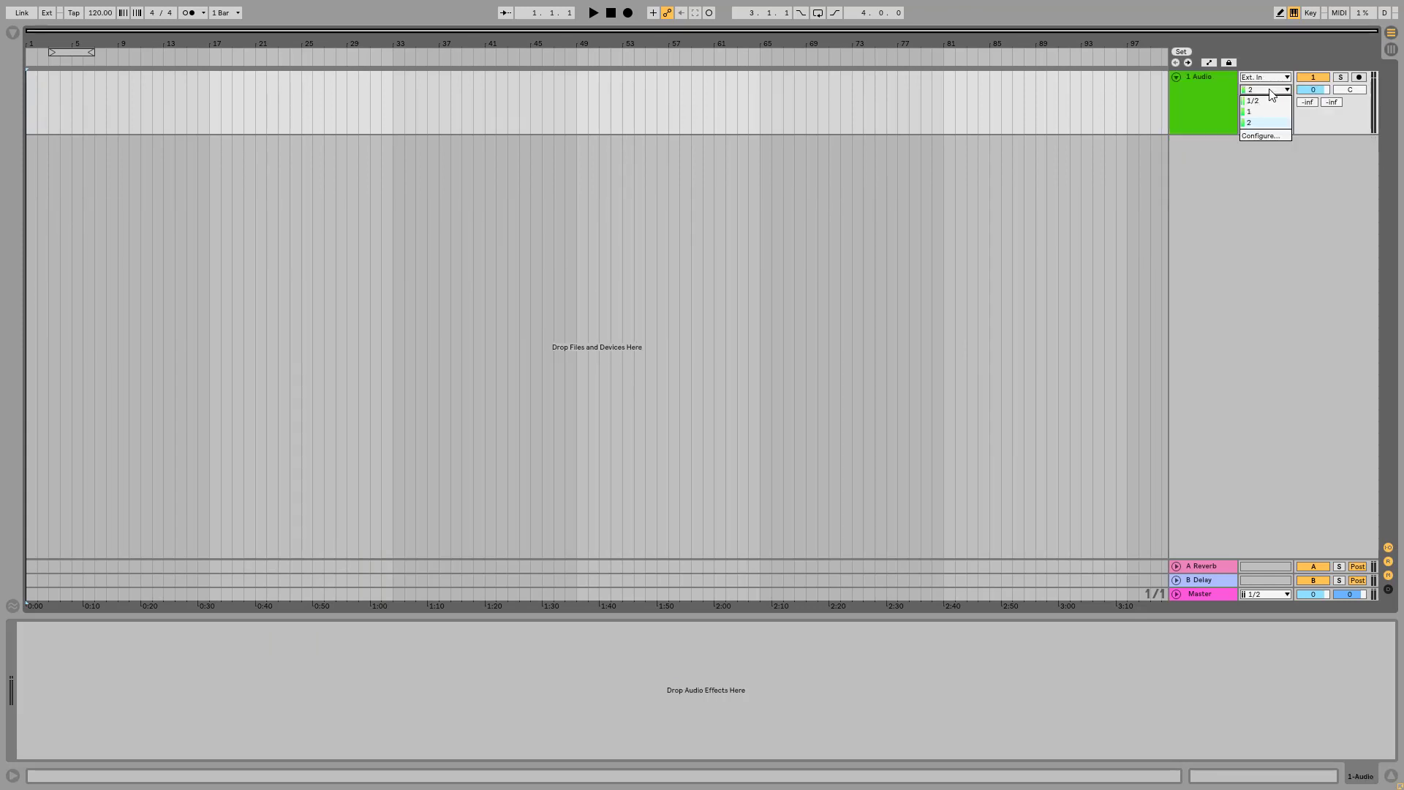
{"action": "left_click", "coordinate": [1272, 102]}
{"action": "left_click", "coordinate": [1359, 78]}
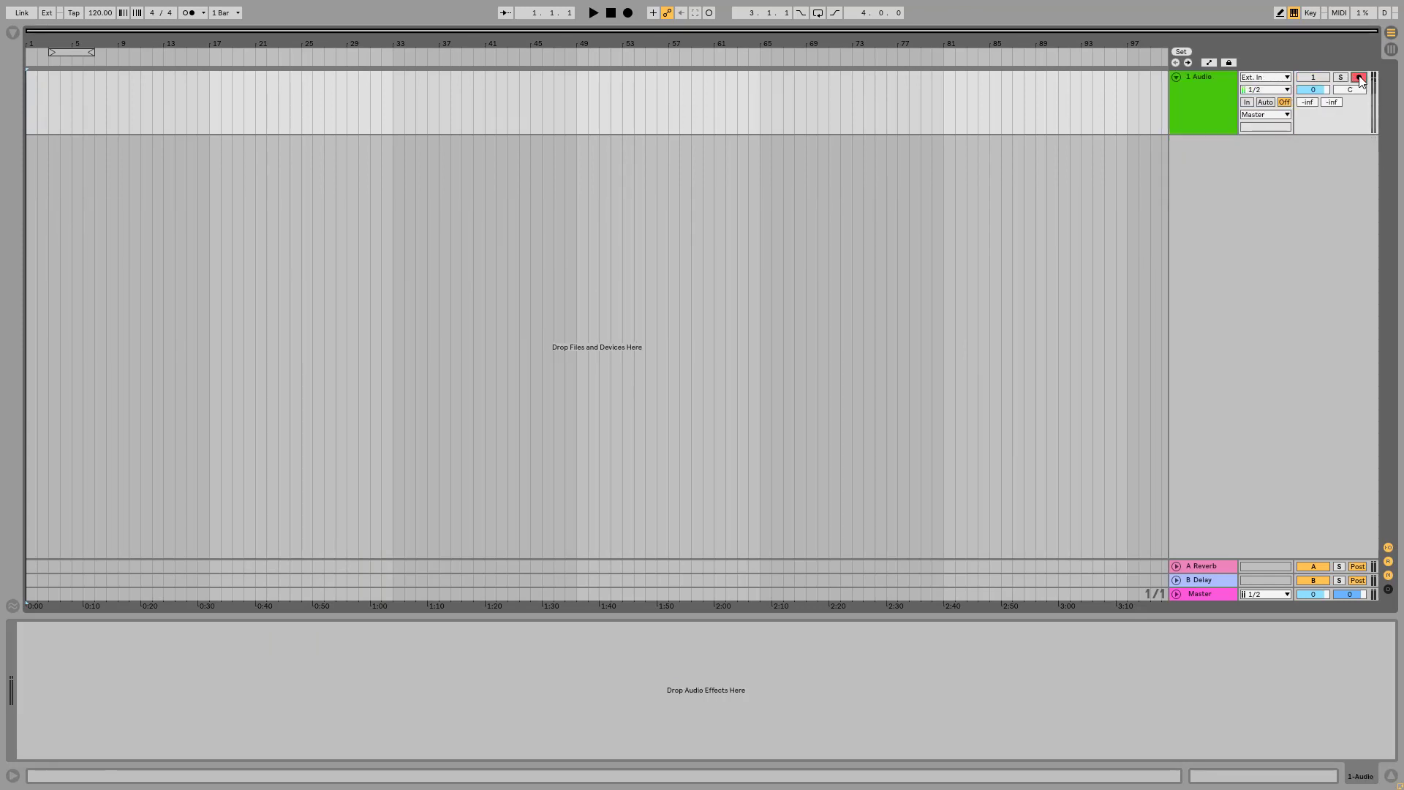
{"action": "left_click", "coordinate": [628, 13]}
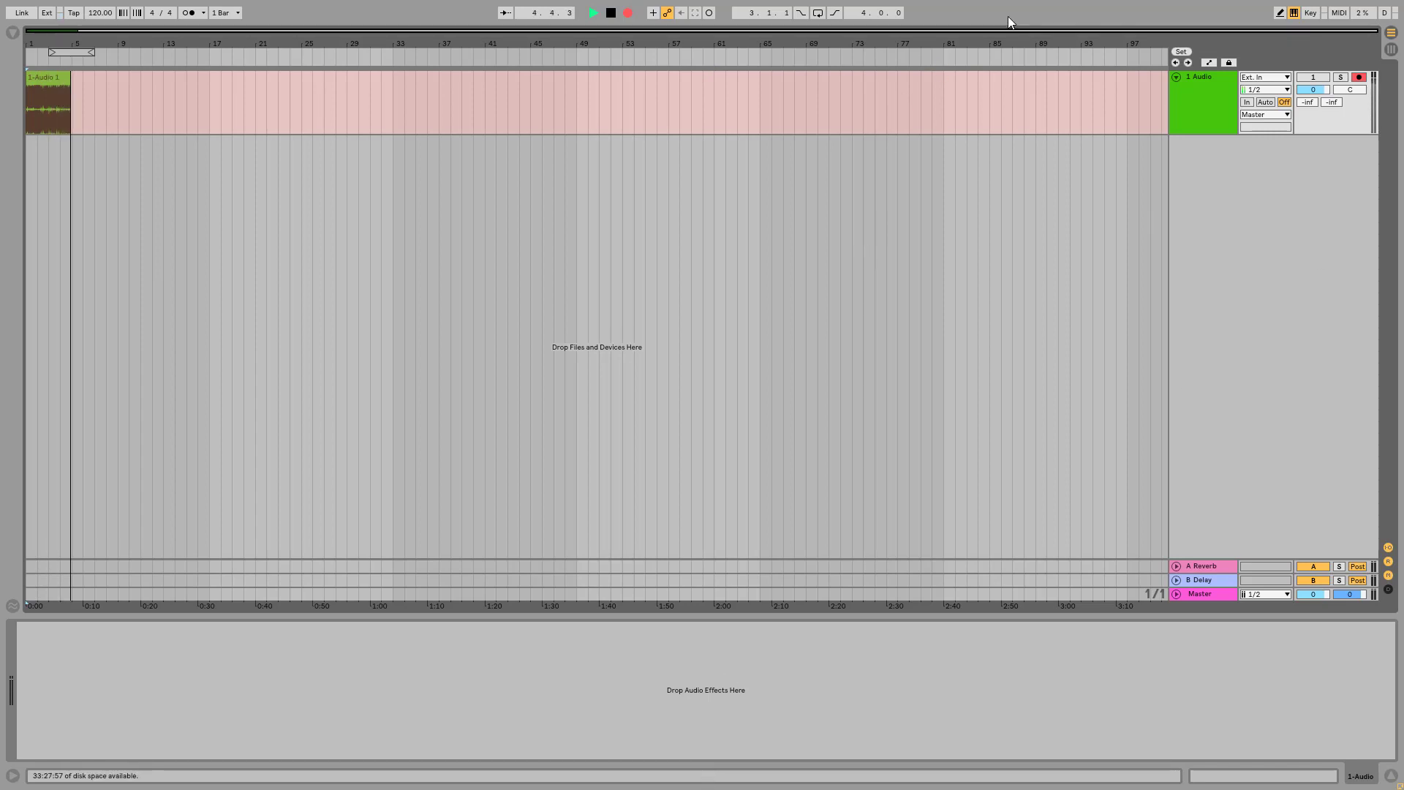
Move the SoundCloud browser window clear of the recording clip and show it over Ableton Live in full screen
{"action": "key", "text": "F11"}
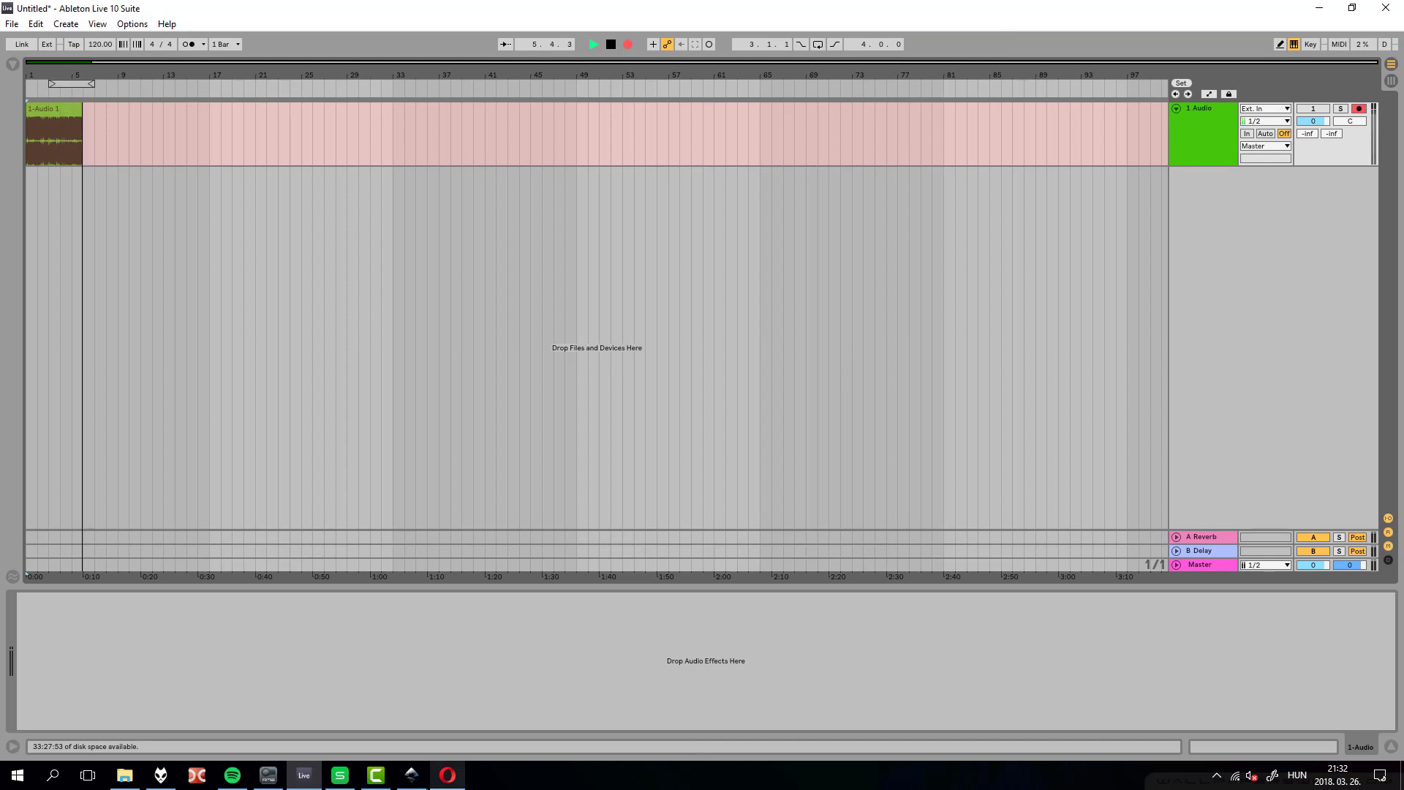
{"action": "left_click", "coordinate": [448, 774]}
{"action": "left_click_drag", "start_coordinate": [893, 116], "coordinate": [1113, 38]}
{"action": "left_click", "coordinate": [1108, 14]}
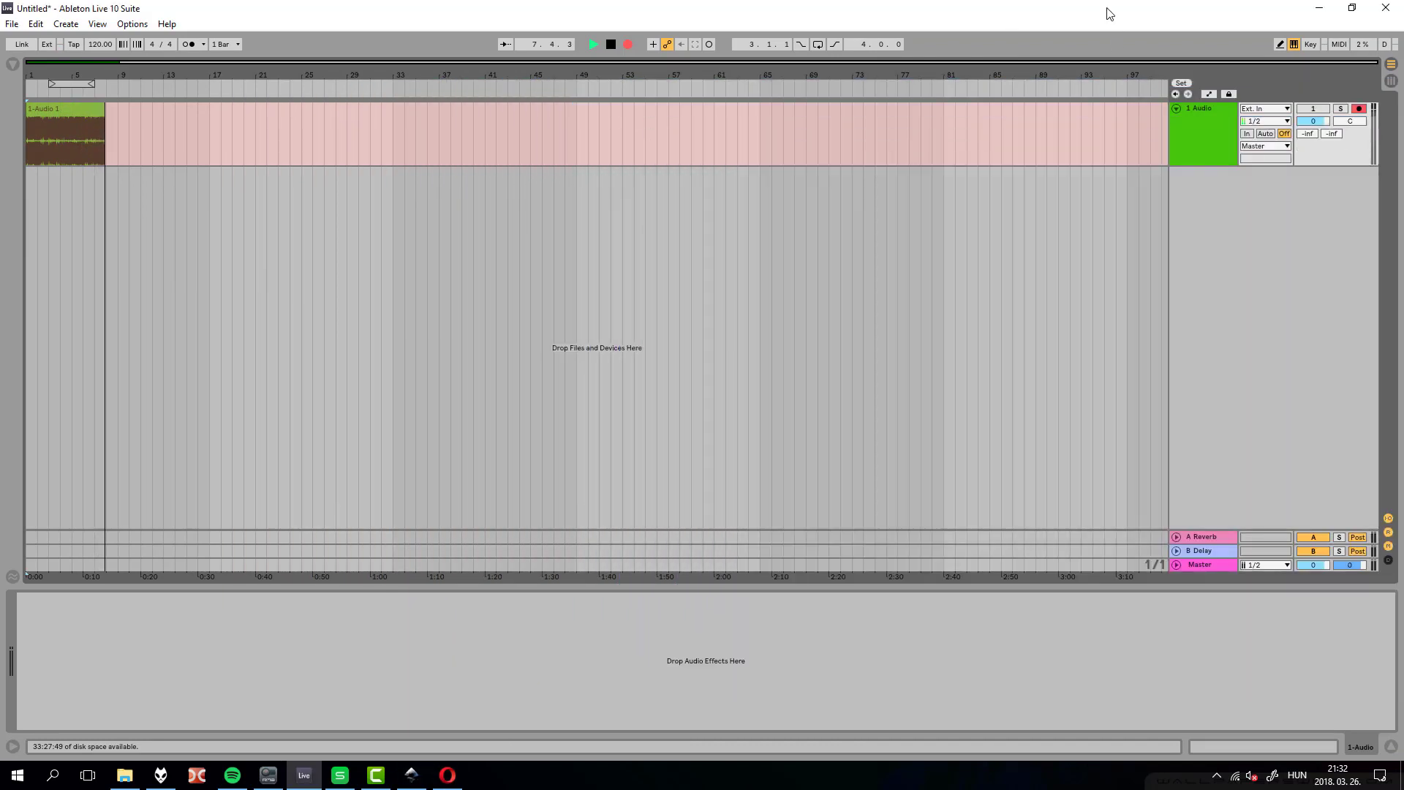
{"action": "key", "text": "F11"}
{"action": "key", "text": "alt+Tab"}
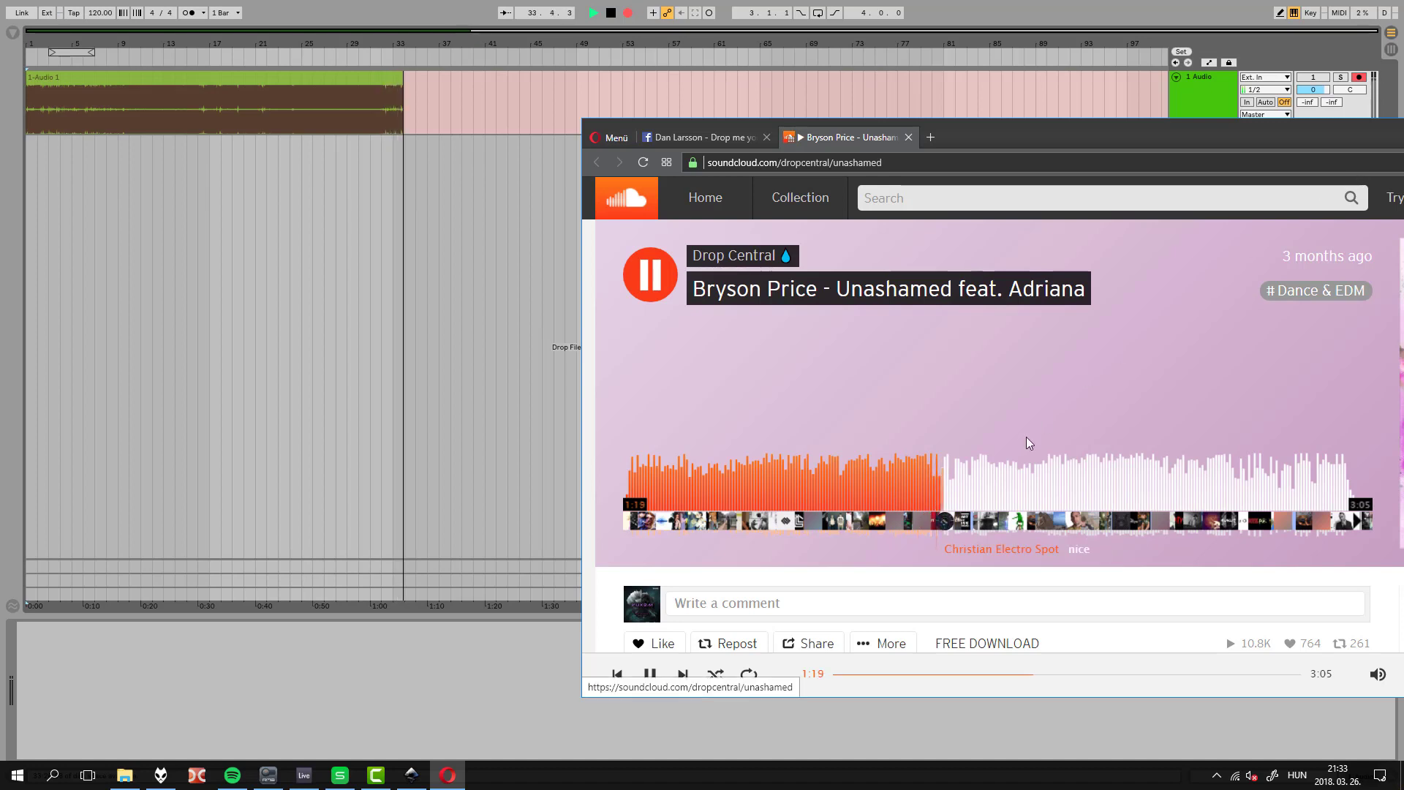
Skip ahead through the playing SoundCloud track, including to 1:42 and 2:54, while recording continues
{"action": "left_click", "coordinate": [977, 486]}
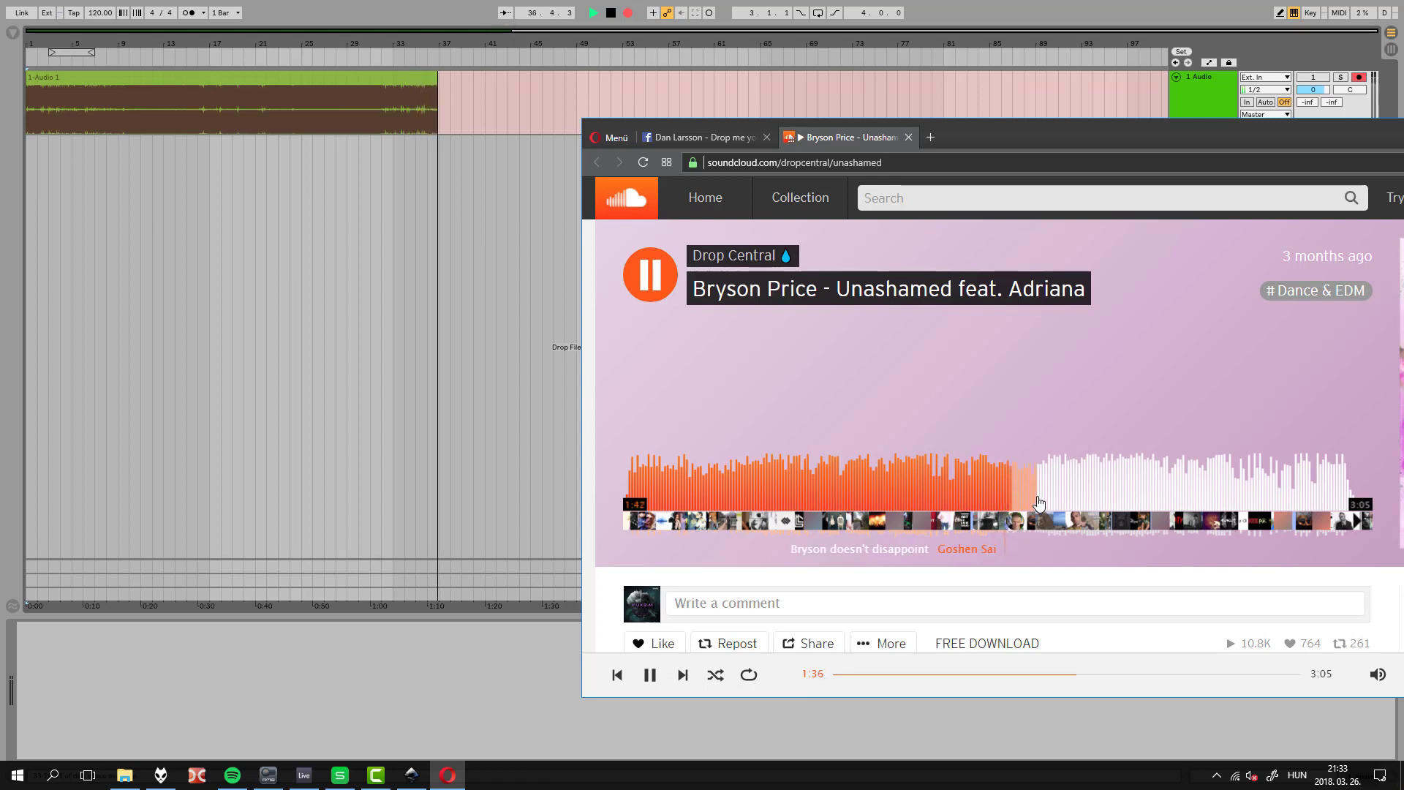
{"action": "left_click", "coordinate": [1039, 503]}
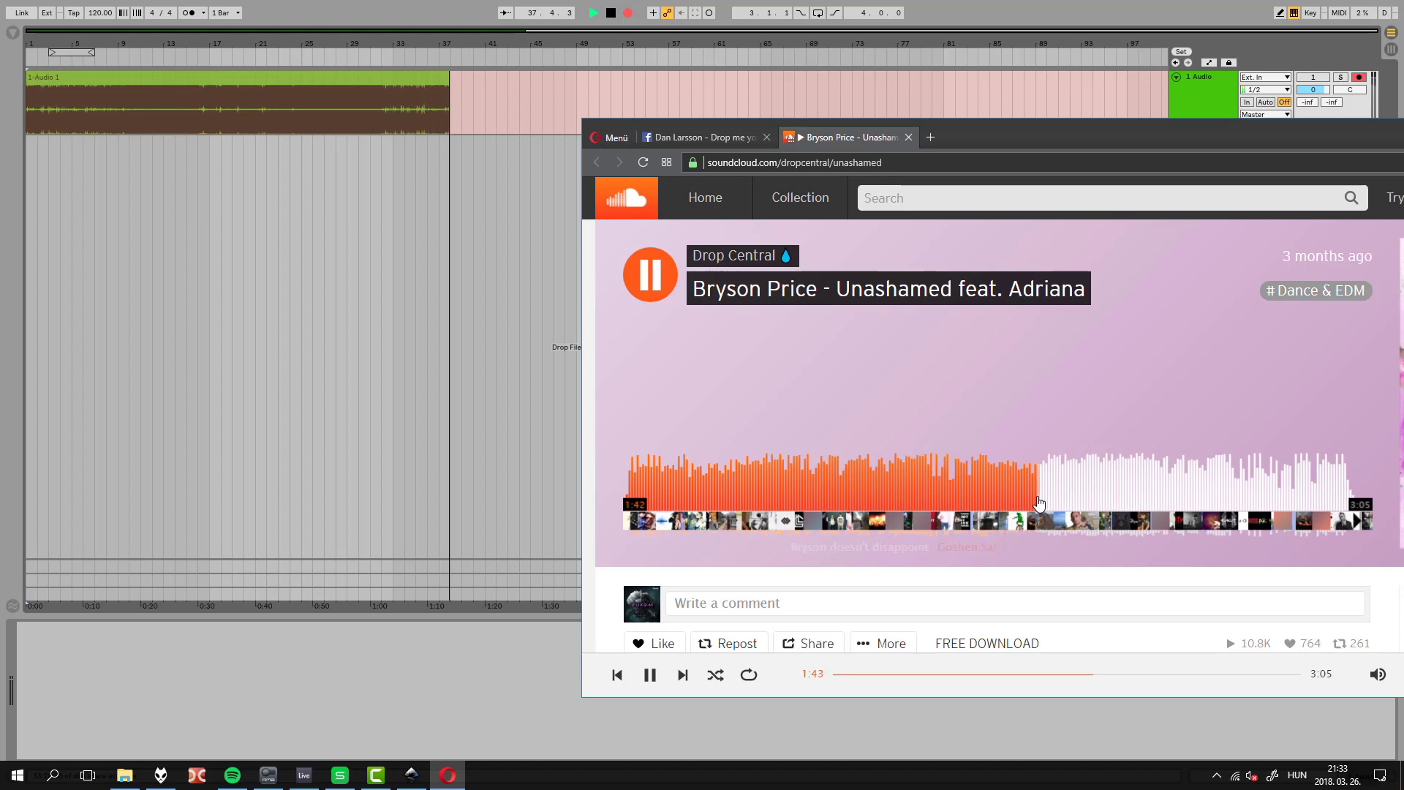
{"action": "left_click", "coordinate": [1068, 471]}
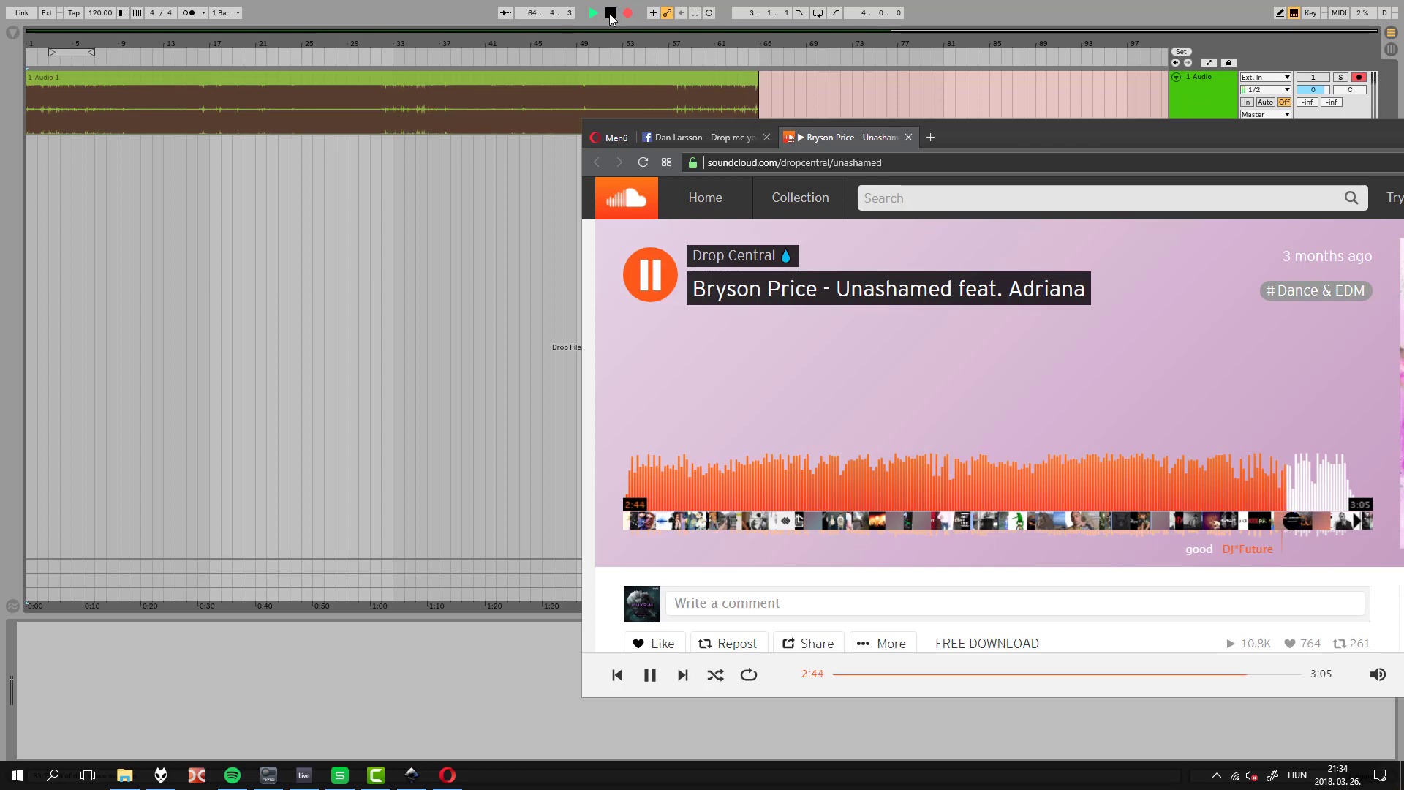
{"action": "left_click", "coordinate": [1323, 489]}
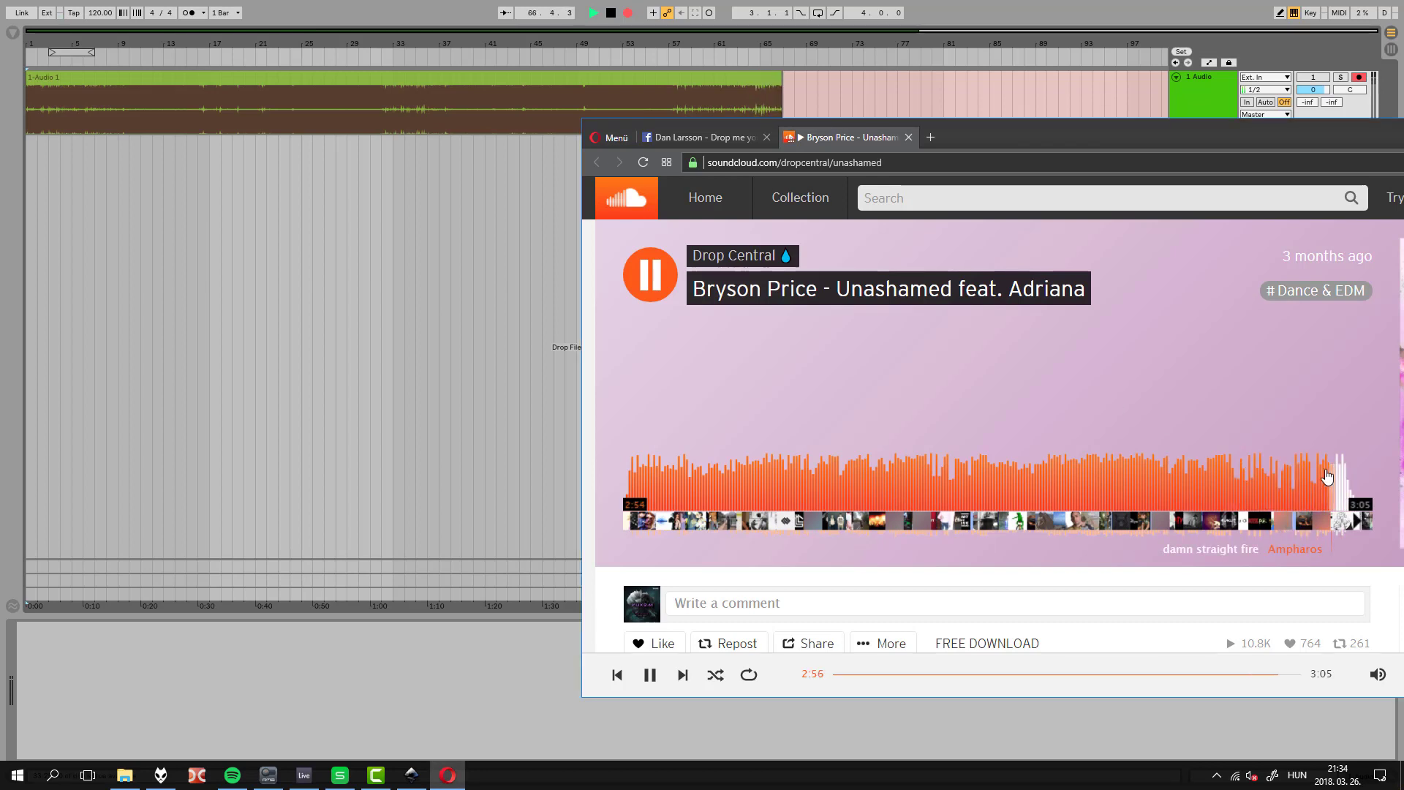
Stop the recording in Ableton Live and pause the SoundCloud track
{"action": "left_click", "coordinate": [610, 12]}
{"action": "key", "text": "alt+Tab"}
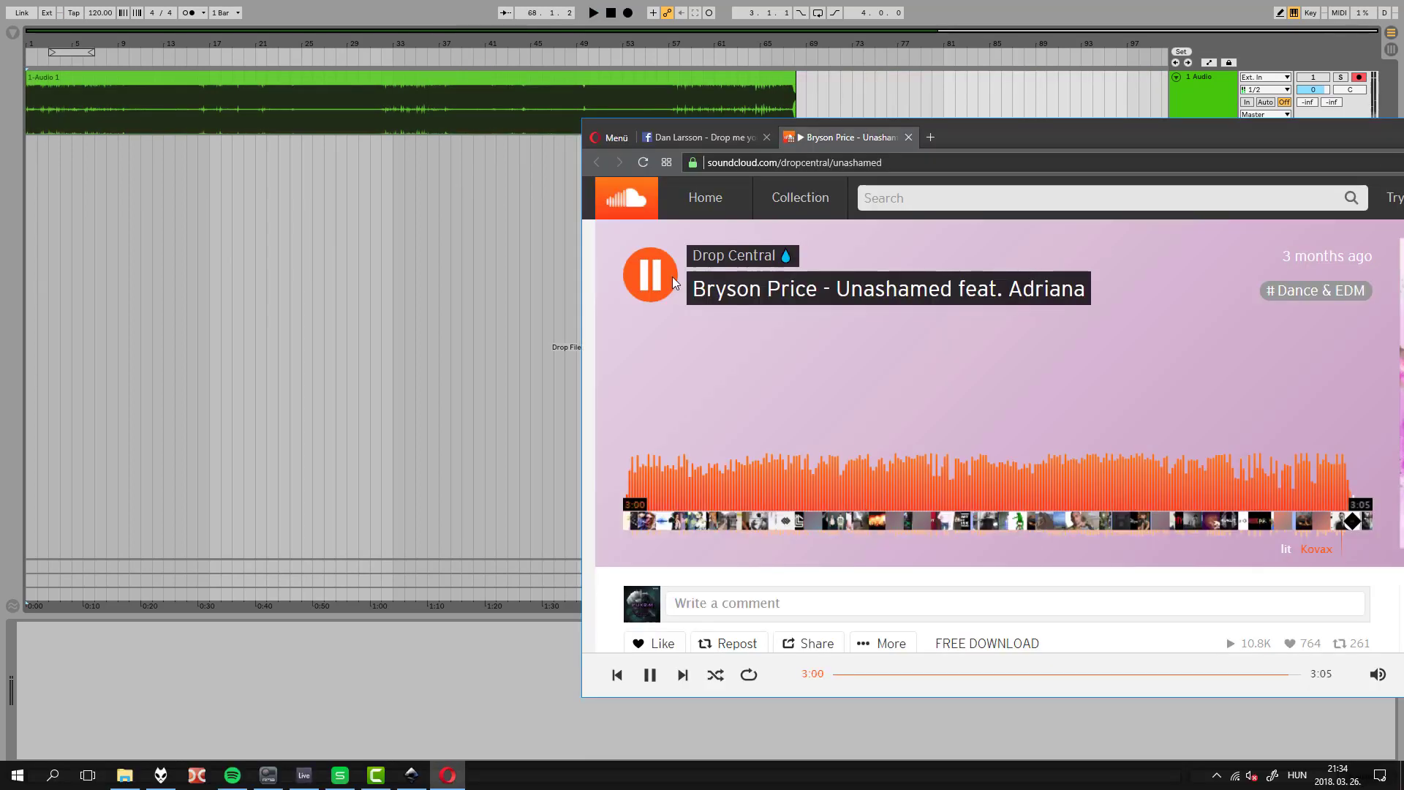
{"action": "left_click", "coordinate": [653, 283]}
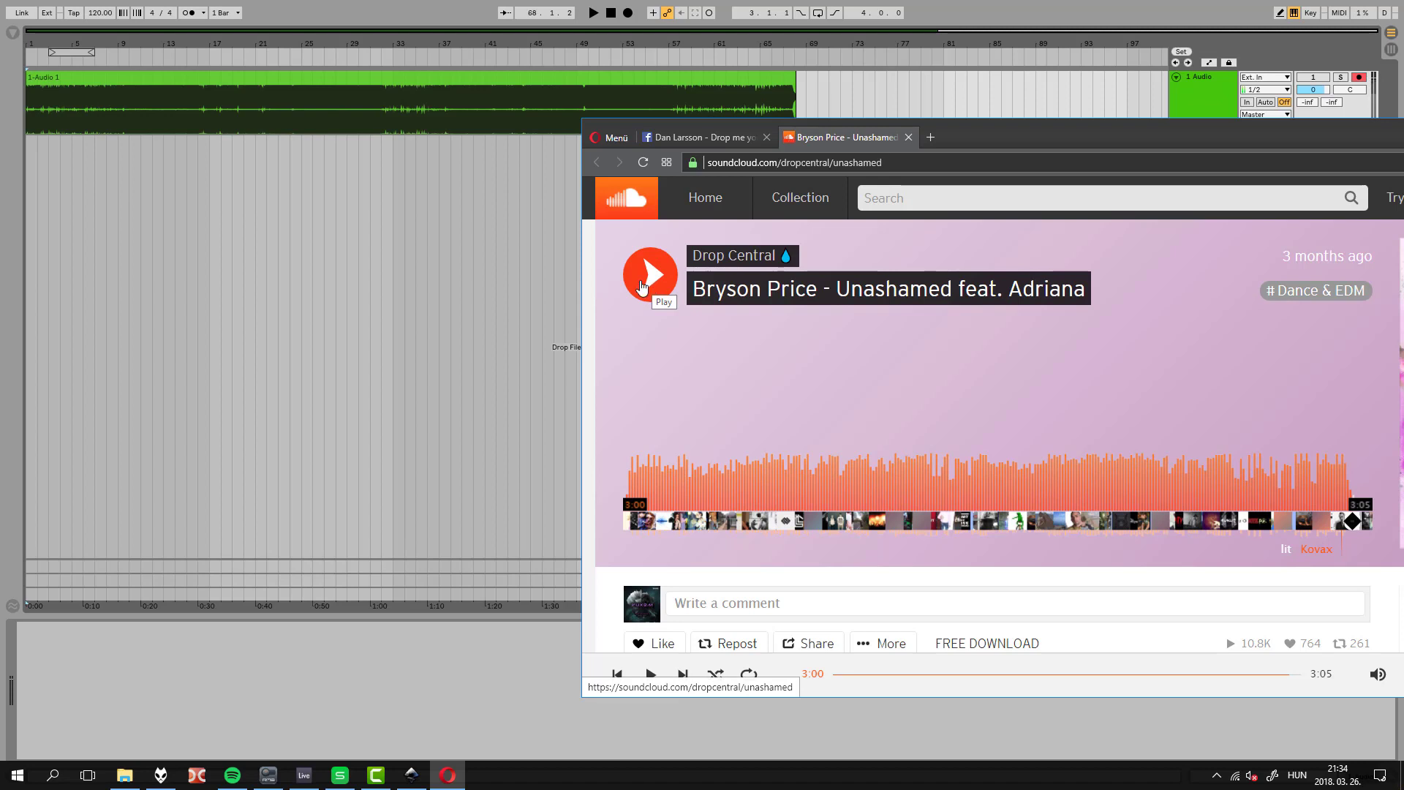
Return to Ableton Live, place the insert marker at bar 57 of the recorded clip and enlarge the track height
{"action": "left_click", "coordinate": [927, 12]}
{"action": "left_click", "coordinate": [714, 117]}
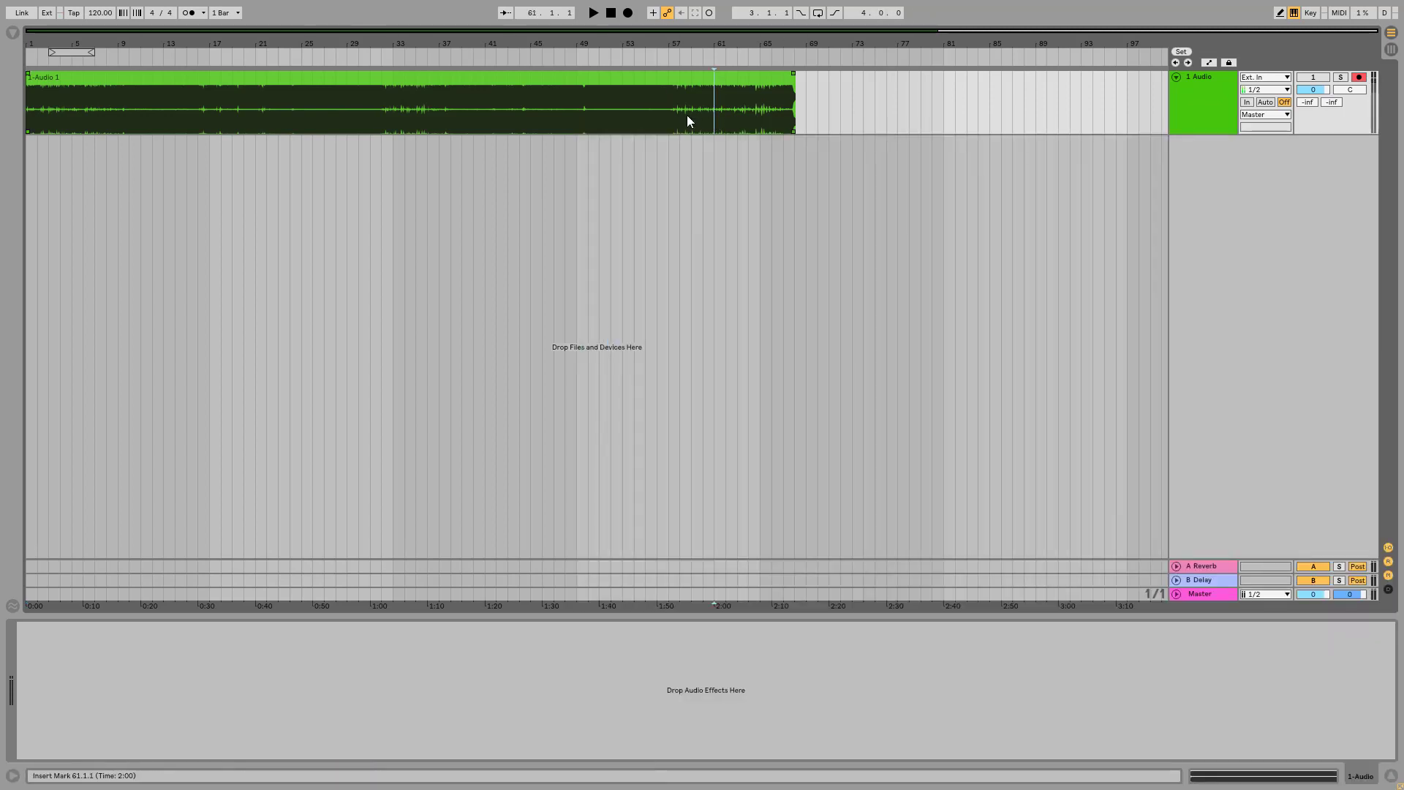
{"action": "left_click", "coordinate": [667, 120]}
{"action": "key", "text": "h"}
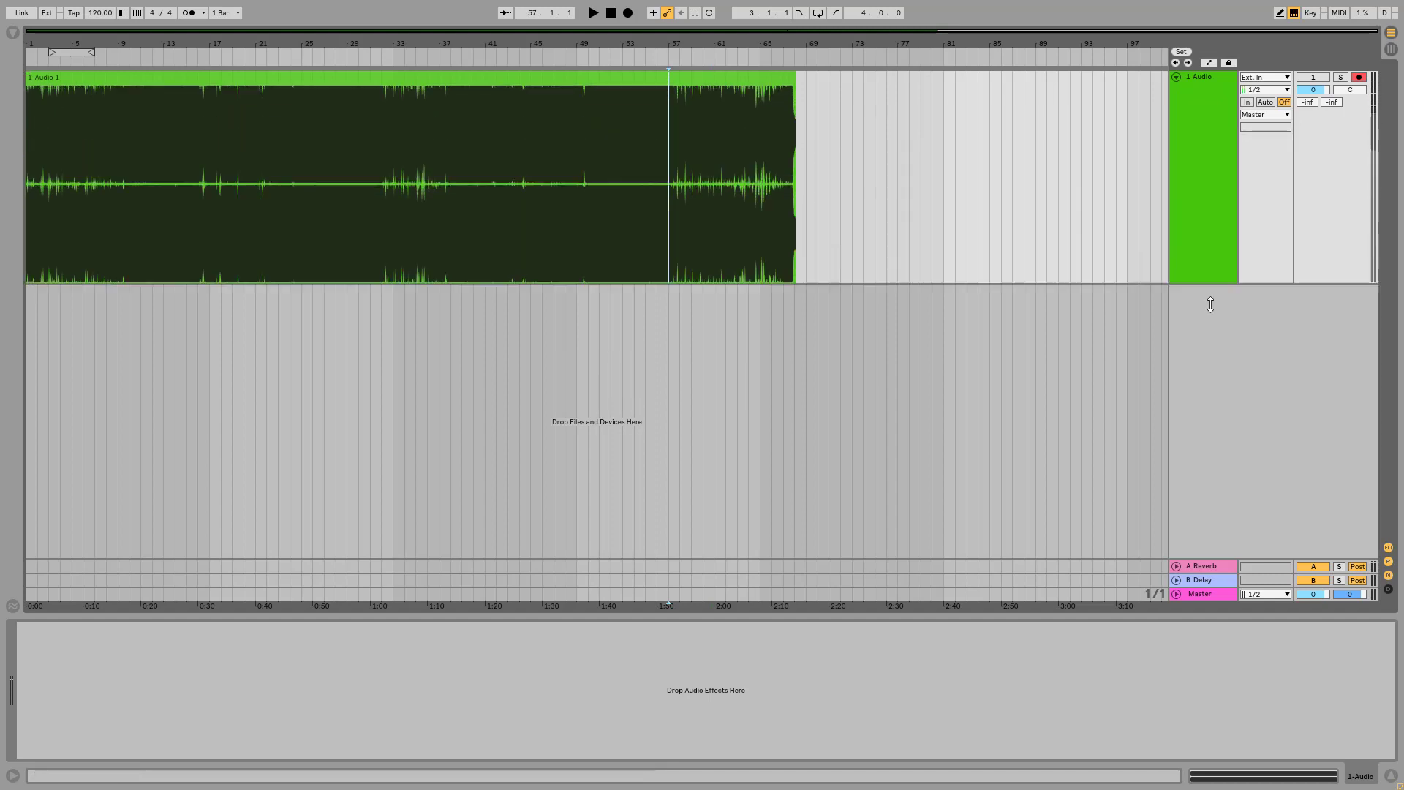
Examine the recorded waveform closely around bars 57 to 59, down to its individual transients
{"action": "left_click_drag", "start_coordinate": [630, 64], "coordinate": [651, 77]}
{"action": "left_click", "coordinate": [765, 200]}
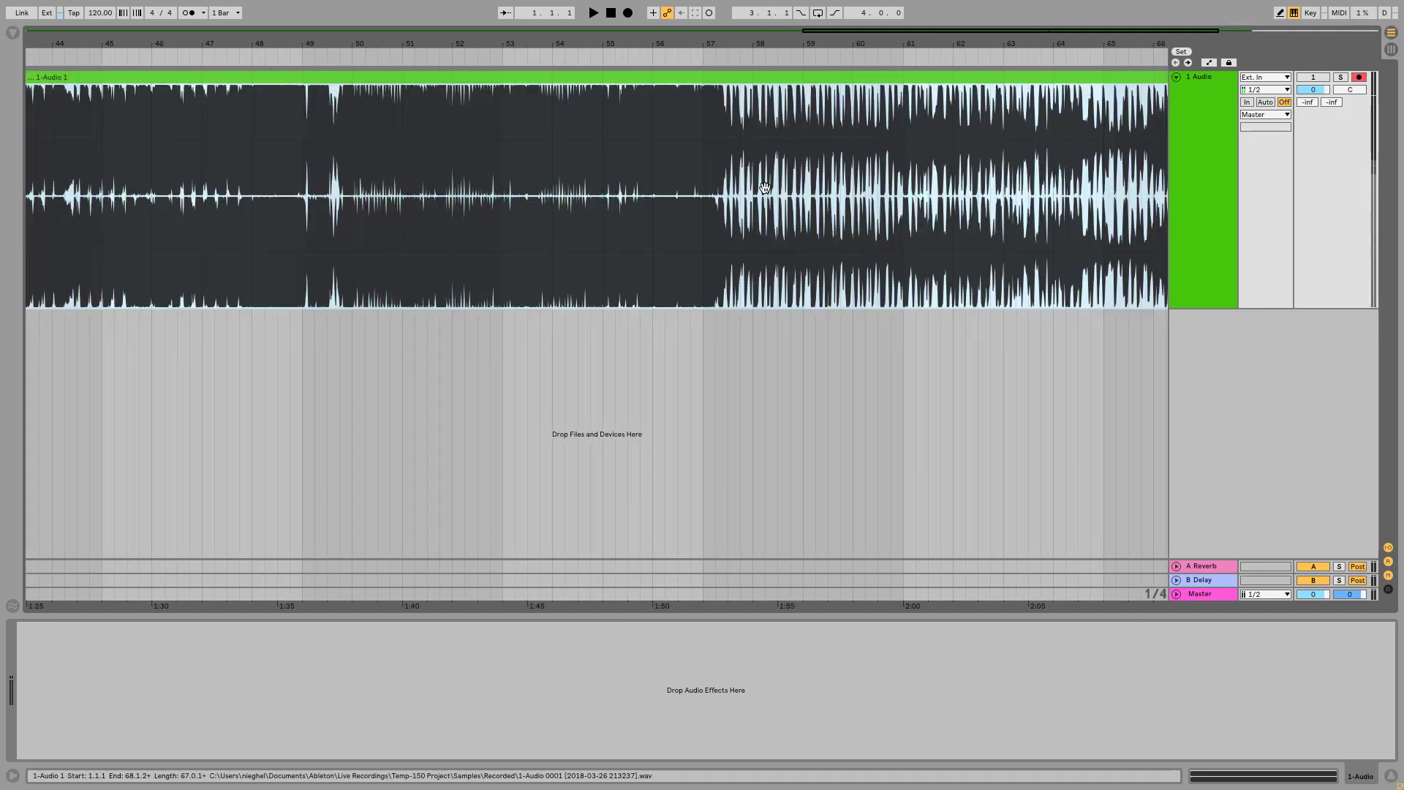
{"action": "key", "text": "plus"}
{"action": "key", "text": "plus"}
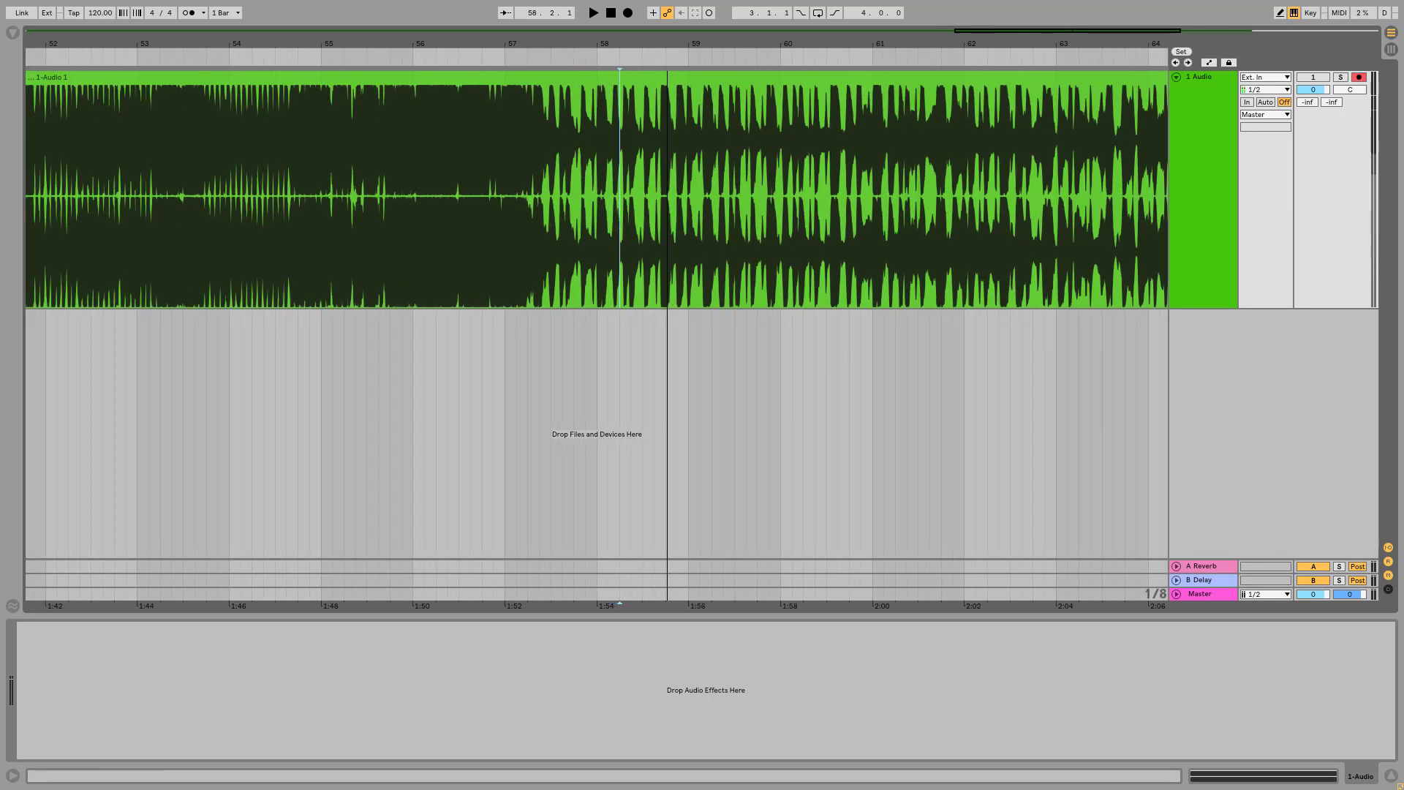
{"action": "left_click", "coordinate": [597, 195]}
{"action": "left_click", "coordinate": [601, 196]}
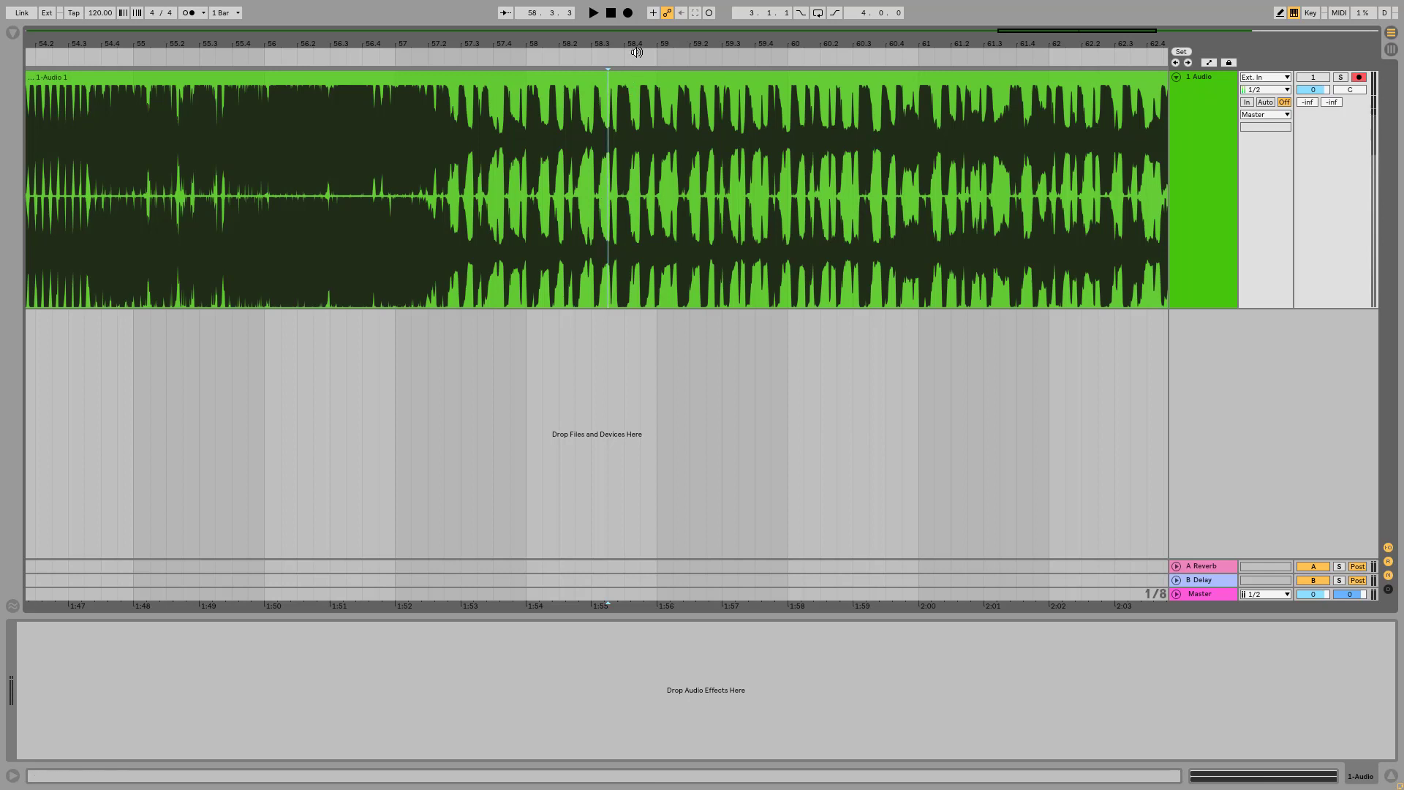
{"action": "left_click_drag", "start_coordinate": [633, 41], "coordinate": [633, 41]}
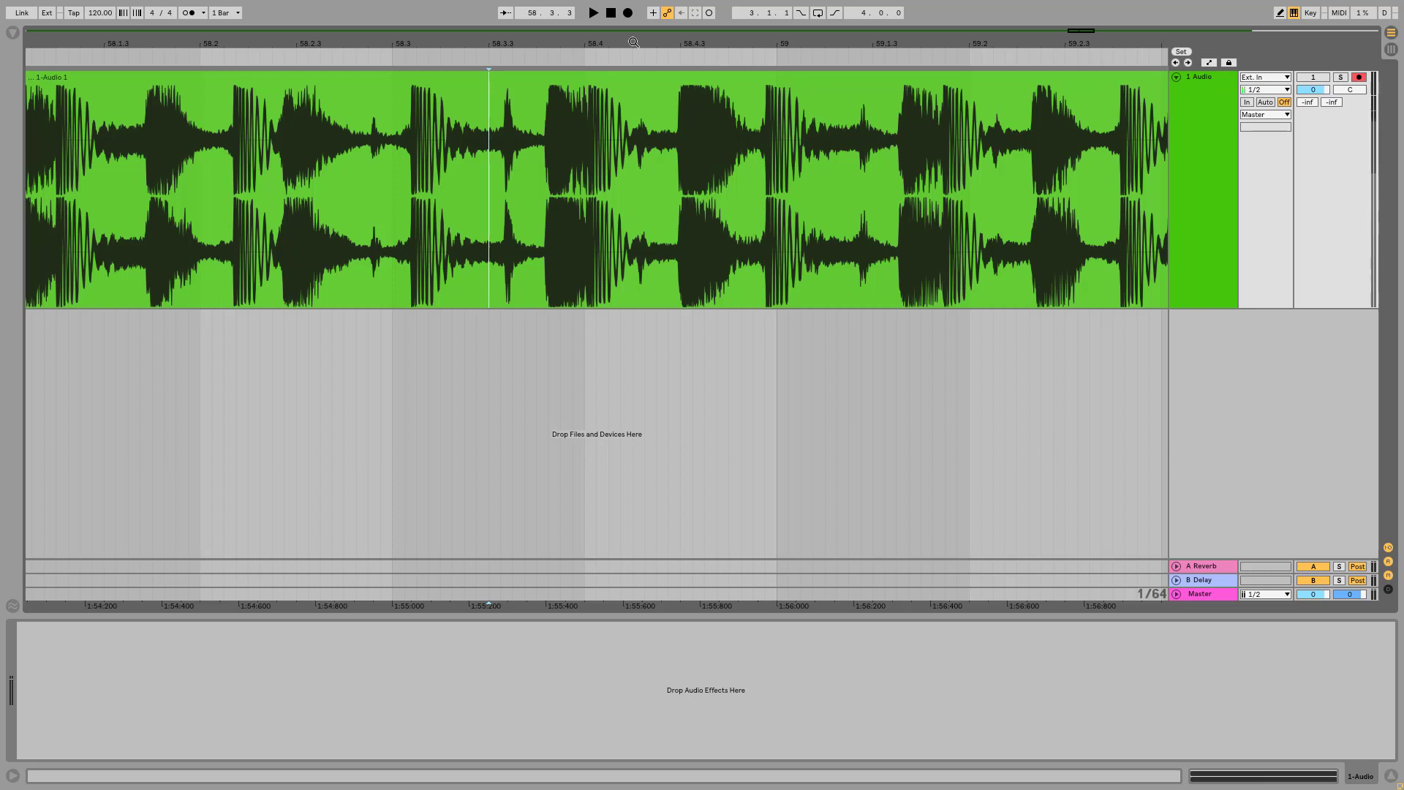
{"action": "left_click_drag", "start_coordinate": [624, 42], "coordinate": [806, 41]}
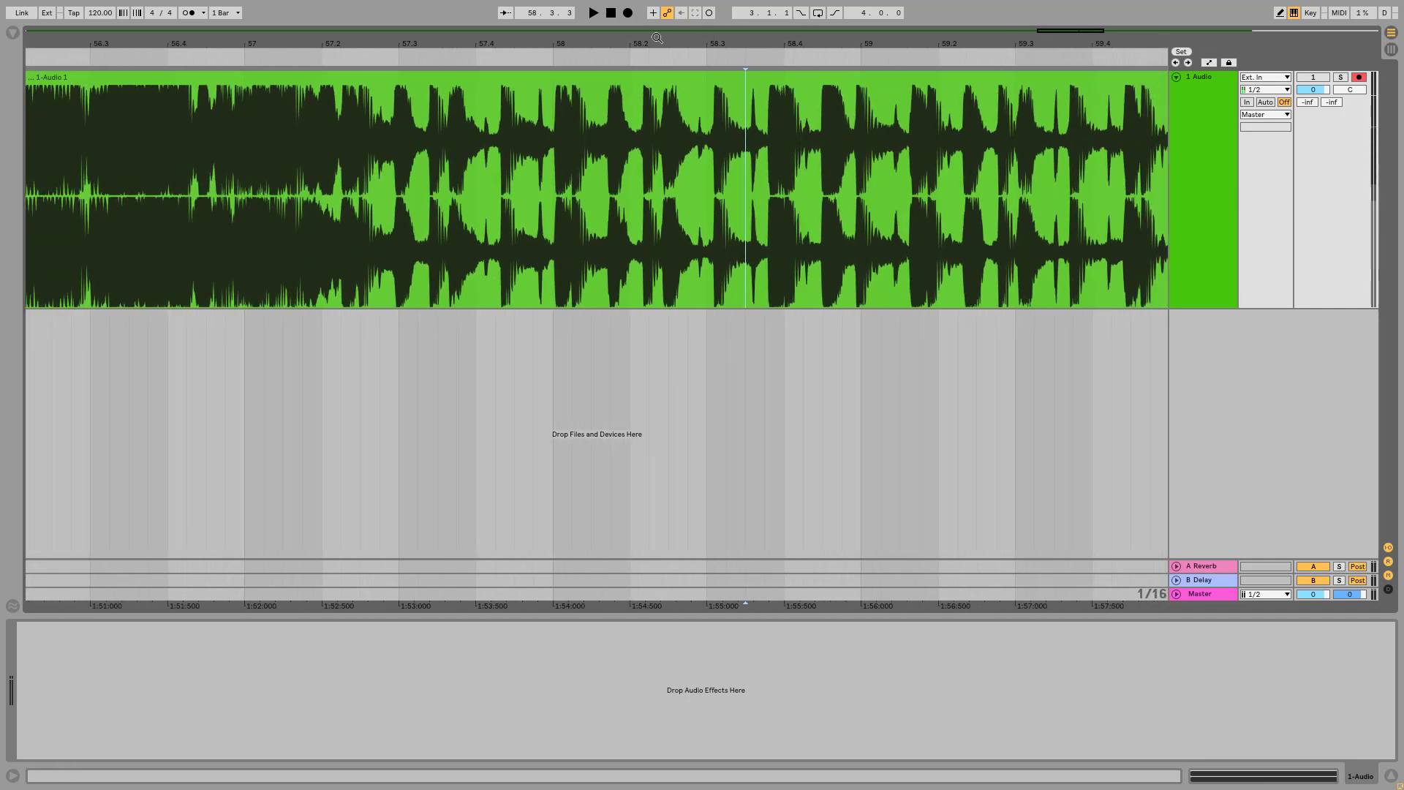
{"action": "left_click_drag", "start_coordinate": [656, 41], "coordinate": [635, 12]}
Play the recorded clip from 38.3.1 and turn the audio track's activator on so the recording is heard
{"action": "left_click_drag", "start_coordinate": [336, 35], "coordinate": [341, 9]}
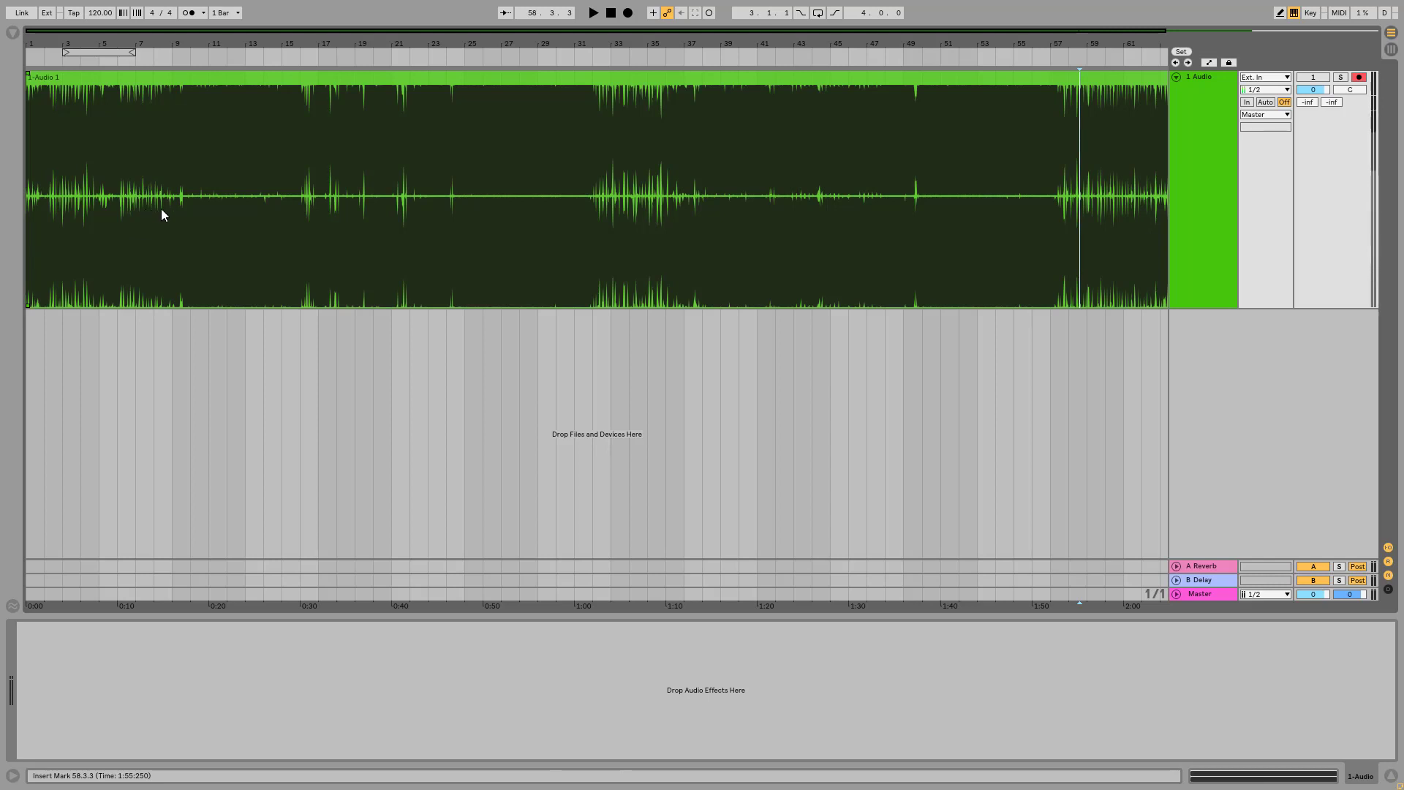
{"action": "left_click", "coordinate": [210, 202]}
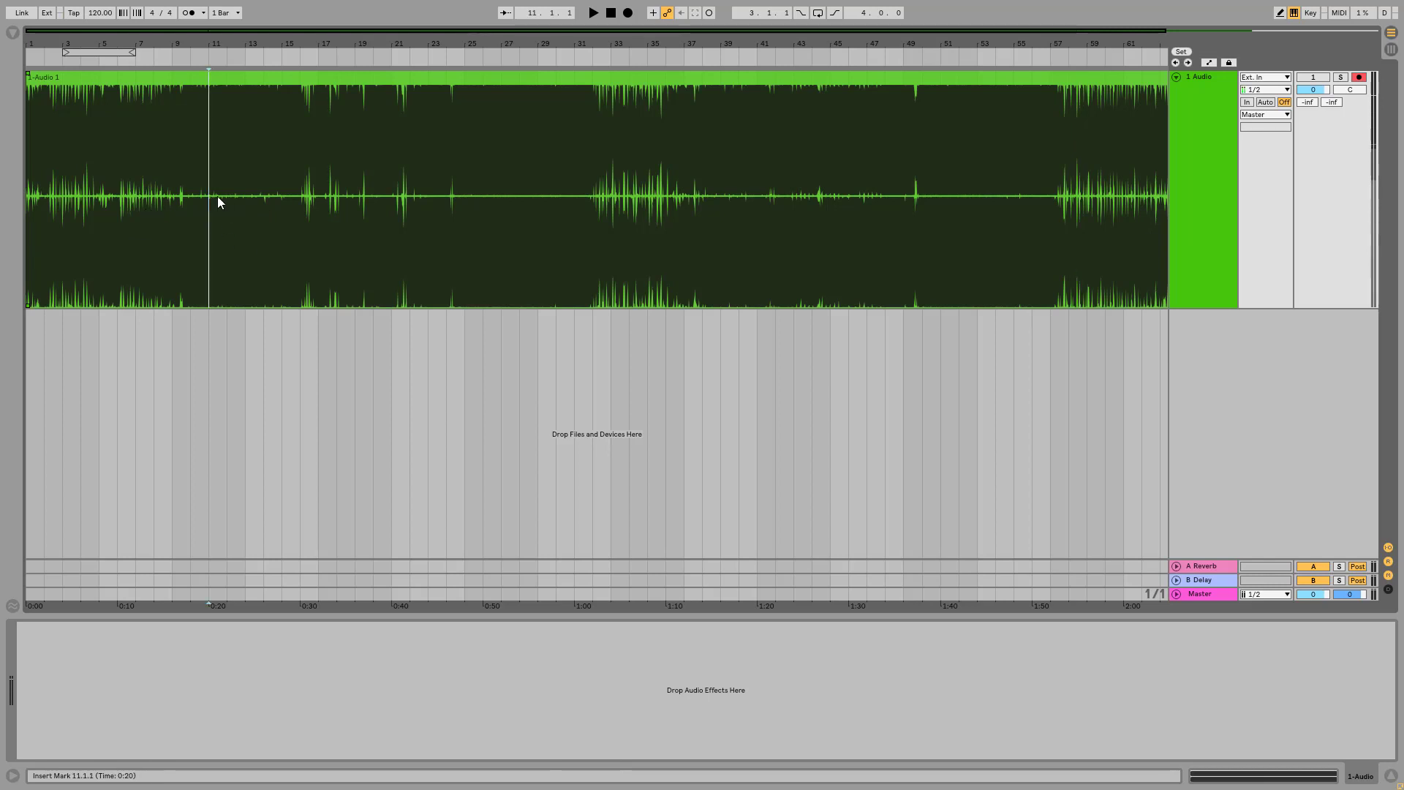
{"action": "key", "text": "minus"}
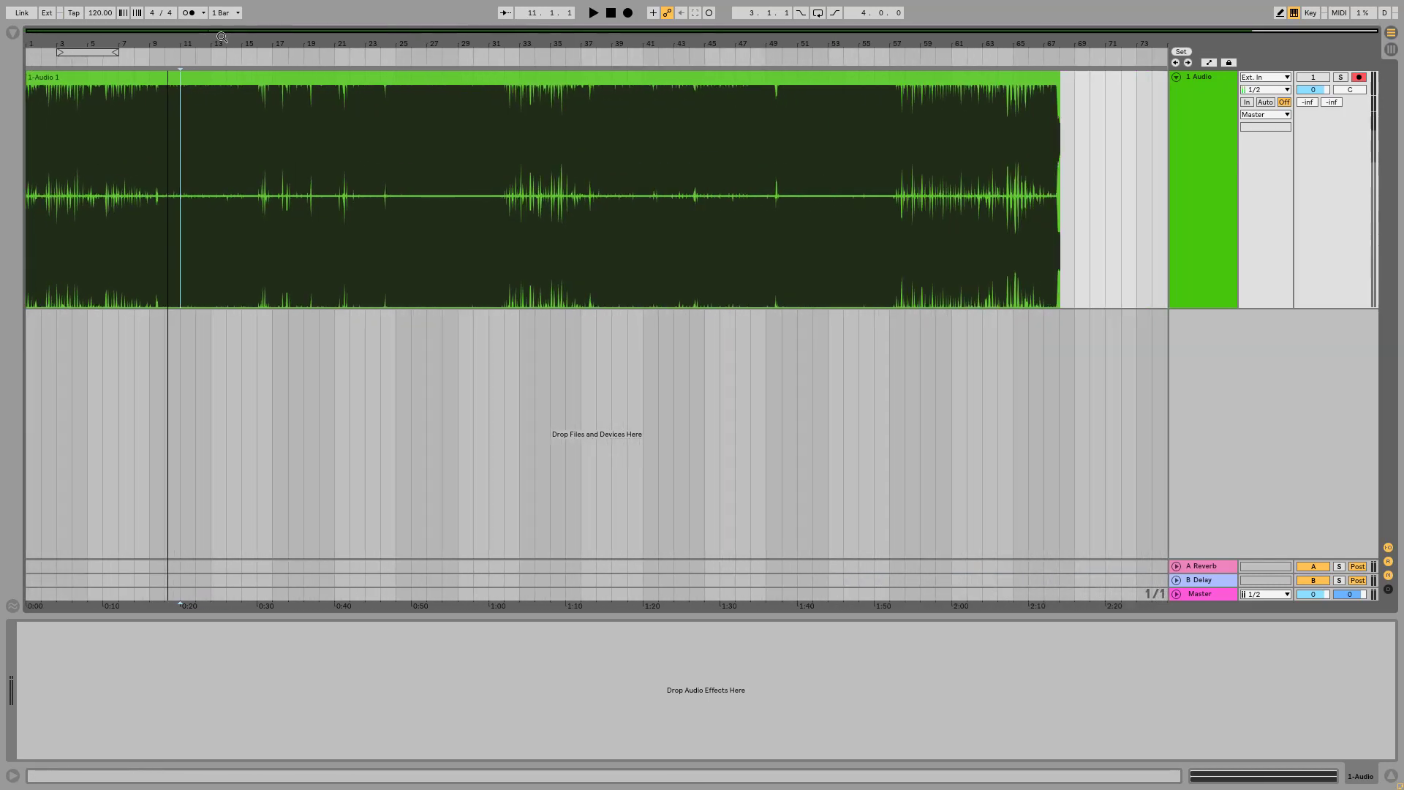
{"action": "left_click", "coordinate": [662, 204]}
{"action": "left_click_drag", "start_coordinate": [654, 42], "coordinate": [646, 144]}
{"action": "left_click", "coordinate": [529, 218]}
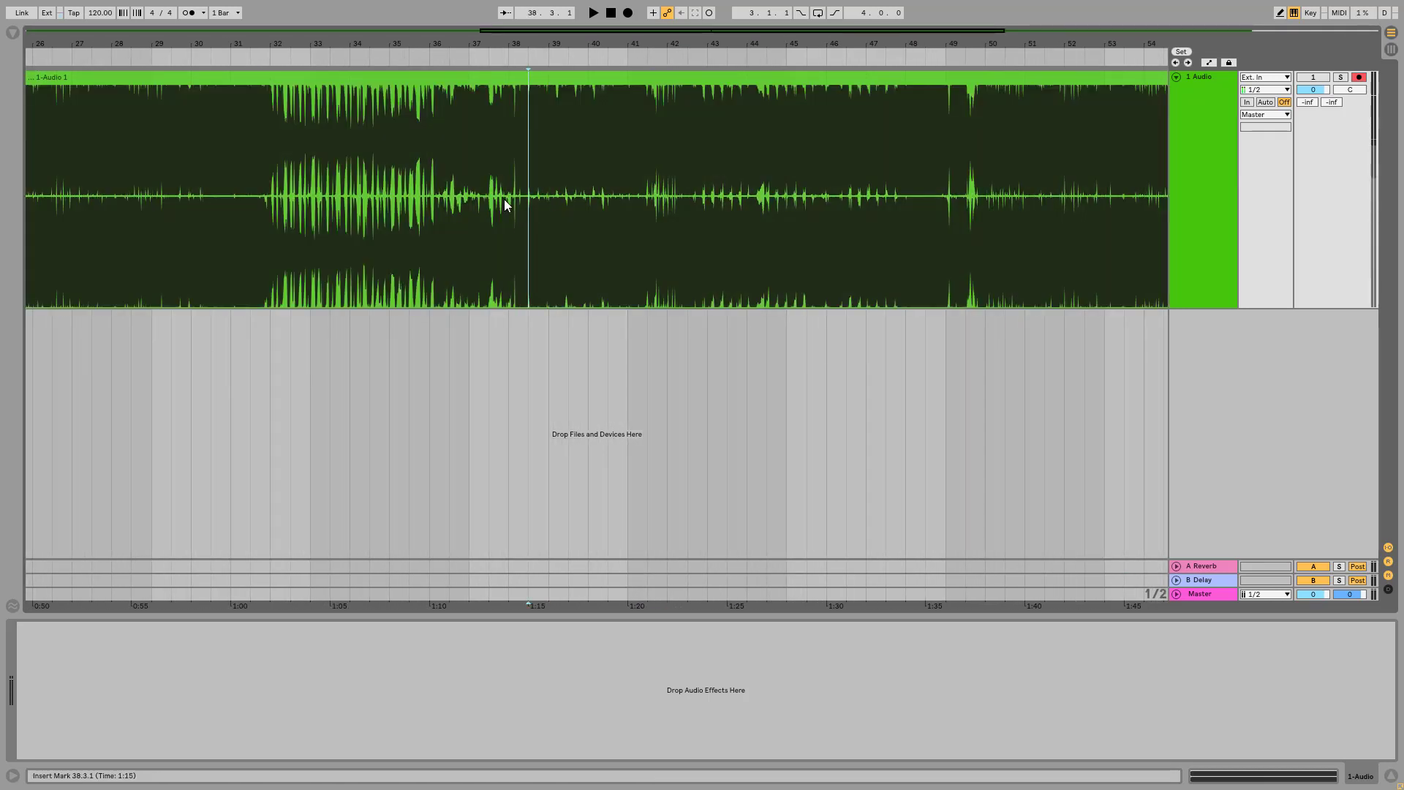
{"action": "key", "text": "space"}
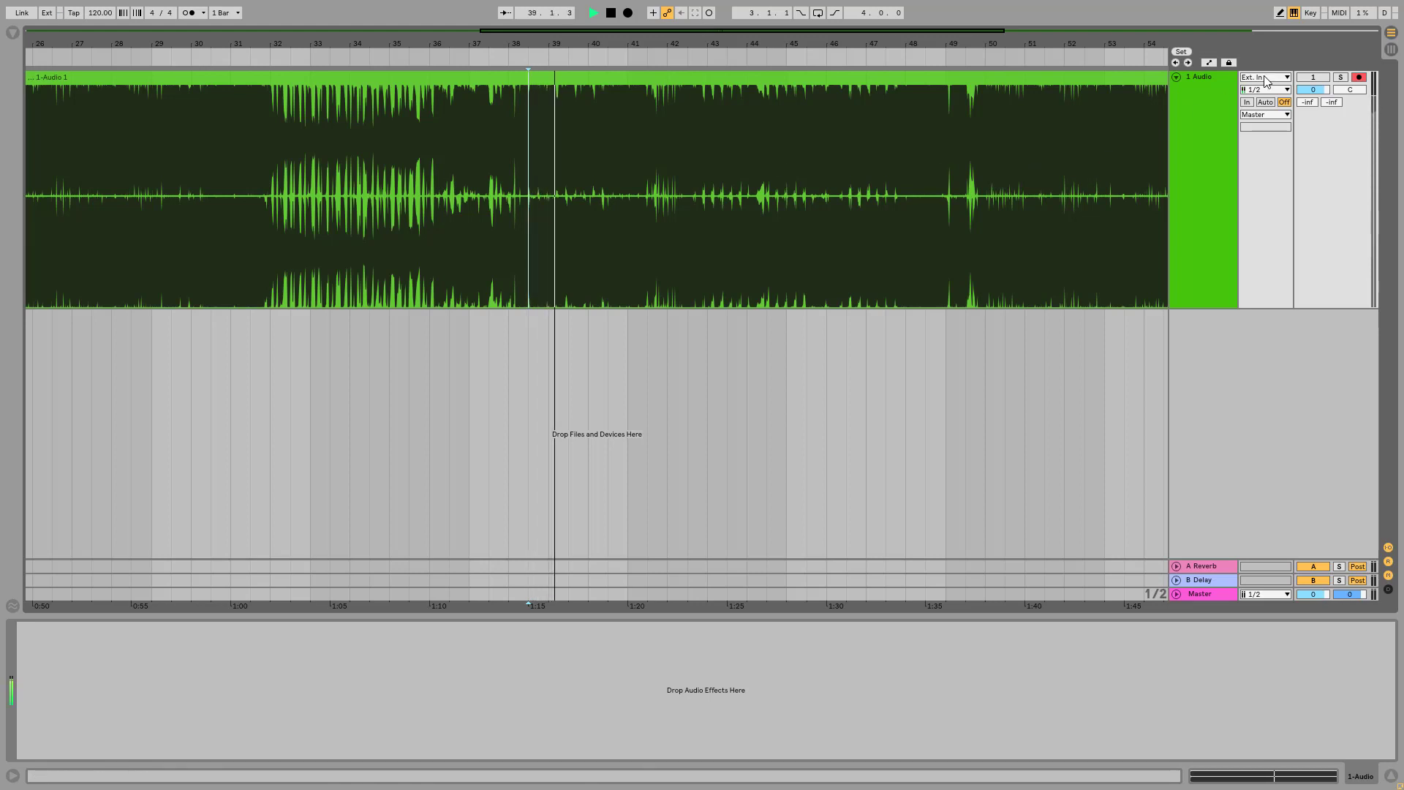
{"action": "left_click", "coordinate": [1313, 80]}
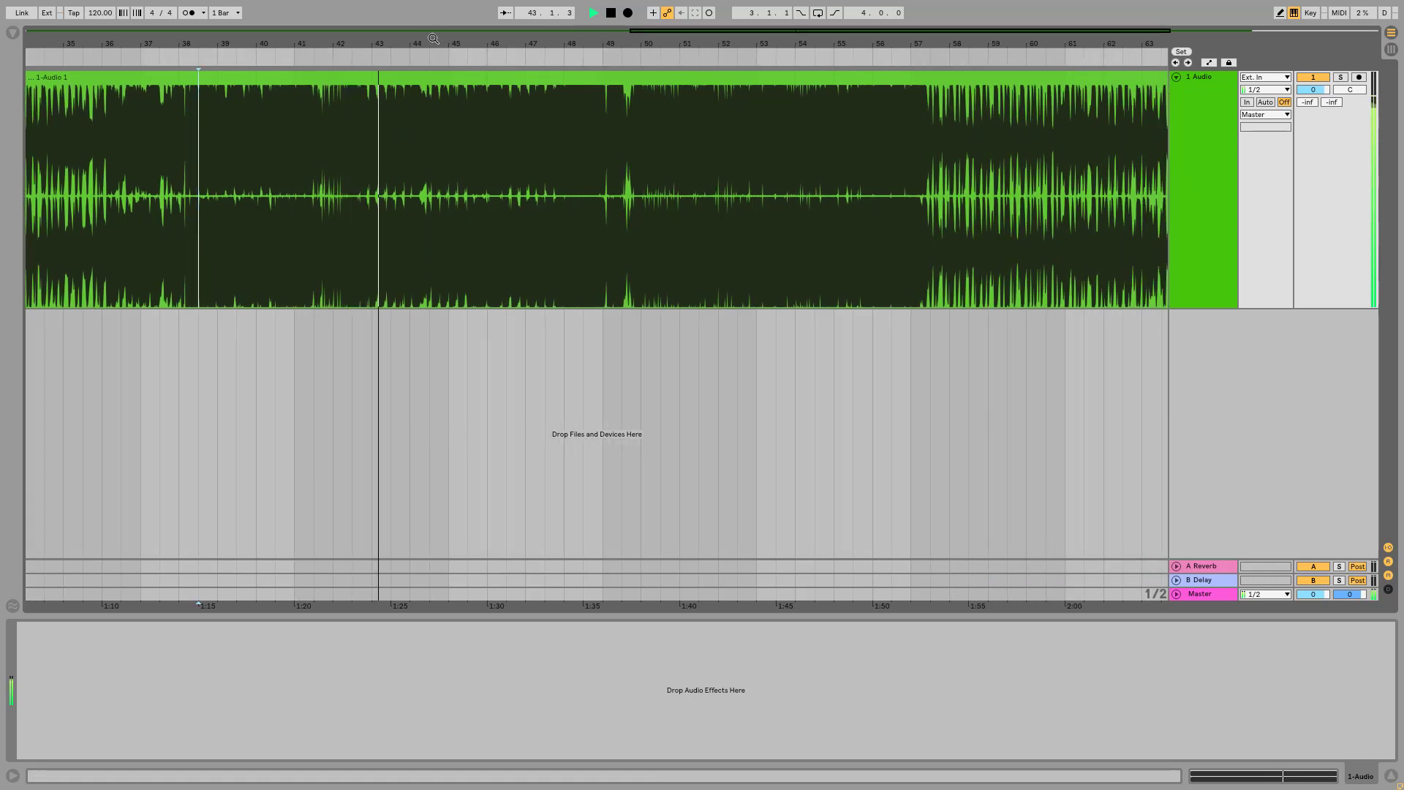
Listen to the recording from bar 50, stop playback and place the insert marker at 50.3.1
{"action": "left_click", "coordinate": [664, 205]}
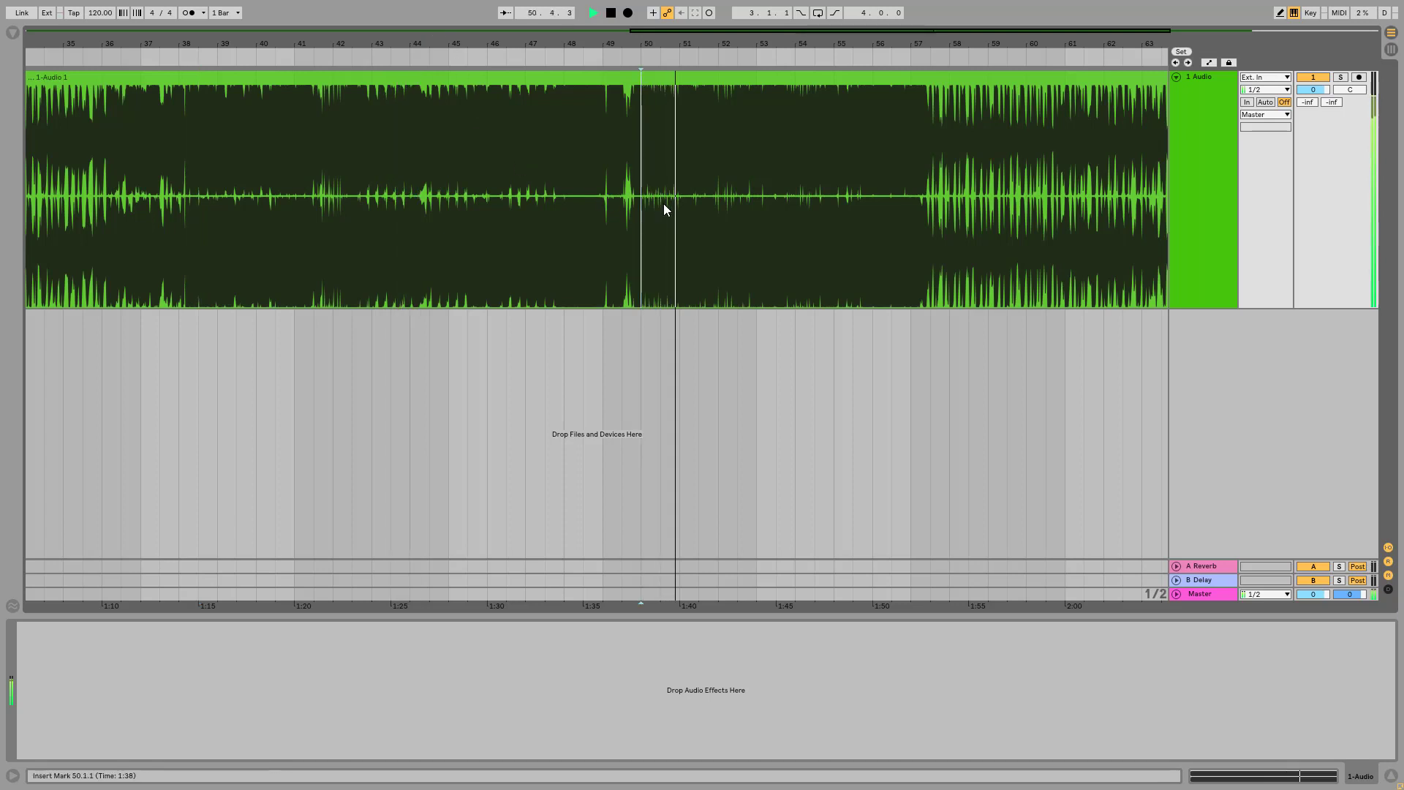
{"action": "key", "text": "space"}
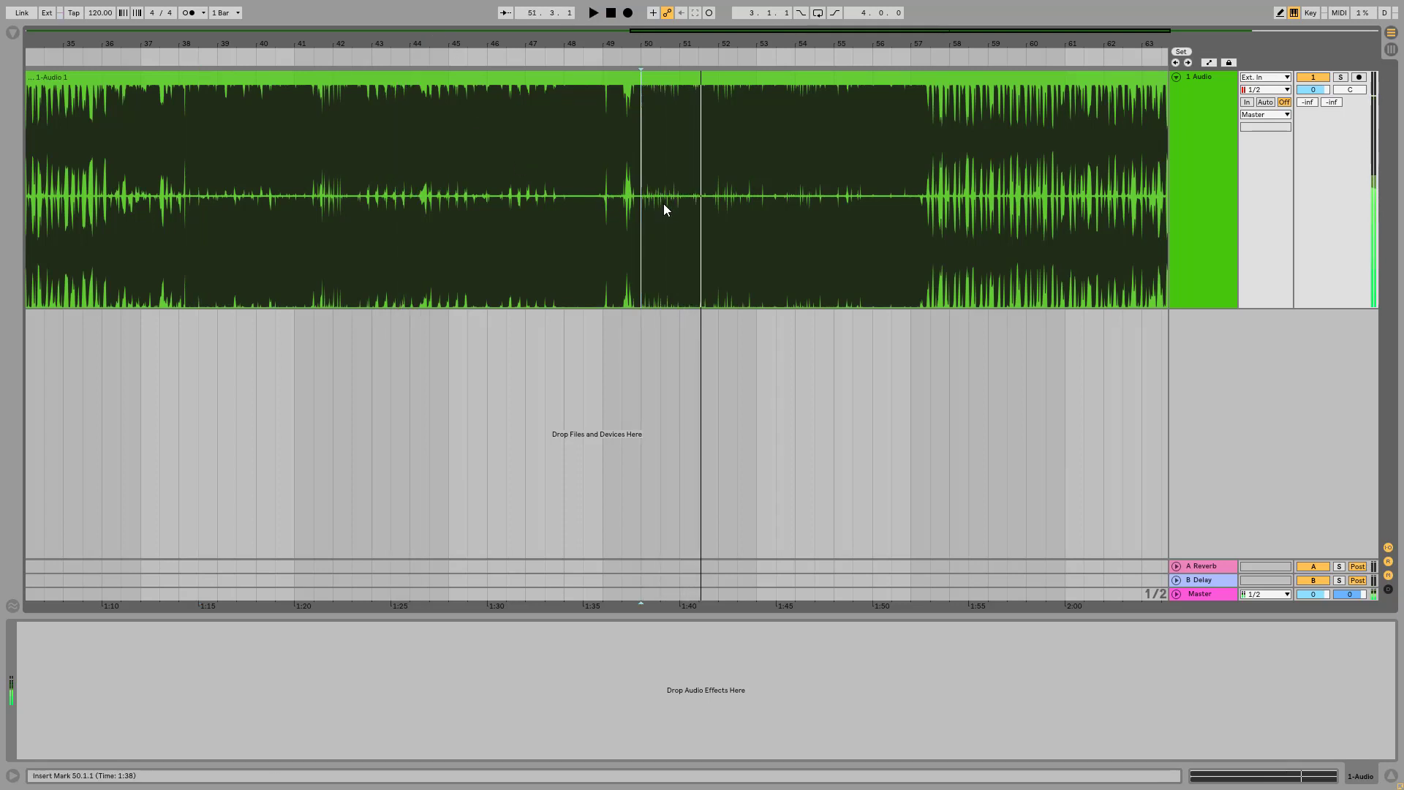
{"action": "left_click", "coordinate": [659, 220]}
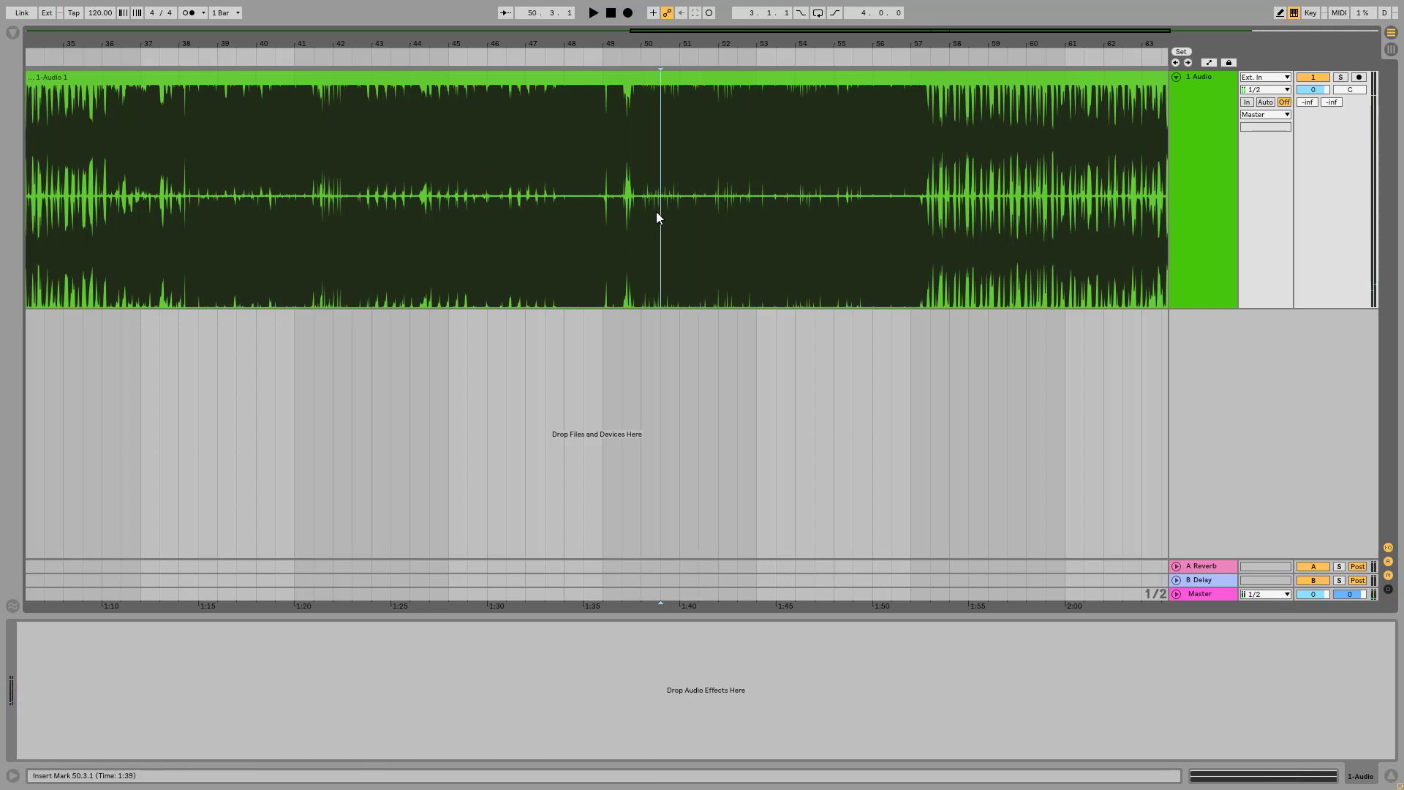
Play the recorded clip from bar 50 and stop playback
{"action": "left_click", "coordinate": [658, 172]}
{"action": "left_click", "coordinate": [641, 211]}
{"action": "key", "text": "space"}
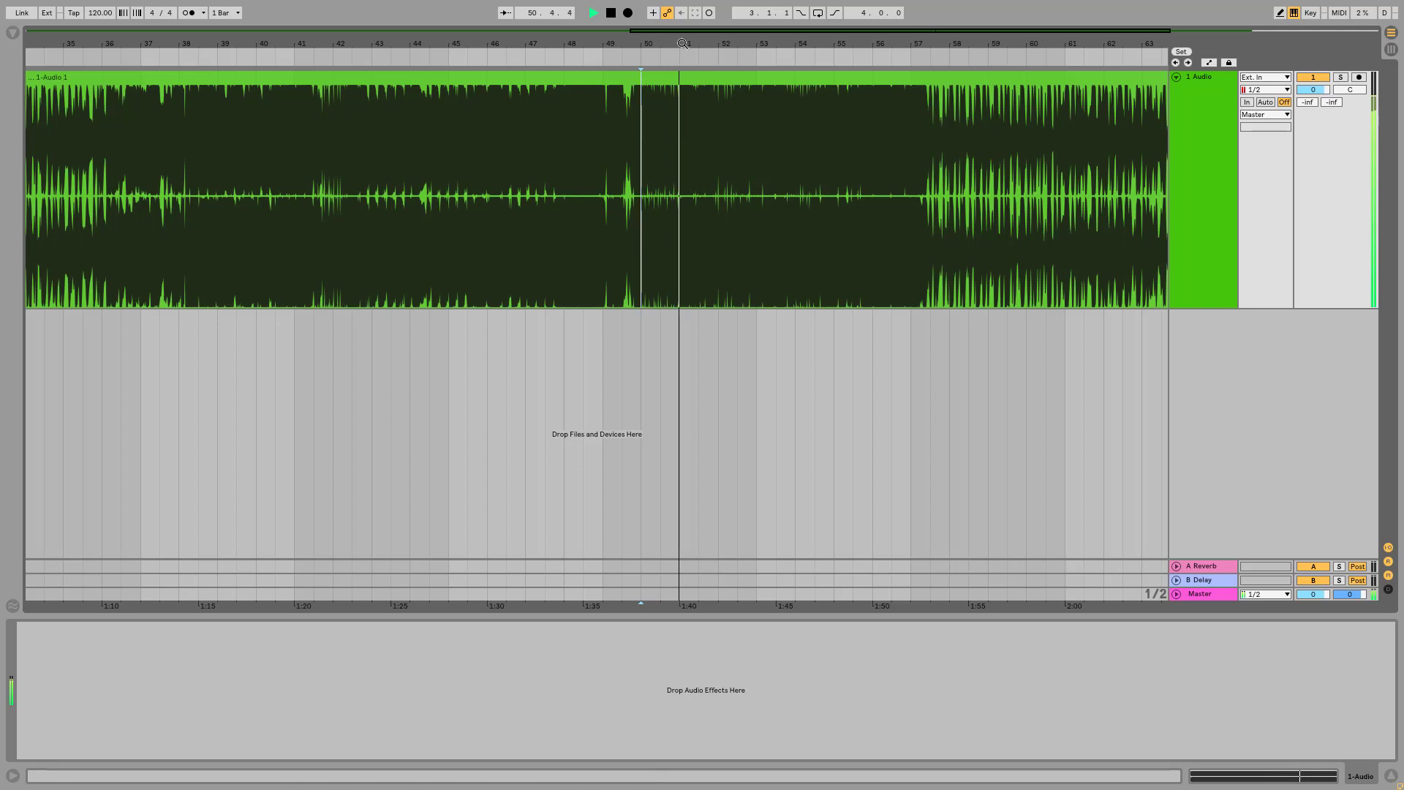
{"action": "left_click_drag", "start_coordinate": [682, 44], "coordinate": [833, 200]}
{"action": "key", "text": "space"}
Examine the waveform closely around bar 51 and select the short section spanning that bar line
{"action": "left_click_drag", "start_coordinate": [683, 42], "coordinate": [547, 43]}
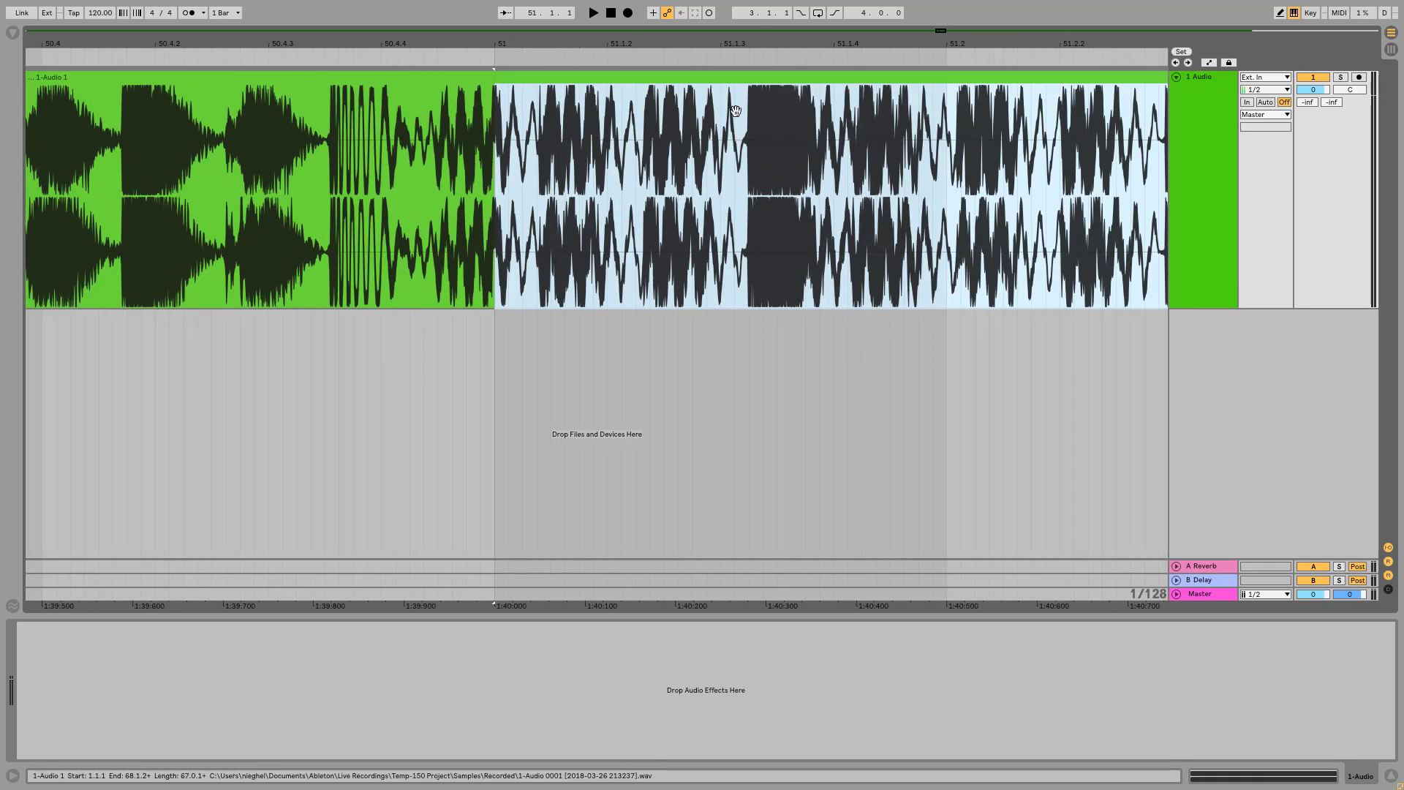
{"action": "key", "text": "minus"}
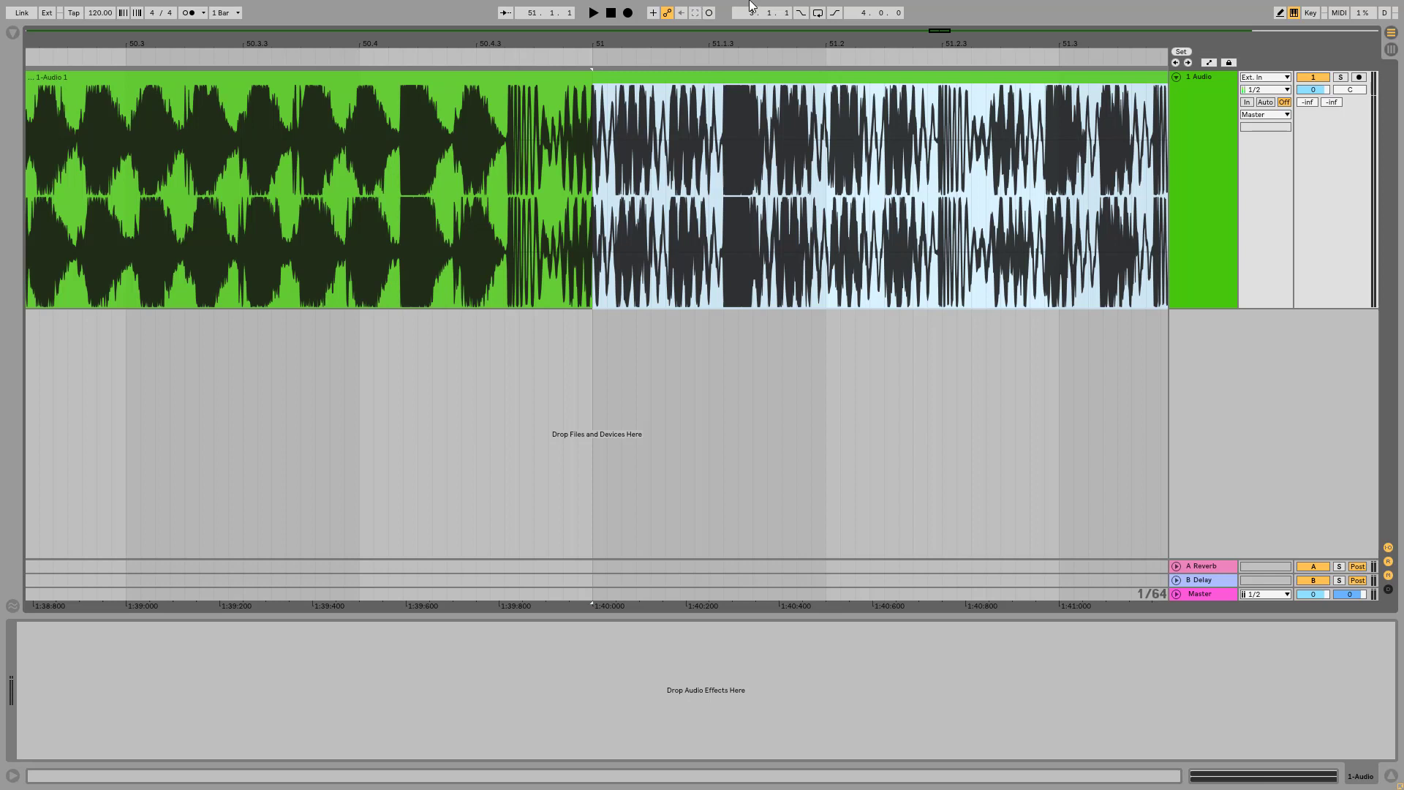
{"action": "left_click_drag", "start_coordinate": [717, 199], "coordinate": [509, 186]}
{"action": "left_click_drag", "start_coordinate": [507, 45], "coordinate": [658, 120]}
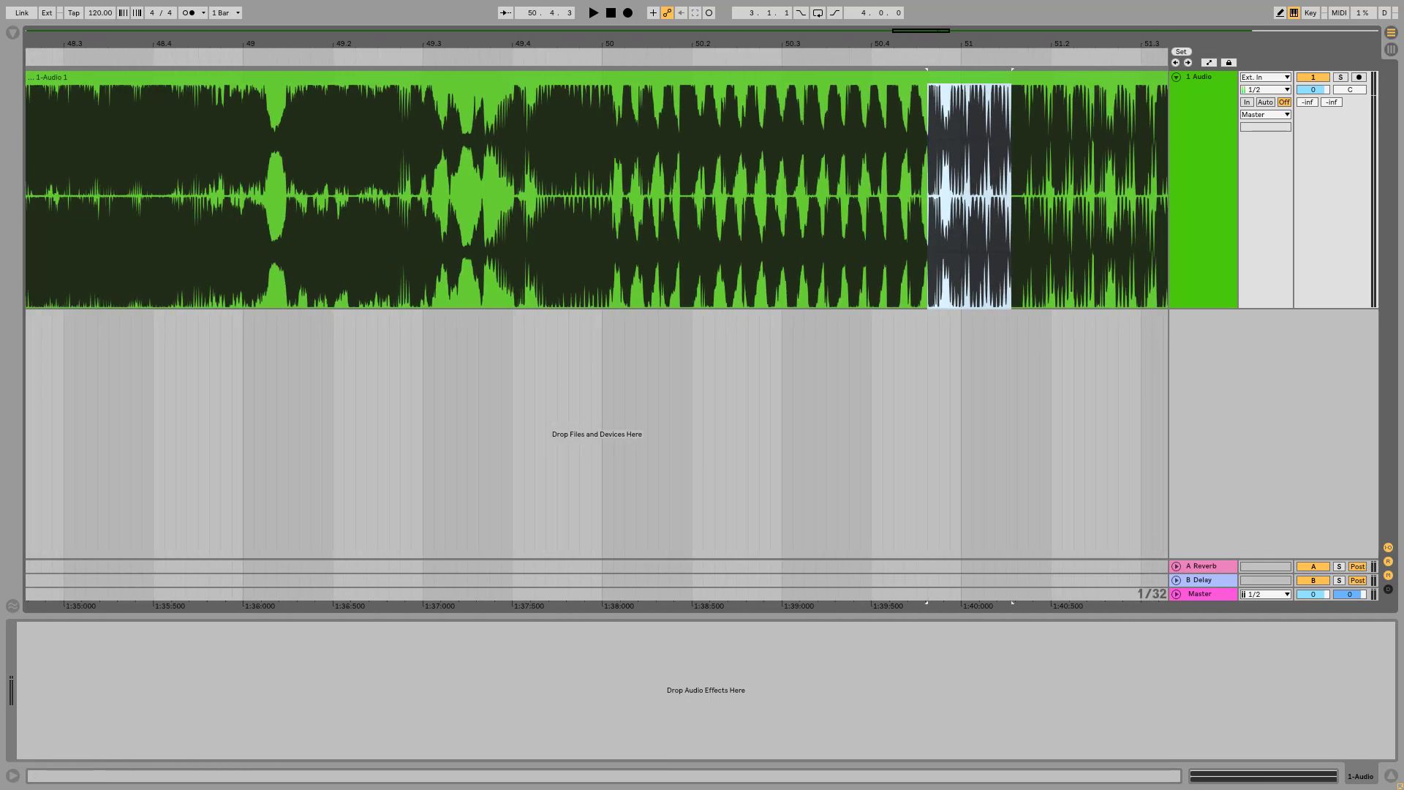
Place the insert marker at 49.4.2 and examine the waveform from bar 50 to 51.1.4 down to its individual cycles
{"action": "left_click", "coordinate": [534, 203]}
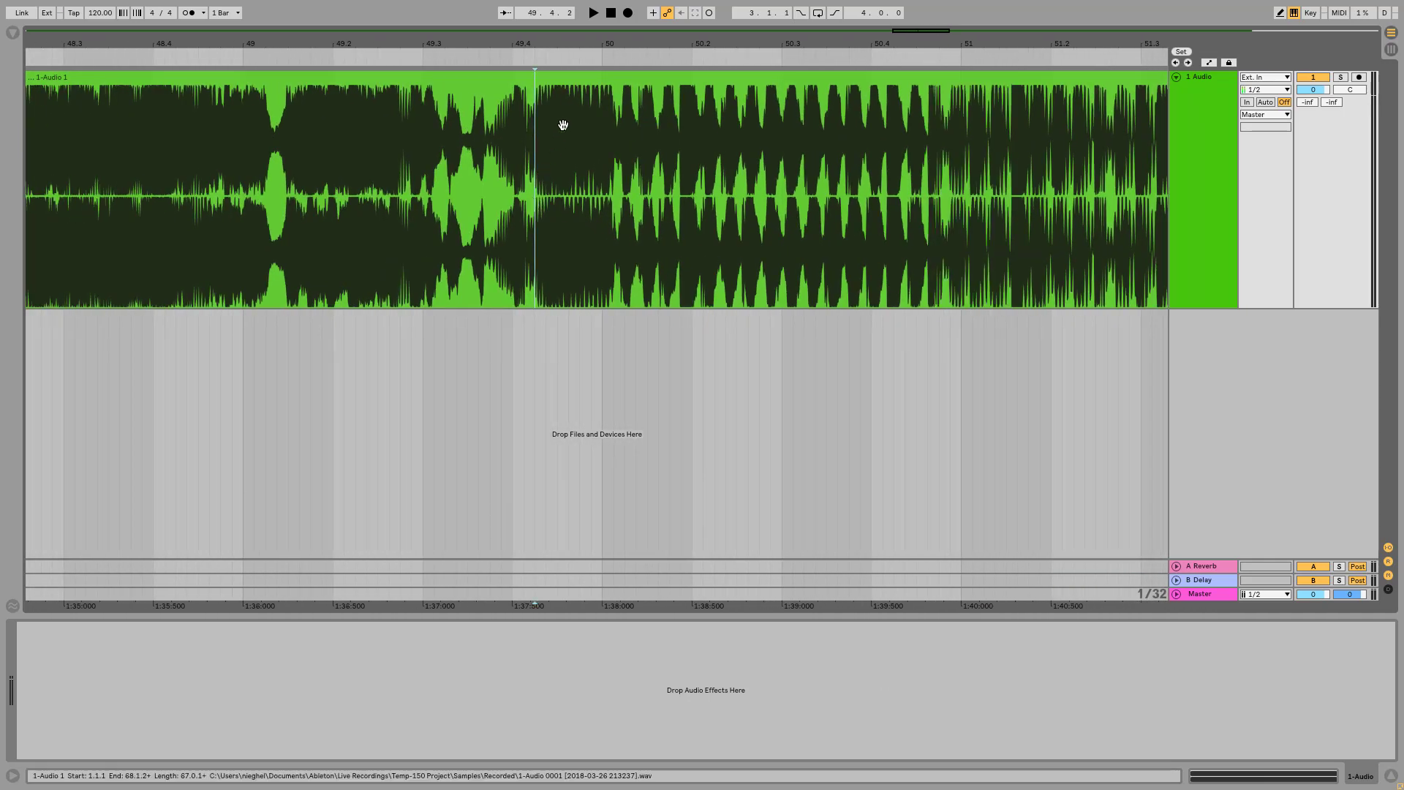
{"action": "left_click_drag", "start_coordinate": [556, 44], "coordinate": [676, 33]}
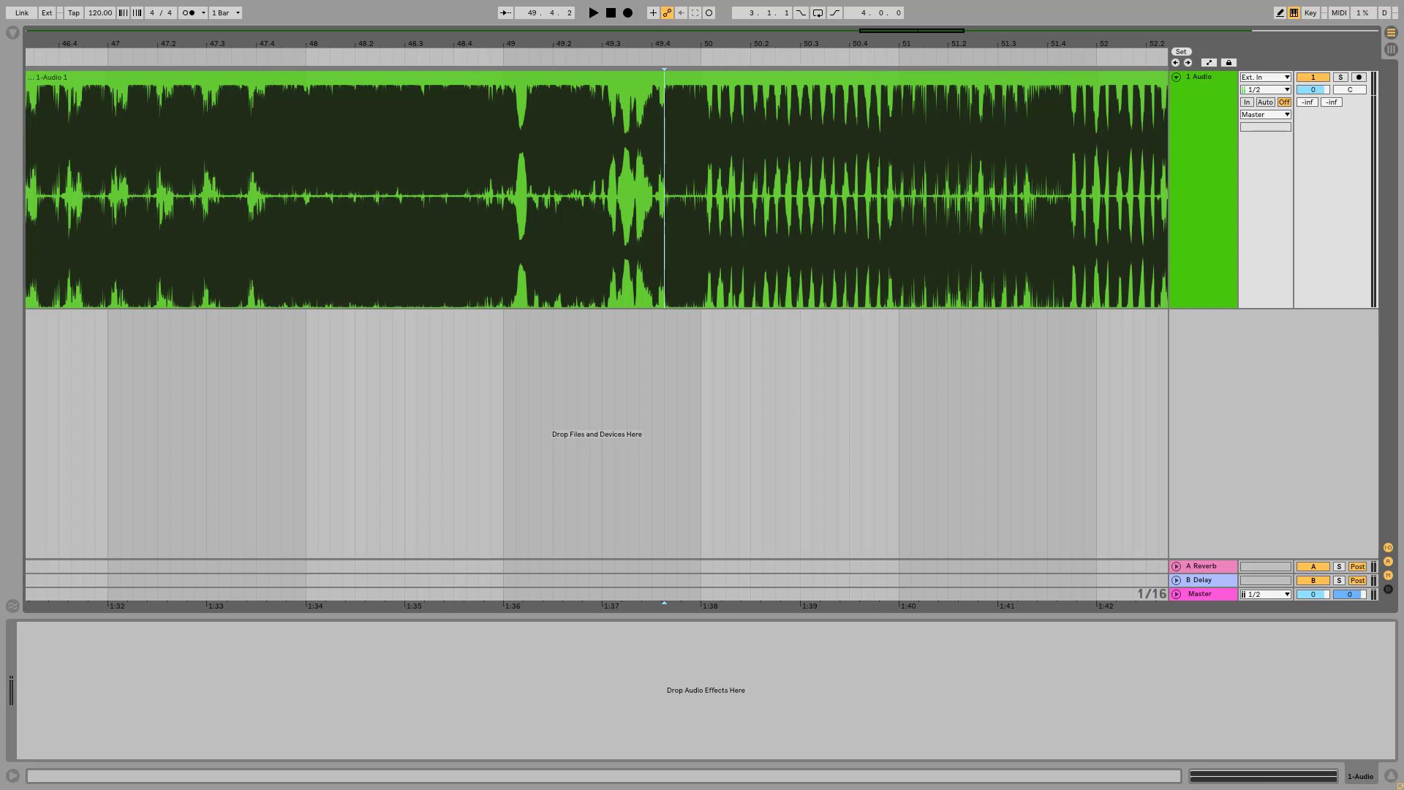
{"action": "left_click_drag", "start_coordinate": [709, 51], "coordinate": [709, 117]}
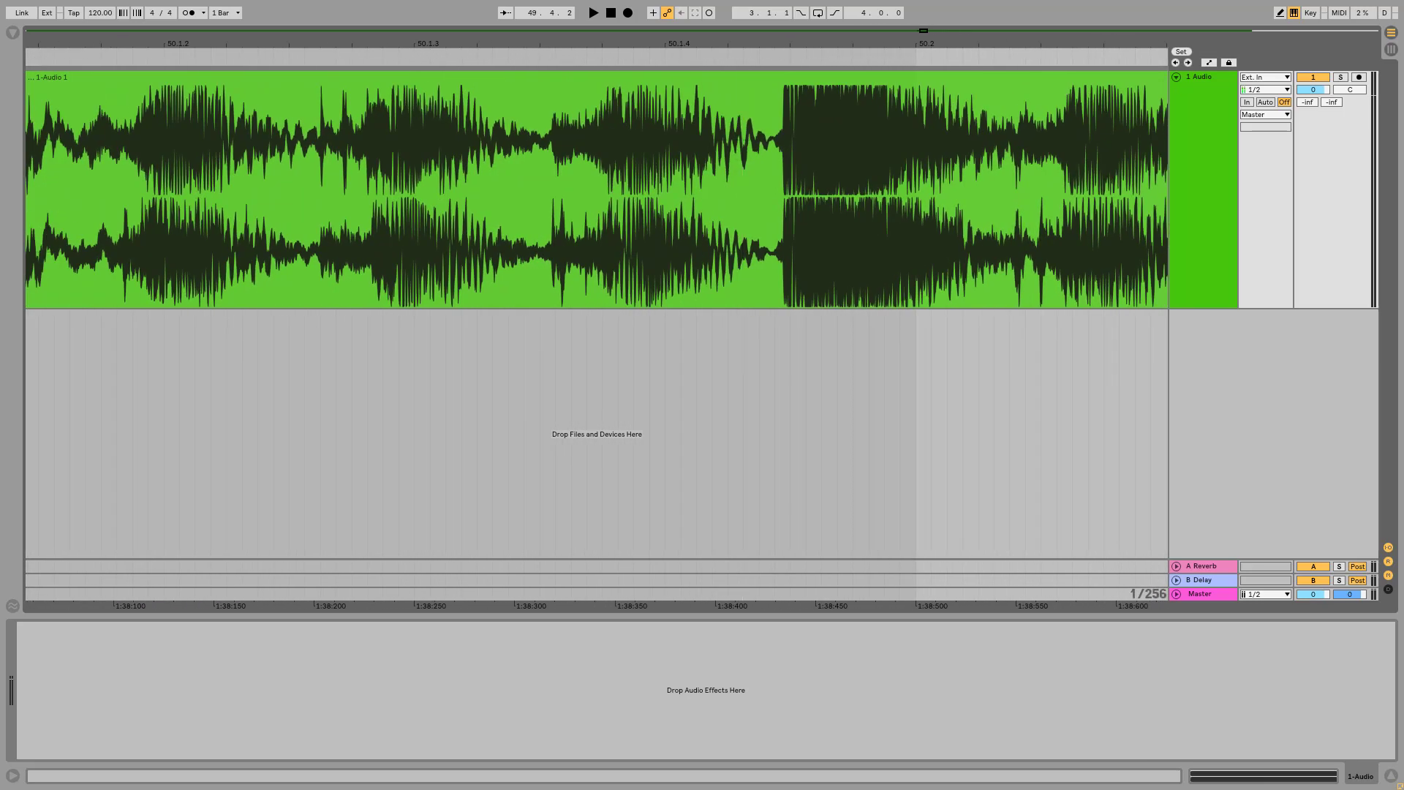
{"action": "left_click_drag", "start_coordinate": [755, 41], "coordinate": [533, 48]}
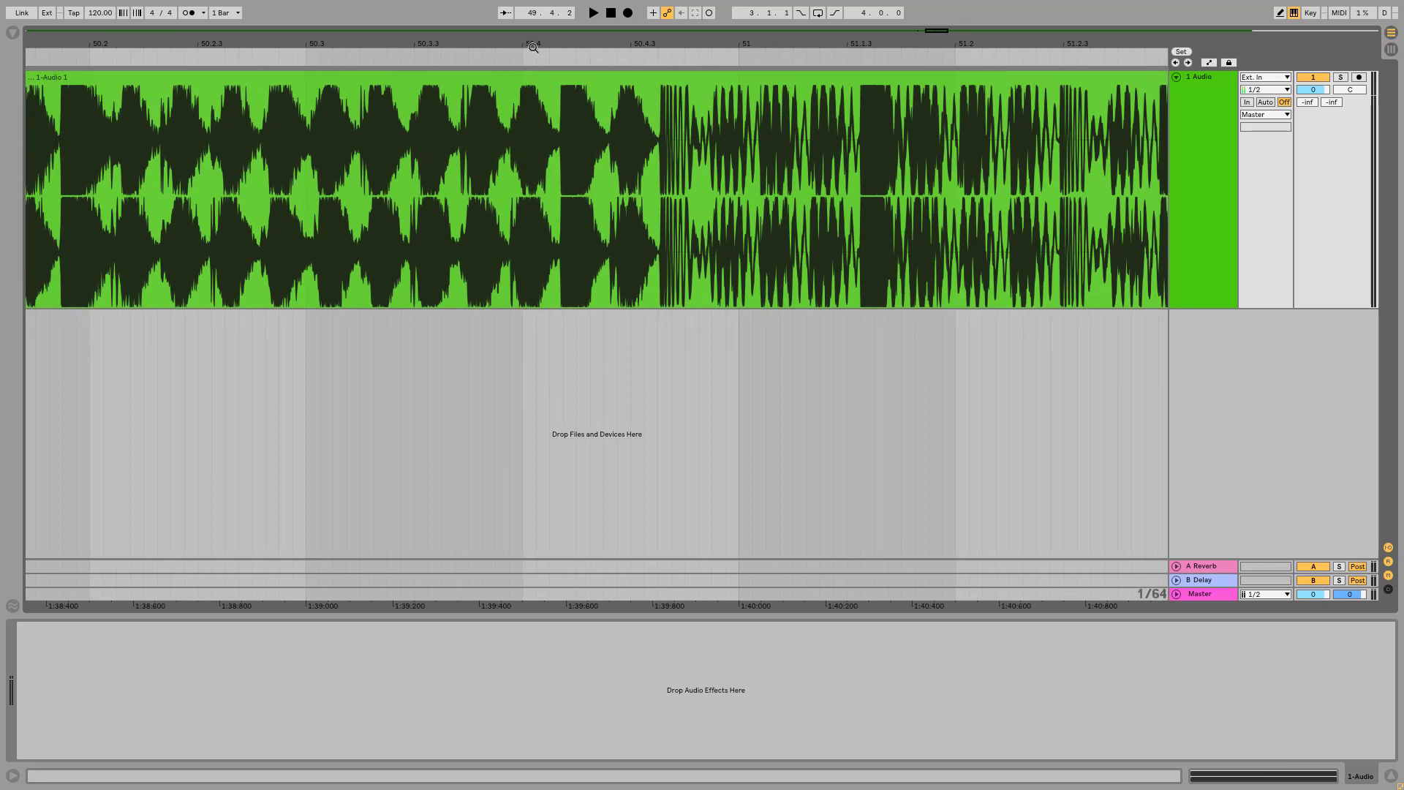
{"action": "left_click_drag", "start_coordinate": [748, 28], "coordinate": [748, 117]}
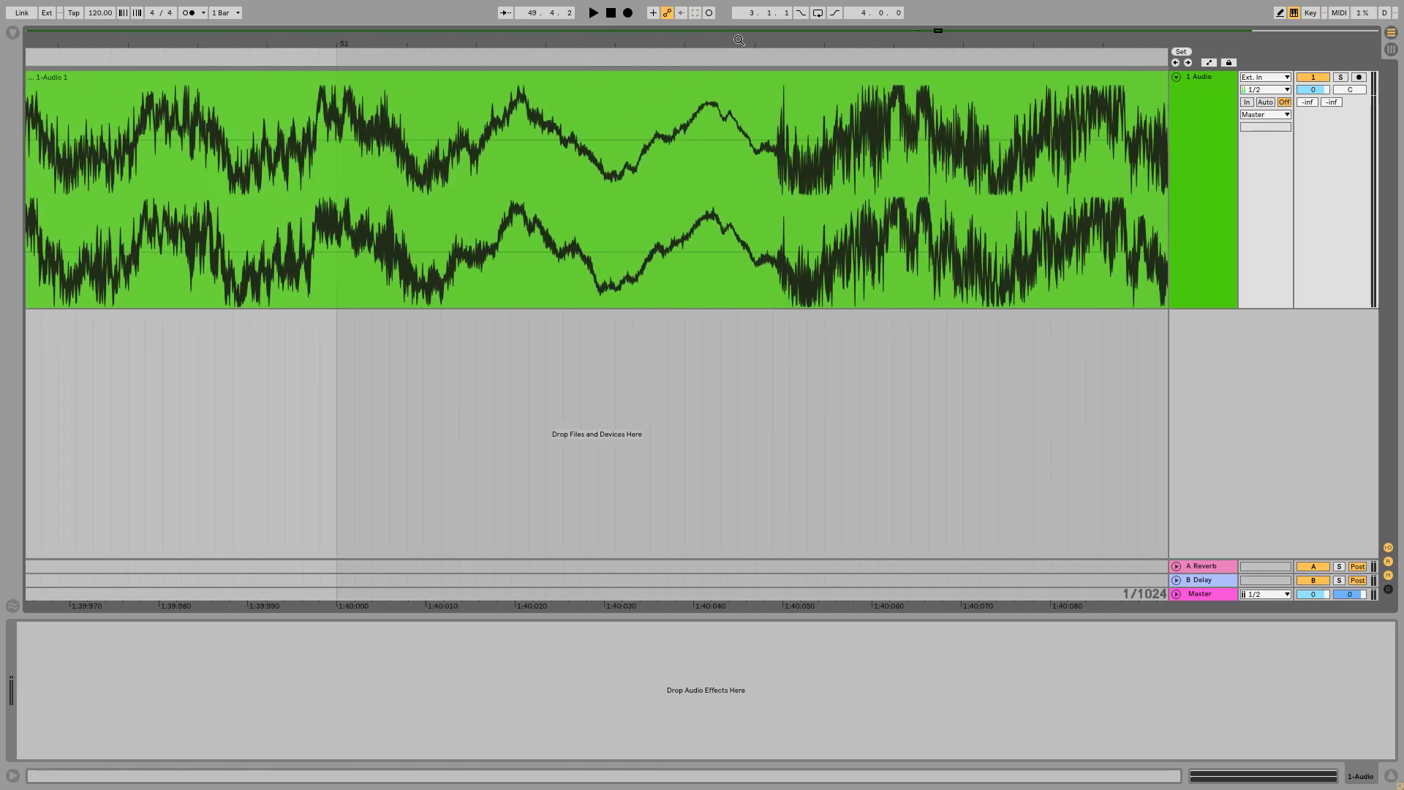
{"action": "left_click_drag", "start_coordinate": [721, 62], "coordinate": [581, 54]}
Play the recording from 49.4.2, stop it in bar 51 and compare the waveform across bars 49 to 52
{"action": "key", "text": "space"}
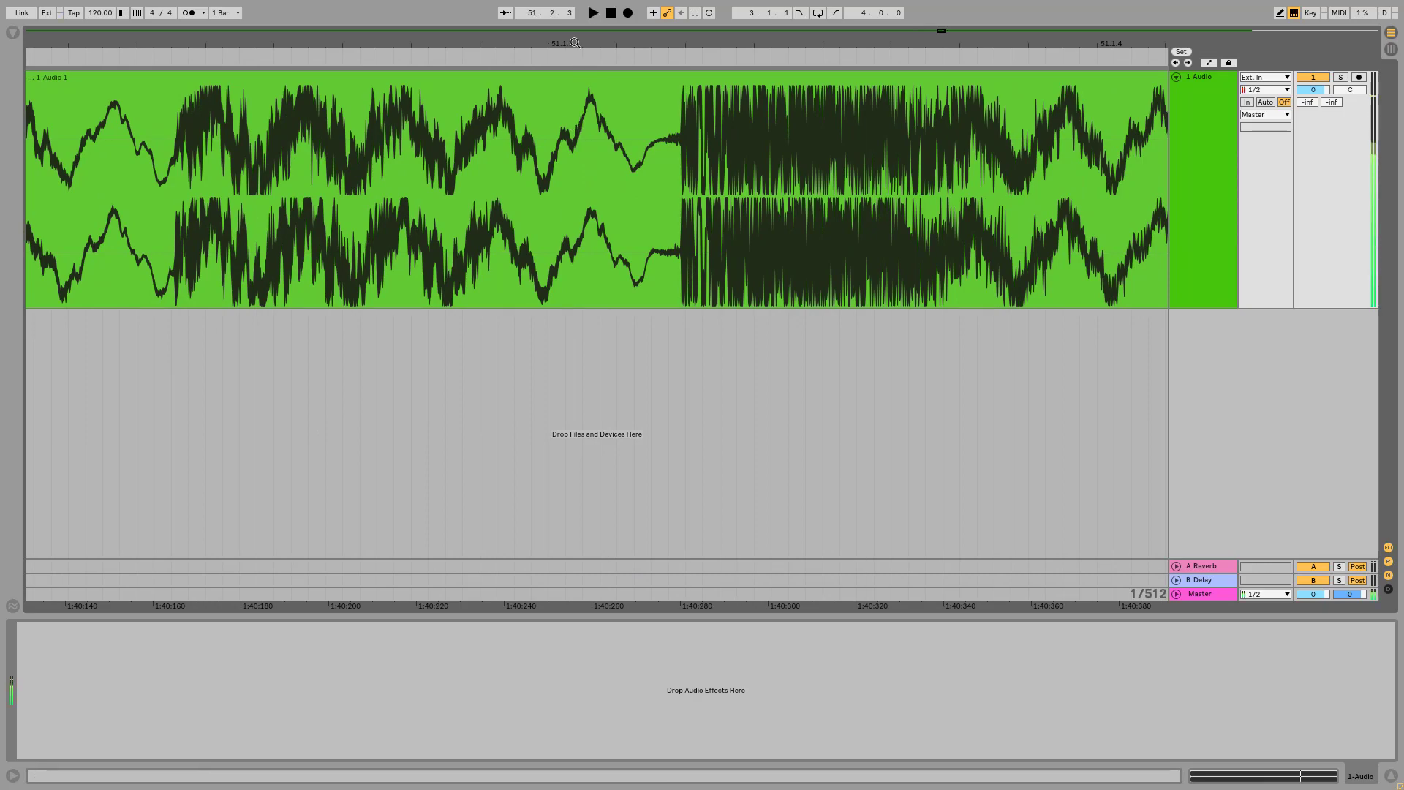
{"action": "left_click_drag", "start_coordinate": [579, 73], "coordinate": [579, 103]}
{"action": "key", "text": "space"}
{"action": "key", "text": "minus"}
{"action": "key", "text": "minus"}
{"action": "key", "text": "minus"}
{"action": "key", "text": "minus"}
{"action": "key", "text": "minus"}
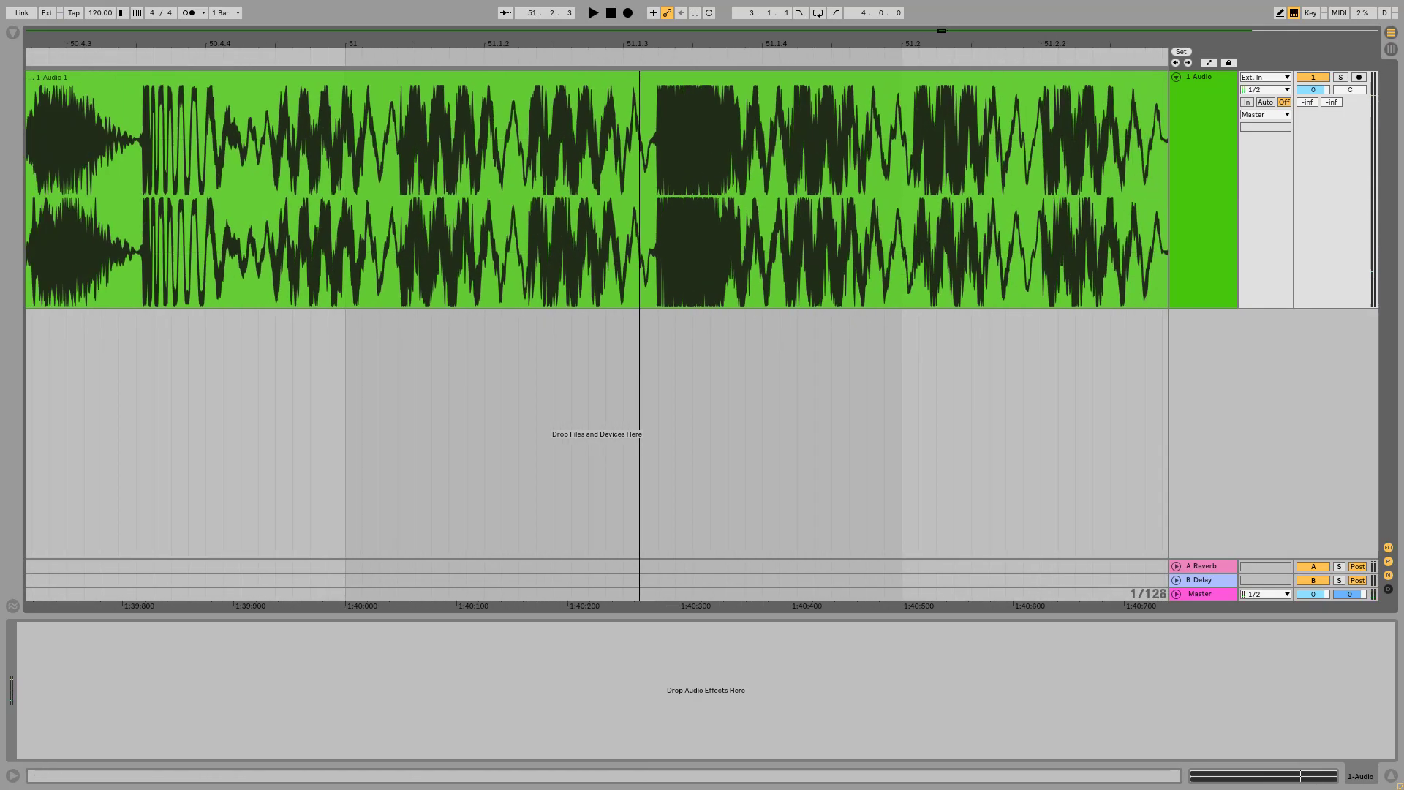
{"action": "key", "text": "minus"}
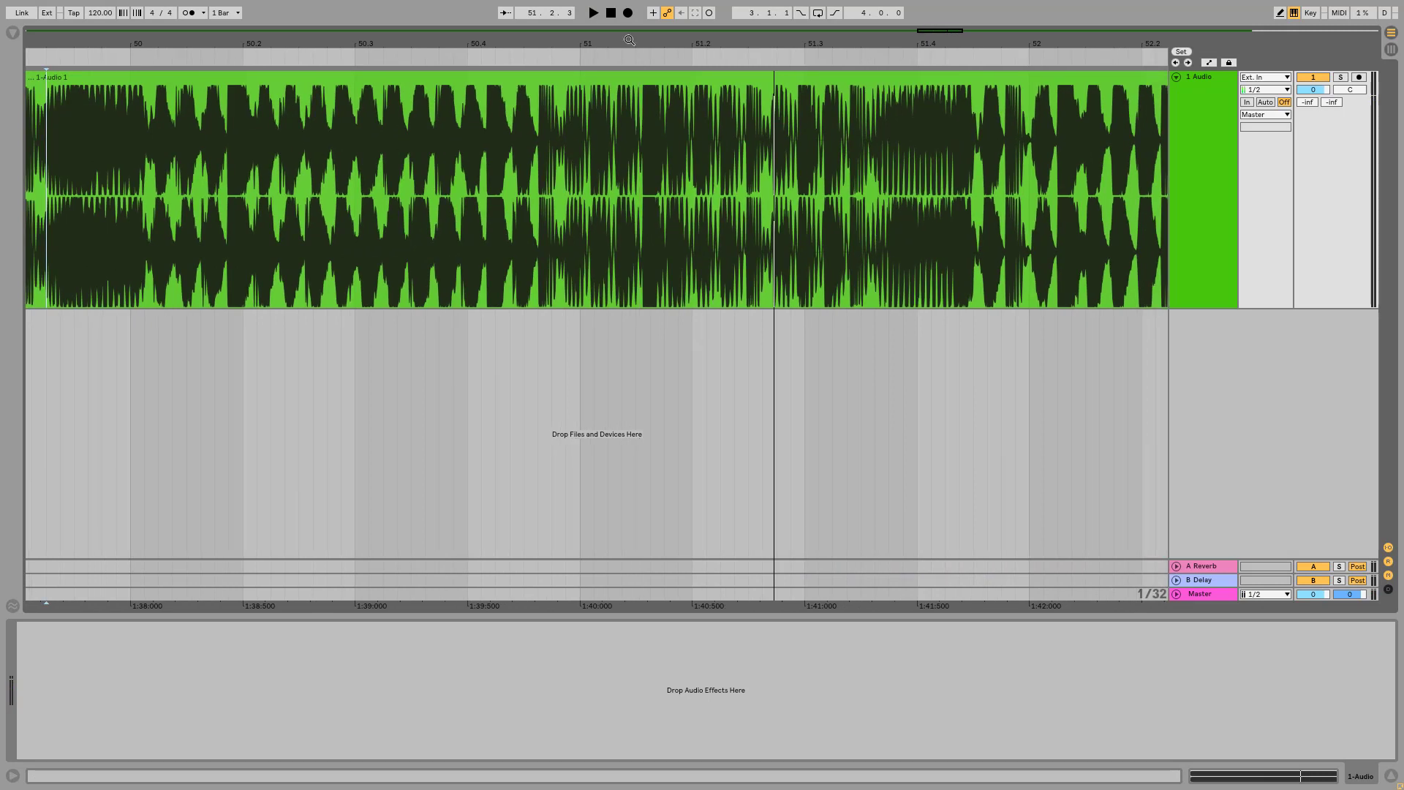
{"action": "key", "text": "minus"}
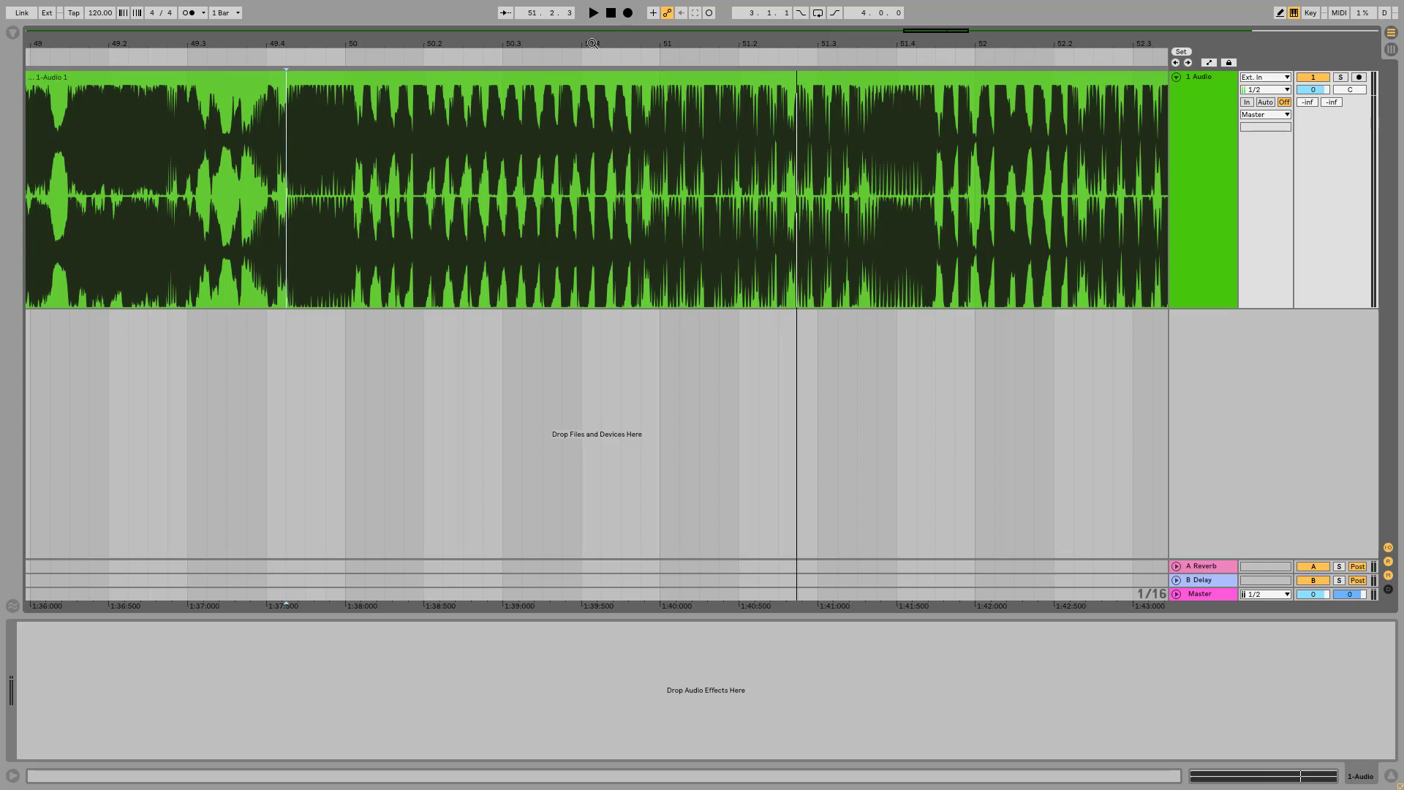
Place the insert marker at 49.4.1 and examine the waveform around bars 49 and 50
{"action": "left_click_drag", "start_coordinate": [320, 33], "coordinate": [195, 203]}
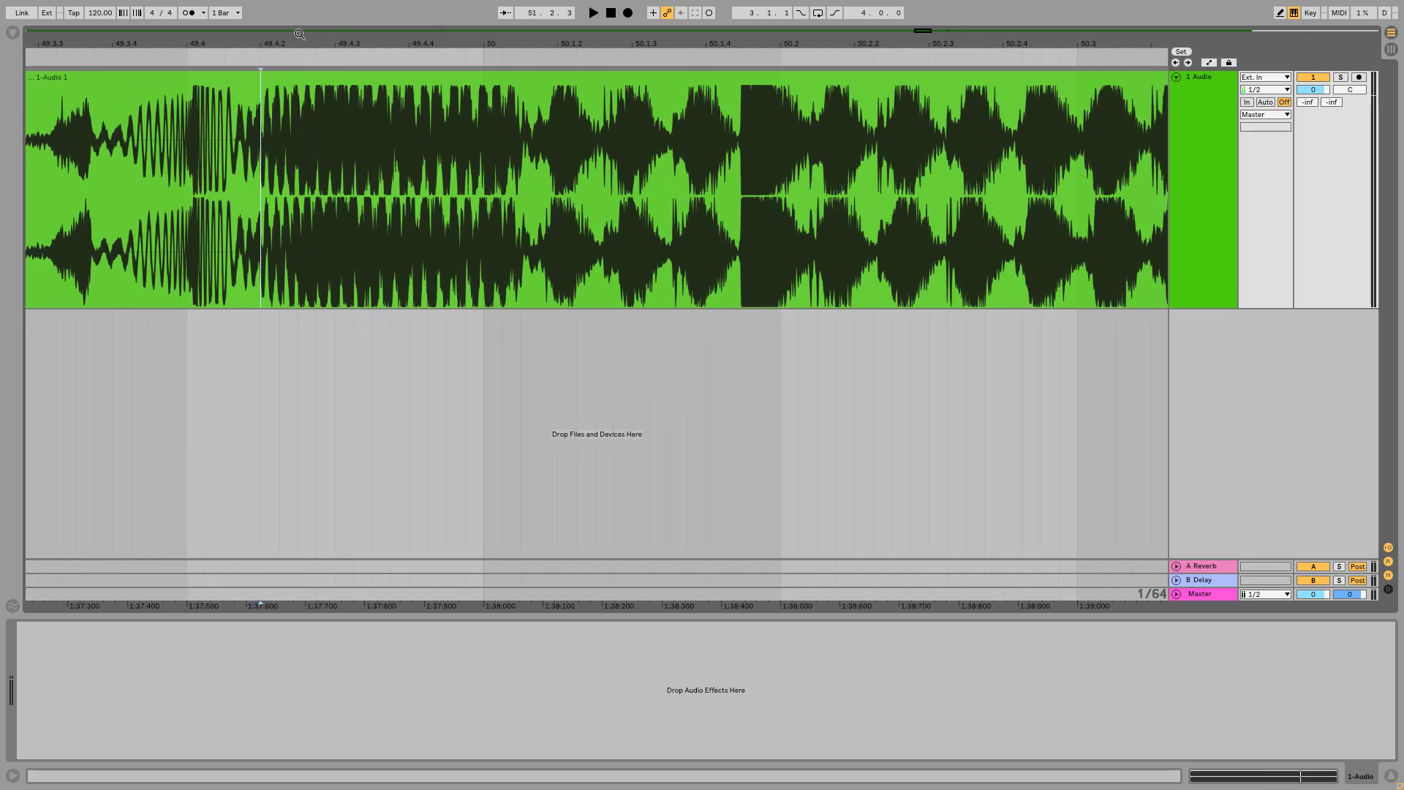
{"action": "left_click", "coordinate": [191, 195]}
{"action": "left_click_drag", "start_coordinate": [228, 47], "coordinate": [351, 42]}
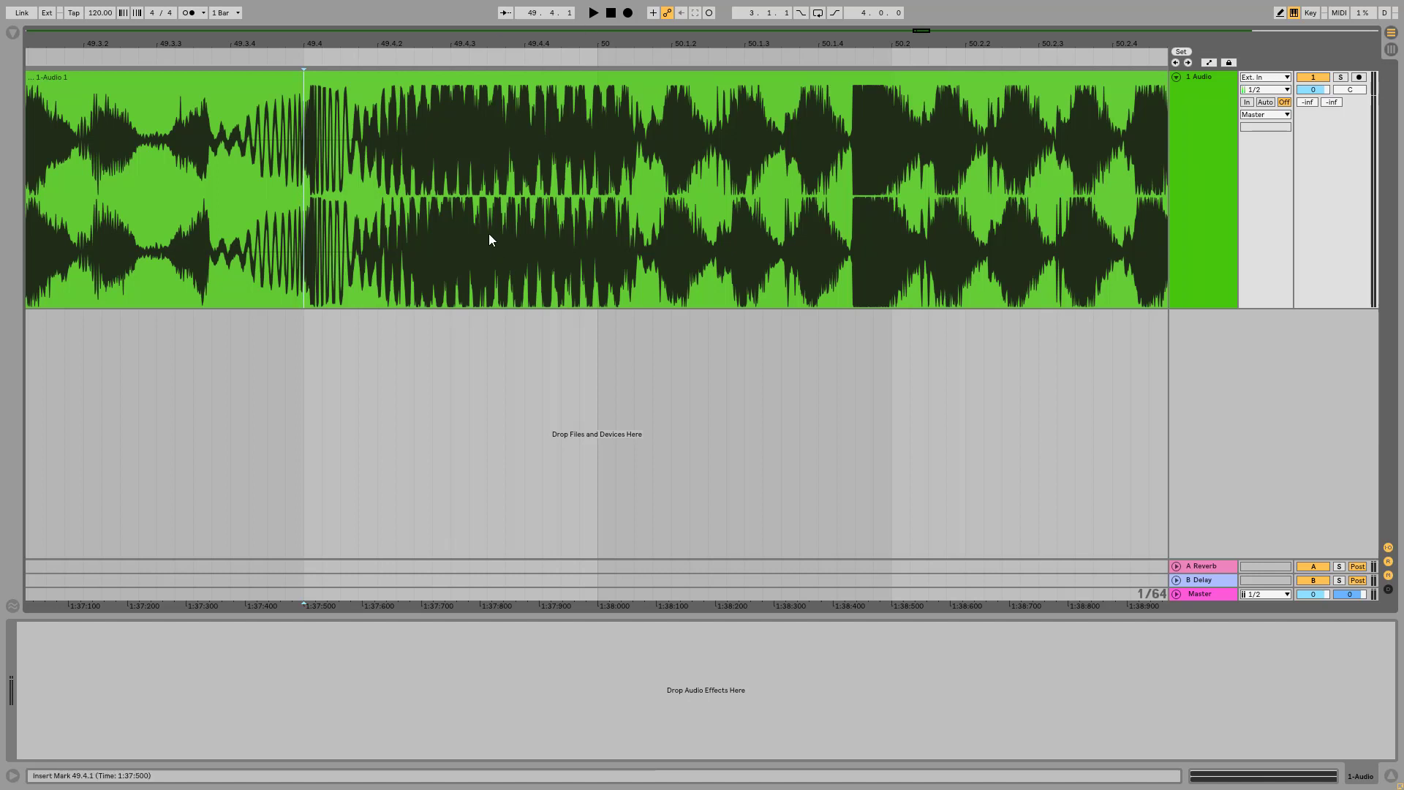
{"action": "left_click_drag", "start_coordinate": [492, 40], "coordinate": [340, 103]}
{"action": "left_click_drag", "start_coordinate": [601, 39], "coordinate": [719, 48]}
{"action": "left_click_drag", "start_coordinate": [835, 36], "coordinate": [761, 48]}
Examine the waveform shape around 56.1.4 at sample level and in the context of bars 53 to 59
{"action": "left_click_drag", "start_coordinate": [556, 41], "coordinate": [1167, 34]}
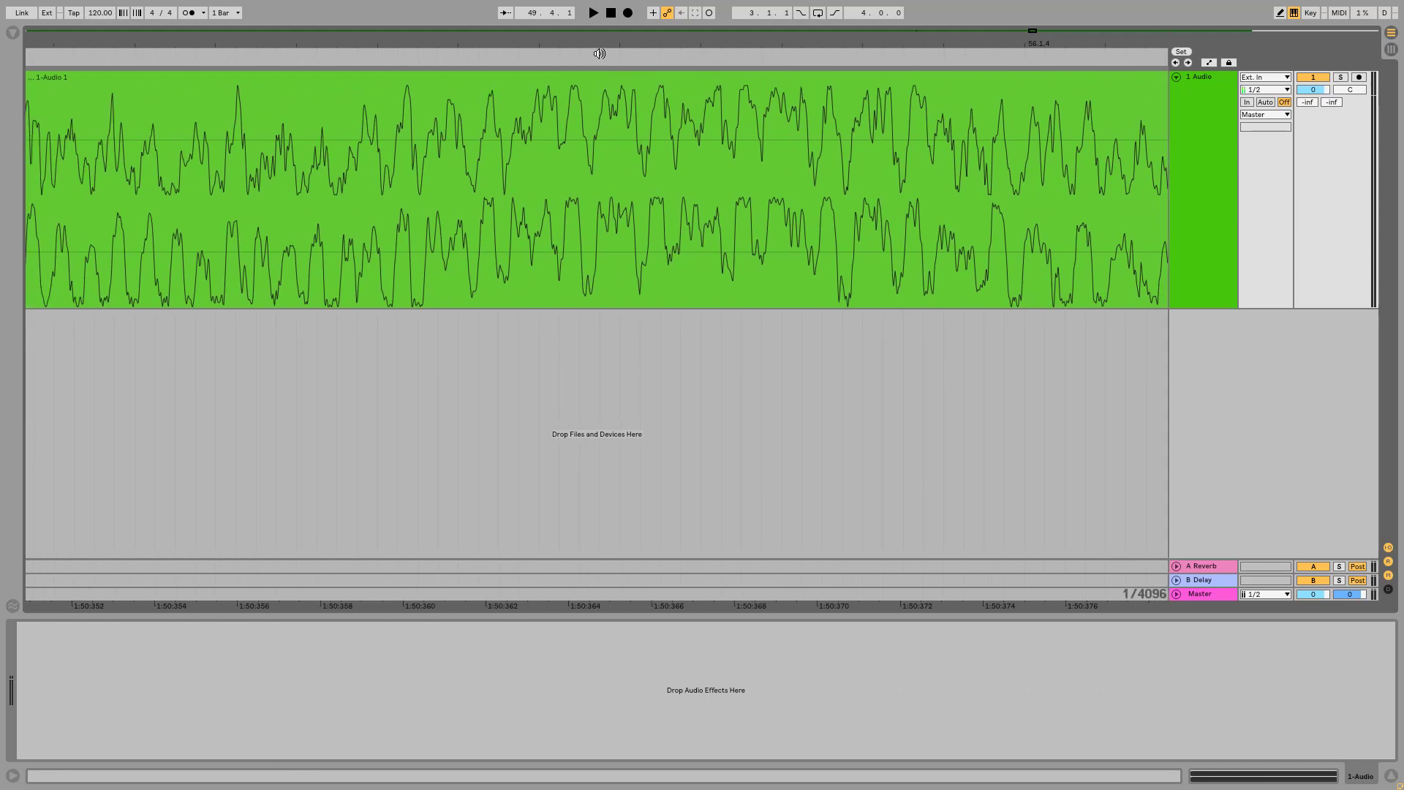
{"action": "left_click_drag", "start_coordinate": [1032, 41], "coordinate": [494, 2]}
{"action": "left_click_drag", "start_coordinate": [240, 49], "coordinate": [469, 49]}
{"action": "key", "text": "minus"}
{"action": "key", "text": "minus"}
{"action": "key", "text": "minus"}
{"action": "key", "text": "minus"}
{"action": "key", "text": "minus"}
{"action": "key", "text": "minus"}
{"action": "key", "text": "minus"}
{"action": "key", "text": "minus"}
{"action": "key", "text": "minus"}
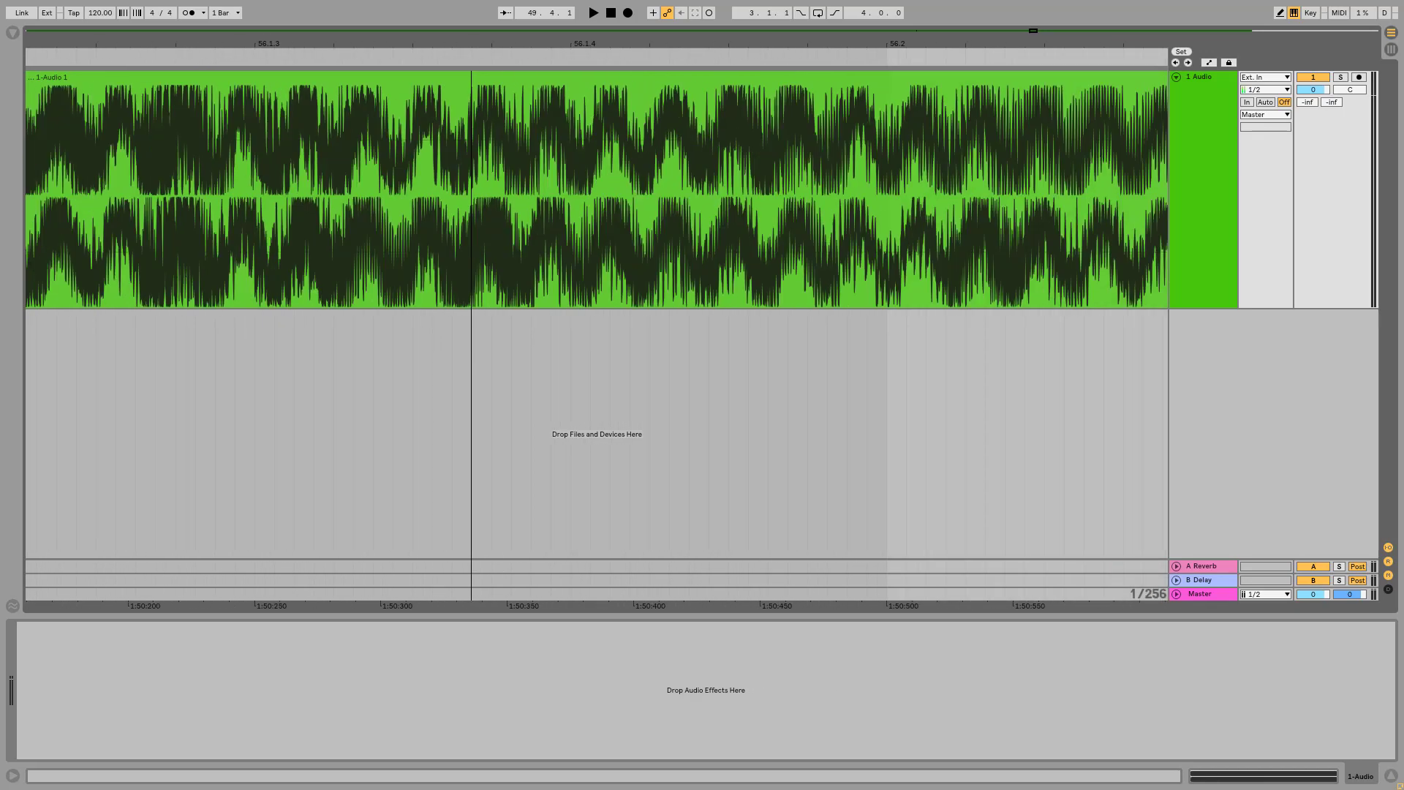
{"action": "key", "text": "minus"}
{"action": "key", "text": "minus"}
{"action": "key", "text": "minus"}
{"action": "key", "text": "minus"}
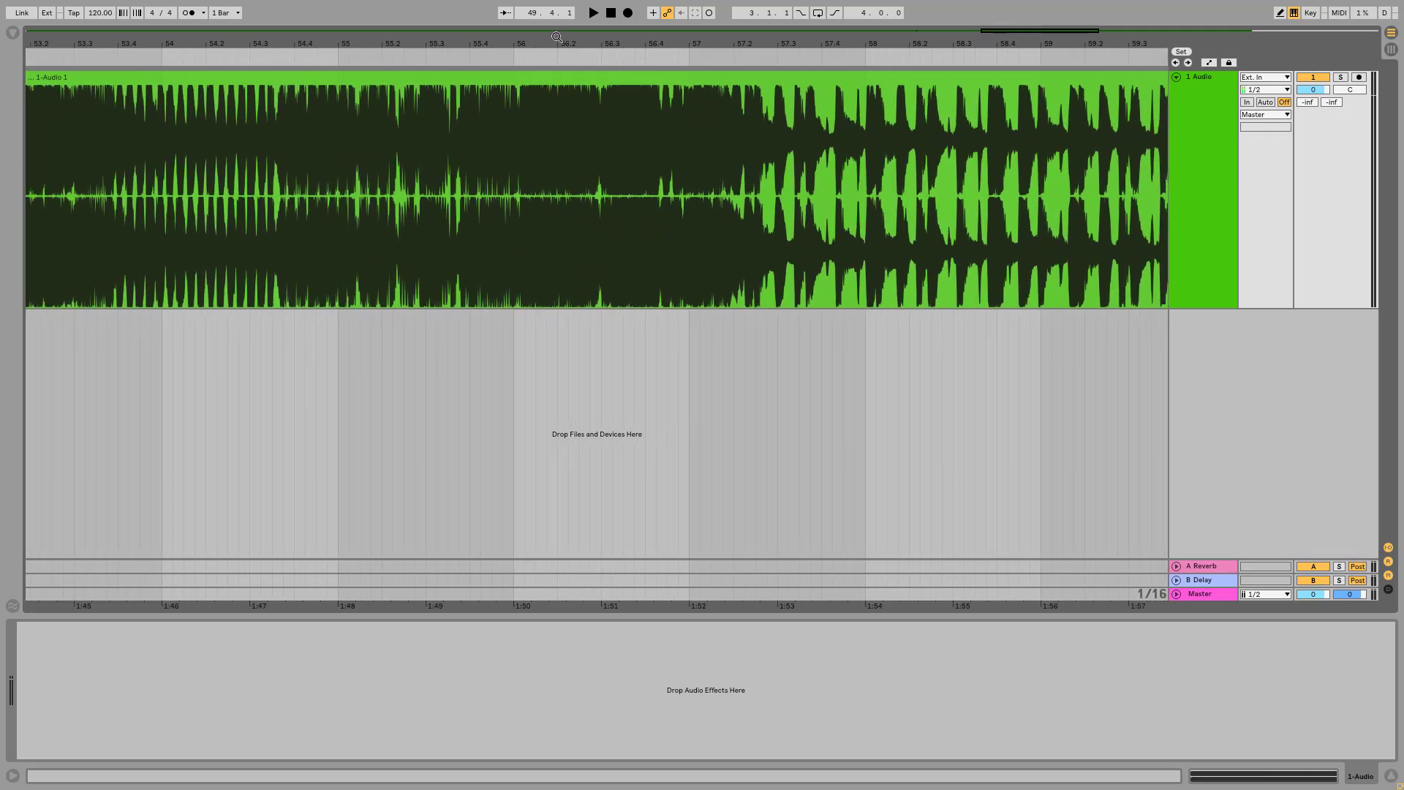
Delete the recorded clip from the audio track
{"action": "key", "text": "minus"}
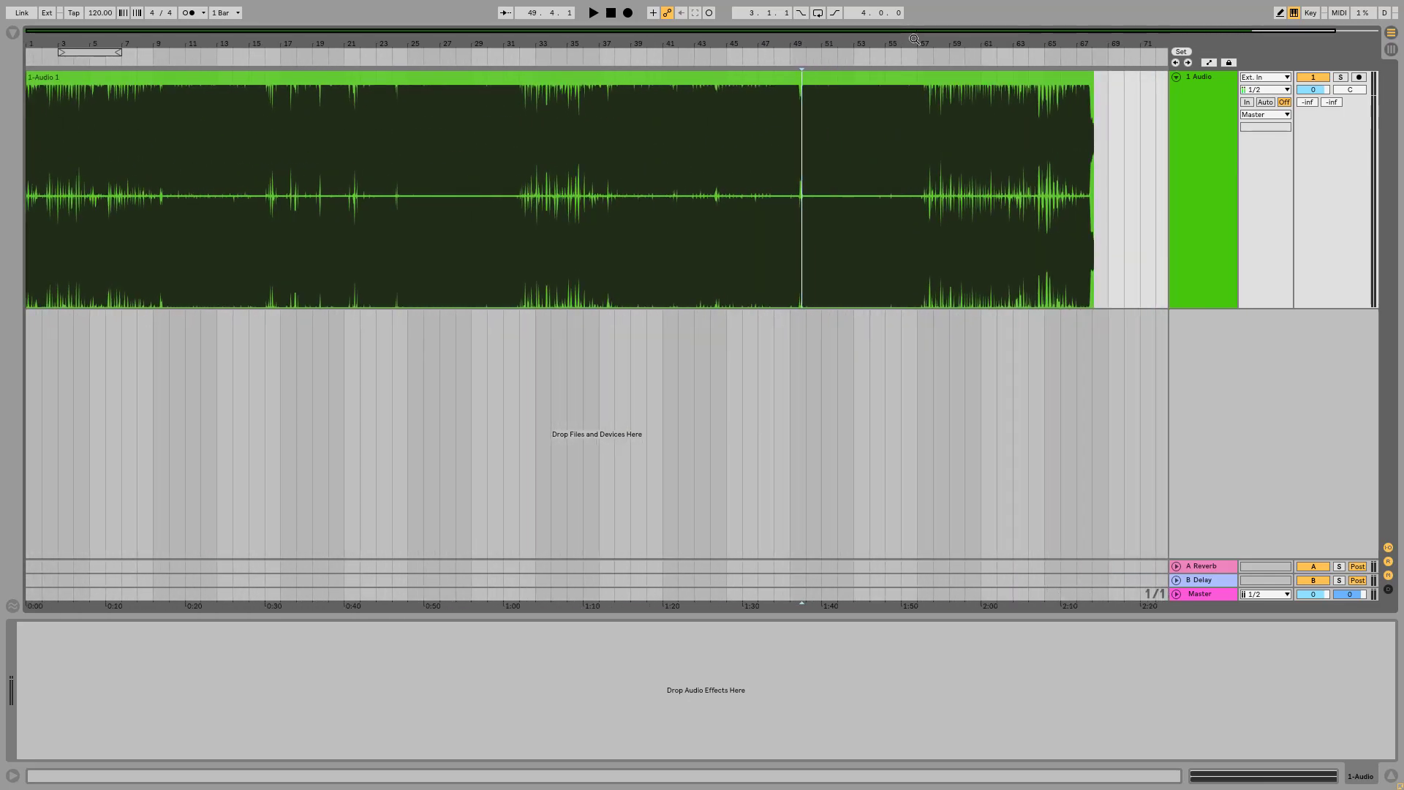
{"action": "left_click", "coordinate": [948, 79]}
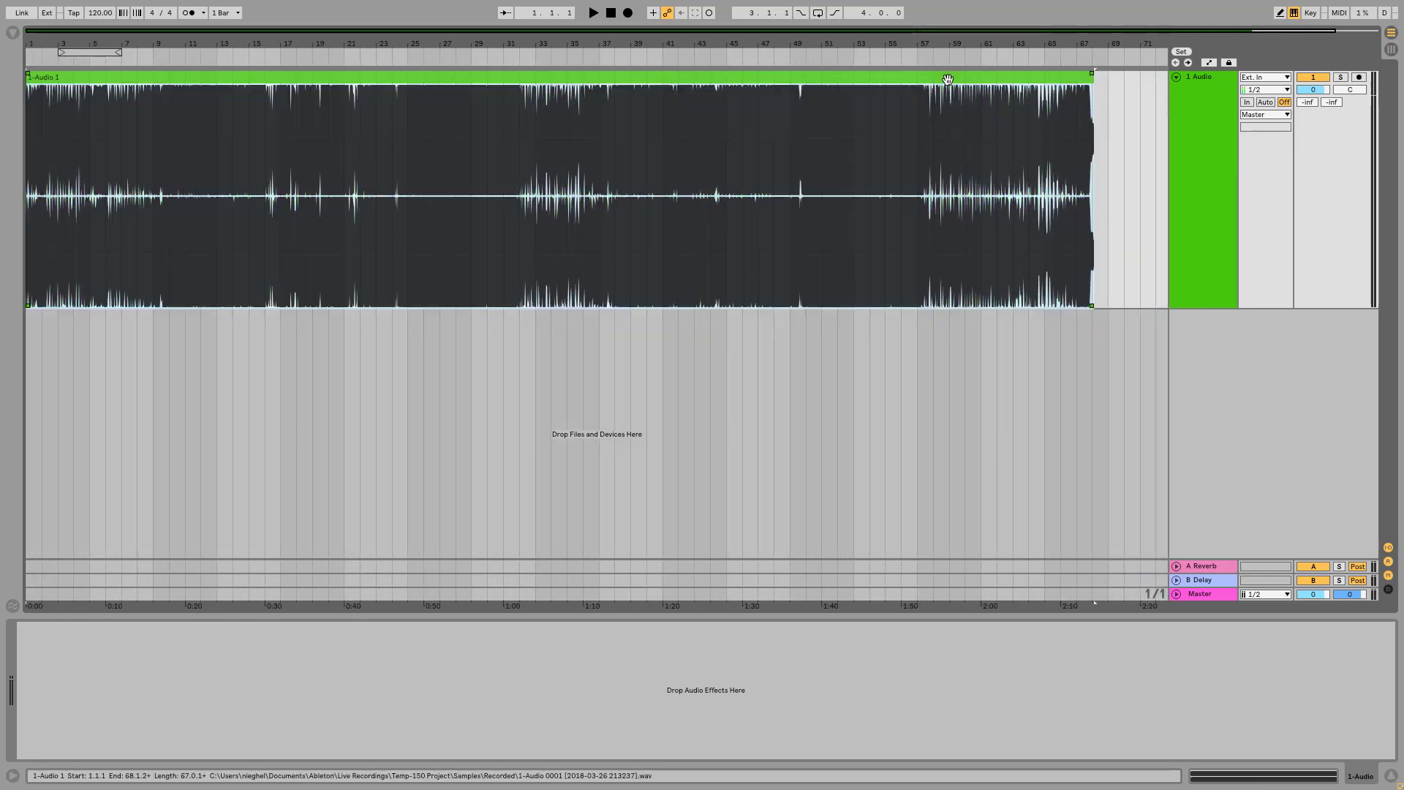
{"action": "key", "text": "Delete"}
Switch to the browser, close the Unashamed track's page and open Resurrect- I'm Back (DROP) [WIP] from the Facebook comments
{"action": "key", "text": "alt+Tab"}
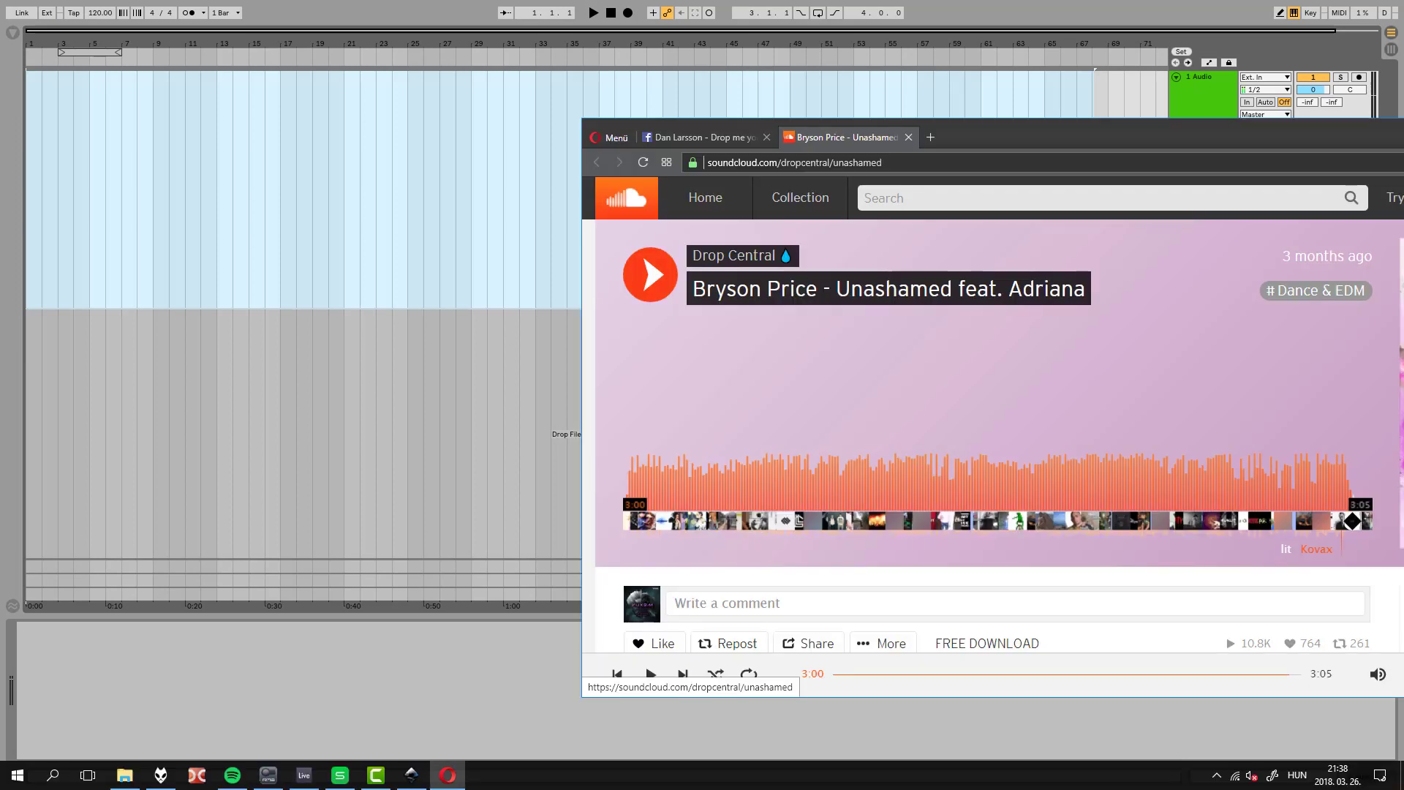
{"action": "left_click", "coordinate": [909, 137]}
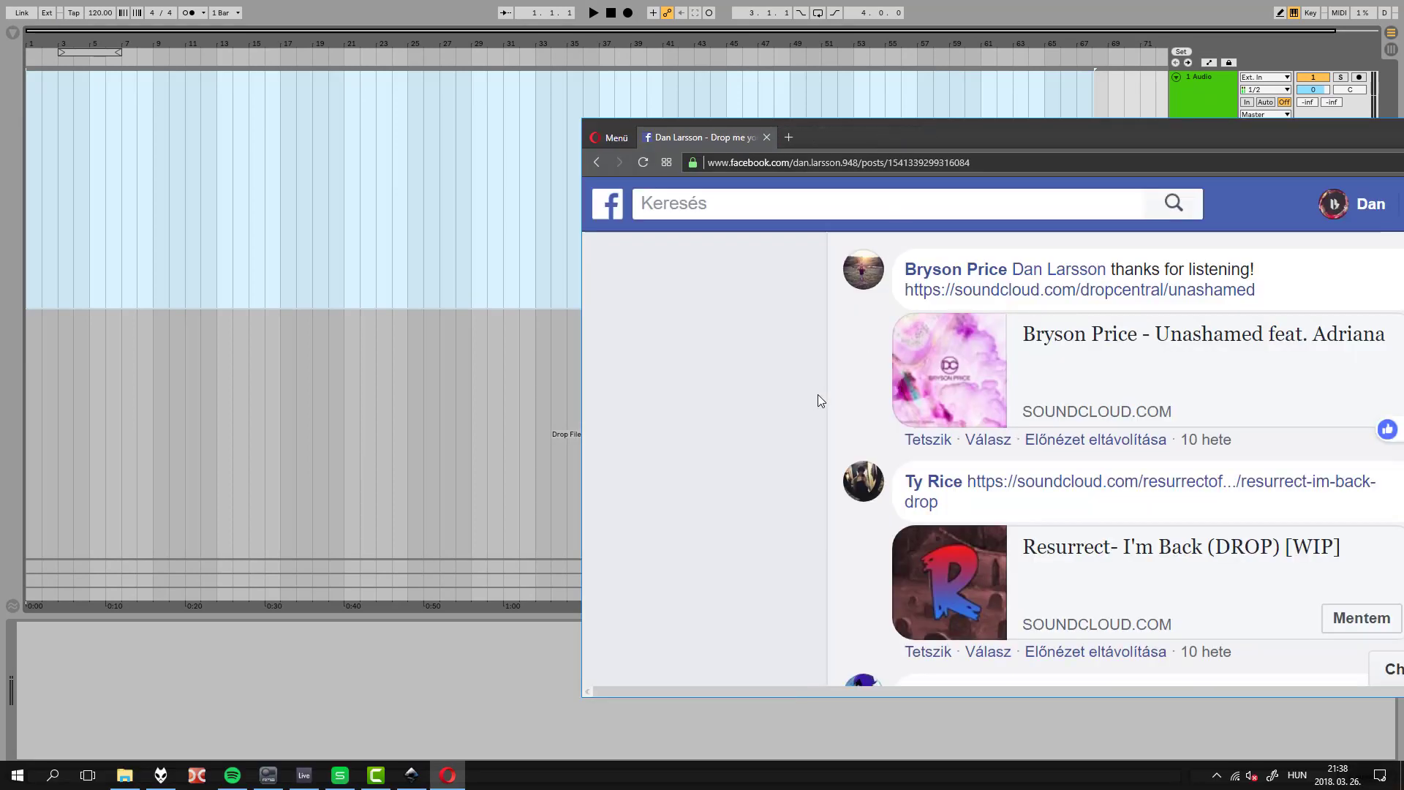
{"action": "scroll", "coordinate": [813, 395], "scroll_direction": "down", "scroll_amount": 2}
{"action": "left_click_drag", "start_coordinate": [1153, 130], "coordinate": [1101, 135]}
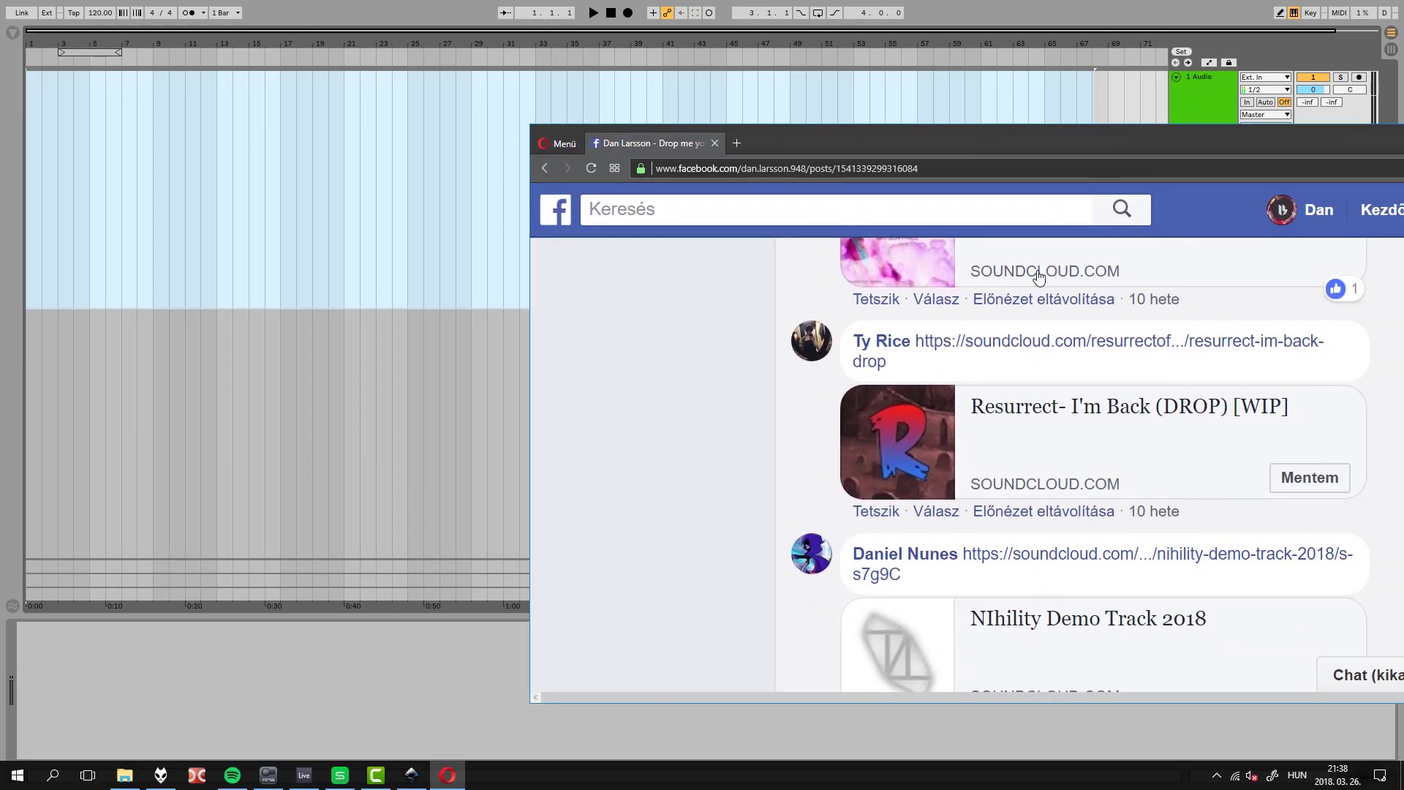
{"action": "left_click", "coordinate": [1028, 341]}
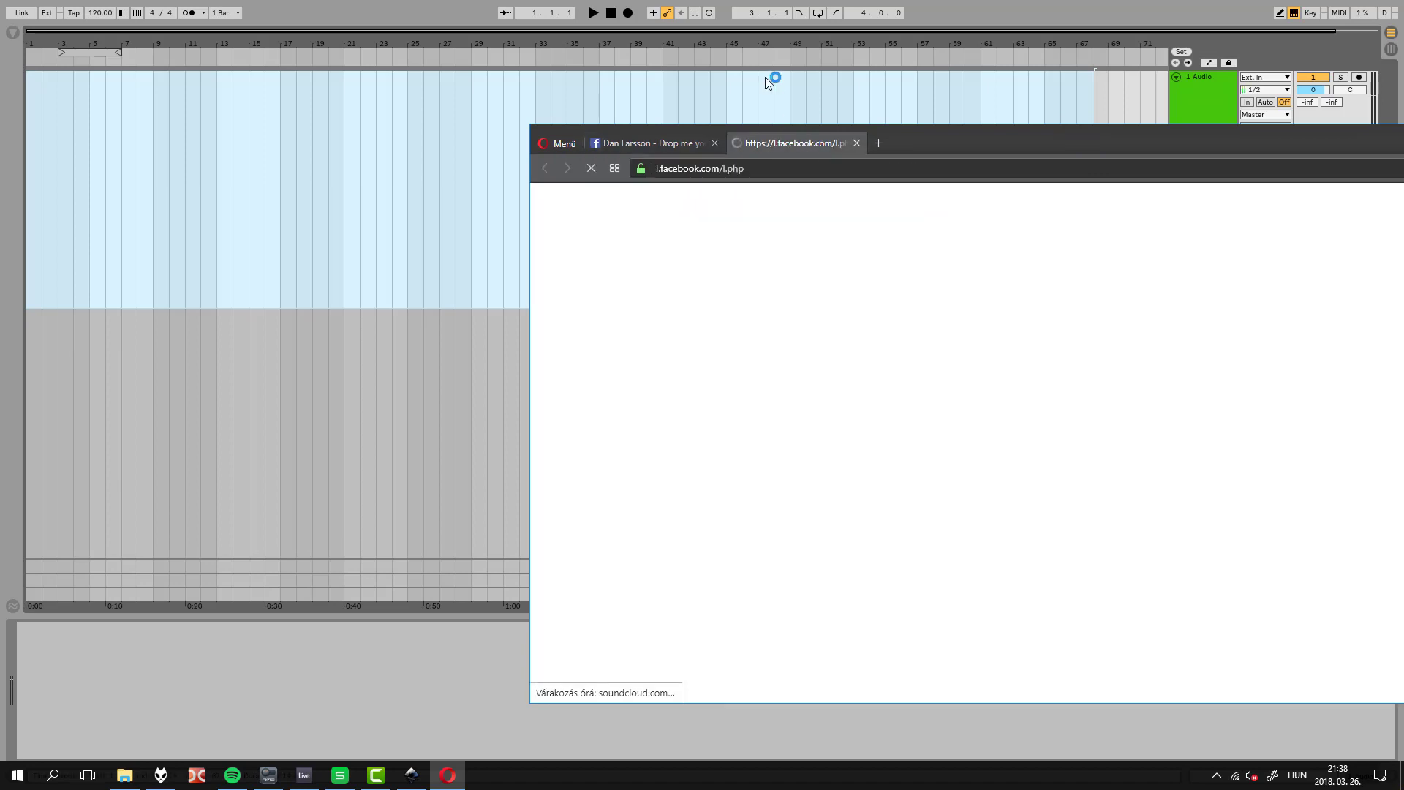
Return to Ableton Live, start arrangement recording and arm the audio track as the SoundCloud track plays
{"action": "left_click", "coordinate": [614, 19]}
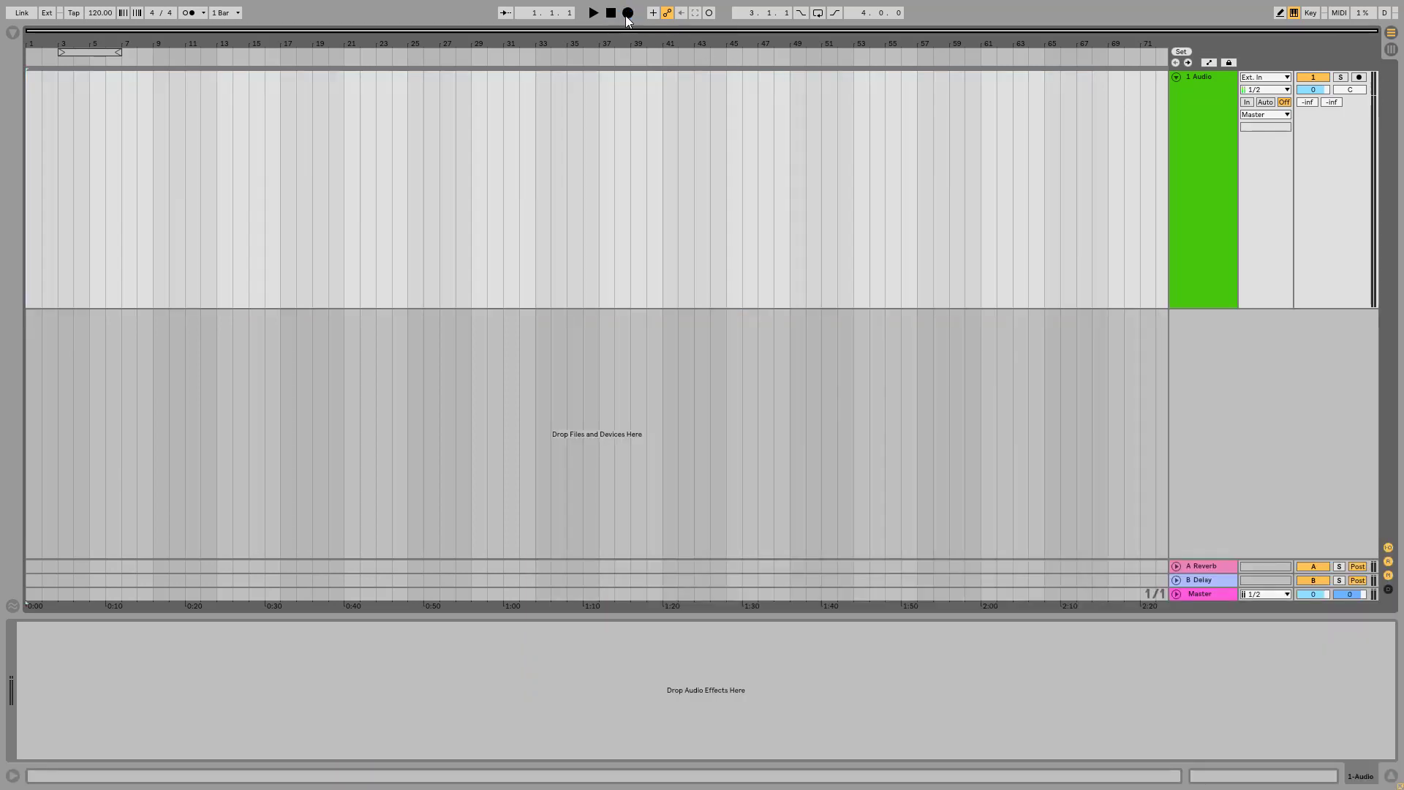
{"action": "left_click", "coordinate": [627, 13]}
{"action": "key", "text": "alt+Tab"}
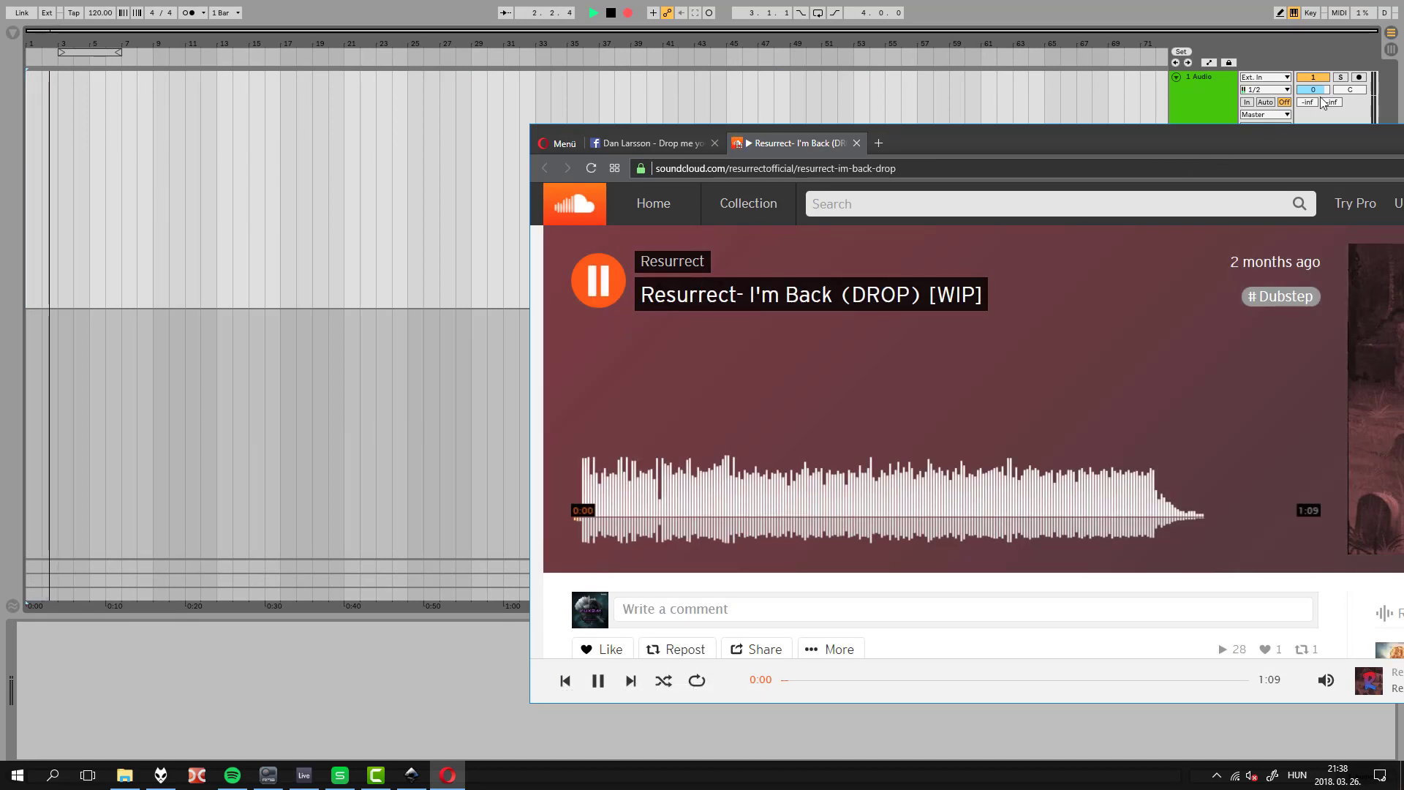
{"action": "left_click", "coordinate": [899, 84]}
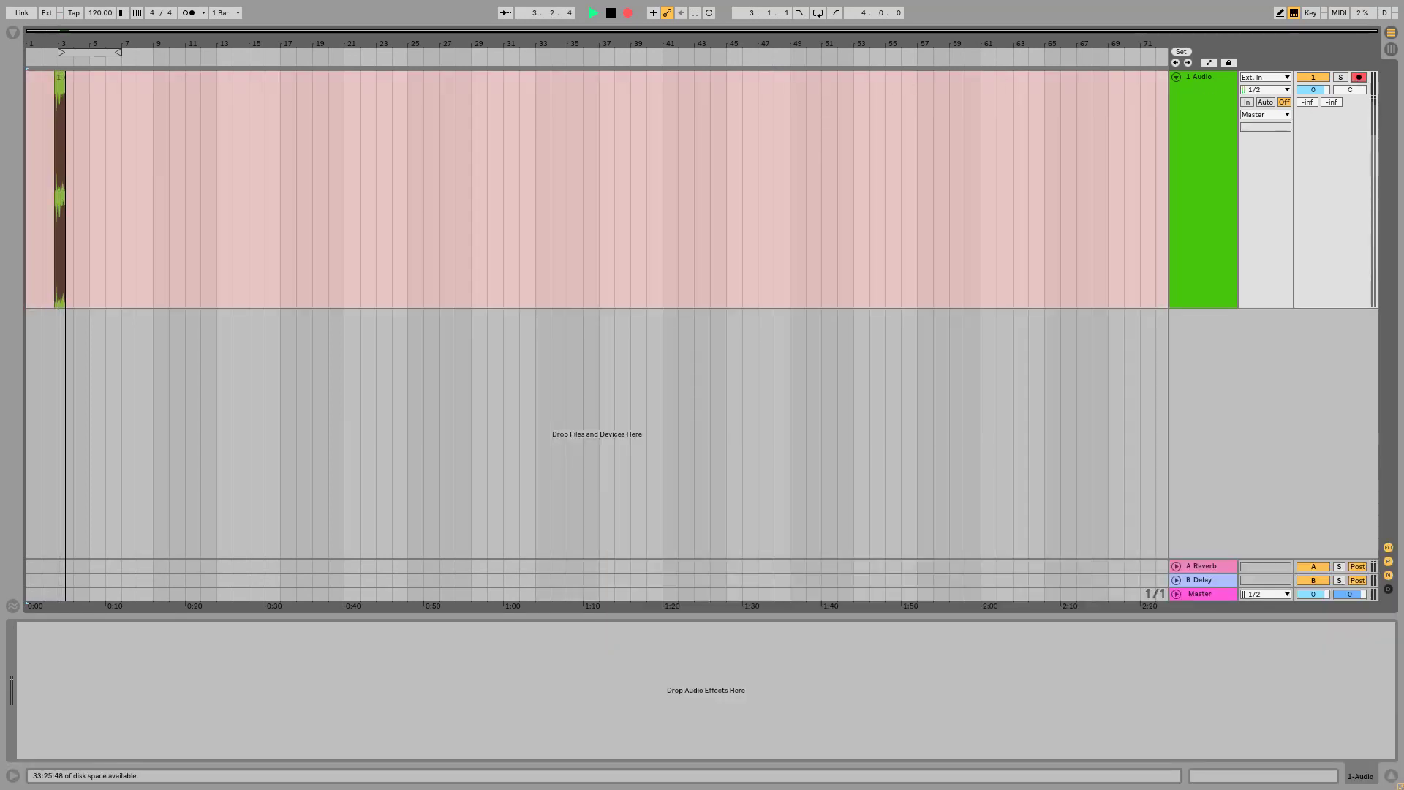
Keep recording the SoundCloud track until 29.4.3, stop the recording and pause the track in the browser
{"action": "key", "text": "alt+Tab"}
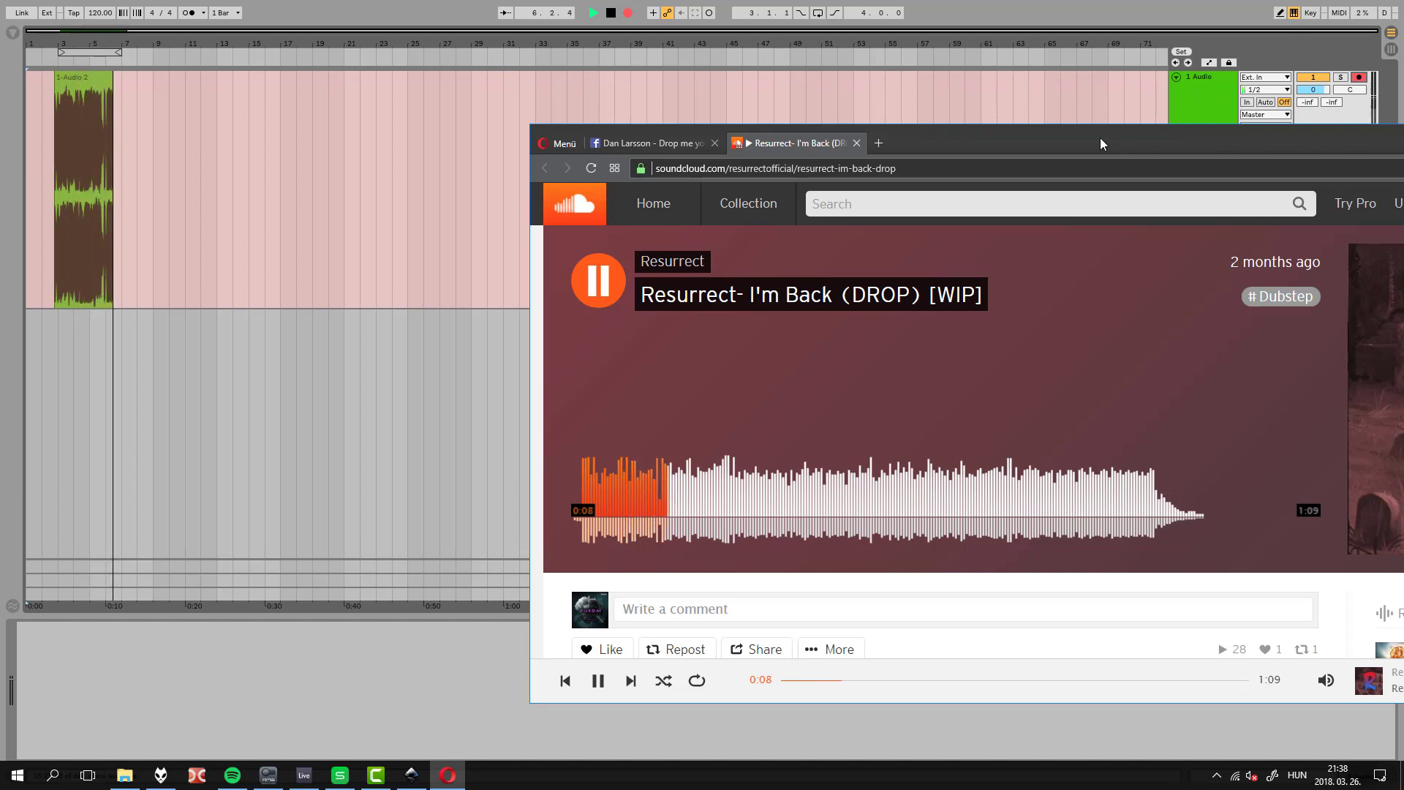
{"action": "left_click_drag", "start_coordinate": [1095, 139], "coordinate": [1045, 144]}
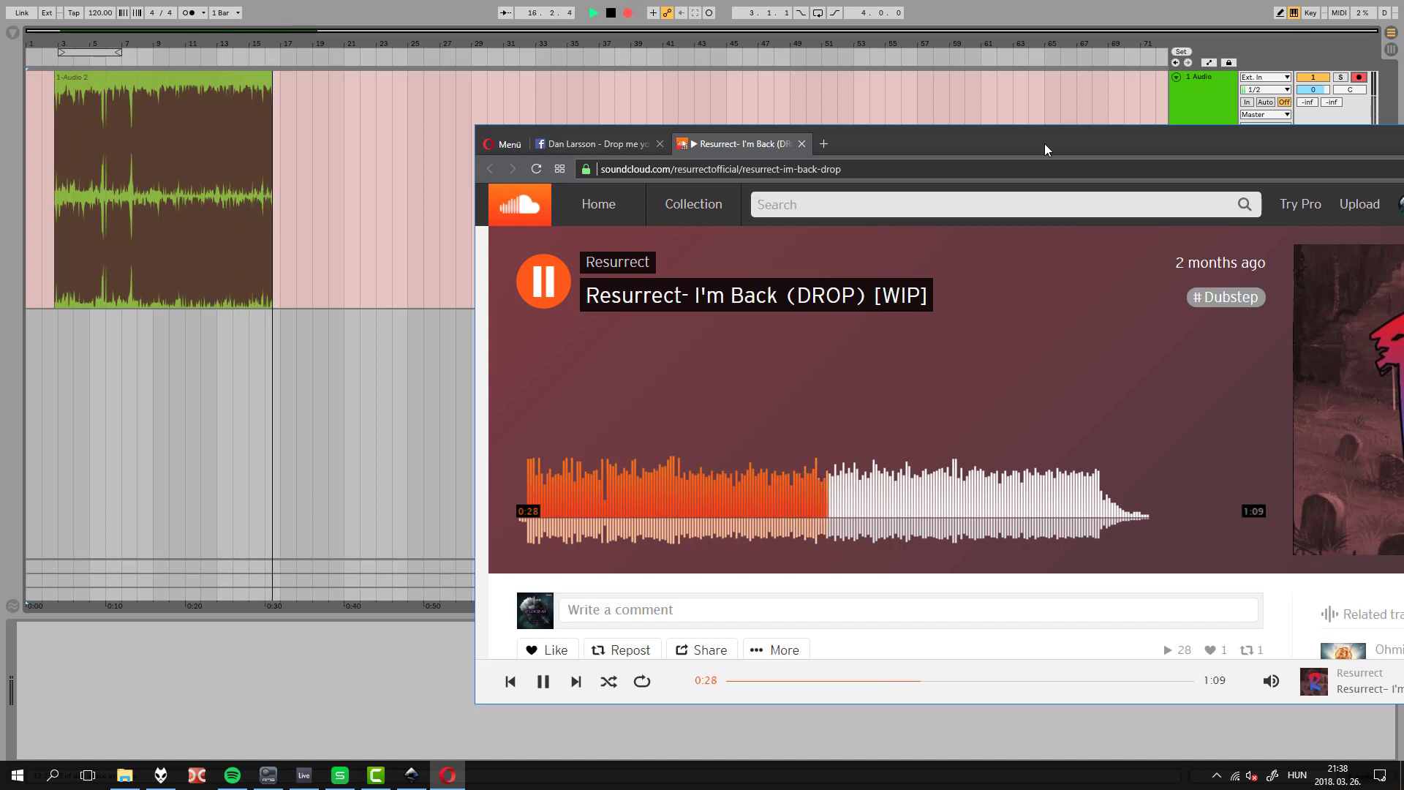
{"action": "left_click_drag", "start_coordinate": [1045, 144], "coordinate": [1217, 144]}
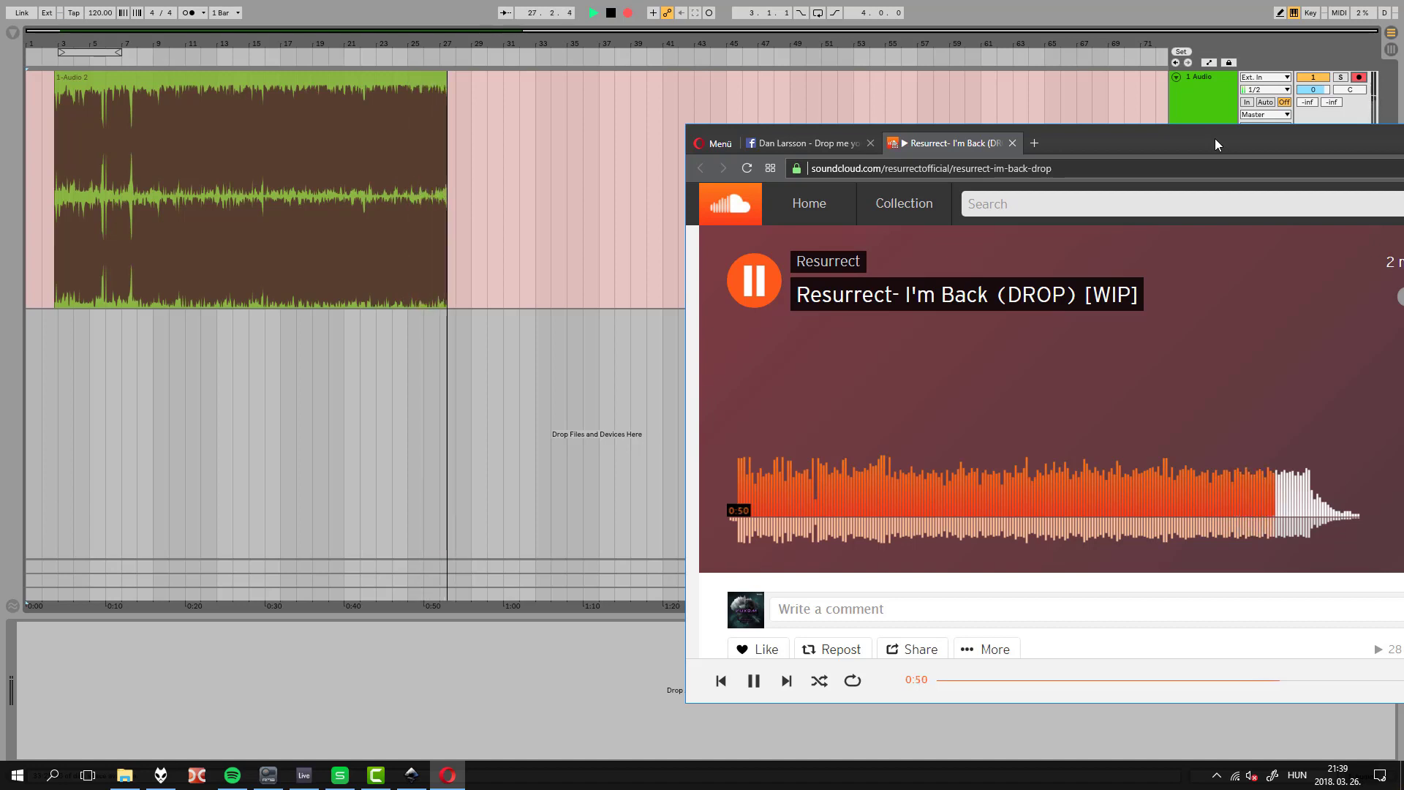
{"action": "left_click", "coordinate": [611, 13]}
{"action": "left_click", "coordinate": [610, 13]}
{"action": "key", "text": "alt+Tab"}
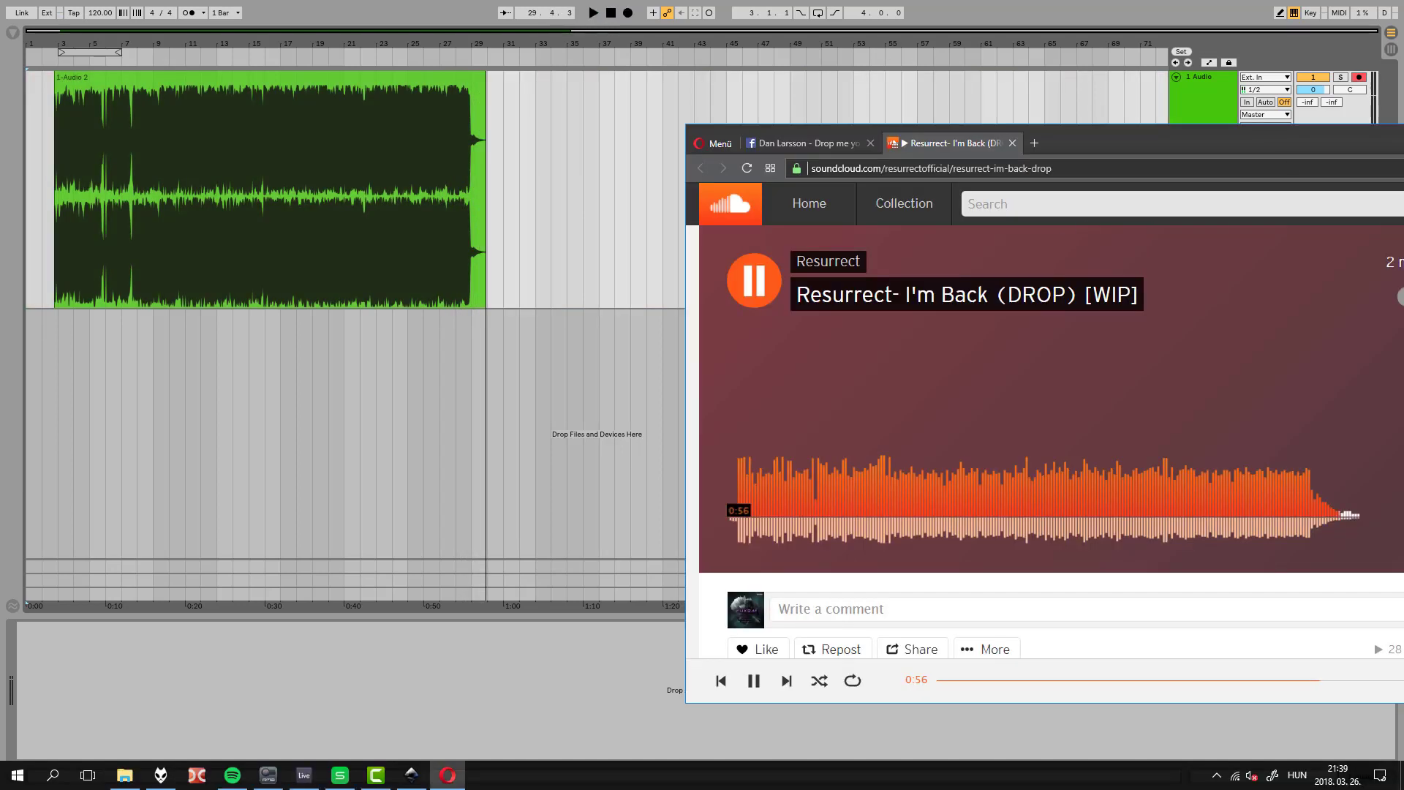
{"action": "left_click", "coordinate": [754, 280]}
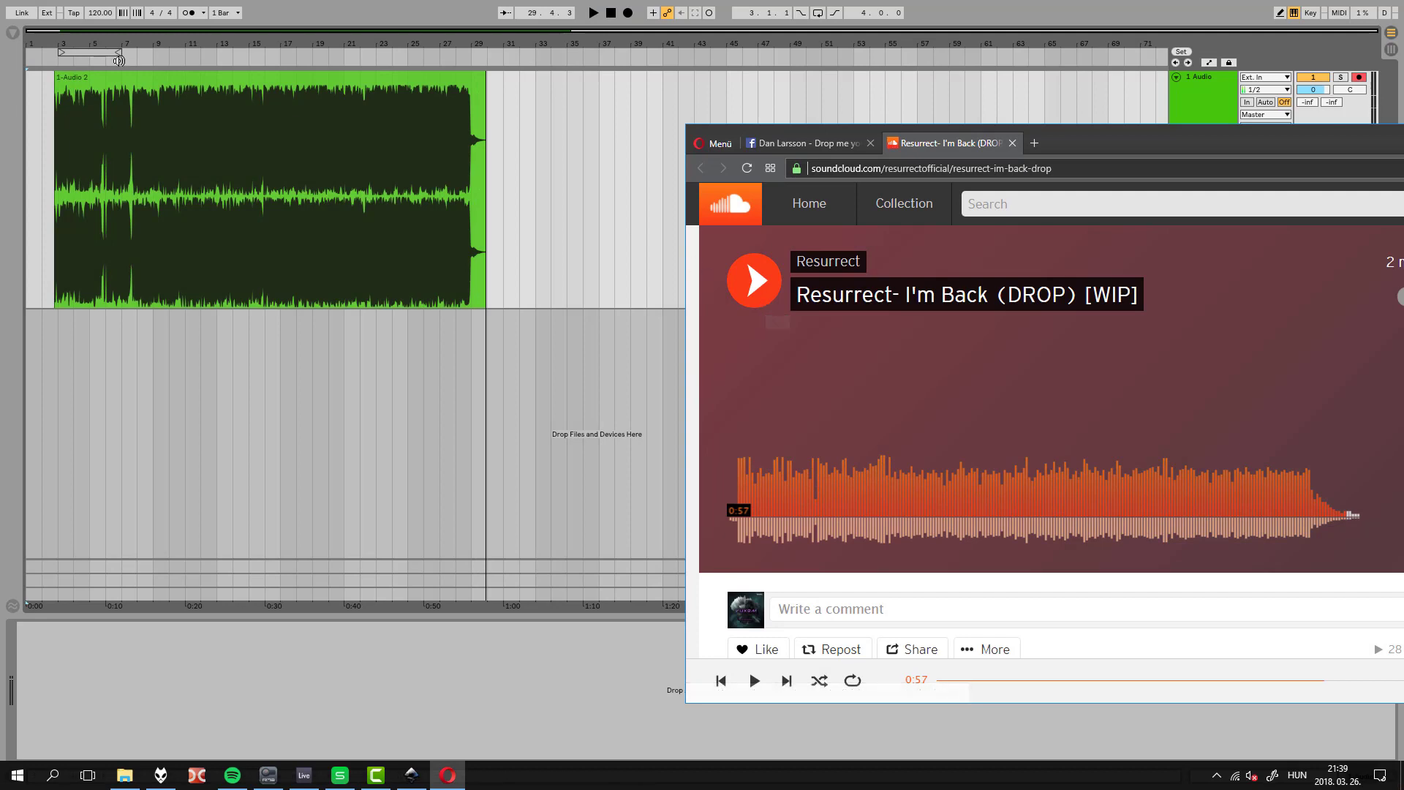
Move the new recorded clip to 1.1.1 and set the loop to span its 27 bars
{"action": "left_click_drag", "start_coordinate": [68, 42], "coordinate": [67, 88]}
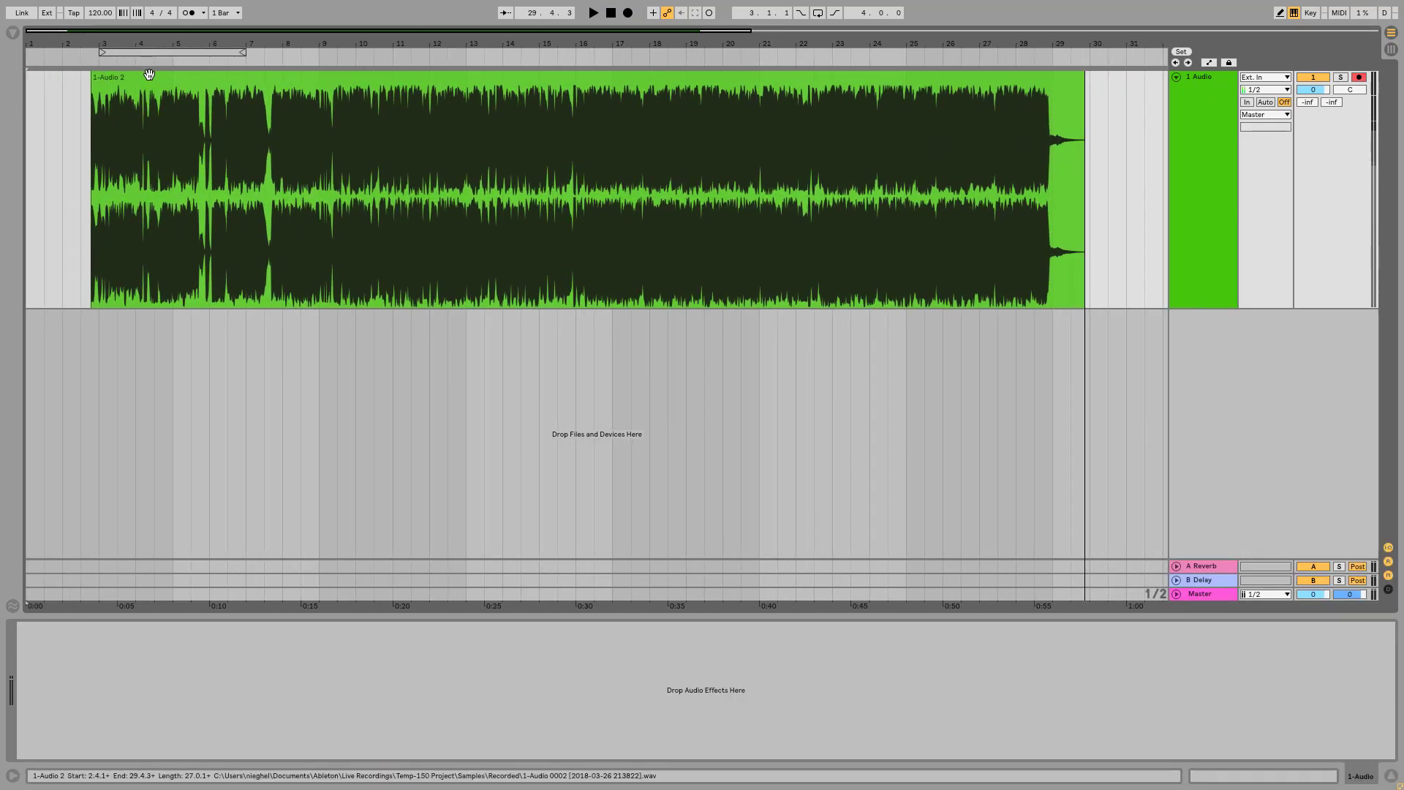
{"action": "left_click_drag", "start_coordinate": [149, 74], "coordinate": [555, 62]}
{"action": "scroll", "coordinate": [28, 48], "scroll_direction": "down", "scroll_amount": 3}
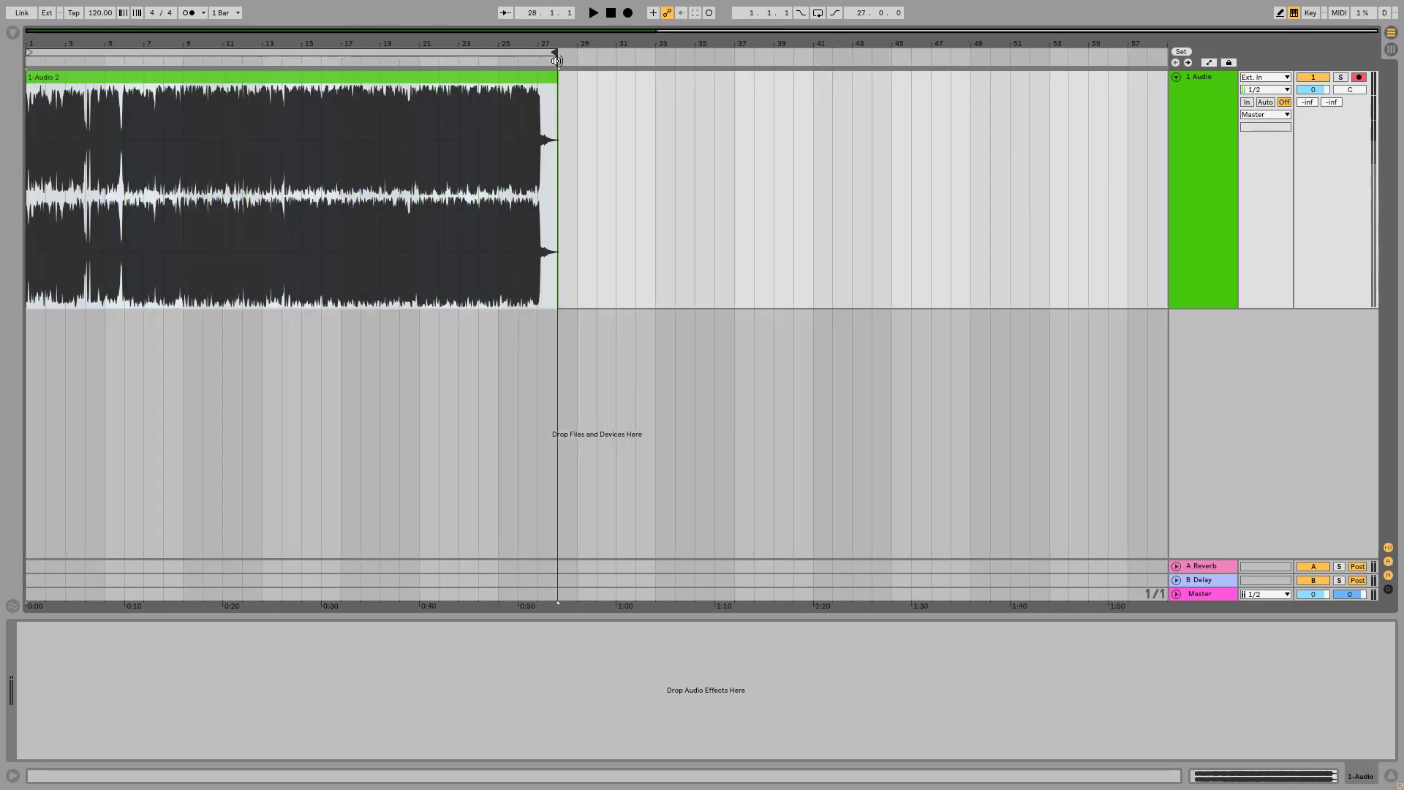
{"action": "left_click", "coordinate": [541, 50]}
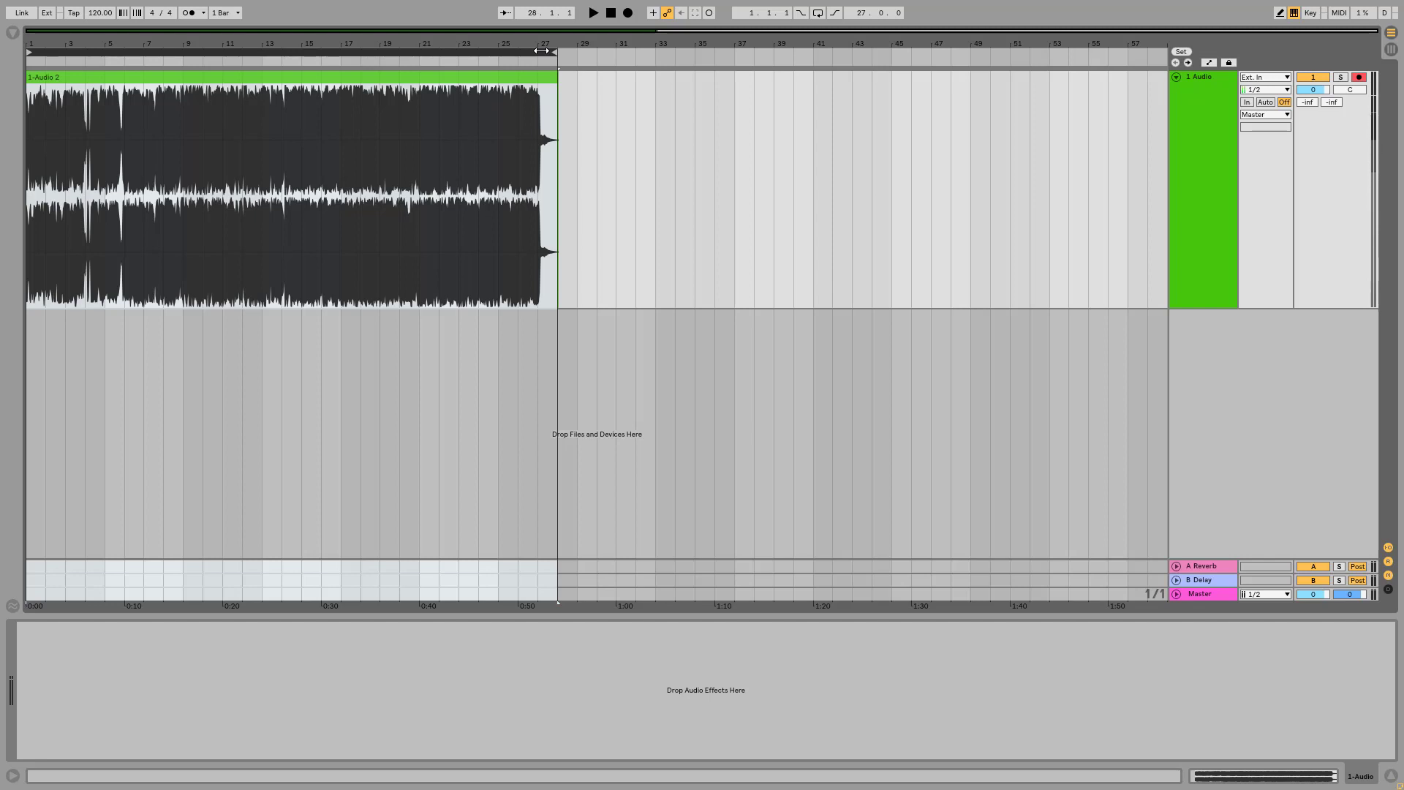
Check the Resurrect track's SoundCloud page in the browser, return to Ableton Live and examine the recorded clip's full waveform
{"action": "left_click", "coordinate": [455, 84]}
{"action": "key", "text": "alt+Tab"}
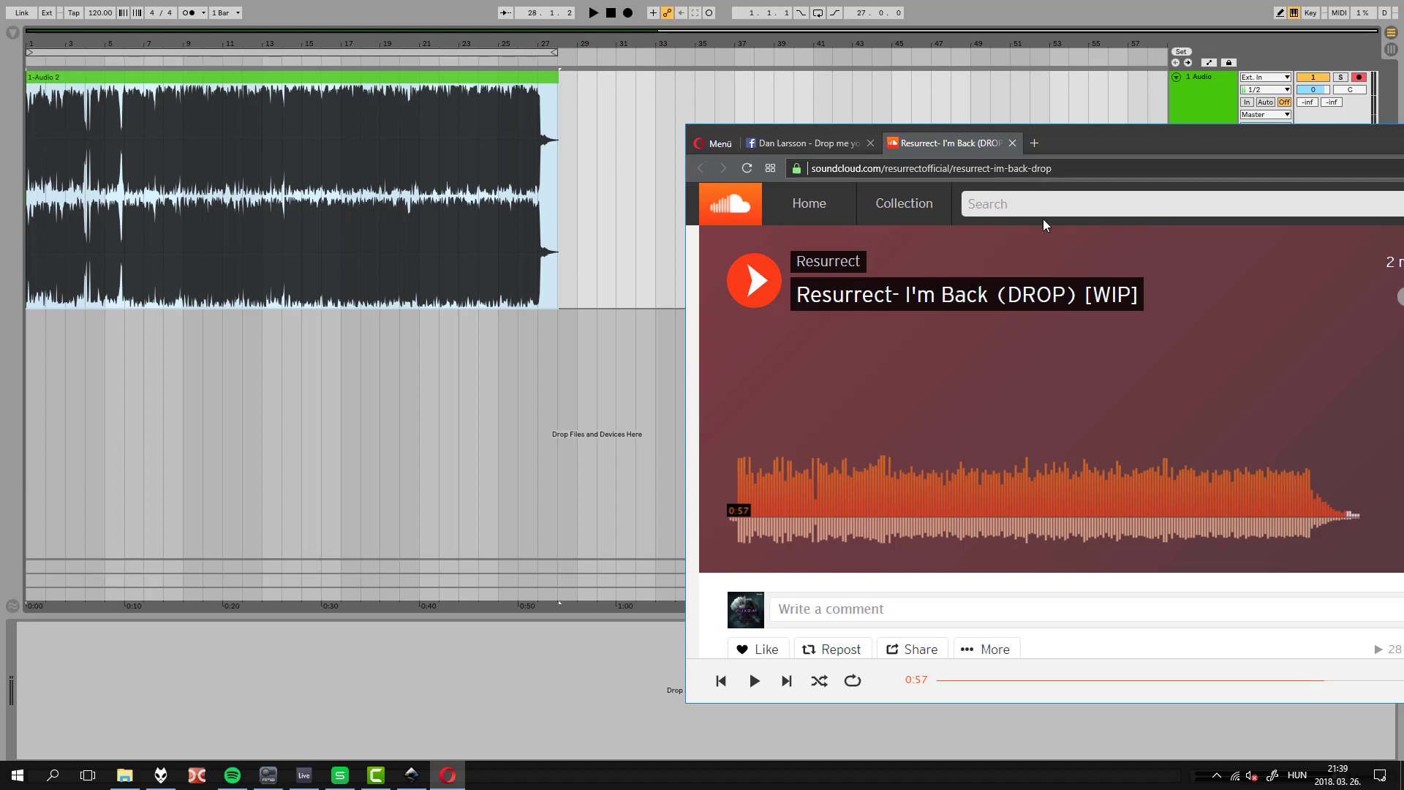
{"action": "left_click_drag", "start_coordinate": [81, 48], "coordinate": [68, 67]}
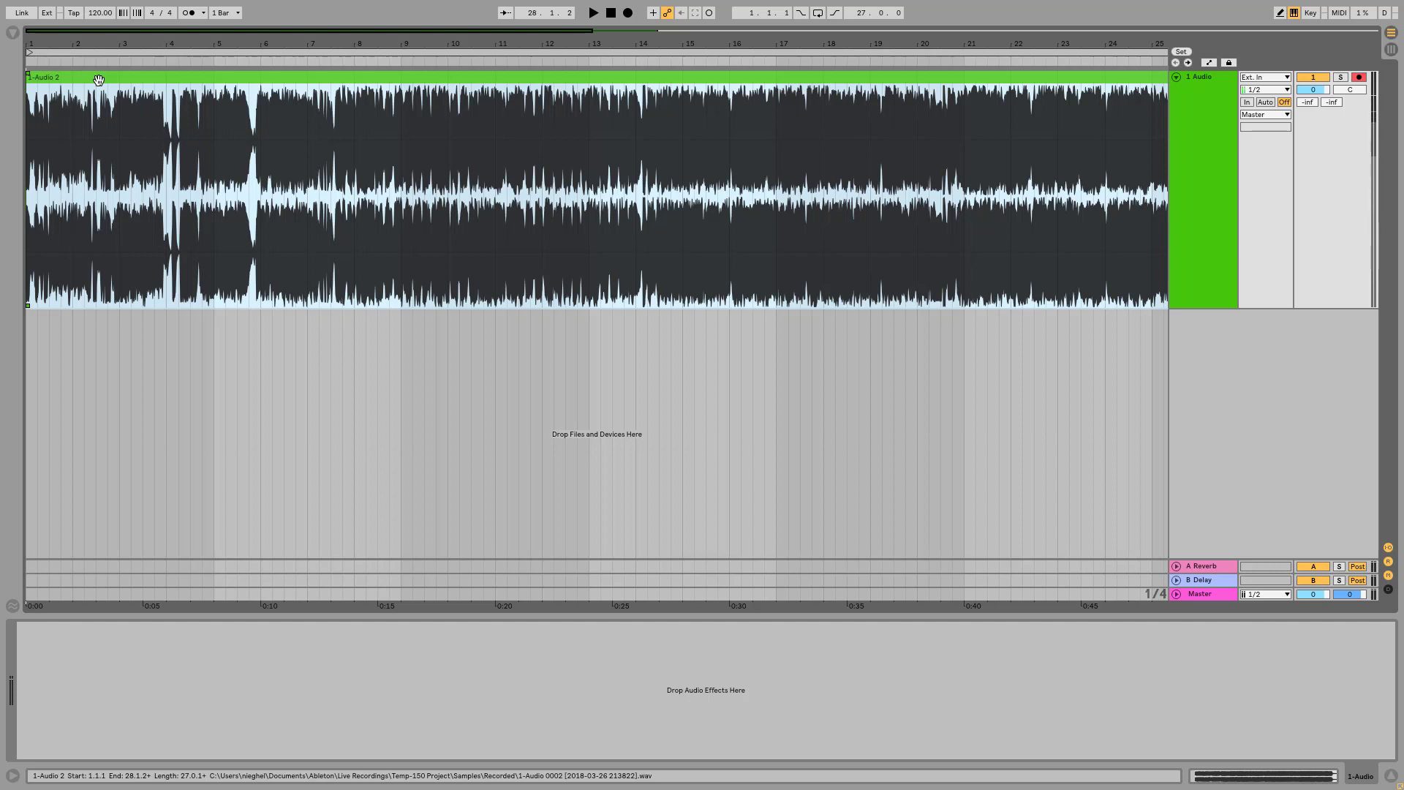
{"action": "left_click_drag", "start_coordinate": [171, 57], "coordinate": [150, 36]}
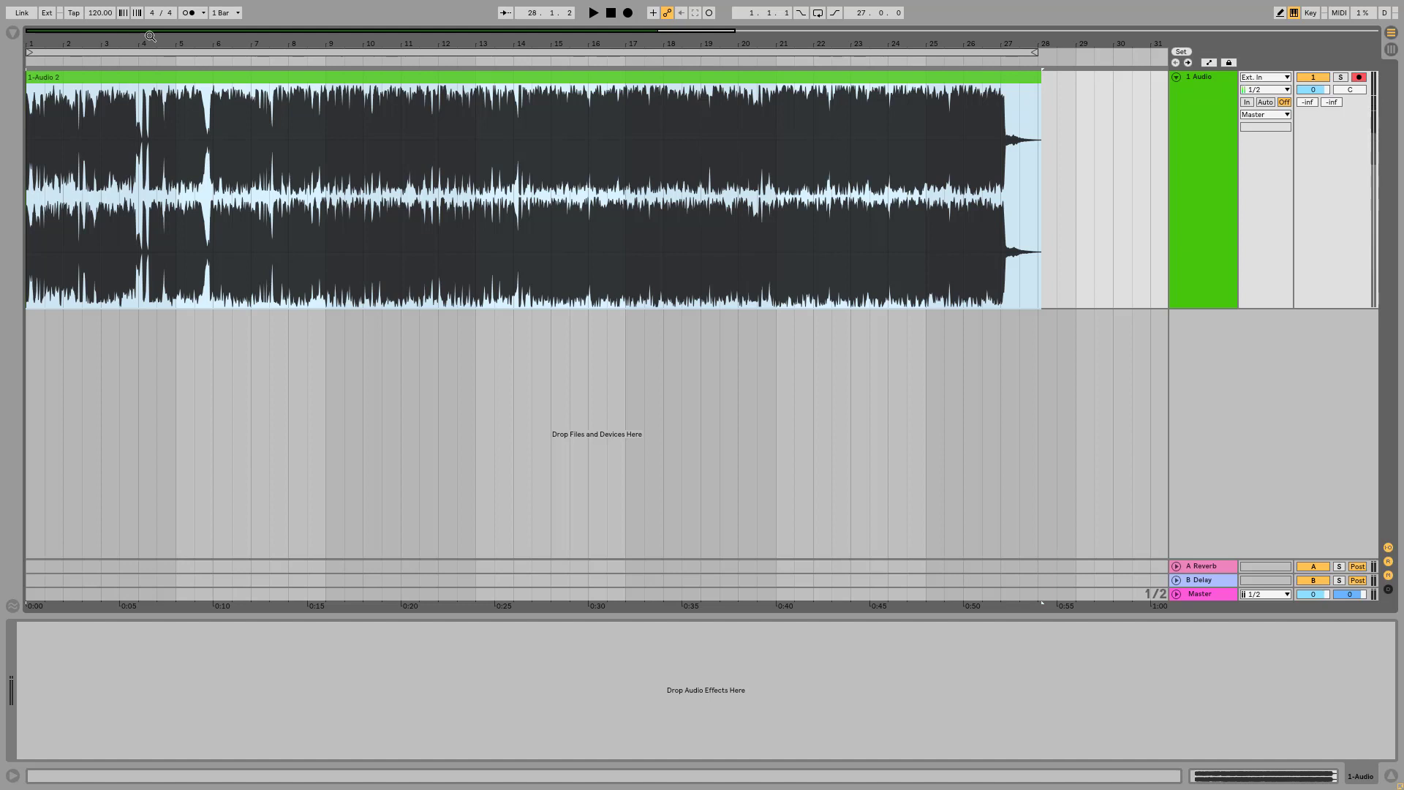
{"action": "left_click_drag", "start_coordinate": [133, 36], "coordinate": [133, 29]}
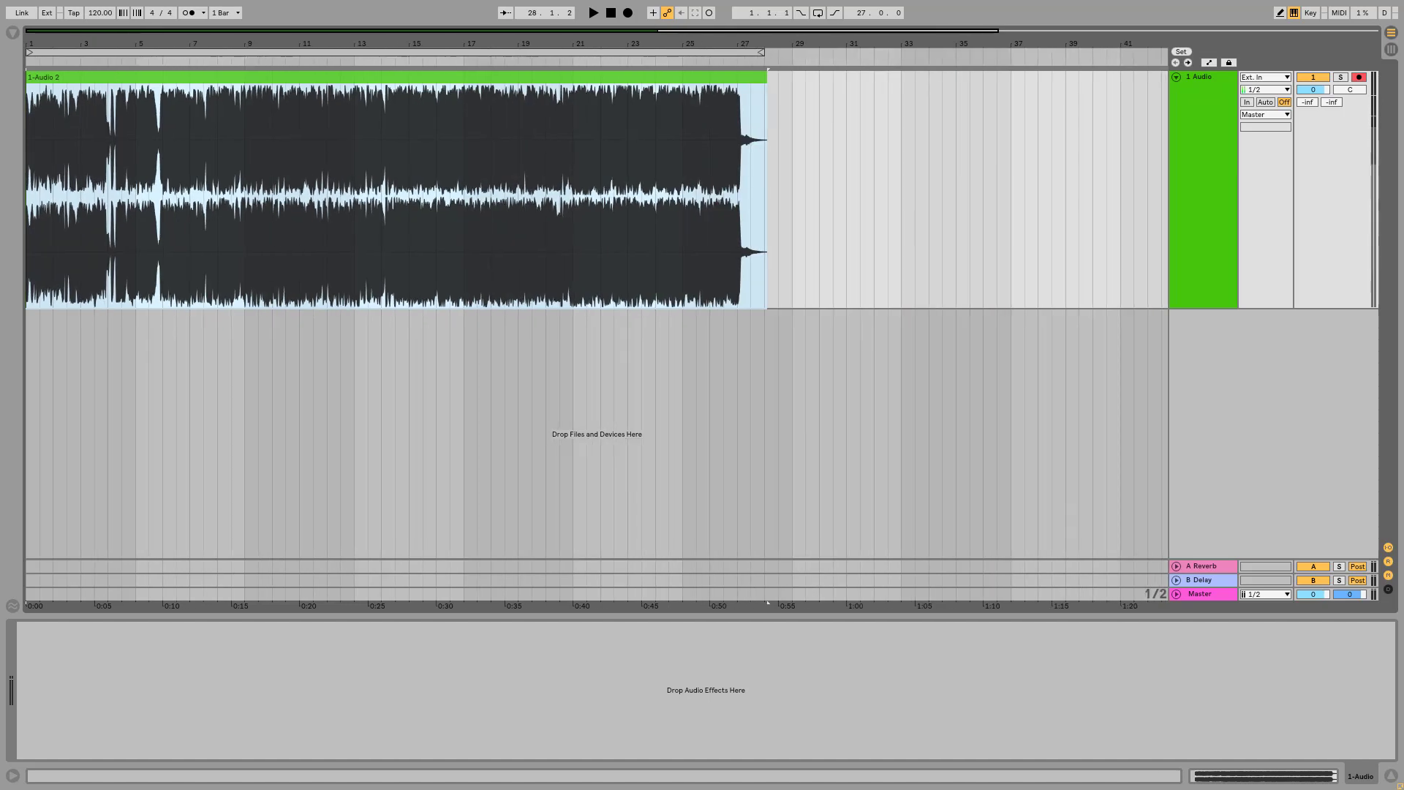
Listen to the recorded clip's first bars from 1.1.1 and stop playback in bar 3
{"action": "key", "text": "space"}
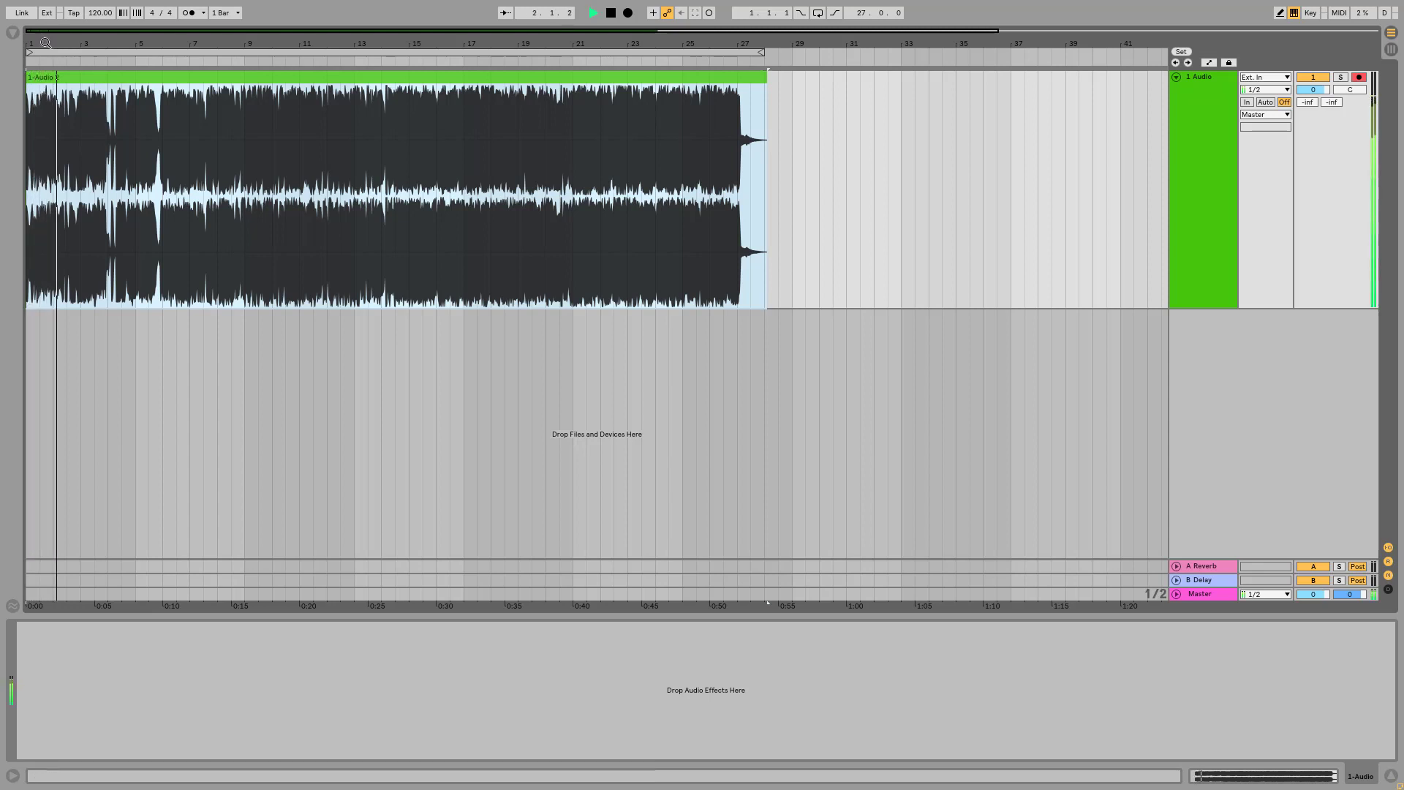
{"action": "left_click_drag", "start_coordinate": [34, 45], "coordinate": [34, 95]}
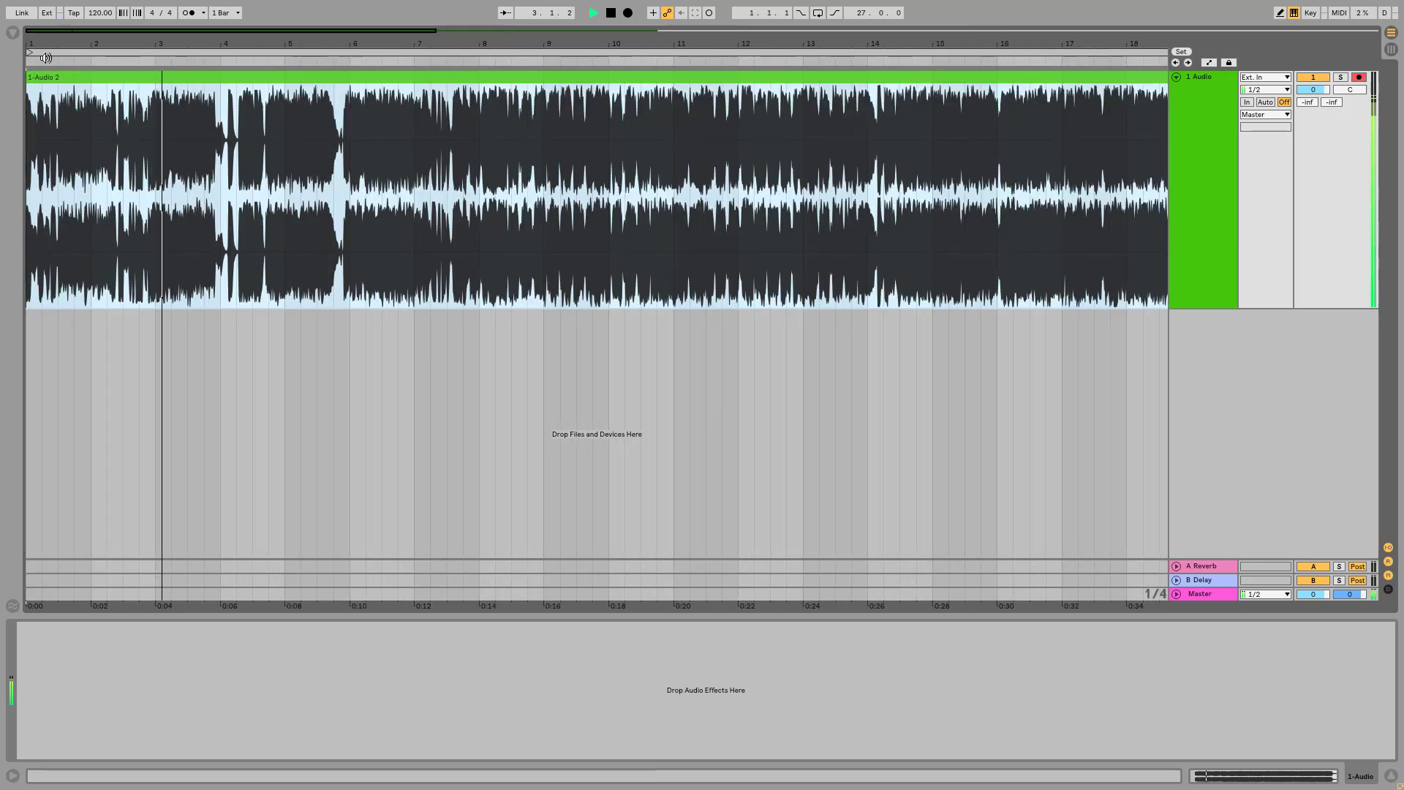
{"action": "key", "text": "space"}
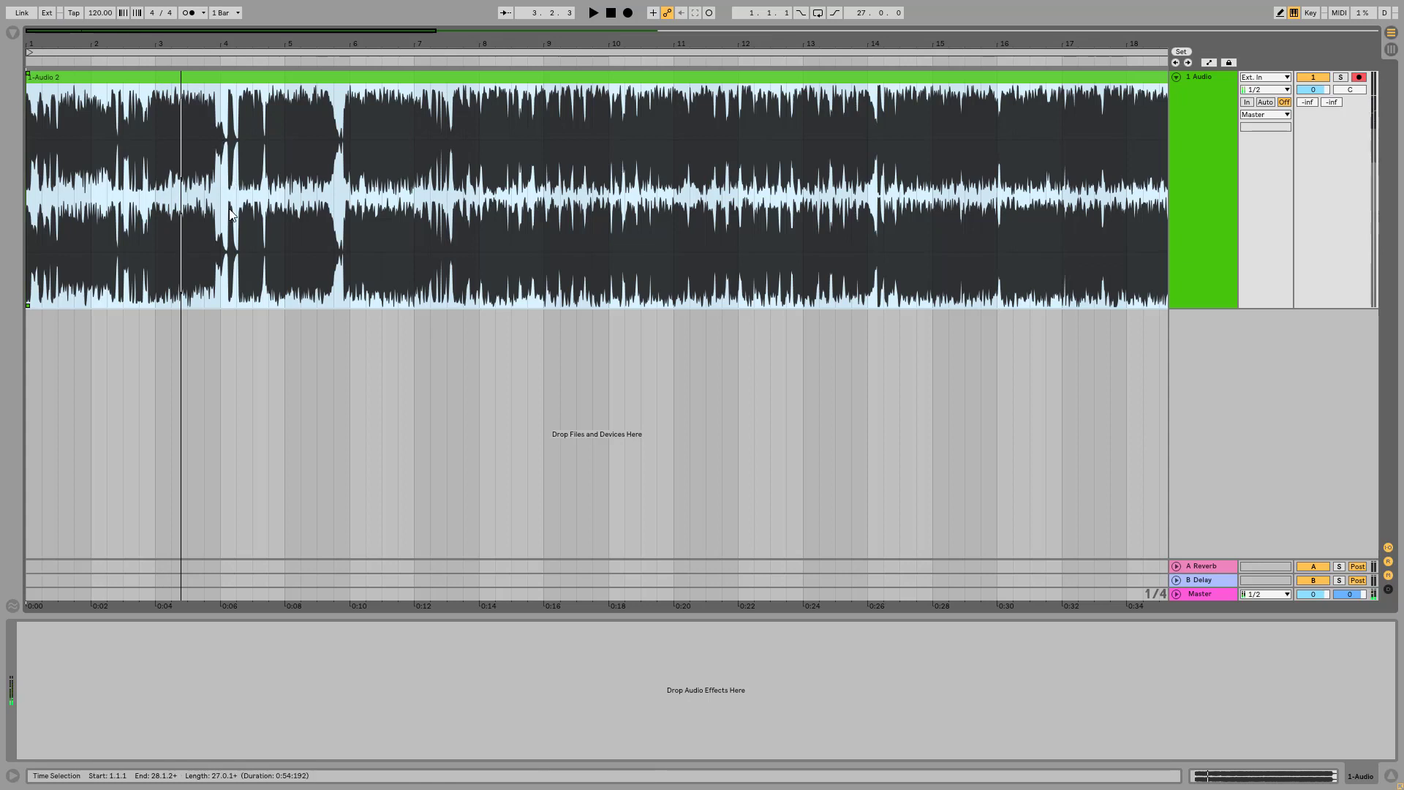
Mark the clip's opening section from 1.1.1 to about 4.2.1 and listen briefly from 4.1.1
{"action": "left_click_drag", "start_coordinate": [229, 214], "coordinate": [27, 191]}
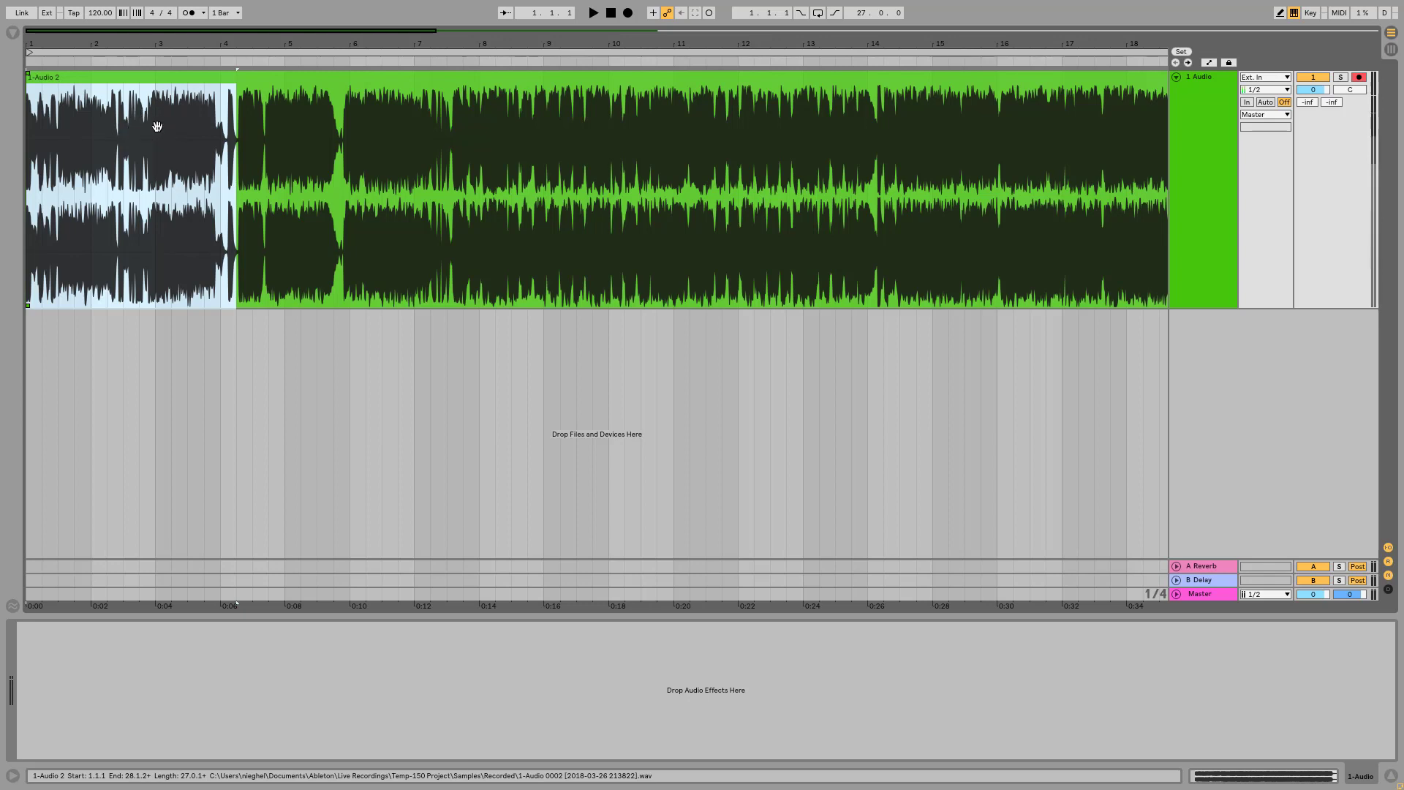
{"action": "left_click", "coordinate": [213, 183]}
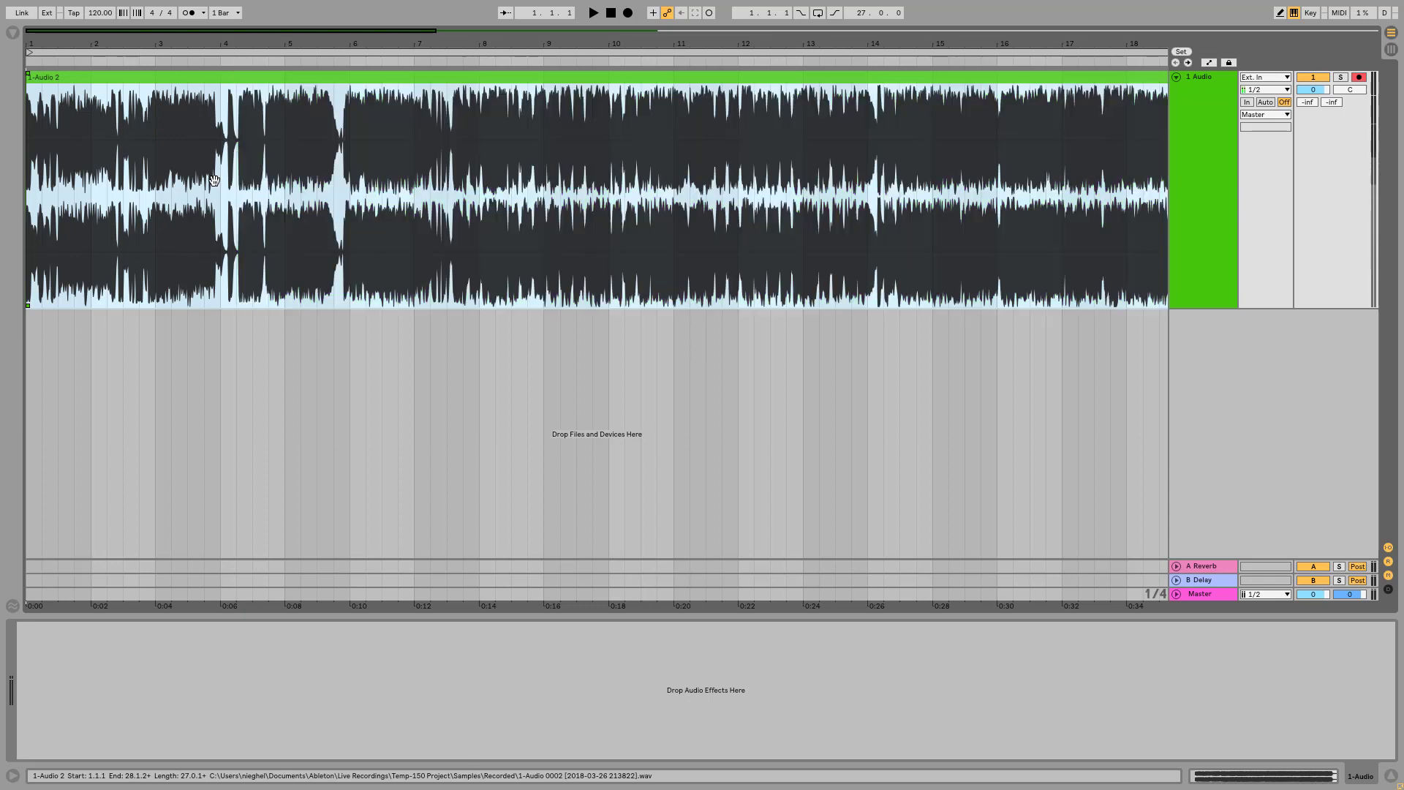
{"action": "left_click", "coordinate": [217, 211]}
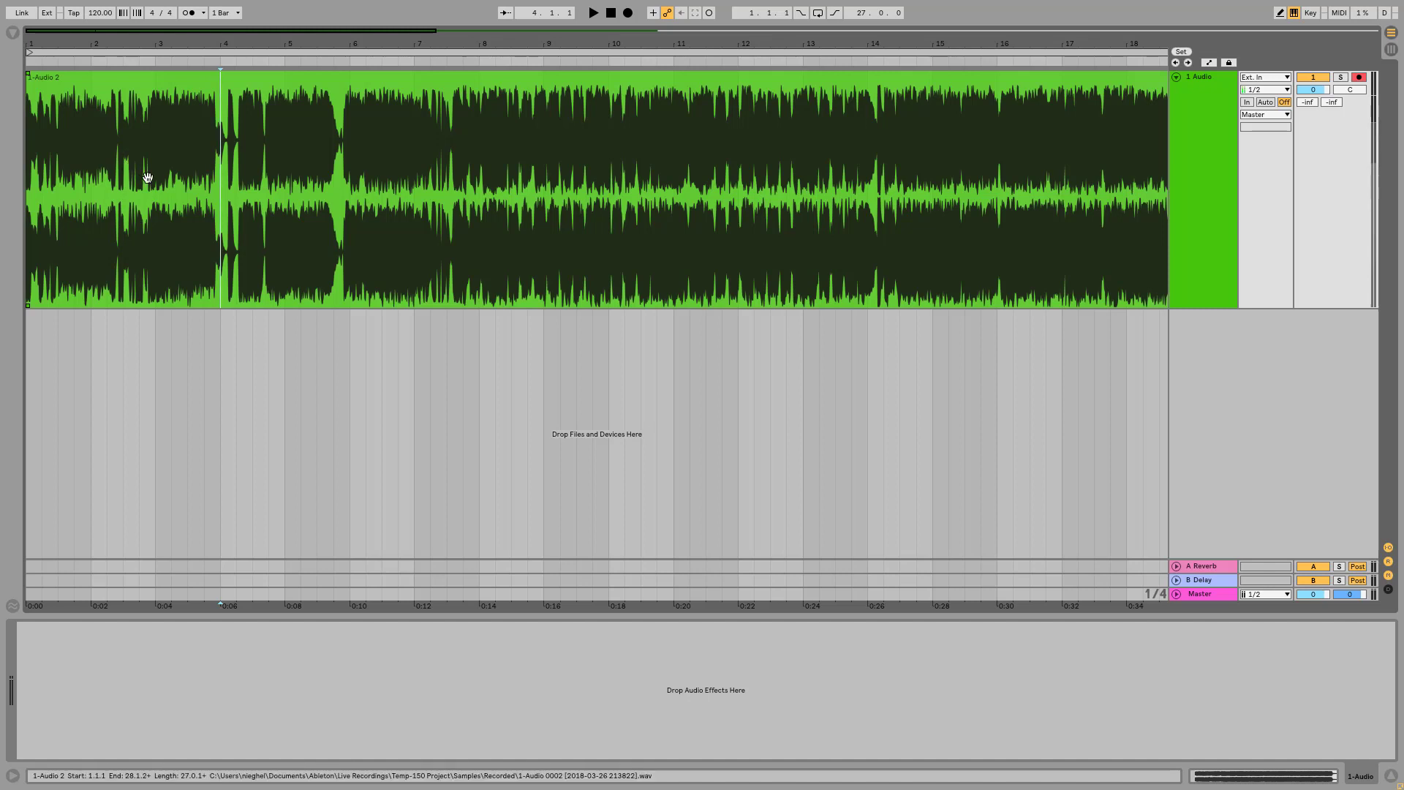
{"action": "key", "text": "space"}
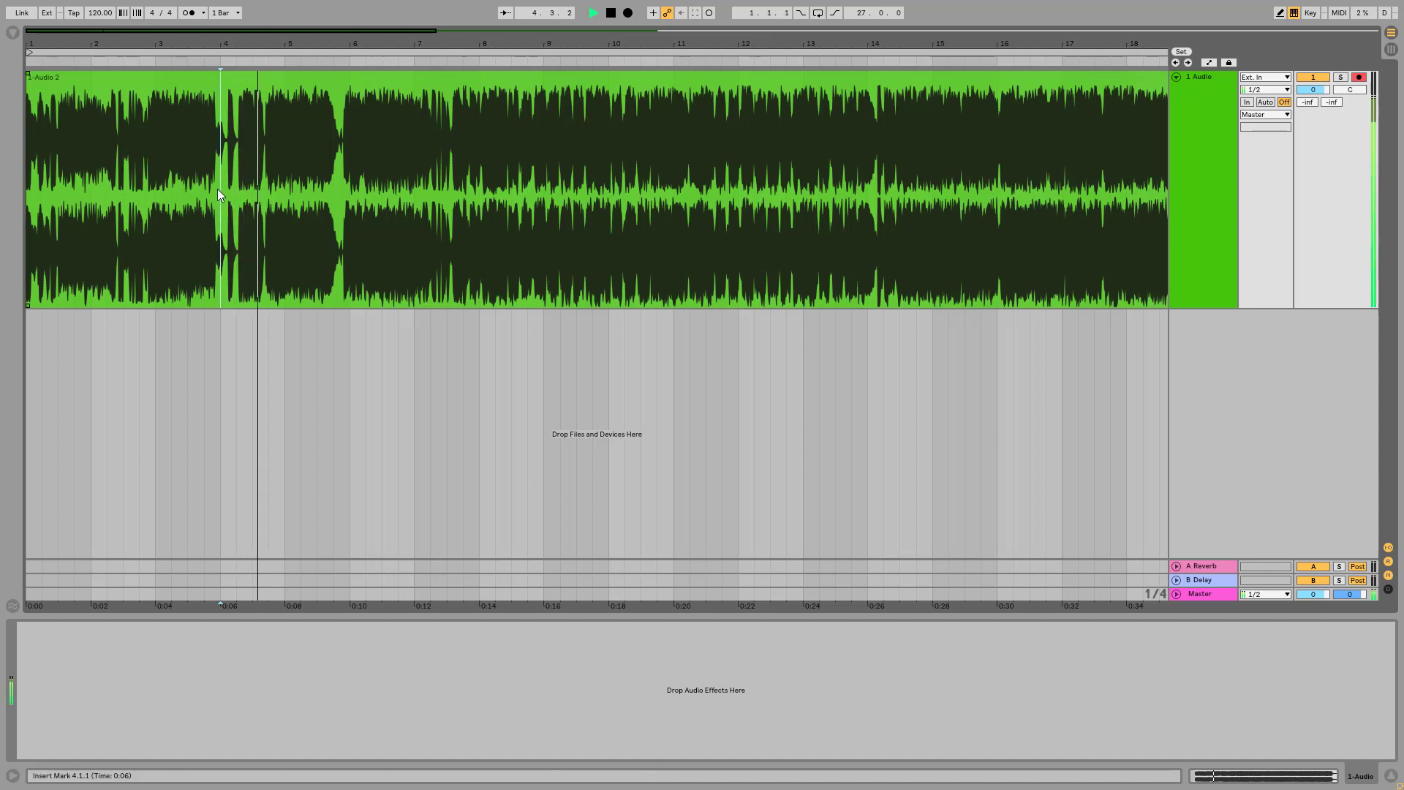
{"action": "left_click", "coordinate": [211, 183]}
{"action": "double_click", "coordinate": [219, 184]}
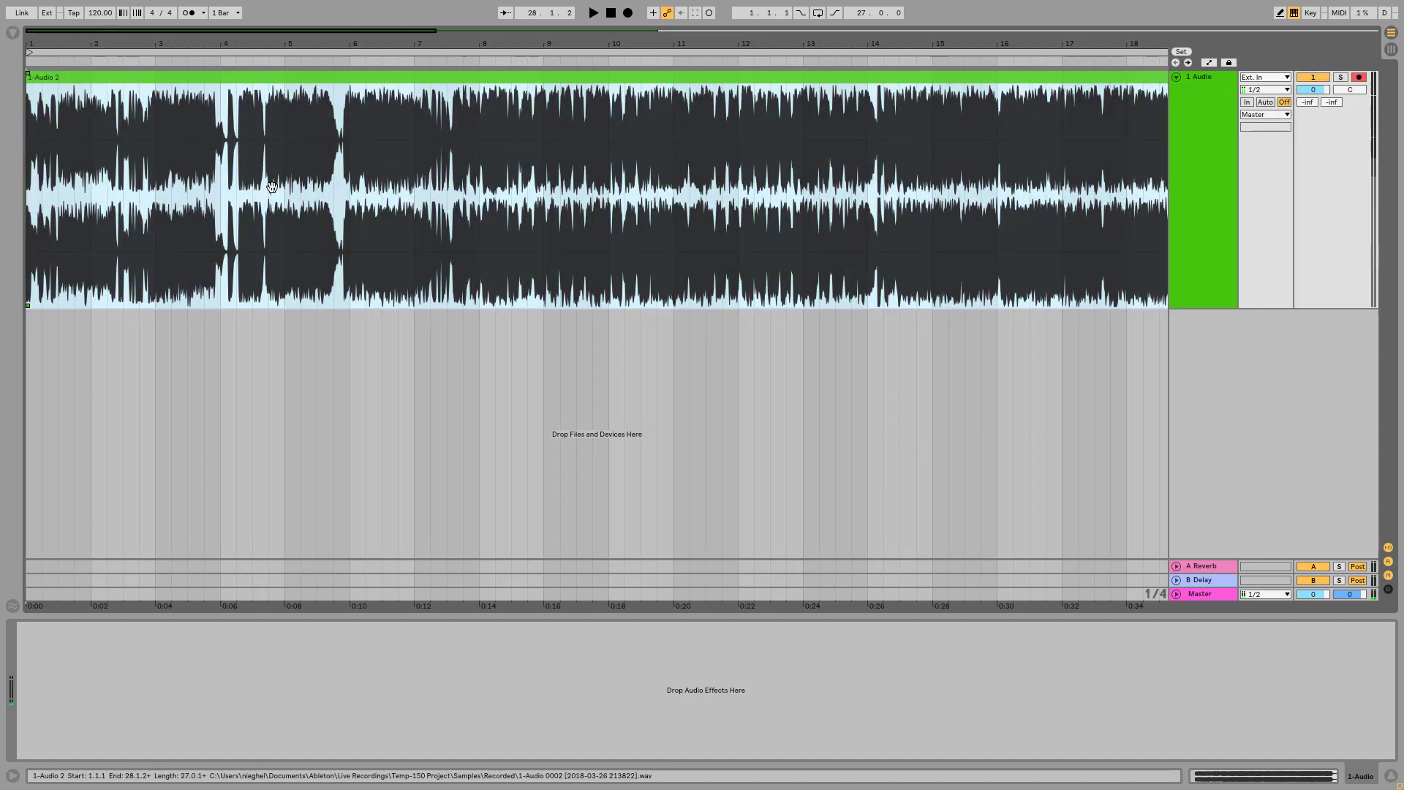
Mark the gap section from 4.1.1 to 4.4.1 and play the clip from 3.4.1
{"action": "left_click_drag", "start_coordinate": [263, 200], "coordinate": [214, 196]}
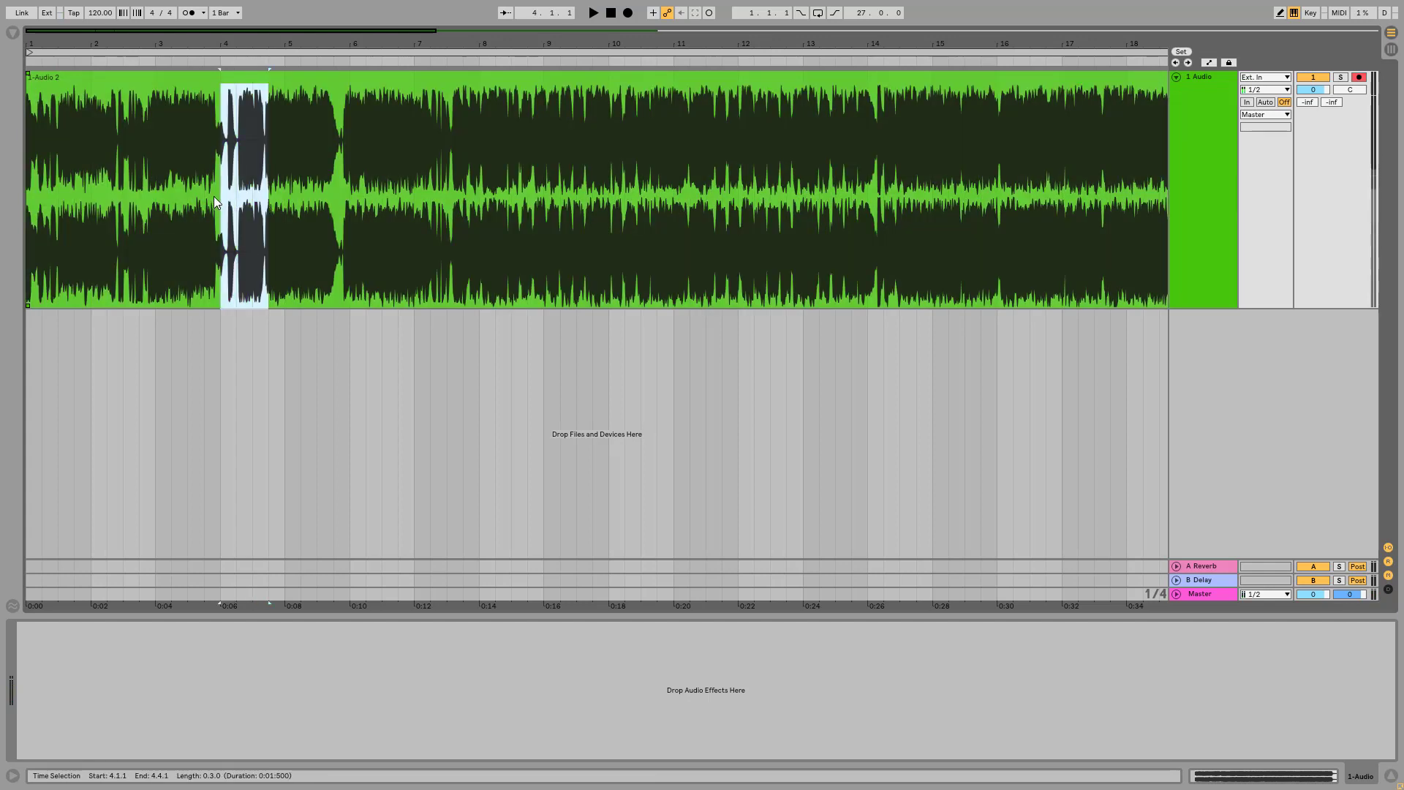
{"action": "left_click", "coordinate": [212, 205]}
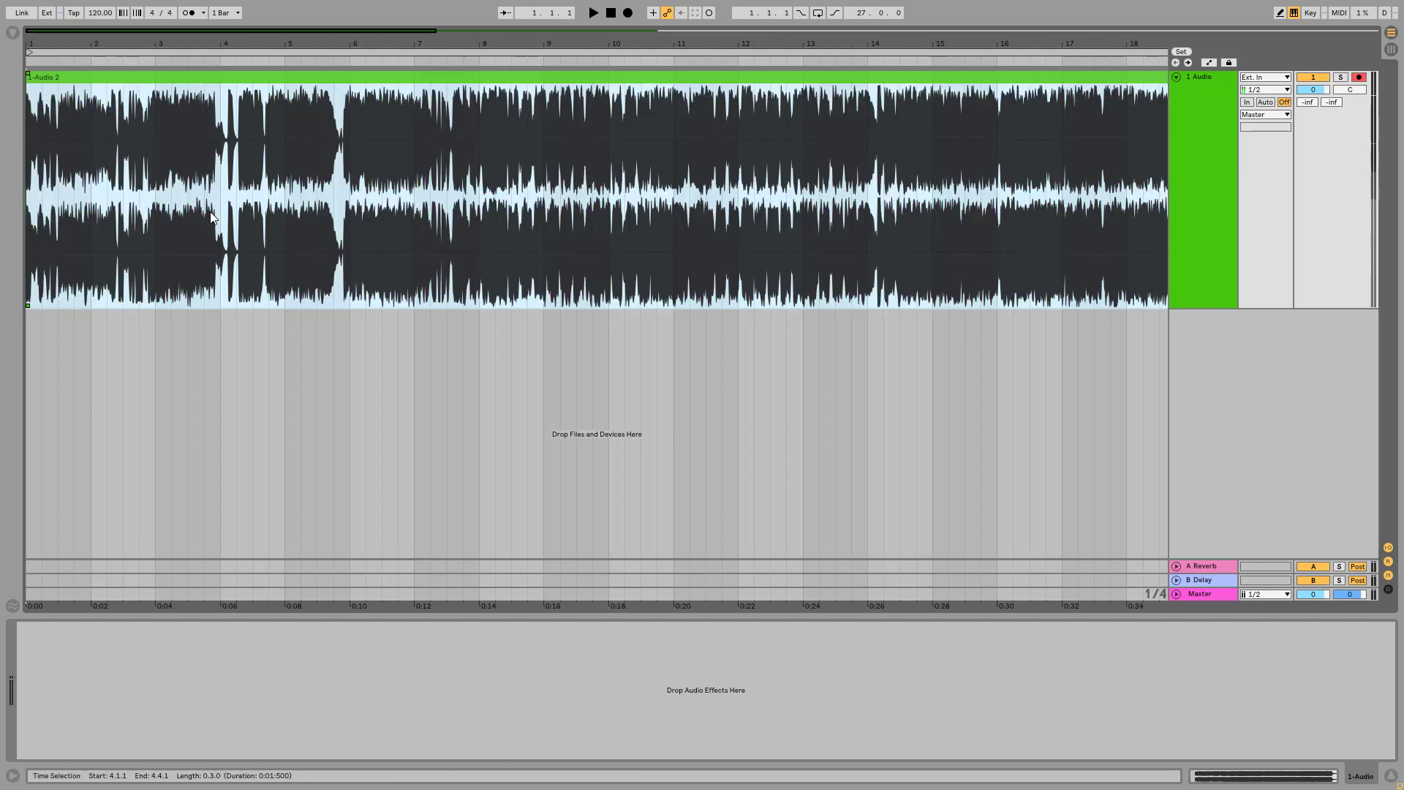
{"action": "left_click", "coordinate": [209, 212]}
{"action": "key", "text": "space"}
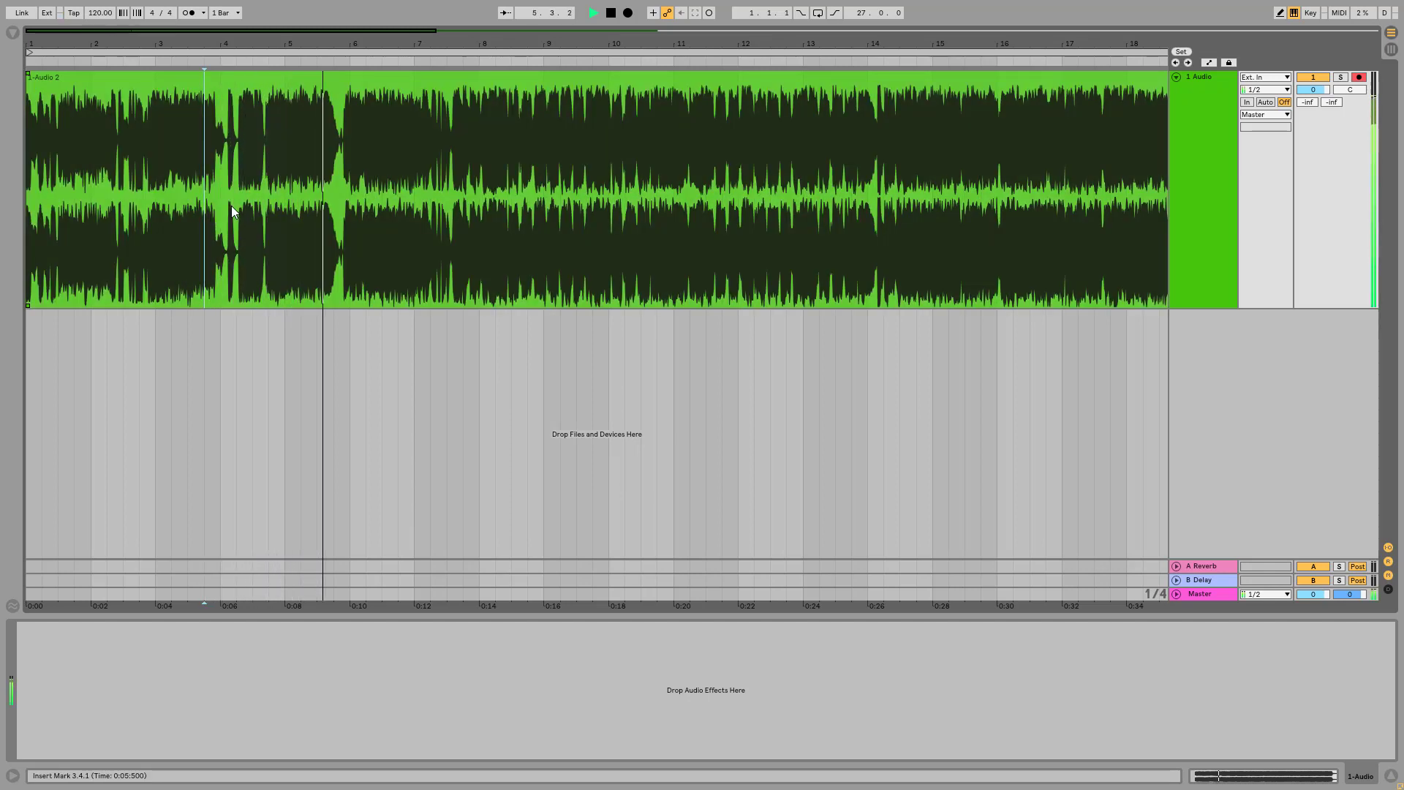
Play the clip from 5.3.1 and stop playback in bar 9
{"action": "left_click", "coordinate": [316, 195]}
{"action": "key", "text": "space"}
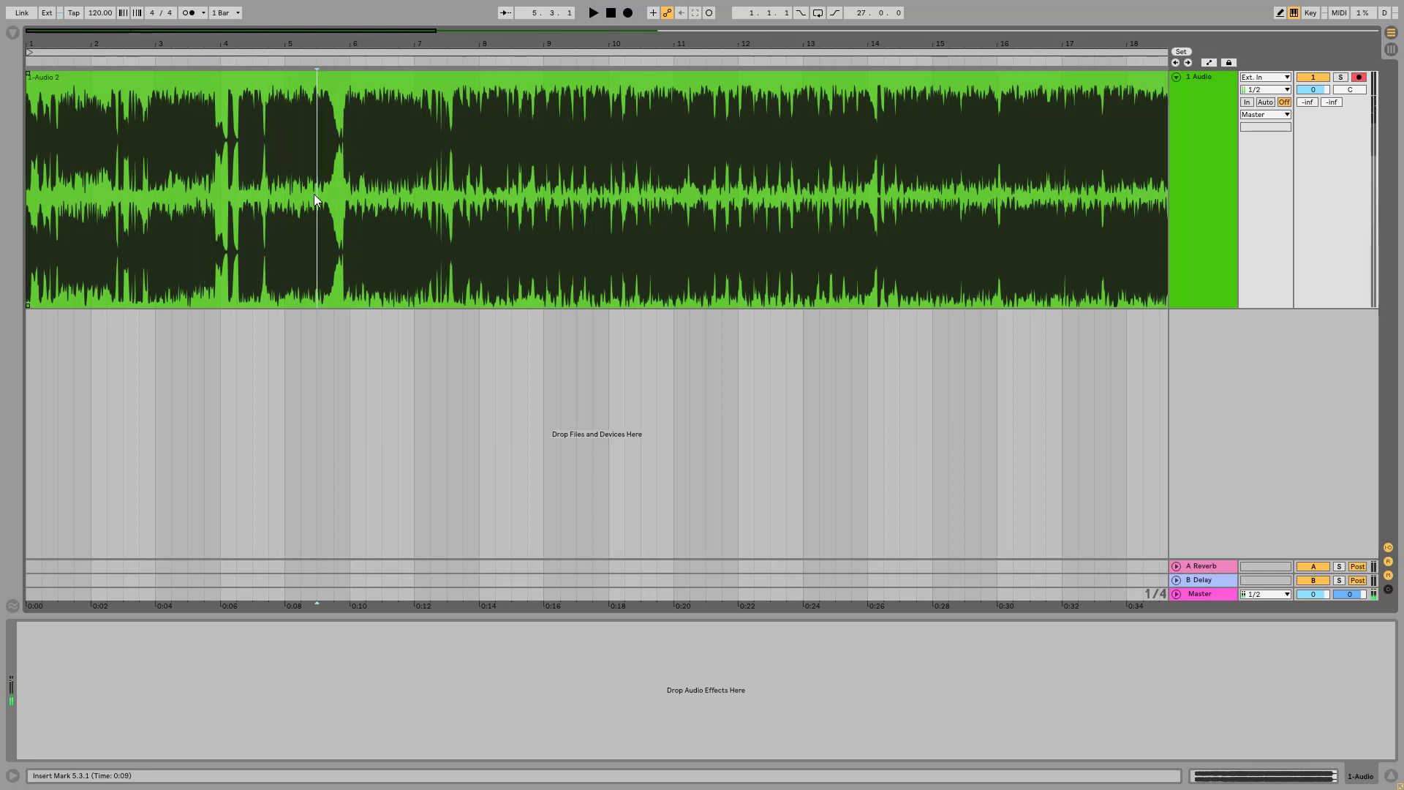
{"action": "key", "text": "space"}
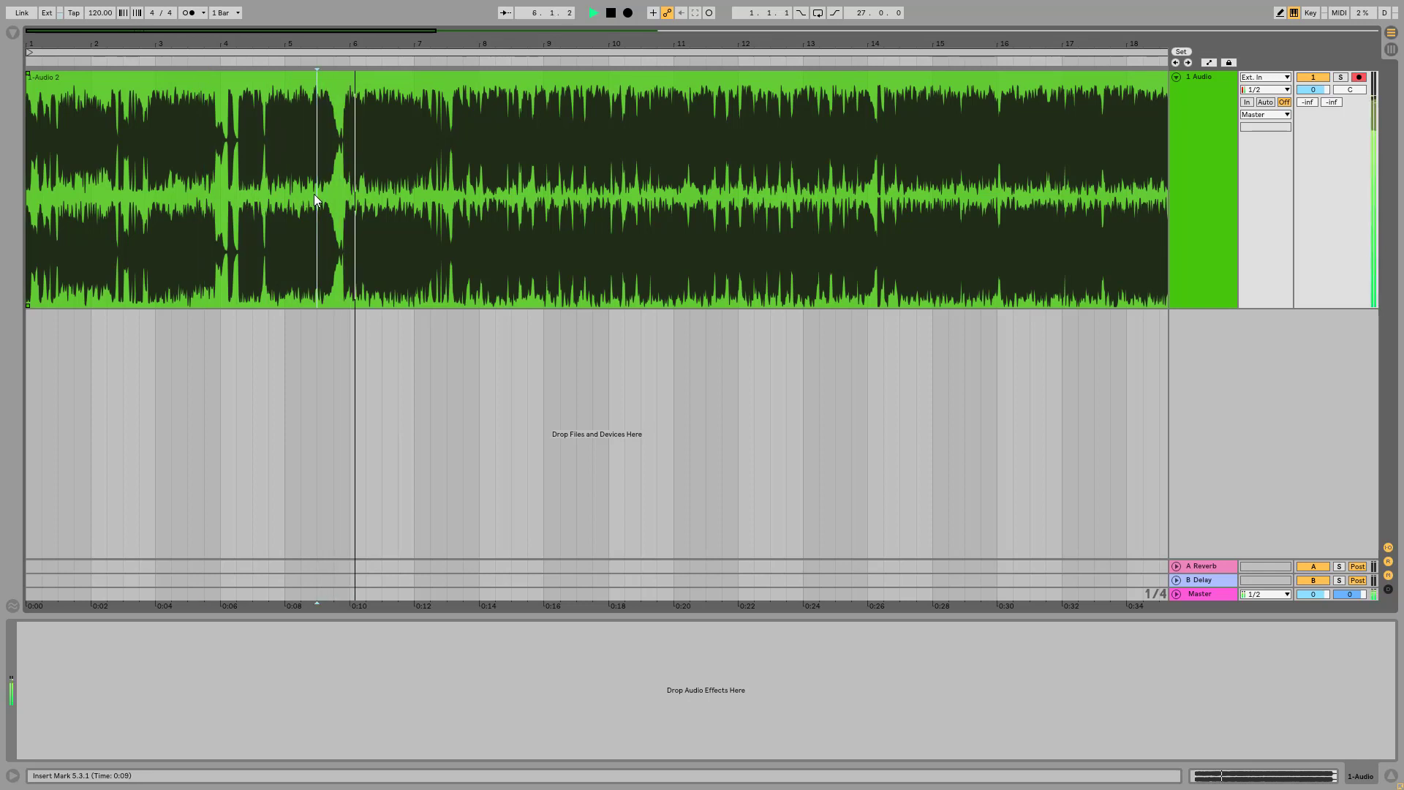
{"action": "key", "text": "minus"}
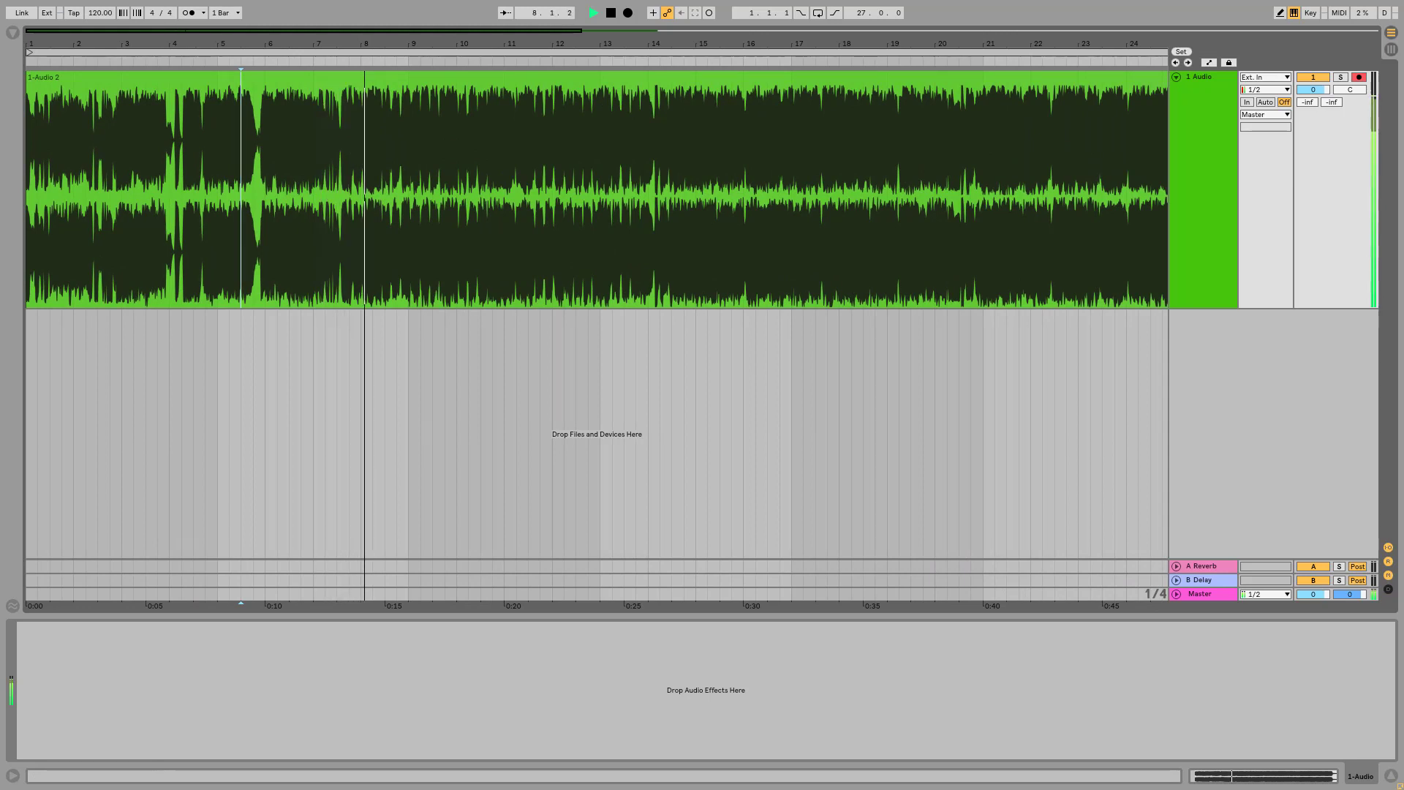
{"action": "left_click_drag", "start_coordinate": [352, 42], "coordinate": [353, 80]}
{"action": "key", "text": "space"}
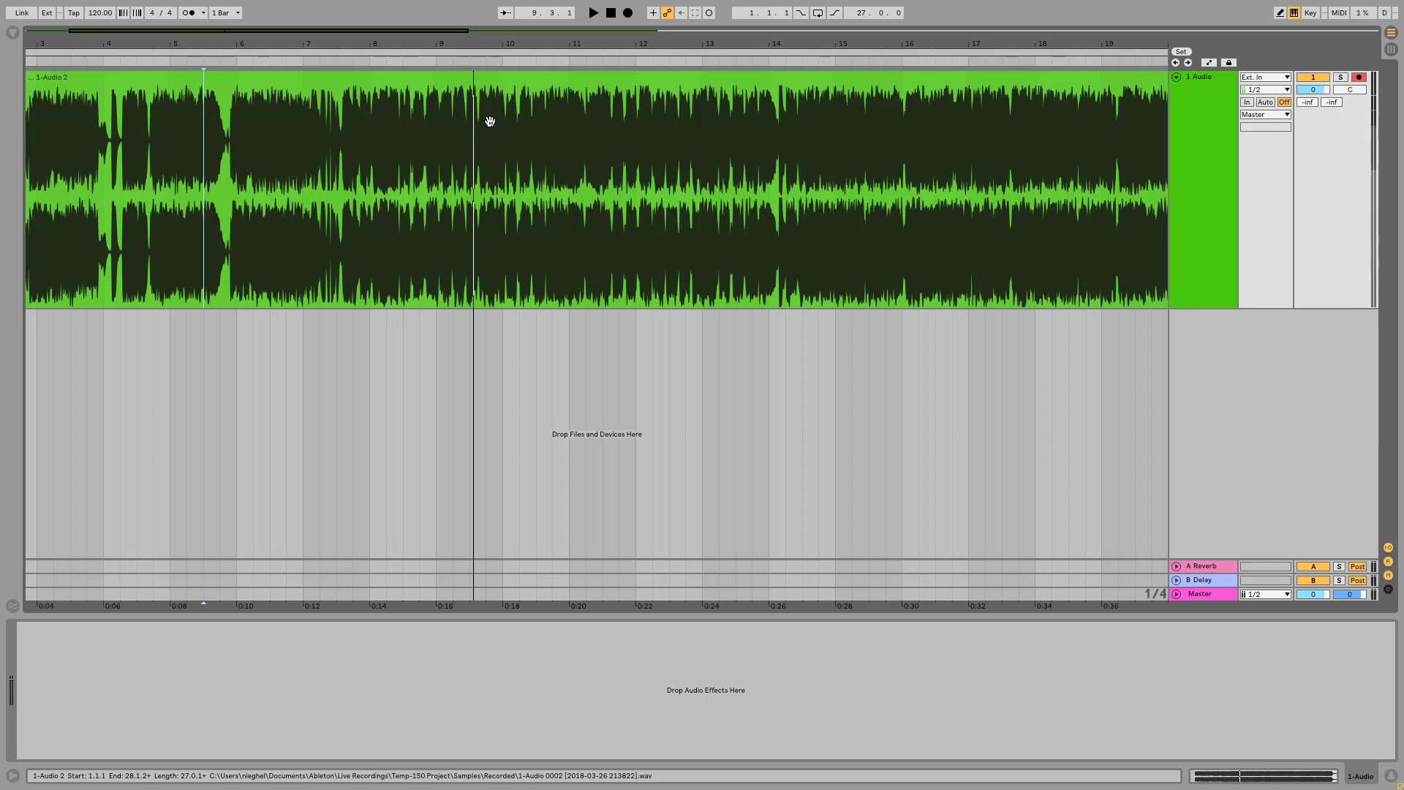
Listen twice to the passage starting at 9.1.1, stopping playback in bar 10 each time
{"action": "left_click", "coordinate": [440, 211]}
{"action": "key", "text": "space"}
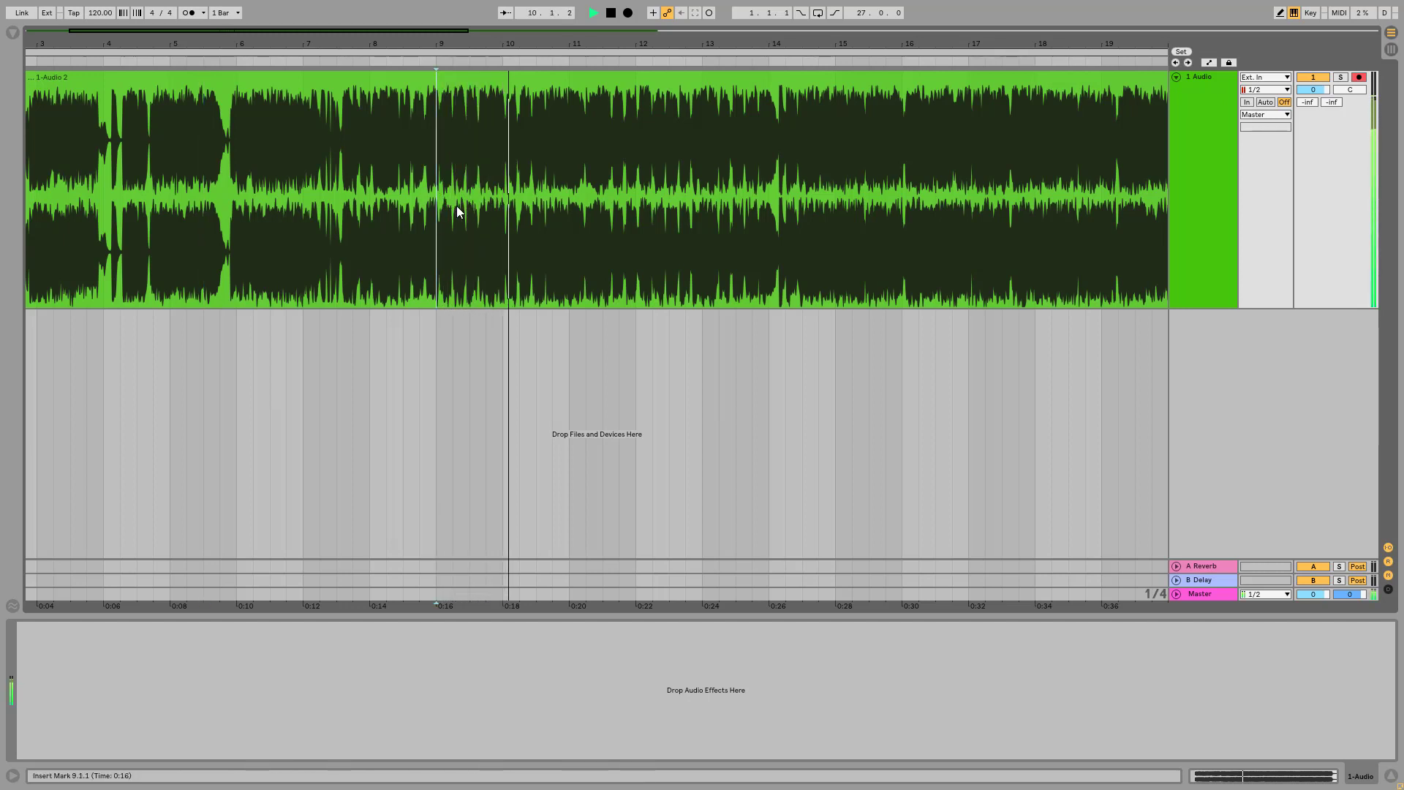
{"action": "key", "text": "space"}
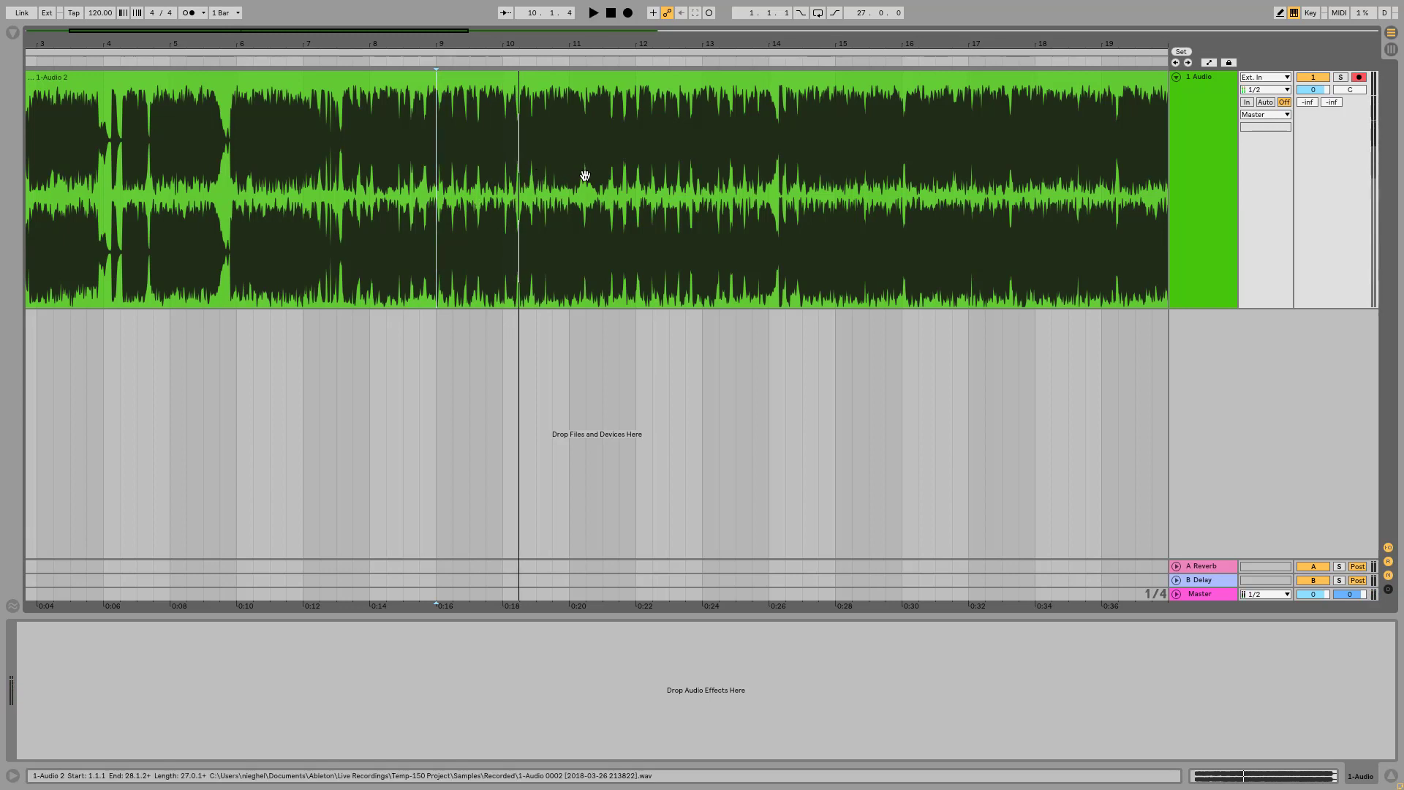
{"action": "key", "text": "space"}
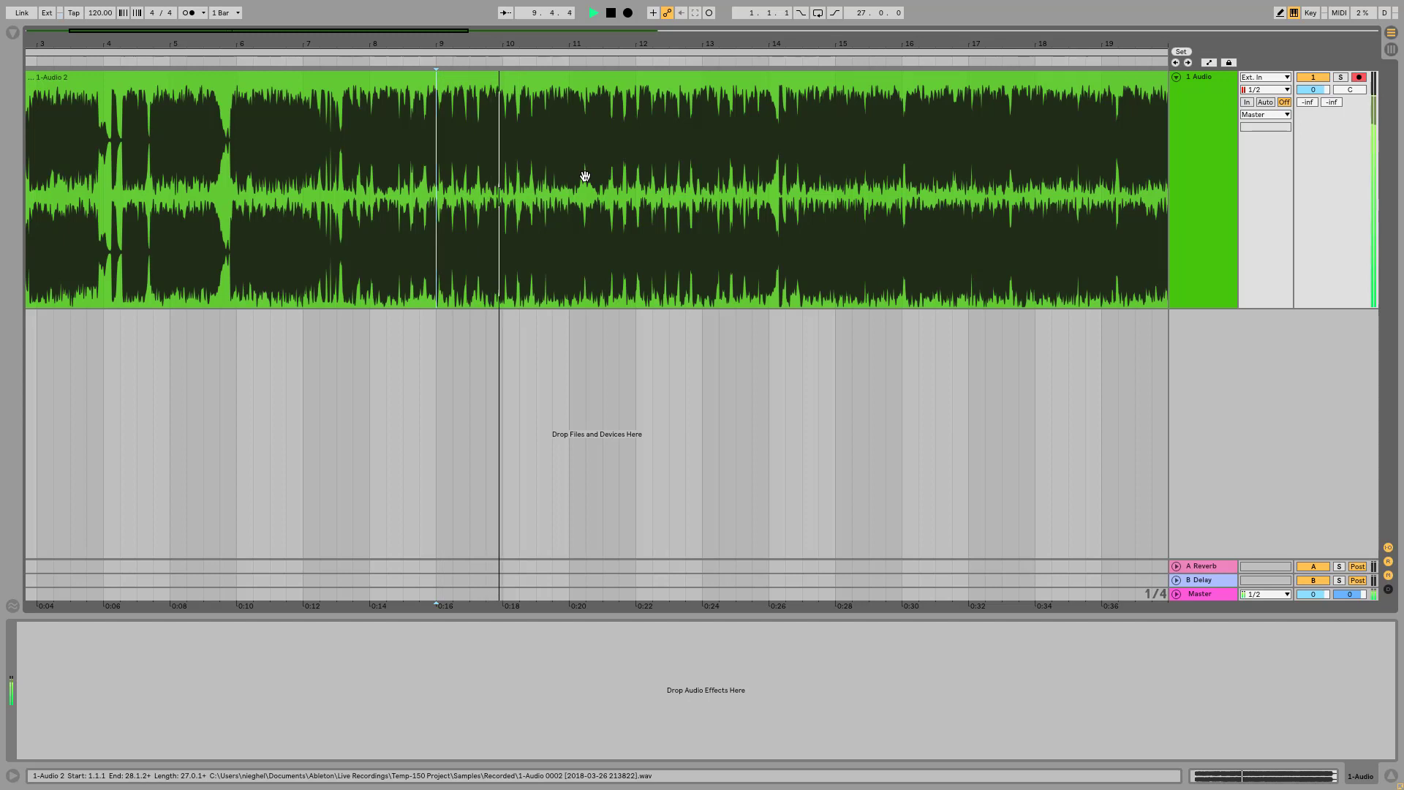
{"action": "key", "text": "space"}
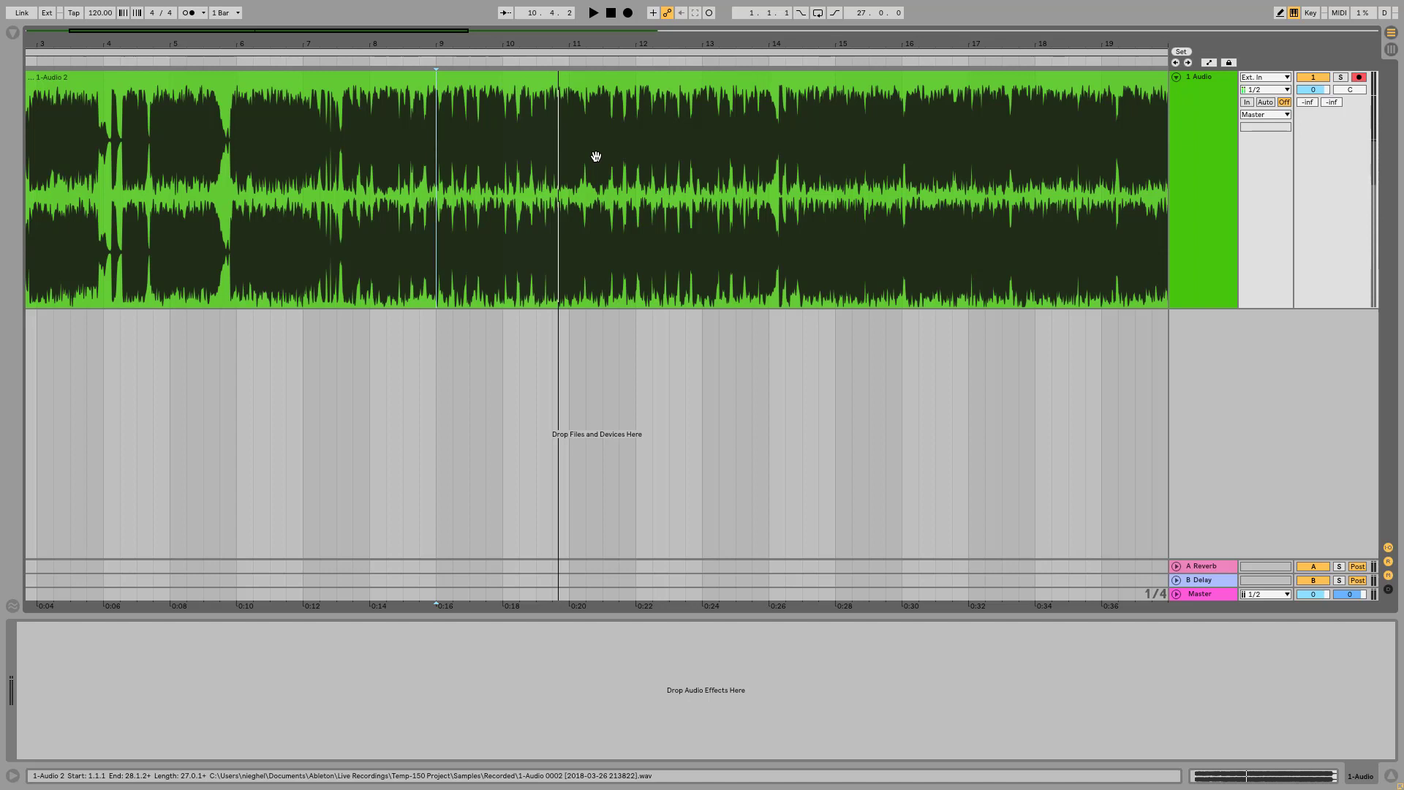
Listen to the clip from late in bar 12 and again from about 25.3.1 to hear its ending
{"action": "left_click", "coordinate": [690, 195]}
{"action": "key", "text": "space"}
{"action": "key", "text": "minus"}
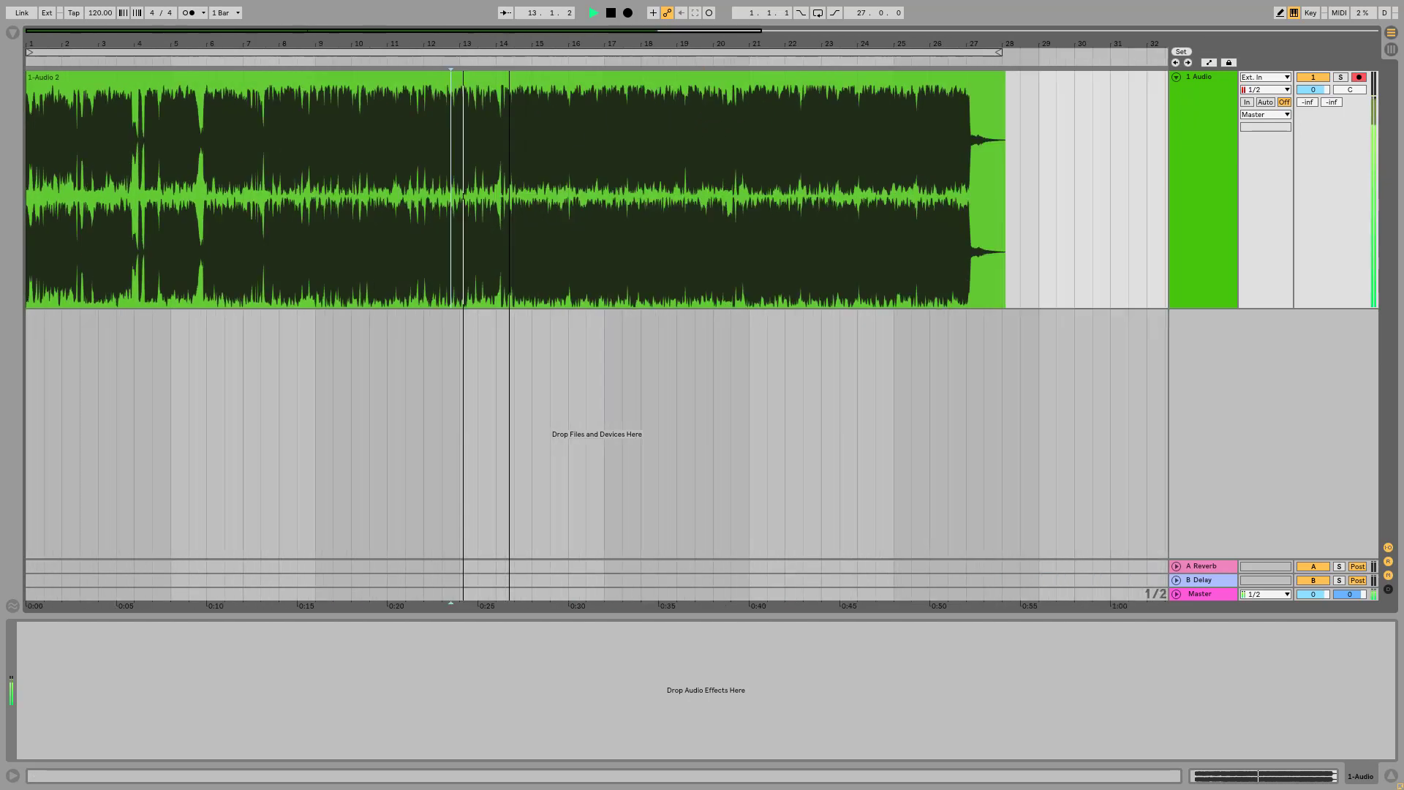
{"action": "key", "text": "minus"}
{"action": "left_click", "coordinate": [550, 201]}
{"action": "key", "text": "space"}
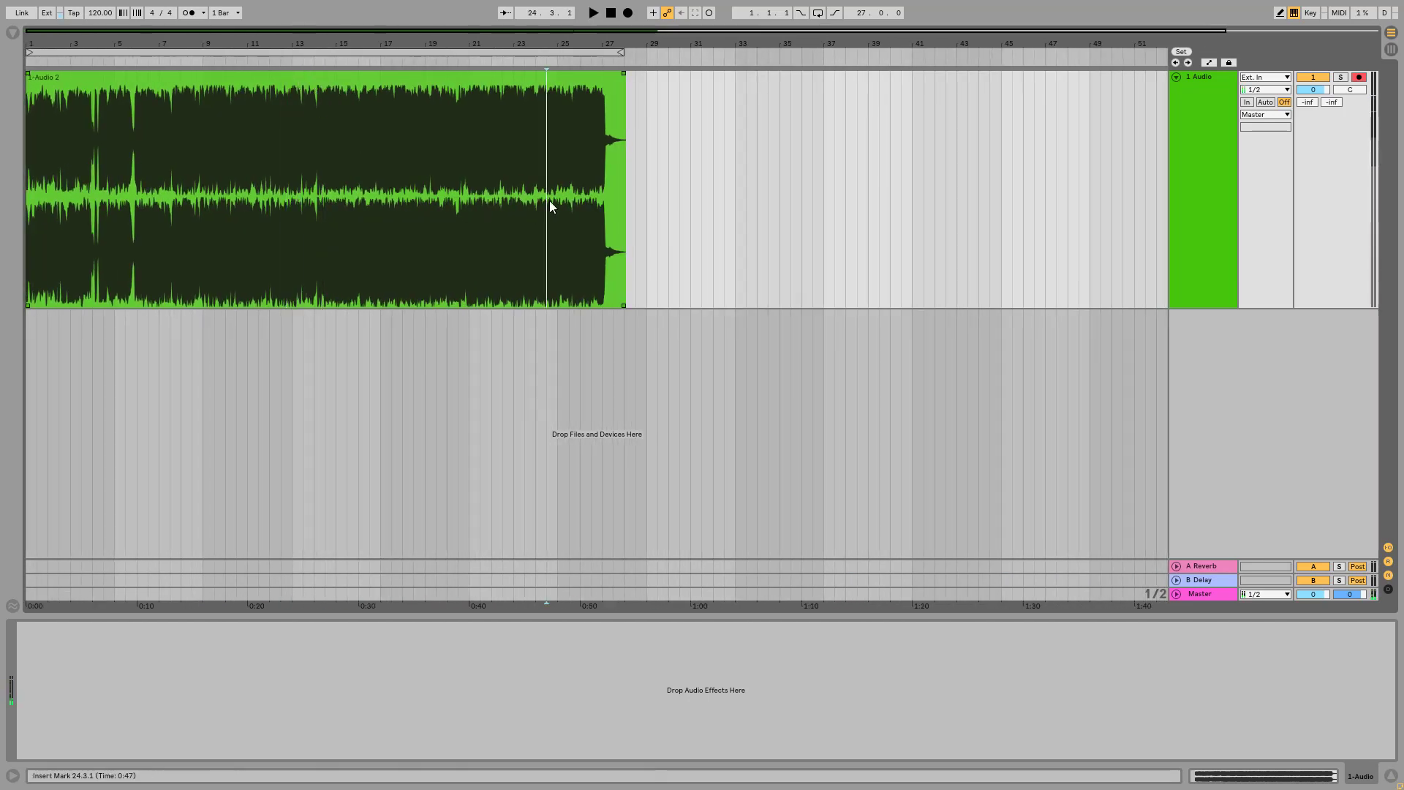
{"action": "left_click", "coordinate": [567, 200]}
{"action": "key", "text": "space"}
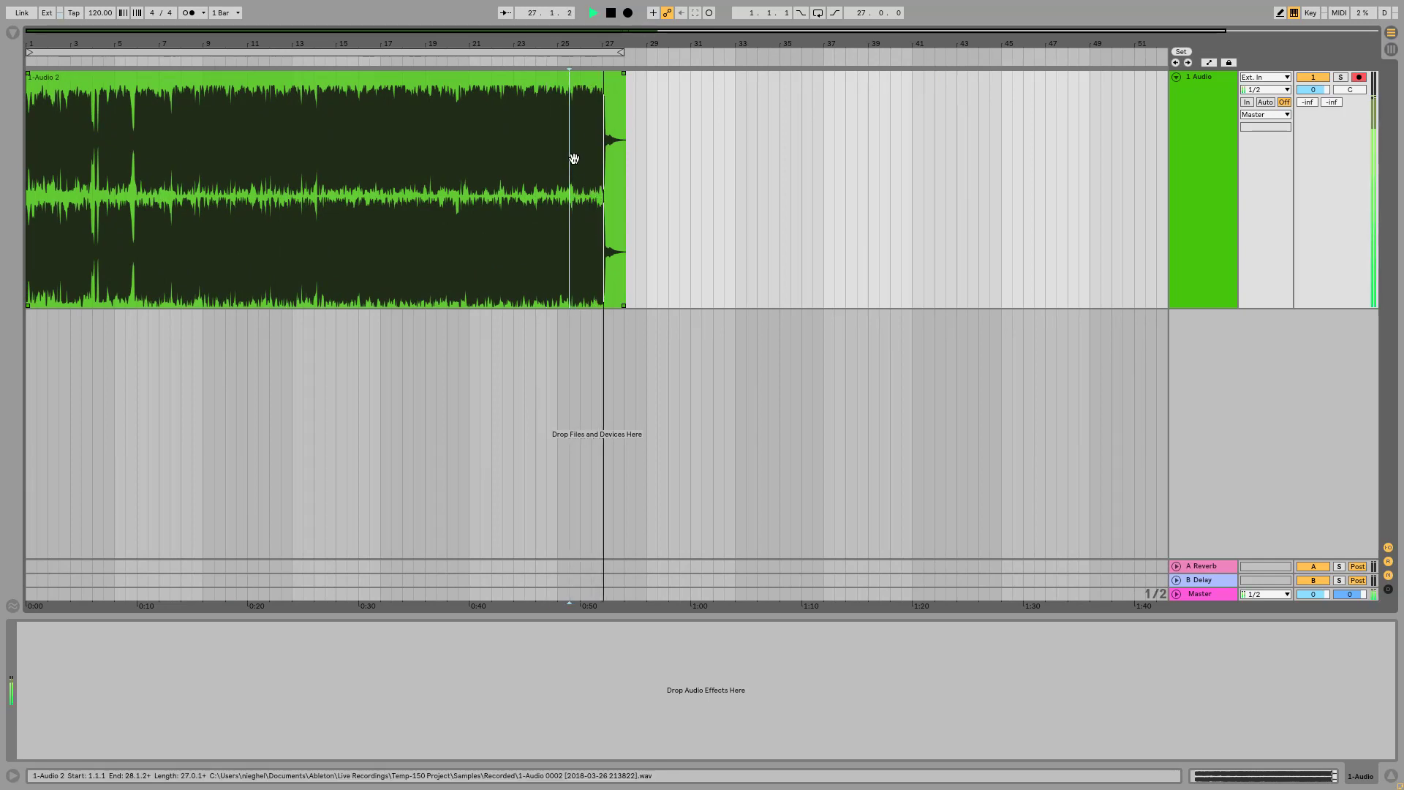
Stop playback and delete the recorded Resurrect clip from the audio track
{"action": "left_click", "coordinate": [533, 78]}
{"action": "key", "text": "space"}
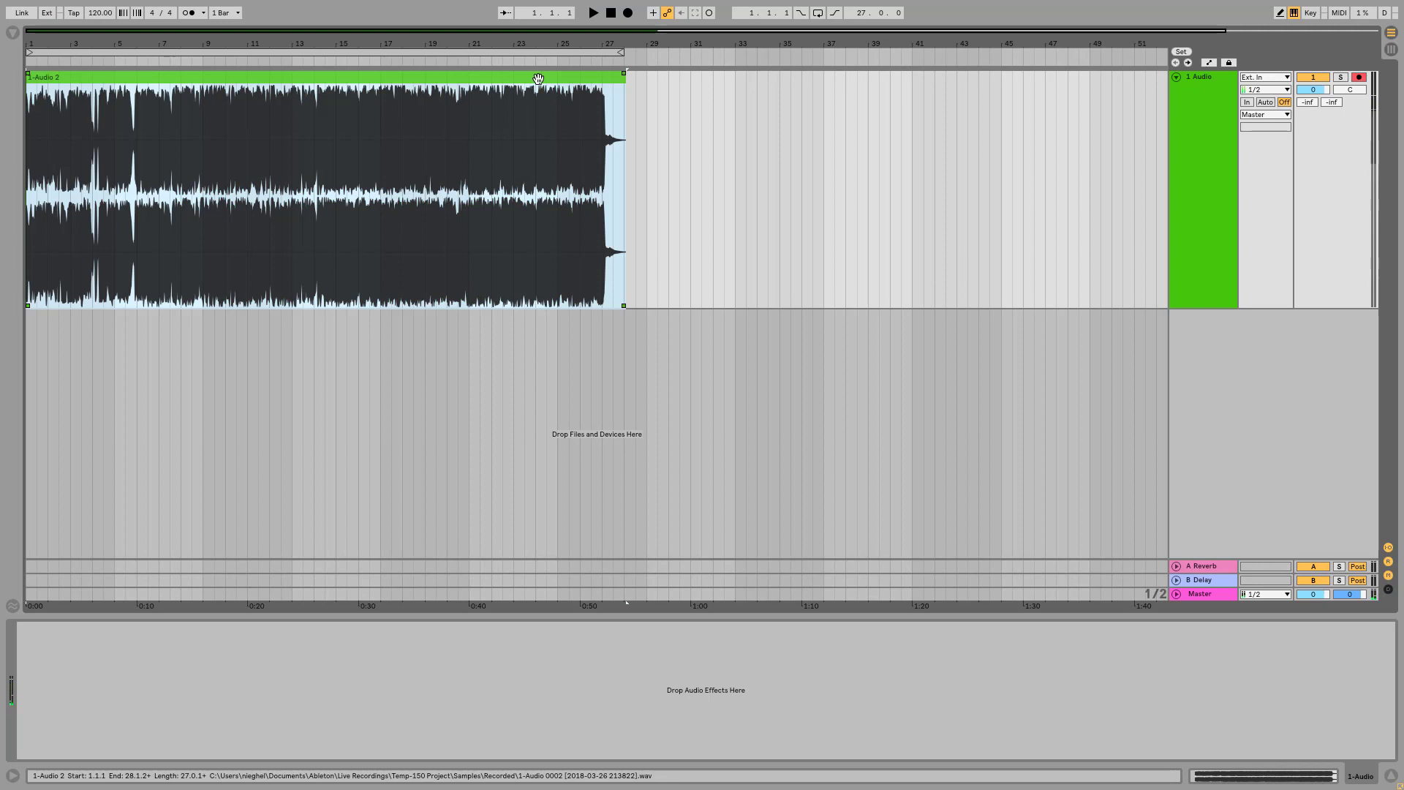
{"action": "key", "text": "Delete"}
Switch to the browser, close the Resurrect track's page and open NIhility Demo Track 2018 from the Facebook comments
{"action": "key", "text": "alt+Tab"}
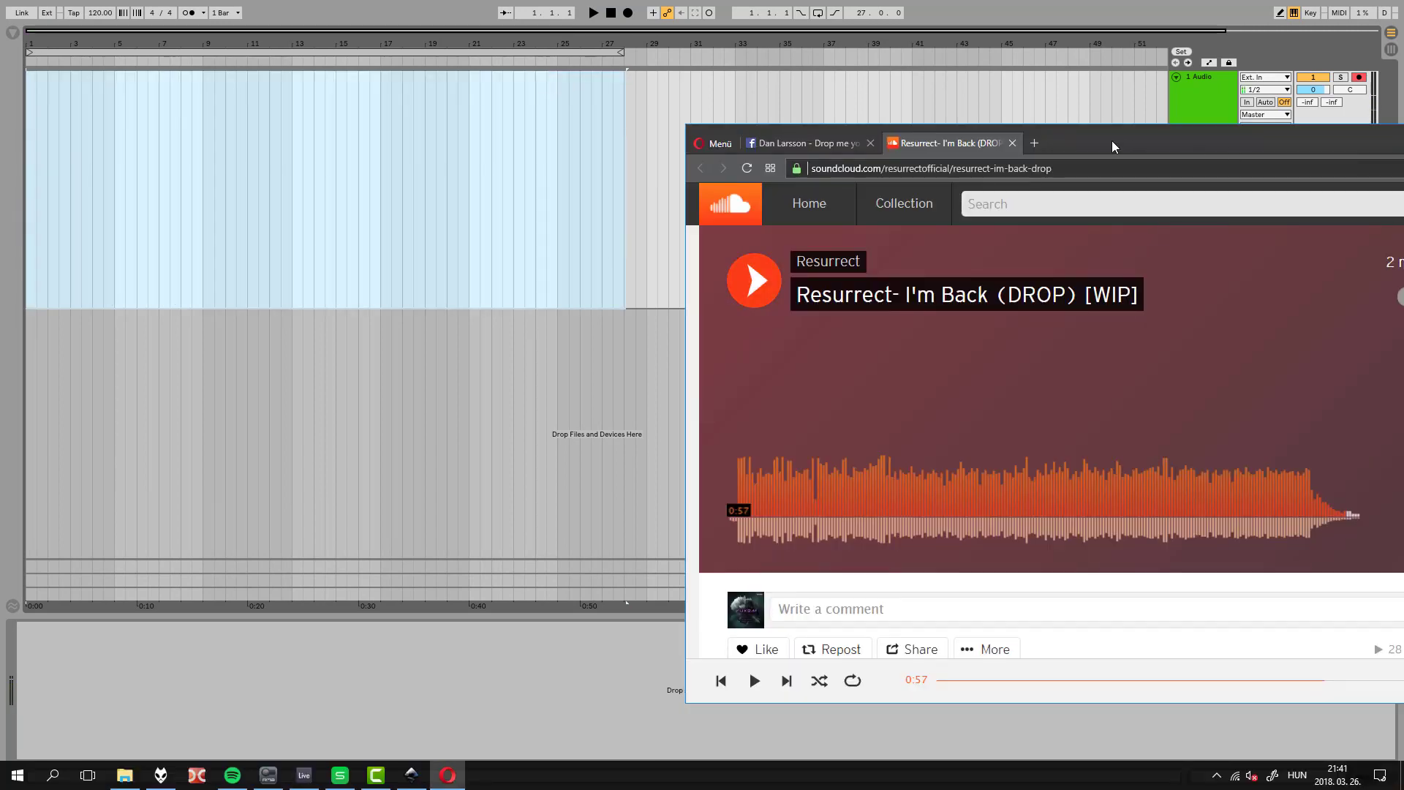
{"action": "left_click", "coordinate": [1012, 143]}
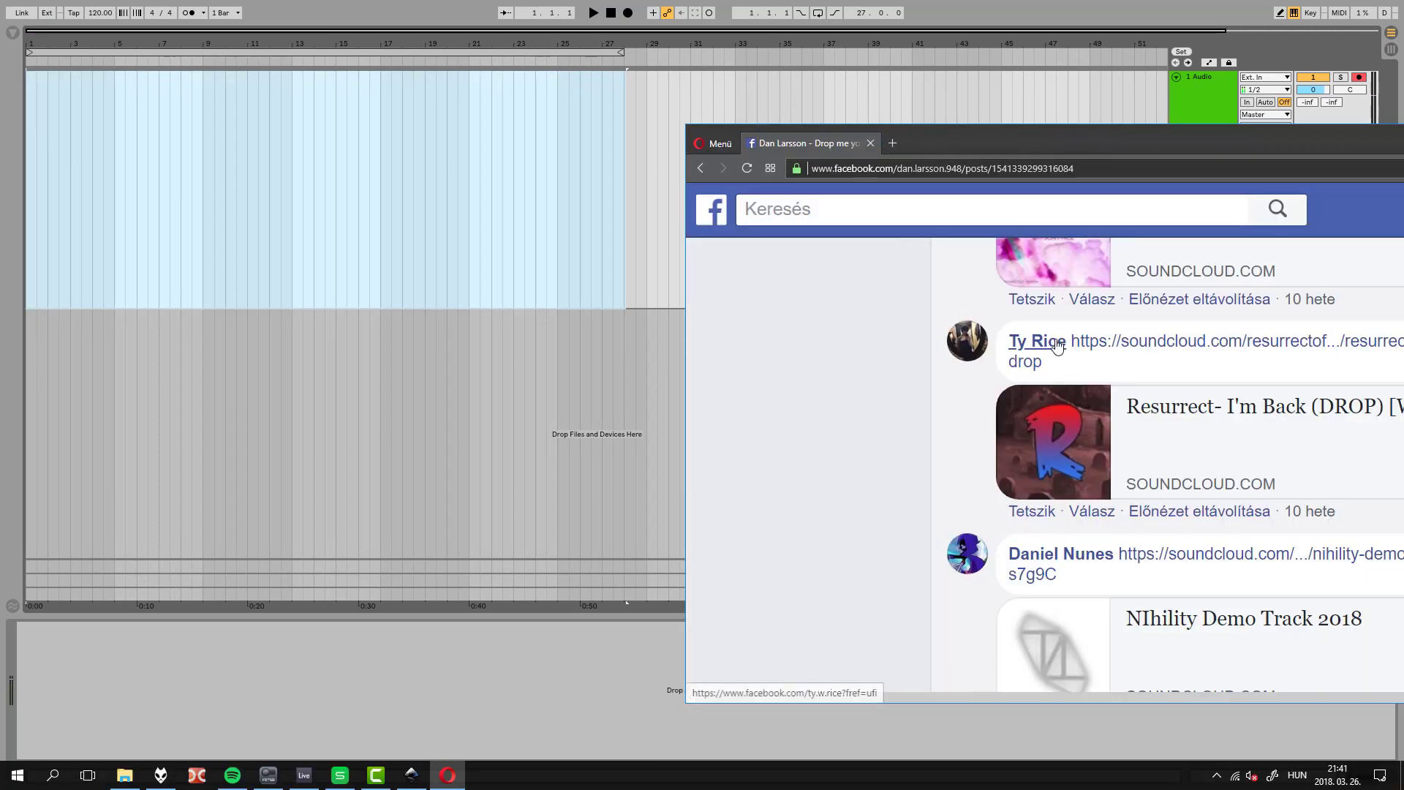
{"action": "left_click_drag", "start_coordinate": [1192, 145], "coordinate": [1165, 135]}
{"action": "scroll", "coordinate": [1027, 434], "scroll_direction": "down", "scroll_amount": 1}
{"action": "scroll", "coordinate": [1027, 434], "scroll_direction": "down", "scroll_amount": 2}
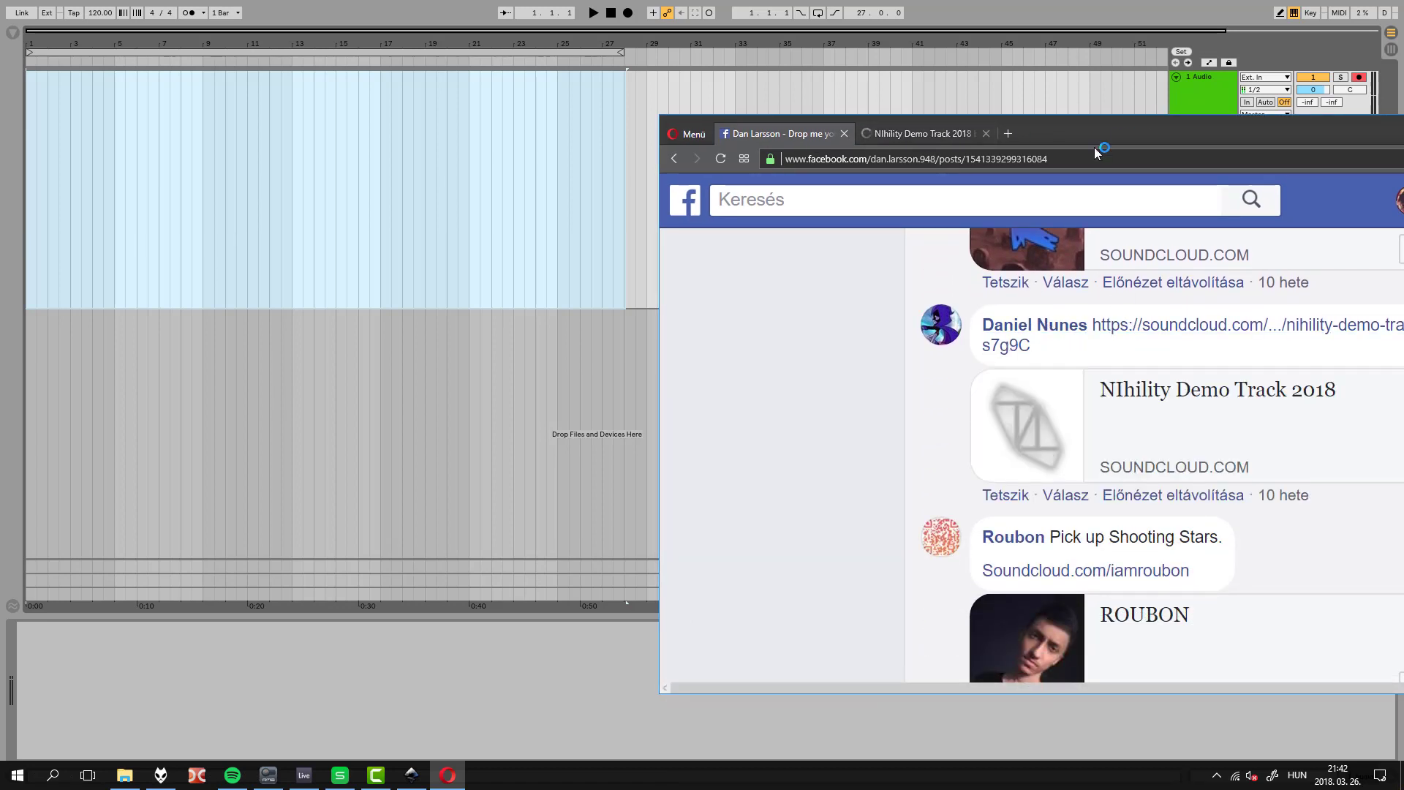
{"action": "left_click", "coordinate": [942, 130]}
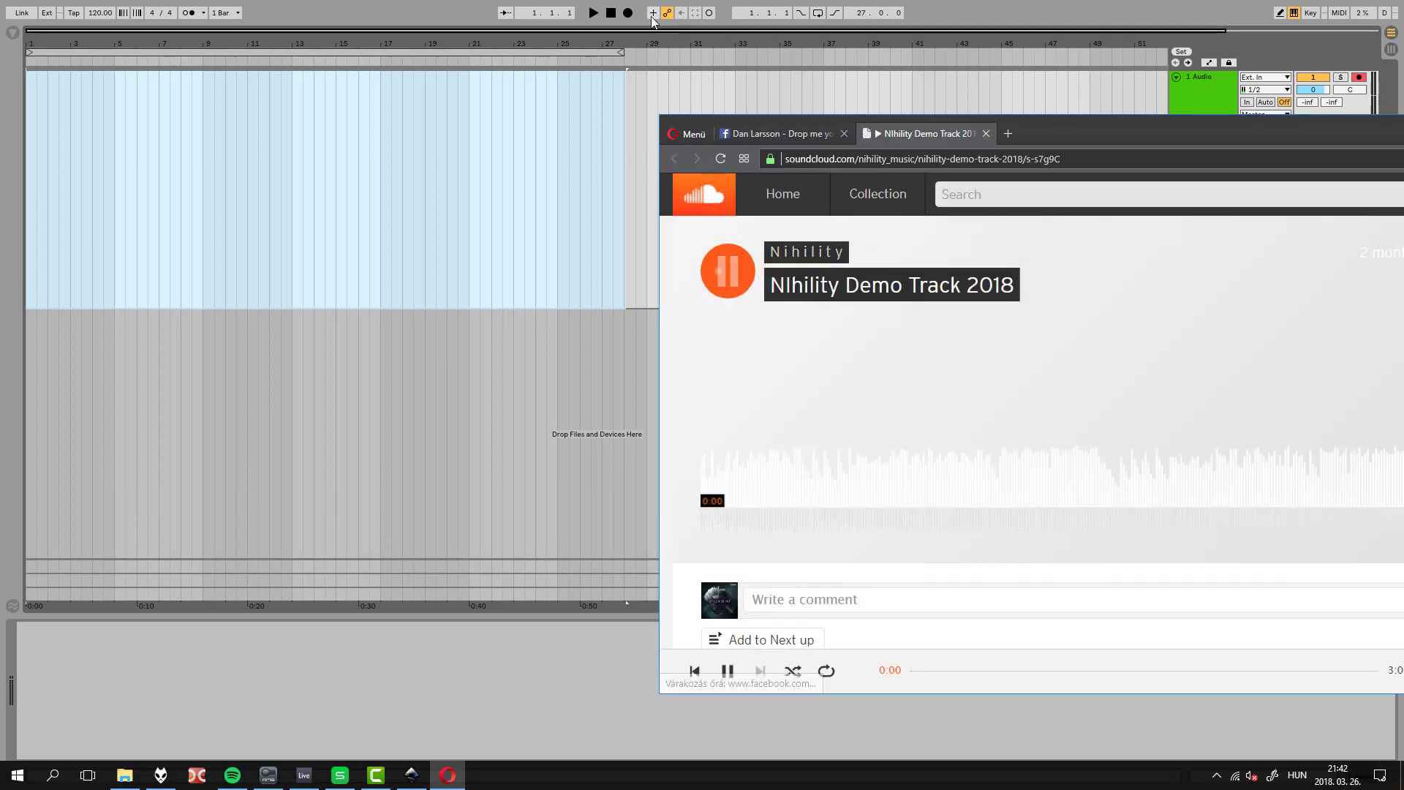
Record NIhility Demo Track 2018 from the browser onto the audio track from 1.1.1 and stop near the song's end
{"action": "left_click", "coordinate": [628, 13]}
{"action": "key", "text": "alt+Tab"}
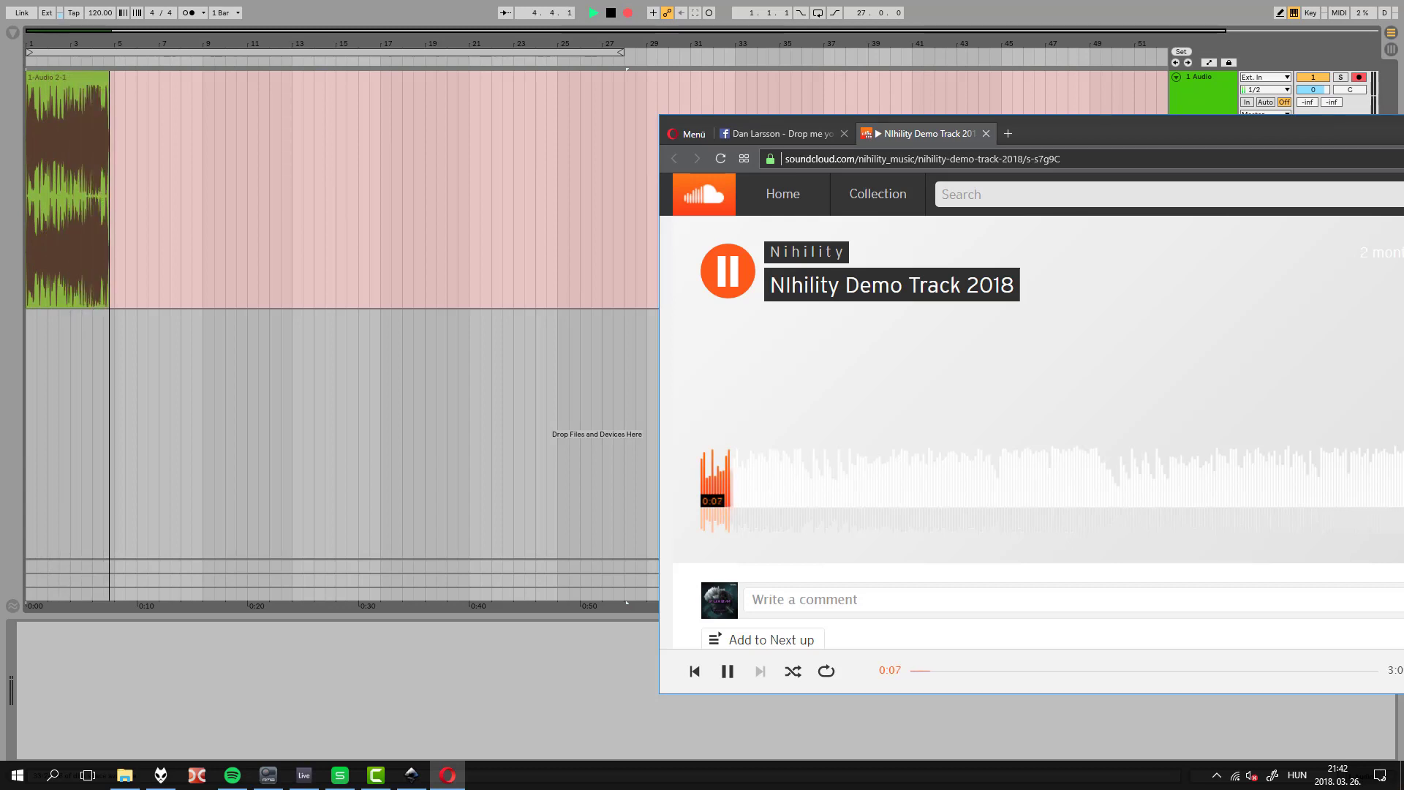
{"action": "left_click_drag", "start_coordinate": [1097, 133], "coordinate": [1035, 130]}
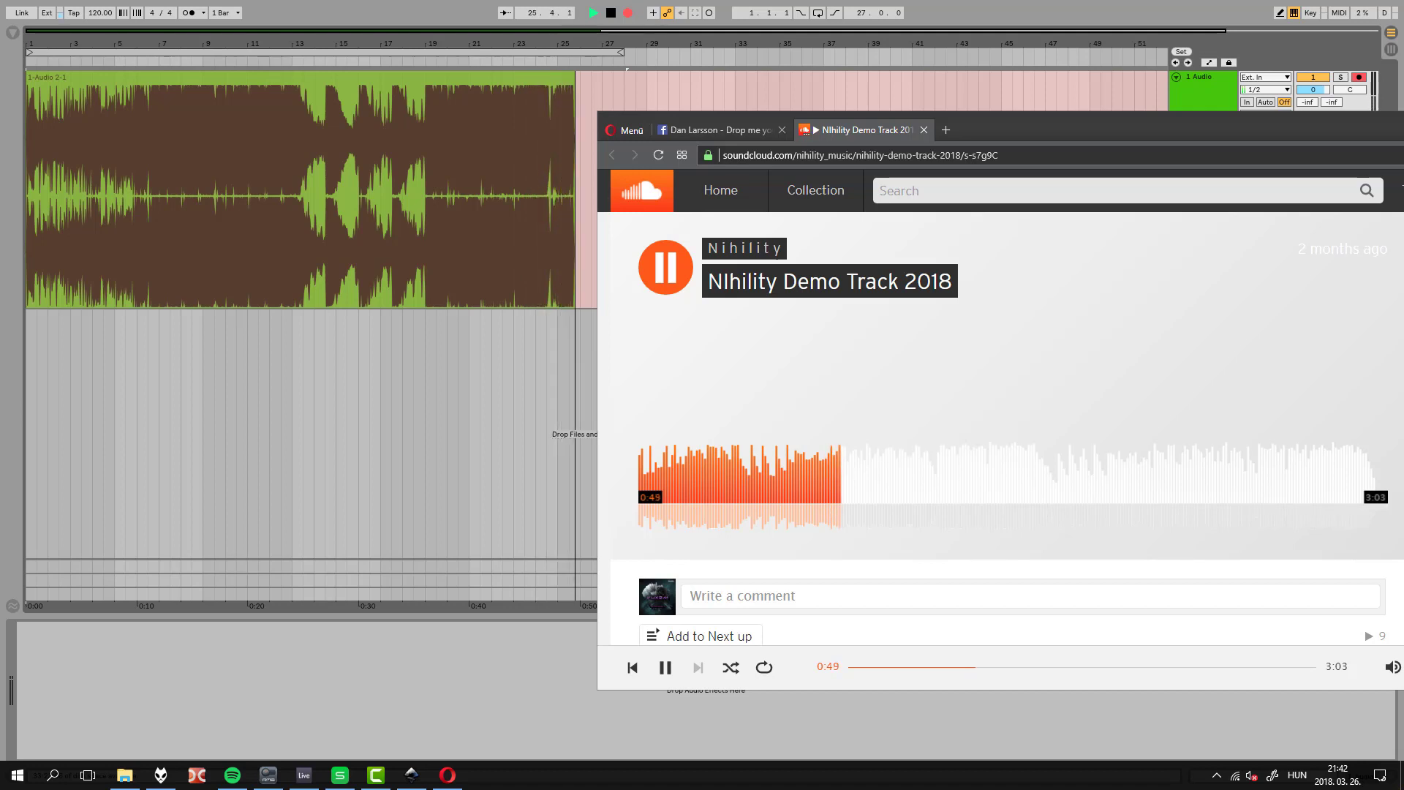
{"action": "left_click", "coordinate": [1169, 126]}
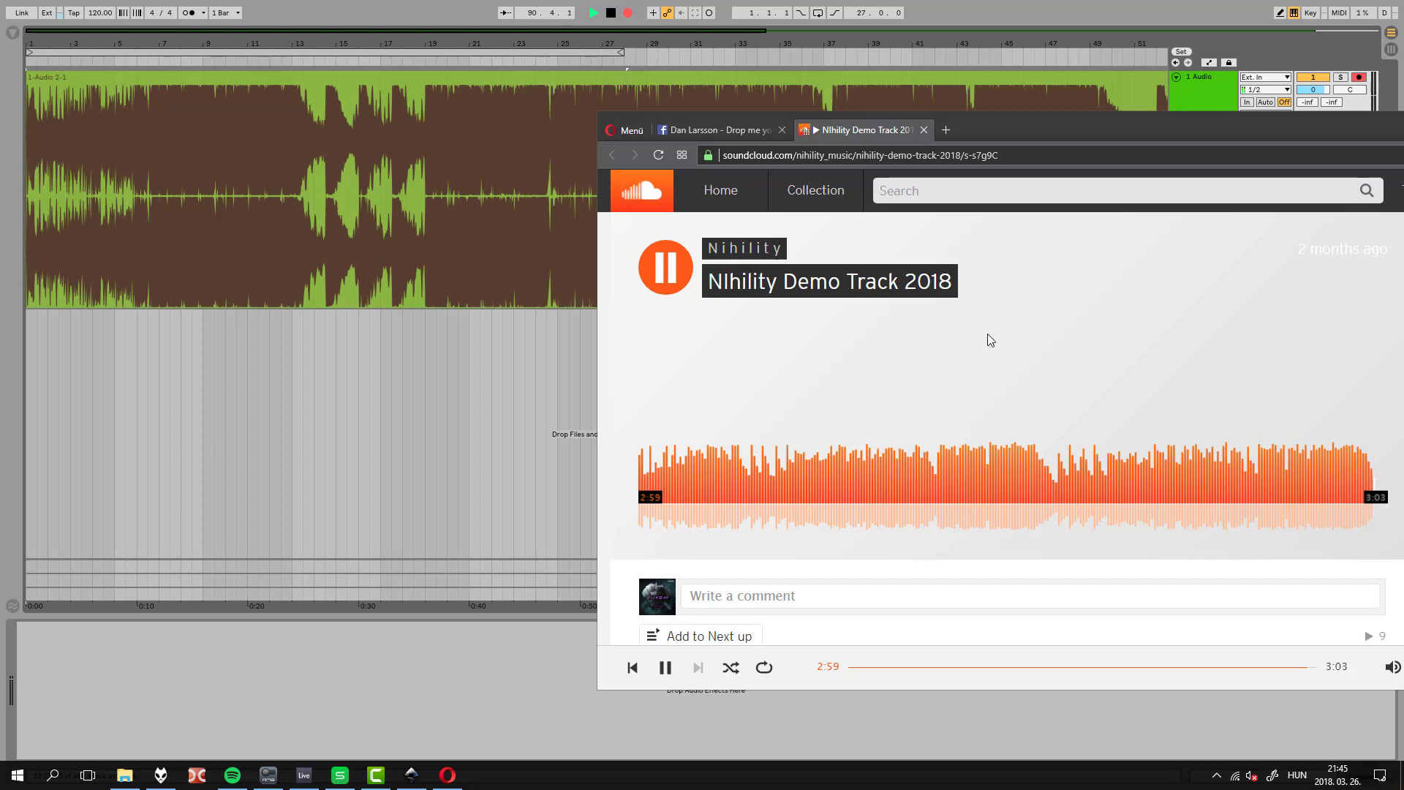
{"action": "left_click", "coordinate": [983, 12]}
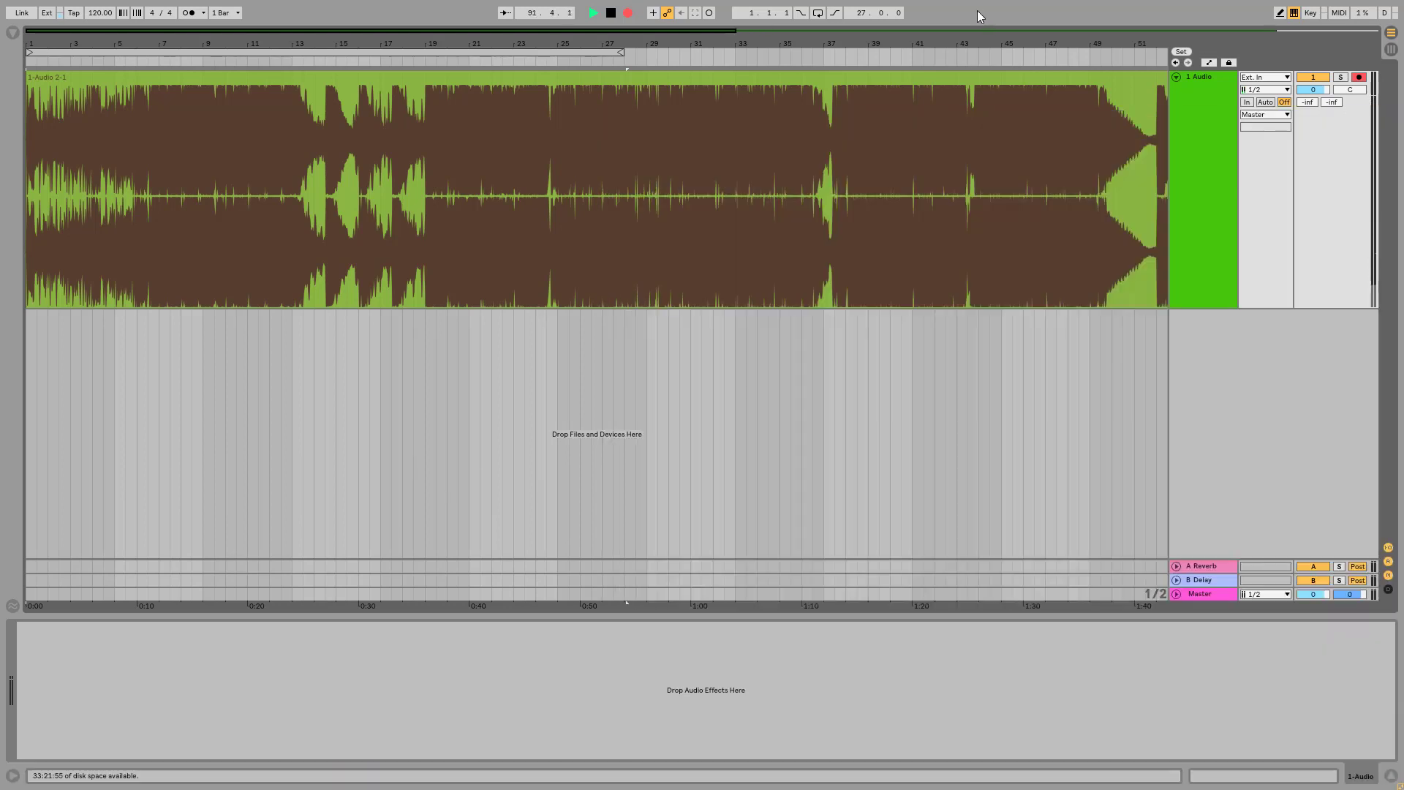
{"action": "left_click", "coordinate": [611, 12]}
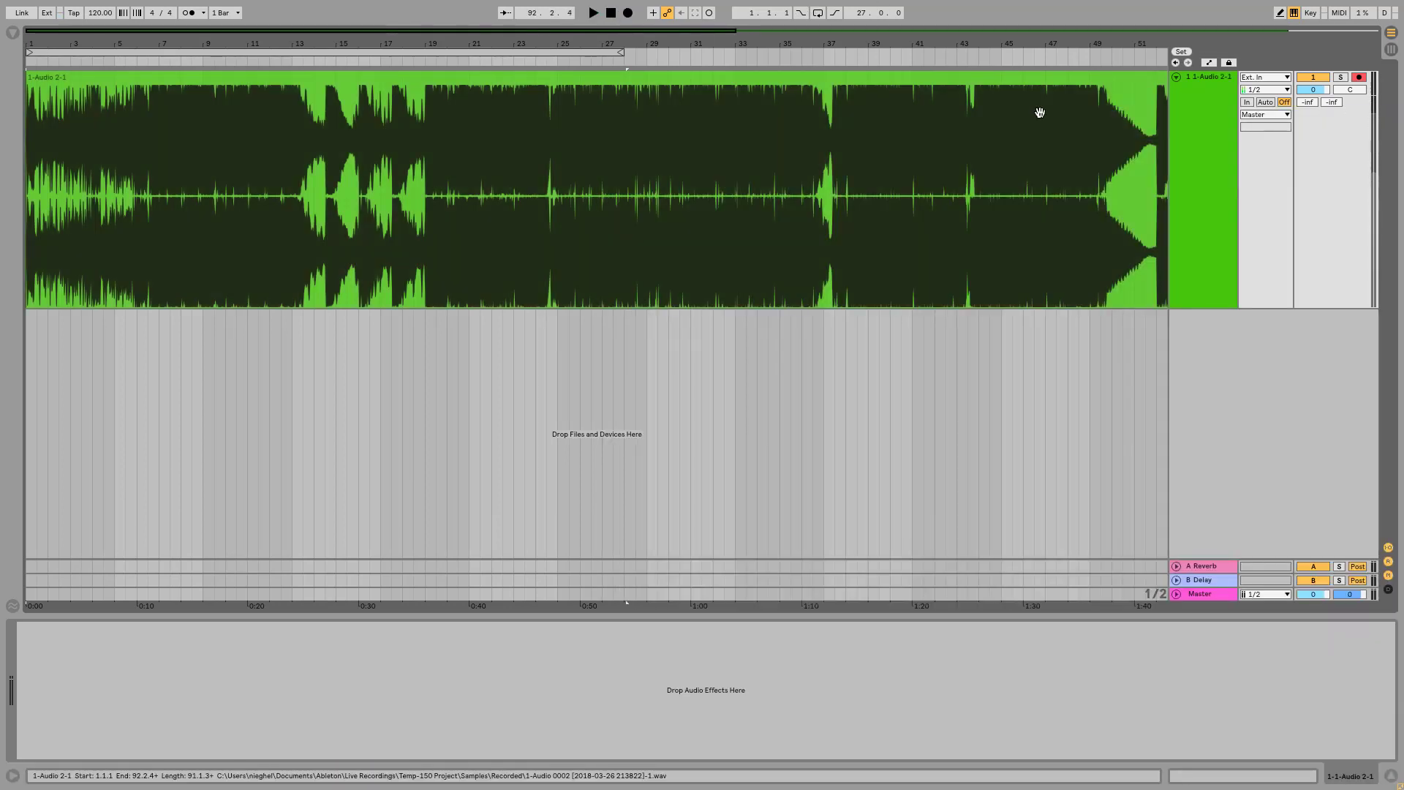
Switch to the browser, bring up the Facebook comments page and return to Ableton Live
{"action": "key", "text": "alt+Tab"}
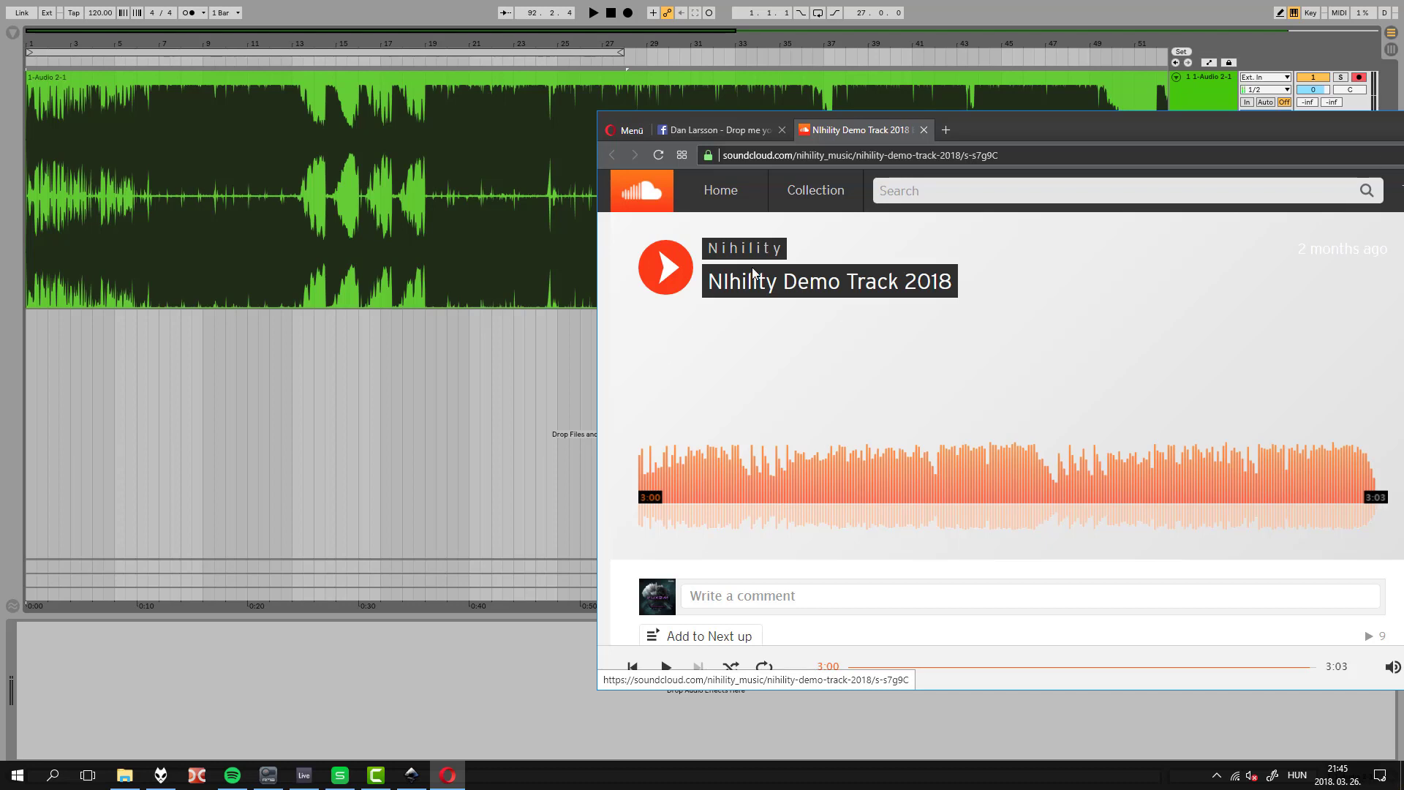
{"action": "left_click", "coordinate": [716, 130]}
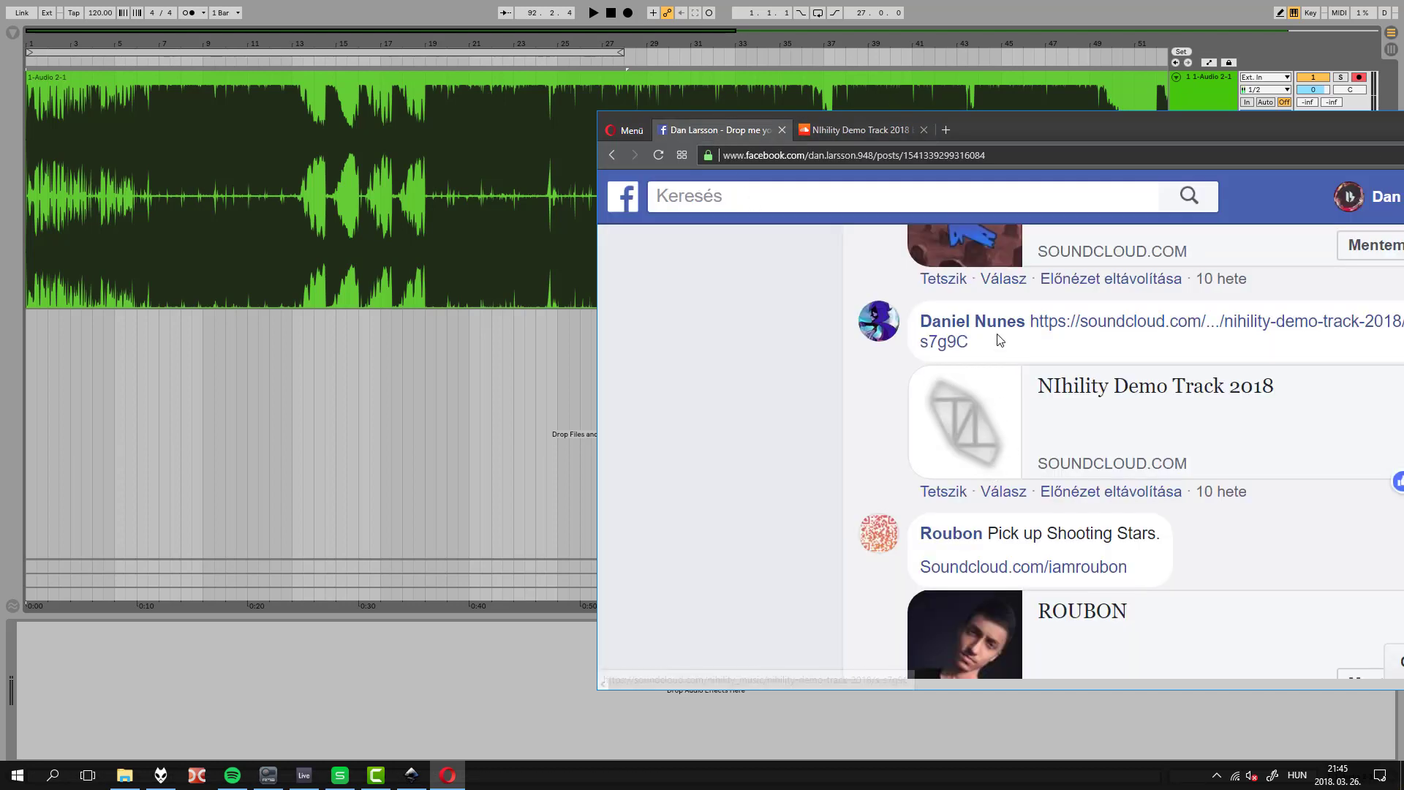
{"action": "left_click", "coordinate": [982, 7]}
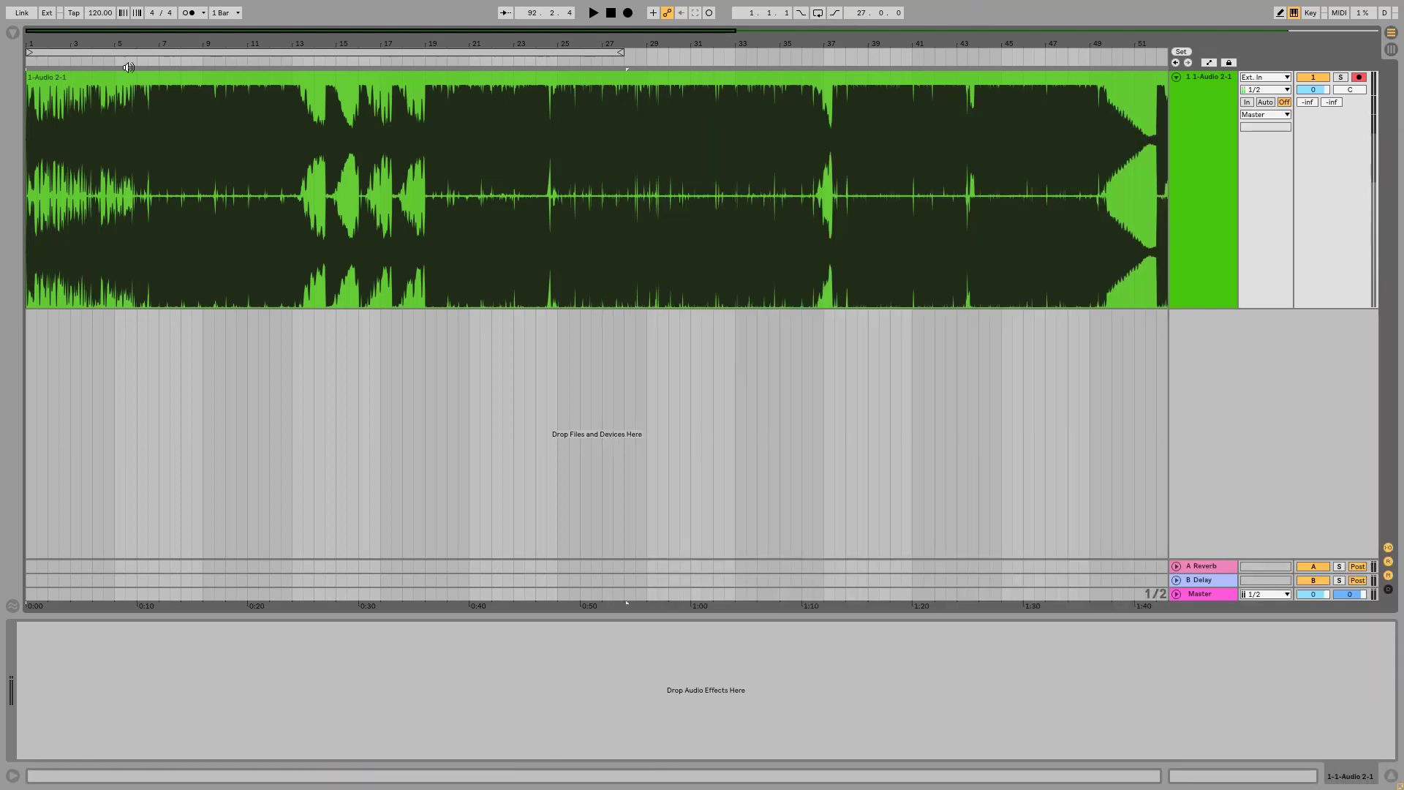
Listen to the recorded clip from 8.1.1 and stop playback in bar 9
{"action": "left_click", "coordinate": [186, 206]}
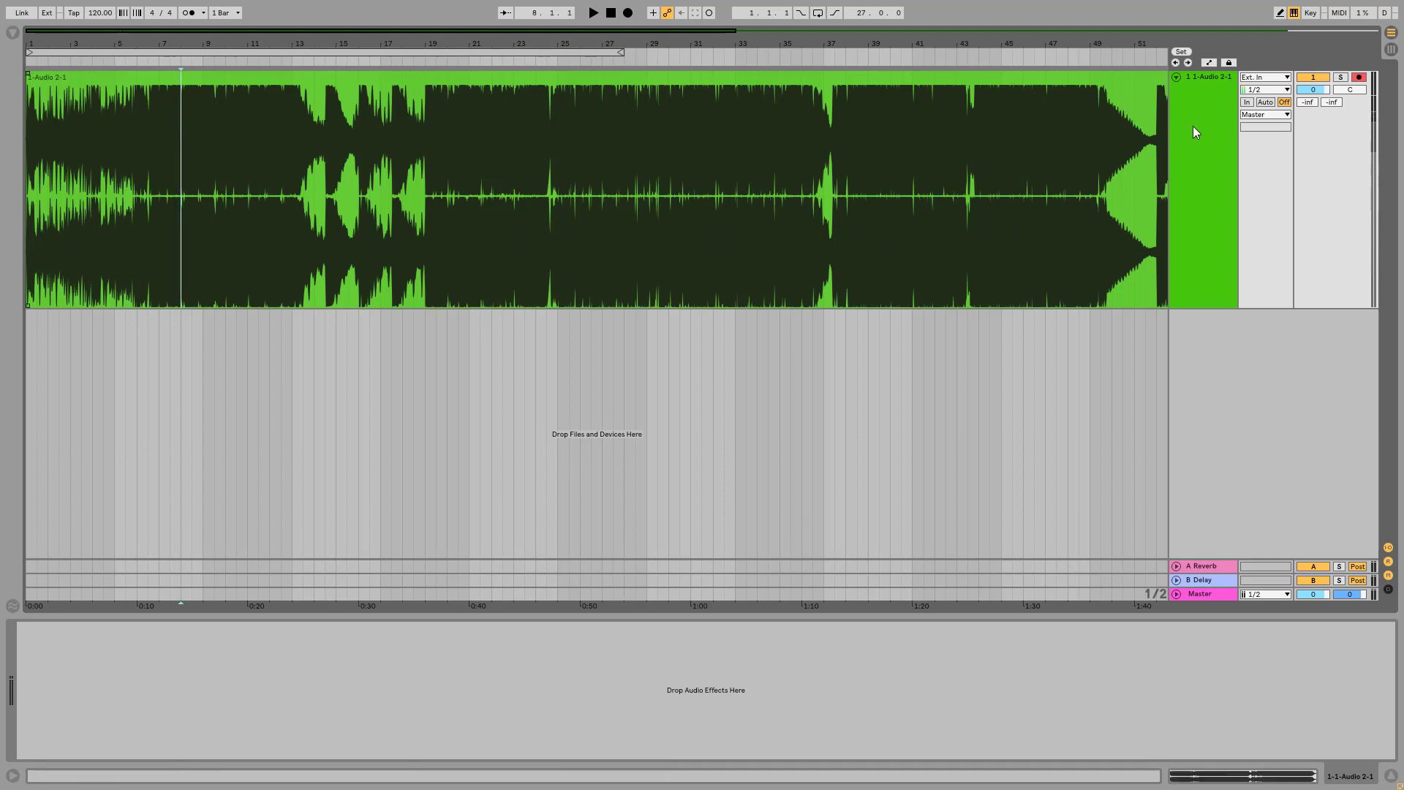
{"action": "key", "text": "space"}
{"action": "left_click_drag", "start_coordinate": [204, 57], "coordinate": [551, 208]}
{"action": "key", "text": "space"}
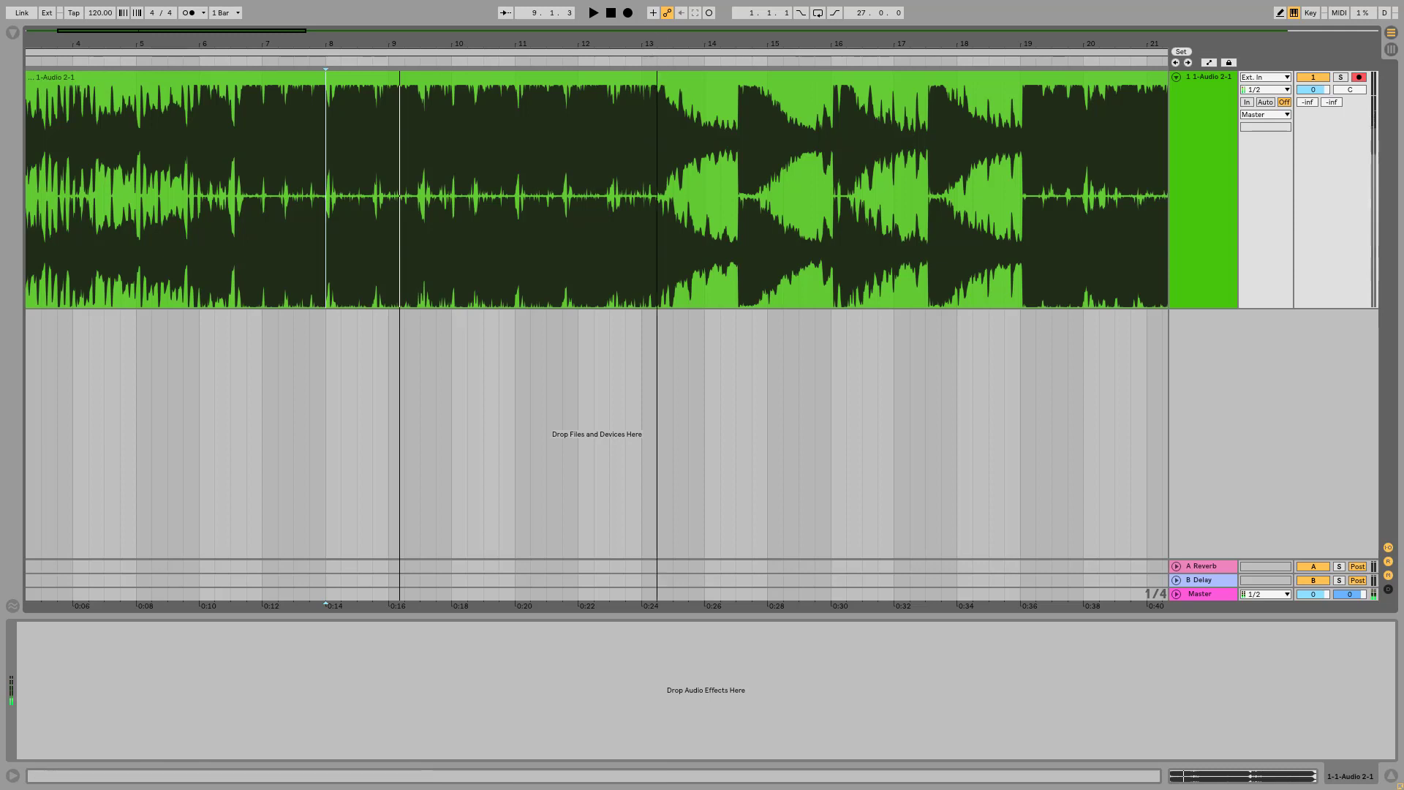
Play the clip from around bar 12, continuing from 20.1.1 and 25.1.1, and stop playback
{"action": "key", "text": "minus"}
{"action": "left_click", "coordinate": [370, 197]}
{"action": "left_click", "coordinate": [375, 193]}
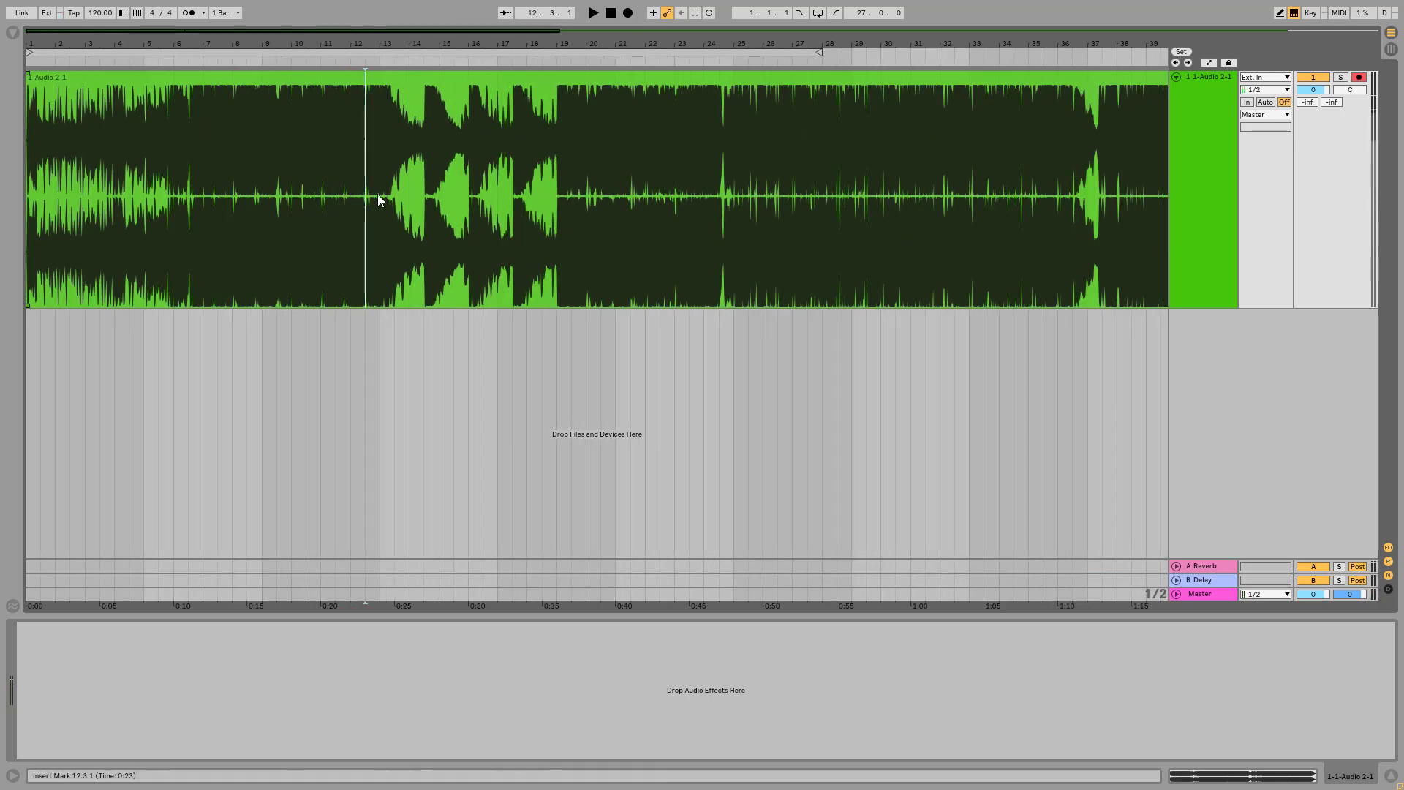
{"action": "key", "text": "ctrl+a"}
{"action": "left_click", "coordinate": [347, 198]}
{"action": "key", "text": "space"}
{"action": "left_click", "coordinate": [585, 220]}
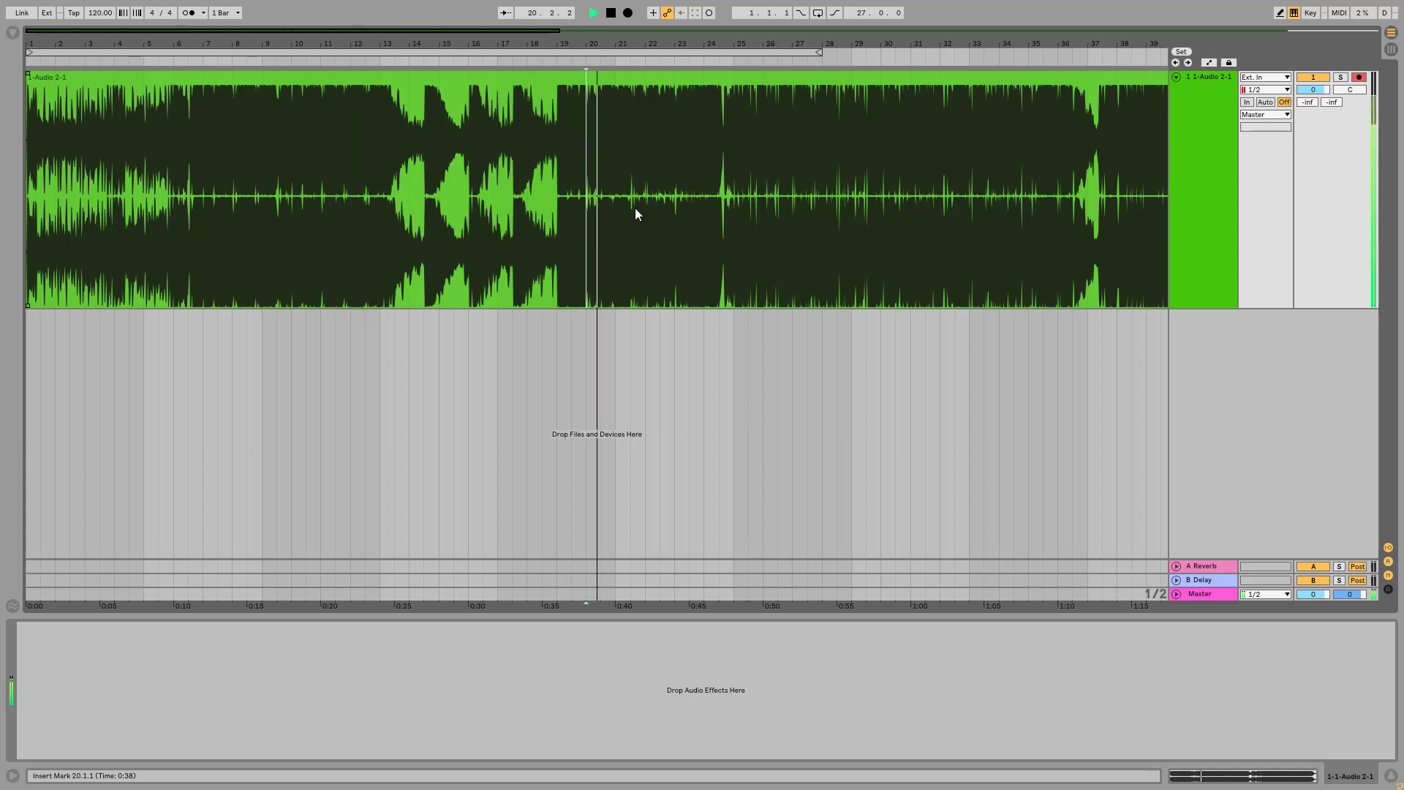
{"action": "left_click", "coordinate": [734, 196]}
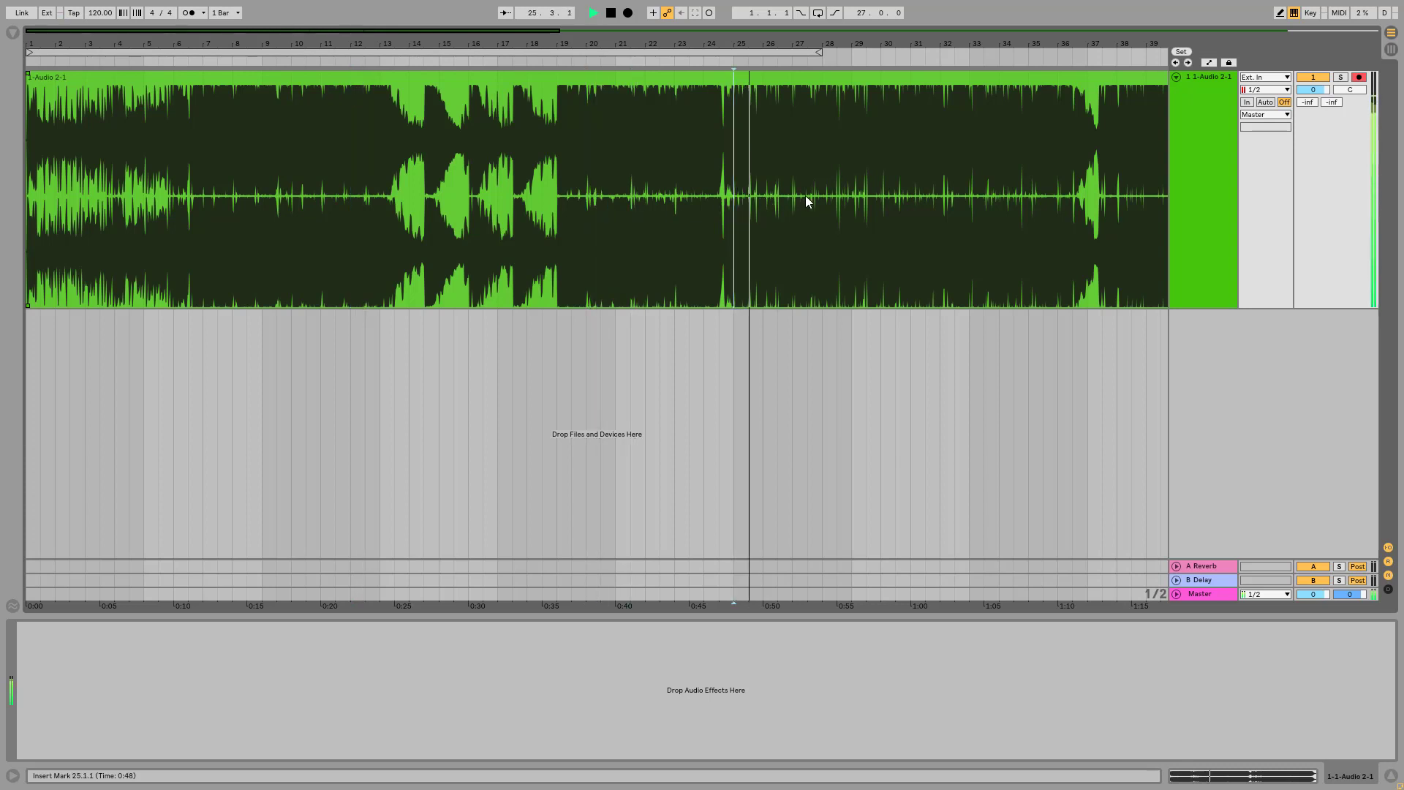
{"action": "key", "text": "space"}
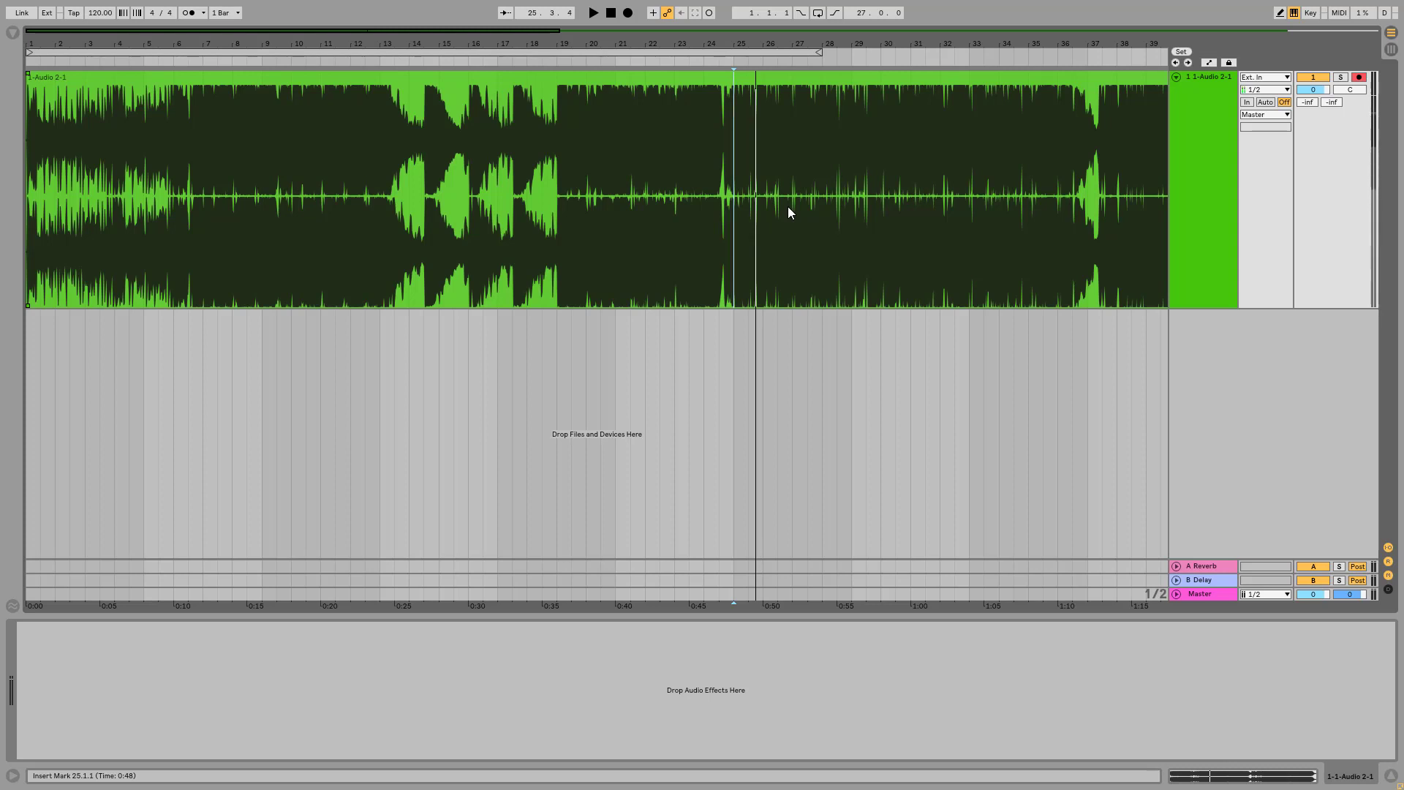
Listen to the clip from 24.1.1, skip ahead to 27.1.1 and stop playback in bar 29
{"action": "left_click", "coordinate": [930, 223]}
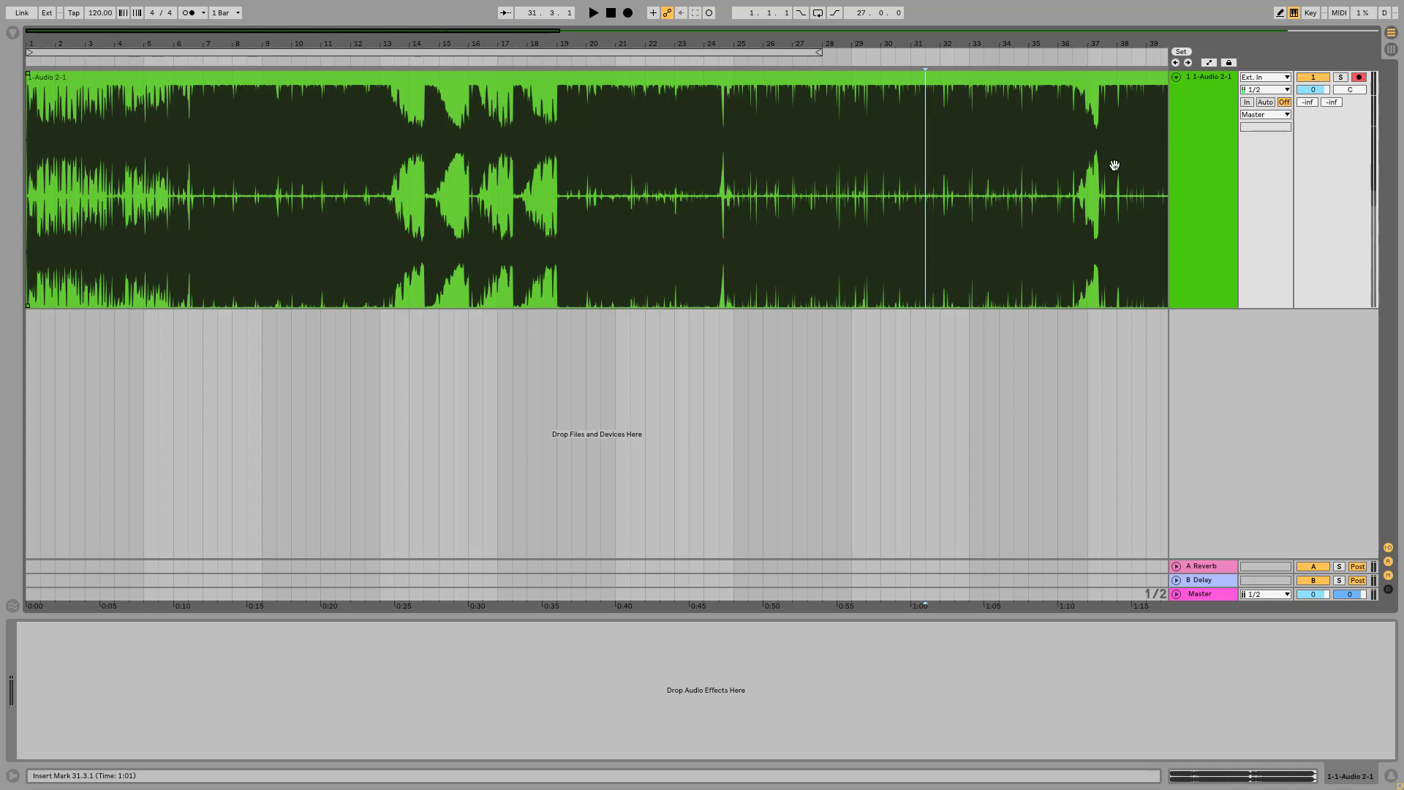
{"action": "left_click", "coordinate": [704, 195]}
{"action": "left_click", "coordinate": [763, 197]}
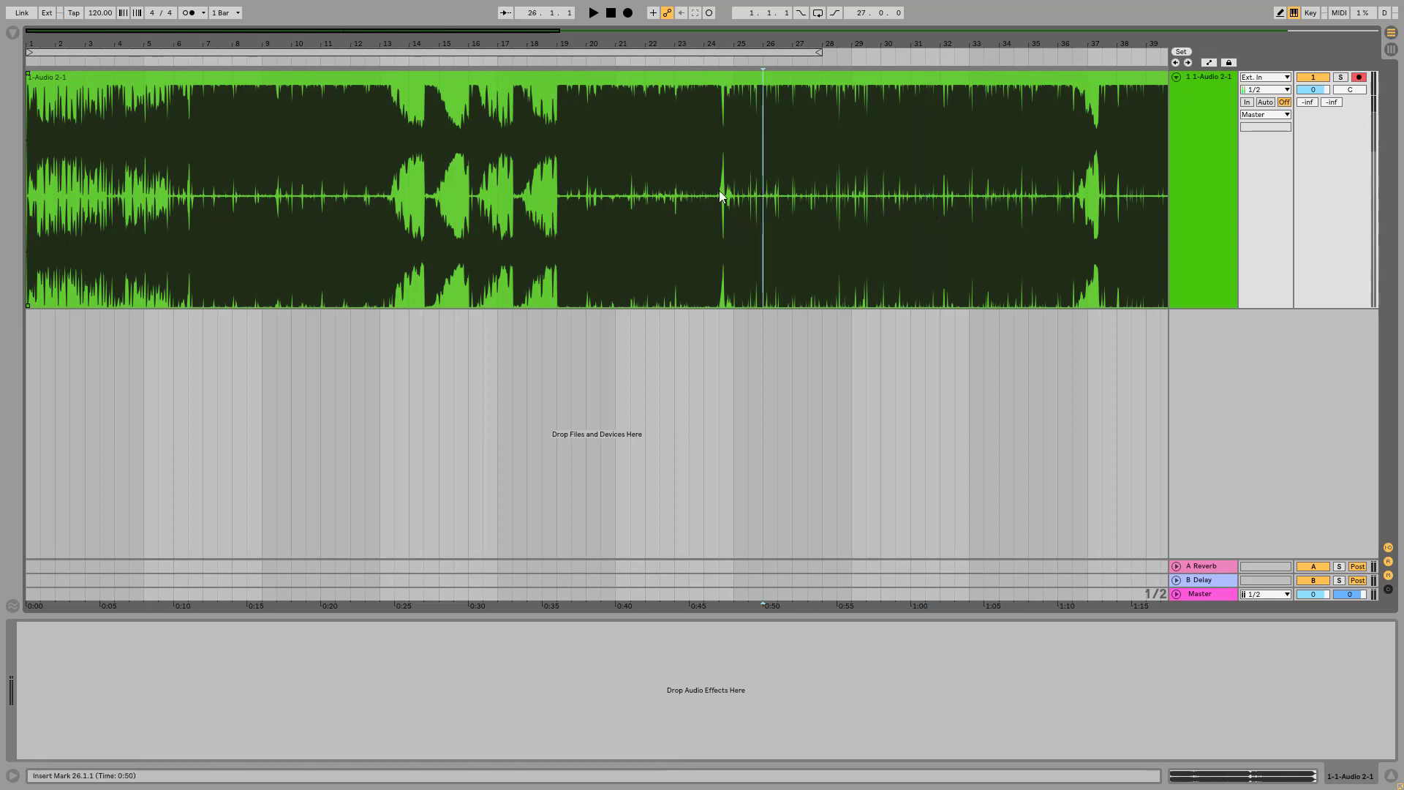
{"action": "left_click", "coordinate": [689, 208]}
{"action": "left_click", "coordinate": [699, 206]}
{"action": "key", "text": "space"}
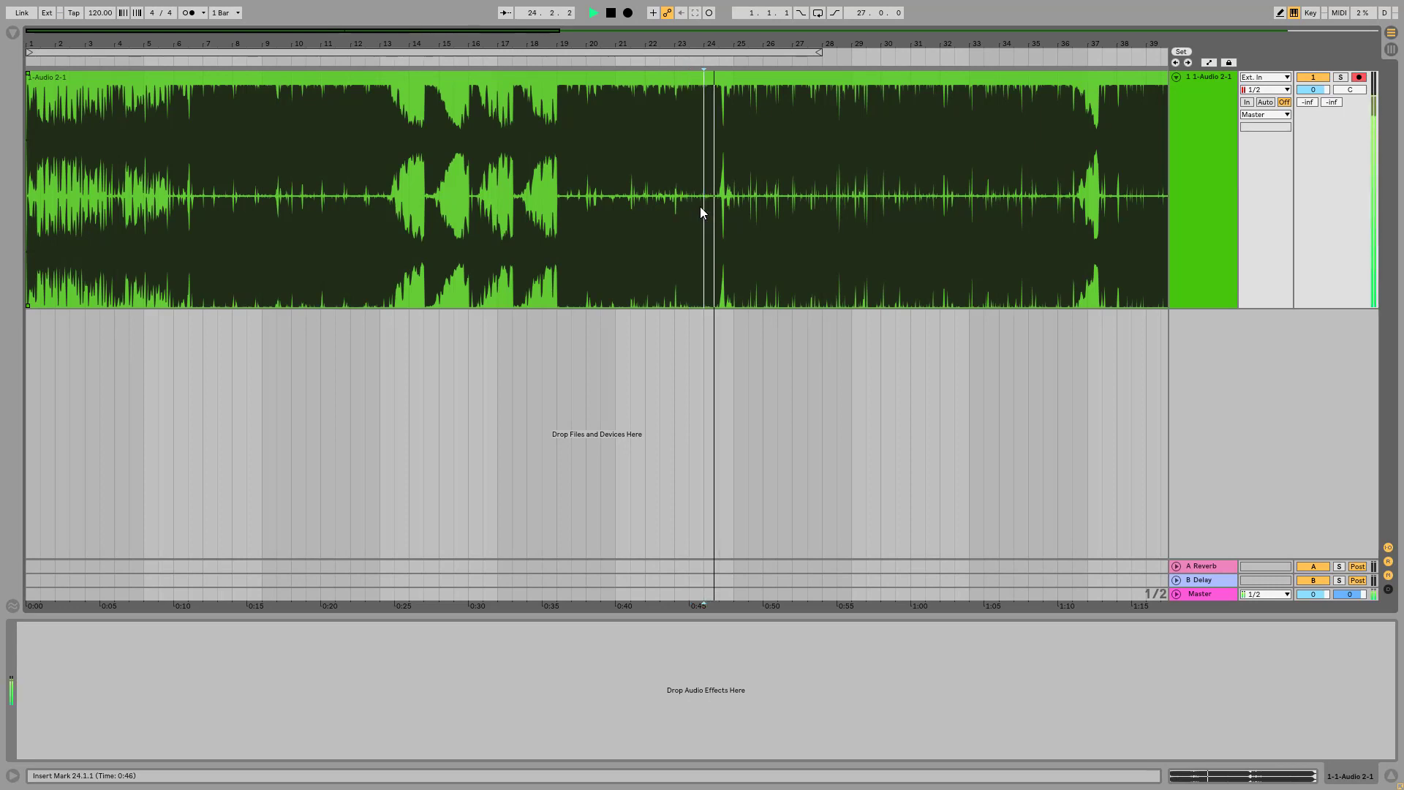
{"action": "left_click", "coordinate": [794, 198]}
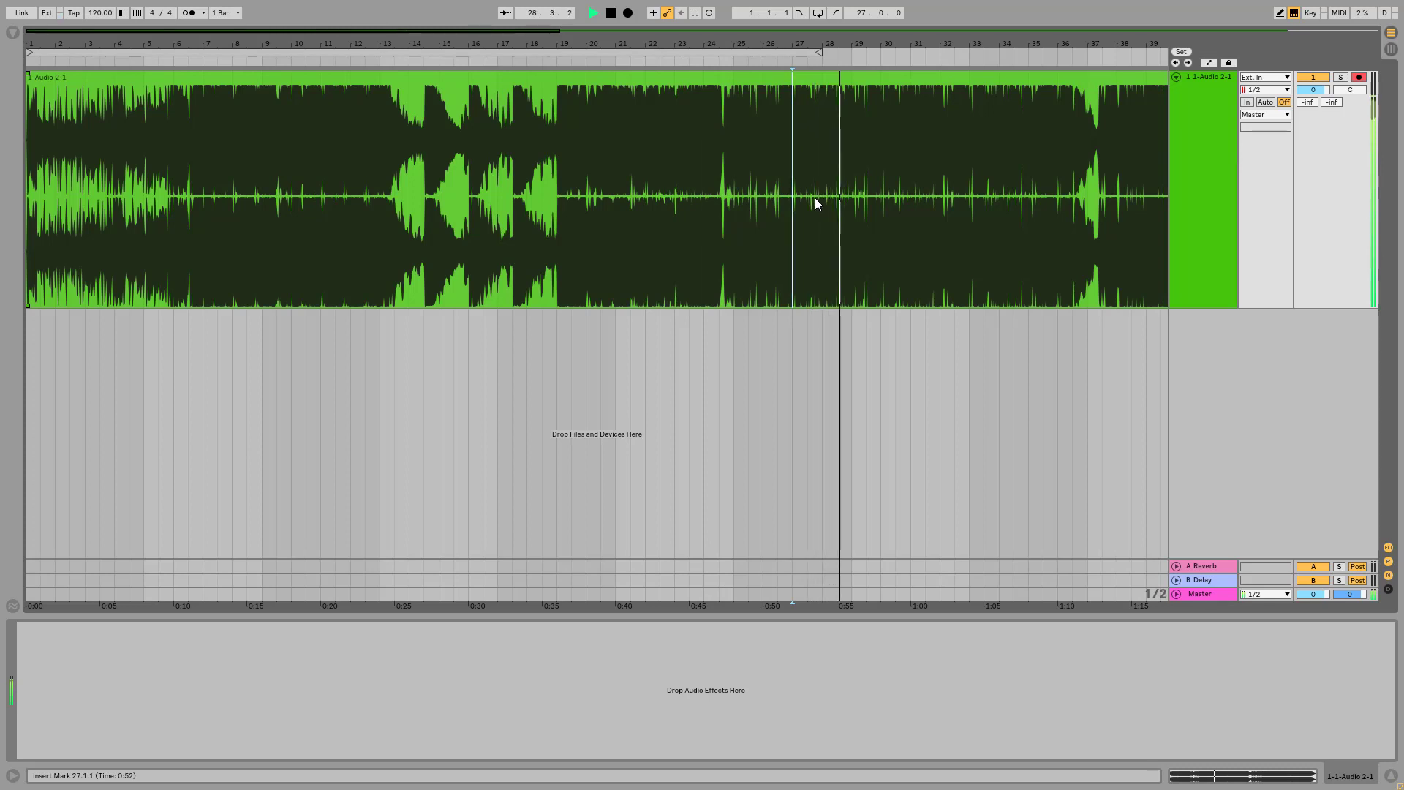
{"action": "key", "text": "space"}
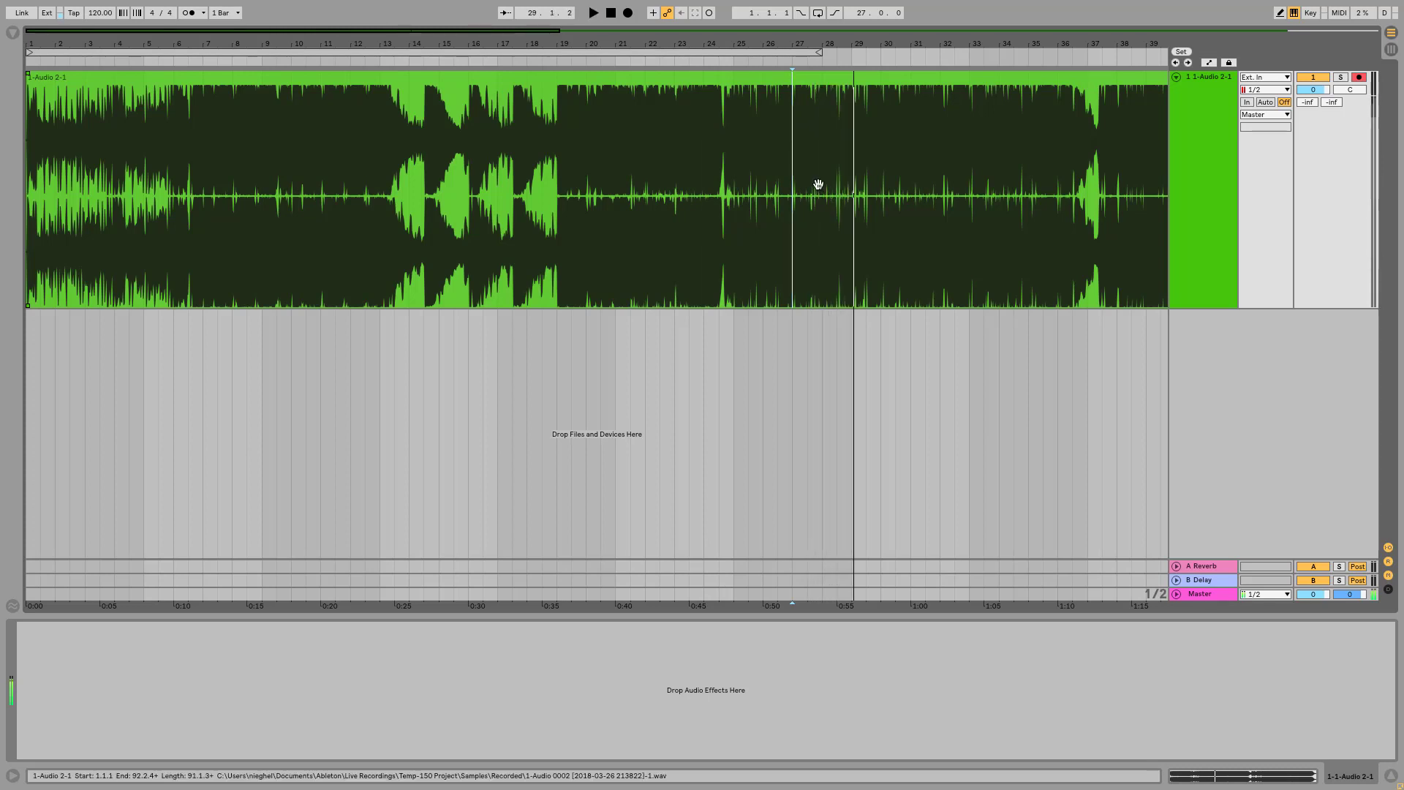
Listen to the clip from 38.3.1 and stop playback in bar 39
{"action": "left_click", "coordinate": [872, 197]}
{"action": "scroll", "coordinate": [804, 197], "scroll_direction": "right", "scroll_amount": 5}
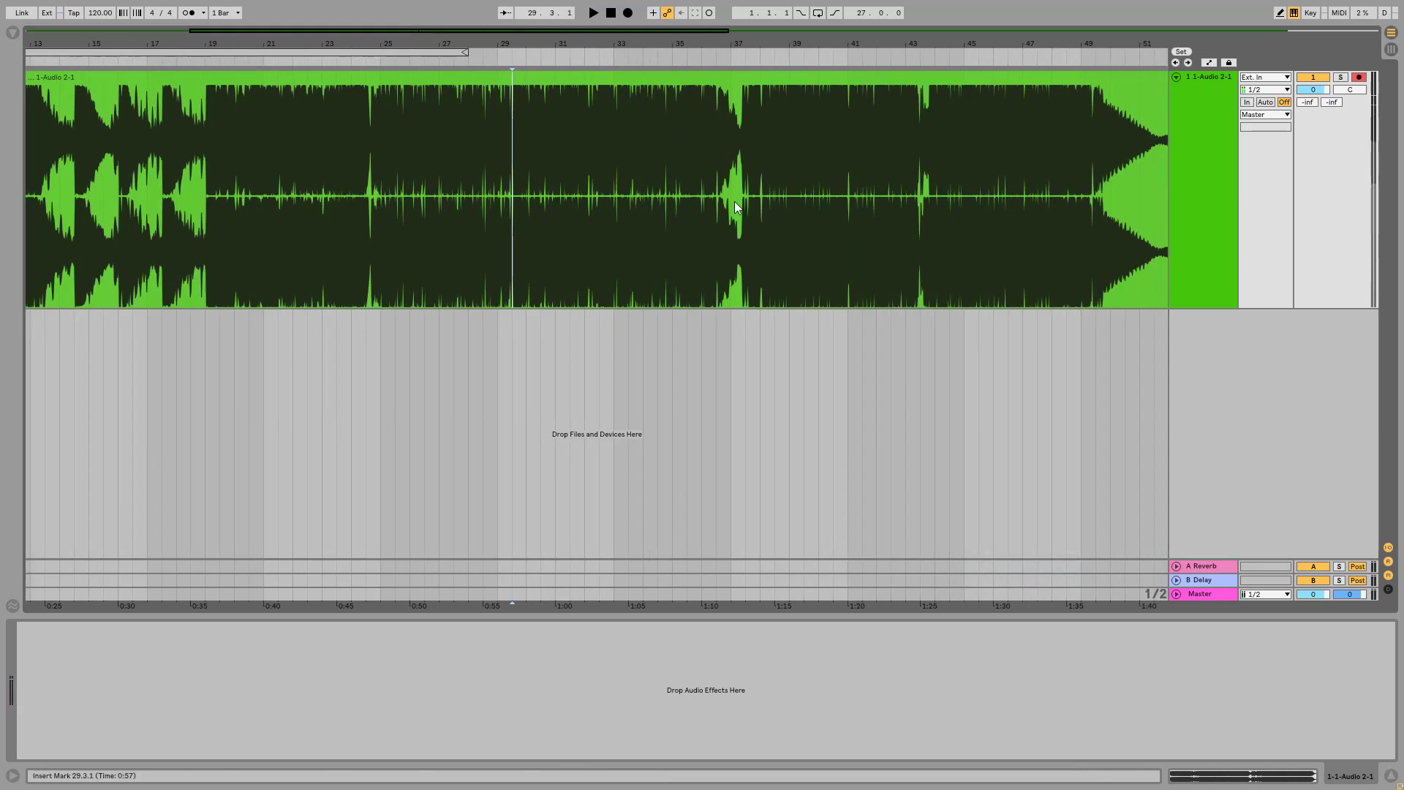
{"action": "left_click", "coordinate": [769, 197]}
{"action": "key", "text": "space"}
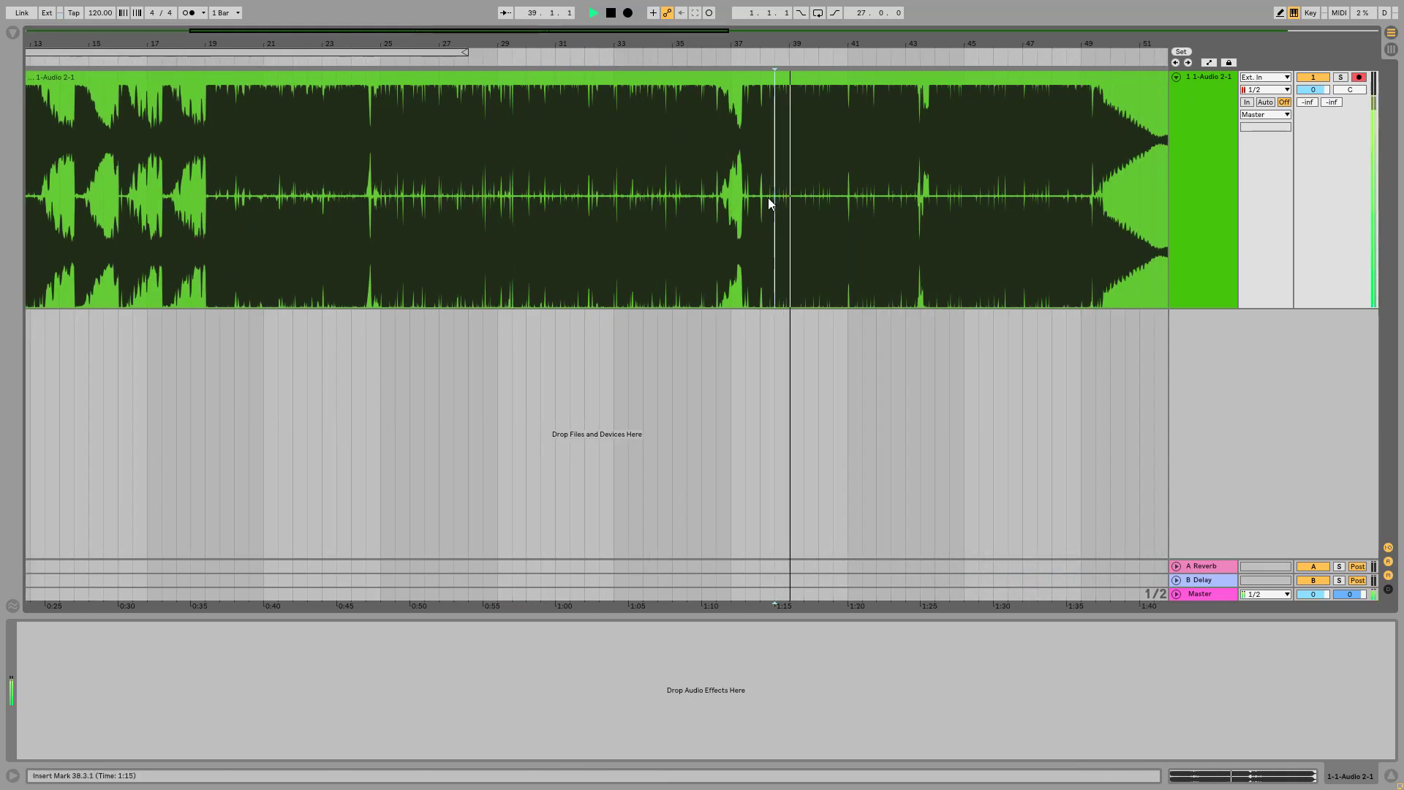
{"action": "key", "text": "space"}
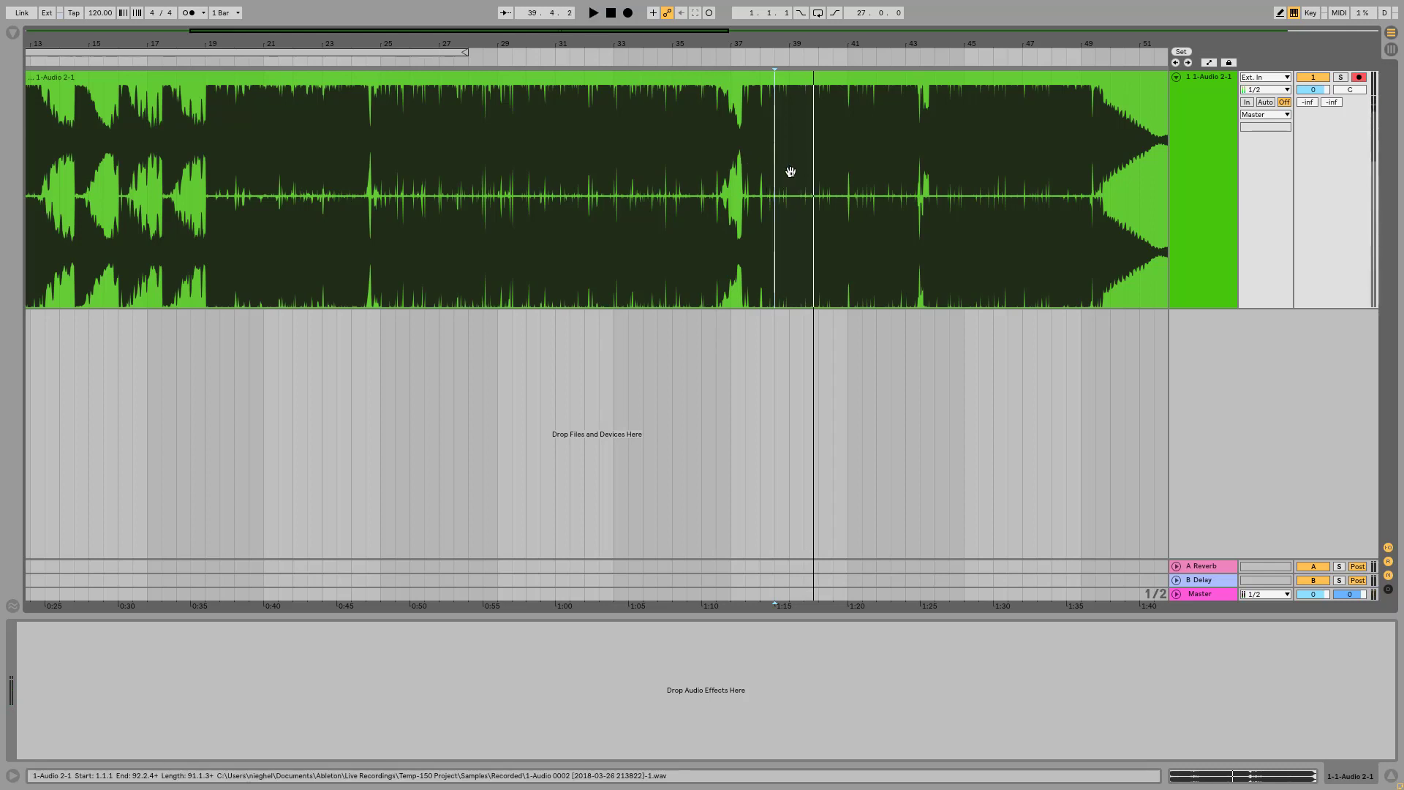
Highlight the whole clip to examine its waveform, clear the selection and listen from 39.3.1 into bar 41
{"action": "left_click", "coordinate": [829, 77]}
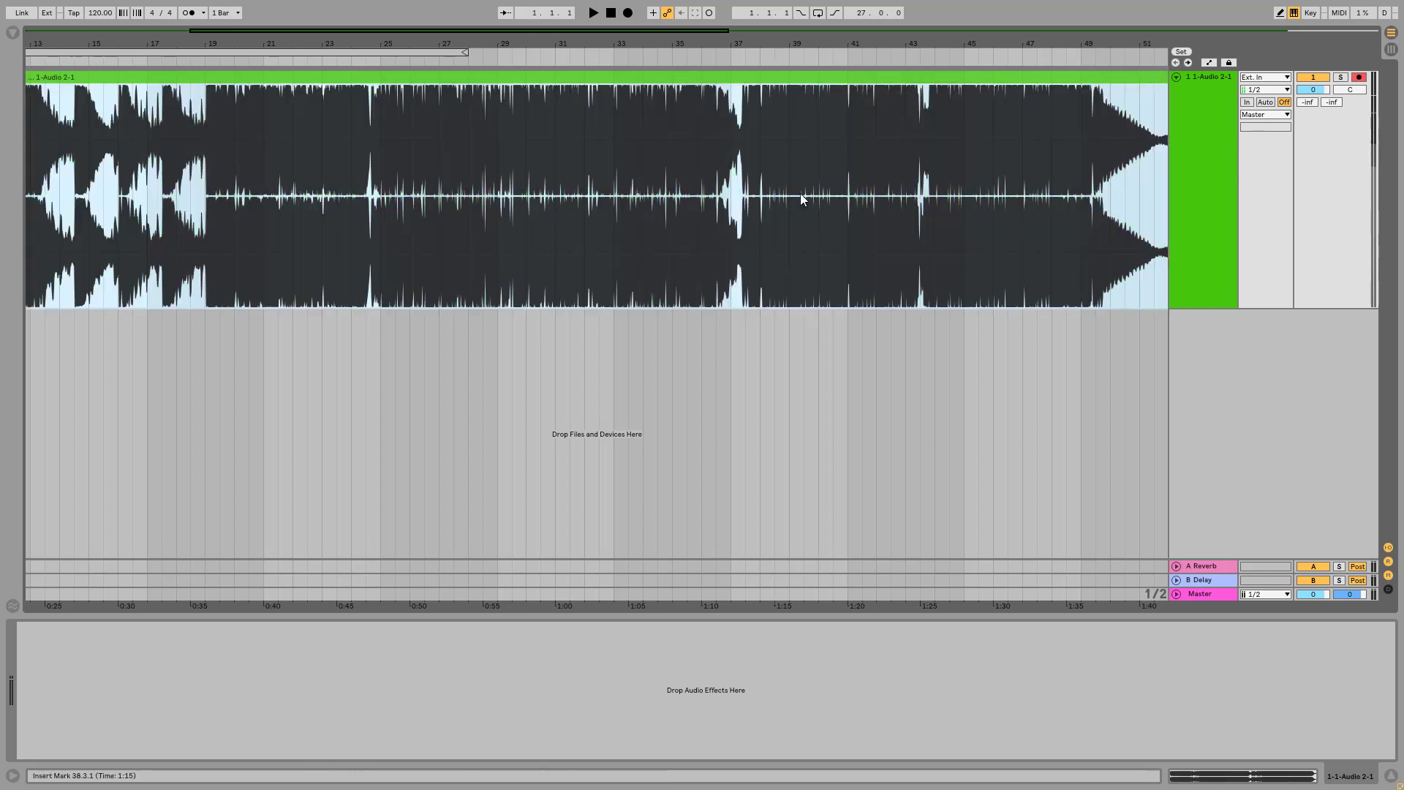
{"action": "left_click", "coordinate": [643, 192]}
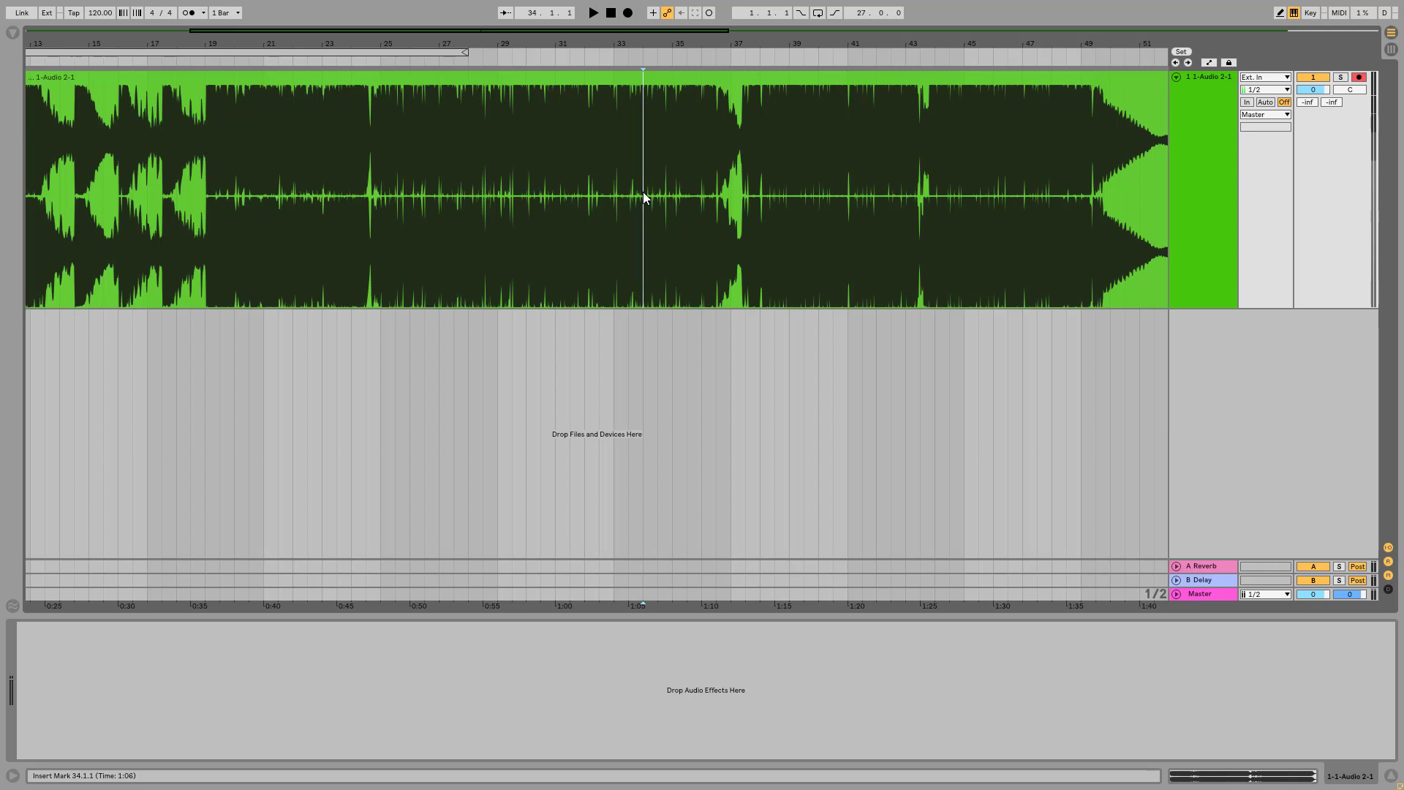
{"action": "left_click", "coordinate": [703, 201]}
{"action": "left_click", "coordinate": [764, 192]}
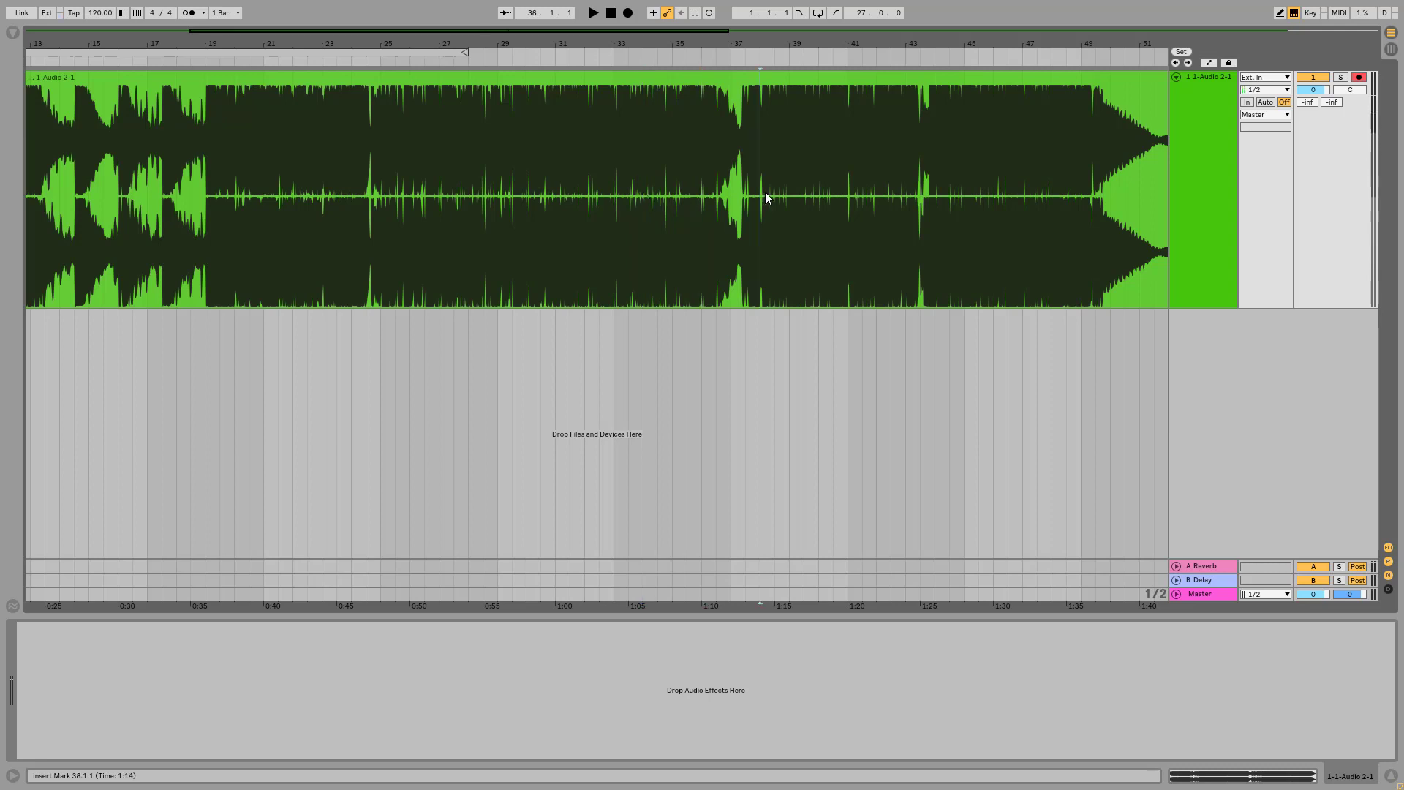
{"action": "left_click", "coordinate": [793, 190]}
{"action": "left_click", "coordinate": [797, 205]}
{"action": "key", "text": "space"}
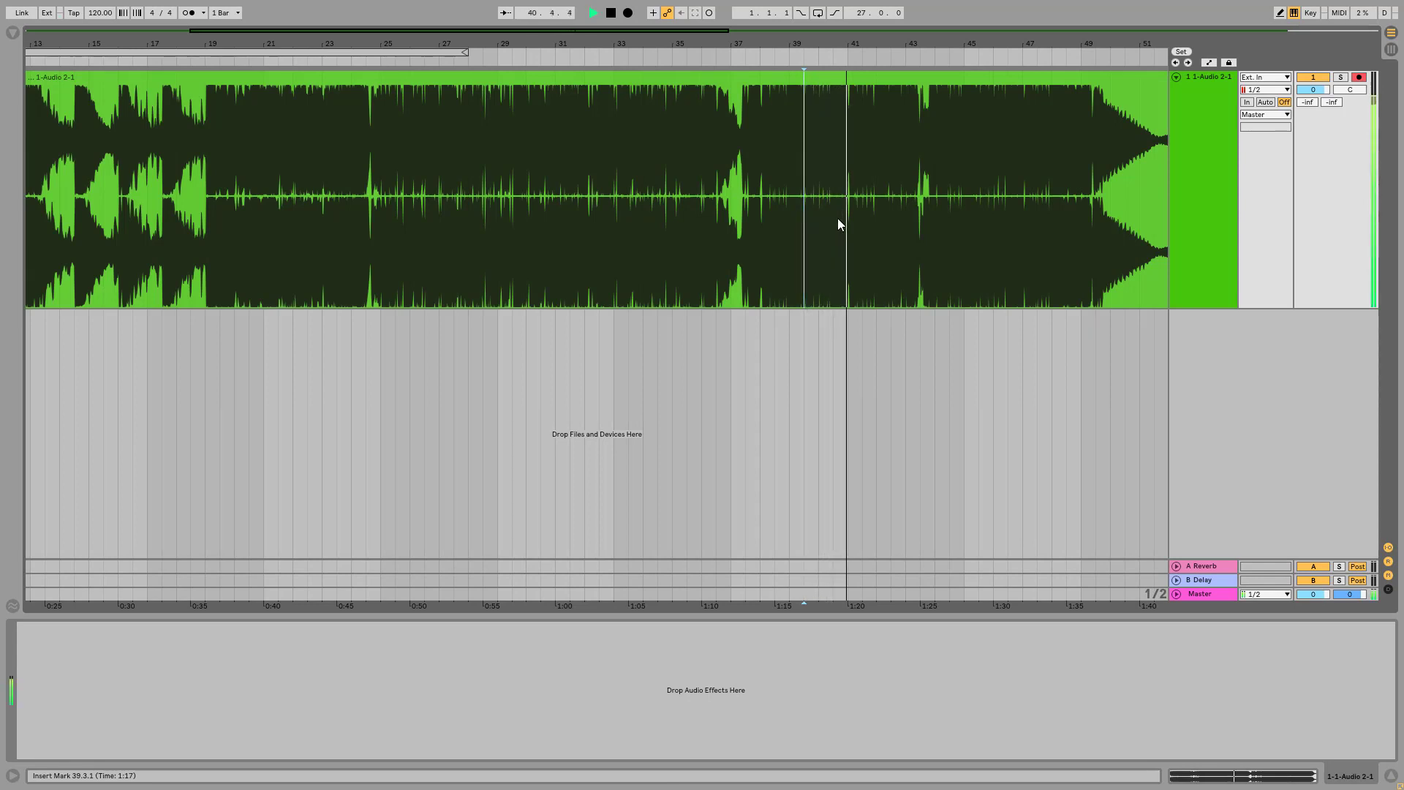
{"action": "key", "text": "space"}
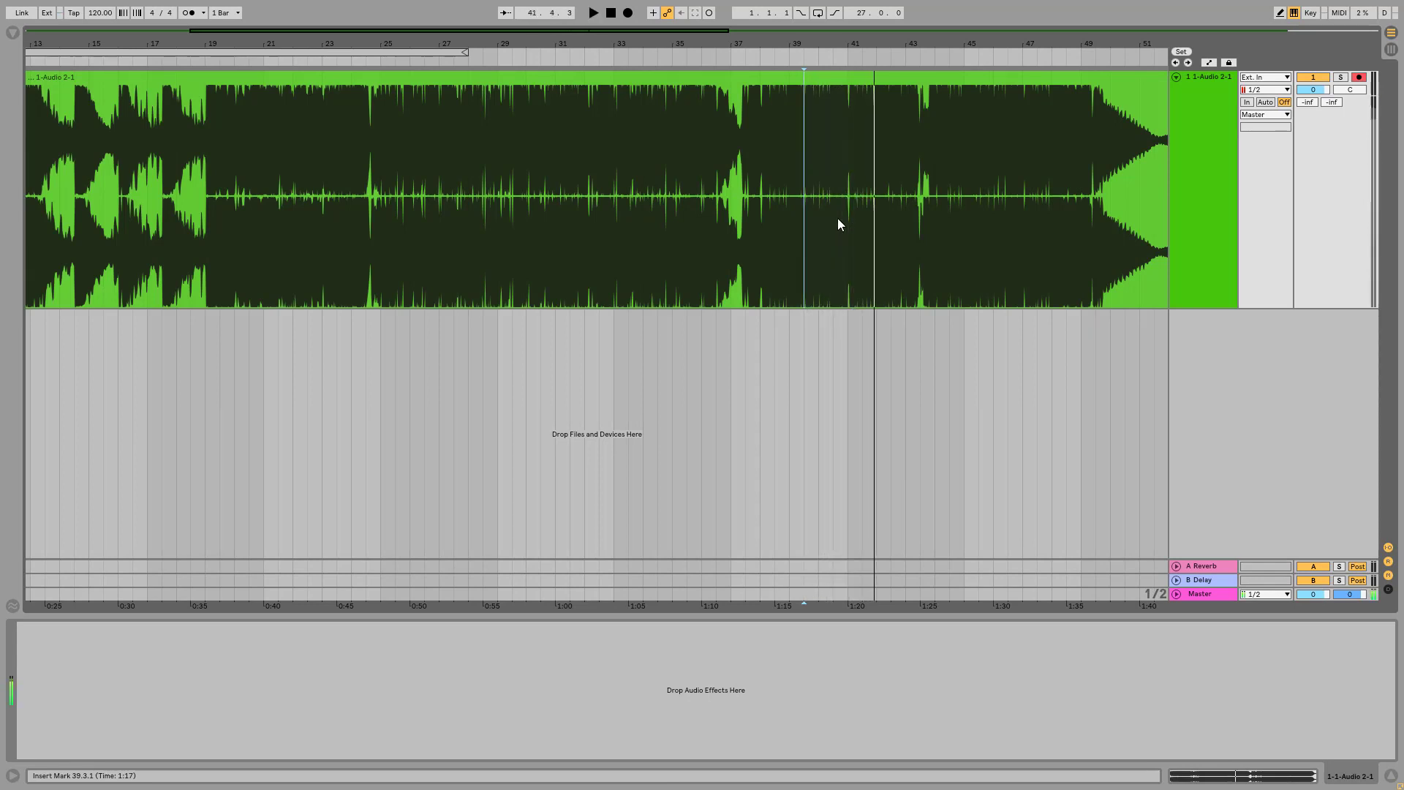
Listen to the clip from 41.1.1 and stop playback at the short waveform gap in bar 43
{"action": "left_click", "coordinate": [880, 208]}
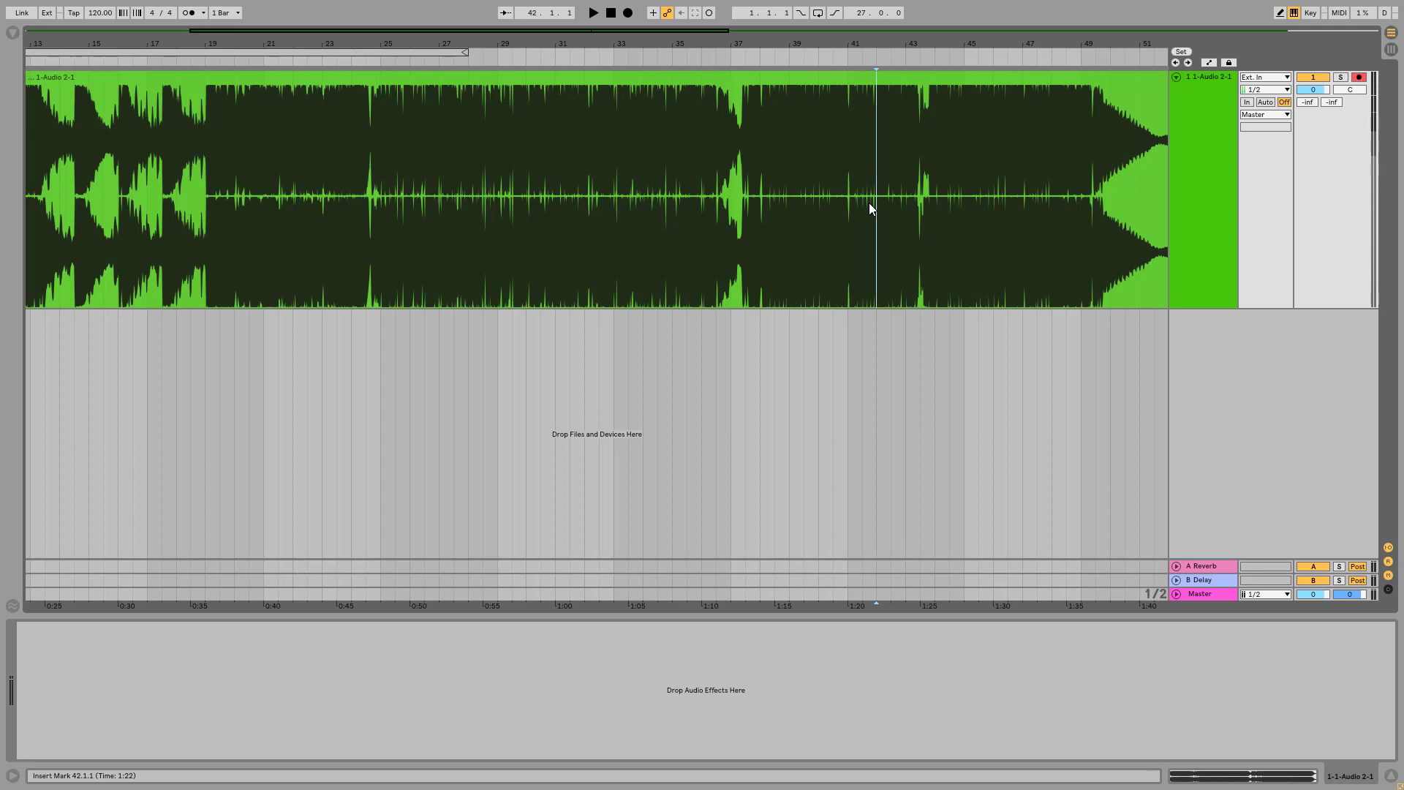
{"action": "left_click", "coordinate": [884, 209]}
{"action": "left_click_drag", "start_coordinate": [884, 208], "coordinate": [880, 201]}
{"action": "left_click", "coordinate": [892, 196]}
{"action": "left_click", "coordinate": [862, 200]}
{"action": "left_click", "coordinate": [846, 206]}
{"action": "key", "text": "space"}
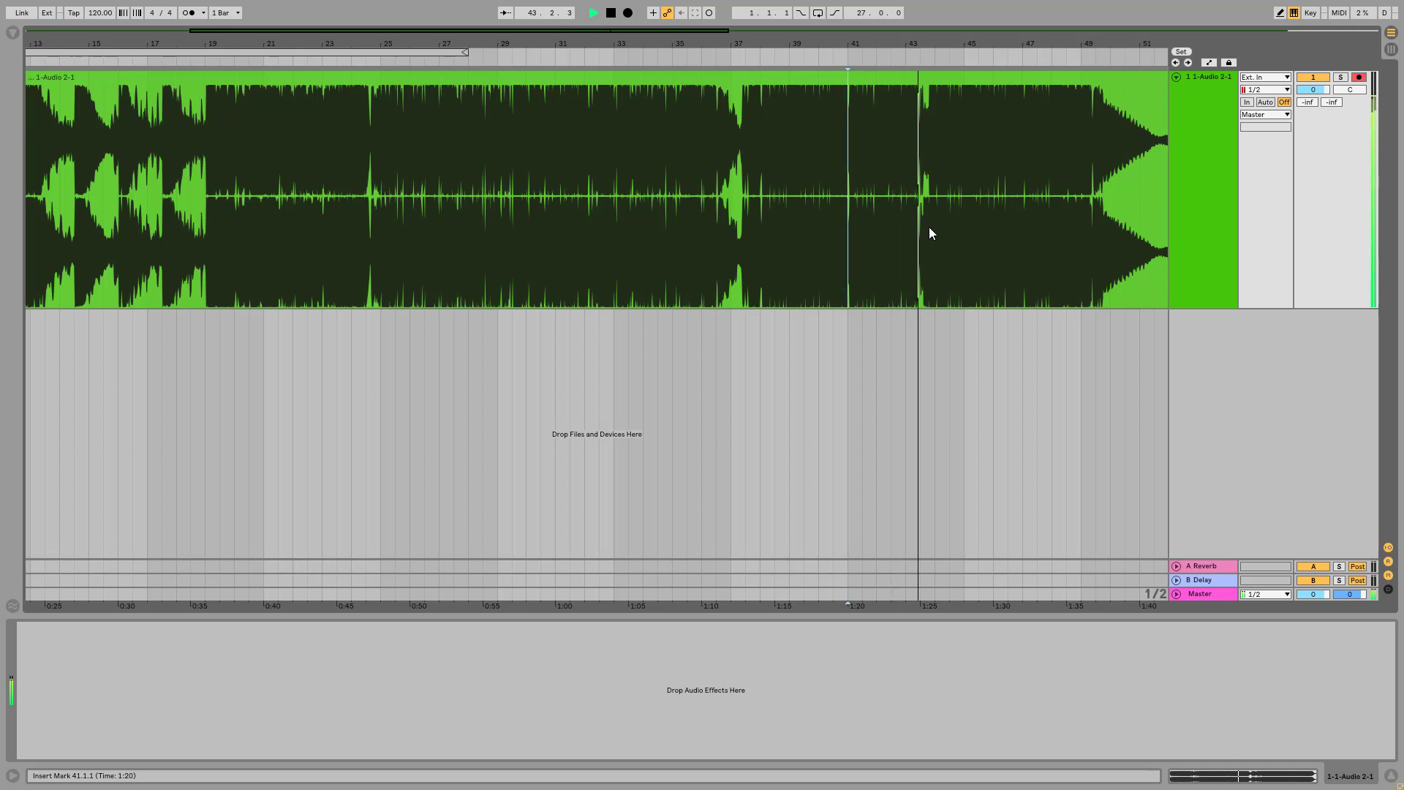
{"action": "key", "text": "space"}
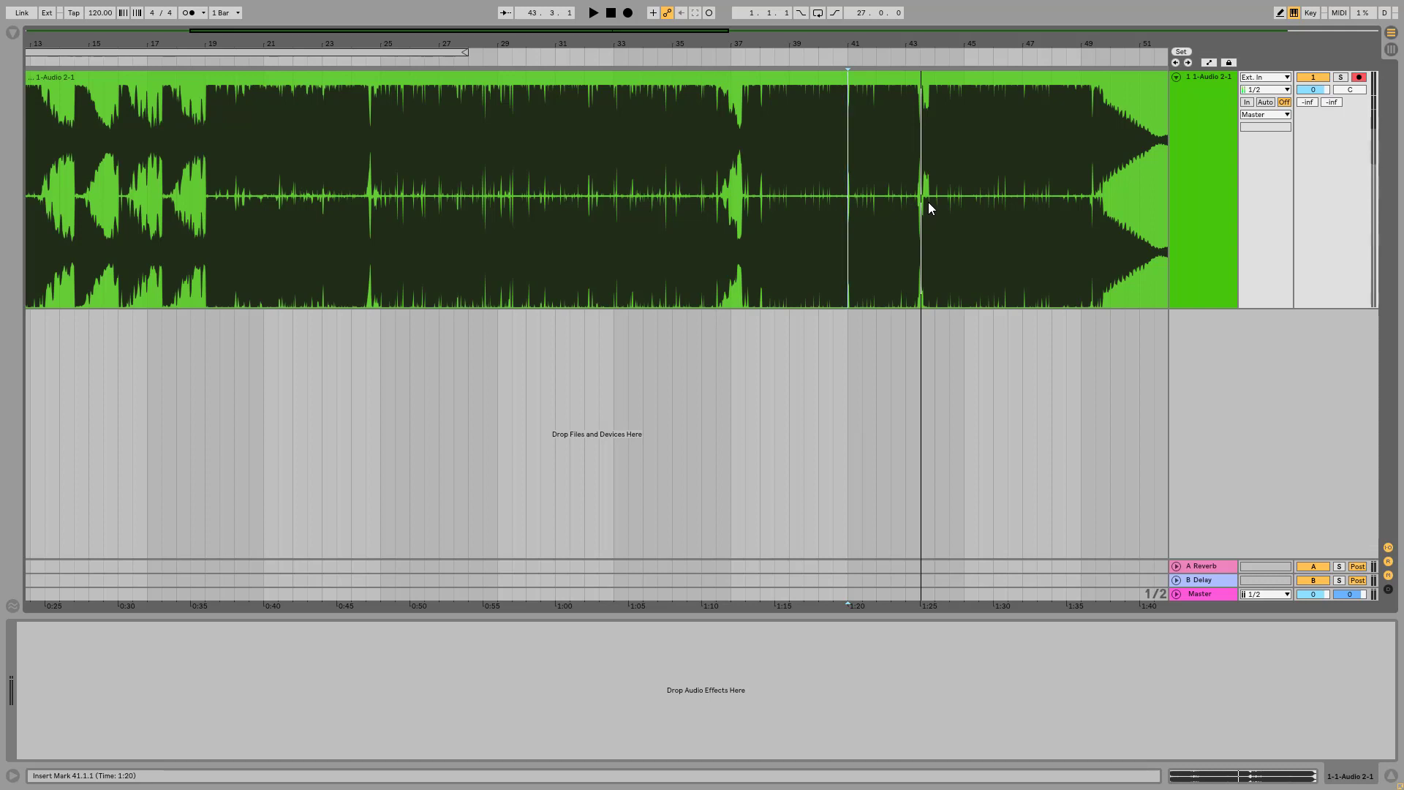
Listen again from 41.3.1 into bar 42 and move the insert marker past the gap to 45.3.1
{"action": "left_click", "coordinate": [861, 201]}
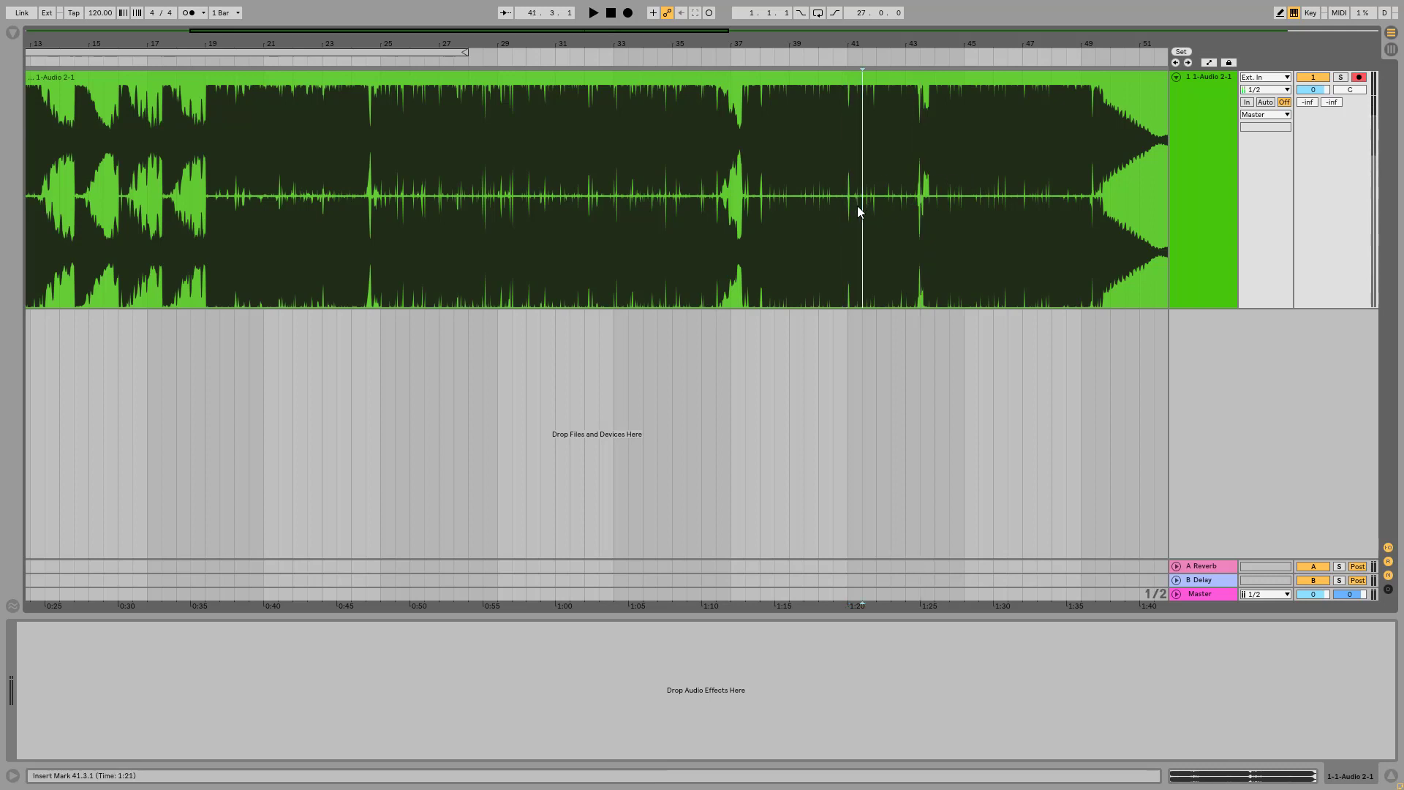
{"action": "key", "text": "space"}
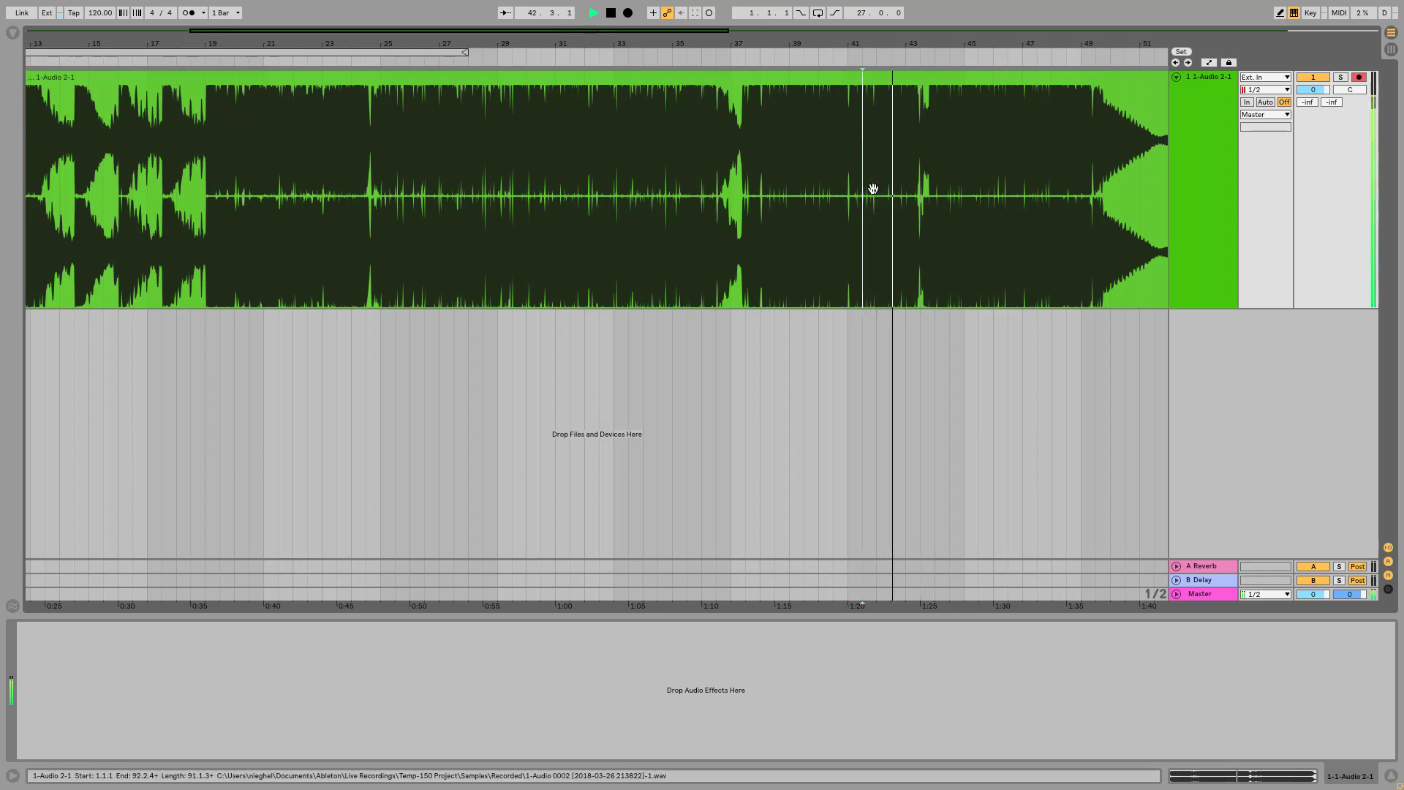
{"action": "key", "text": "space"}
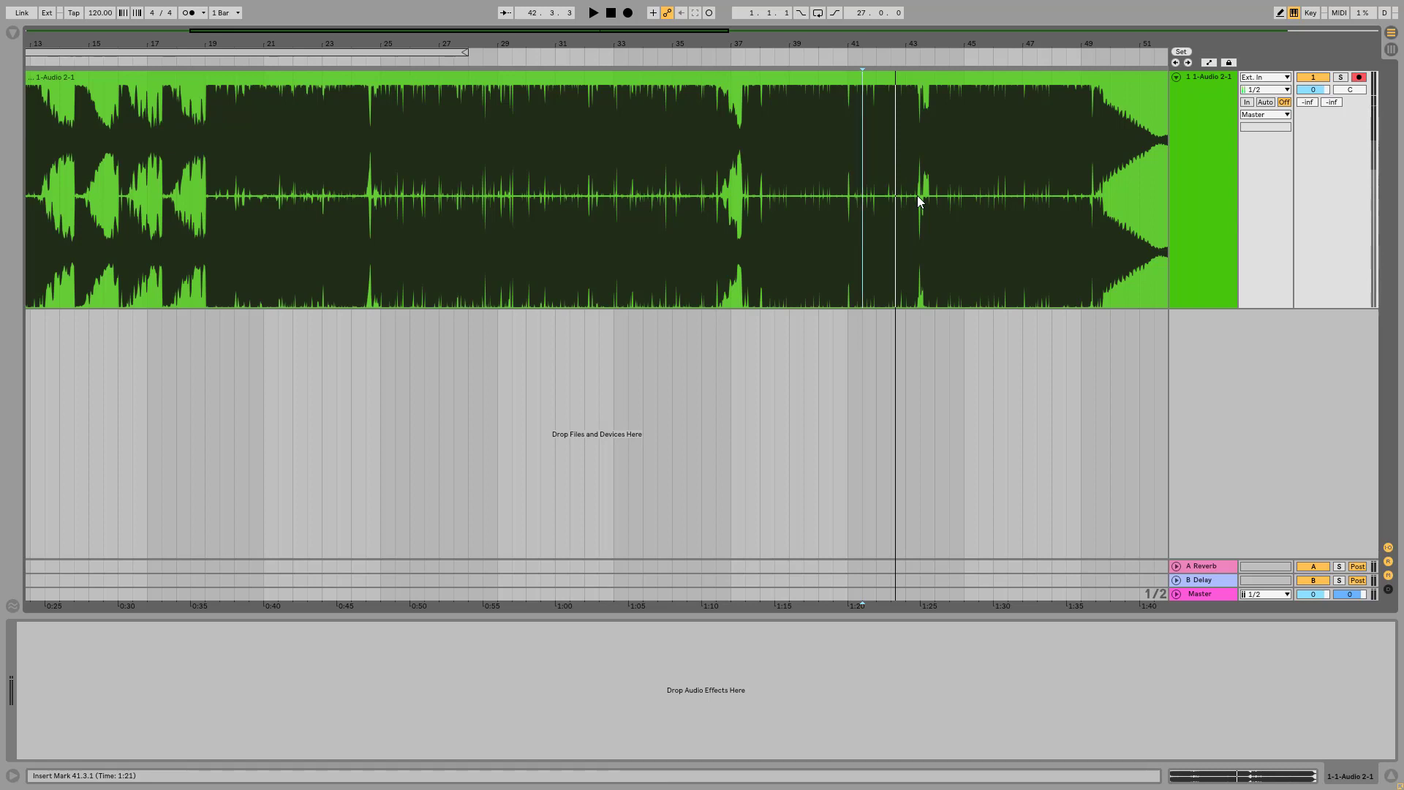
{"action": "left_click", "coordinate": [954, 208]}
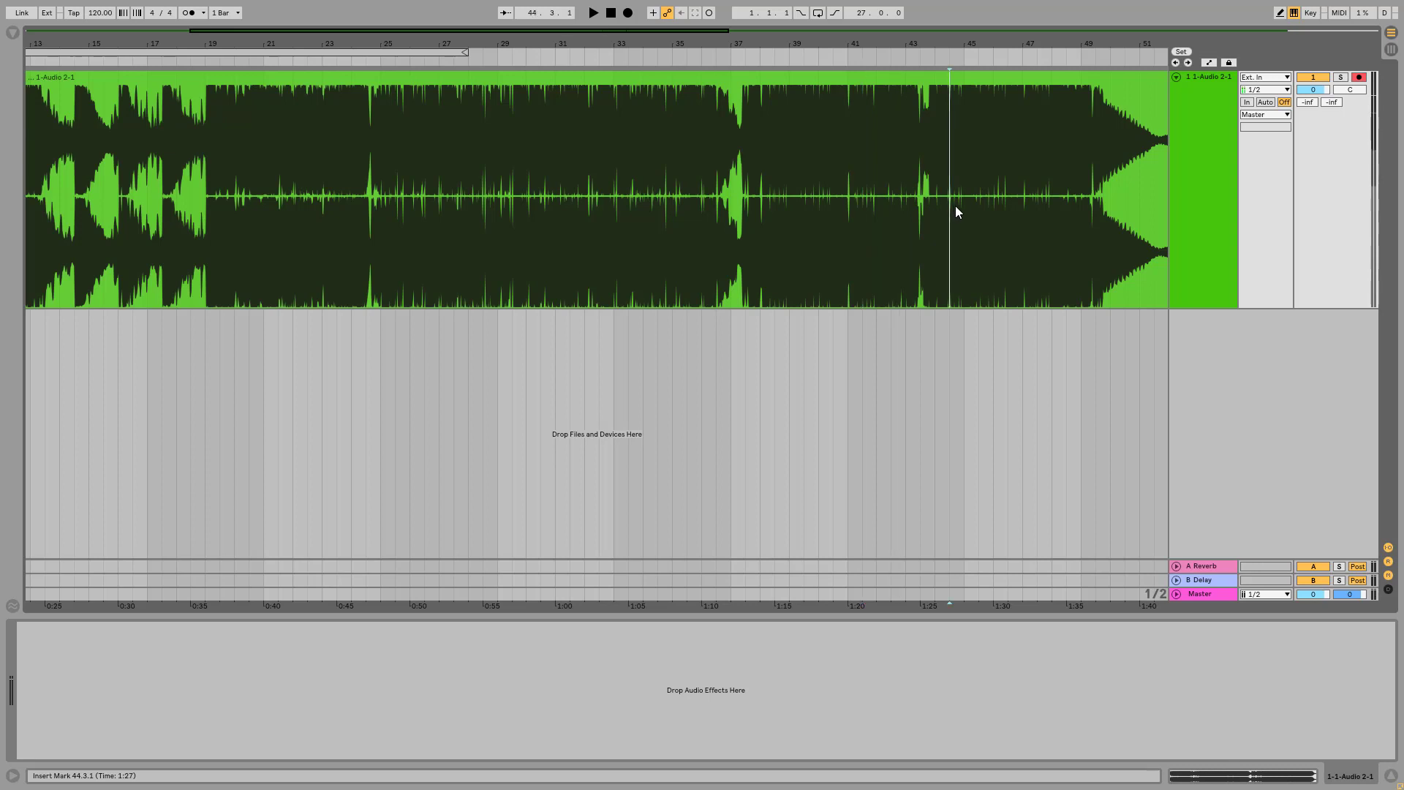
{"action": "left_click", "coordinate": [978, 206]}
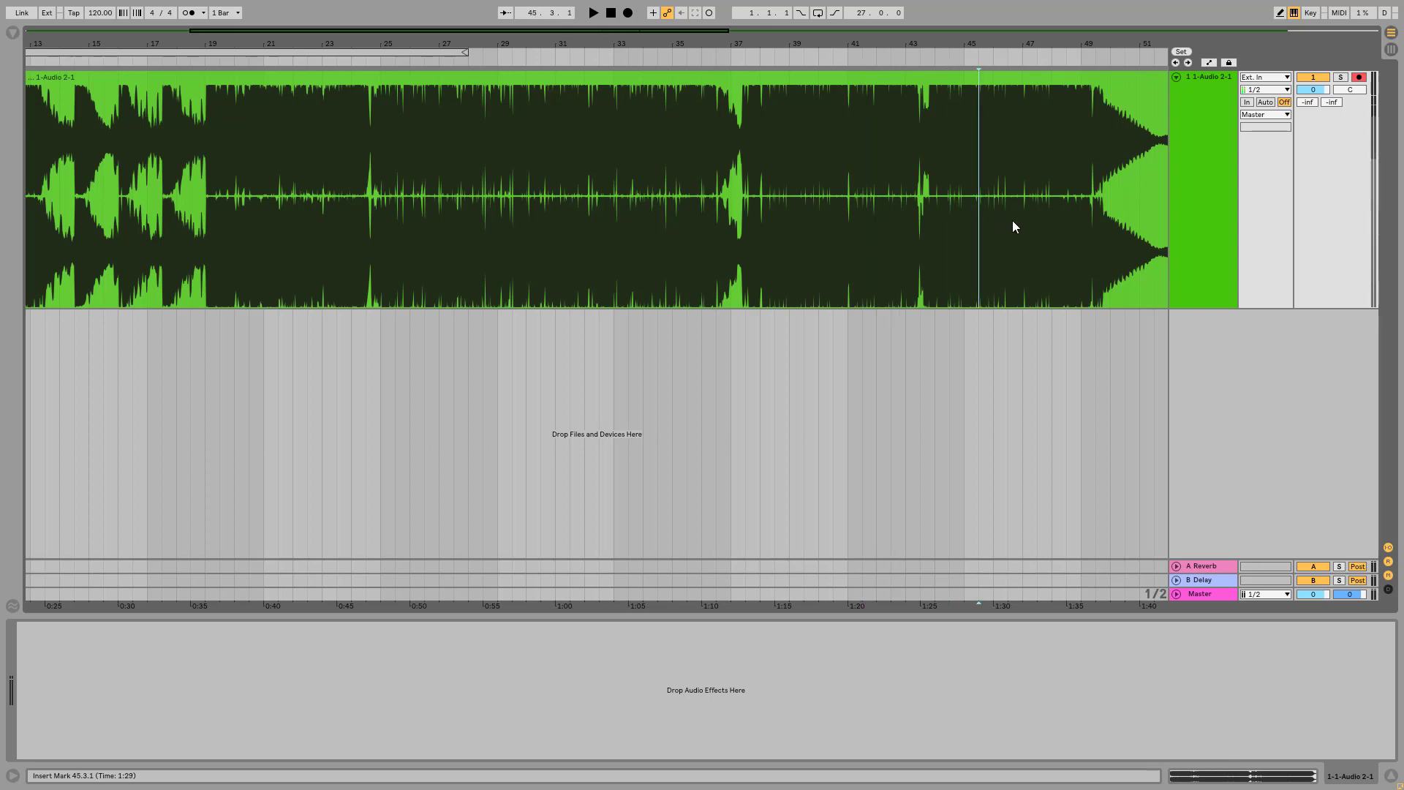
Highlight the clip's waveform from 24.3.1 to 30.3.1, listen to that range and stop playback in bar 26
{"action": "left_click", "coordinate": [805, 202]}
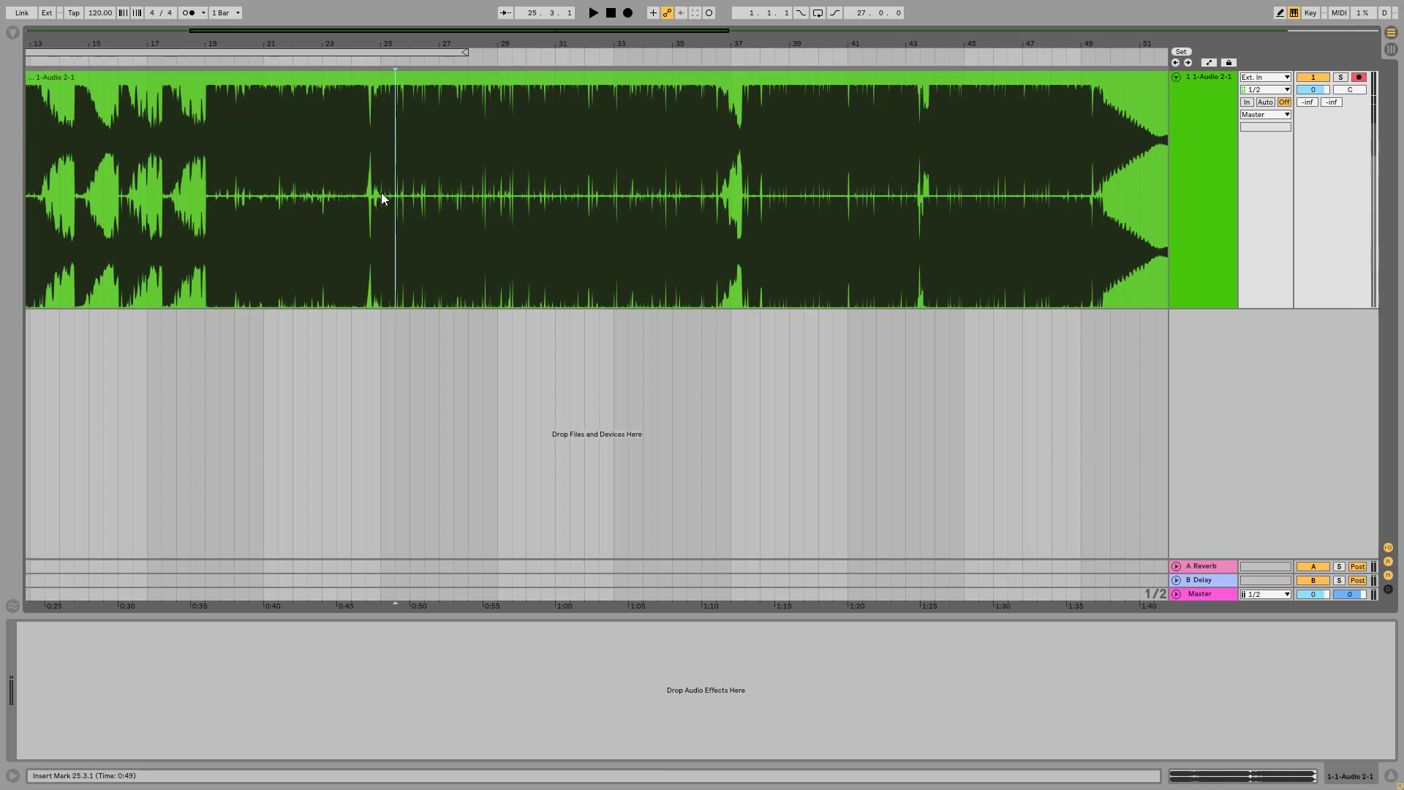
{"action": "left_click_drag", "start_coordinate": [382, 193], "coordinate": [543, 200]}
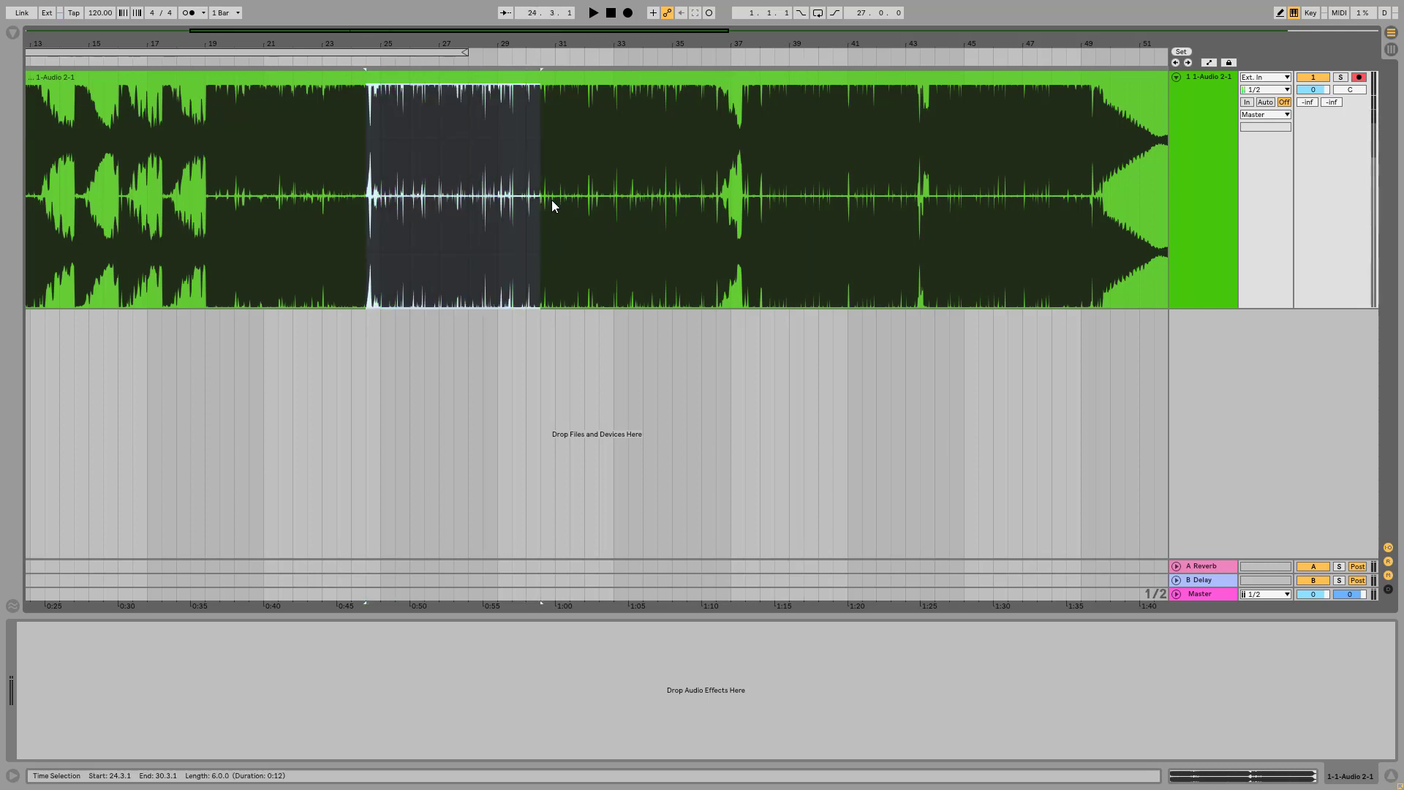
{"action": "key", "text": "space"}
{"action": "left_click_drag", "start_coordinate": [649, 43], "coordinate": [681, 40]}
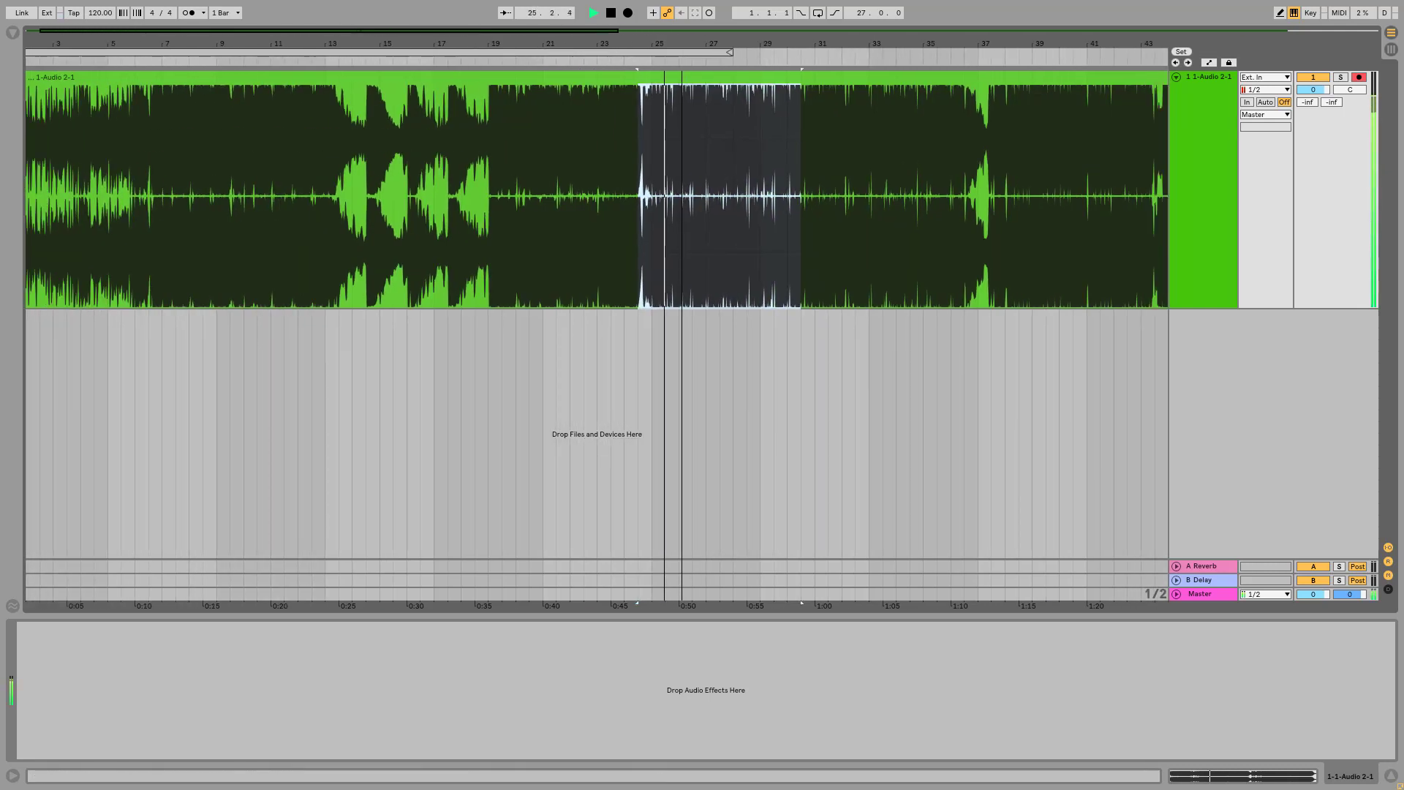
{"action": "key", "text": "space"}
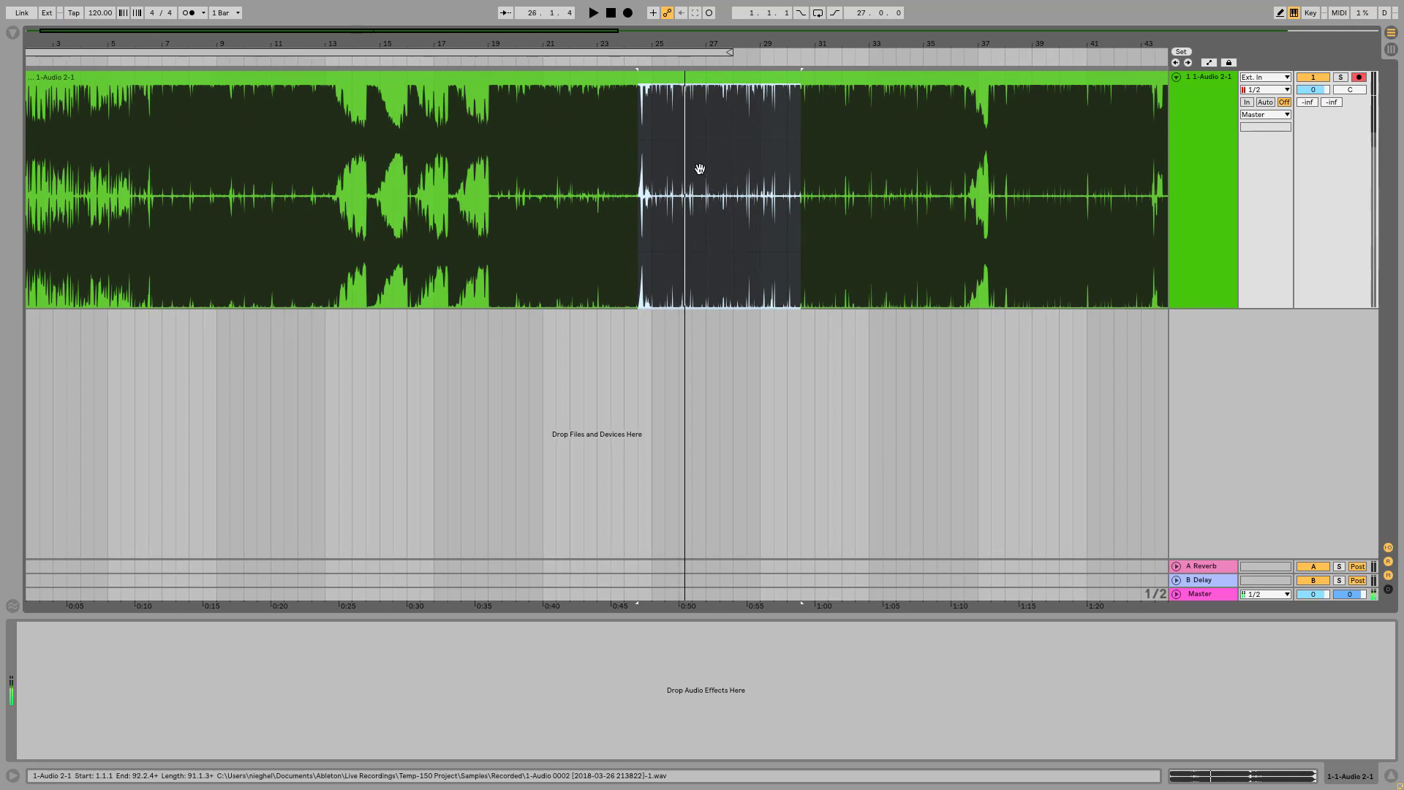
Clear the selection and listen to the clip from 25.1.1 into bar 26
{"action": "left_click", "coordinate": [647, 199]}
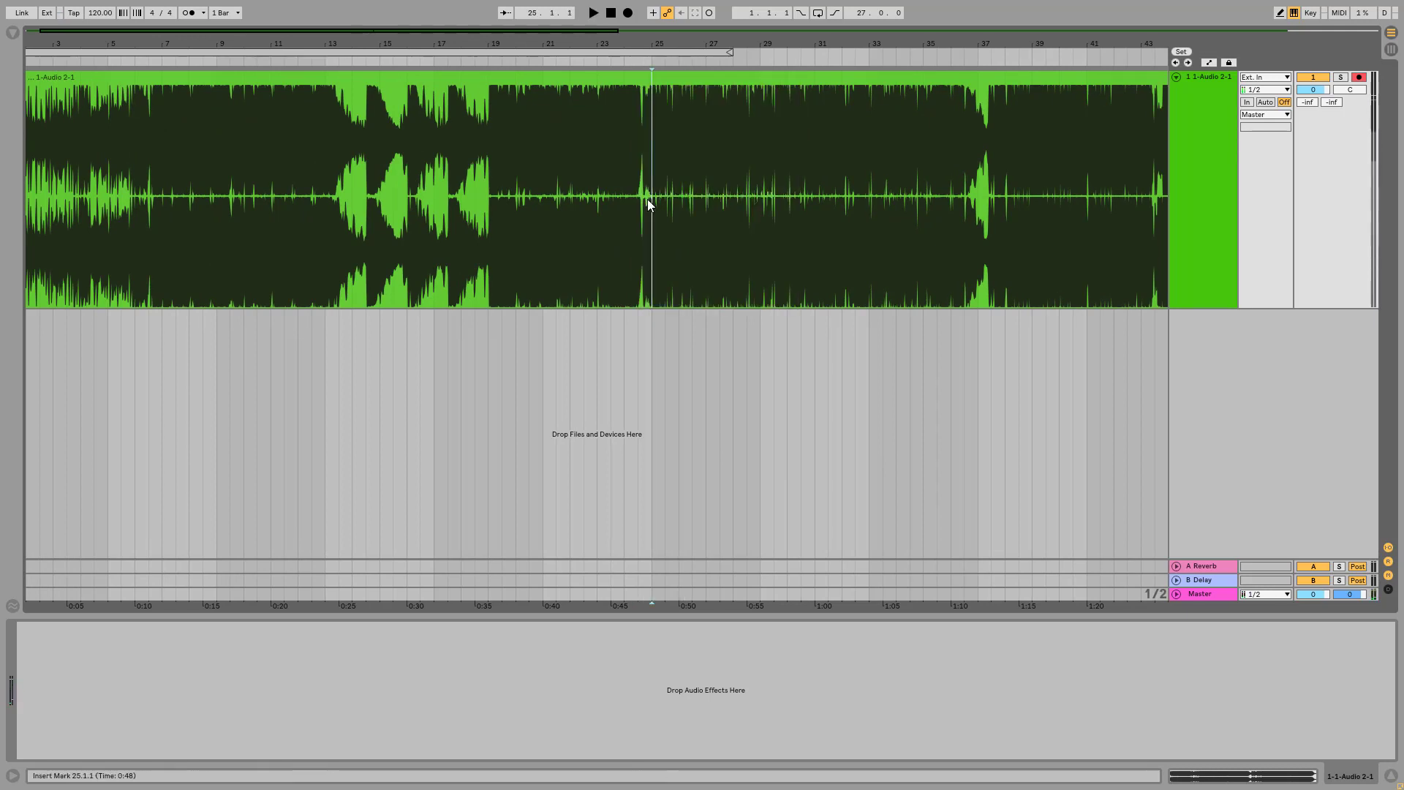
{"action": "key", "text": "space"}
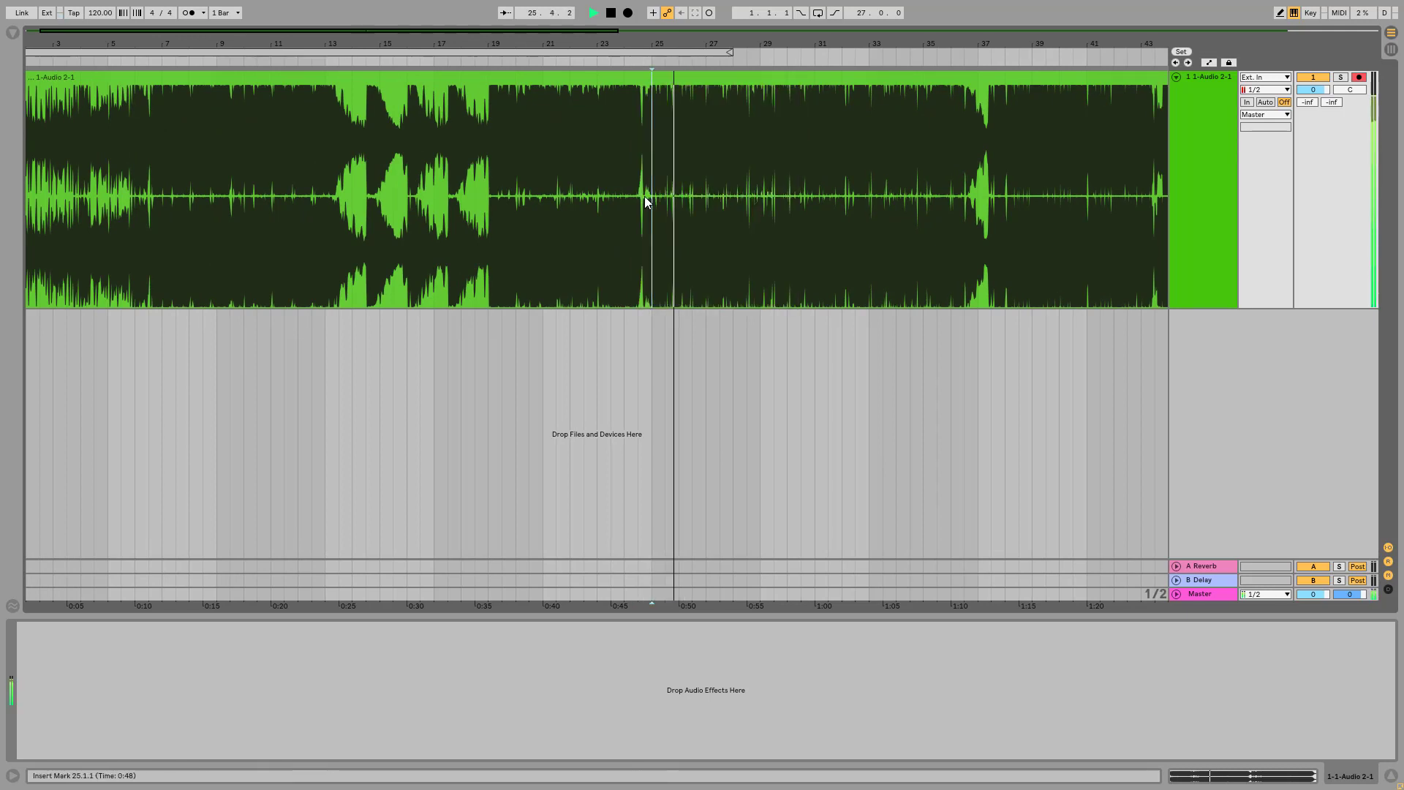
{"action": "key", "text": "space"}
Listen to the section with the repeated waveform dips from 14.1.1, then again from 14.3.1 into bar 15
{"action": "left_click_drag", "start_coordinate": [738, 44], "coordinate": [335, 56]}
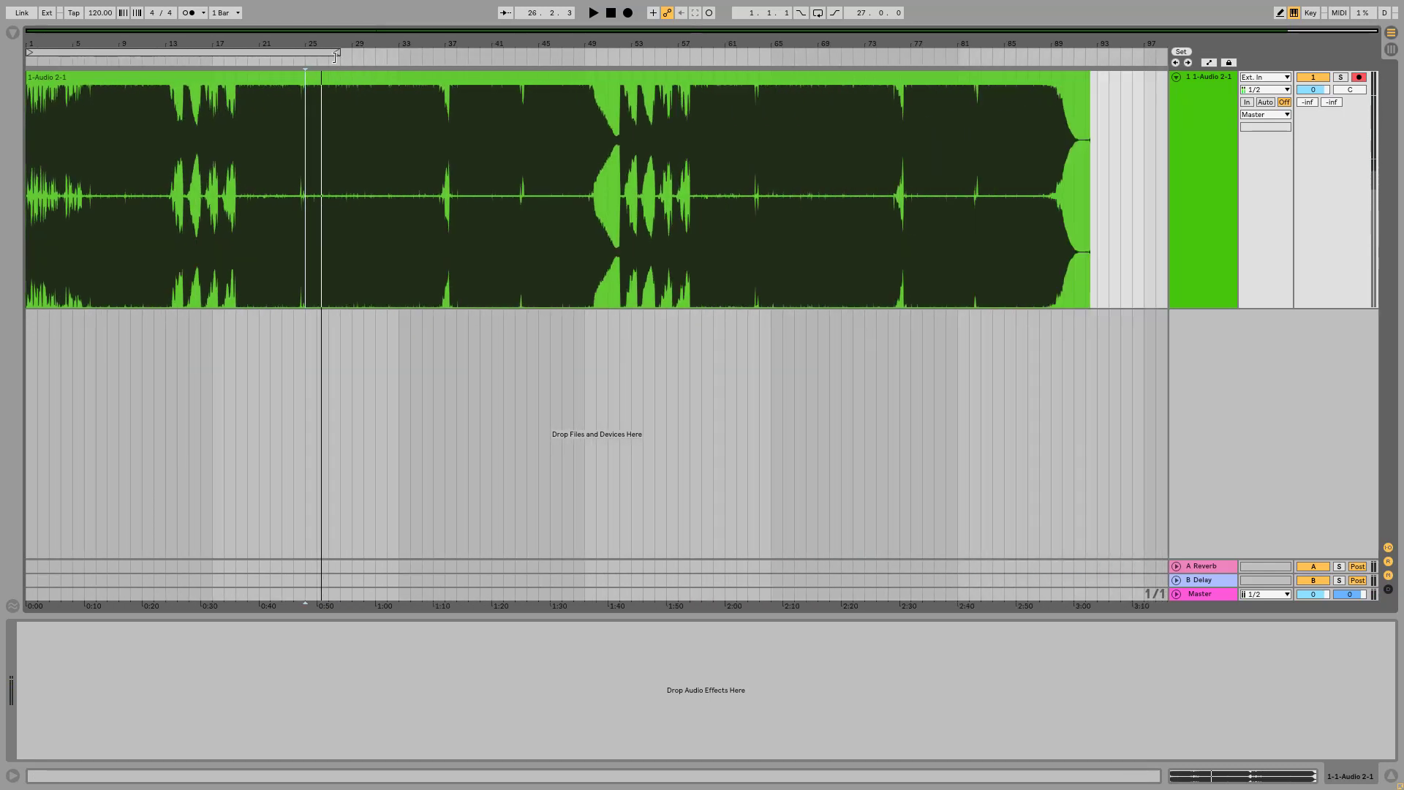
{"action": "left_click", "coordinate": [177, 190]}
{"action": "key", "text": "space"}
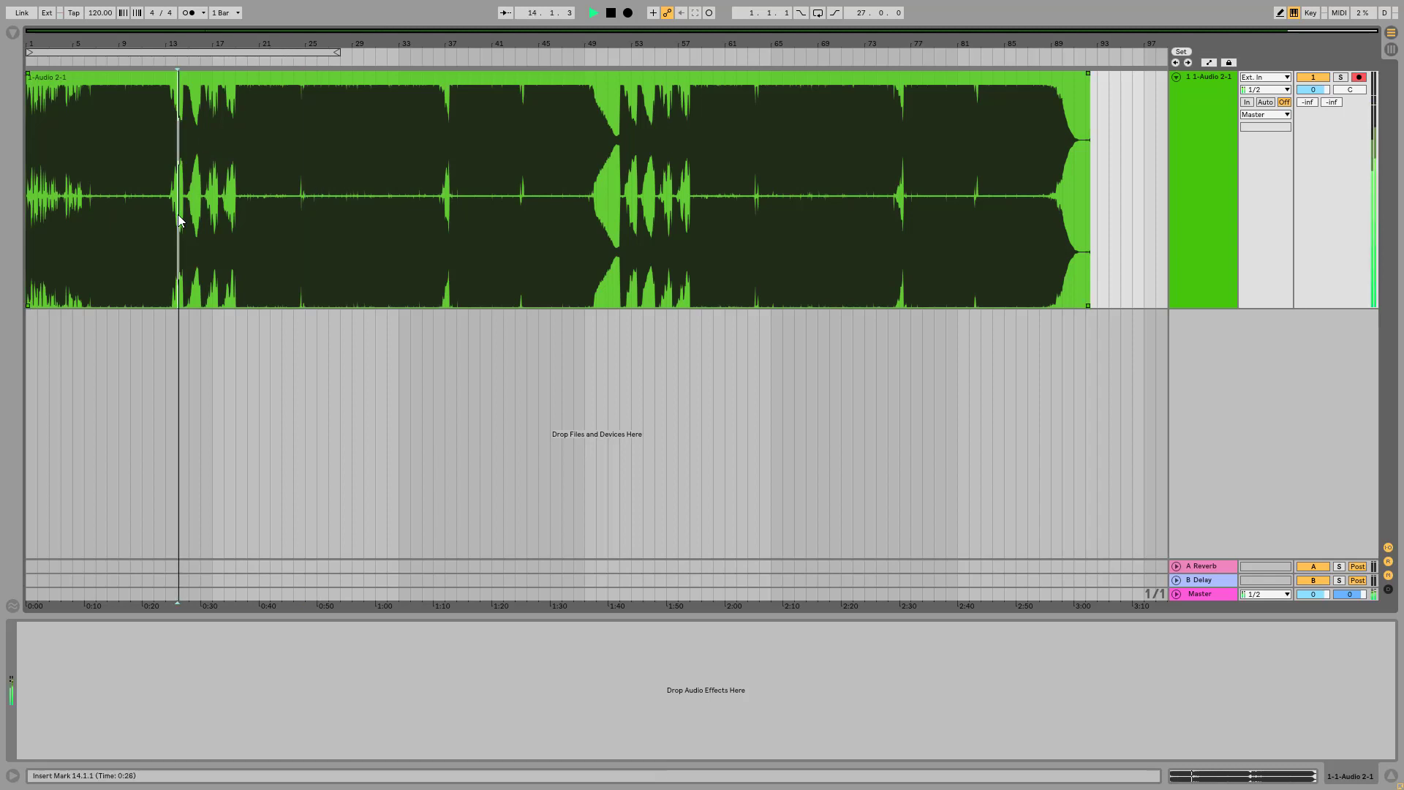
{"action": "key", "text": "plus"}
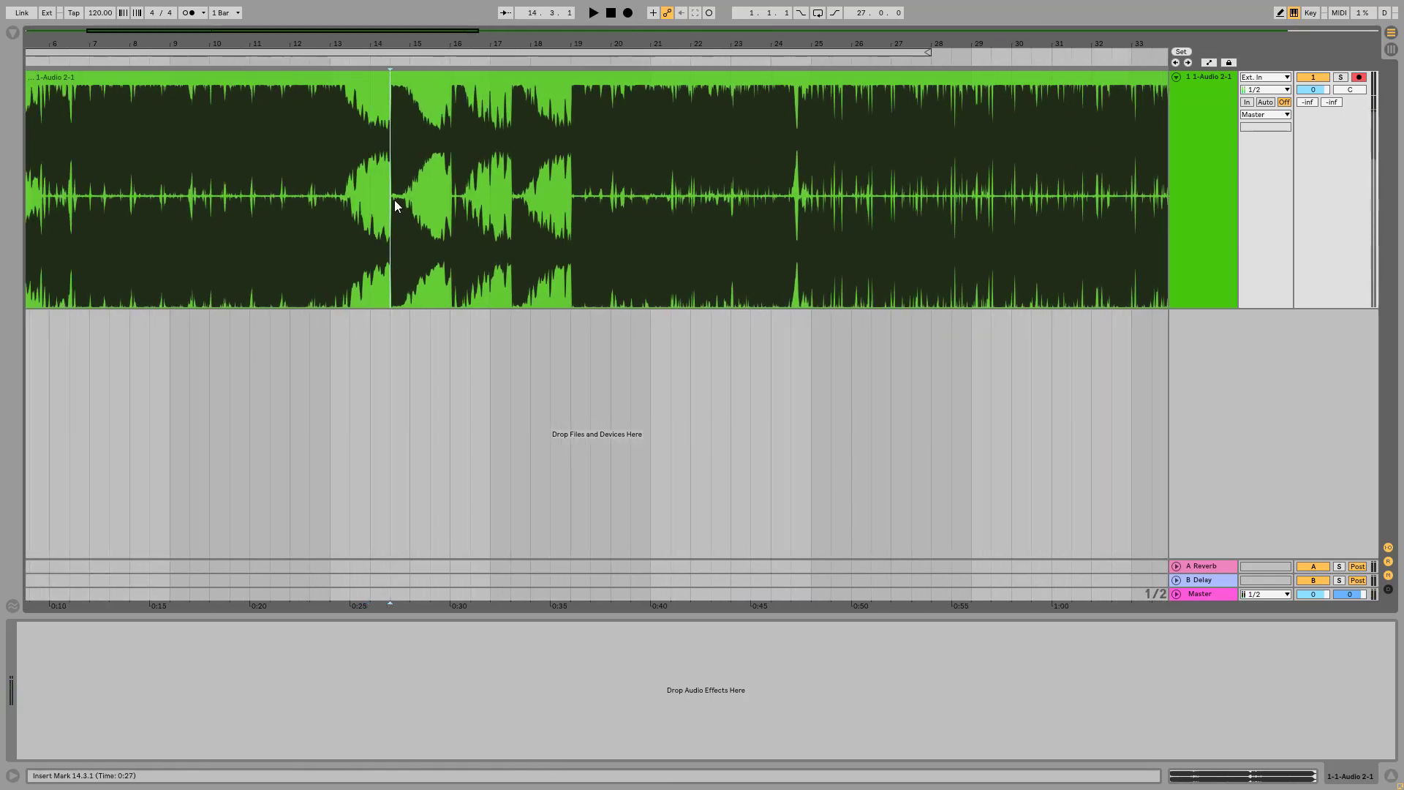
{"action": "key", "text": "space"}
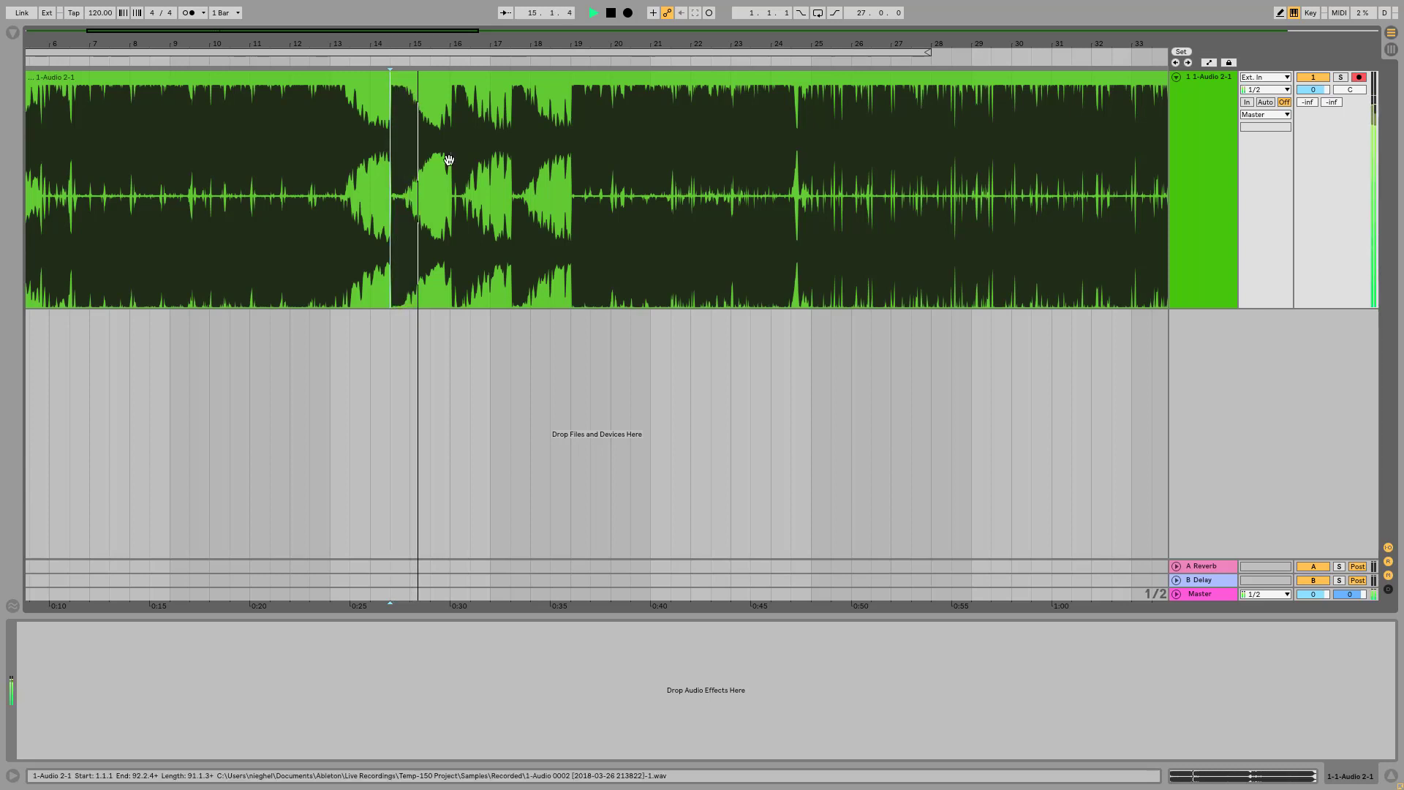
Listen to the clip from 16.1.1 into bar 18, then stop playback with the insert marker at 4.3.1
{"action": "left_click", "coordinate": [452, 203]}
{"action": "key", "text": "space"}
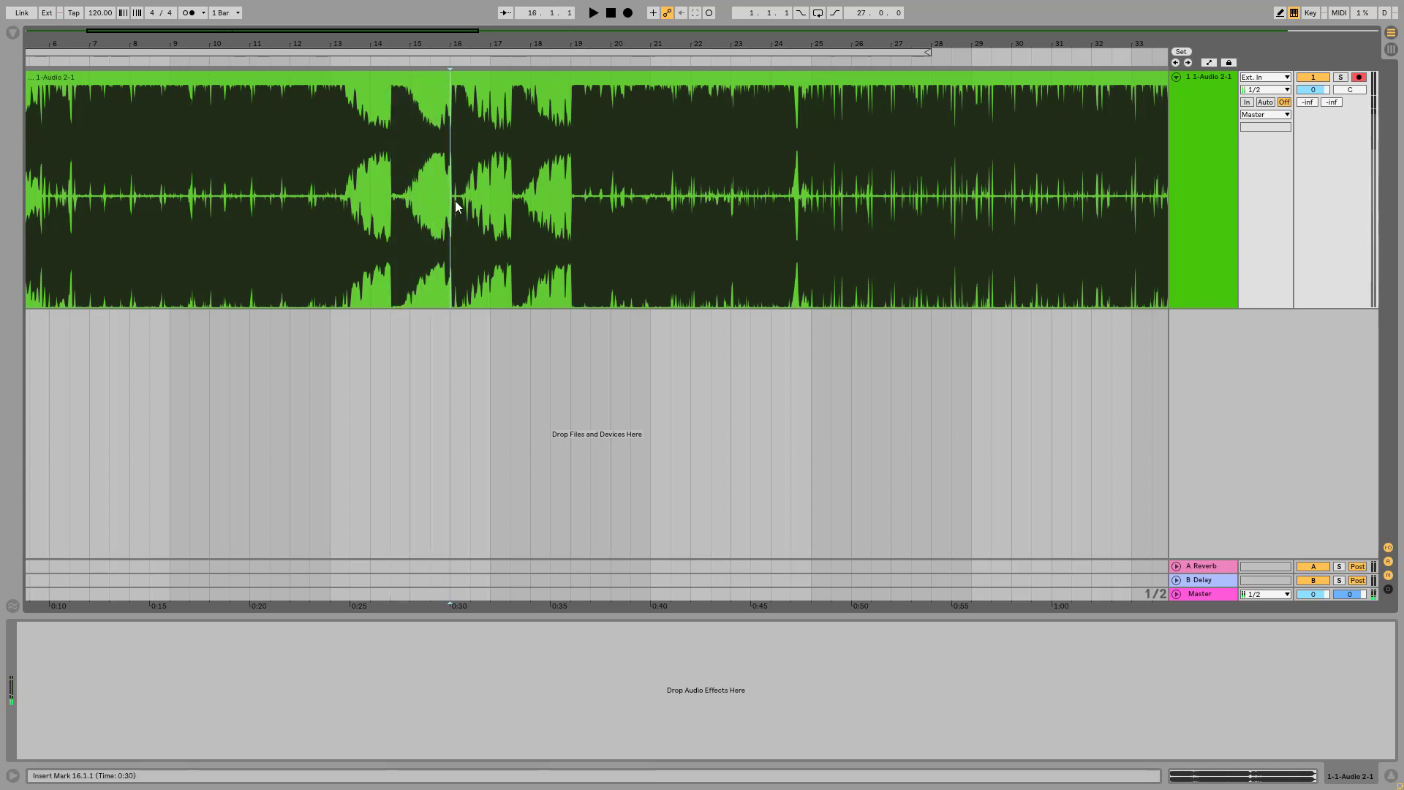
{"action": "key", "text": "space"}
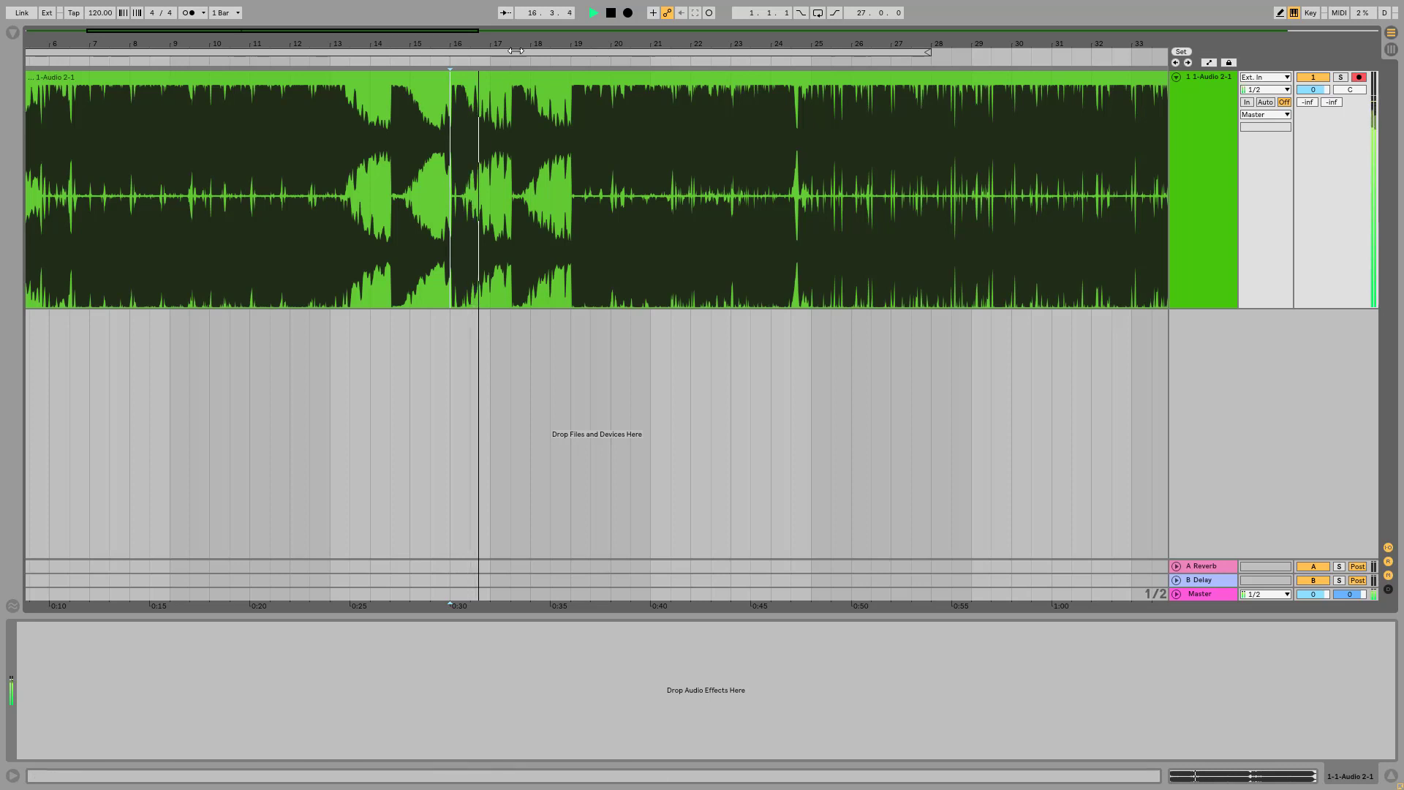
{"action": "left_click_drag", "start_coordinate": [516, 51], "coordinate": [618, 41]}
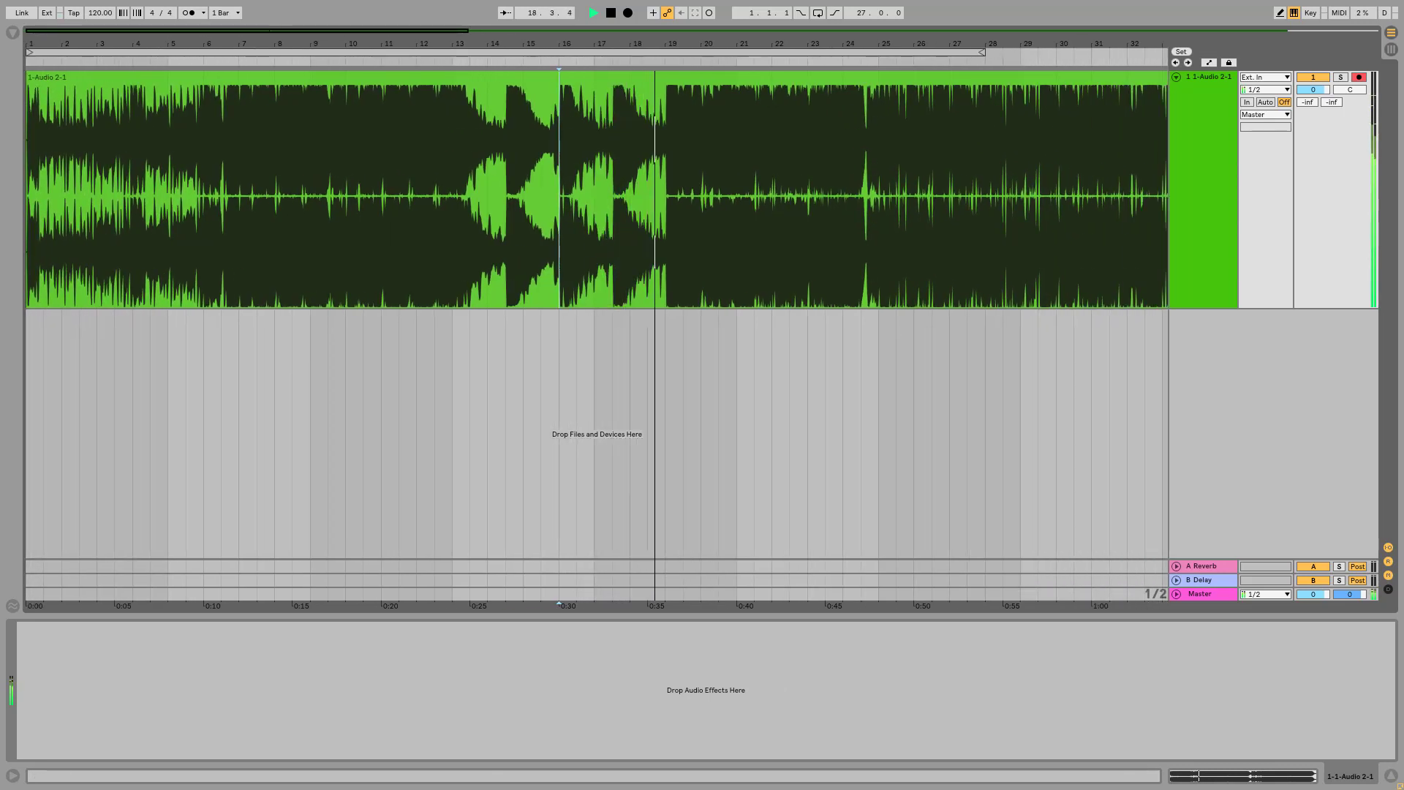
{"action": "left_click", "coordinate": [150, 196]}
{"action": "key", "text": "space"}
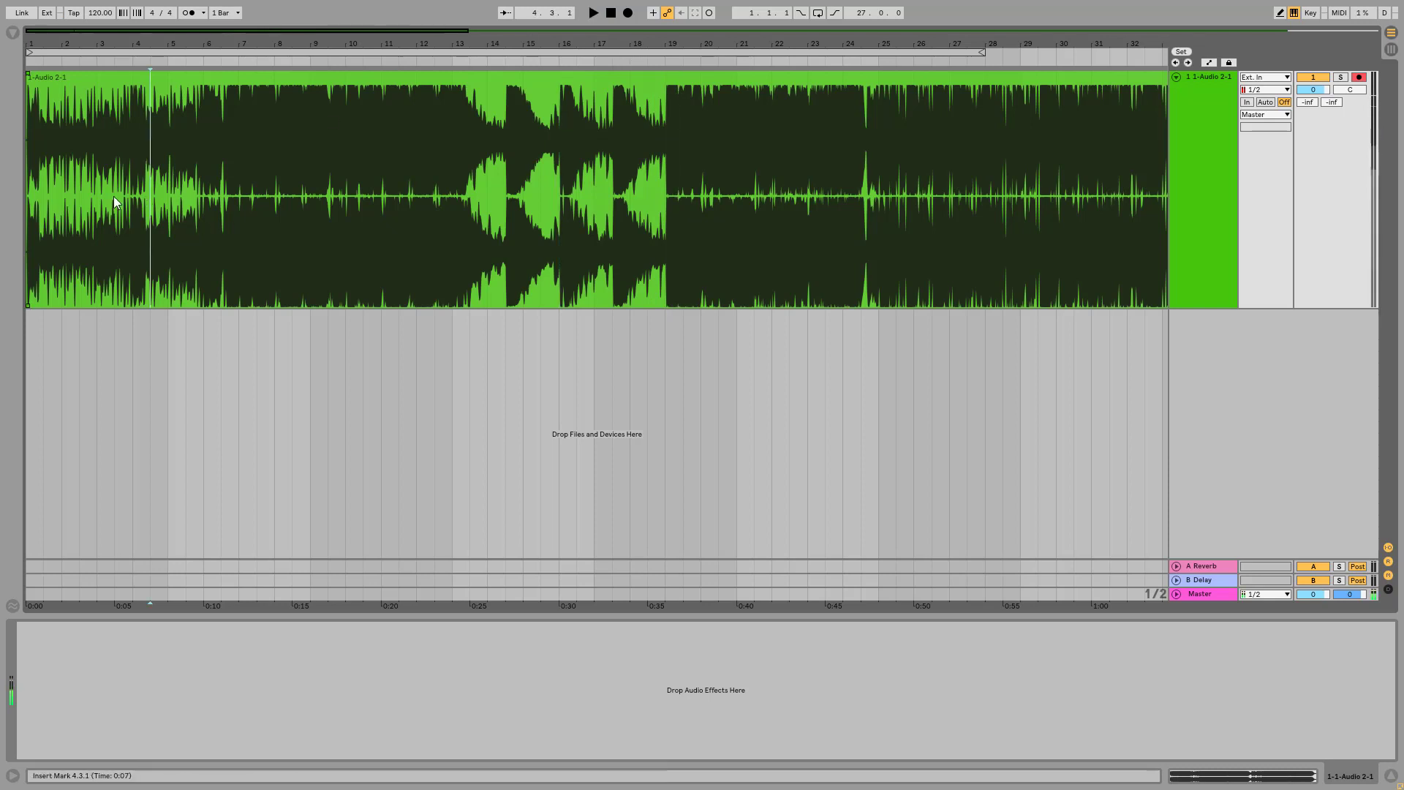
Place the insert marker in the spiky opening bars and start listening from 2.1.1
{"action": "left_click", "coordinate": [94, 195]}
{"action": "left_click", "coordinate": [30, 194]}
{"action": "left_click", "coordinate": [61, 191]}
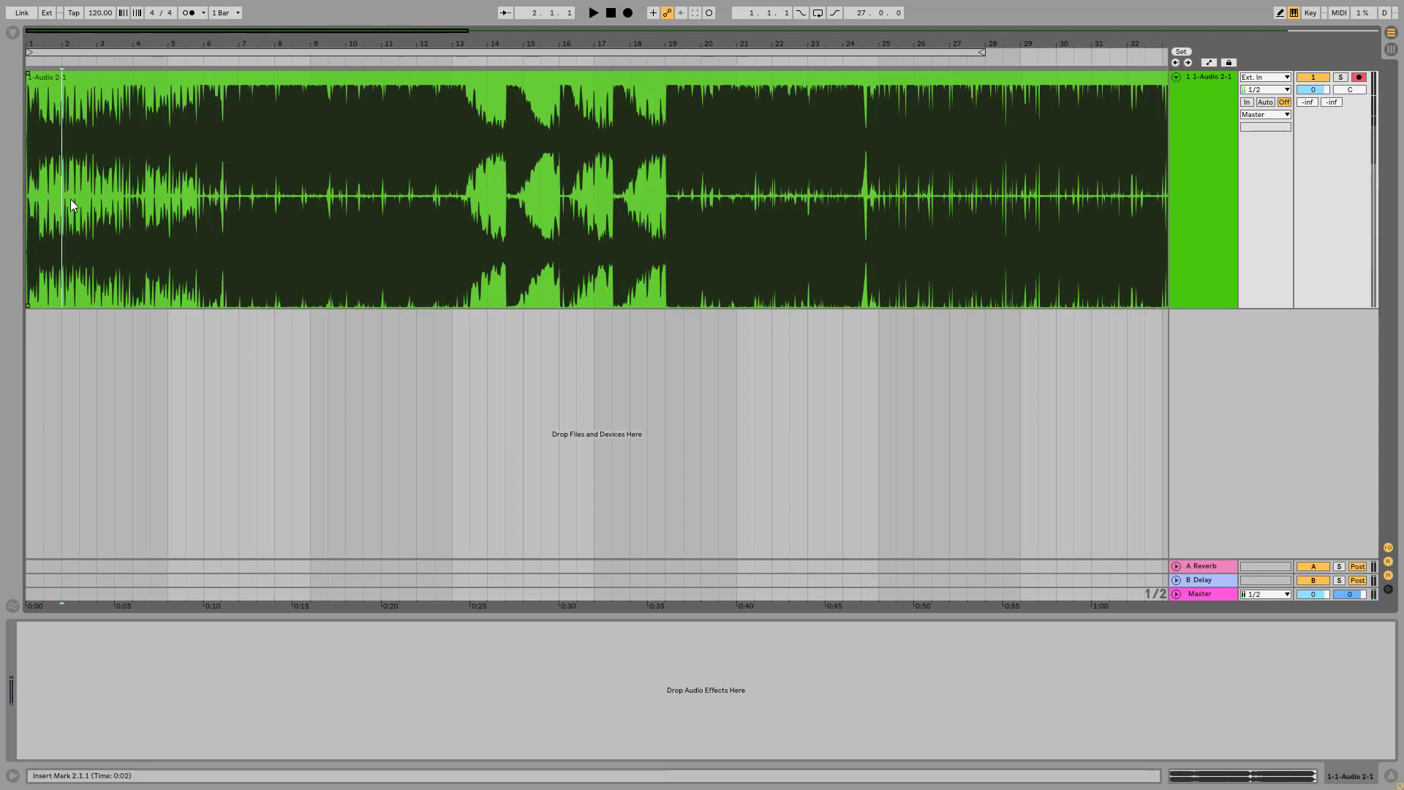
{"action": "key", "text": "space"}
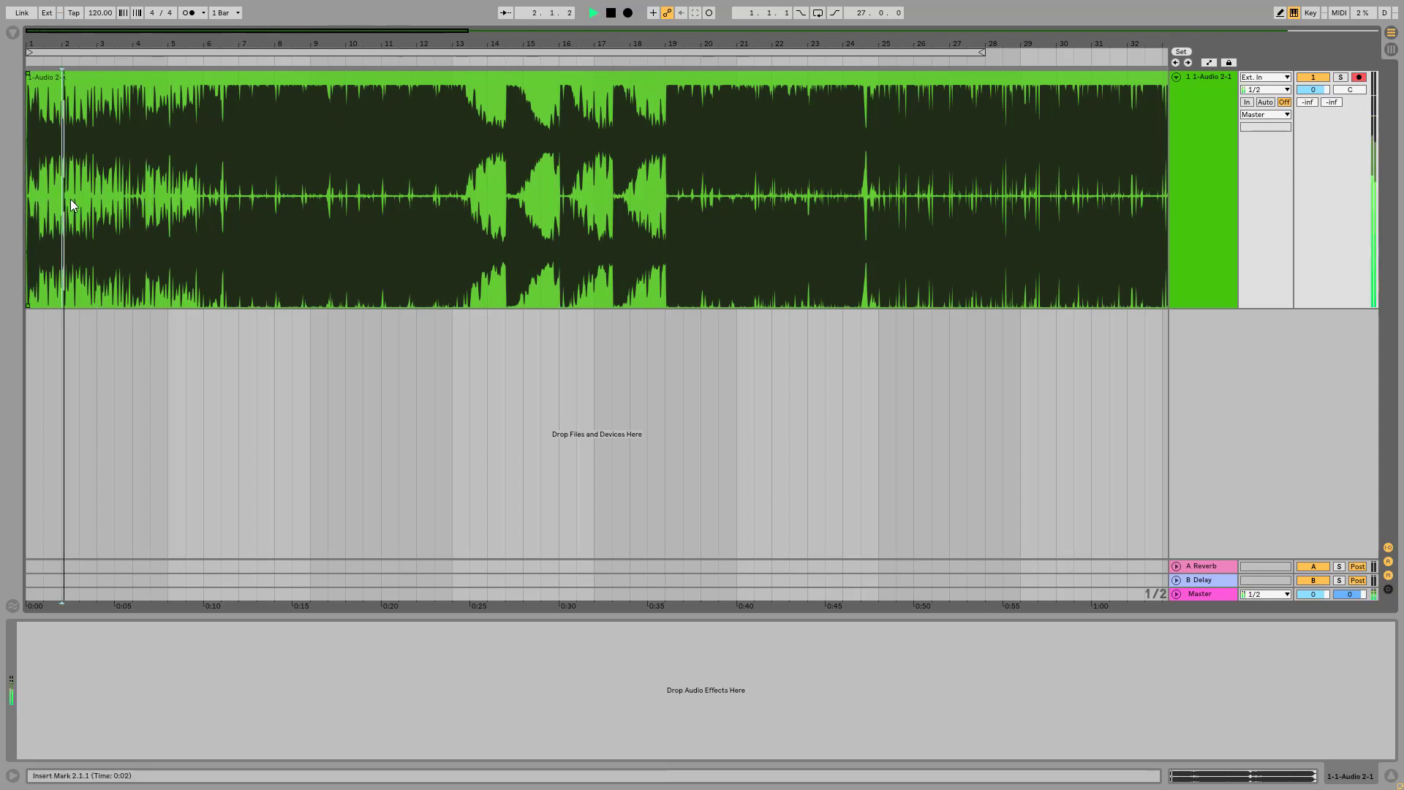
Listen once more from 16.1.1 and stop playback in bar 16 with the whole clip in view
{"action": "left_click", "coordinate": [581, 209]}
{"action": "key", "text": "minus"}
{"action": "key", "text": "space"}
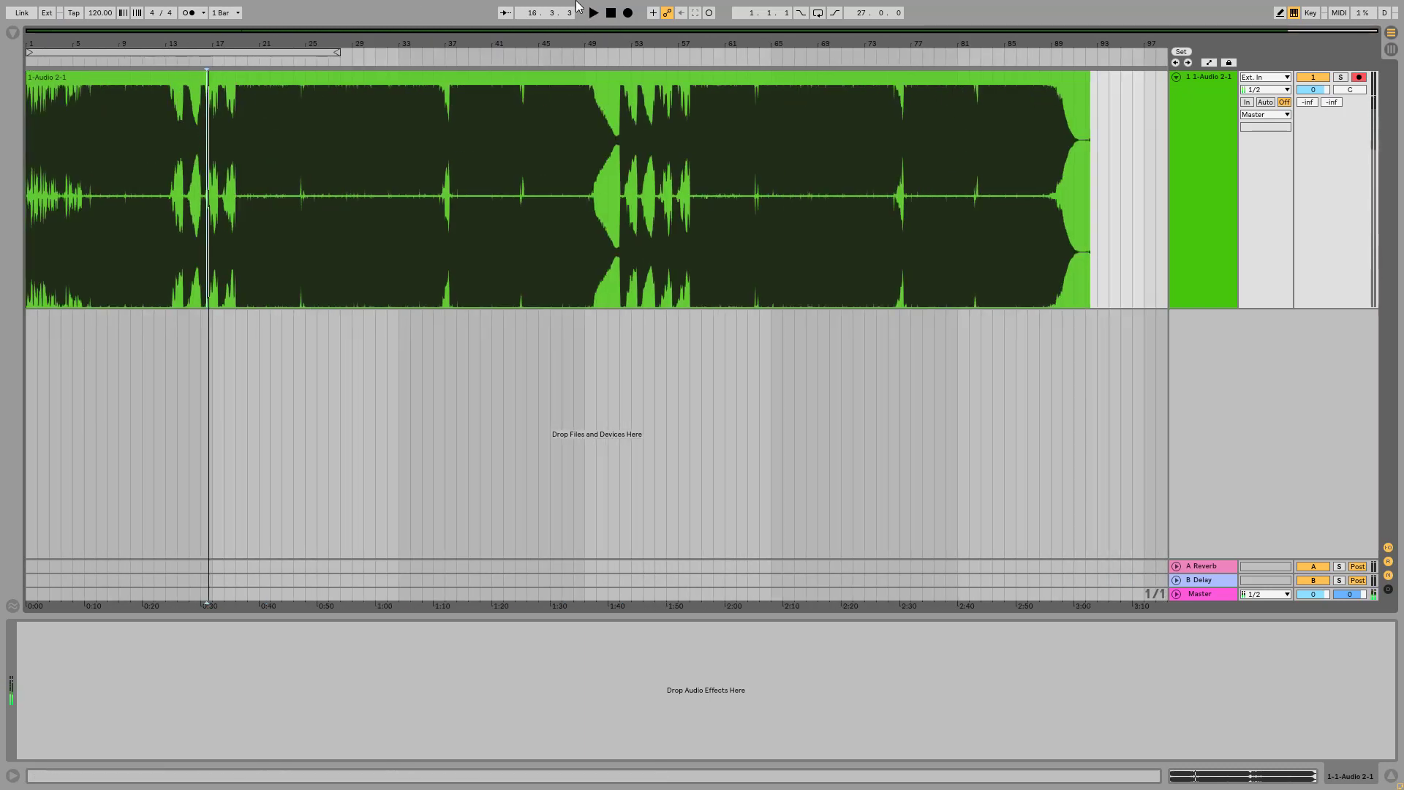
Delete the recorded clip from the audio track and switch to the Facebook comments in the browser
{"action": "left_click", "coordinate": [644, 82]}
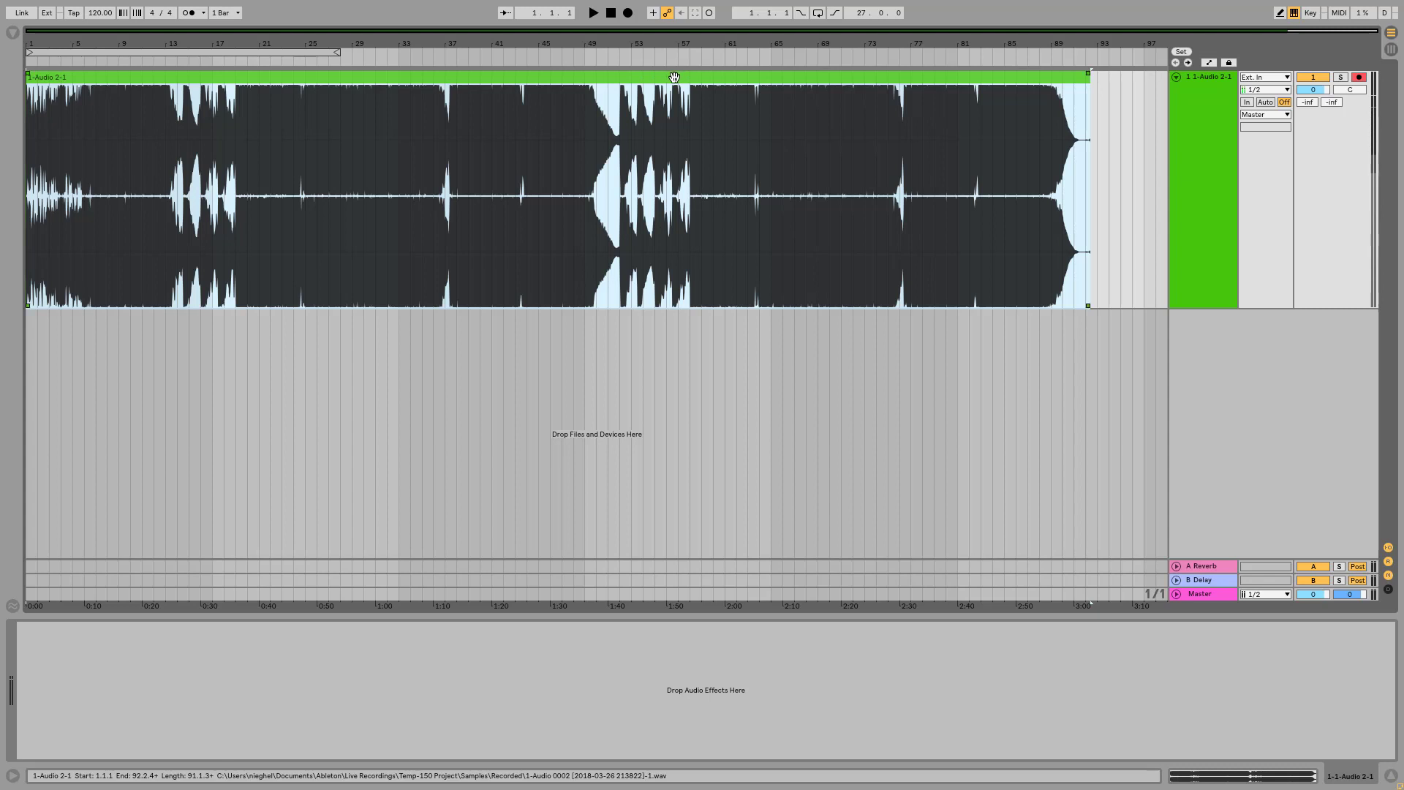
{"action": "key", "text": "Delete"}
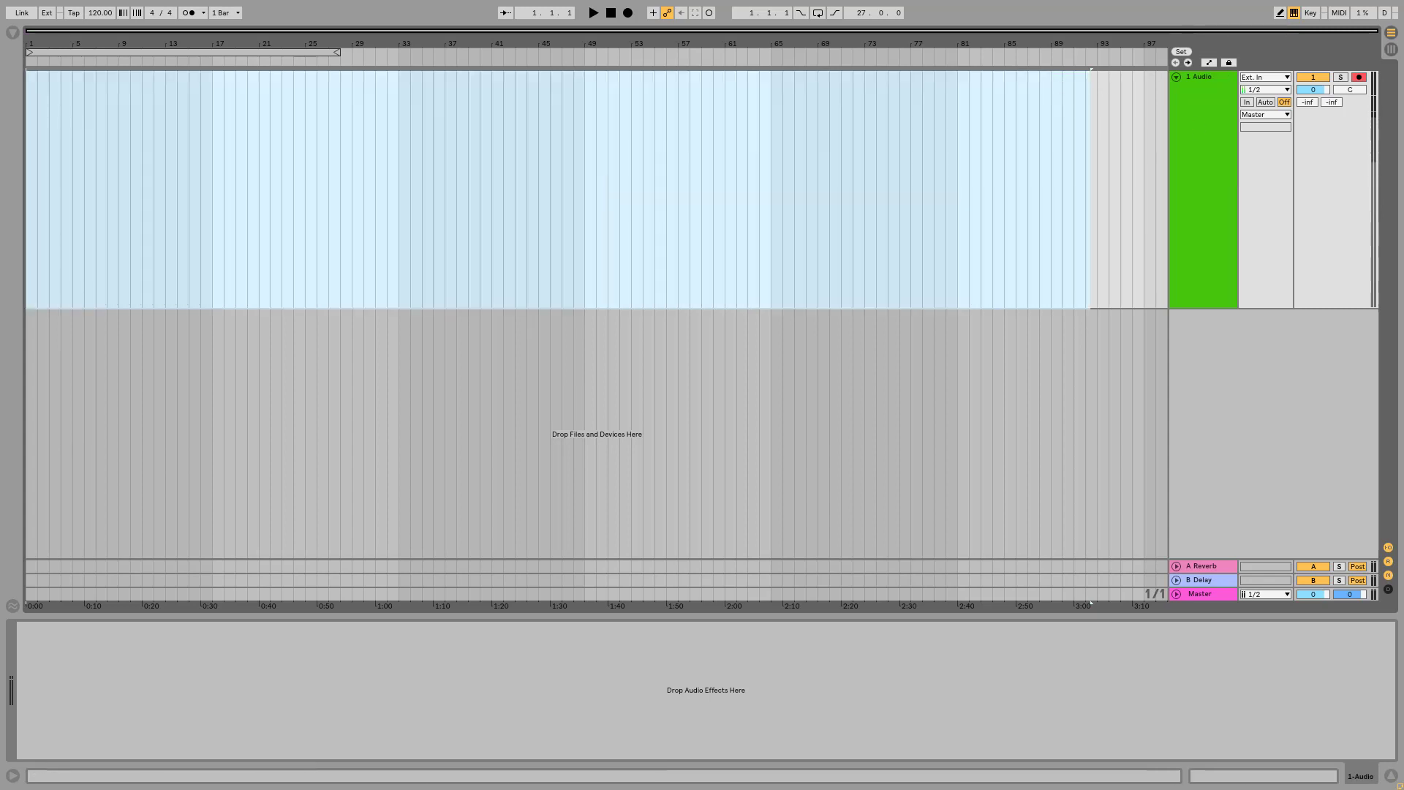
{"action": "key", "text": "alt+Tab"}
{"action": "left_click", "coordinate": [924, 130]}
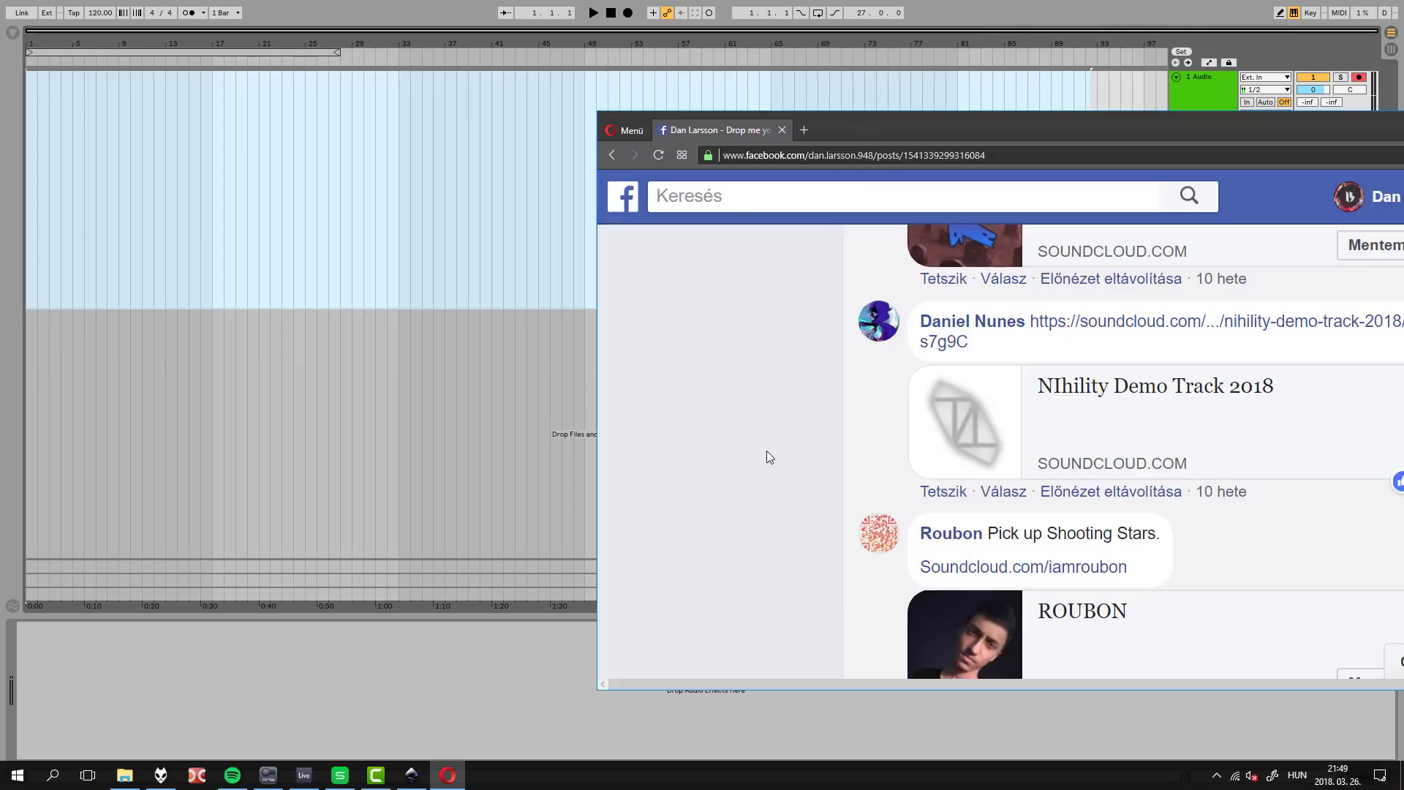
Open the profile of the commenter who suggests Shooting Stars in a new browser tab
{"action": "scroll", "coordinate": [773, 447], "scroll_direction": "down", "scroll_amount": 3}
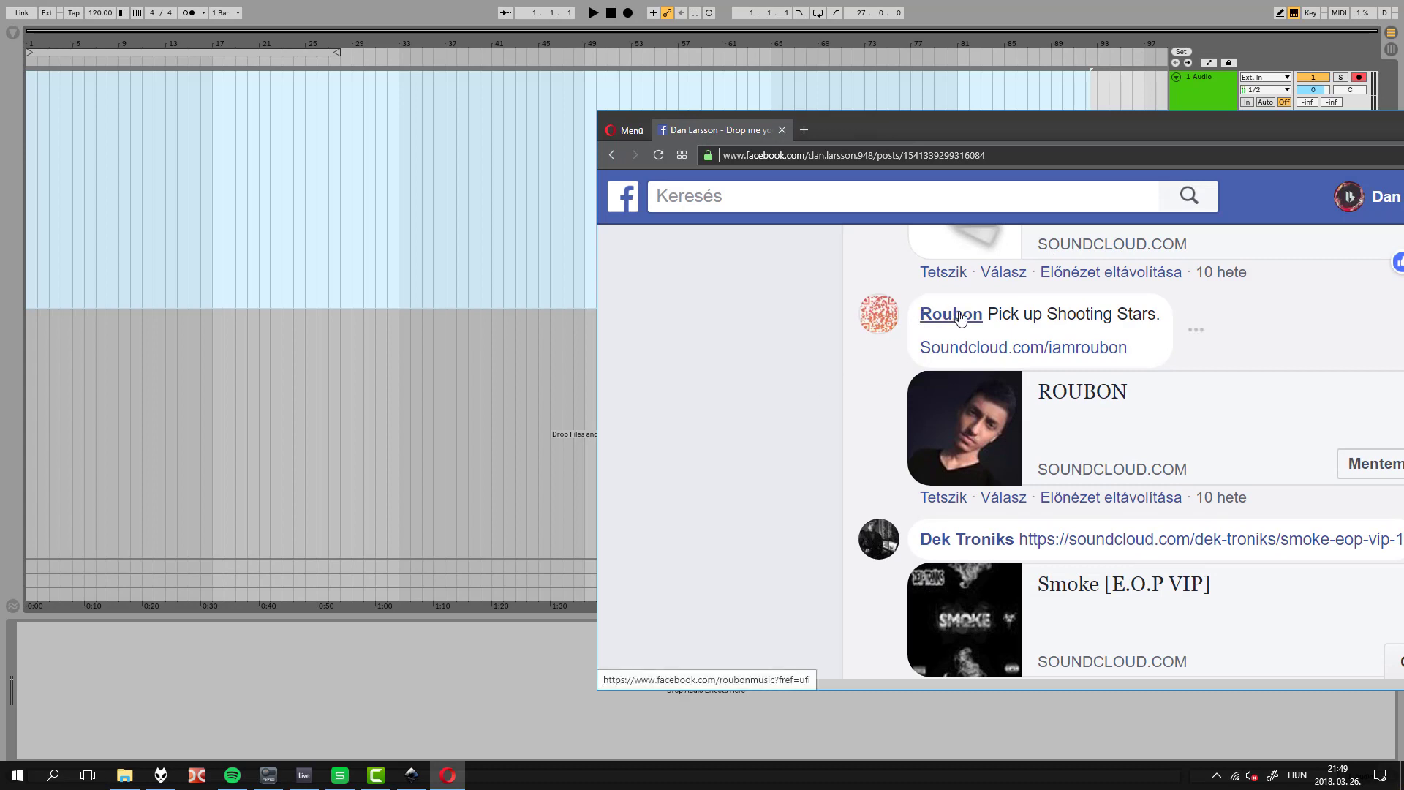
{"action": "middle_click", "coordinate": [955, 316]}
{"action": "left_click", "coordinate": [854, 131]}
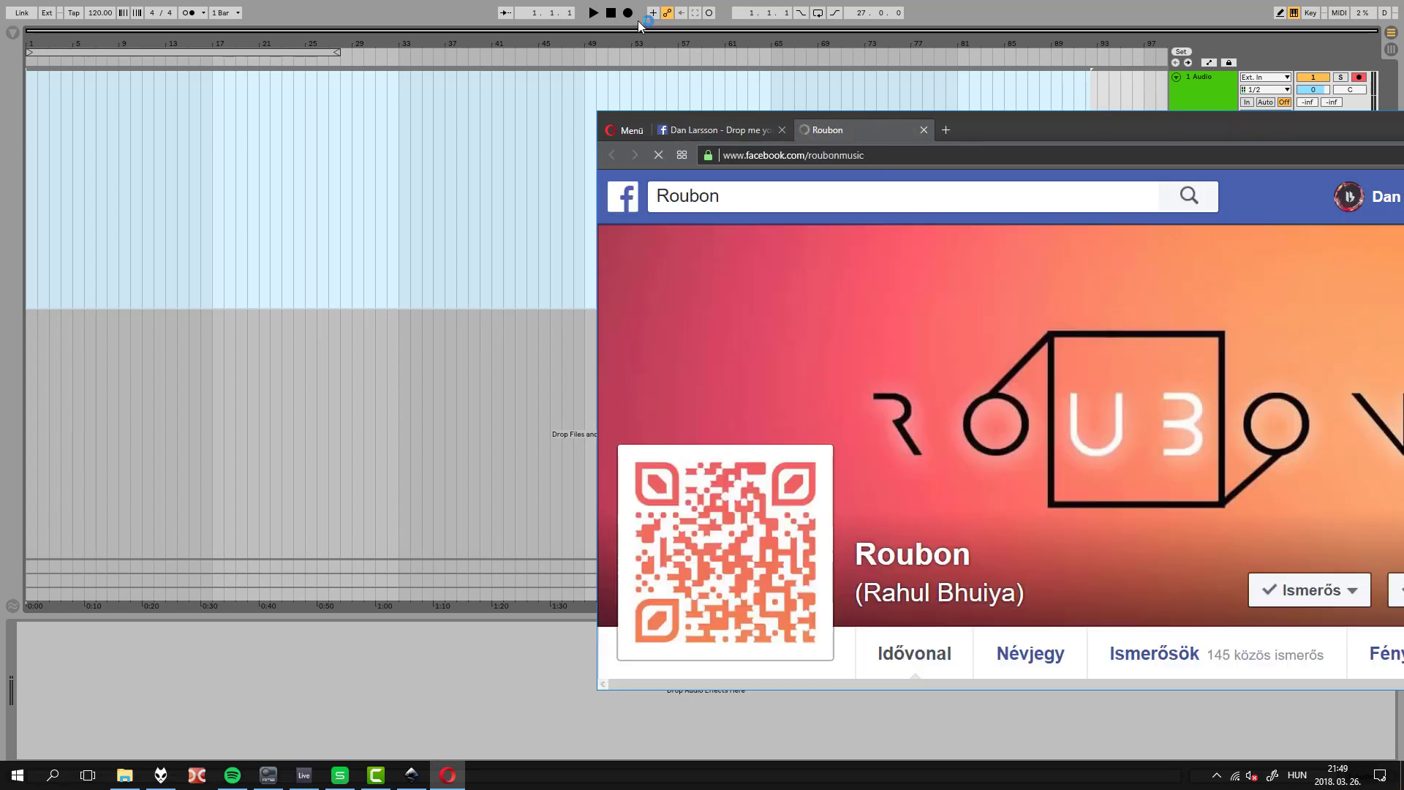
Switch to Ableton Live, start a new recording on the audio track from bar 1 and return to the browser
{"action": "key", "text": "alt+Tab"}
{"action": "key", "text": "F9"}
{"action": "key", "text": "alt+Tab"}
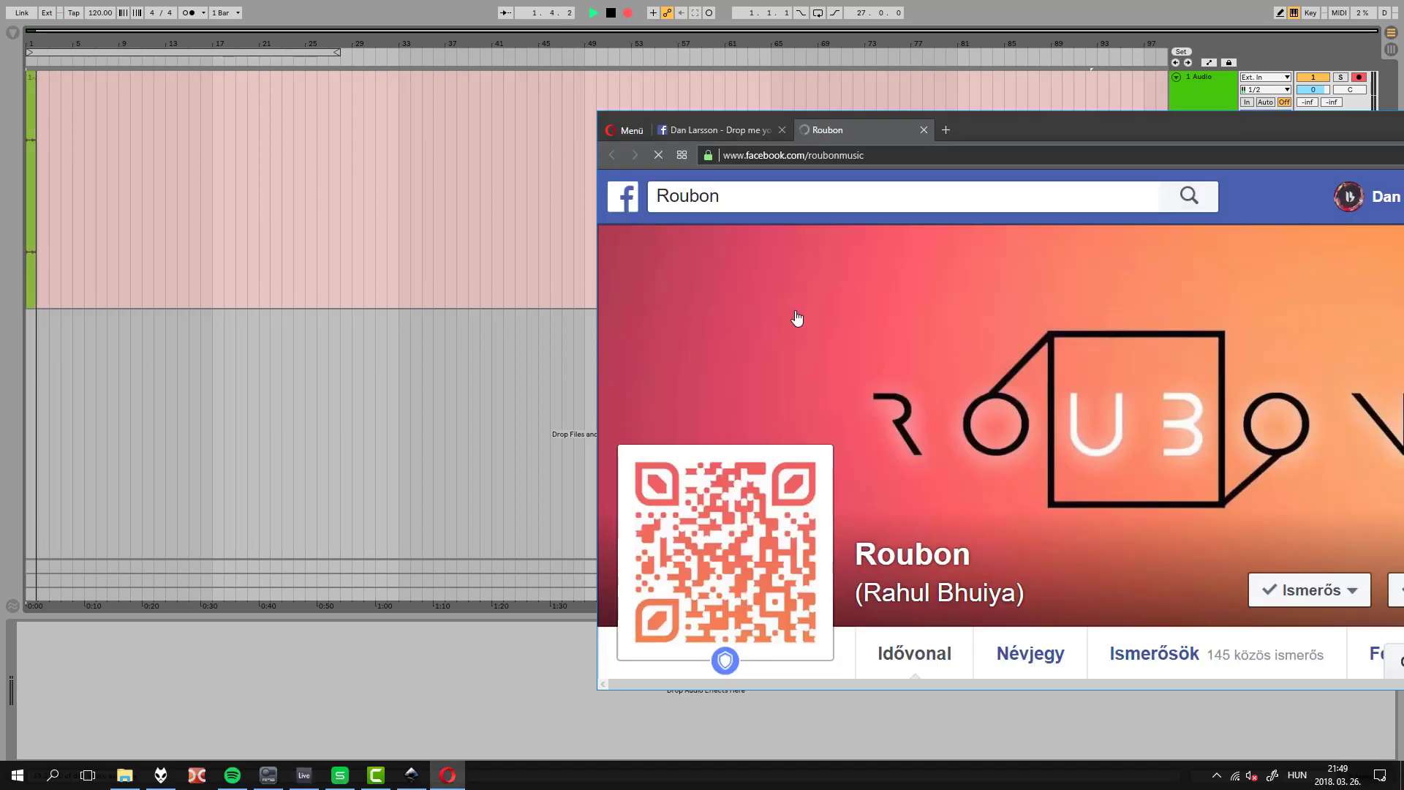
Look through the commenter's Facebook profile and close its tab
{"action": "scroll", "coordinate": [855, 366], "scroll_direction": "down", "scroll_amount": 4}
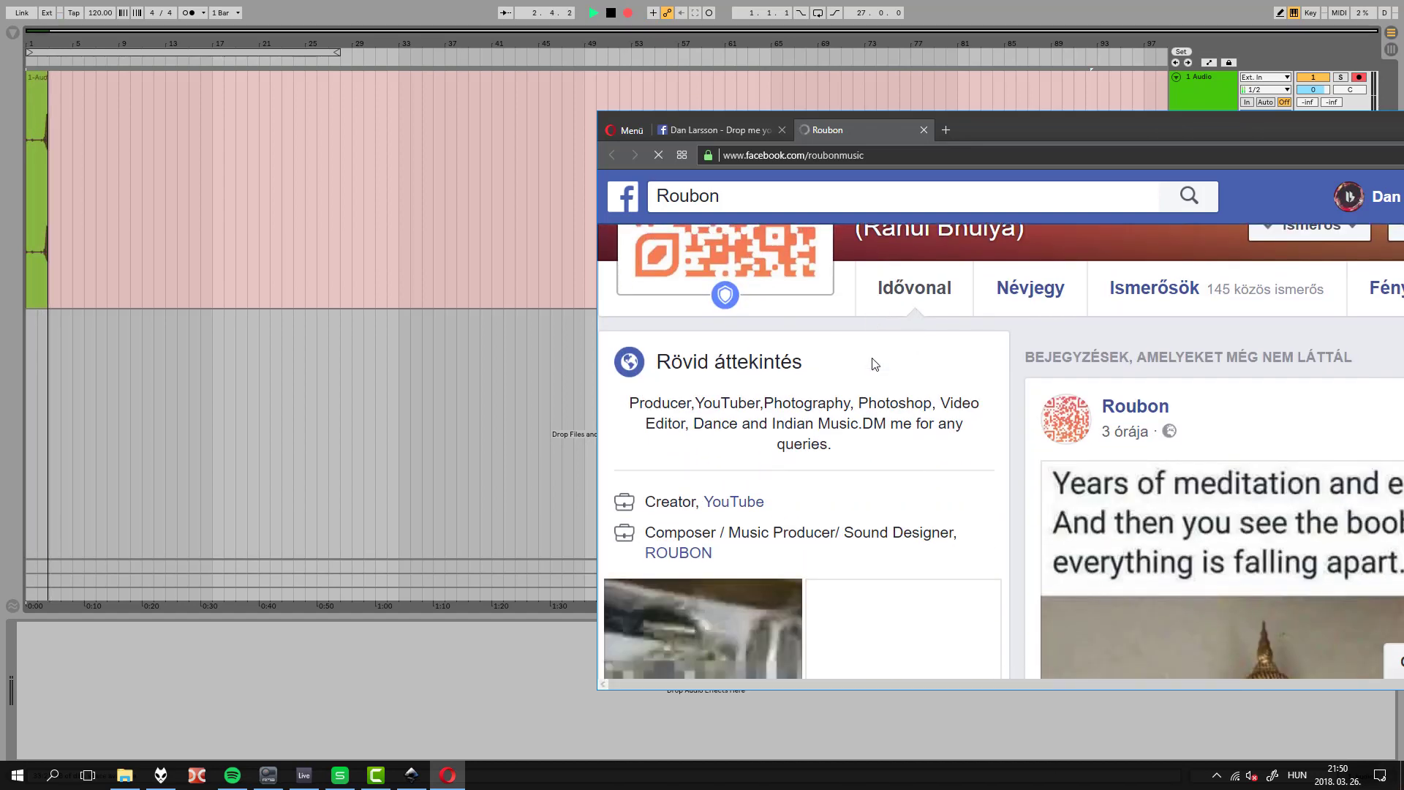
{"action": "scroll", "coordinate": [872, 364], "scroll_direction": "down", "scroll_amount": 5}
{"action": "scroll", "coordinate": [872, 364], "scroll_direction": "up", "scroll_amount": 7}
{"action": "scroll", "coordinate": [873, 363], "scroll_direction": "up", "scroll_amount": 2}
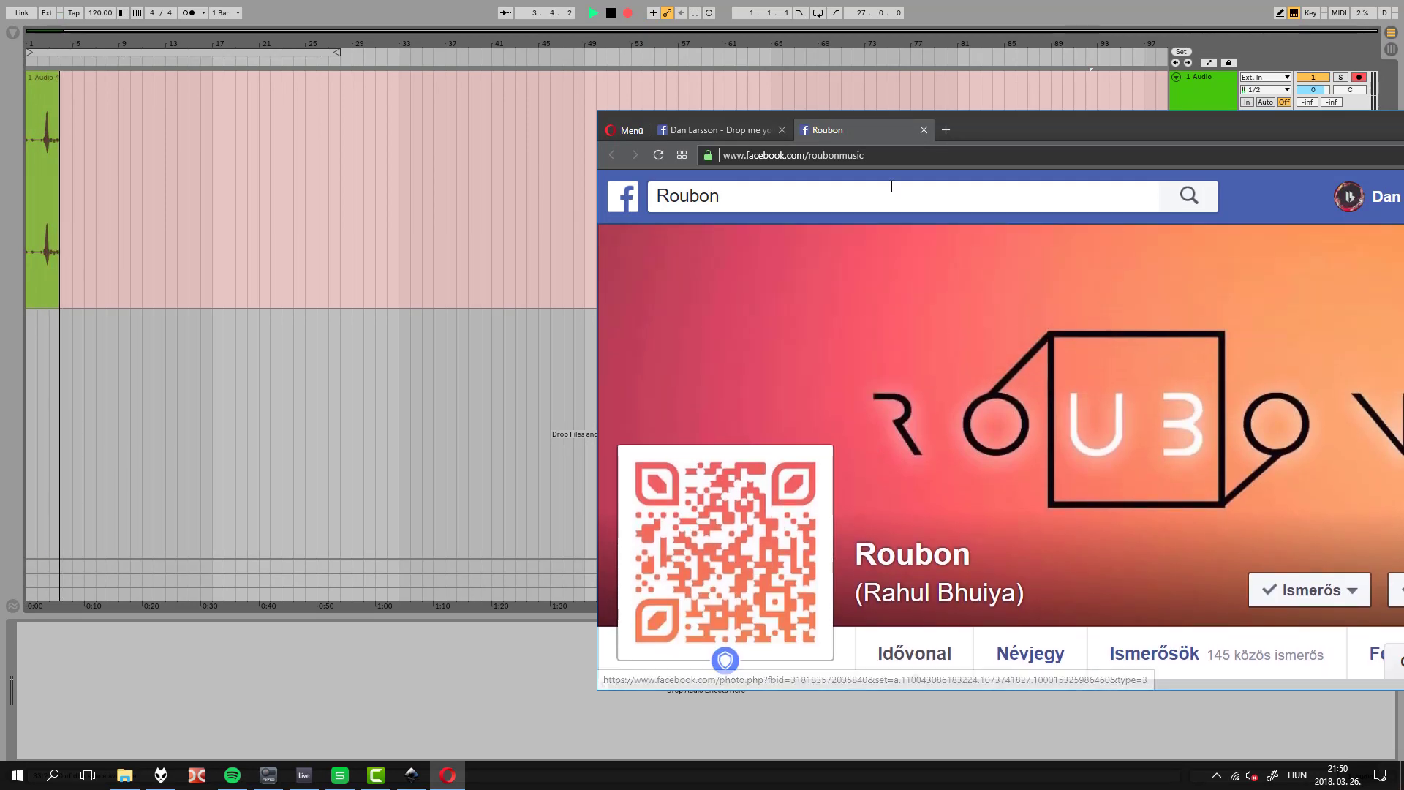
{"action": "left_click", "coordinate": [923, 129]}
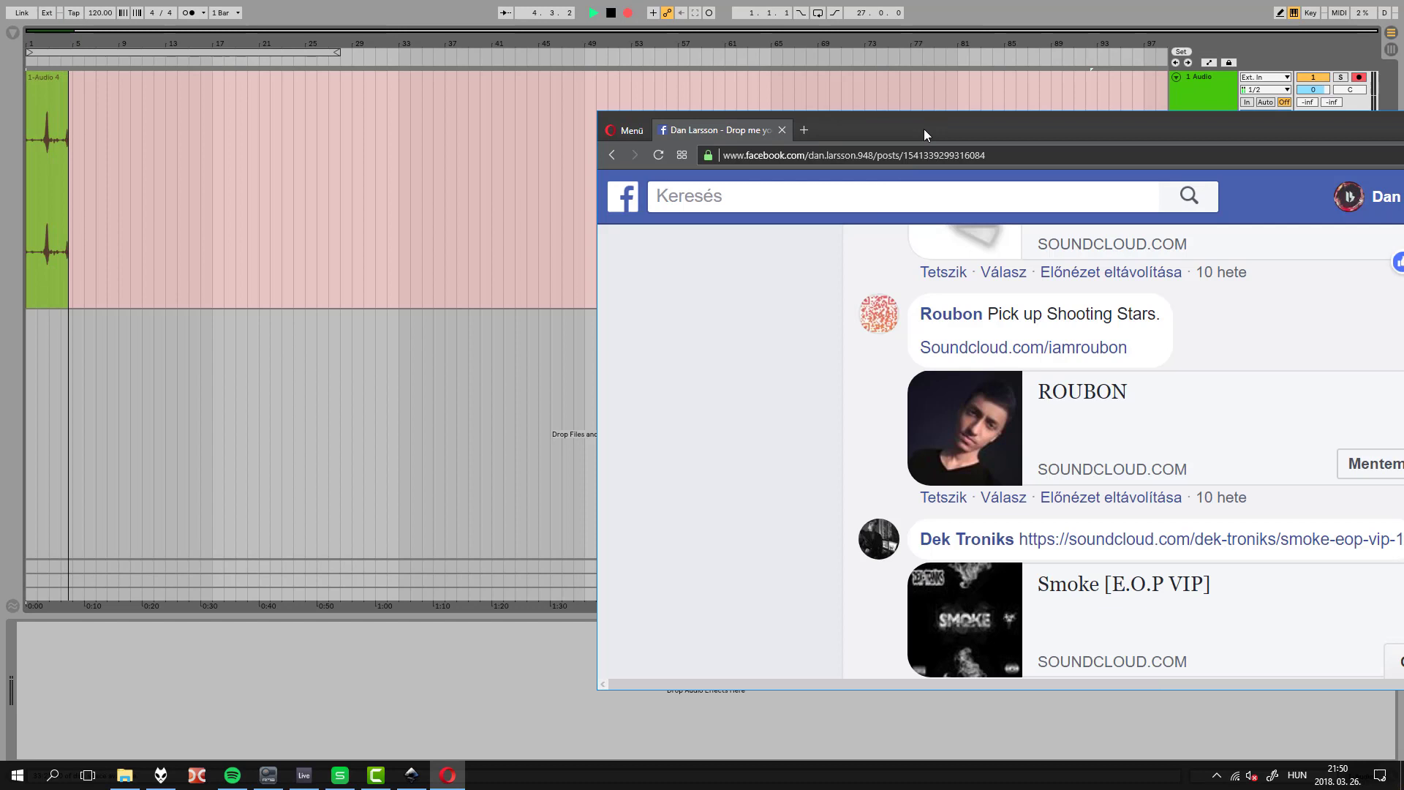
Open the SoundCloud page linked in the Shooting Stars comment and play Shooting Stars (Original Mix) for the recording
{"action": "middle_click", "coordinate": [1078, 401]}
{"action": "left_click", "coordinate": [864, 131]}
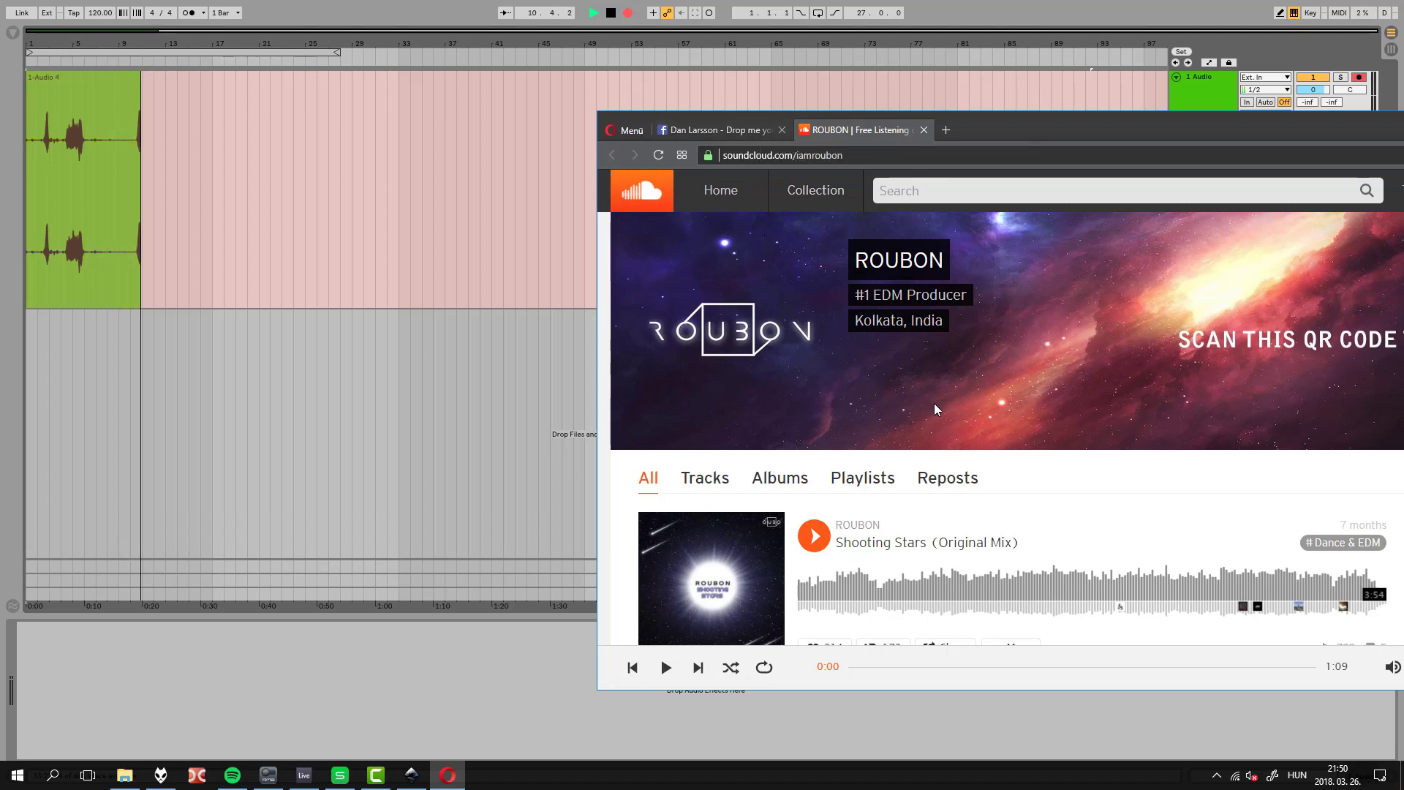
{"action": "scroll", "coordinate": [933, 402], "scroll_direction": "down", "scroll_amount": 2}
{"action": "left_click", "coordinate": [816, 389]}
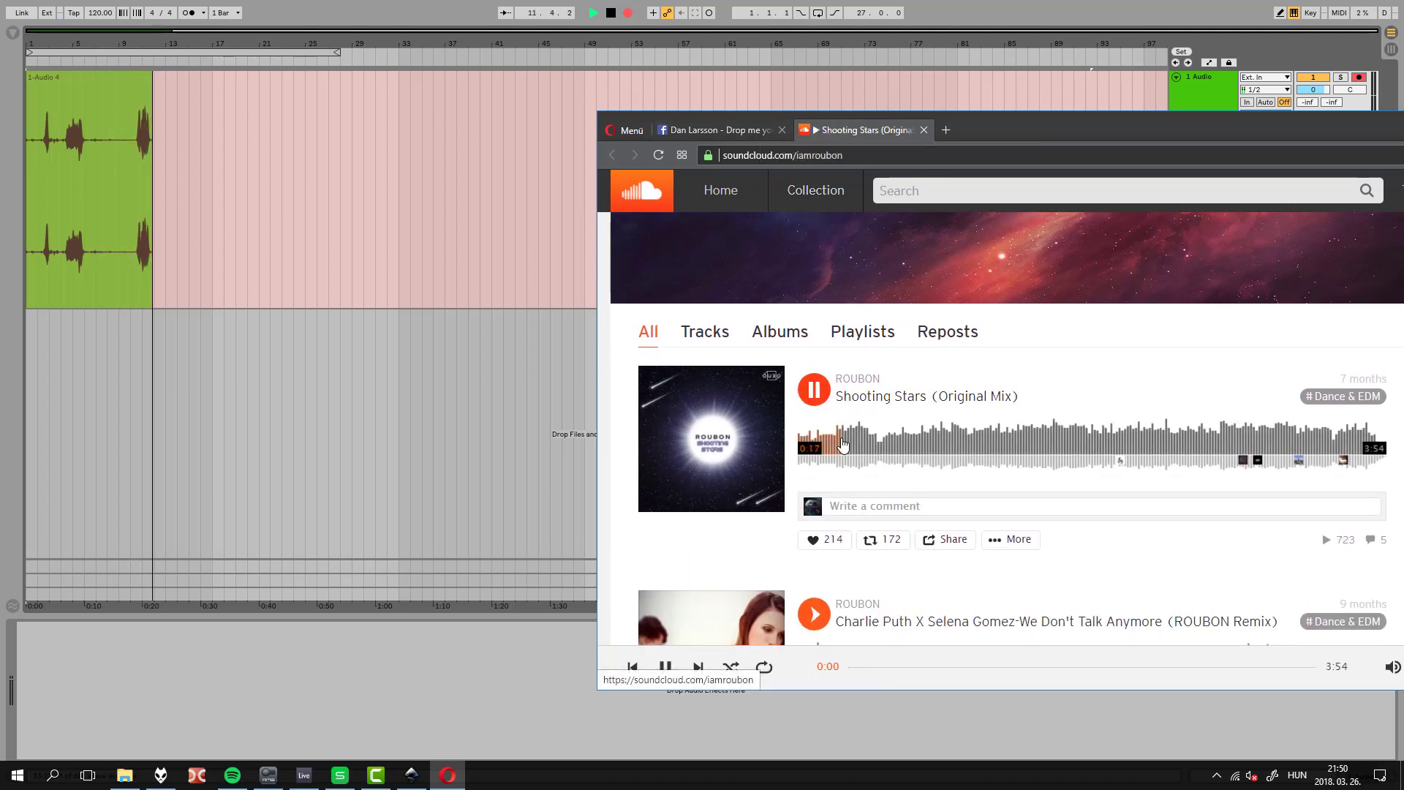
Revisit the Facebook comment, then view the SoundCloud artist page while Shooting Stars records
{"action": "left_click", "coordinate": [705, 135]}
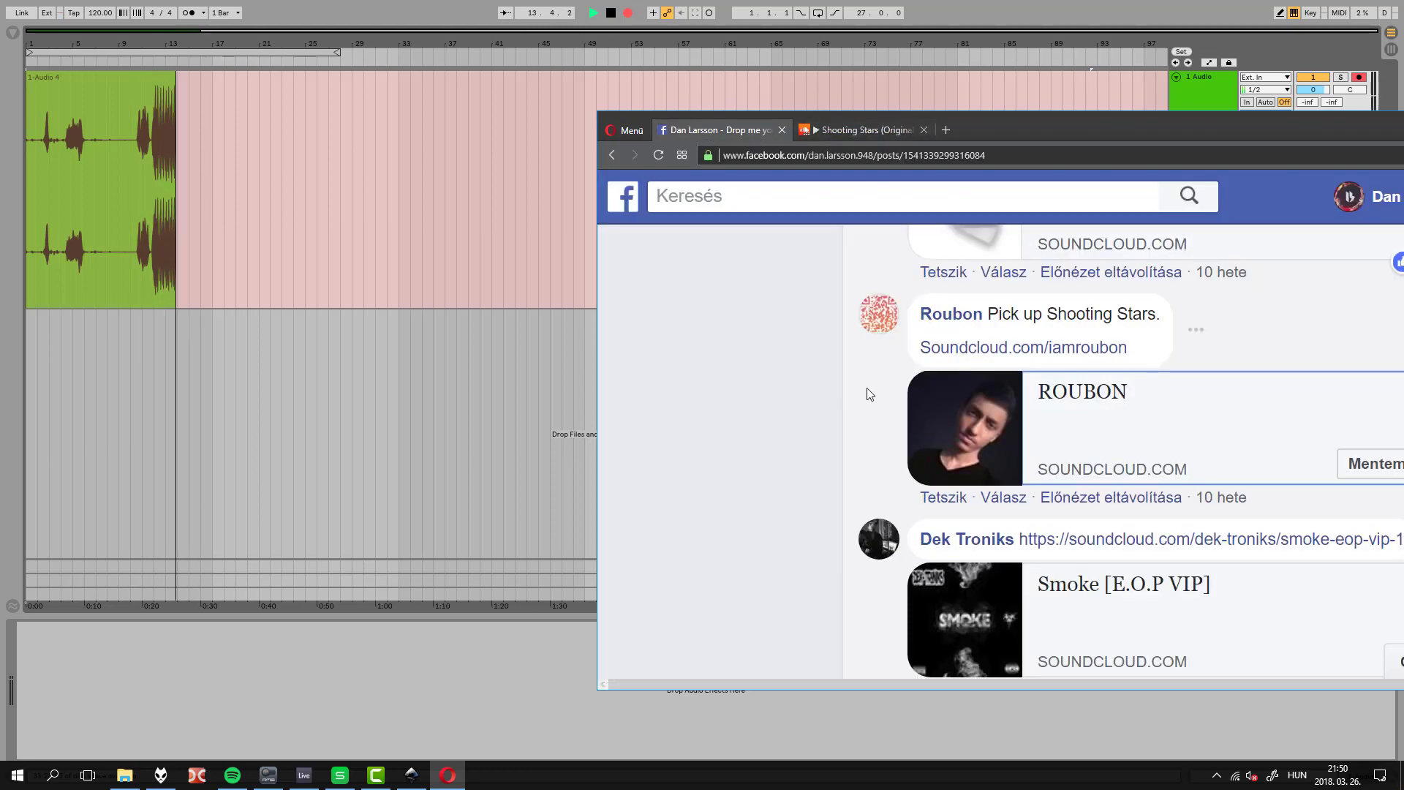
{"action": "left_click", "coordinate": [860, 134]}
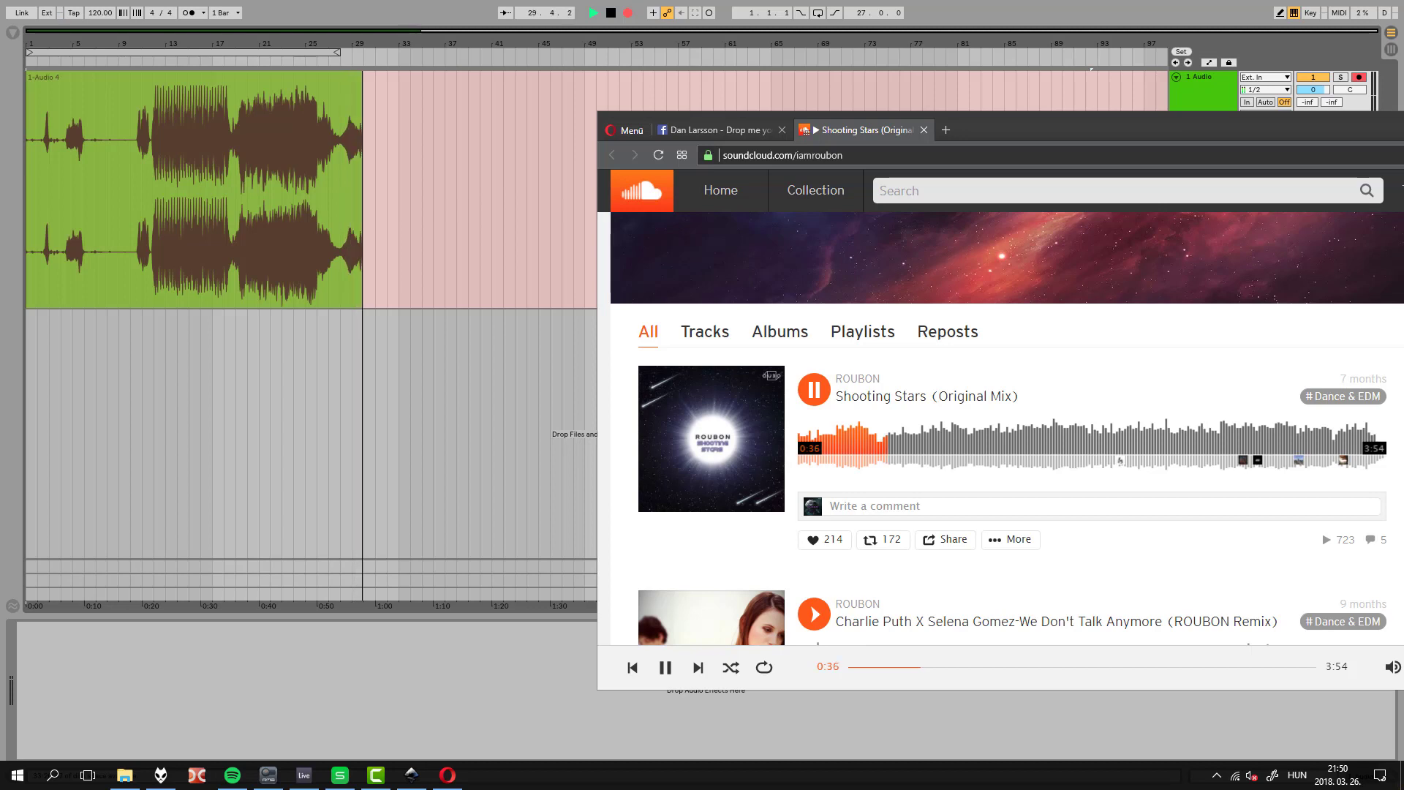
{"action": "scroll", "coordinate": [1007, 329], "scroll_direction": "up", "scroll_amount": 1}
{"action": "scroll", "coordinate": [1007, 428], "scroll_direction": "up", "scroll_amount": 2}
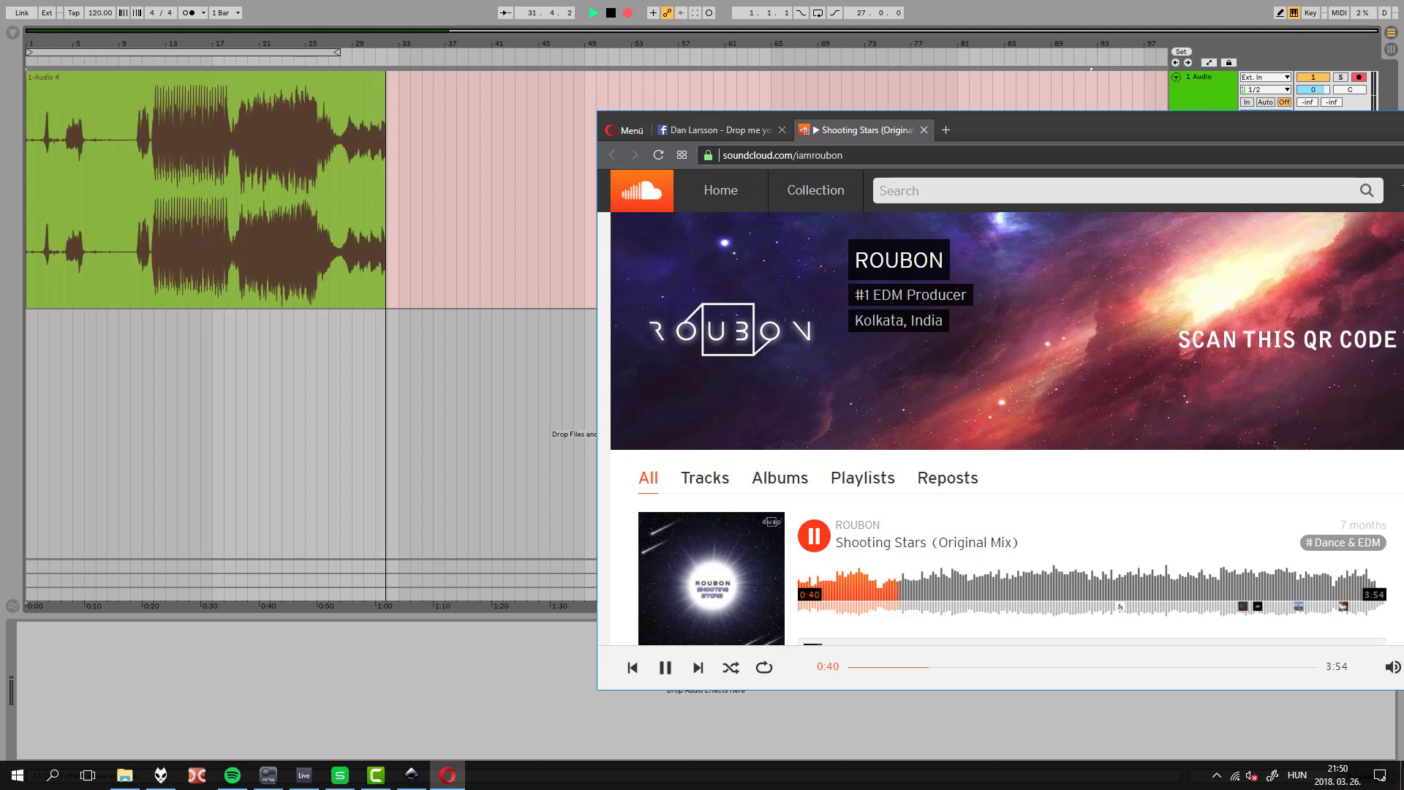
{"action": "scroll", "coordinate": [1007, 428], "scroll_direction": "down", "scroll_amount": 1}
{"action": "scroll", "coordinate": [1007, 428], "scroll_direction": "up", "scroll_amount": 1}
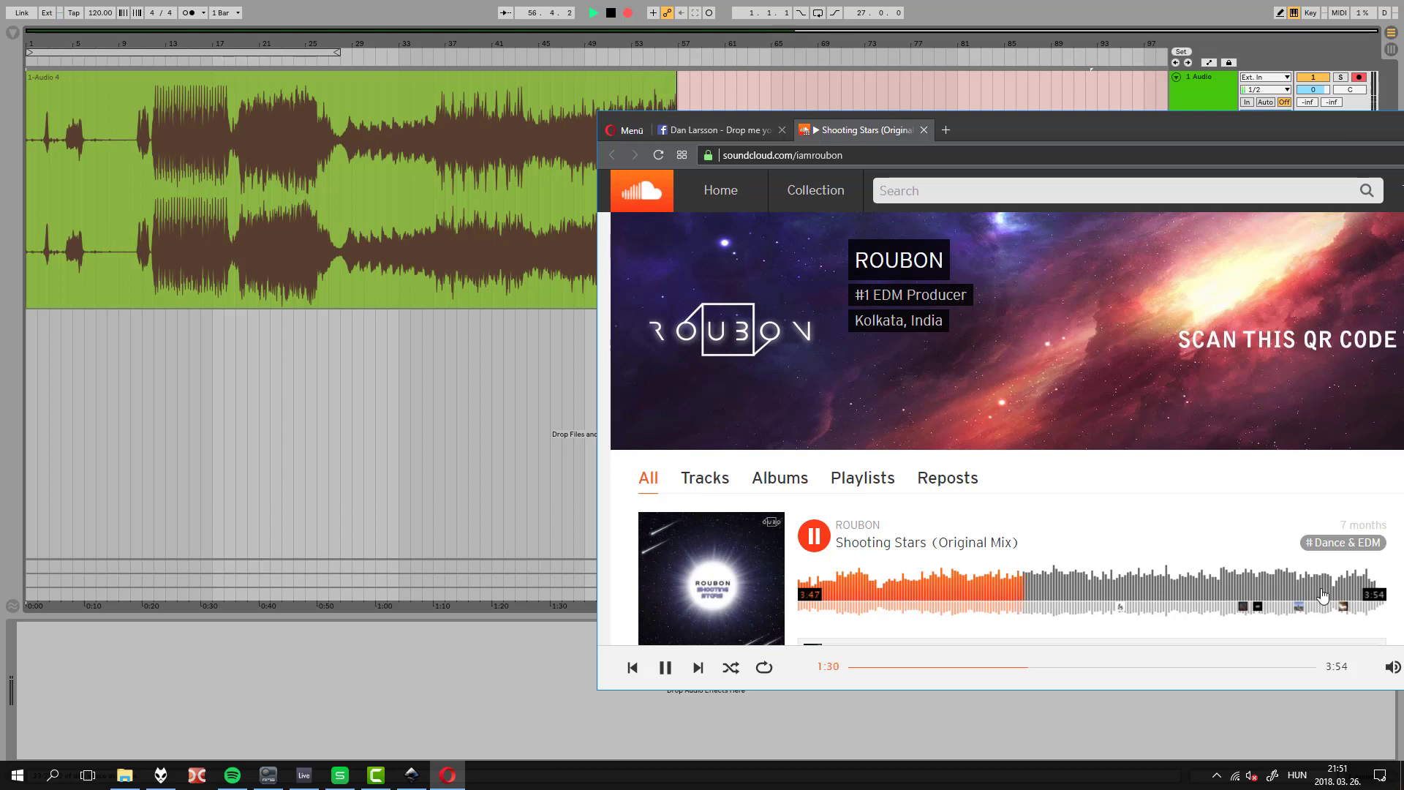
Skip ahead in Shooting Stars, pause it at 2:53 and stop the Ableton Live recording in bar 74
{"action": "left_click", "coordinate": [1060, 590]}
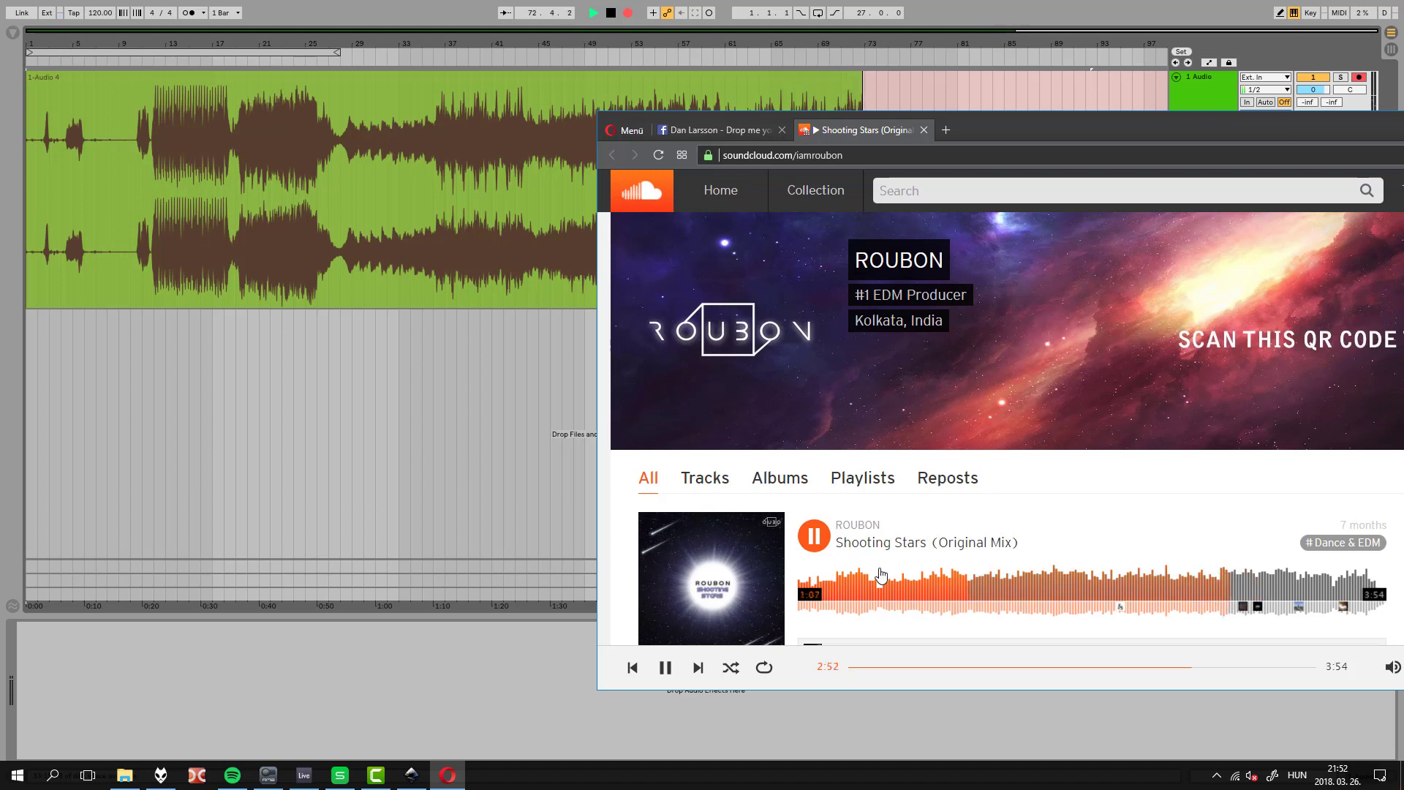
{"action": "left_click", "coordinate": [817, 537]}
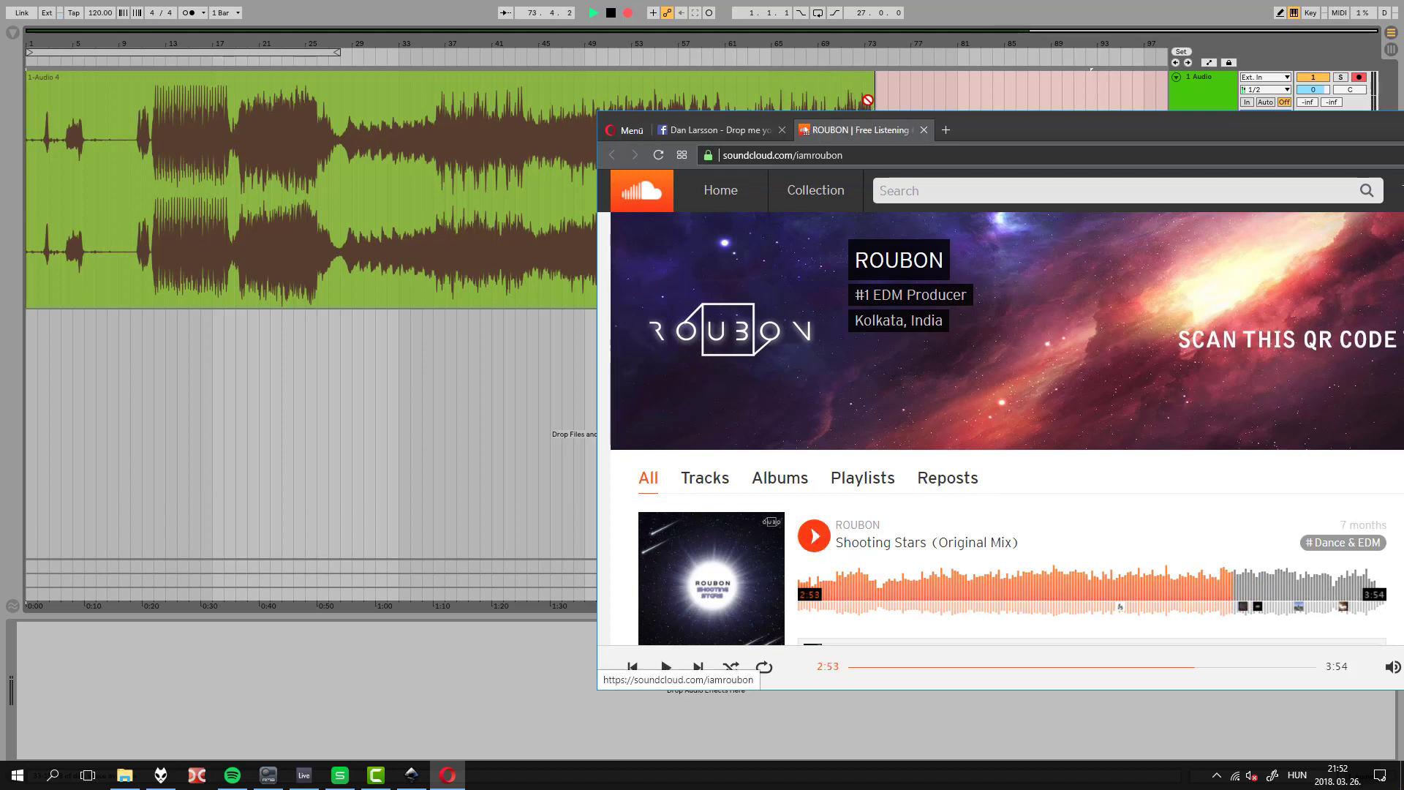
{"action": "left_click", "coordinate": [624, 6]}
{"action": "left_click", "coordinate": [611, 13]}
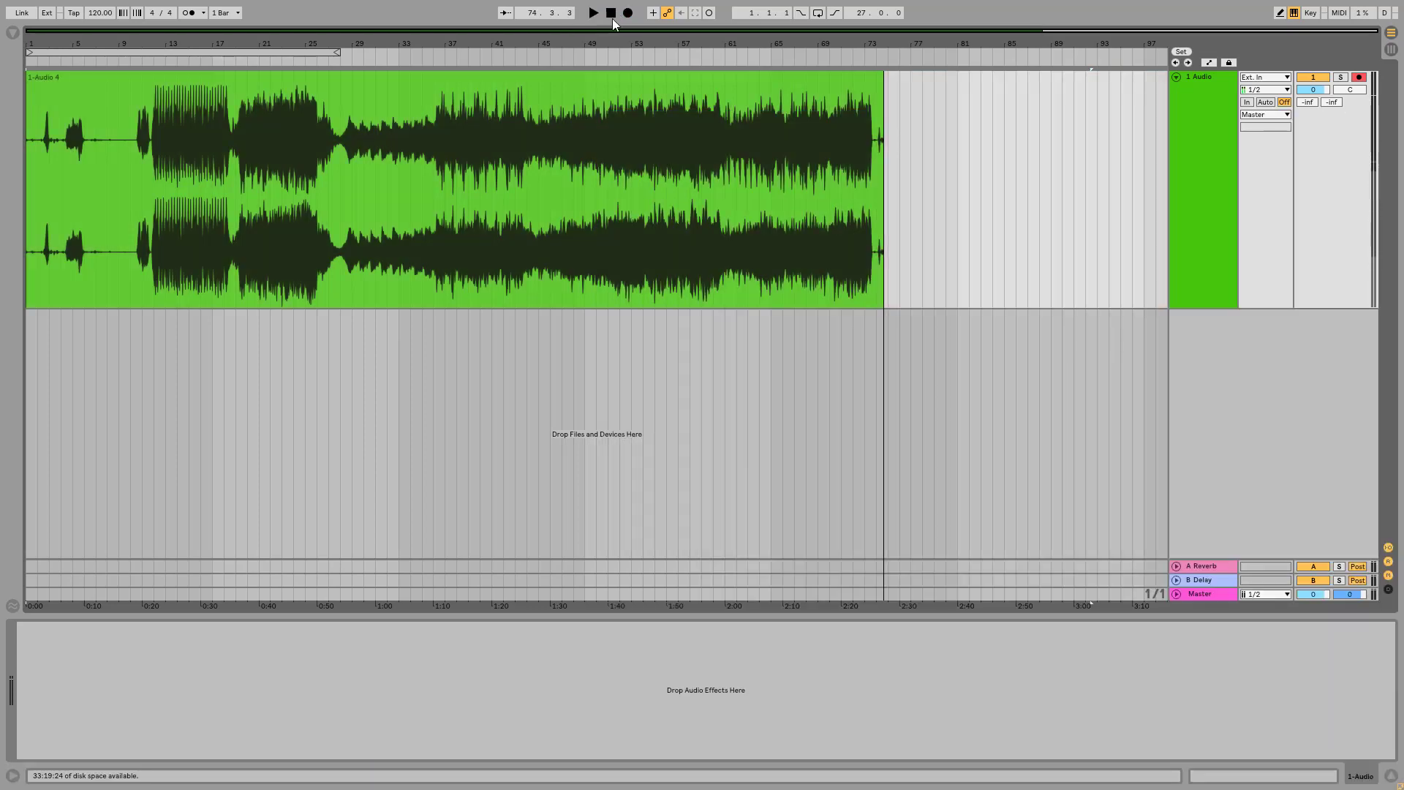
Return to the Shooting Stars recording in Ableton Live and audition its ending from bar 66 and from bar 71
{"action": "key", "text": "alt+Tab"}
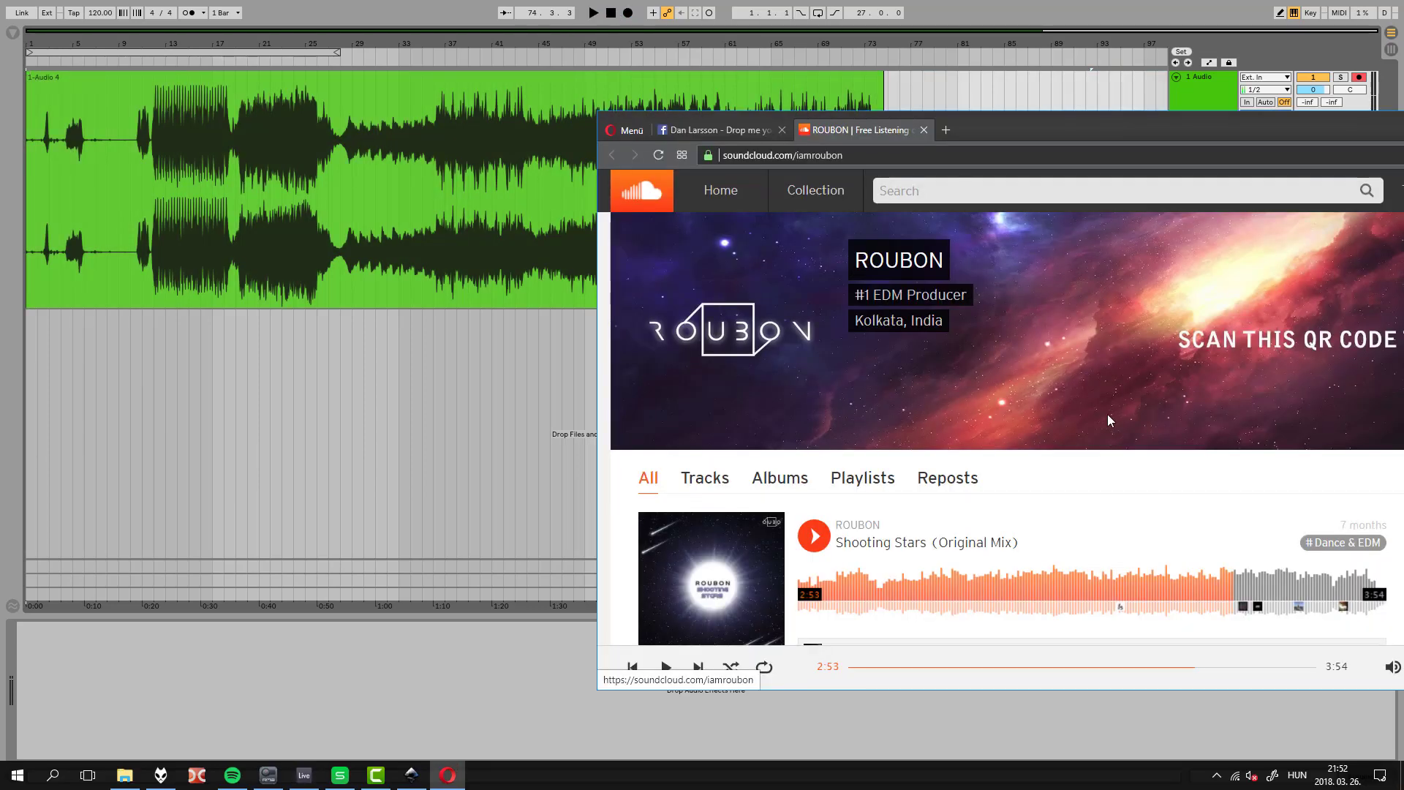
{"action": "left_click", "coordinate": [977, 7]}
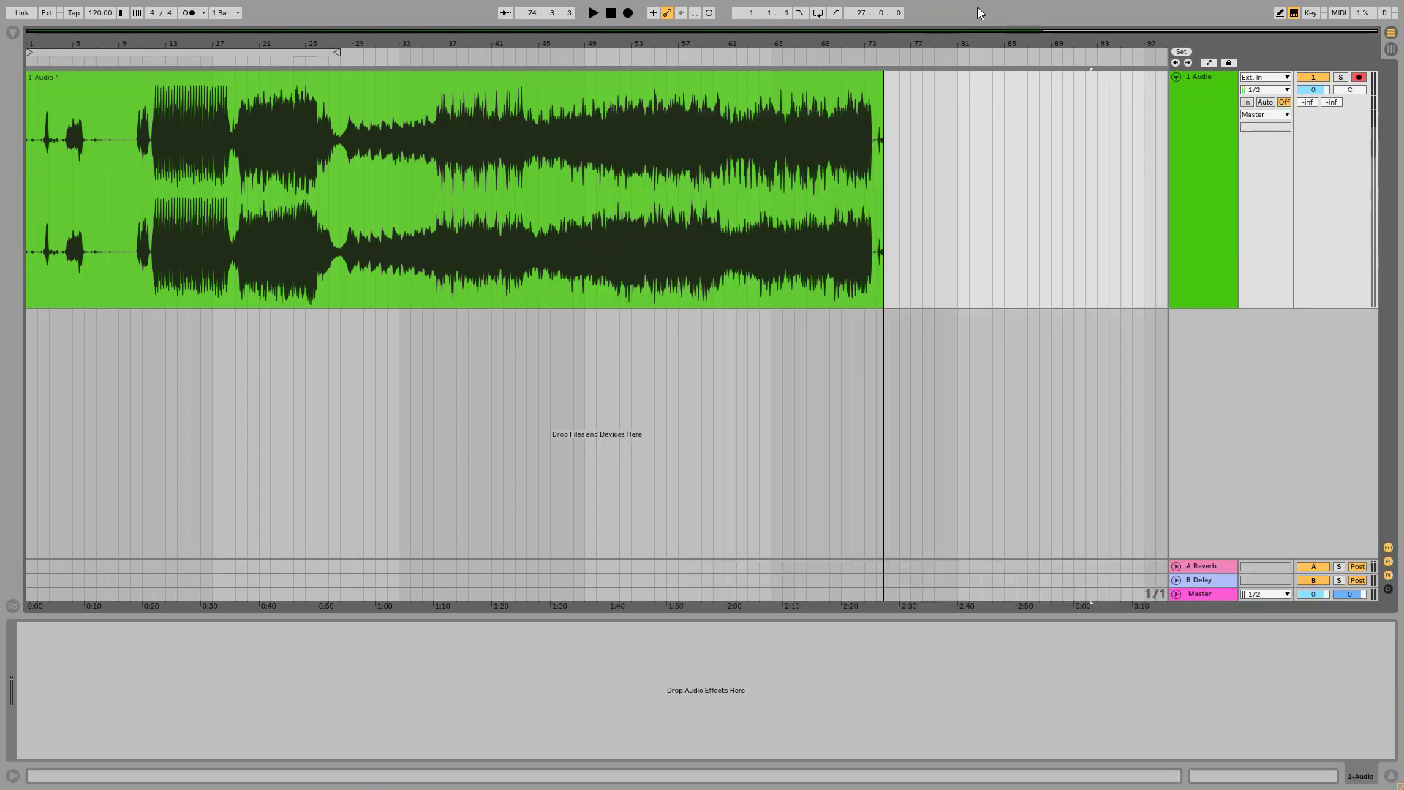
{"action": "left_click", "coordinate": [213, 151]}
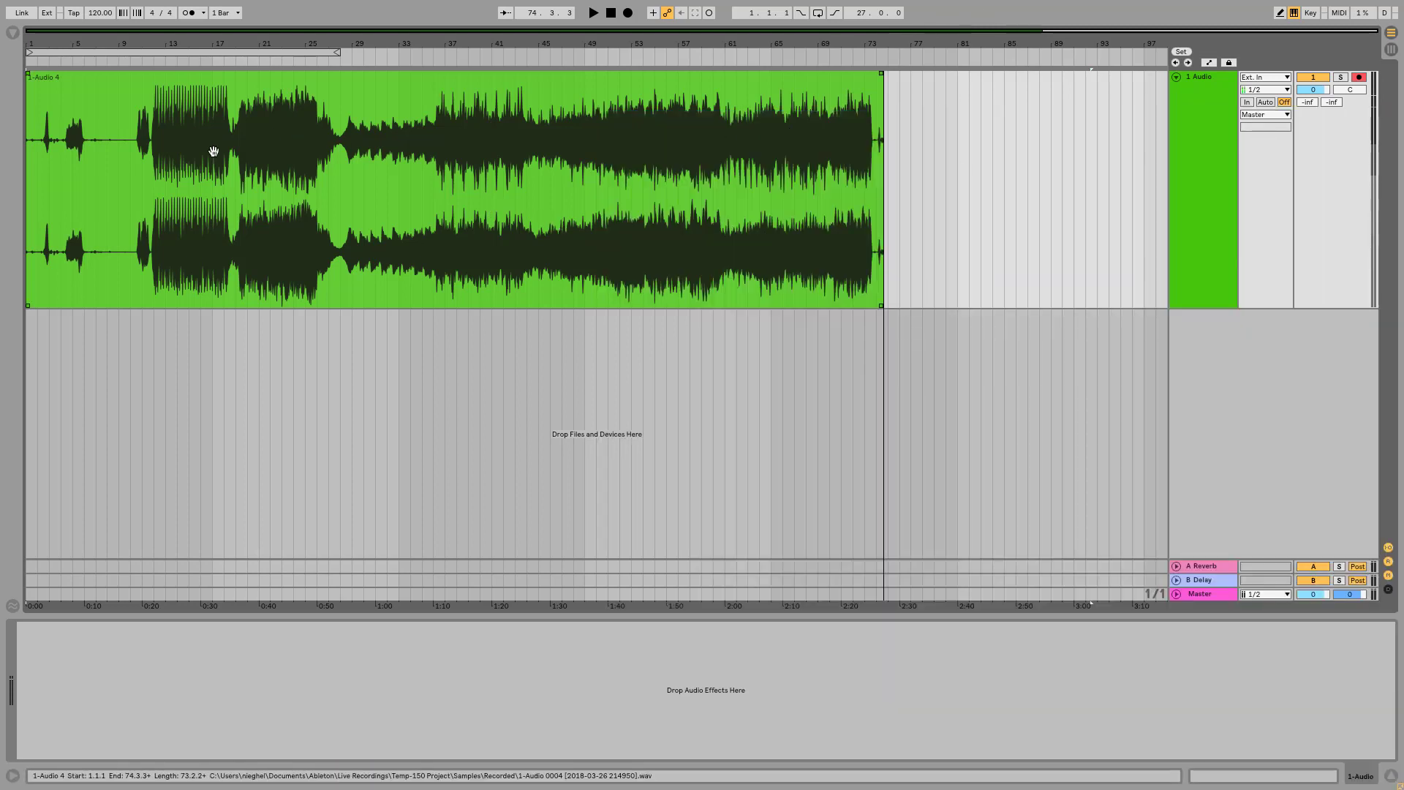
{"action": "left_click", "coordinate": [781, 210]}
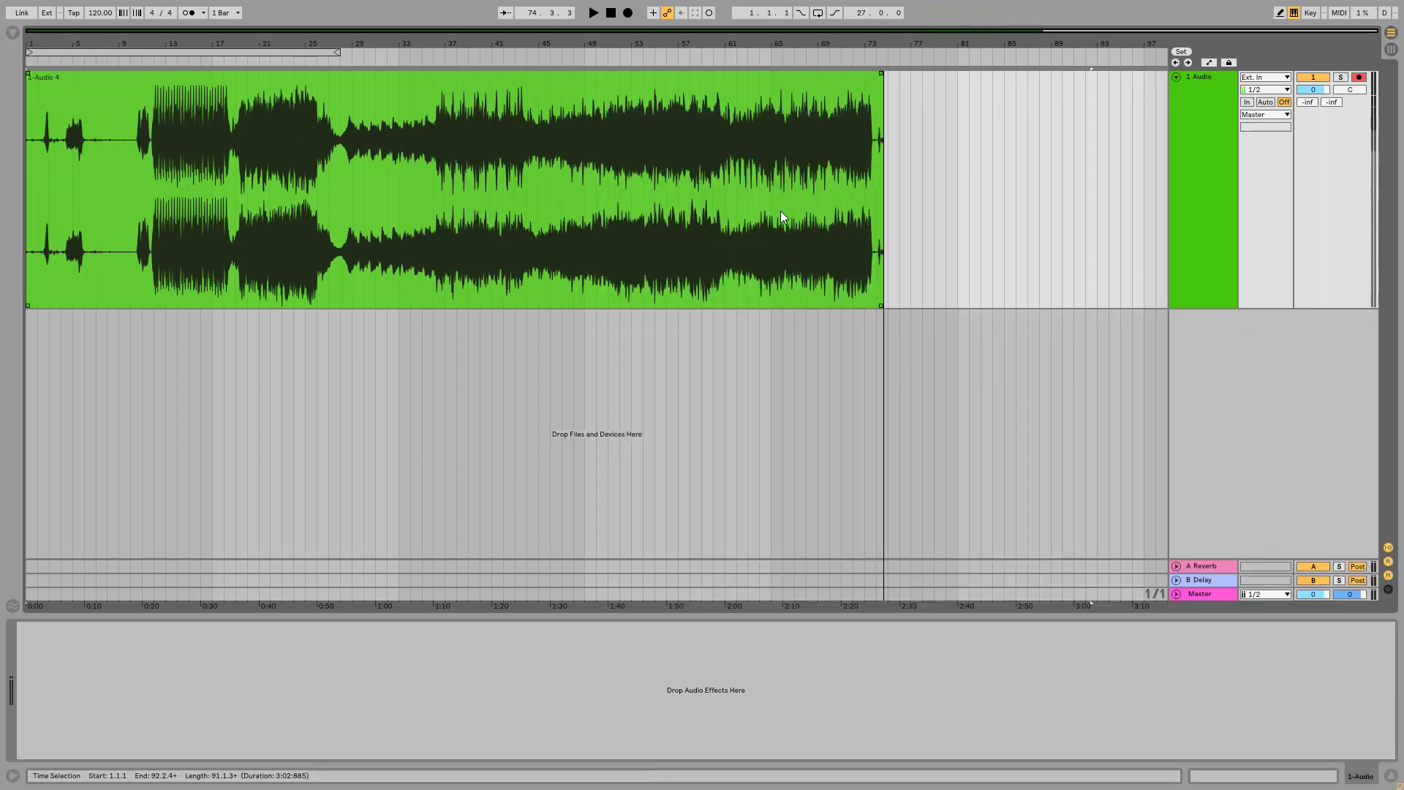
{"action": "left_click", "coordinate": [593, 13]}
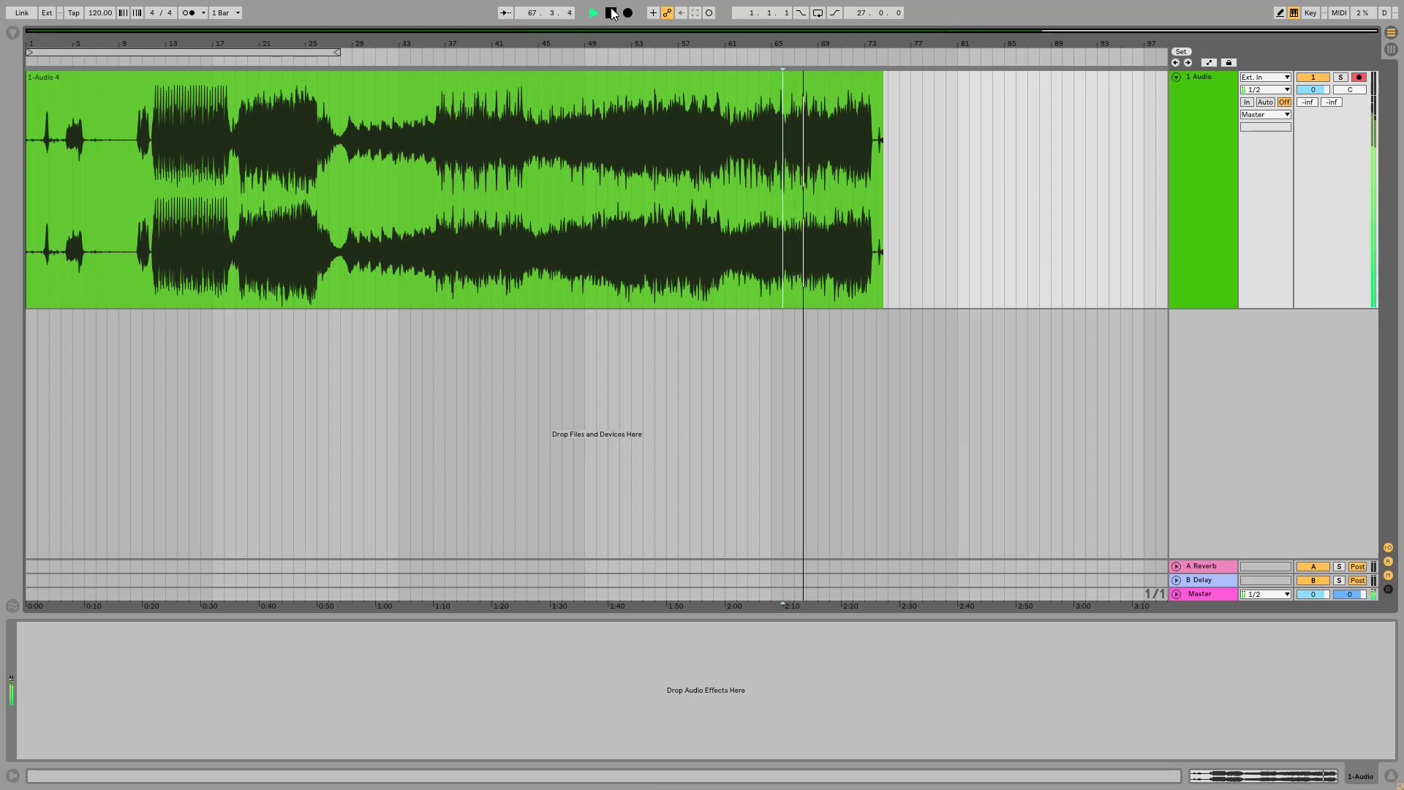
{"action": "left_click", "coordinate": [841, 219]}
{"action": "key", "text": "space"}
{"action": "key", "text": "space"}
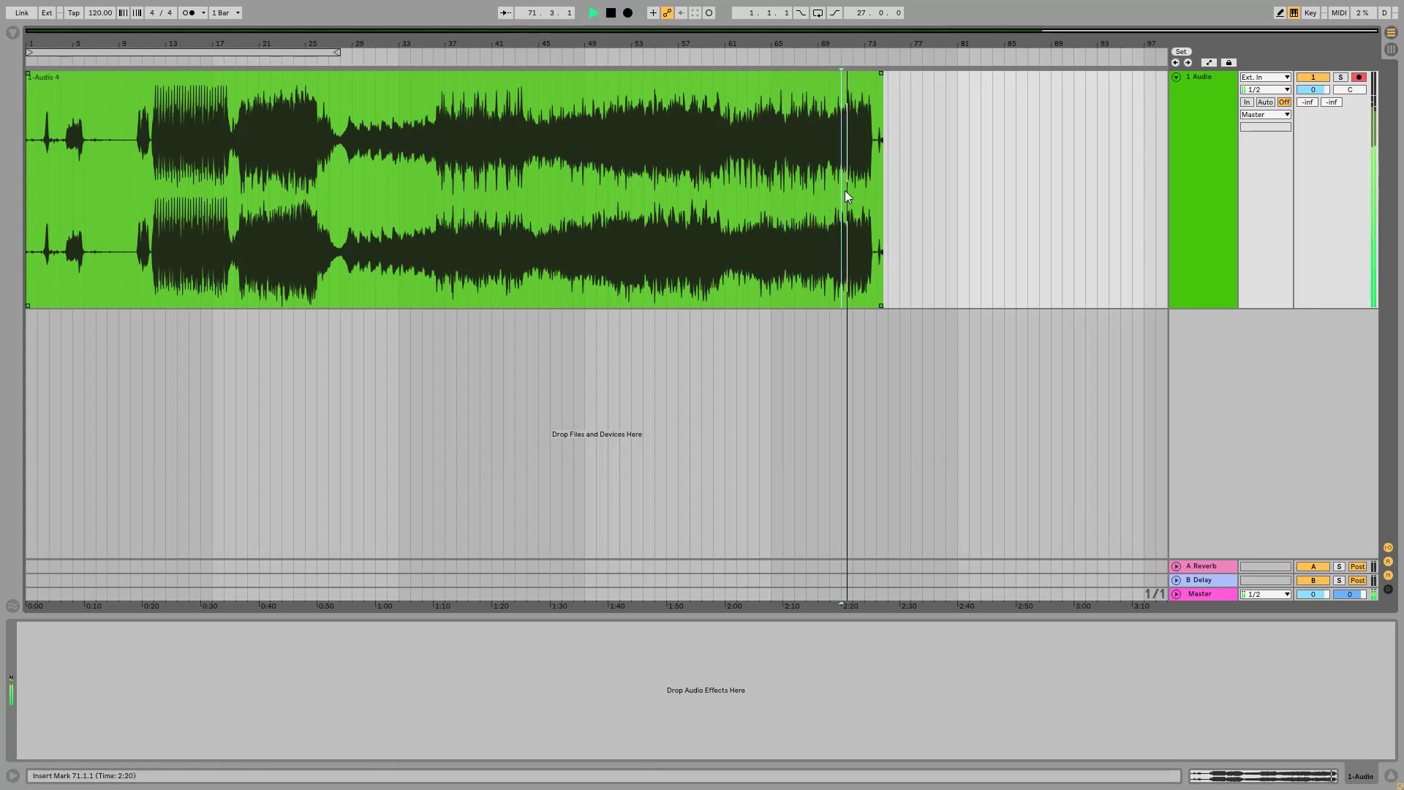
{"action": "left_click", "coordinate": [610, 14]}
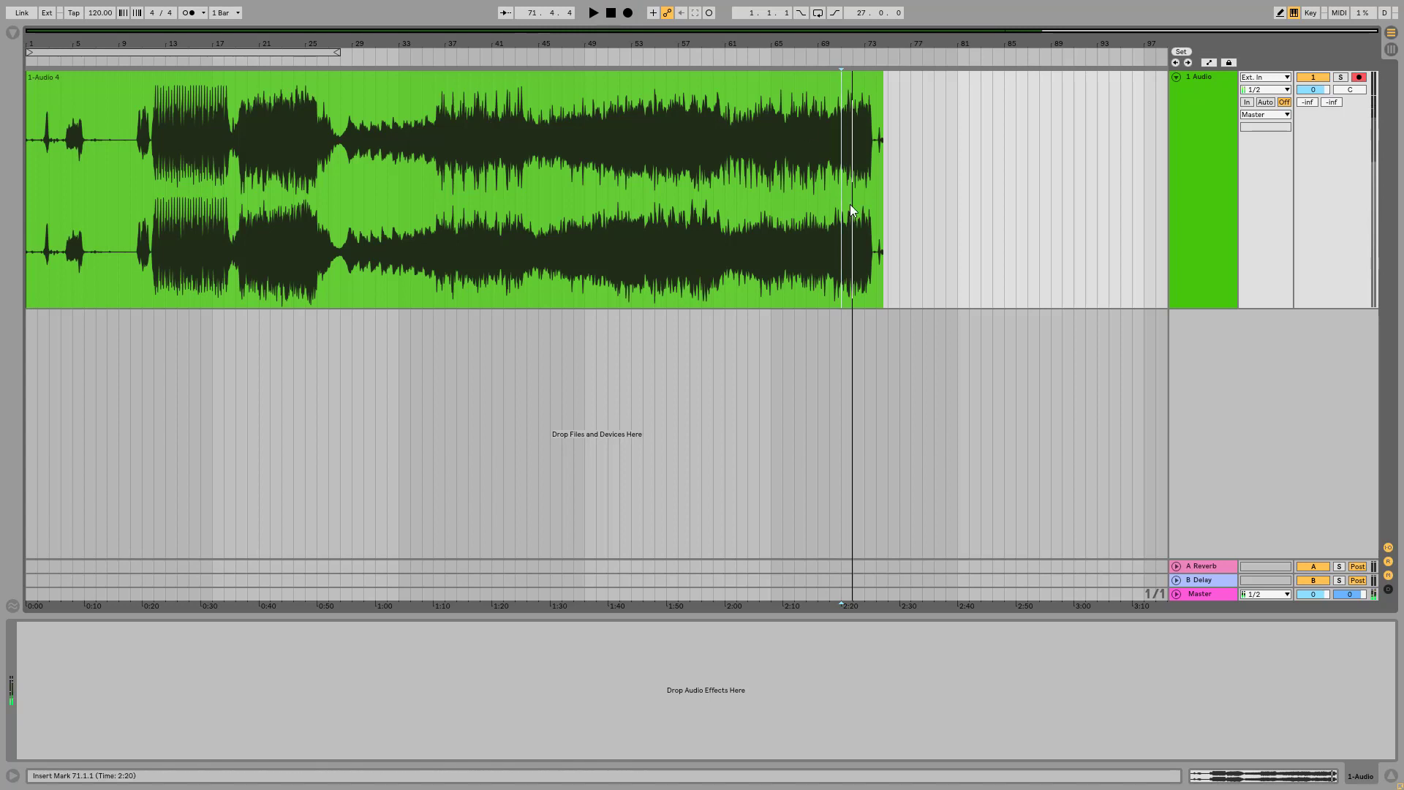
Replay the end of the recording from bar 69 and stop playback
{"action": "key", "text": "ctrl+a"}
{"action": "key", "text": "Left"}
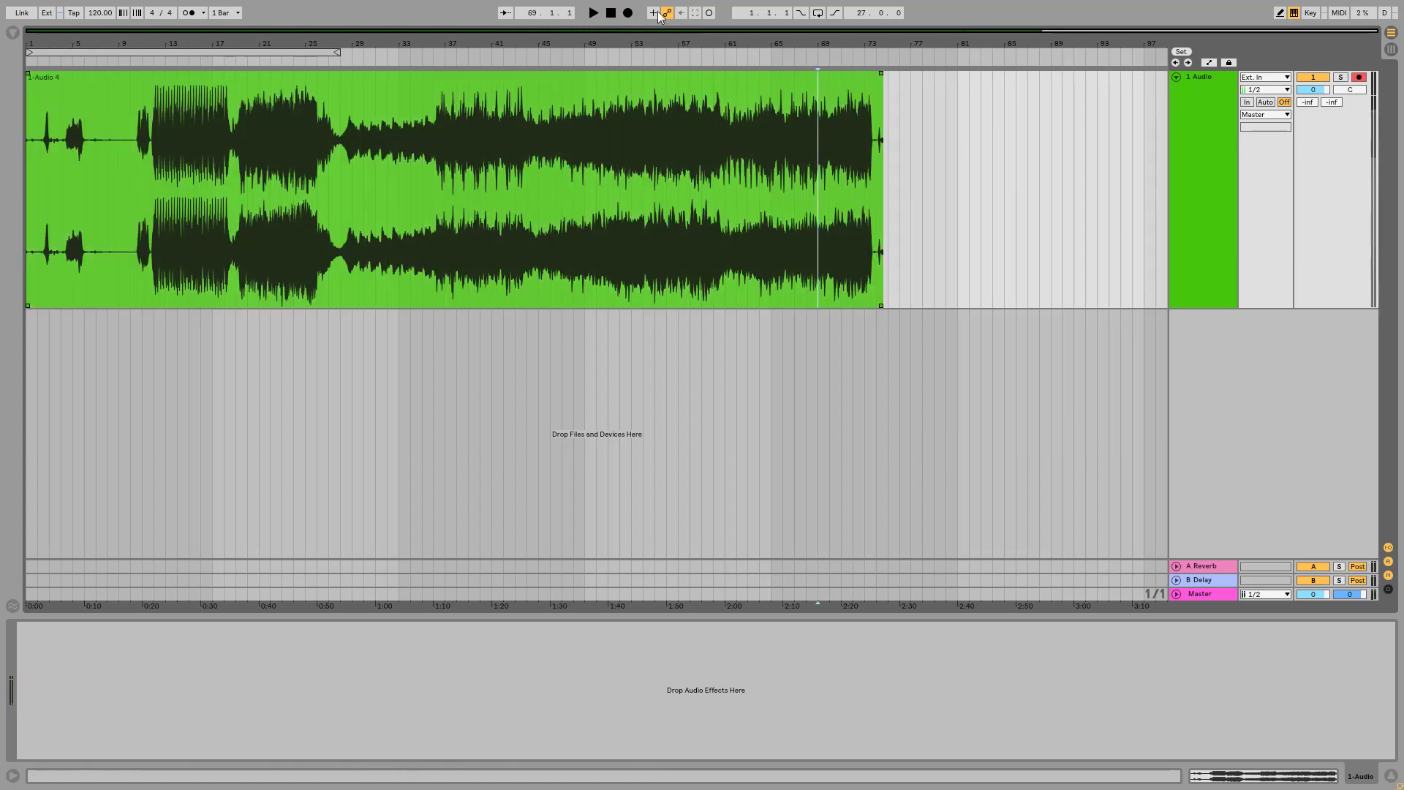
{"action": "left_click", "coordinate": [594, 13]}
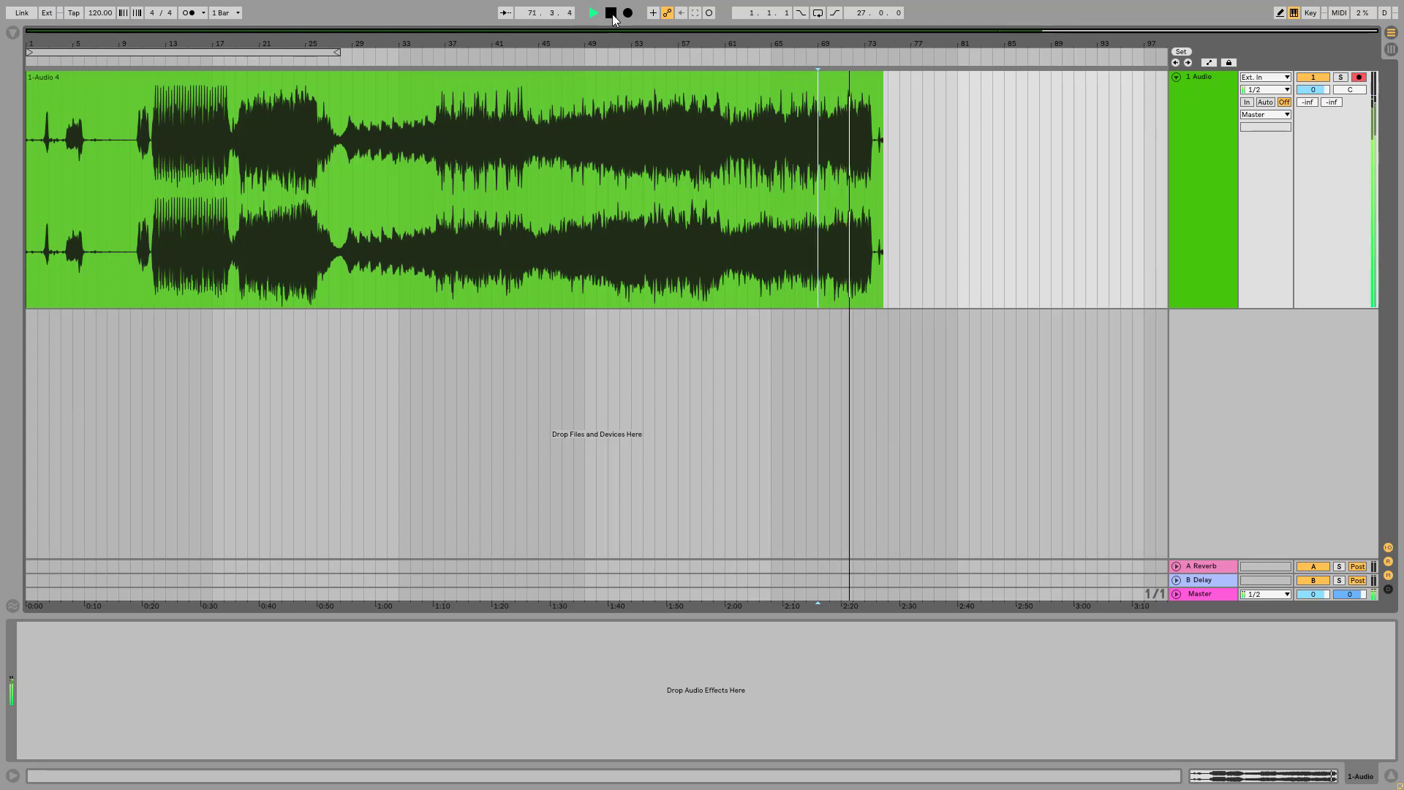
{"action": "left_click", "coordinate": [612, 16]}
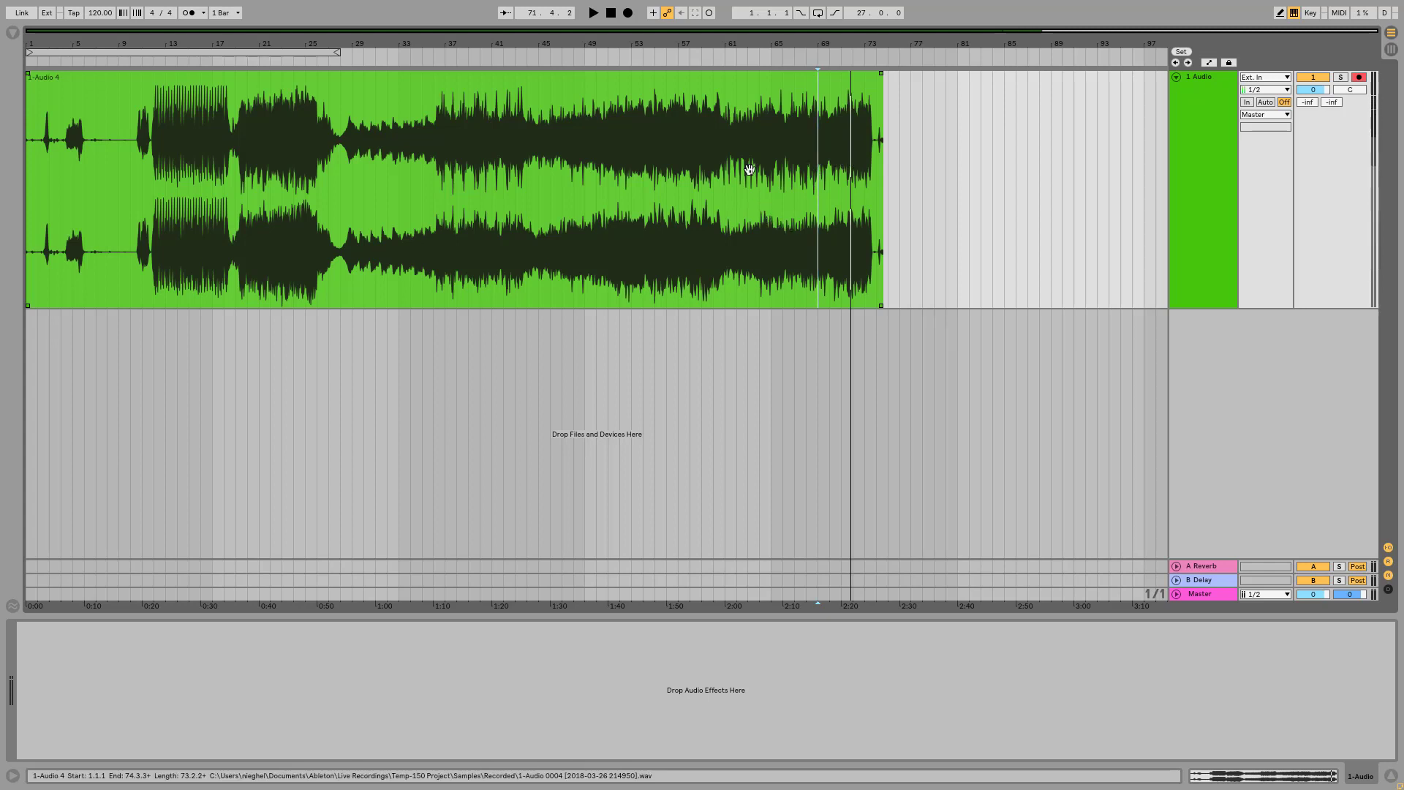
Audition the recording from bar 25 and from bar 36, then stop playback
{"action": "left_click", "coordinate": [213, 204]}
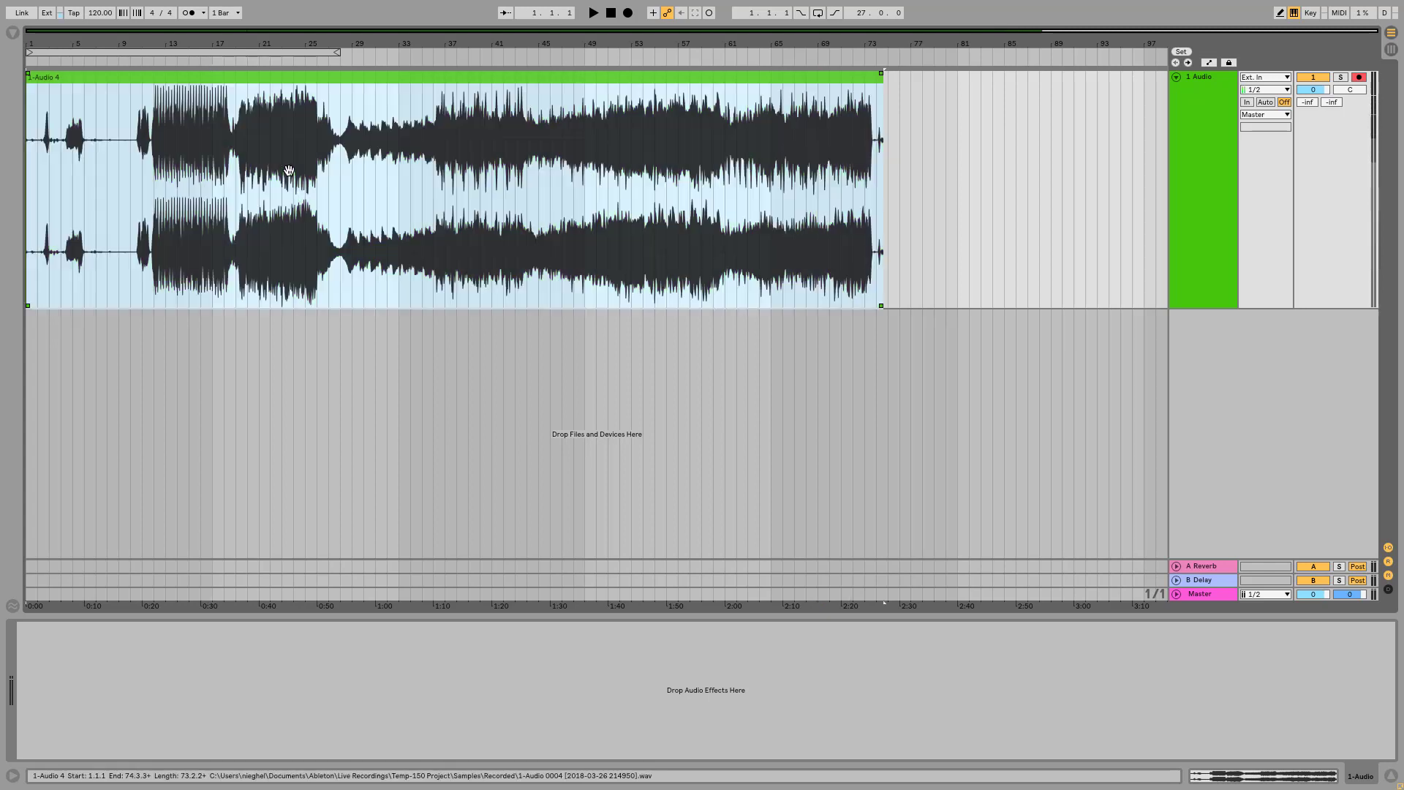
{"action": "left_click", "coordinate": [305, 207]}
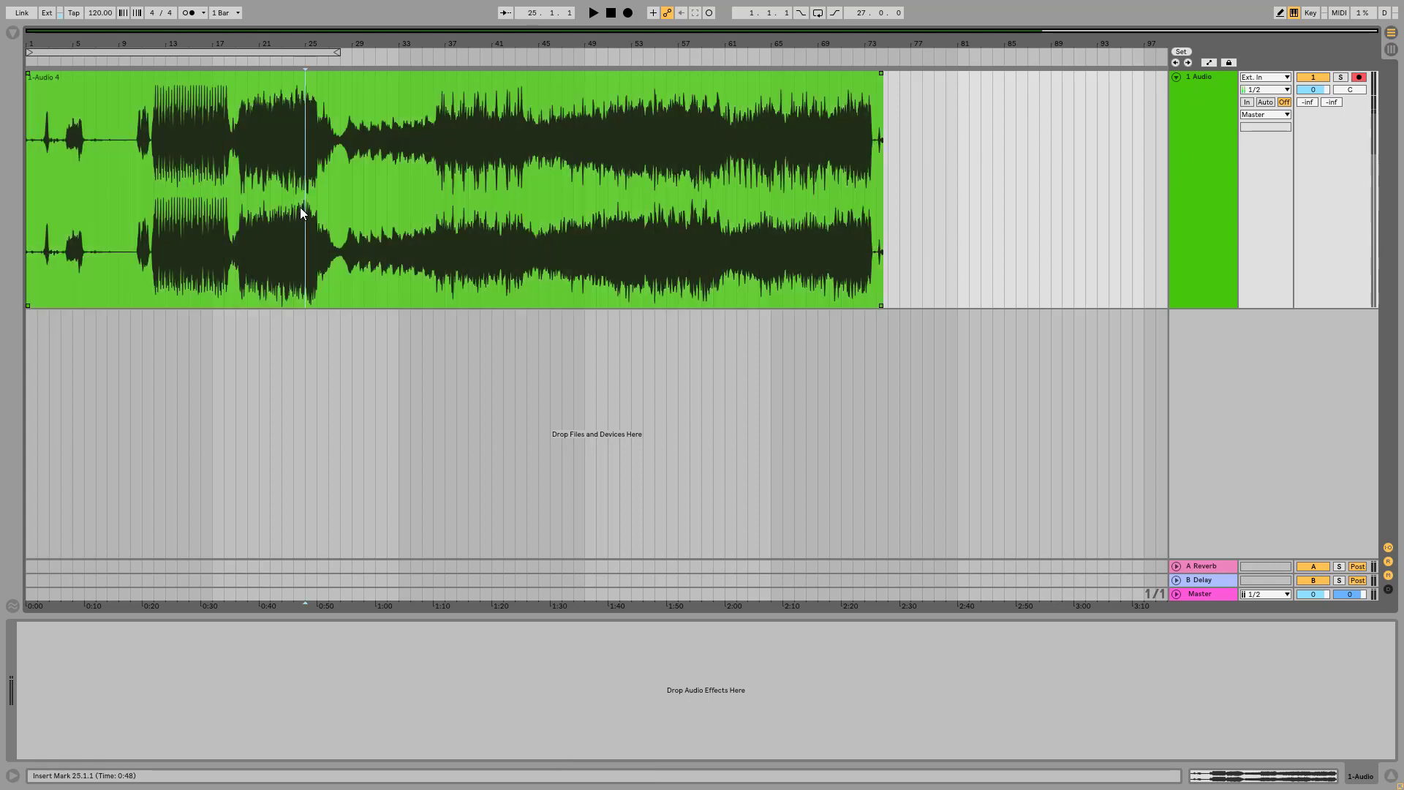
{"action": "left_click", "coordinate": [594, 14]}
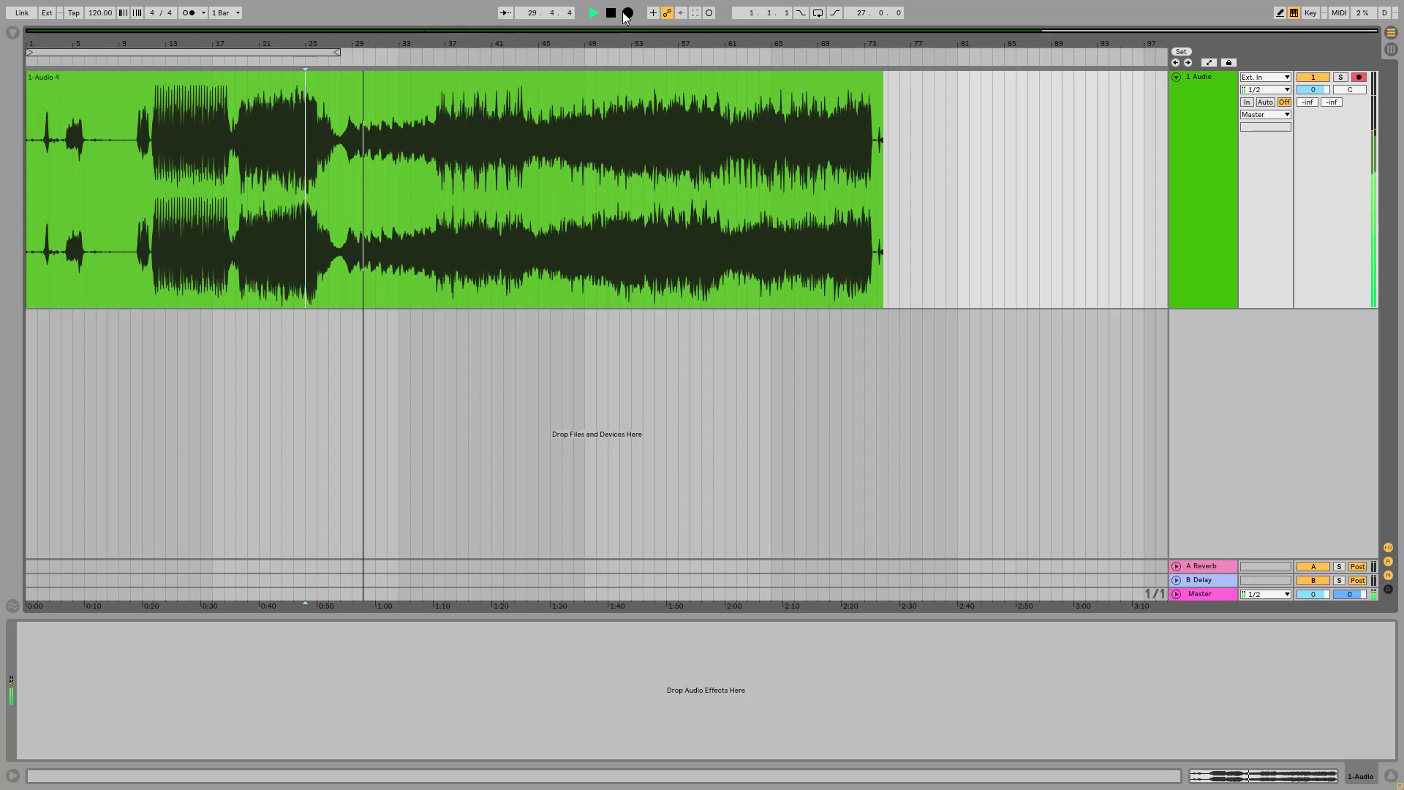
{"action": "left_click", "coordinate": [436, 217]}
{"action": "left_click", "coordinate": [594, 13]}
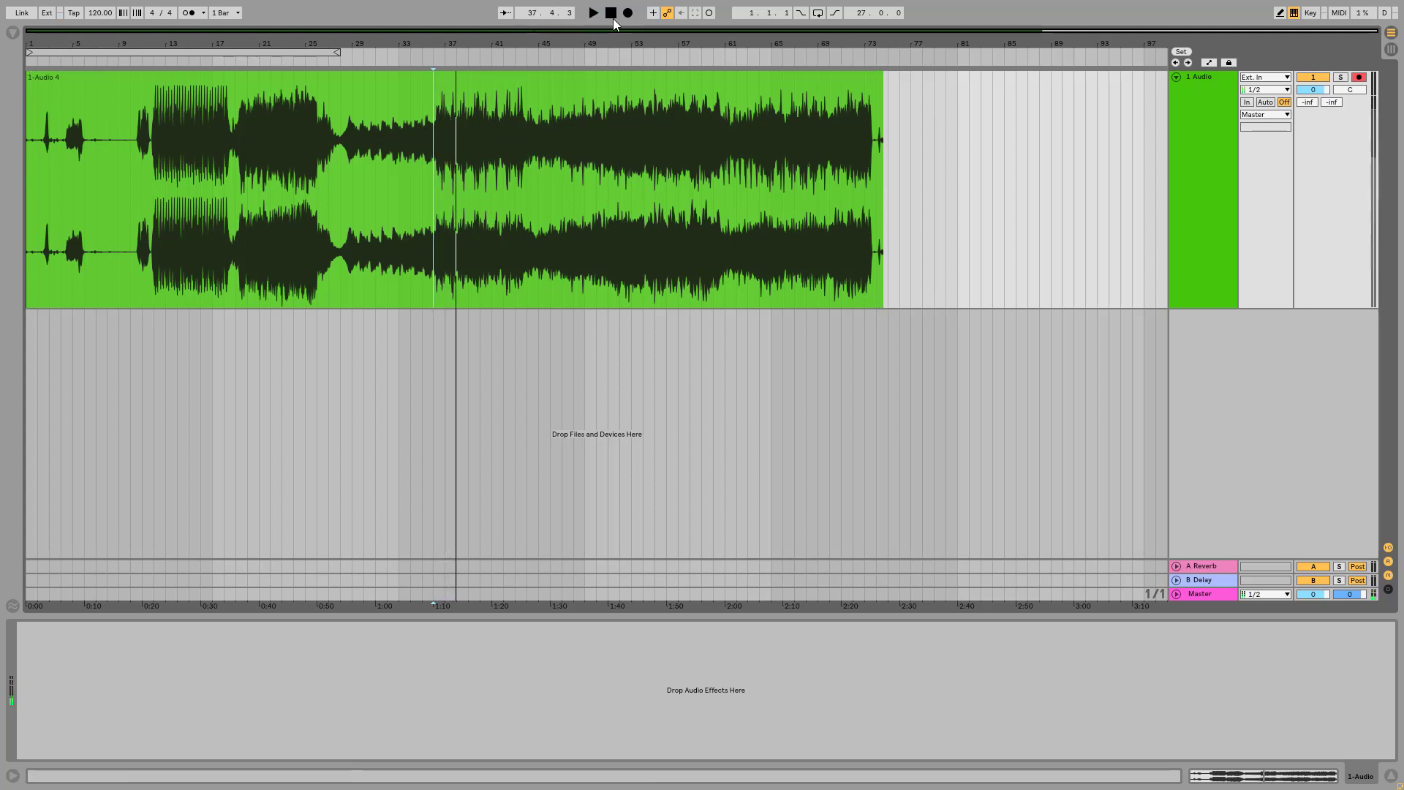
{"action": "left_click", "coordinate": [611, 14]}
Audition the recording's middle from bars 42, 49 and 53 and stop playback
{"action": "left_click", "coordinate": [502, 190]}
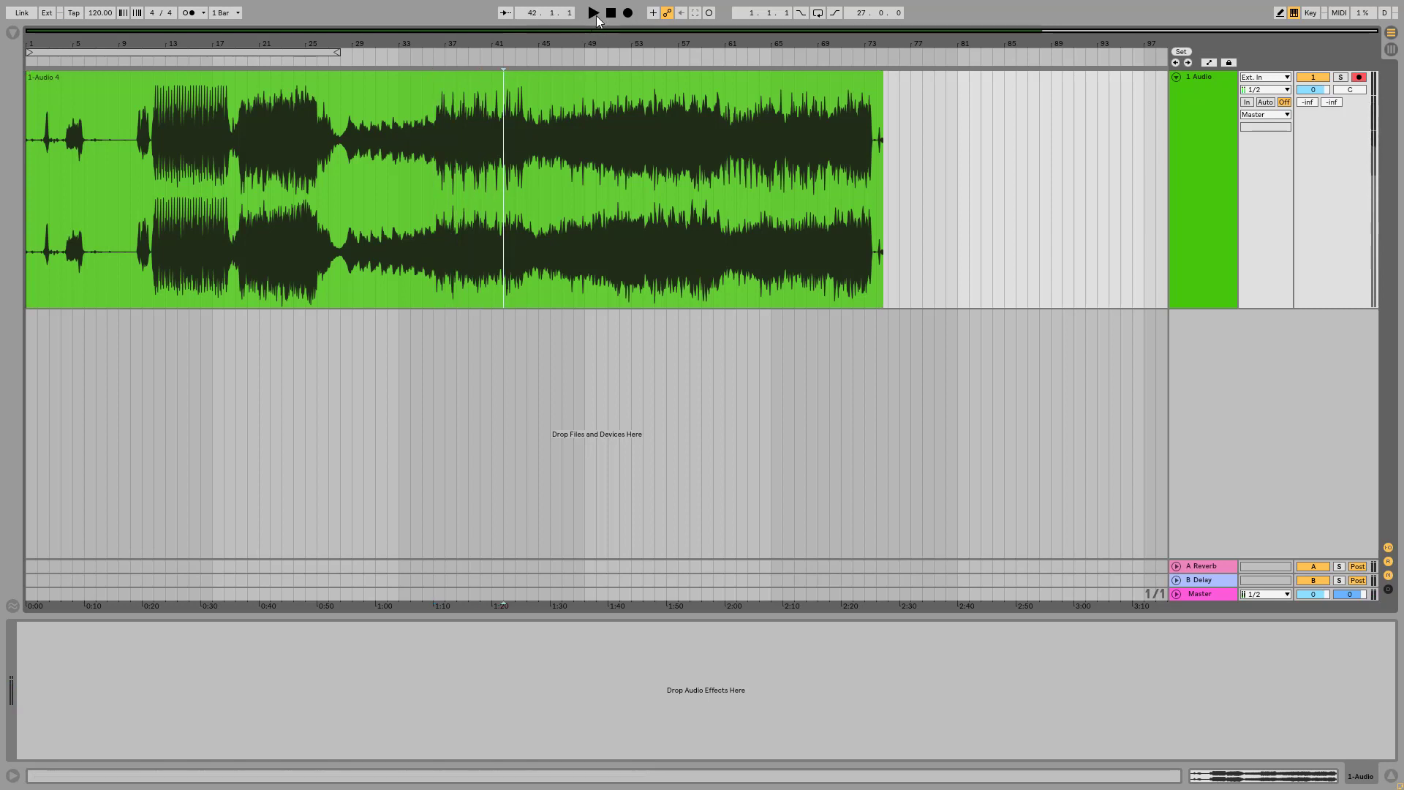
{"action": "left_click", "coordinate": [594, 16]}
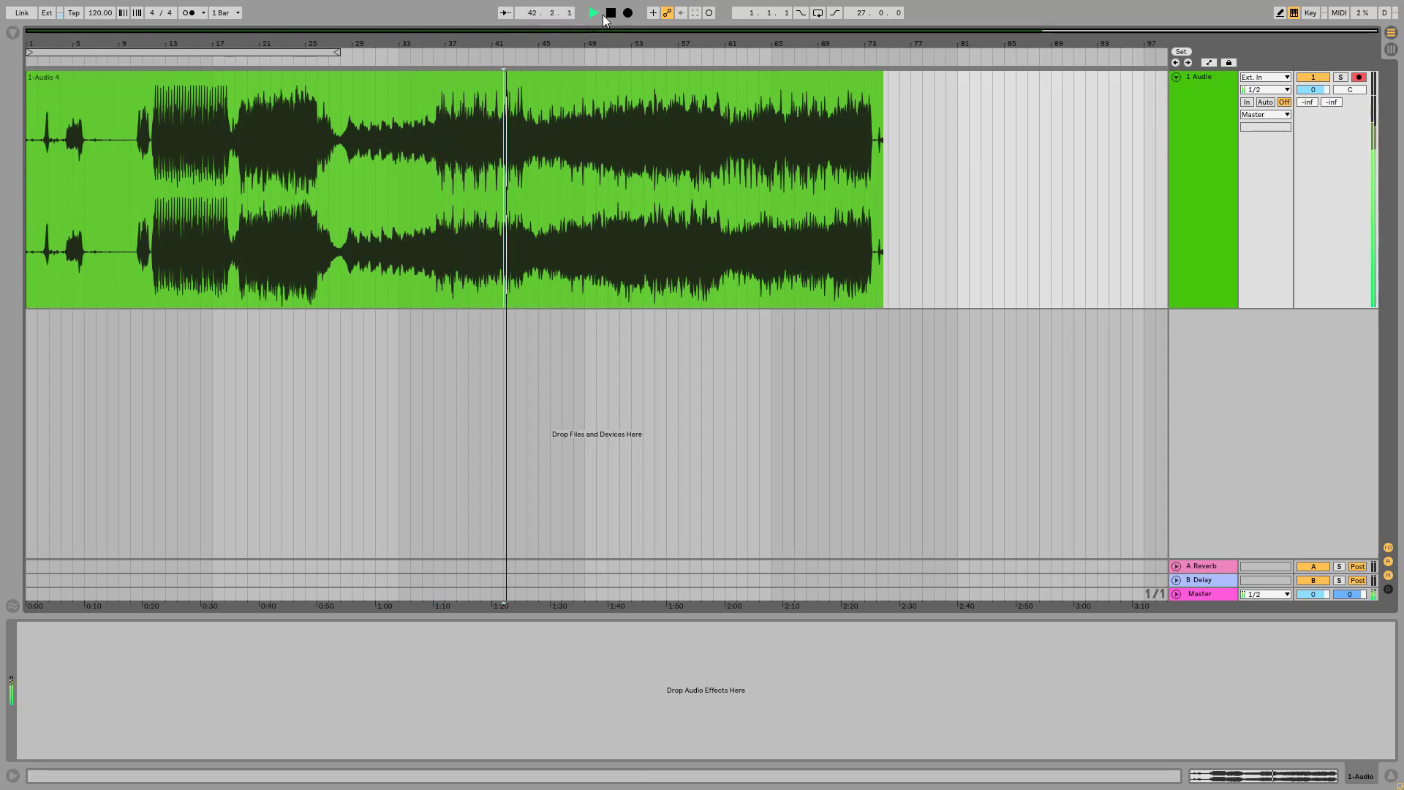
{"action": "left_click", "coordinate": [585, 208]}
{"action": "left_click", "coordinate": [593, 16]}
{"action": "left_click", "coordinate": [635, 221]}
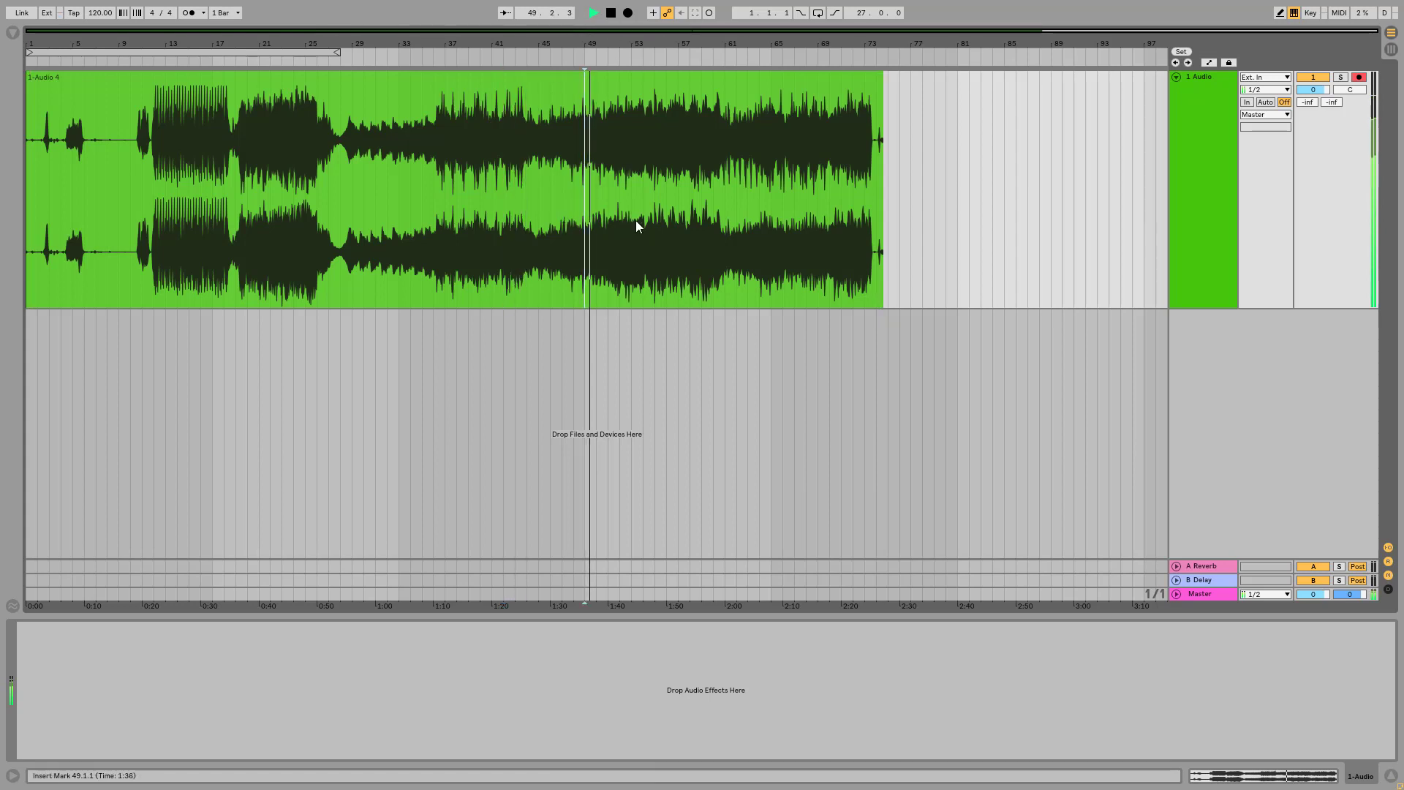
{"action": "left_click", "coordinate": [596, 16]}
{"action": "key", "text": "ctrl+e"}
{"action": "left_click", "coordinate": [610, 13]}
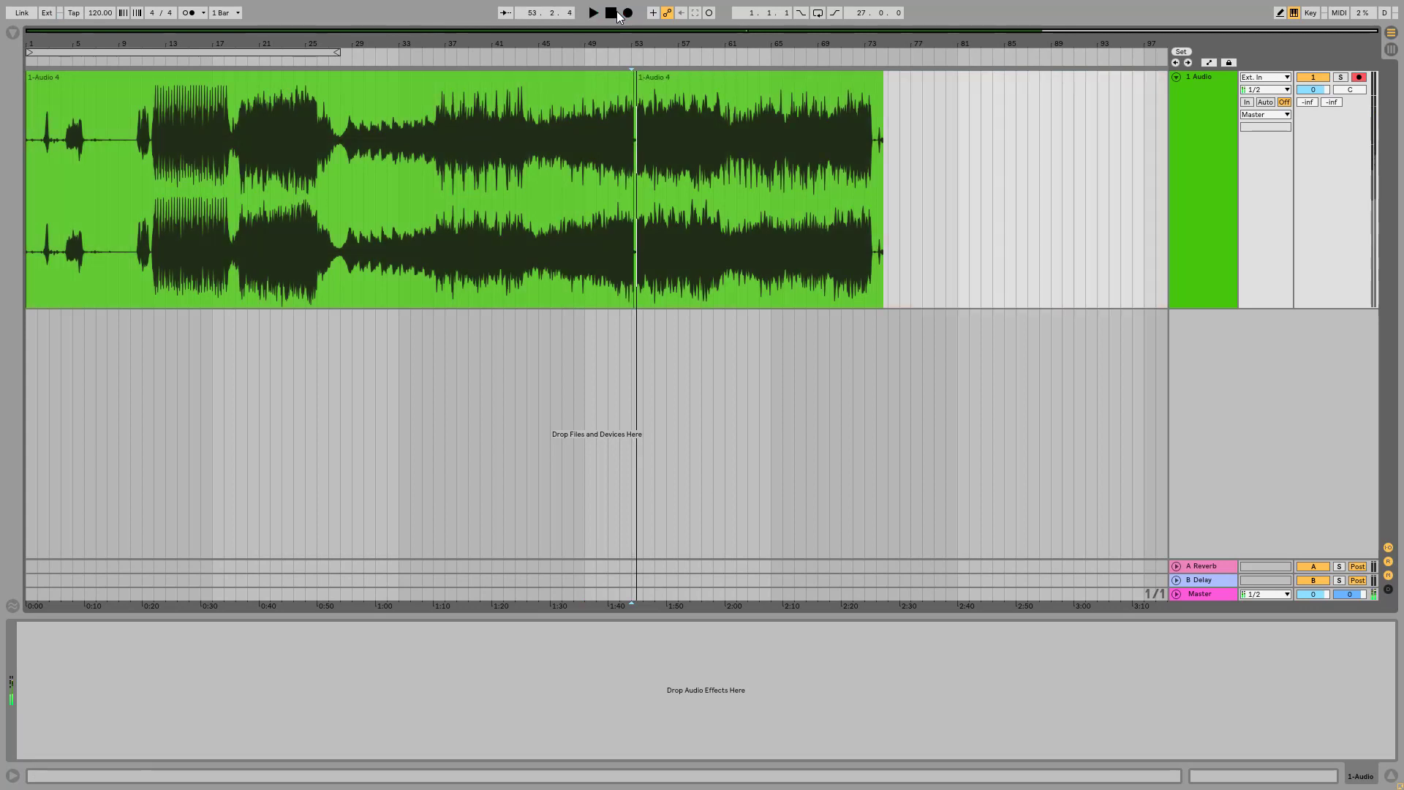
Delete all recorded Shooting Stars audio from the 1 Audio track and return the playback position to bar 1
{"action": "left_click", "coordinate": [703, 76]}
{"action": "key", "text": "Delete"}
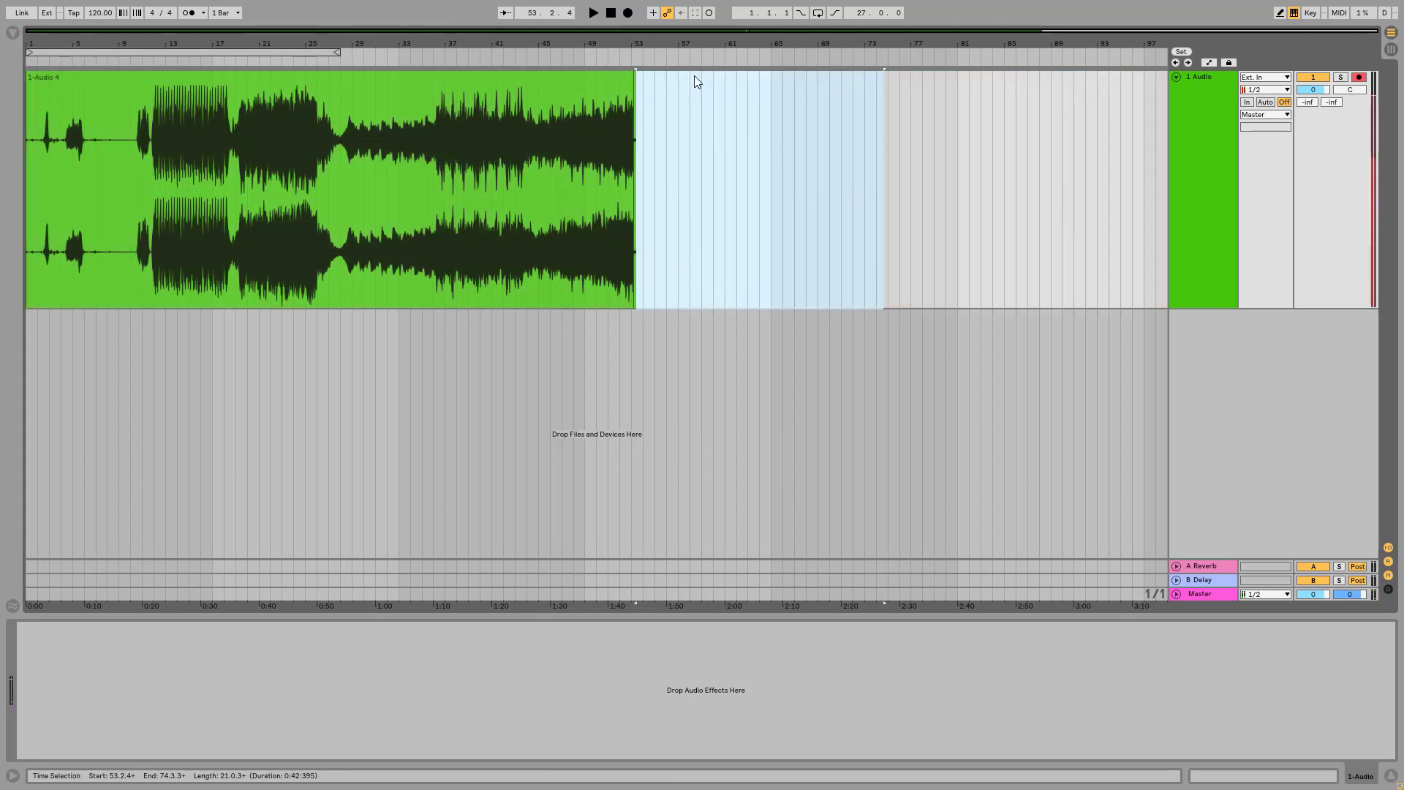
{"action": "left_click_drag", "start_coordinate": [662, 96], "coordinate": [32, 67]}
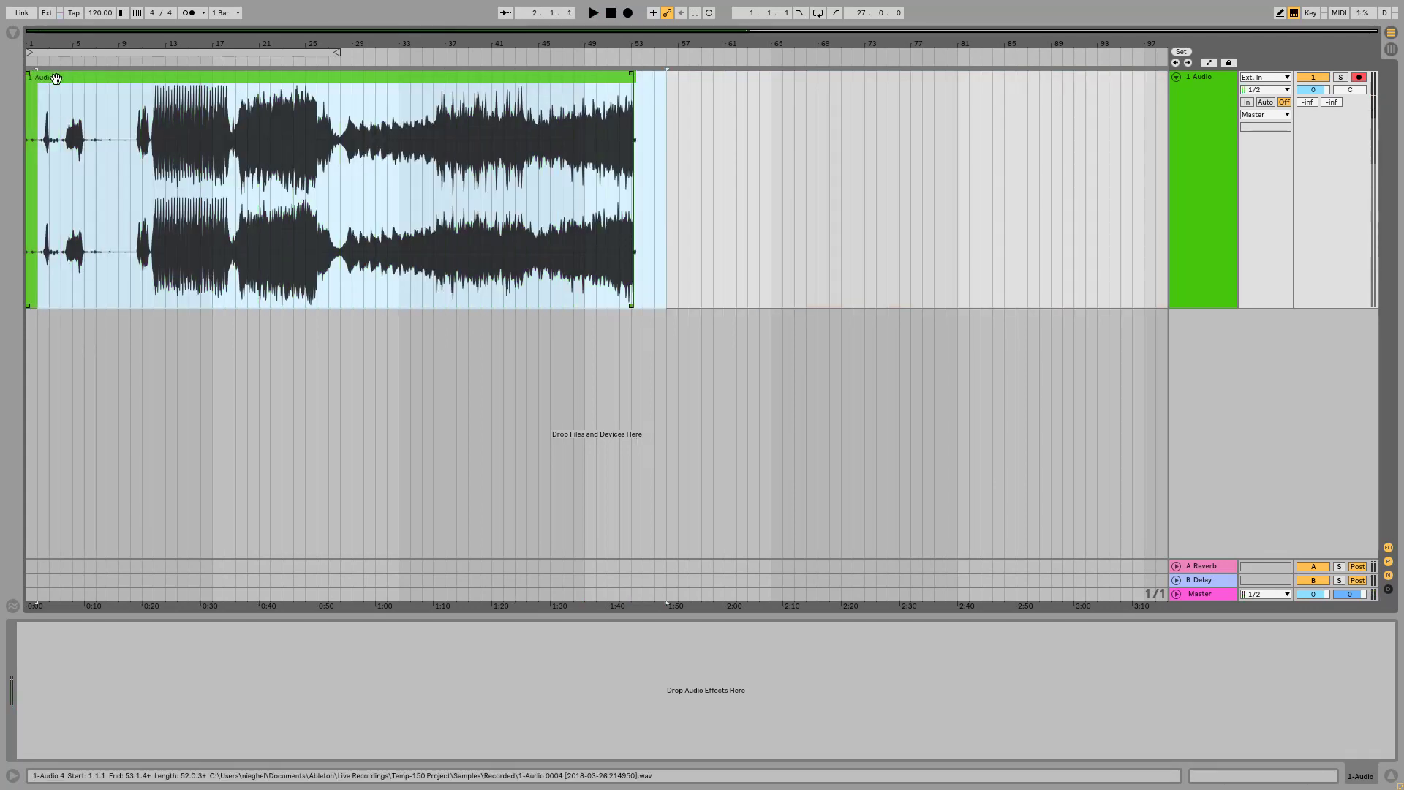
{"action": "key", "text": "Delete"}
{"action": "left_click_drag", "start_coordinate": [669, 119], "coordinate": [598, 70]}
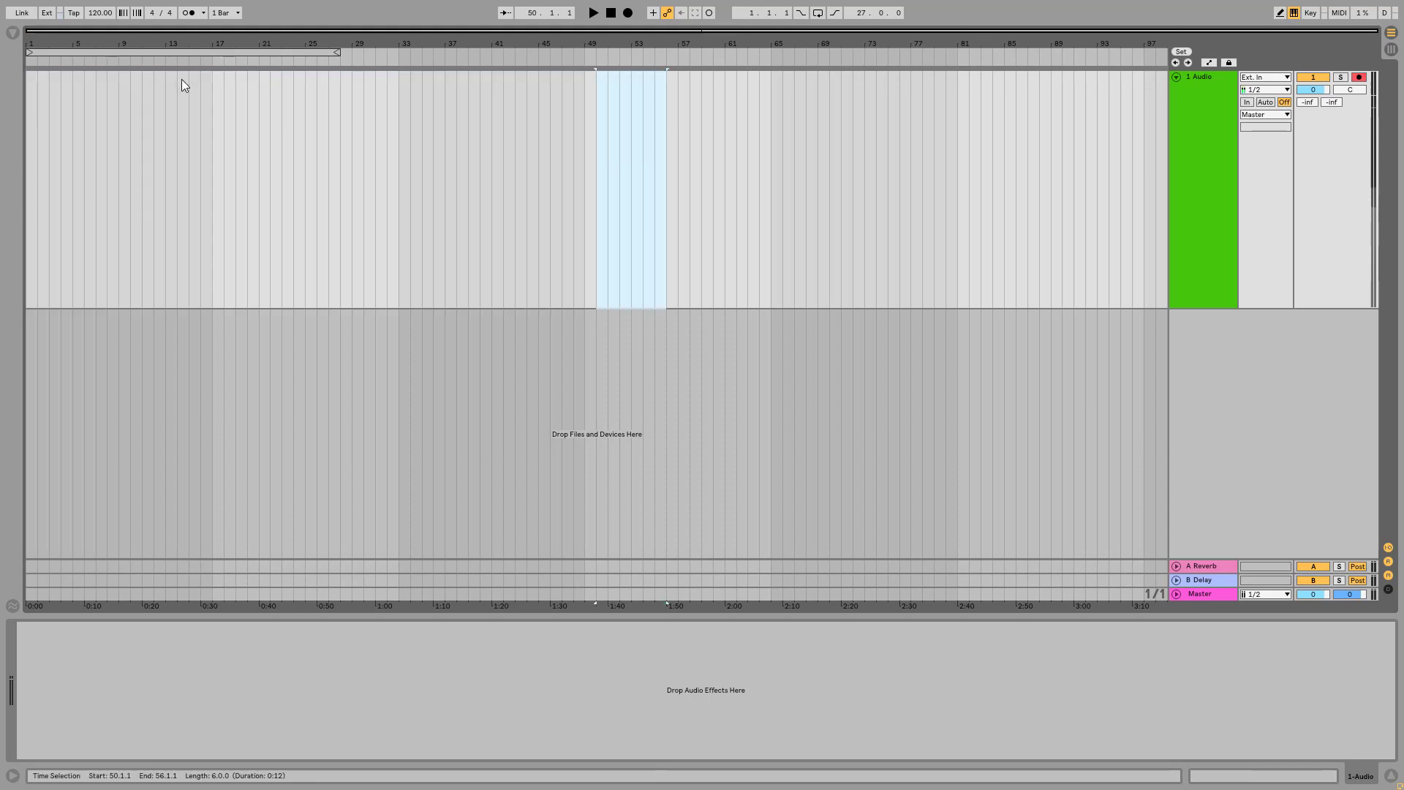
{"action": "left_click", "coordinate": [176, 52]}
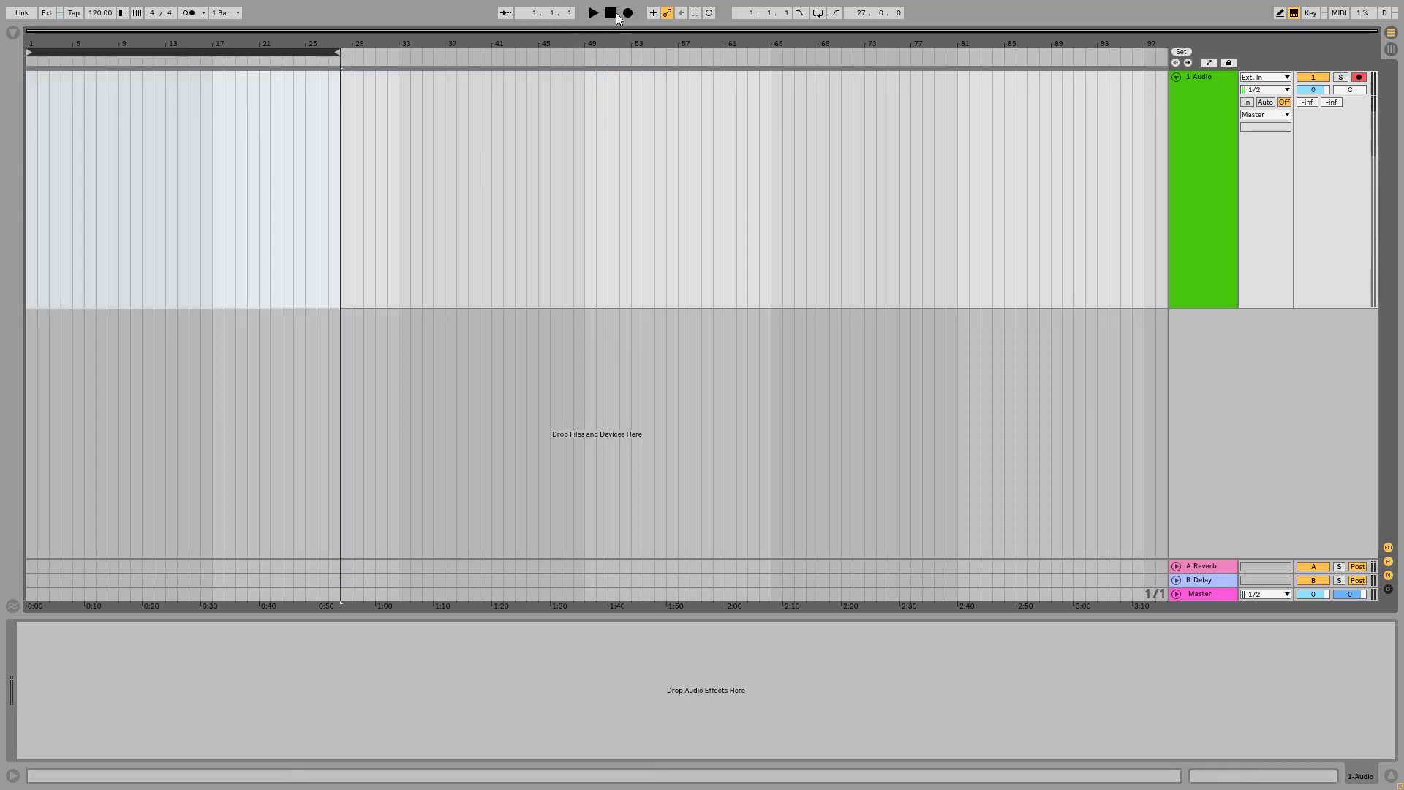
{"action": "left_click", "coordinate": [617, 17]}
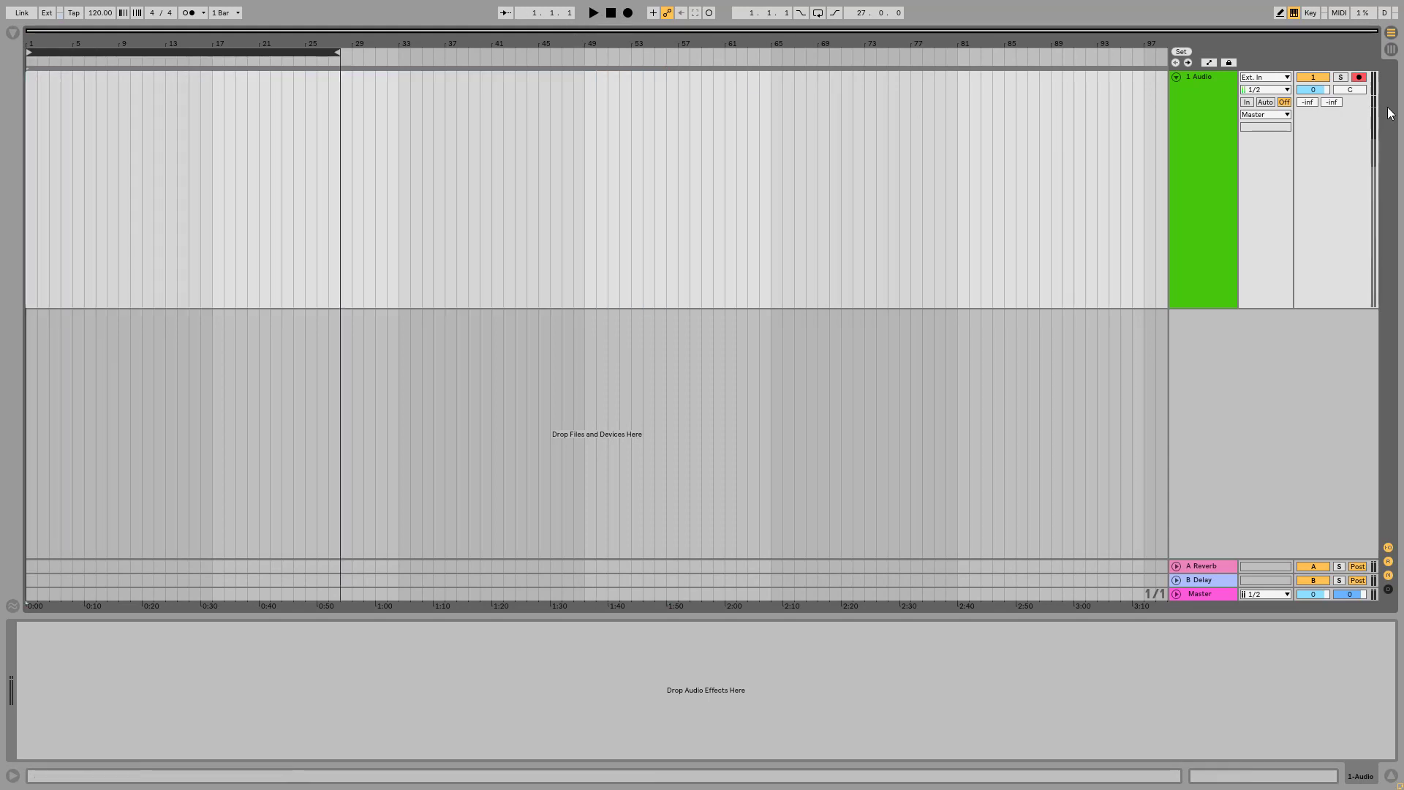
Close the Shooting Stars page, open Smoke [E.O.P VIP] from the next Facebook comment and start recording it in Ableton Live
{"action": "key", "text": "alt+Tab"}
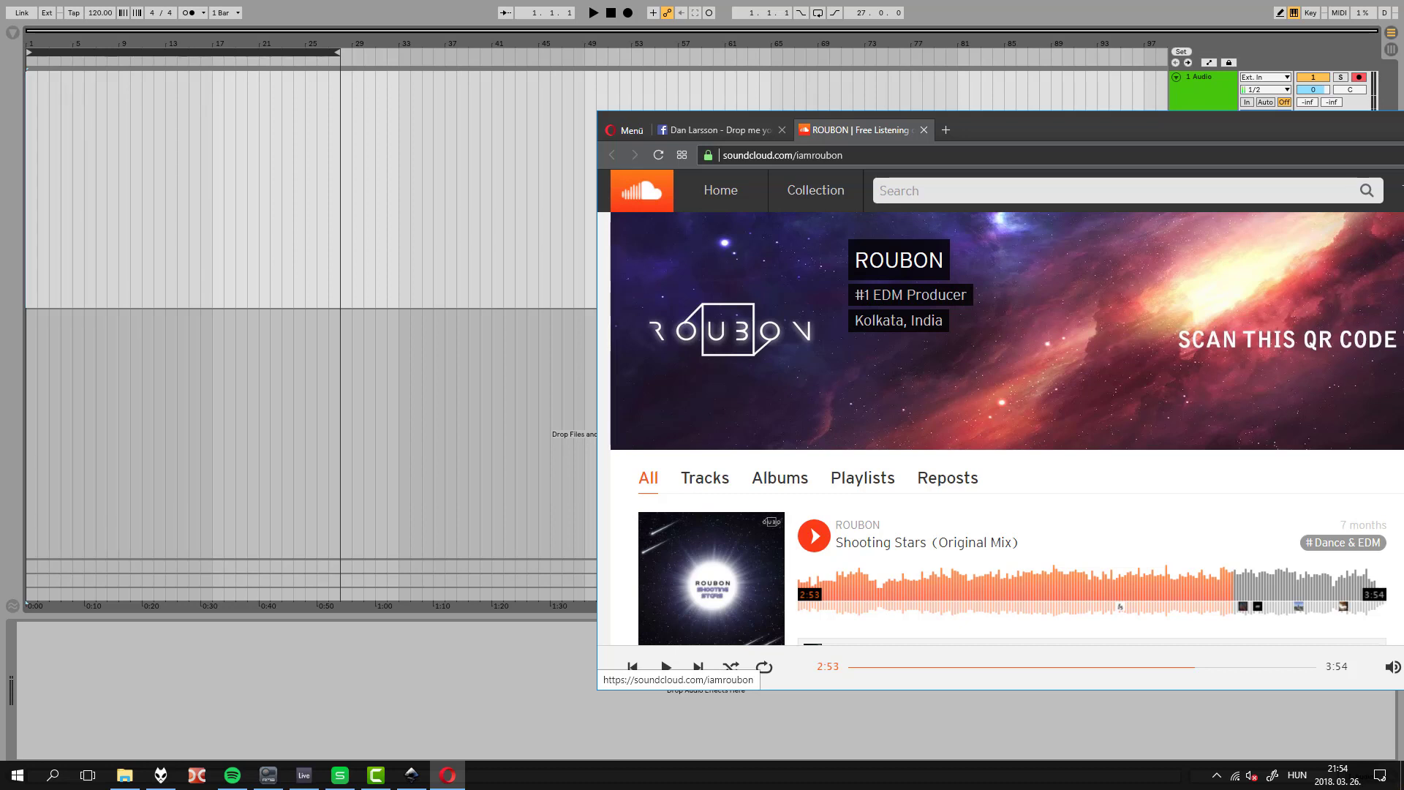
{"action": "left_click", "coordinate": [925, 130]}
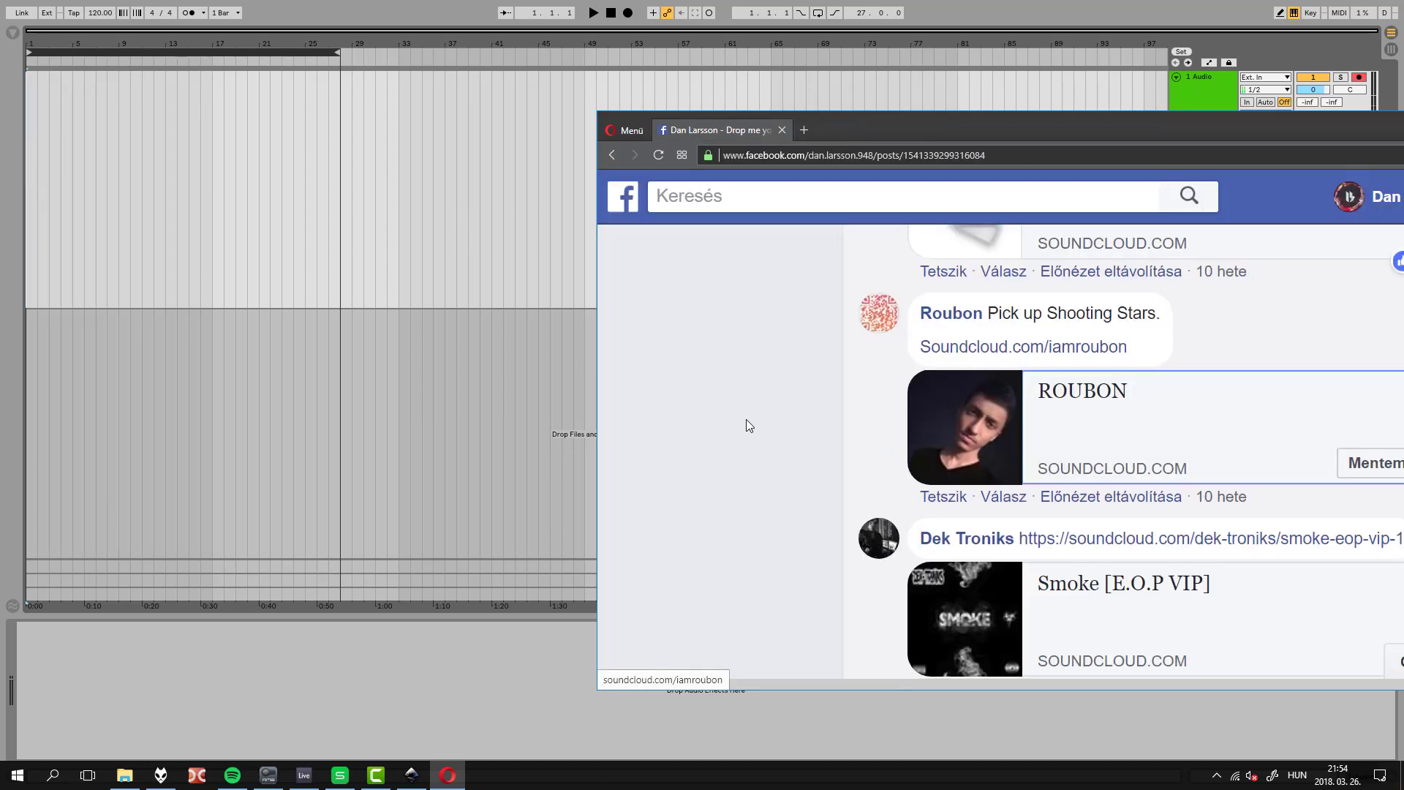
{"action": "scroll", "coordinate": [749, 414], "scroll_direction": "down", "scroll_amount": 3}
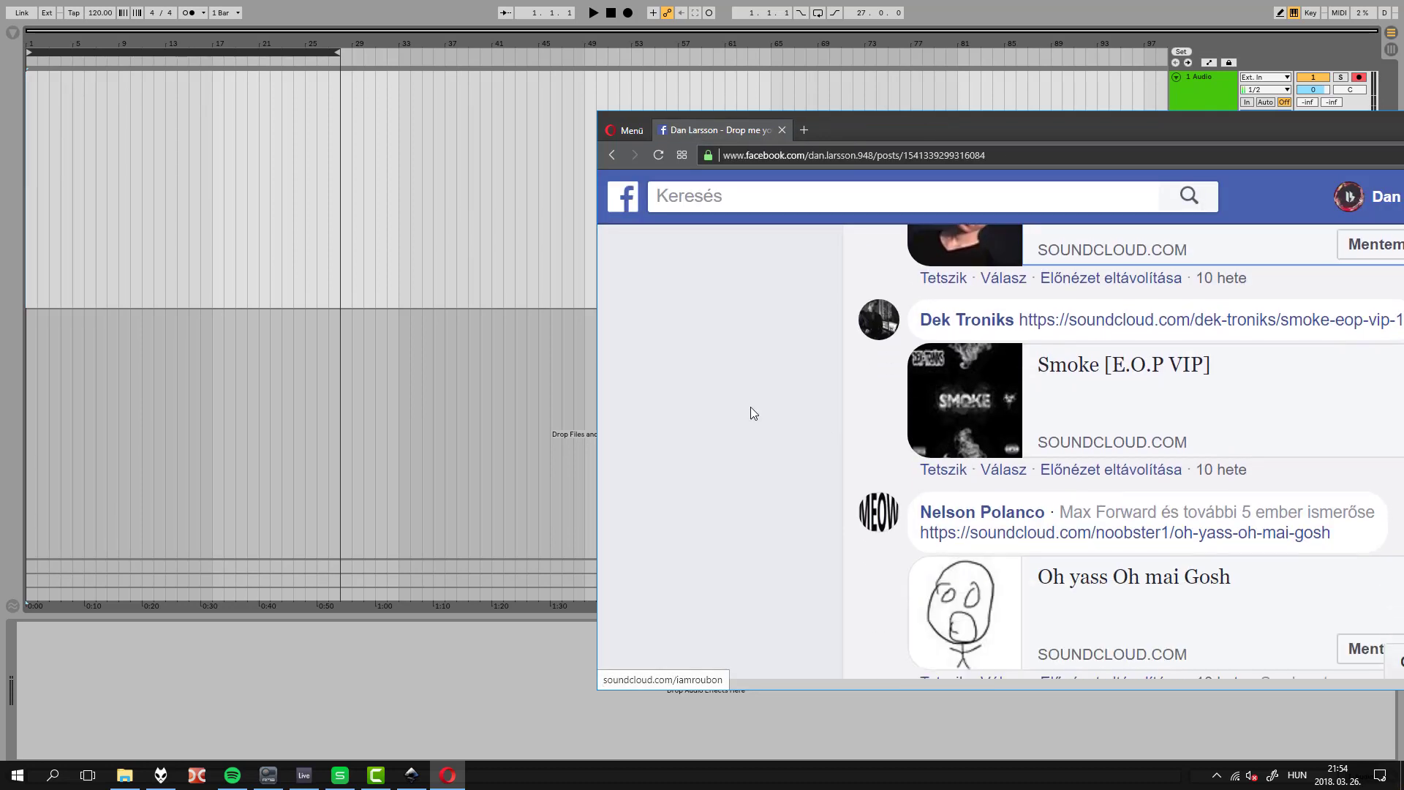
{"action": "middle_click", "coordinate": [1113, 325]}
{"action": "left_click", "coordinate": [861, 132]}
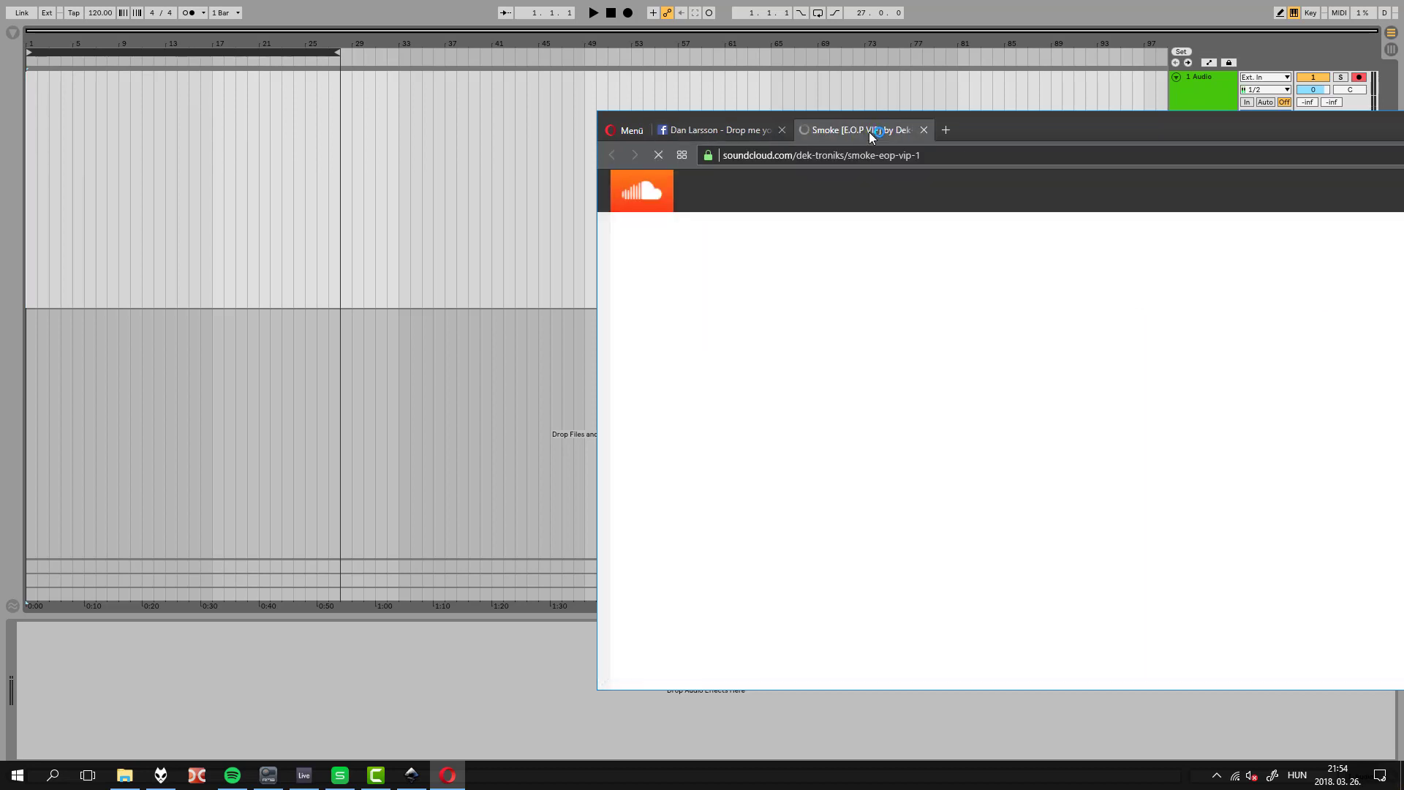
{"action": "left_click", "coordinate": [627, 14]}
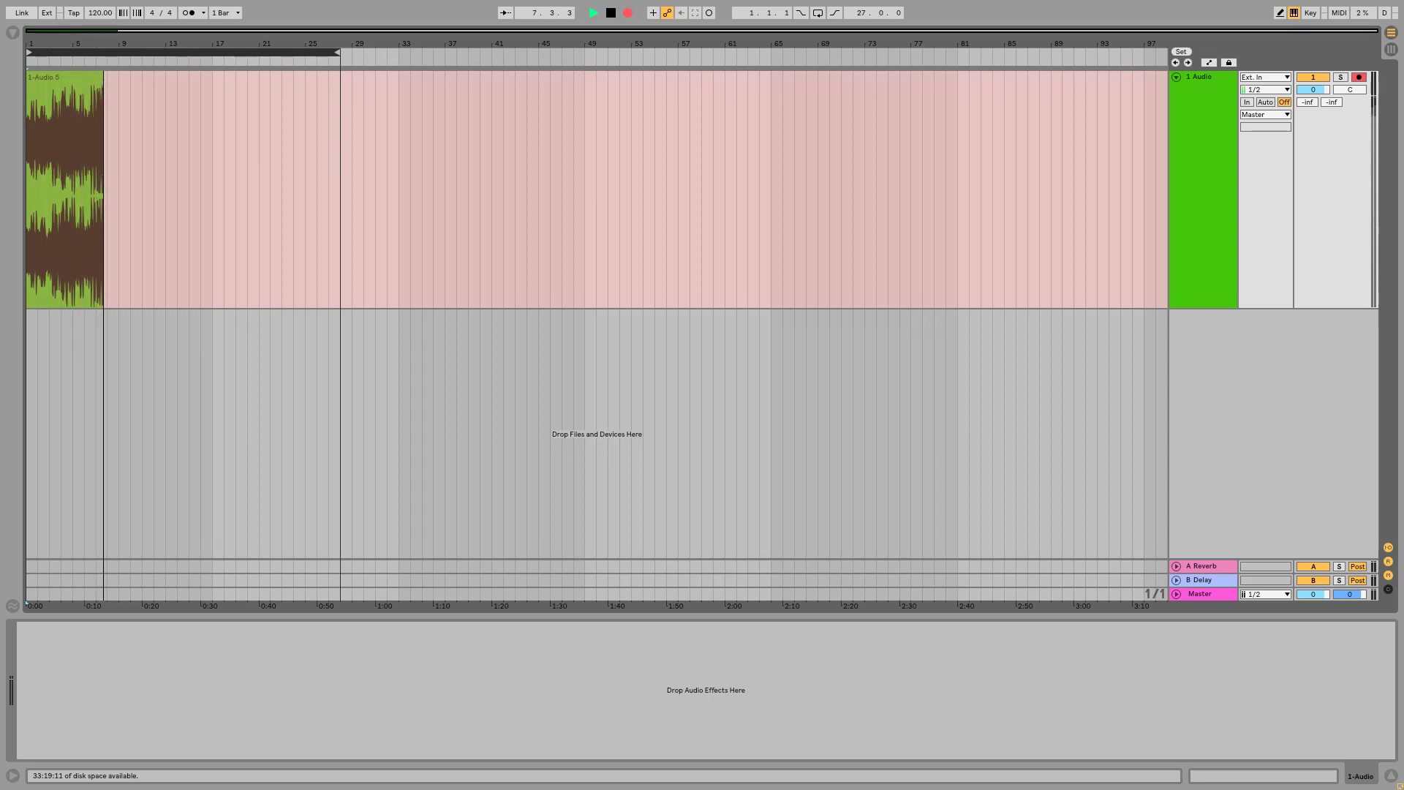
Look through the description and comments on the Smoke [E.O.P VIP] SoundCloud page while the track records
{"action": "key", "text": "alt+Tab"}
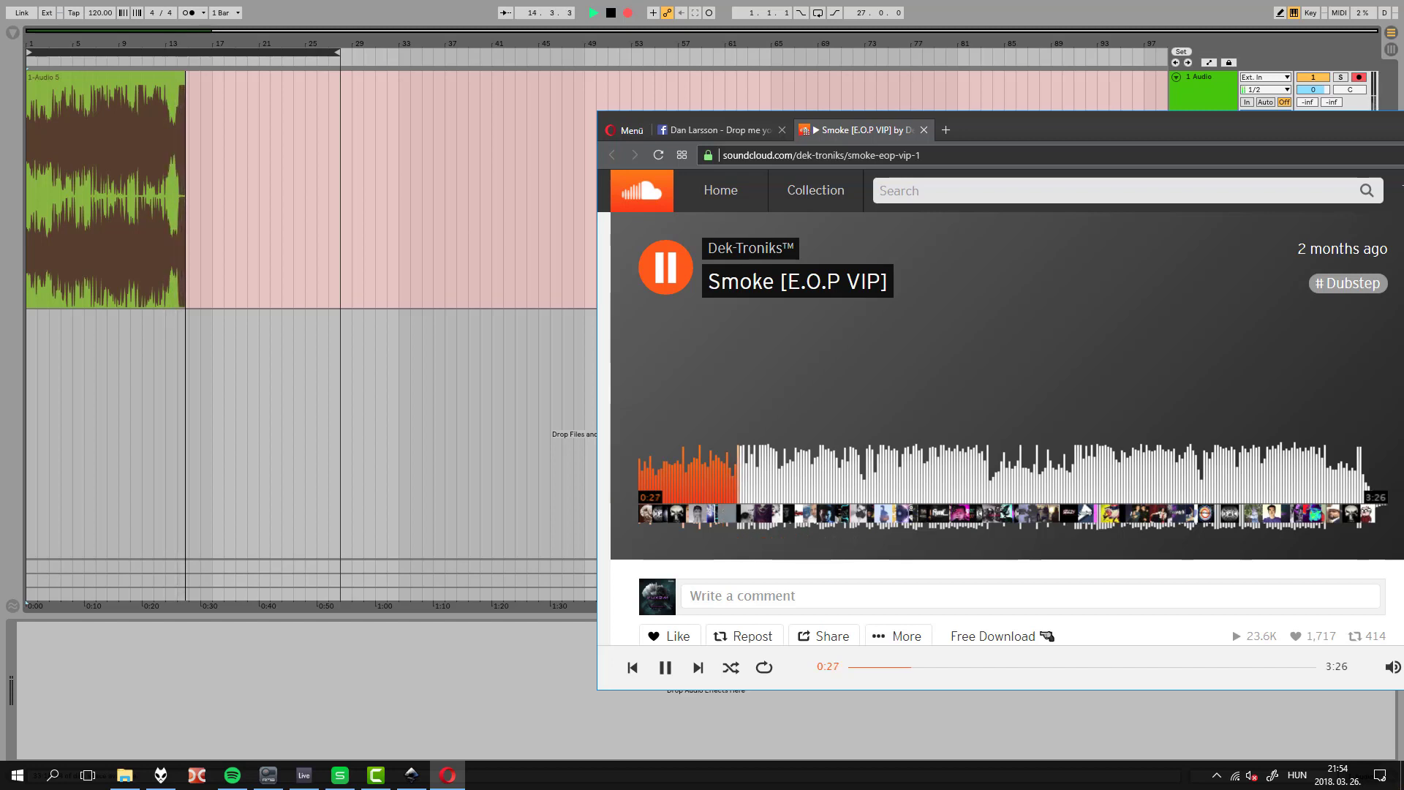
{"action": "scroll", "coordinate": [1007, 409], "scroll_direction": "down", "scroll_amount": 3}
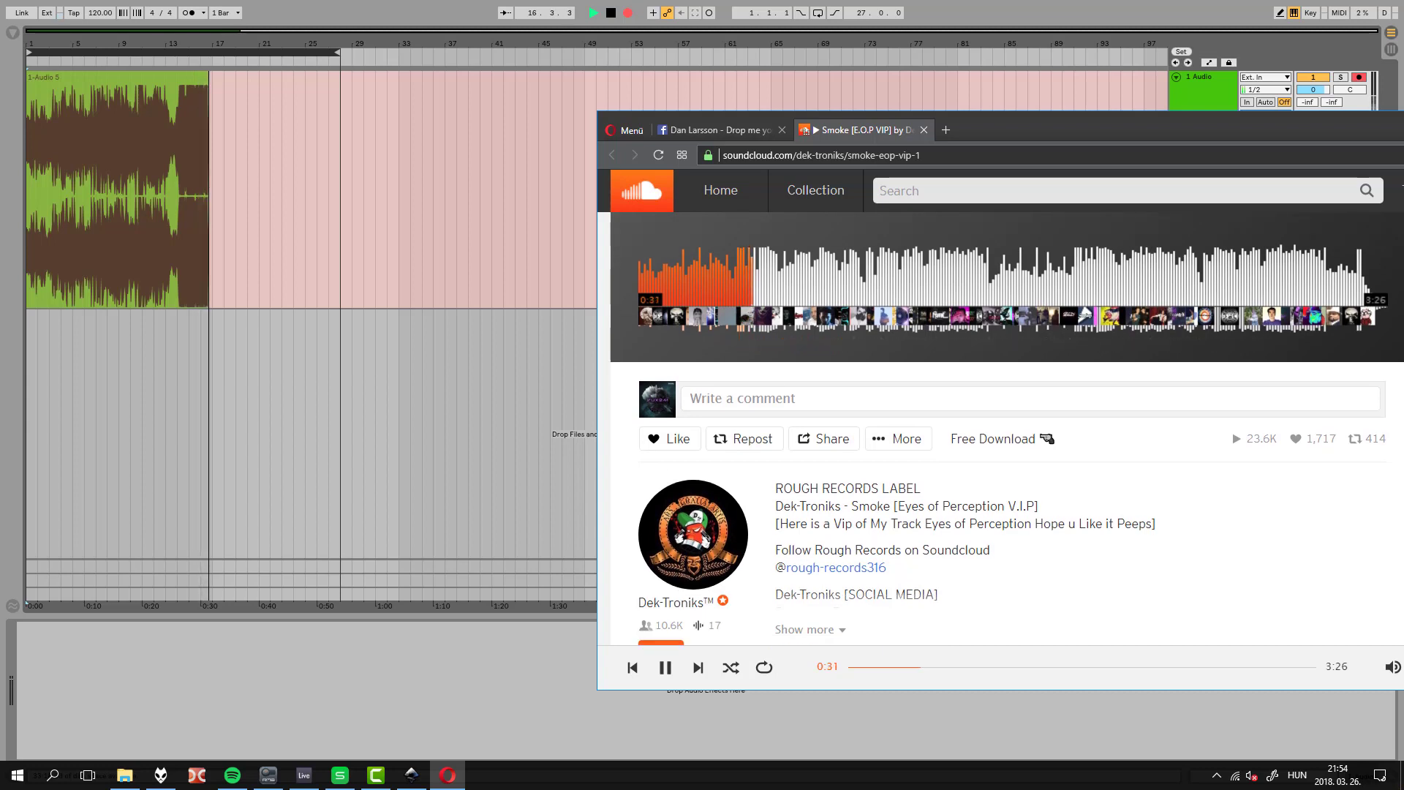
{"action": "scroll", "coordinate": [1007, 428], "scroll_direction": "down", "scroll_amount": 5}
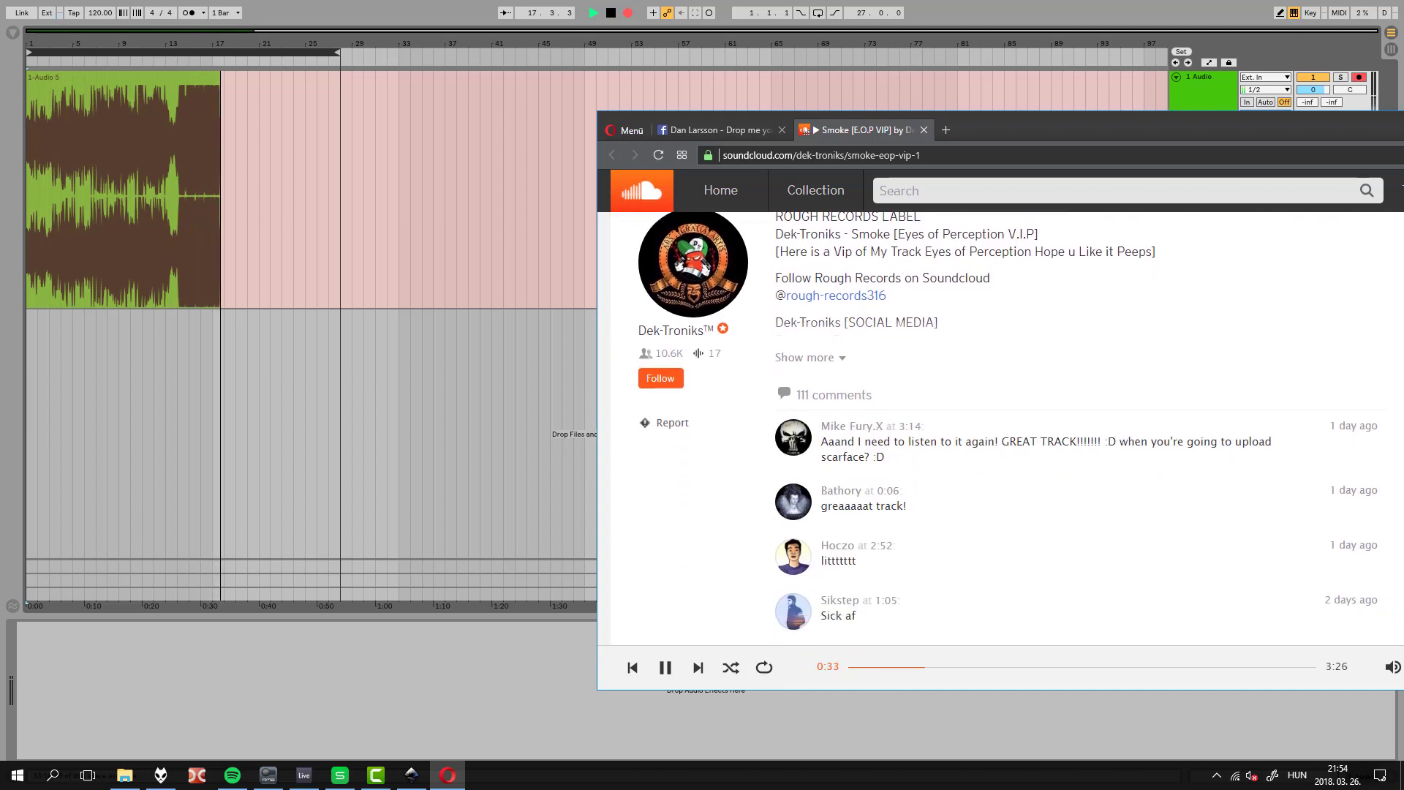
{"action": "scroll", "coordinate": [1007, 428], "scroll_direction": "down", "scroll_amount": 1}
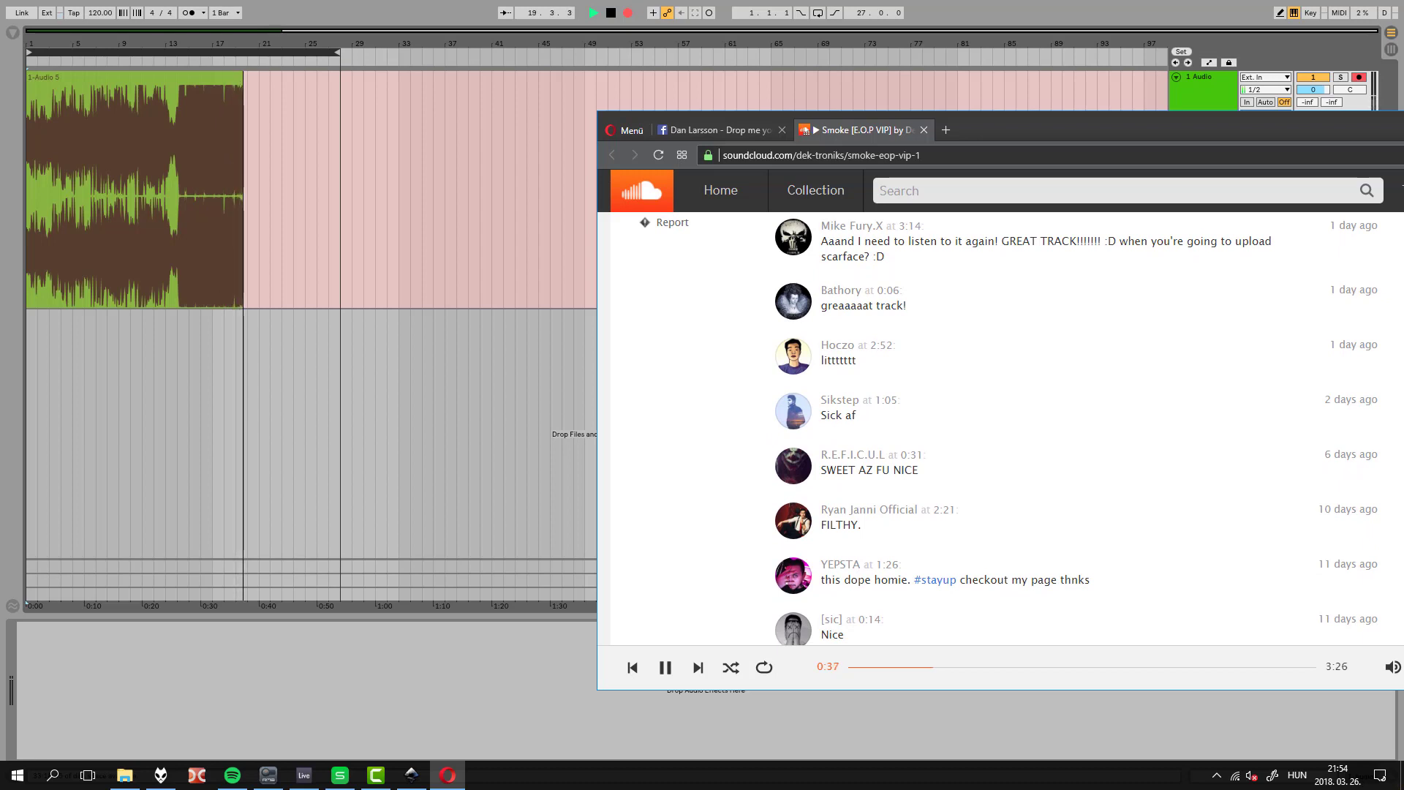
Skip ahead in Smoke [E.O.P VIP] to about 1:42 and on to about 2:00 during the recording
{"action": "scroll", "coordinate": [1007, 427], "scroll_direction": "up", "scroll_amount": 6}
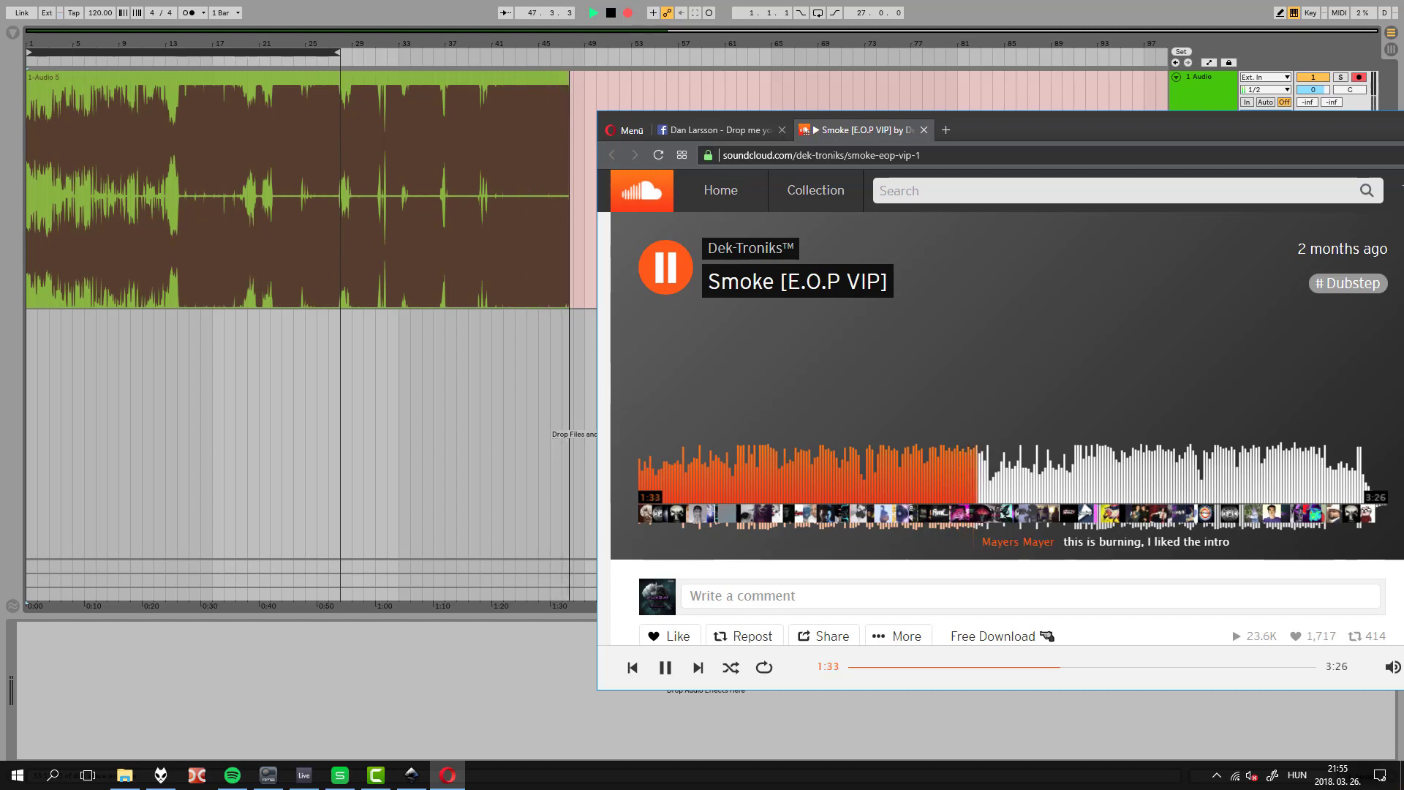
{"action": "left_click", "coordinate": [1009, 486]}
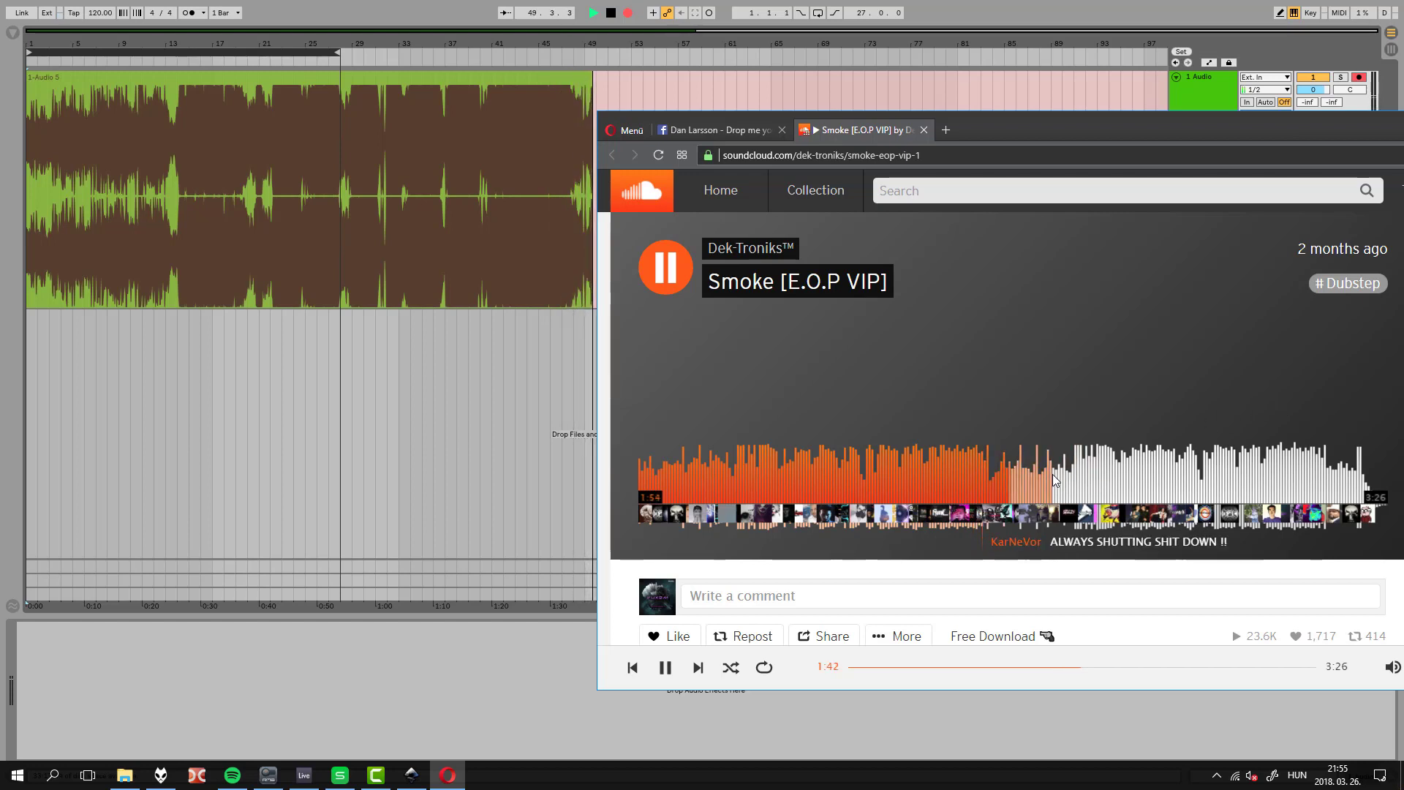
{"action": "left_click", "coordinate": [1072, 474]}
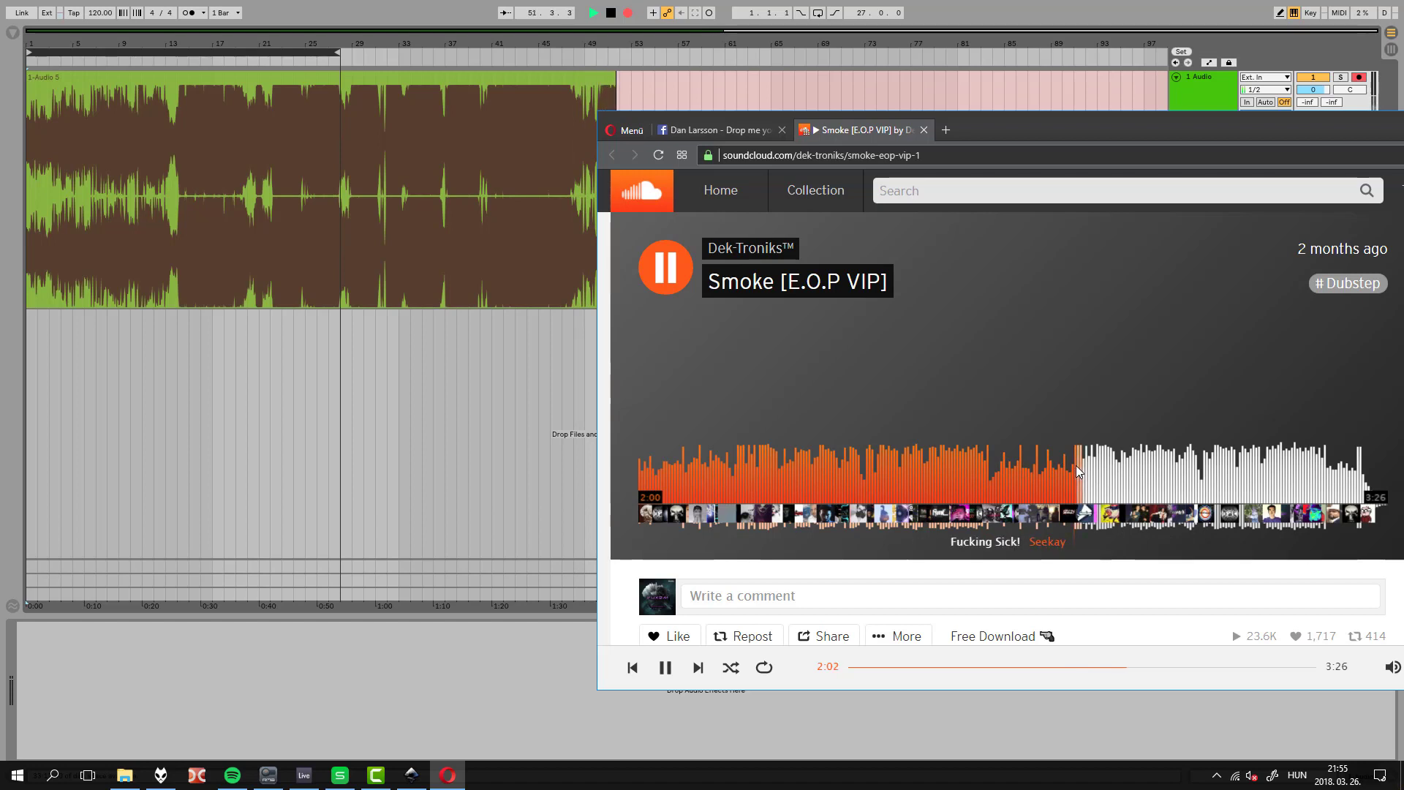
Skip ahead in Smoke [E.O.P VIP] in stages to about 2:11, 2:39, 2:55 and near its end while recording continues
{"action": "left_click", "coordinate": [1094, 466]}
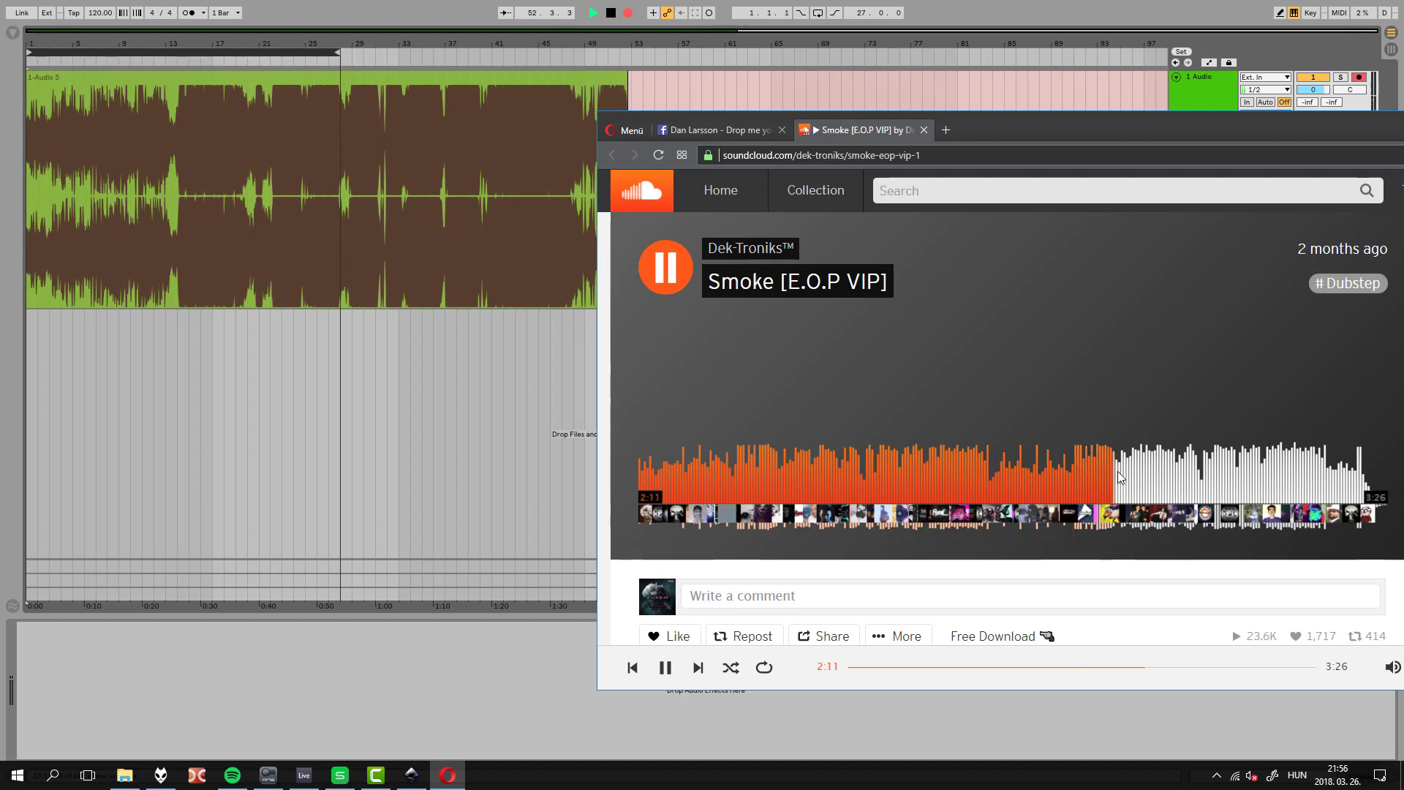
{"action": "left_click", "coordinate": [1127, 476]}
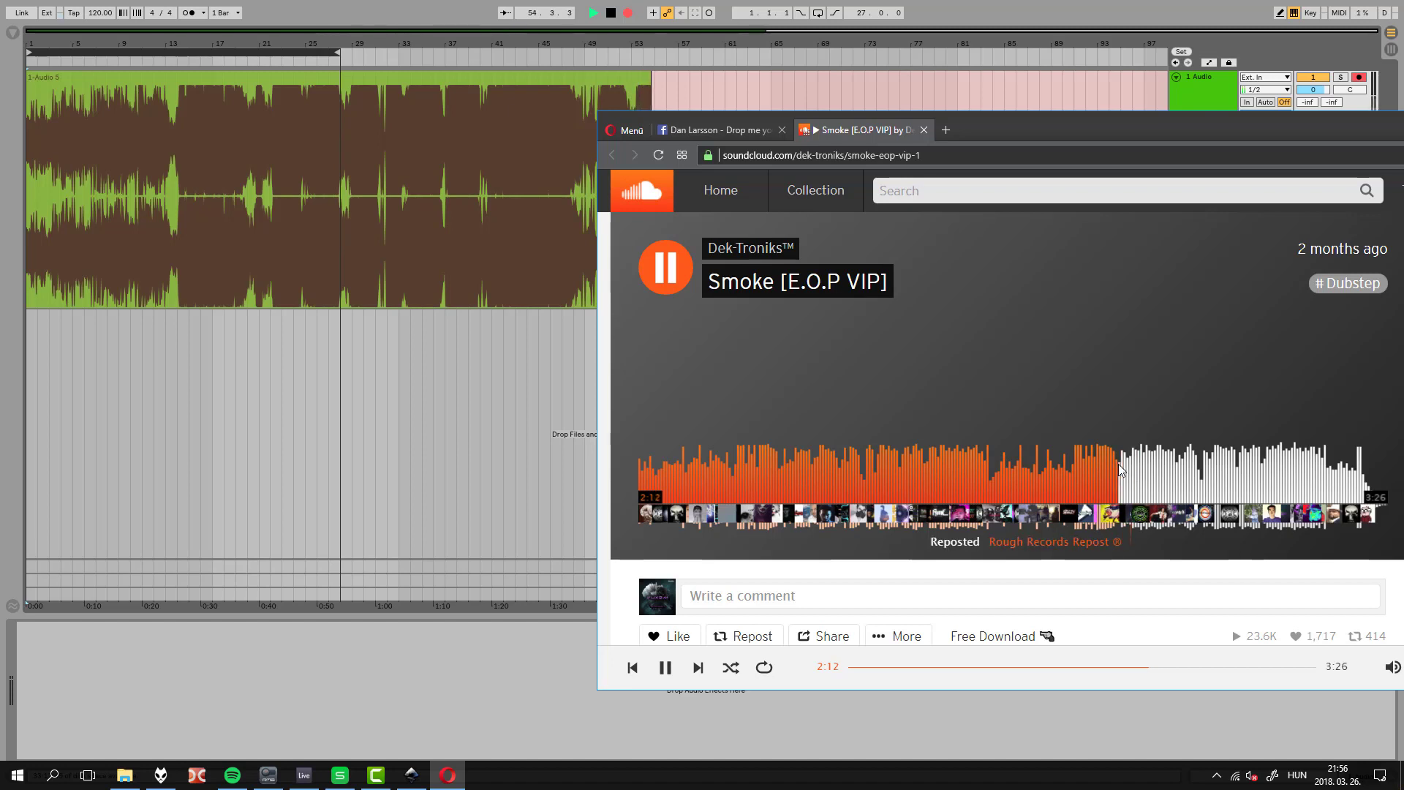
{"action": "left_click", "coordinate": [1119, 468]}
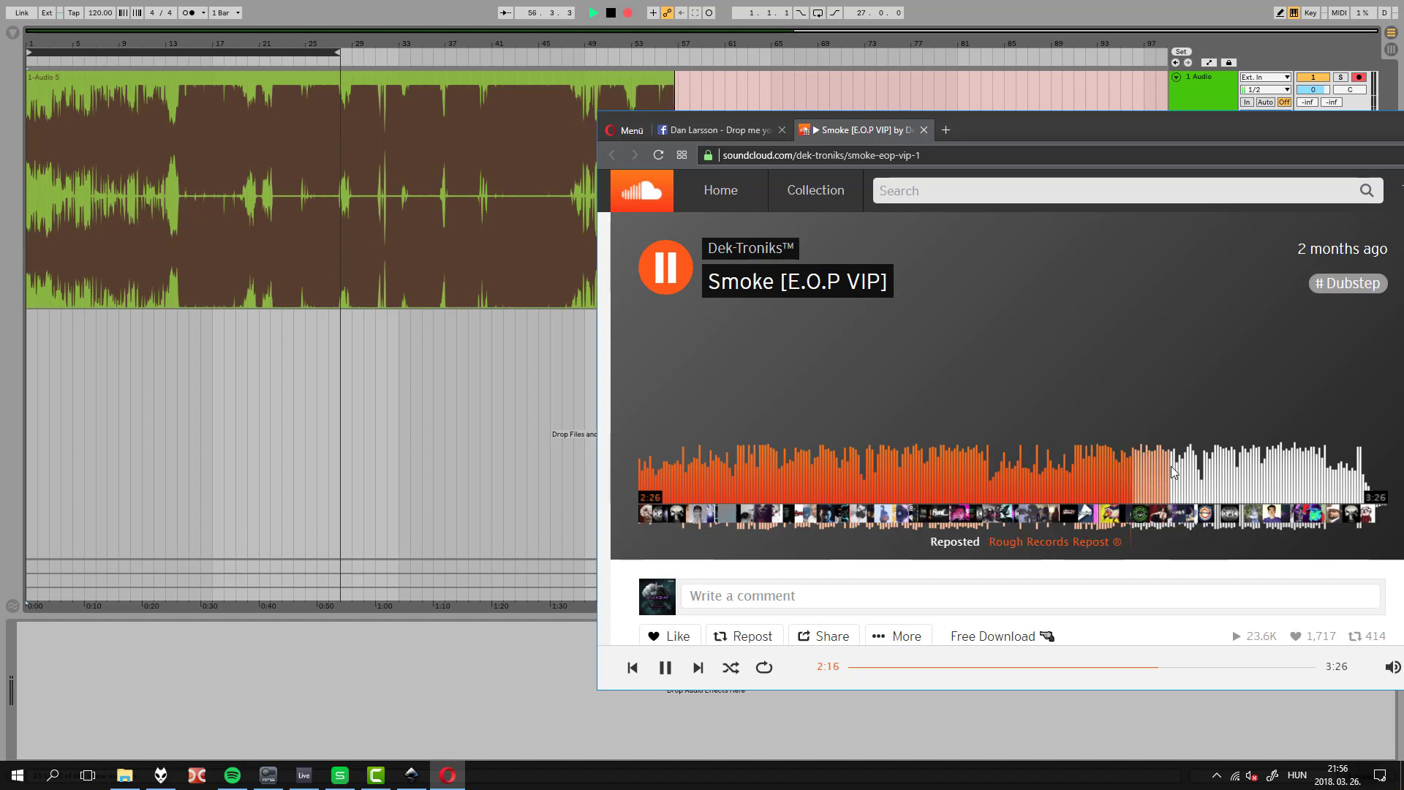
{"action": "left_click", "coordinate": [1205, 470]}
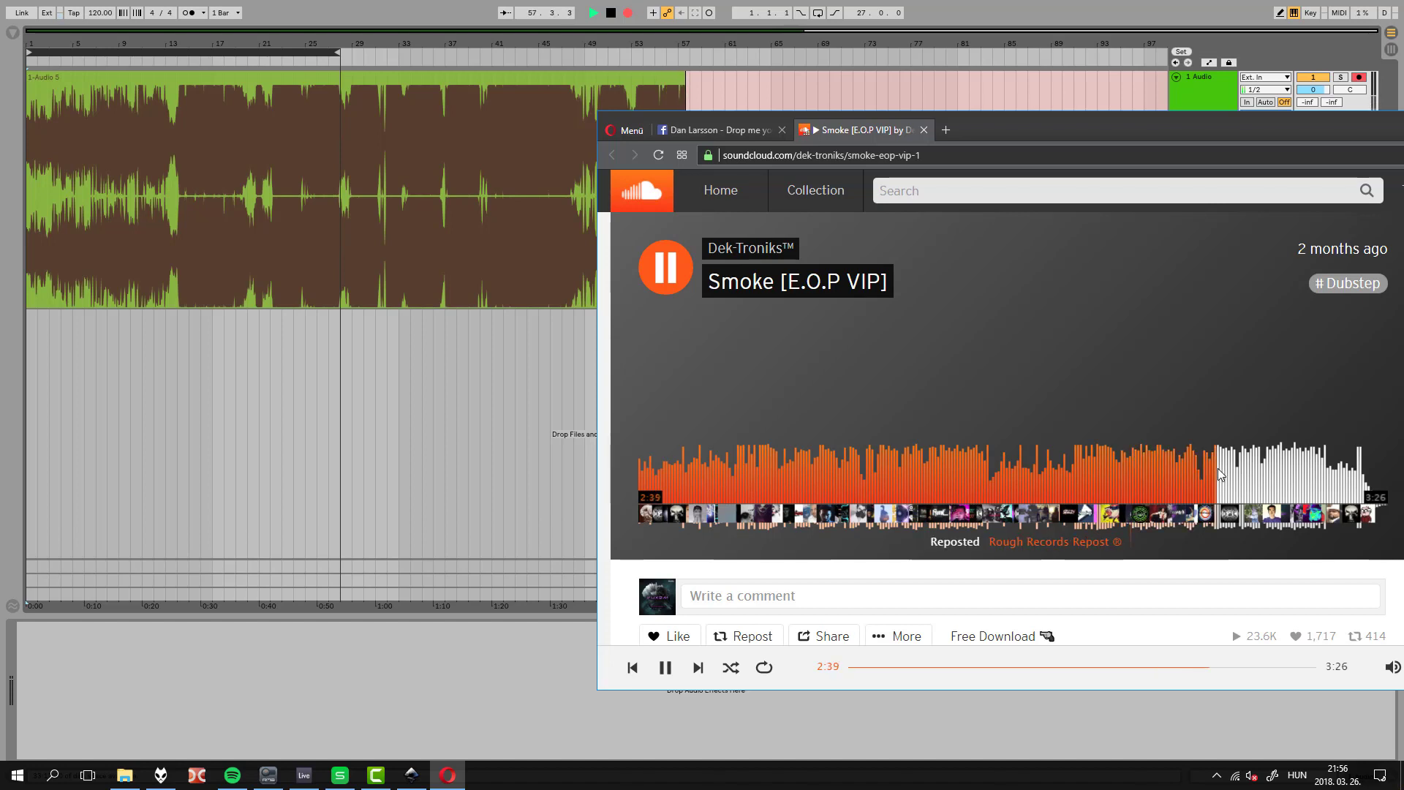
{"action": "left_click", "coordinate": [1275, 471]}
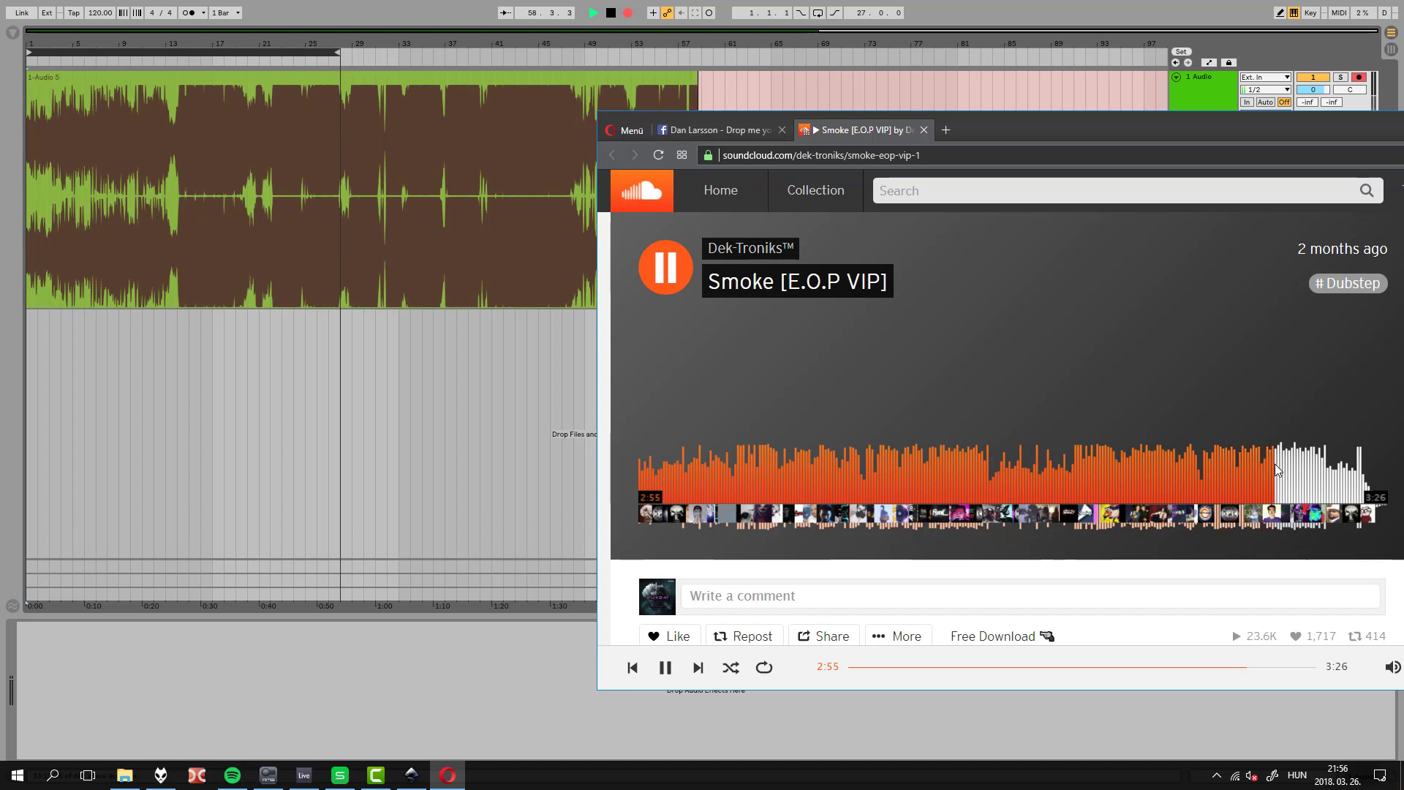
{"action": "left_click", "coordinate": [1316, 466]}
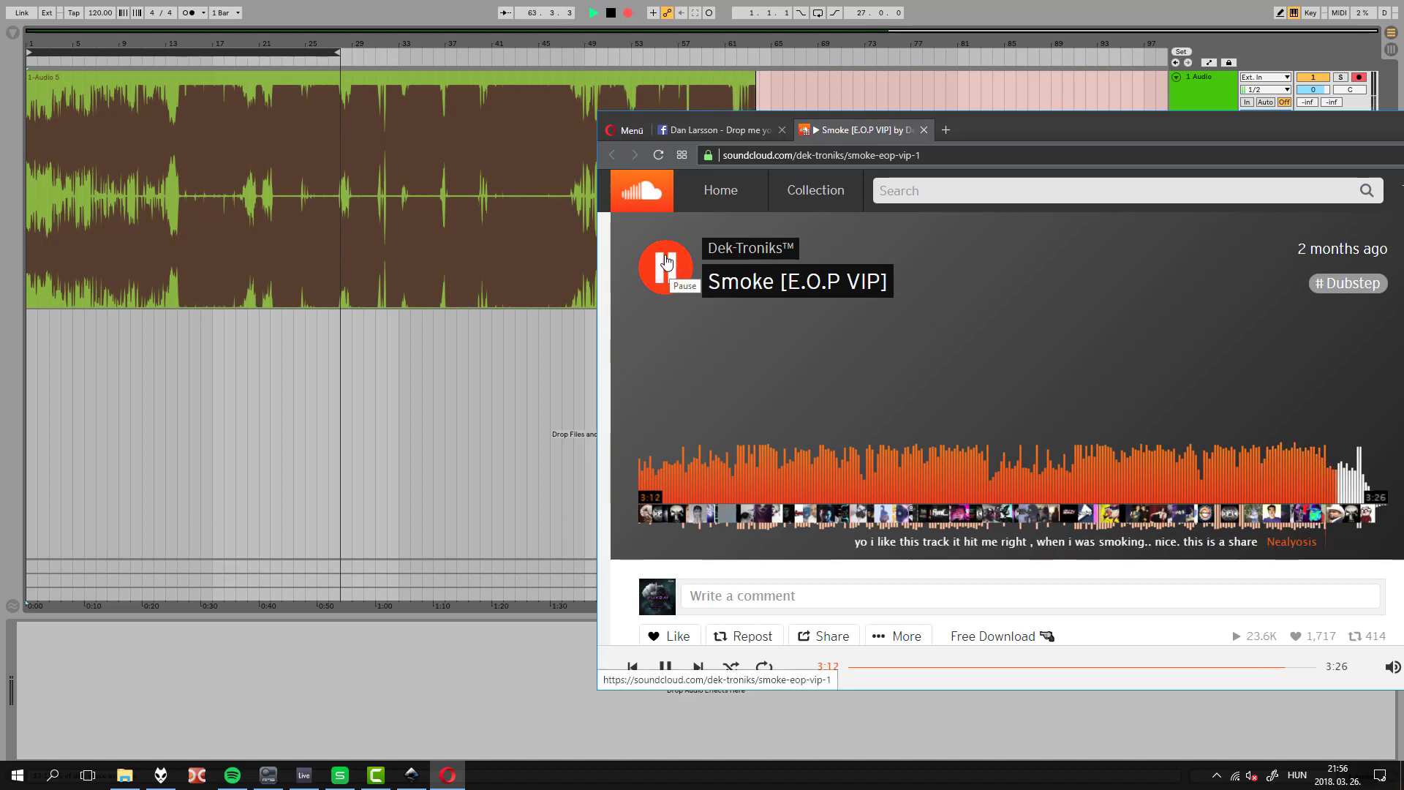
Pause Smoke [E.O.P VIP], stop the recording in Ableton Live and enlarge the recorded waveform in the arrangement
{"action": "left_click", "coordinate": [665, 261]}
{"action": "left_click", "coordinate": [612, 17]}
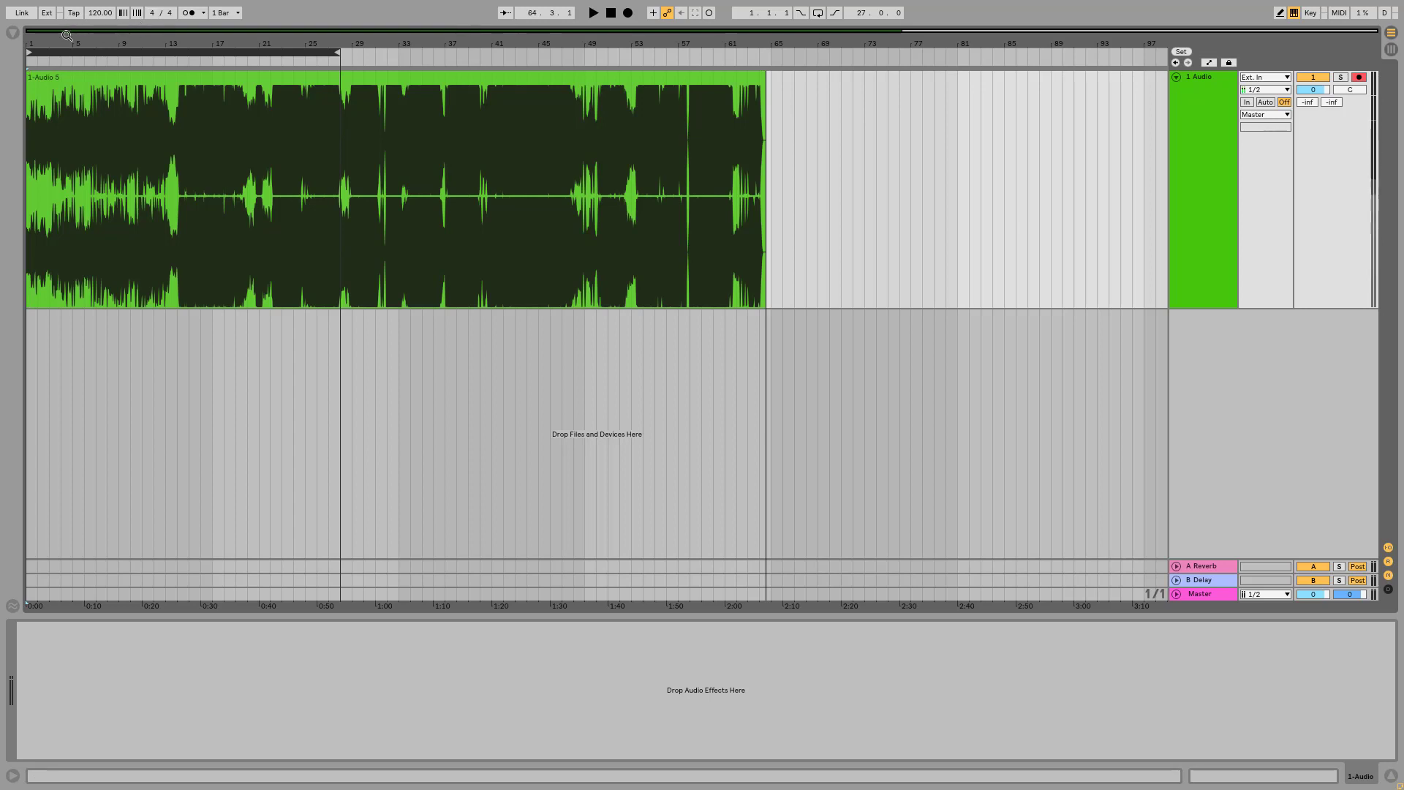
{"action": "key", "text": "plus"}
{"action": "key", "text": "plus"}
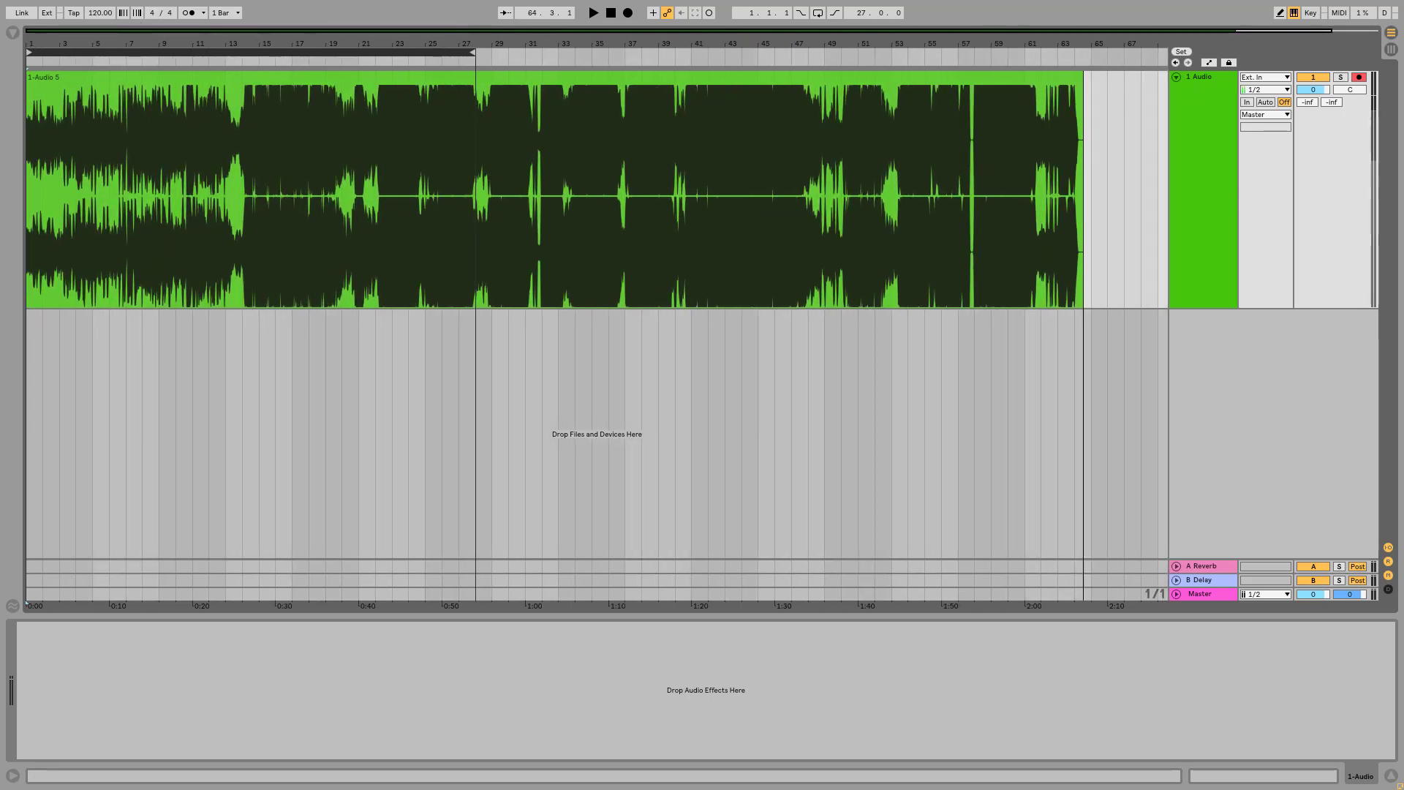
Return to the SoundCloud page in the browser and replay the opening seconds of Smoke [E.O.P VIP], pausing at about 0:03
{"action": "key", "text": "alt+Tab"}
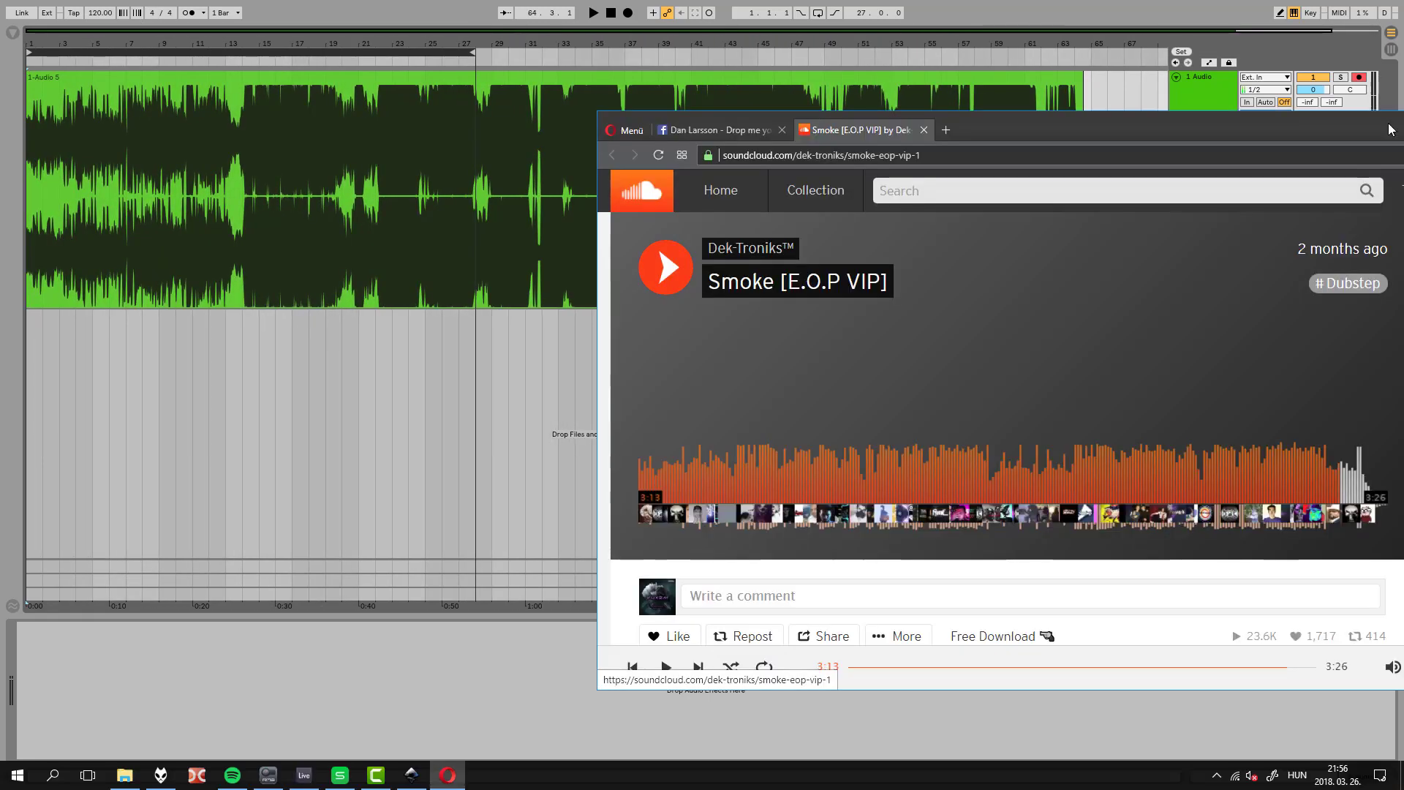
{"action": "left_click_drag", "start_coordinate": [1243, 130], "coordinate": [1285, 150]}
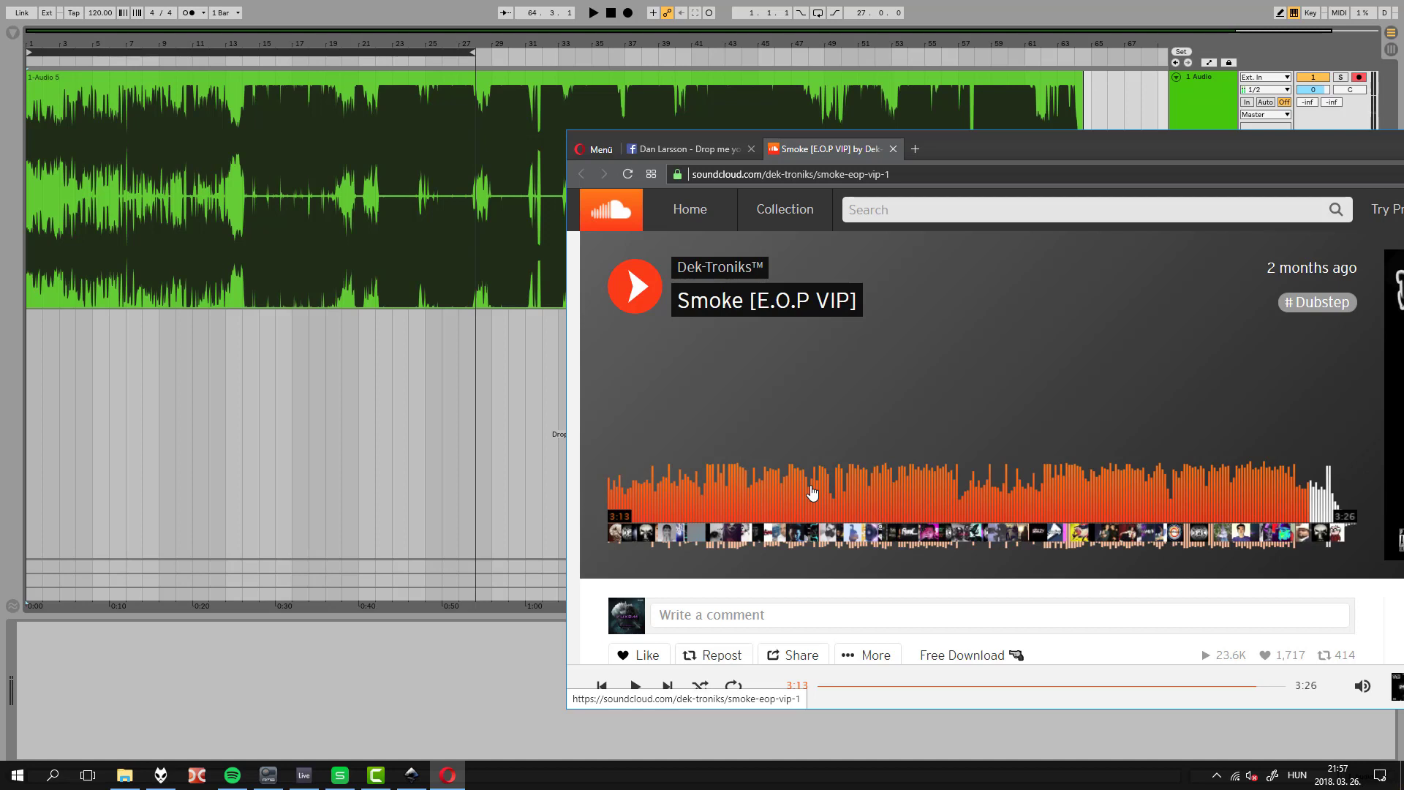
{"action": "key", "text": "space"}
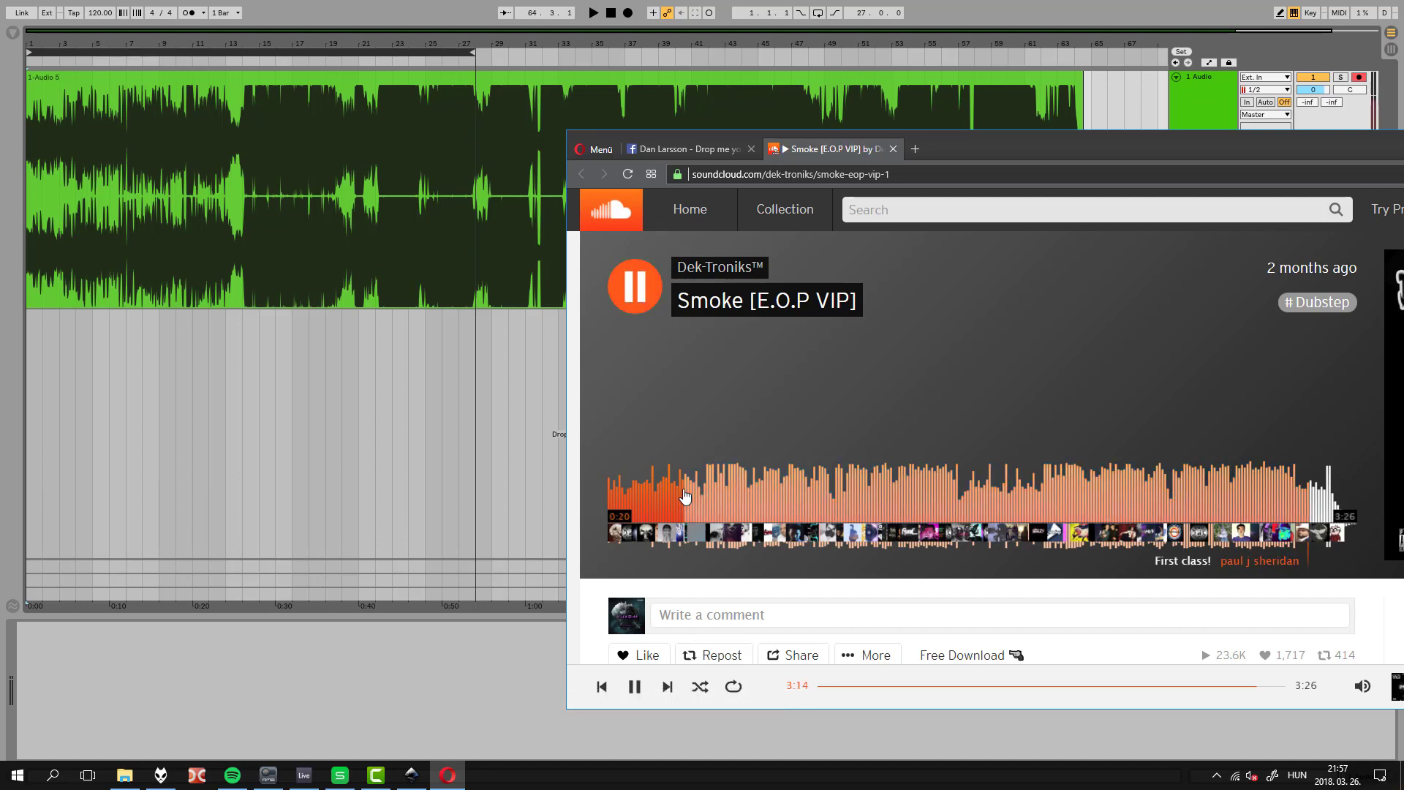
{"action": "left_click", "coordinate": [633, 287]}
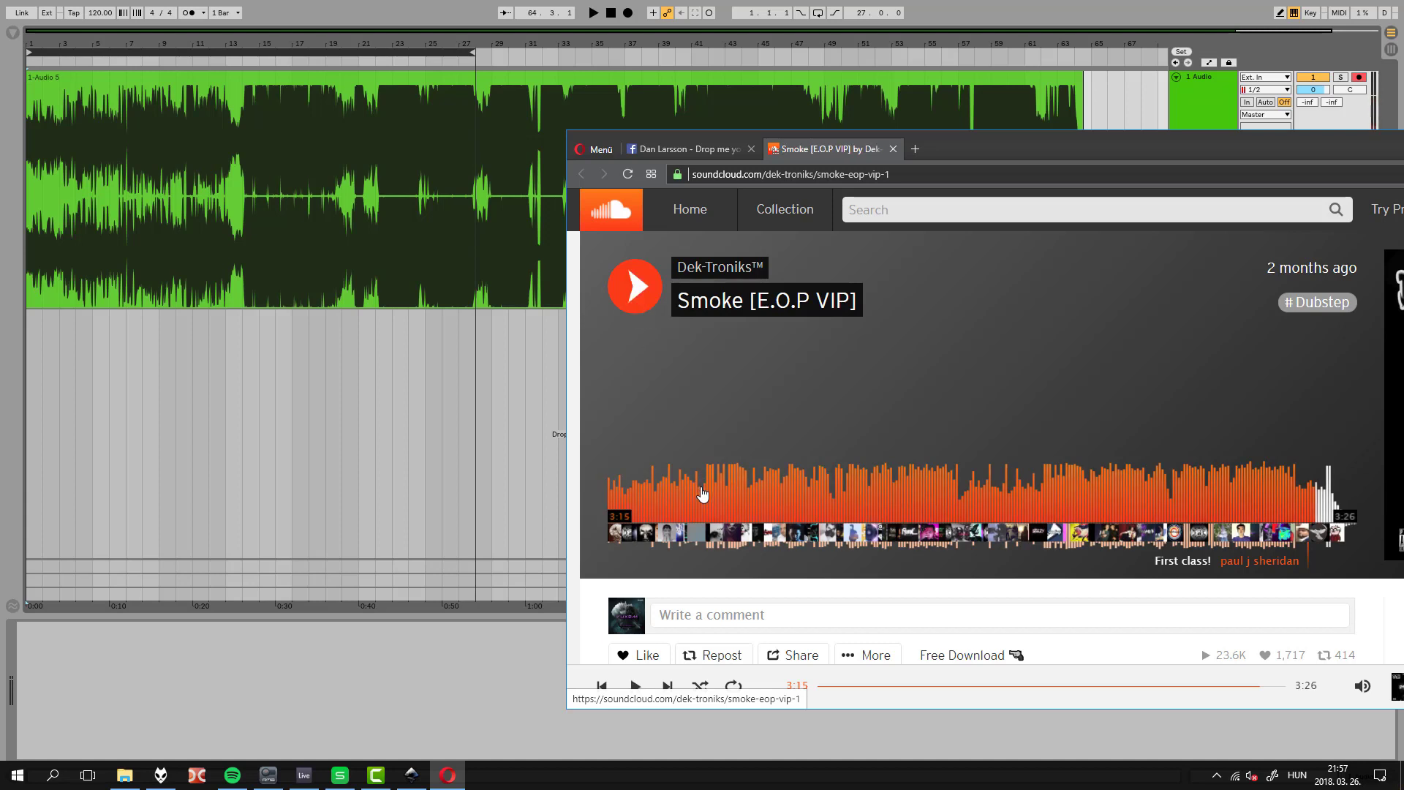
{"action": "left_click", "coordinate": [689, 508]}
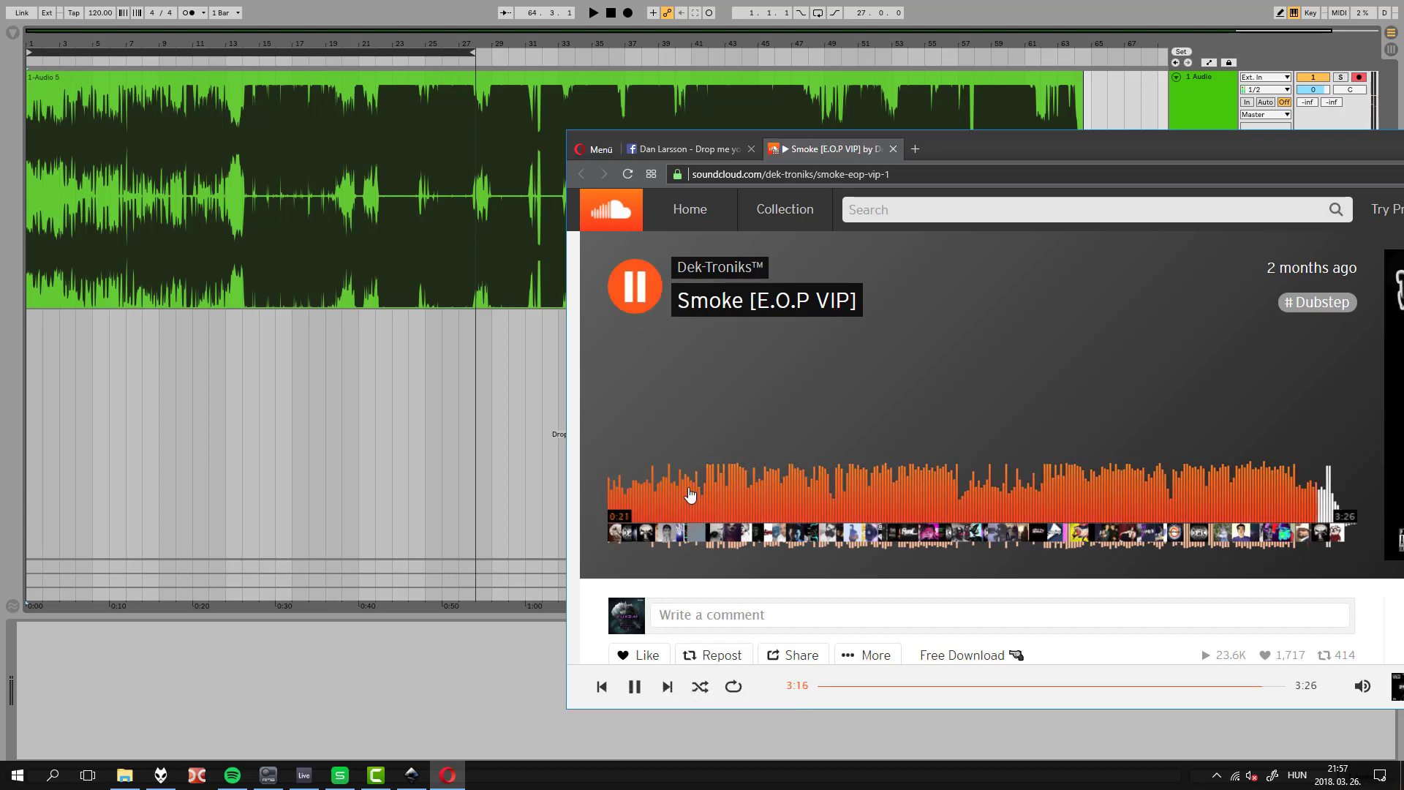
{"action": "left_click", "coordinate": [680, 505]}
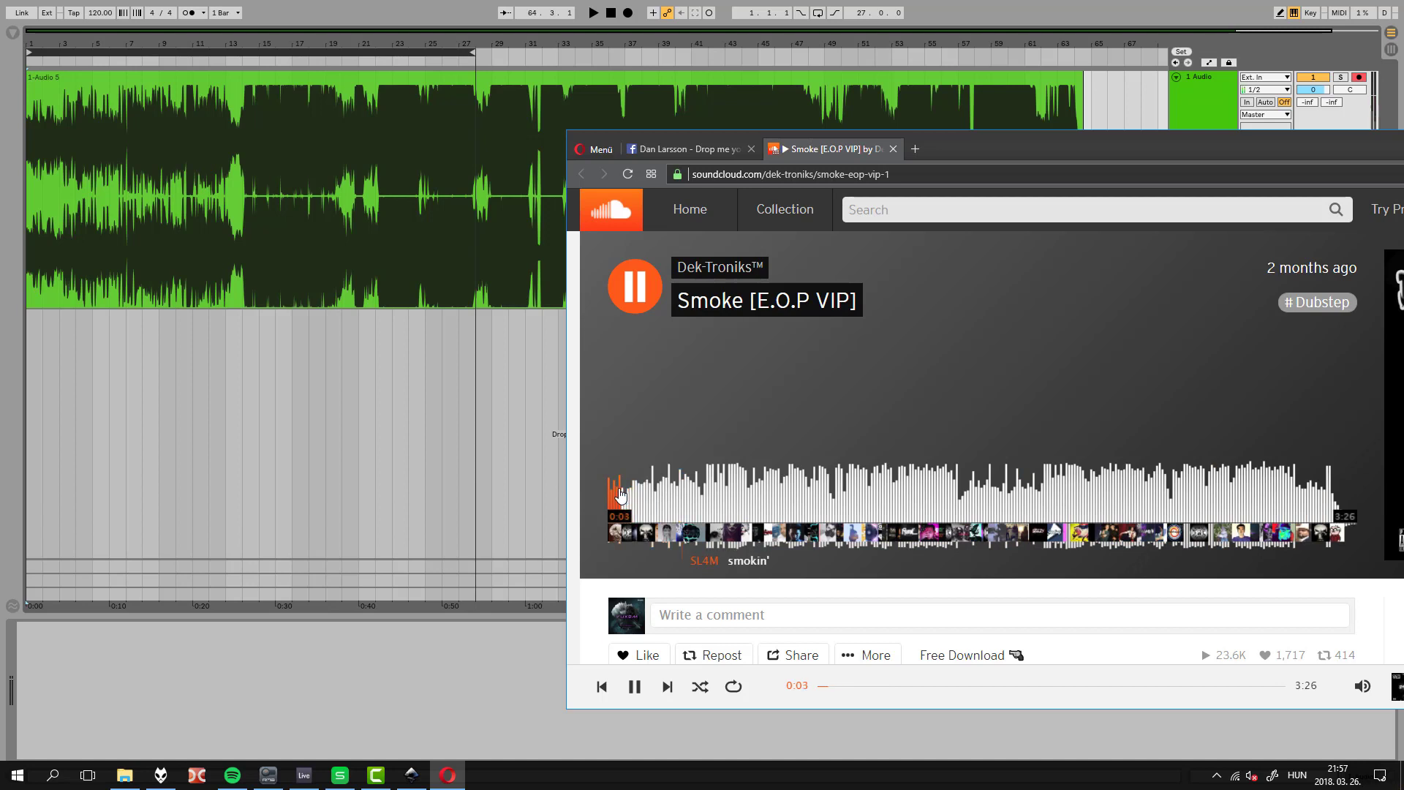
{"action": "left_click", "coordinate": [621, 501]}
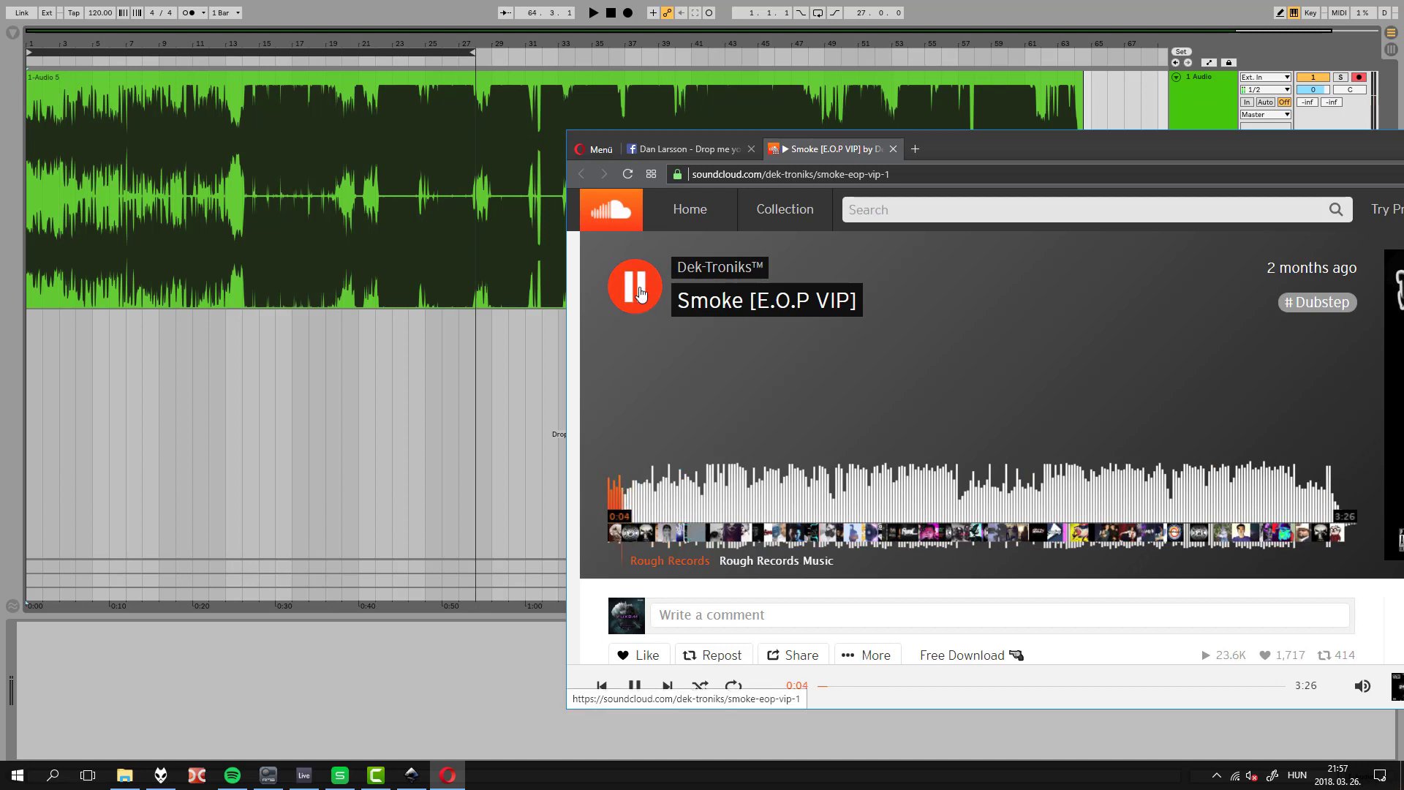
{"action": "left_click", "coordinate": [633, 302]}
{"action": "left_click", "coordinate": [630, 266]}
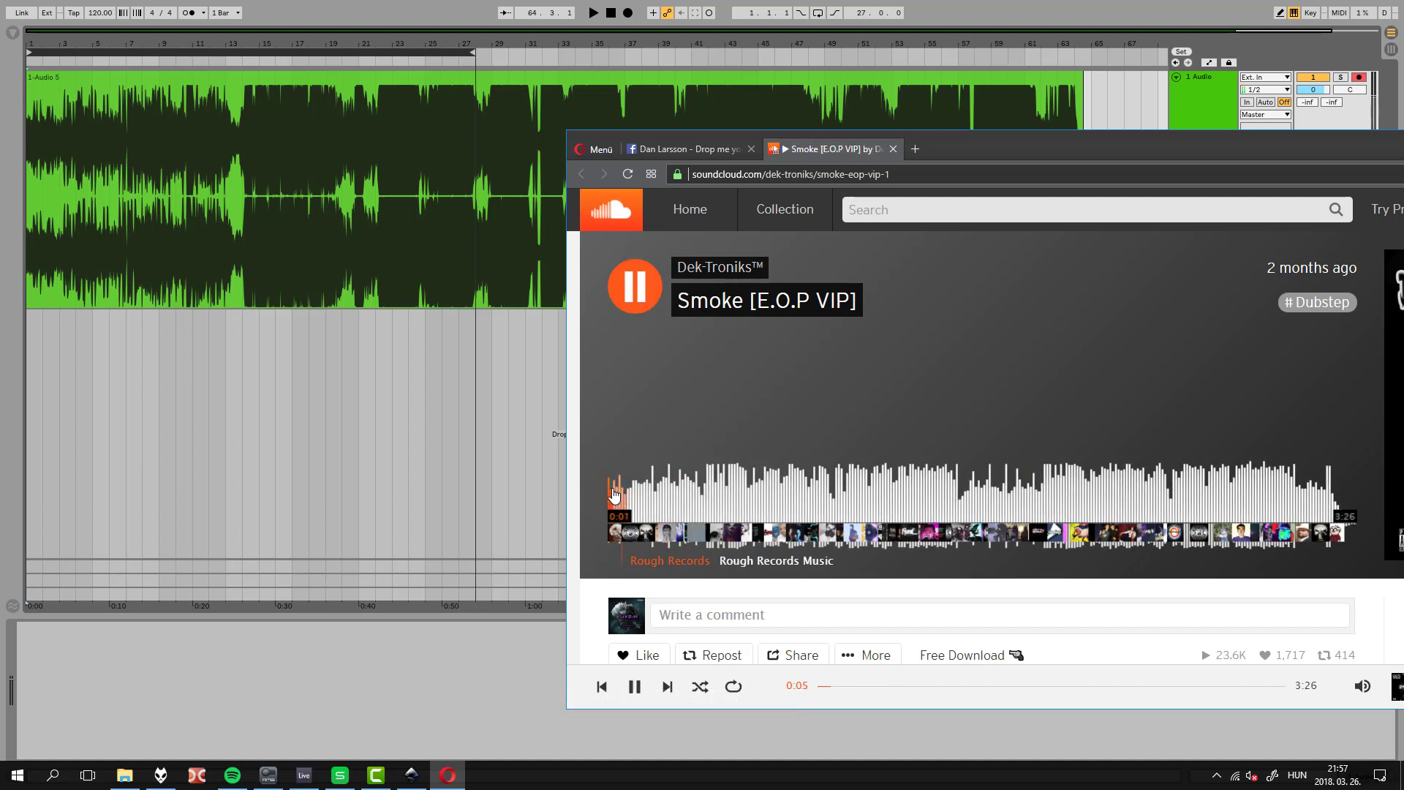
{"action": "left_click", "coordinate": [614, 495]}
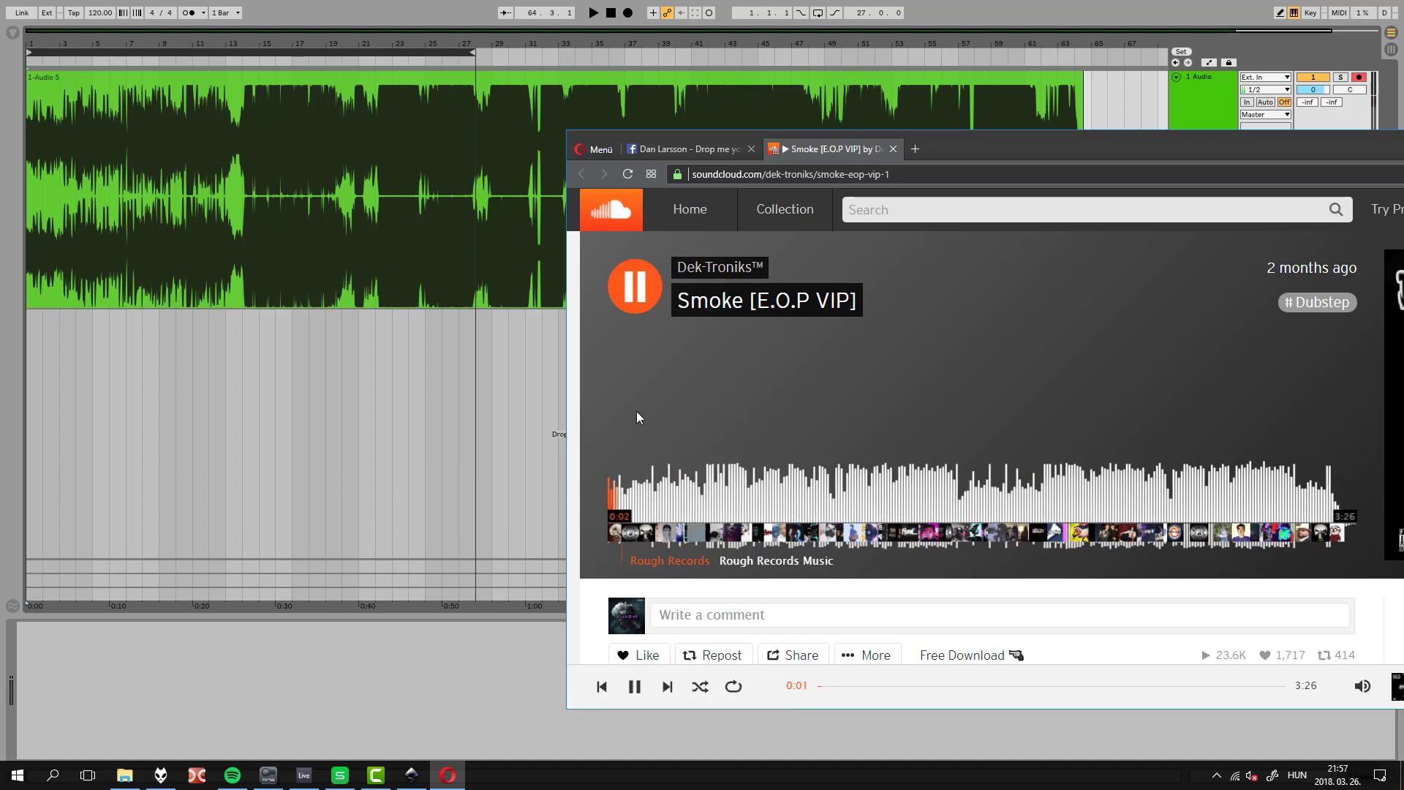
{"action": "left_click", "coordinate": [635, 292]}
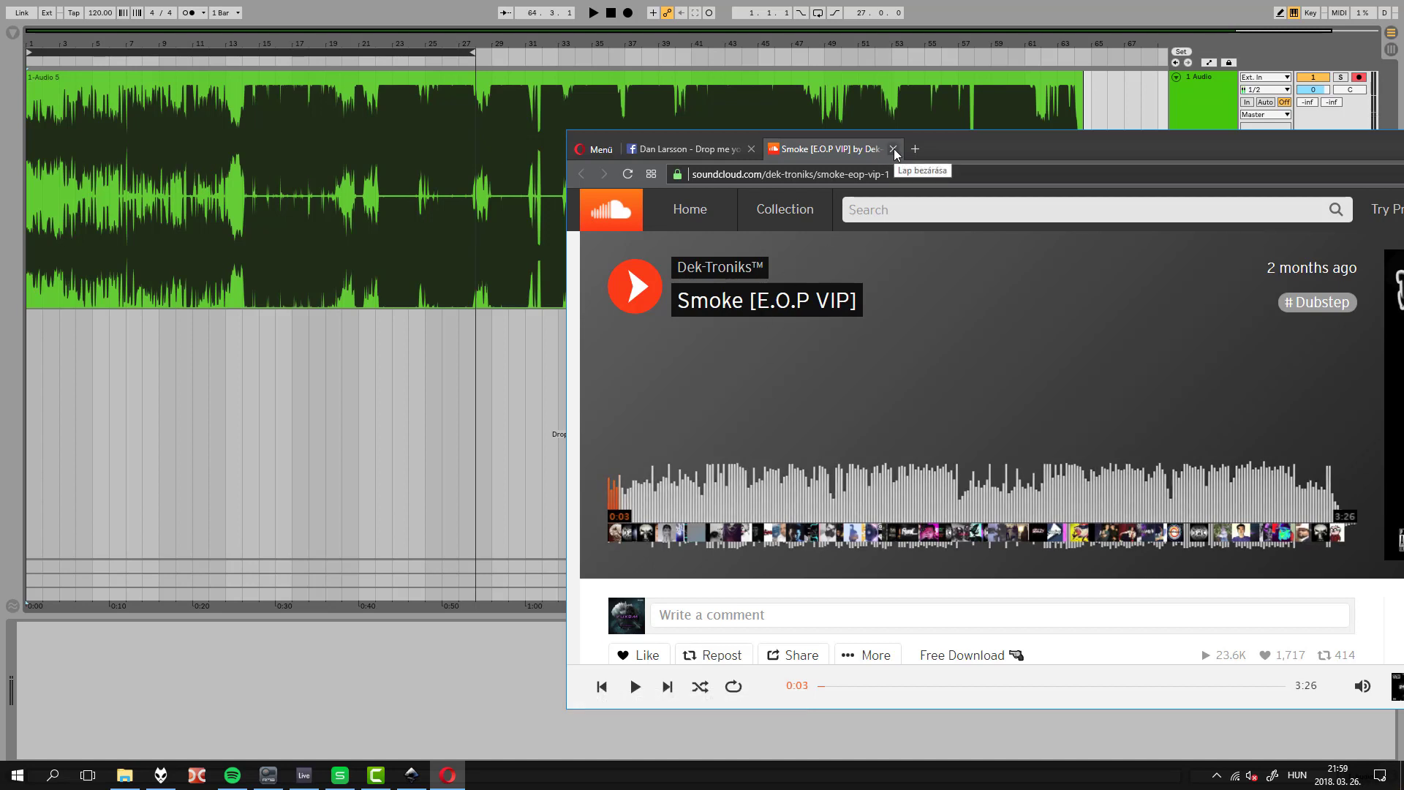
Listen to excerpts of Smoke [E.O.P VIP] from about 1:08, 1:27 and 2:08, and pause it
{"action": "left_click", "coordinate": [857, 489]}
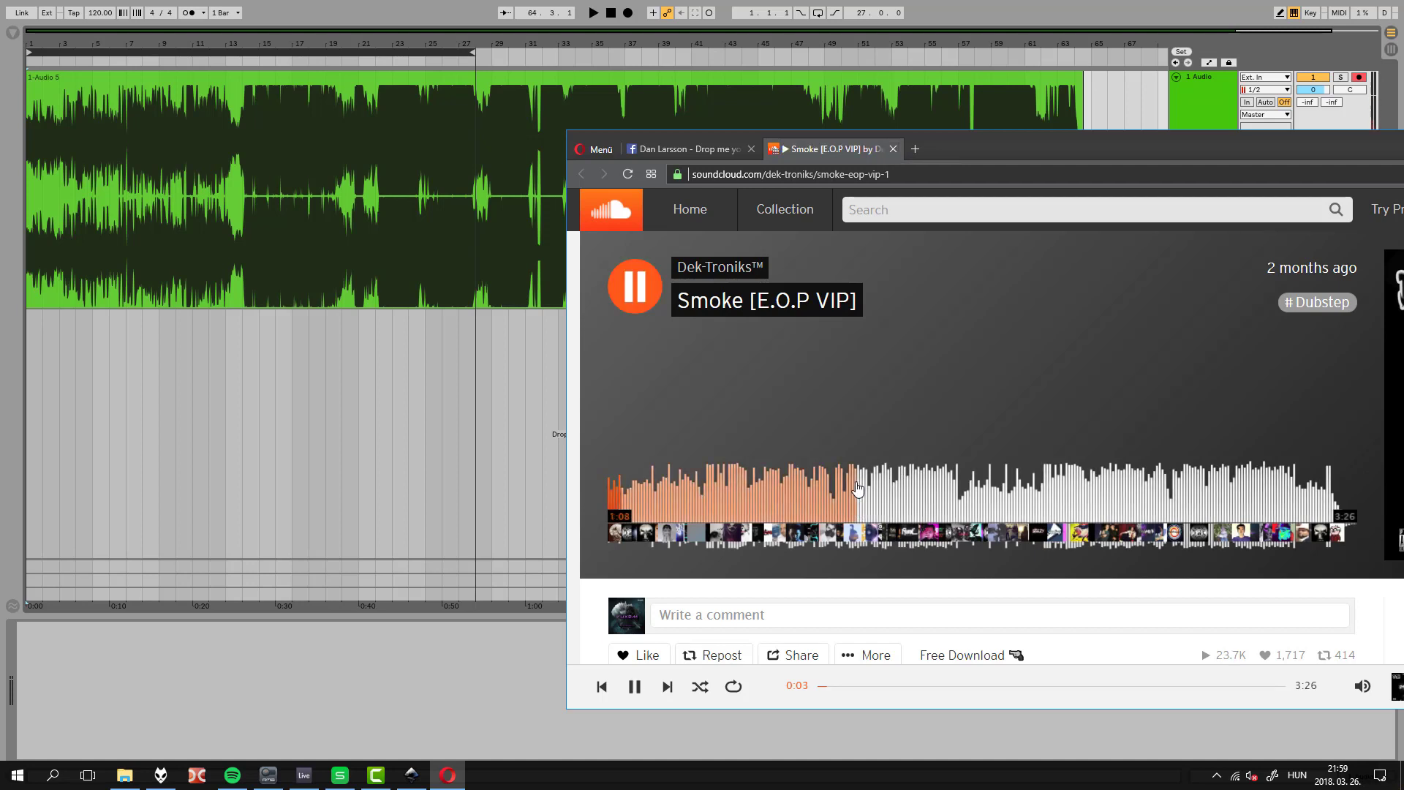
{"action": "left_click", "coordinate": [923, 489]}
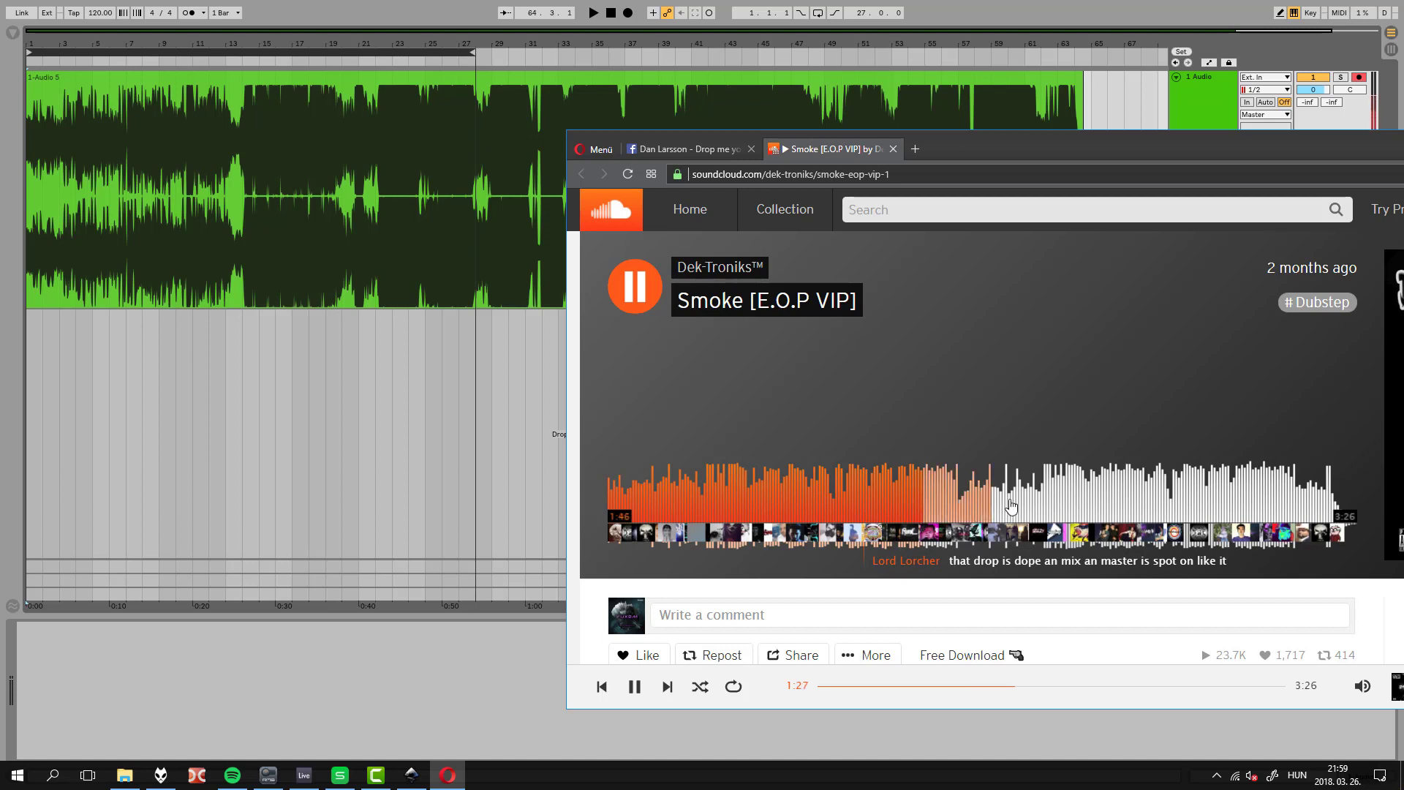
{"action": "left_click", "coordinate": [1067, 492]}
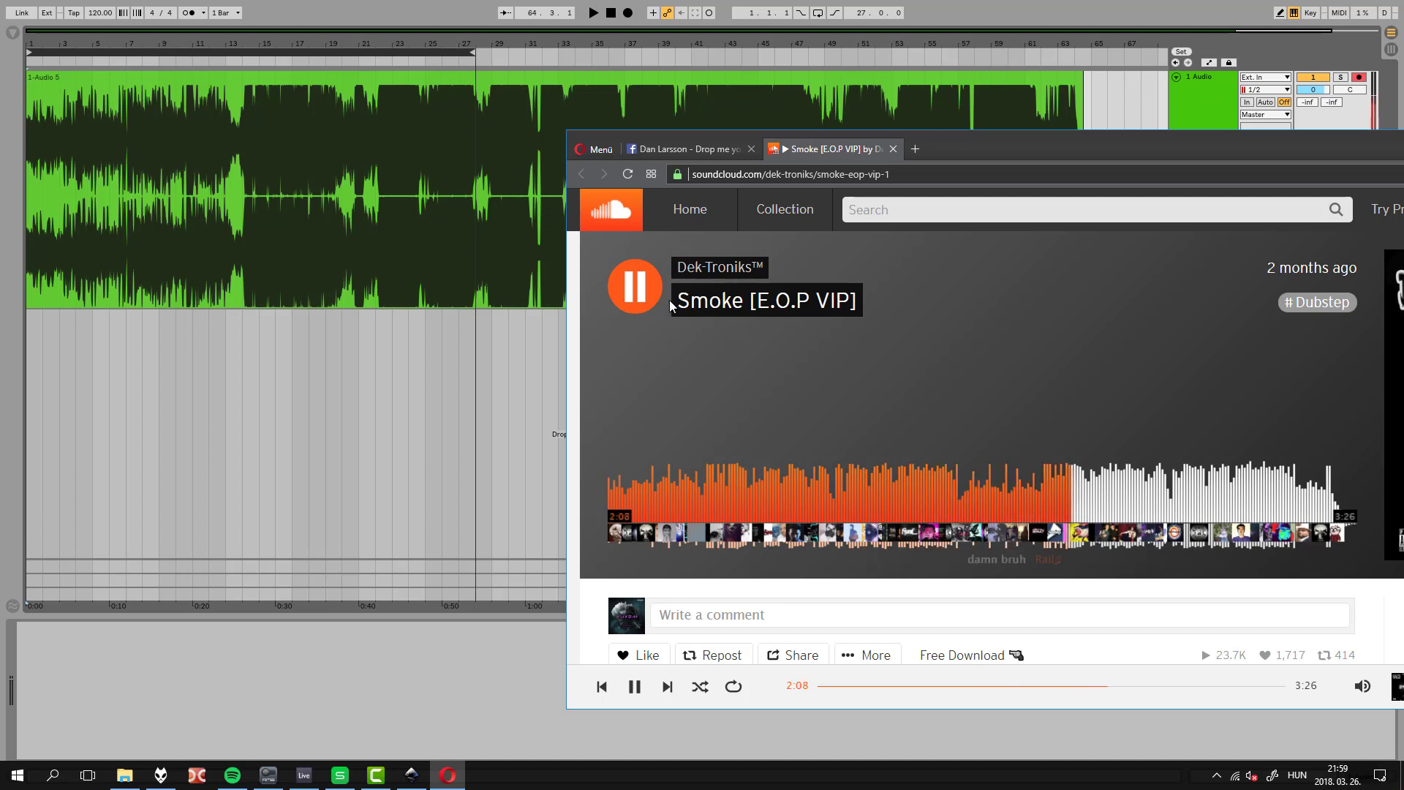
{"action": "left_click", "coordinate": [648, 296]}
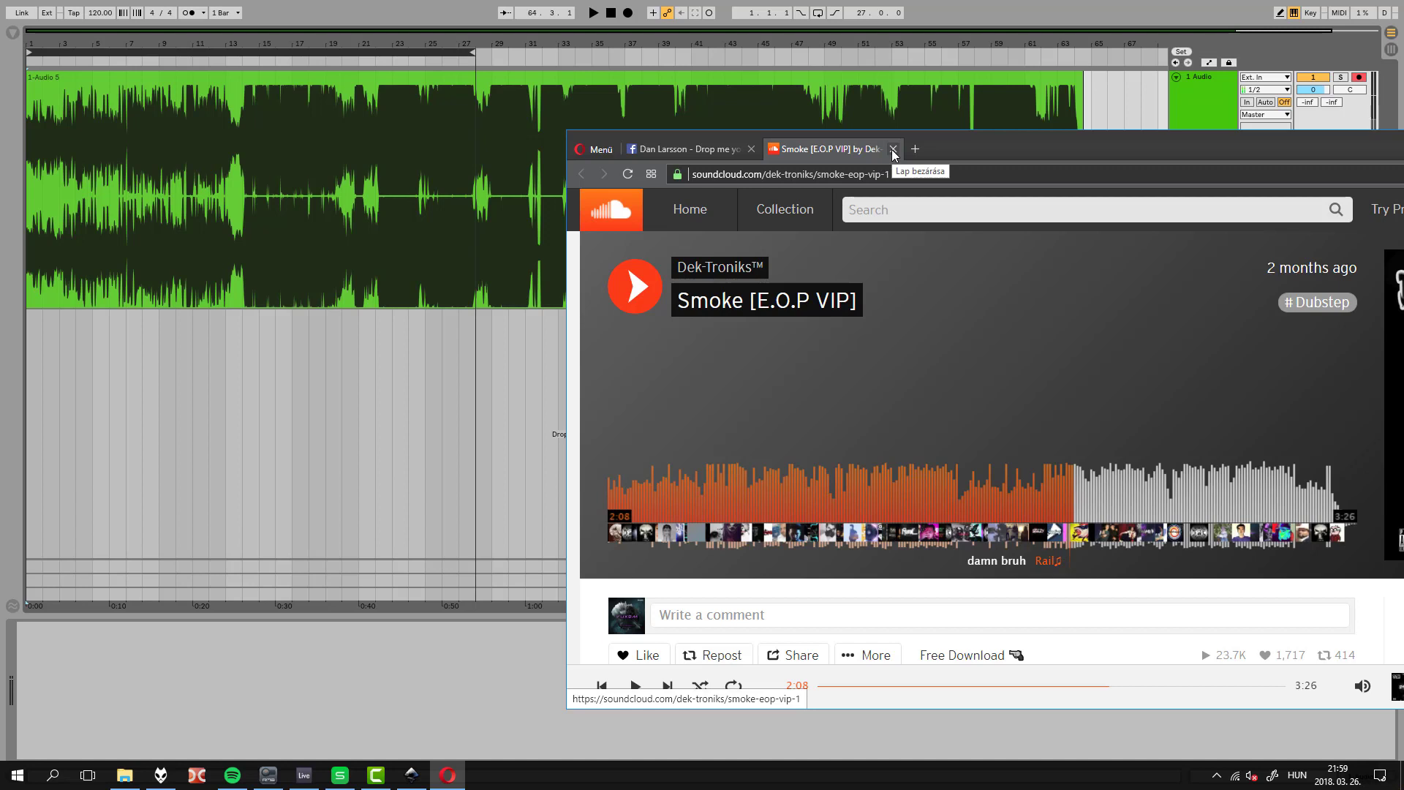
Close the Smoke [E.O.P VIP] page and open Oh yass Oh mai Gosh from the next Facebook comment
{"action": "left_click", "coordinate": [893, 149]}
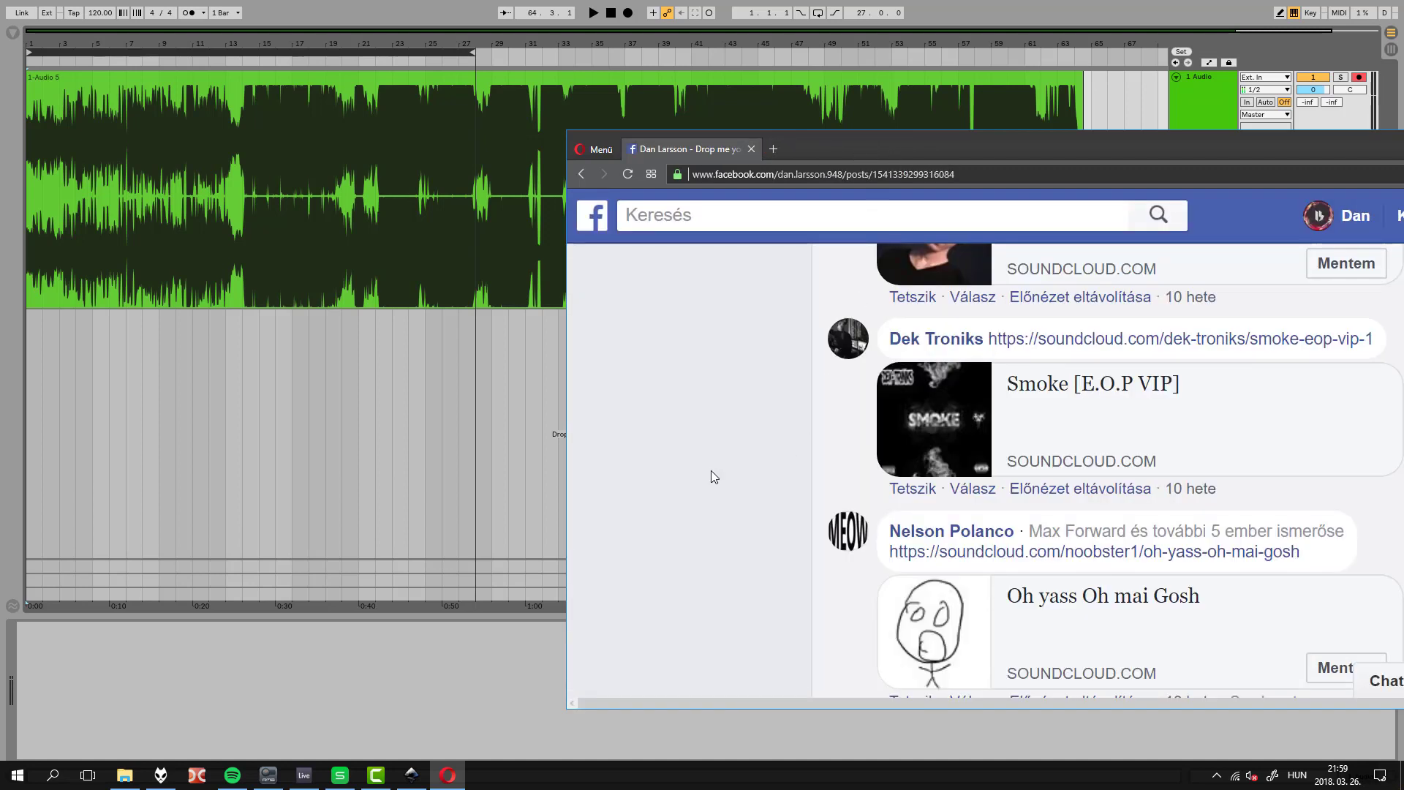
{"action": "scroll", "coordinate": [711, 472], "scroll_direction": "down", "scroll_amount": 3}
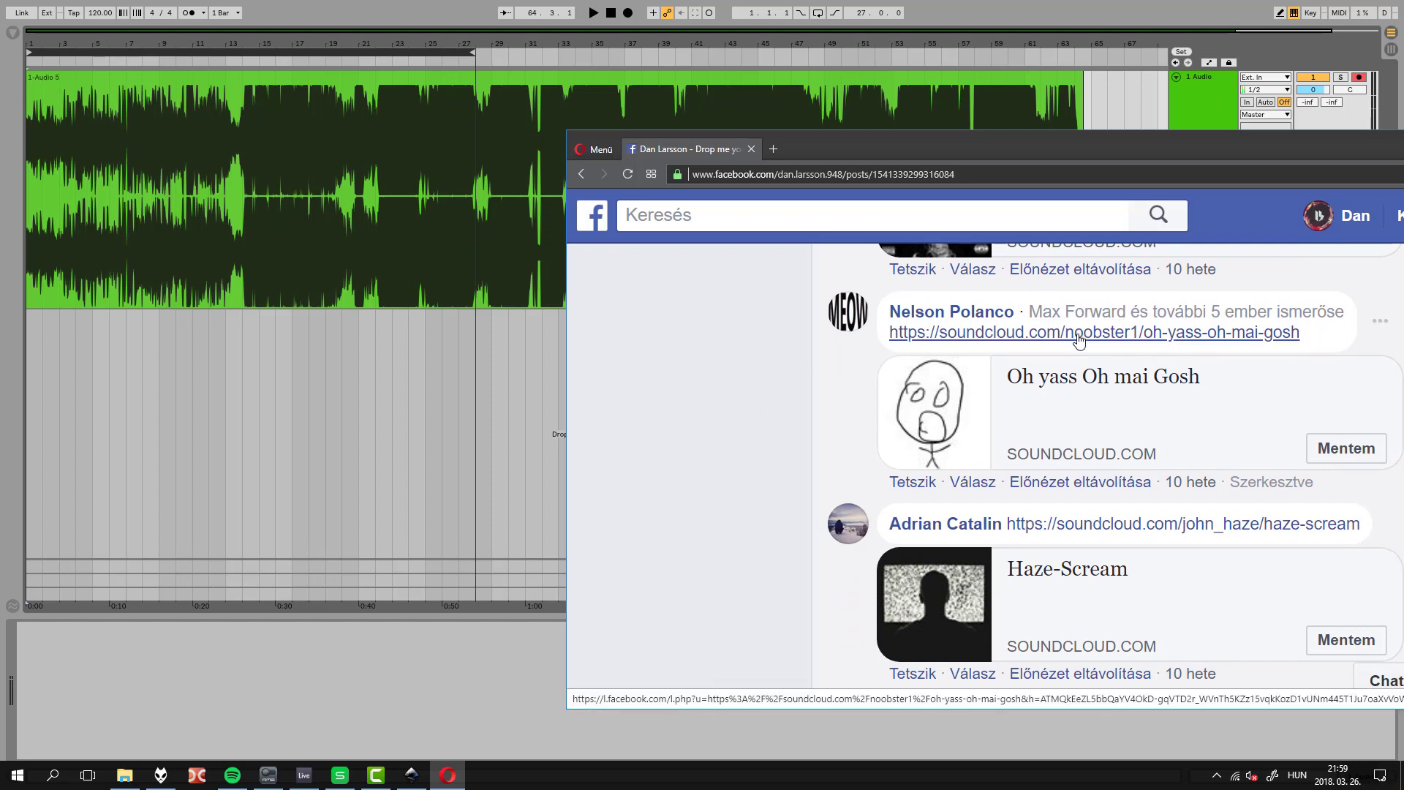
{"action": "left_click", "coordinate": [1079, 339]}
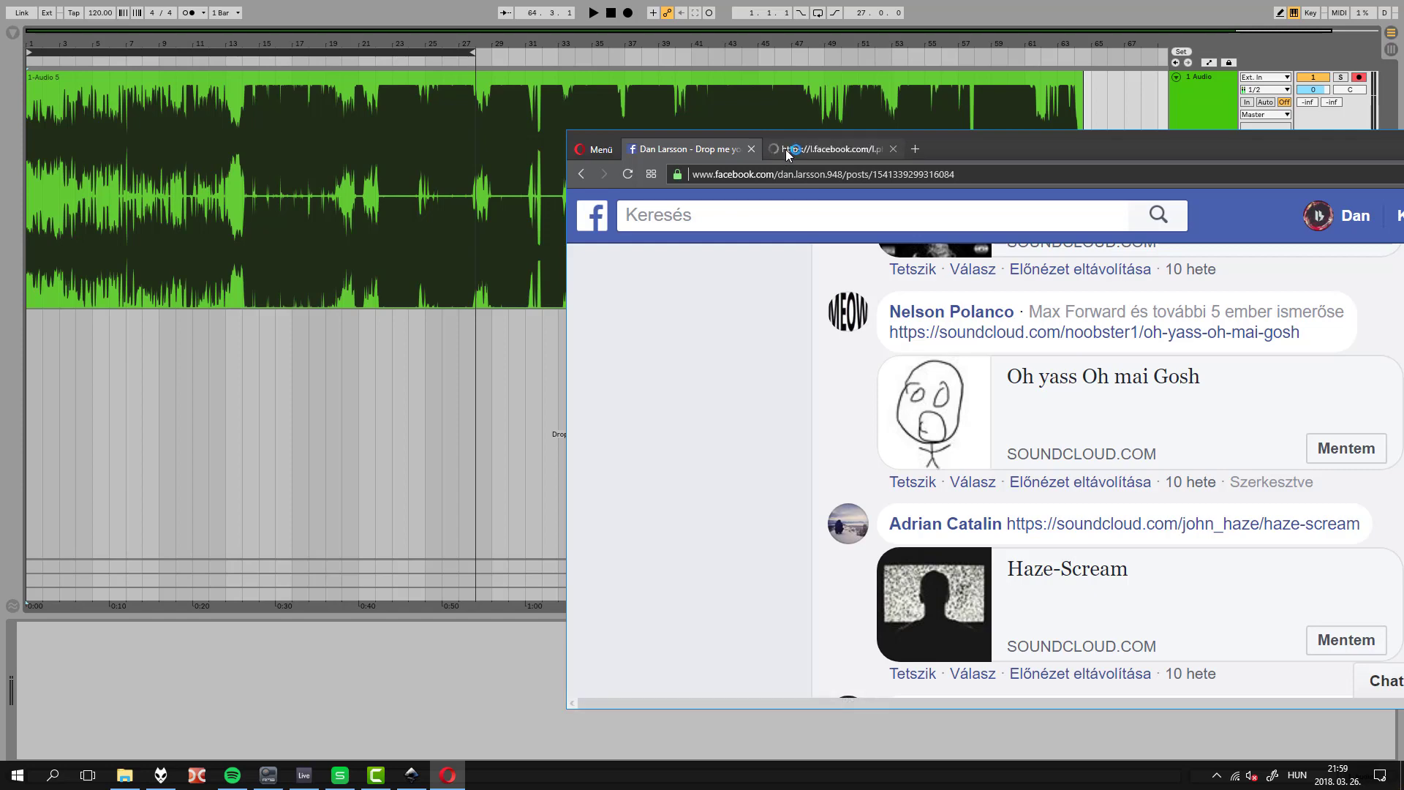
Delete the Smoke [E.O.P VIP] clip in Ableton Live, start recording Oh yass Oh mai Gosh from bar 1 and return to the browser
{"action": "left_click", "coordinate": [725, 82]}
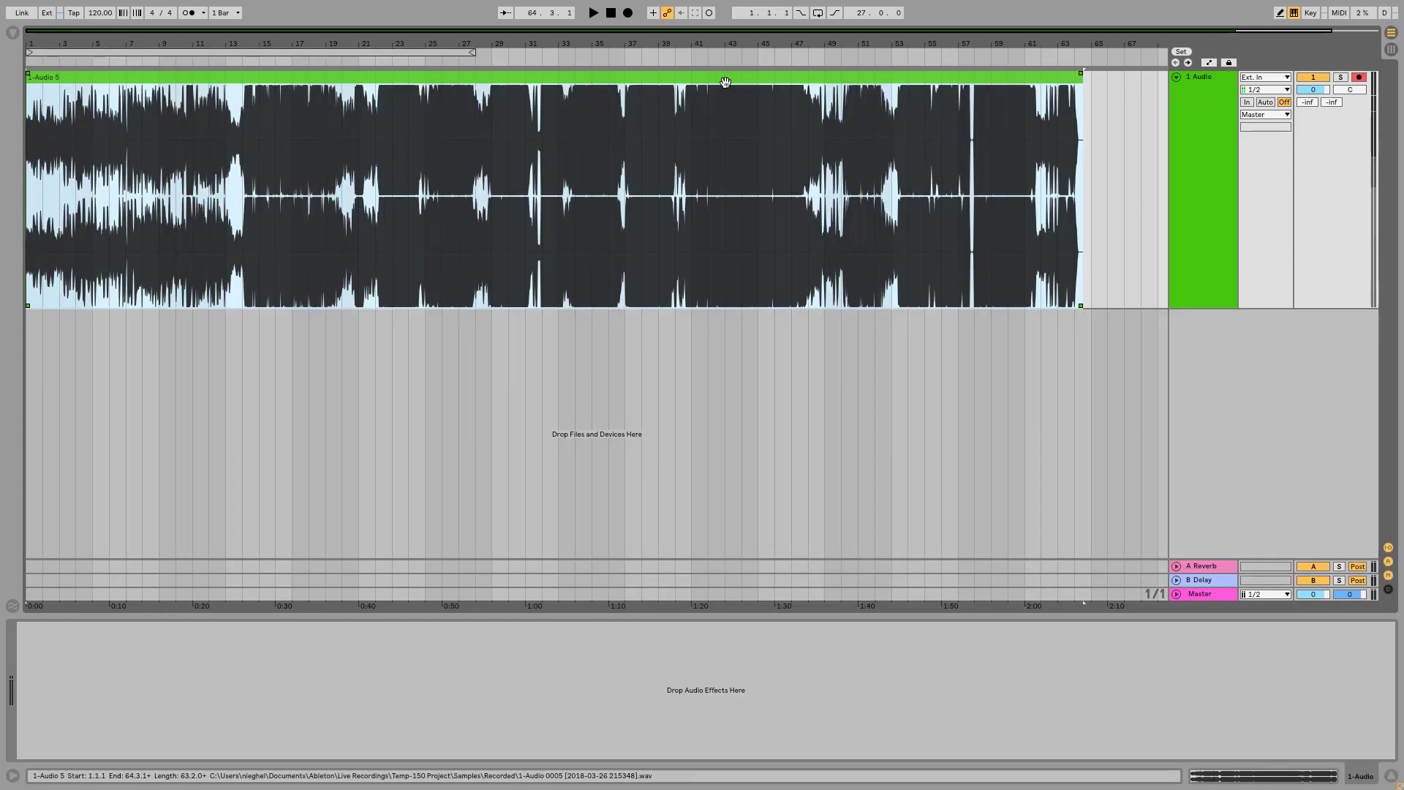
{"action": "key", "text": "Delete"}
{"action": "left_click", "coordinate": [629, 13]}
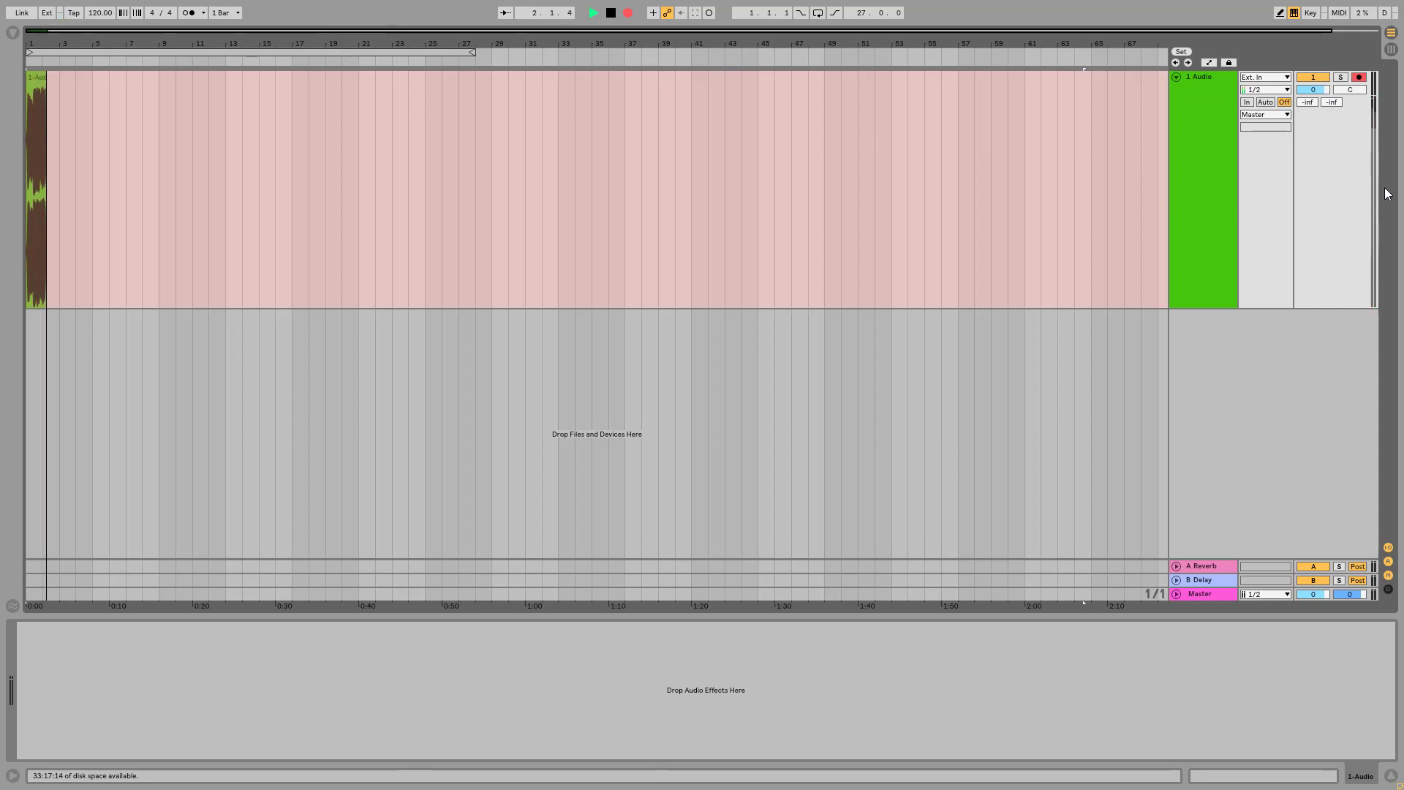
{"action": "key", "text": "alt+Tab"}
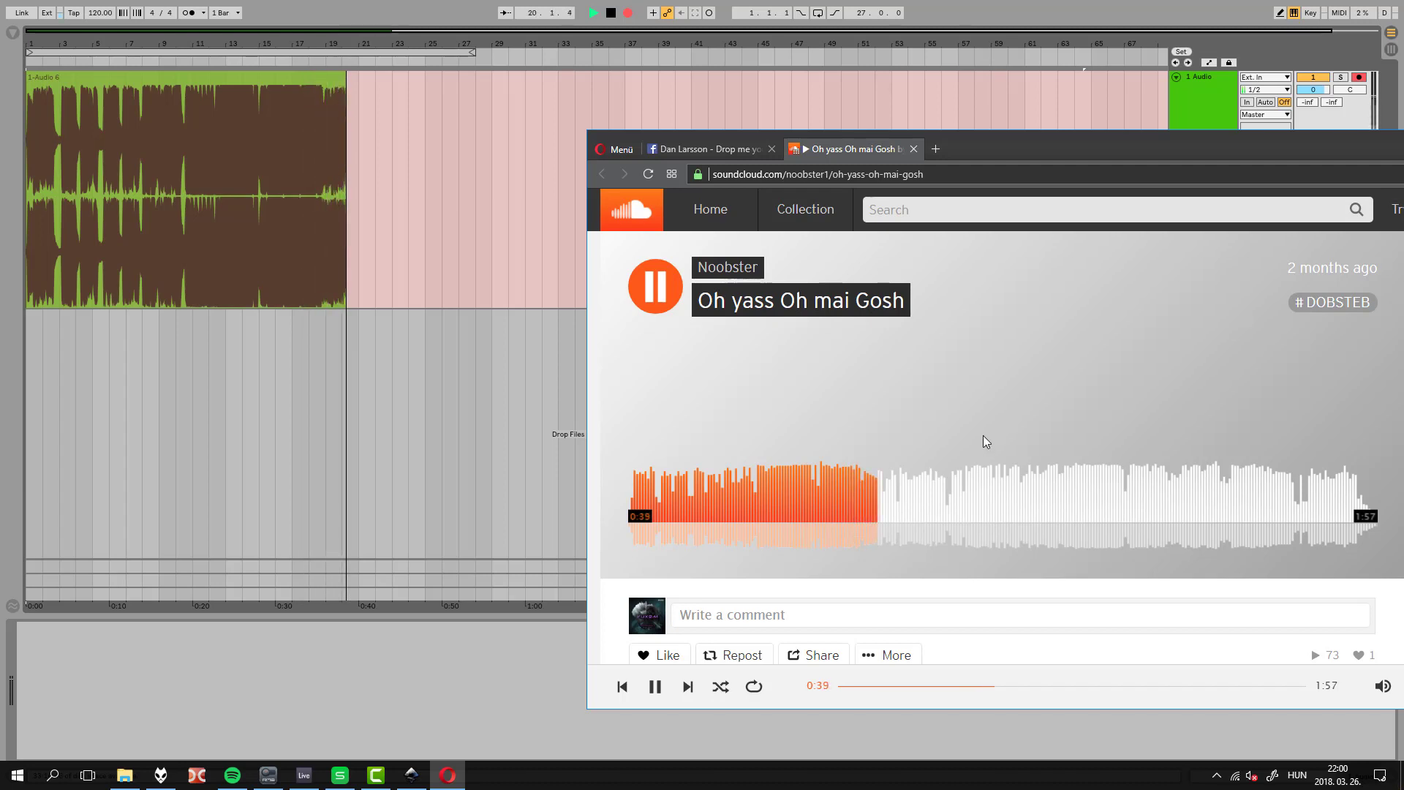
Pause Oh yass Oh mai Gosh and stop its recording in Ableton Live, switching back to the browser
{"action": "left_click", "coordinate": [660, 283]}
{"action": "left_click", "coordinate": [611, 14]}
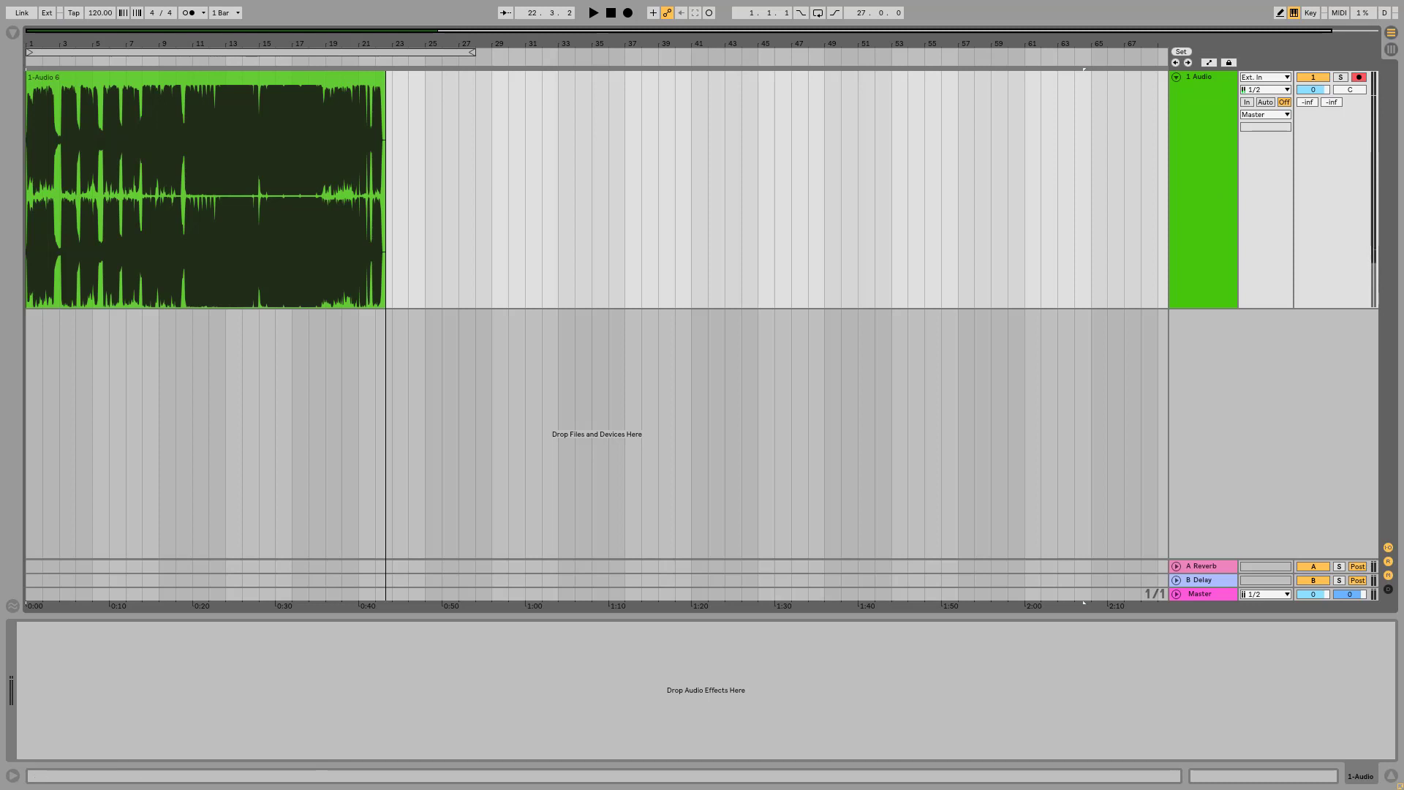
{"action": "key", "text": "alt+Tab"}
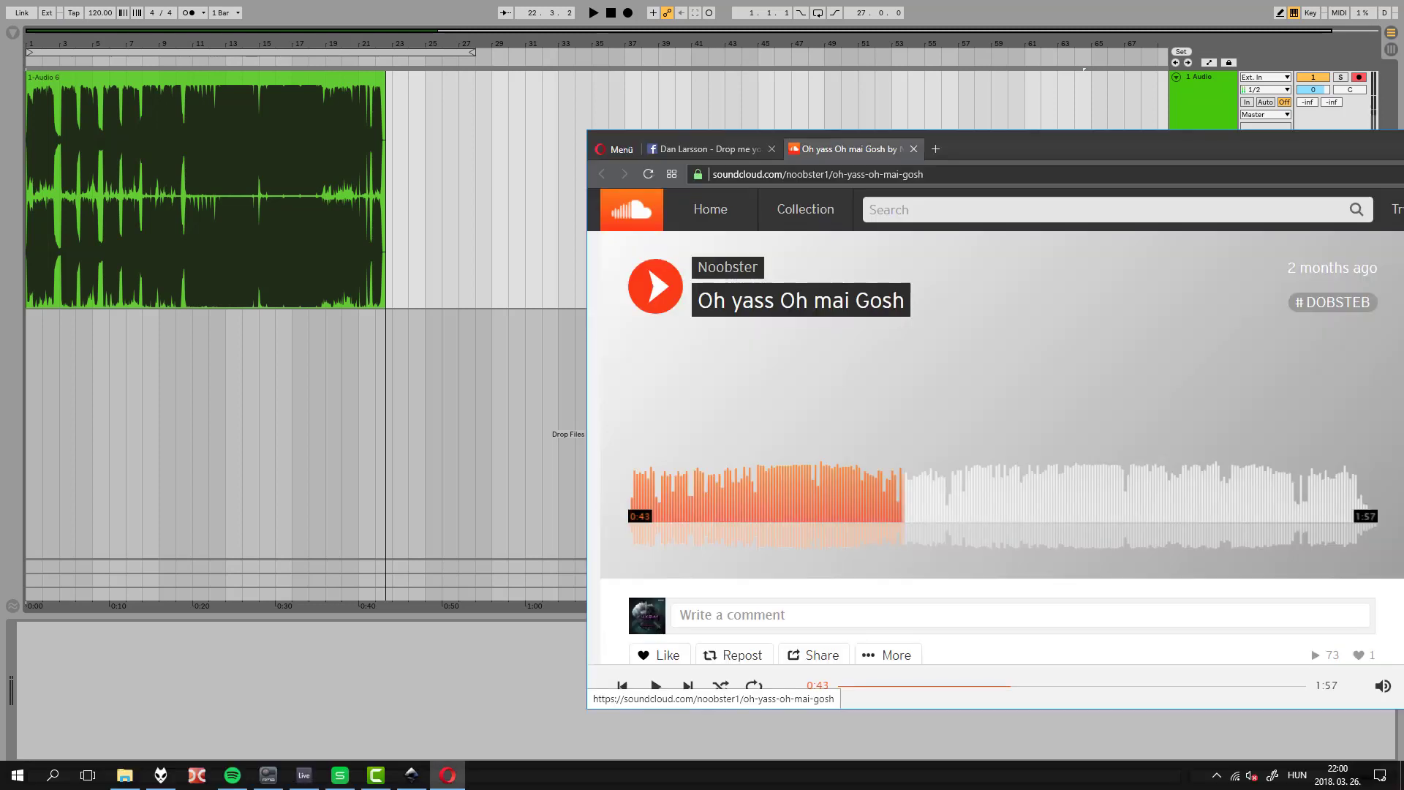
Close the Oh yass Oh mai Gosh page and open Haze-Scream from the next Facebook comment
{"action": "left_click", "coordinate": [912, 149]}
{"action": "scroll", "coordinate": [774, 463], "scroll_direction": "down", "scroll_amount": 3}
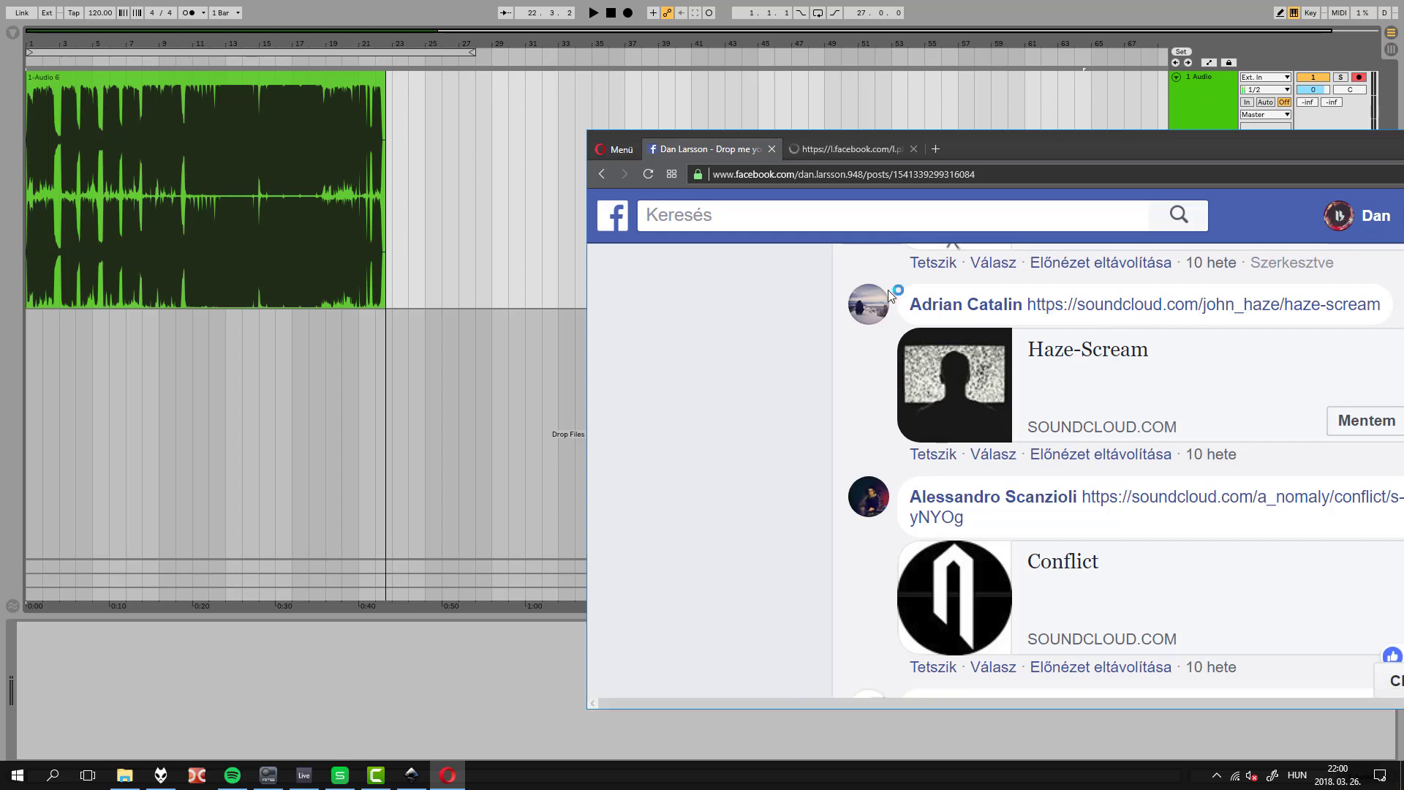
{"action": "left_click", "coordinate": [867, 151]}
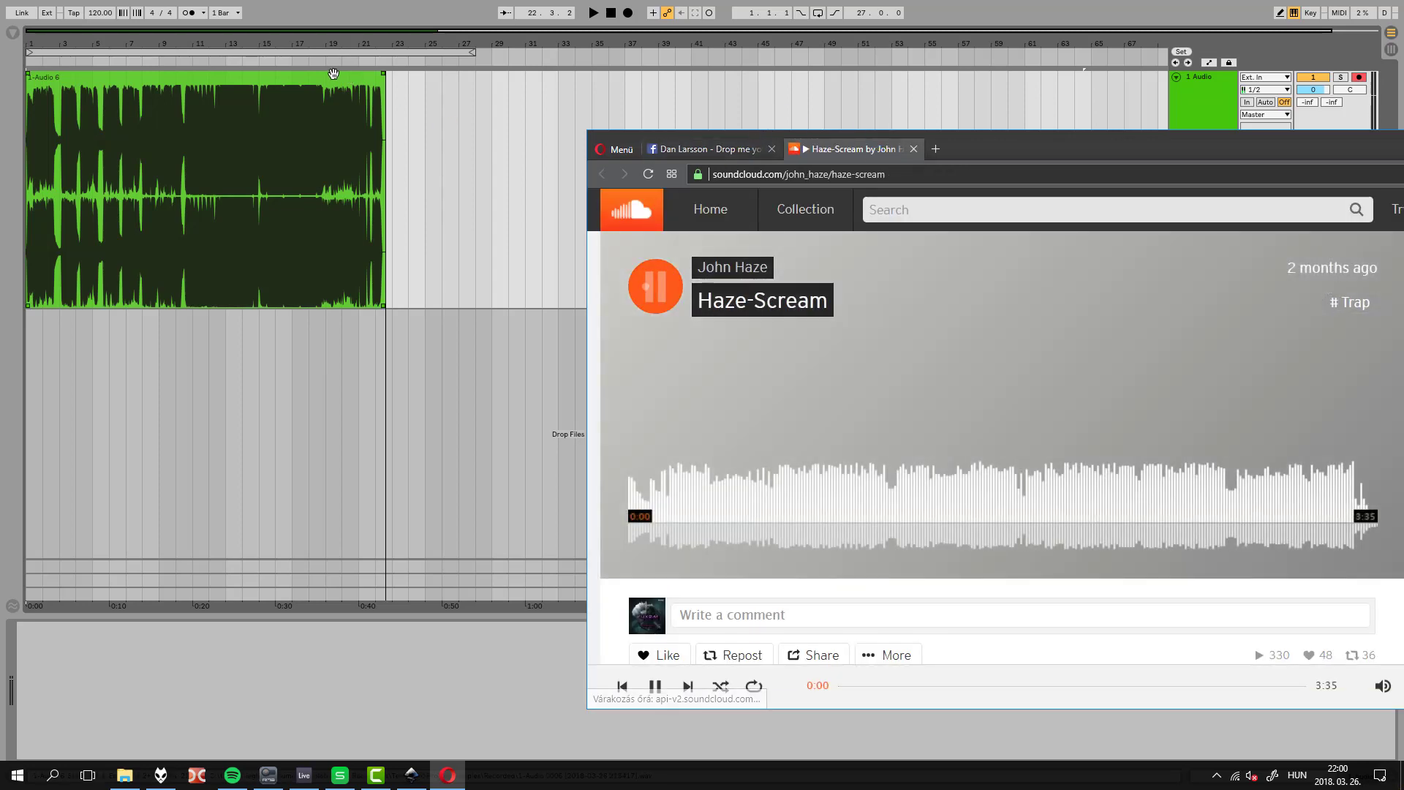
Delete the Oh yass Oh mai Gosh clip in Ableton Live, start recording Haze-Scream from bar 1 and return to its SoundCloud page
{"action": "left_click", "coordinate": [328, 75]}
{"action": "key", "text": "Delete"}
{"action": "left_click", "coordinate": [629, 12]}
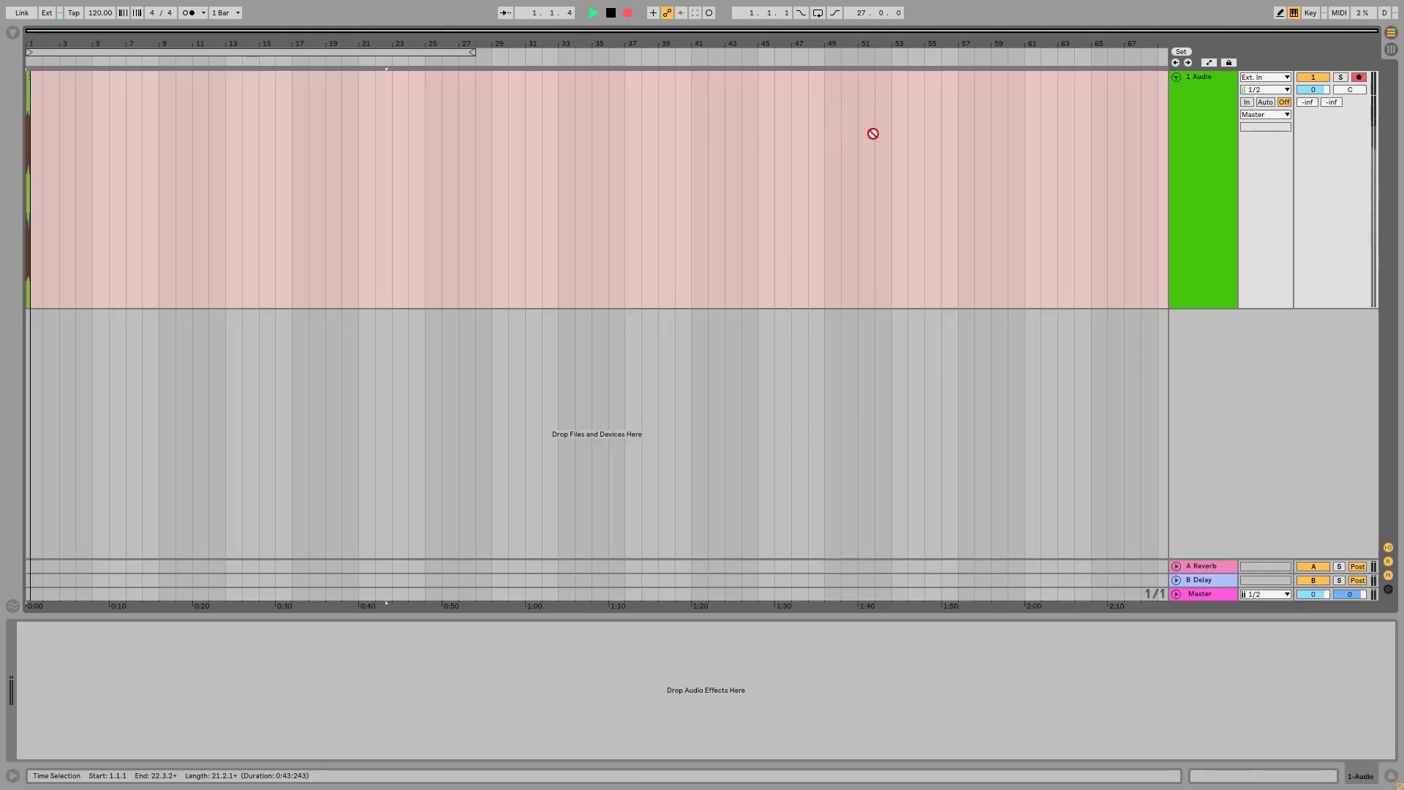
{"action": "key", "text": "alt+Tab"}
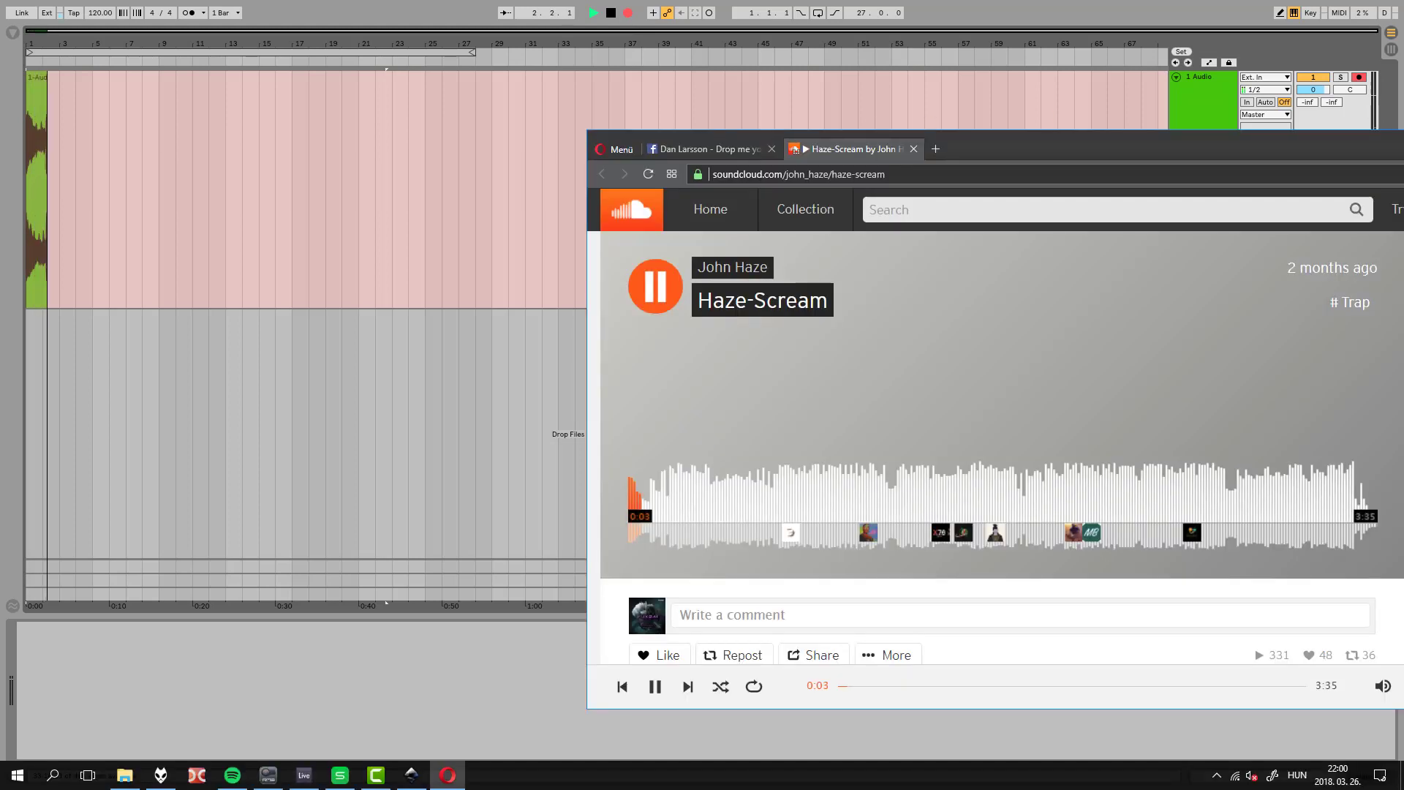
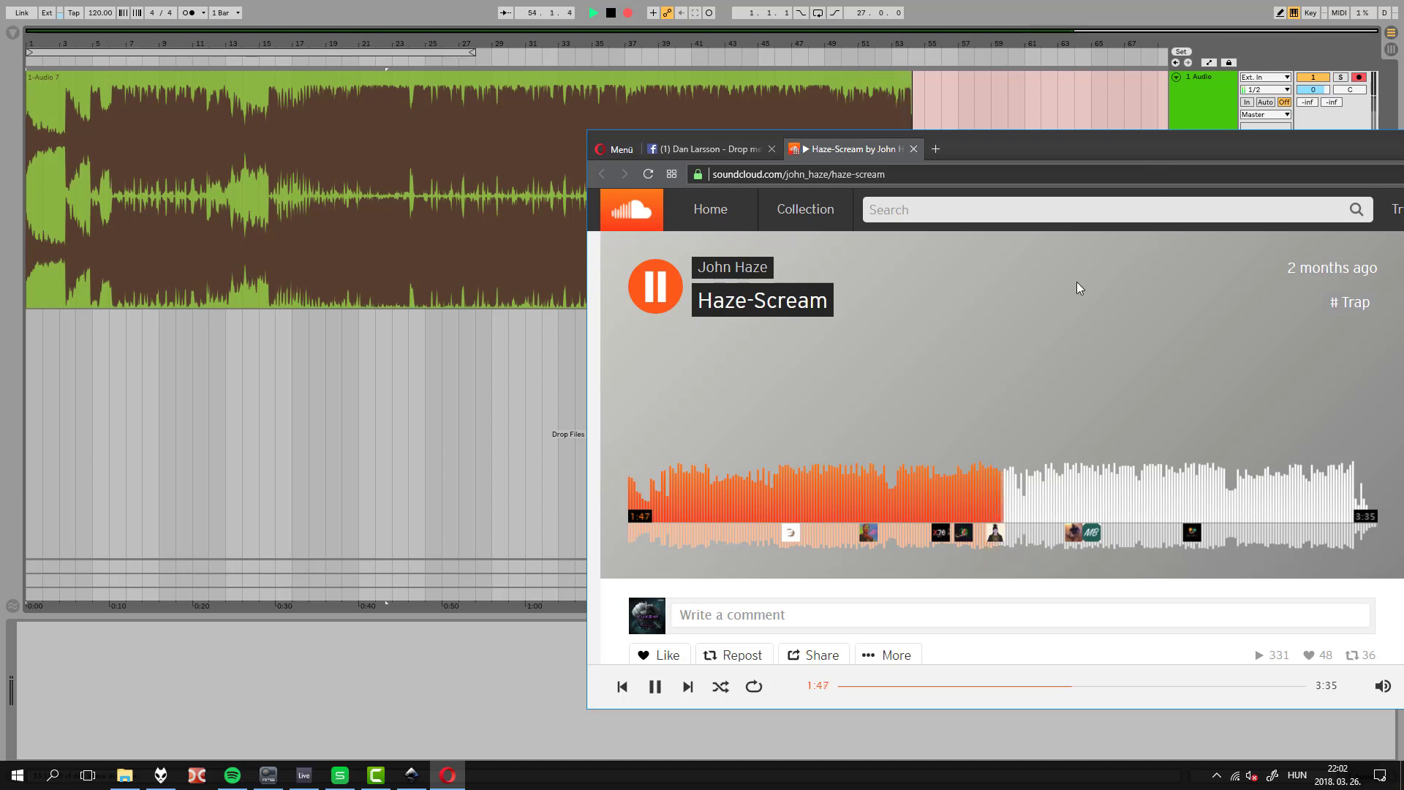
Skip ahead in Haze-Scream to around 2:26 while the Ableton Live recording keeps running
{"action": "mouse_move", "coordinate": [994, 534]}
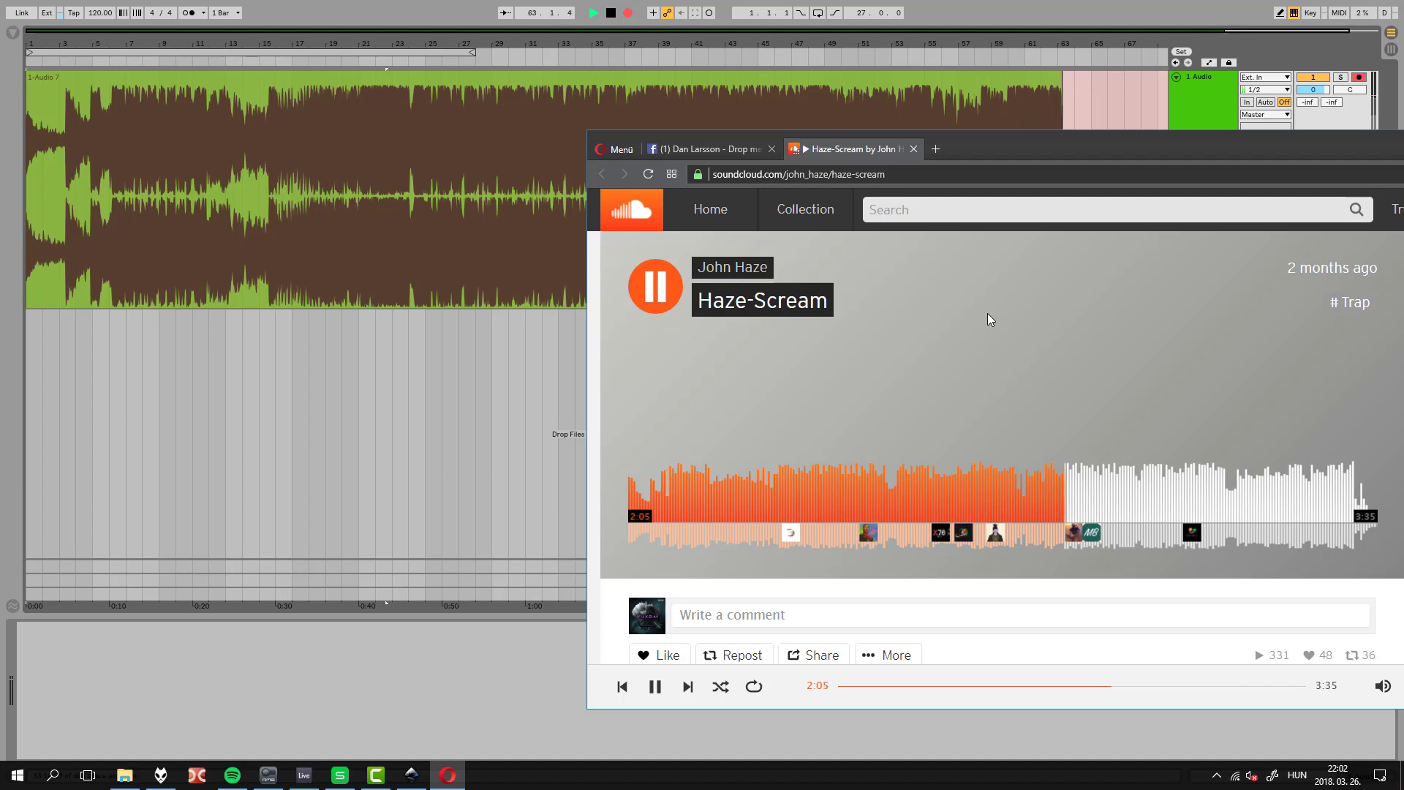
{"action": "left_click", "coordinate": [1096, 489]}
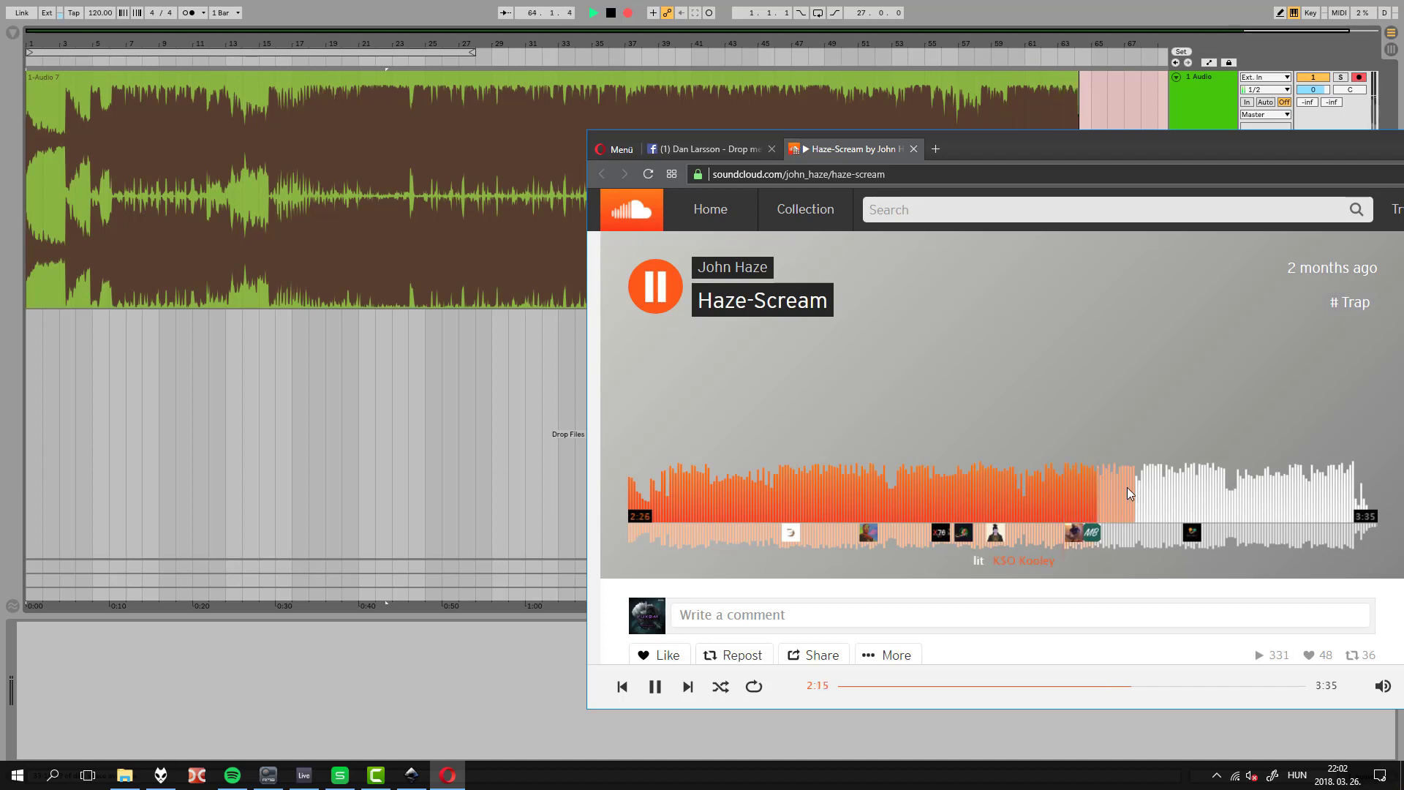
{"action": "left_click", "coordinate": [1122, 487]}
{"action": "left_click", "coordinate": [1135, 485]}
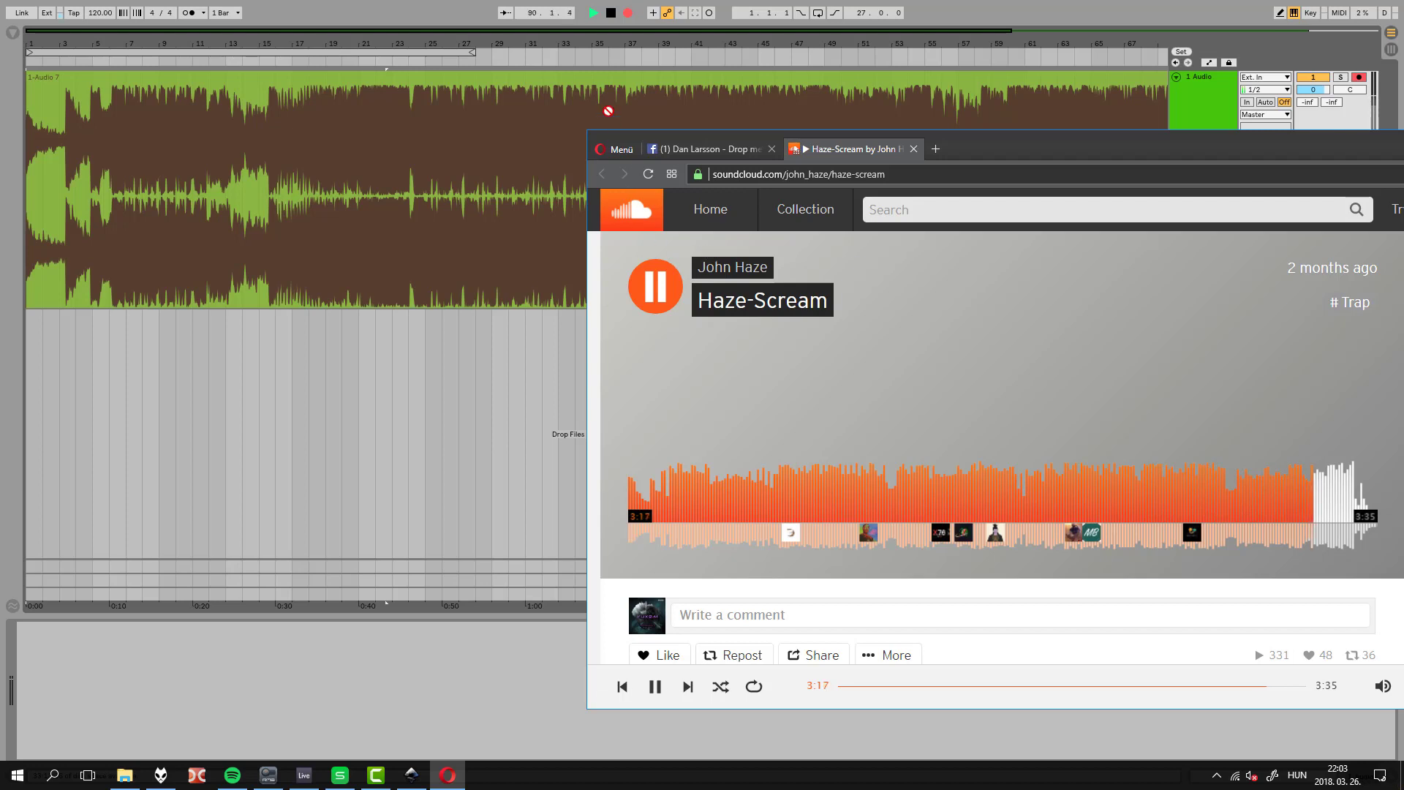
Stop the Ableton Live recording, pause Haze-Scream in the browser and return to Ableton Live
{"action": "left_click", "coordinate": [629, 18]}
{"action": "key", "text": "alt+Tab"}
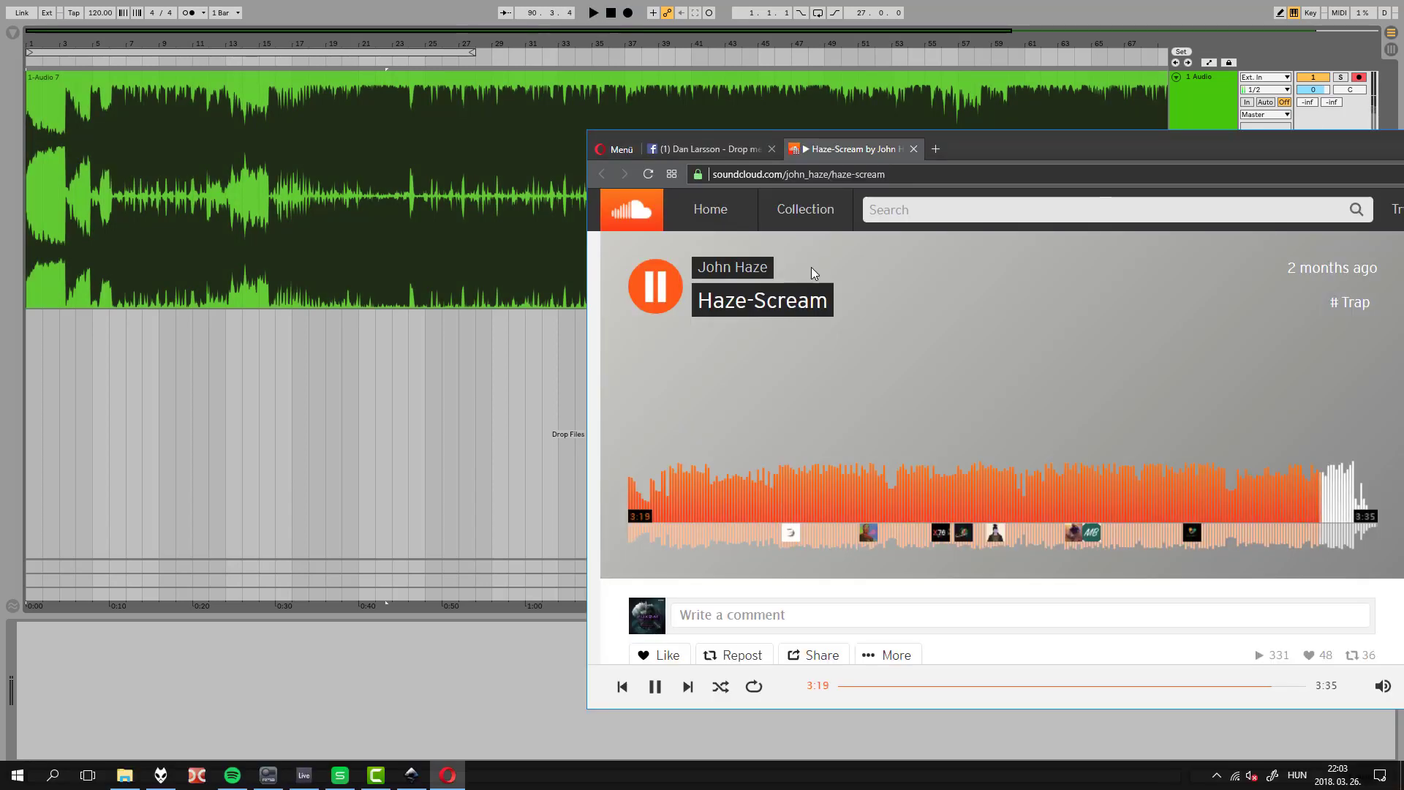
{"action": "left_click", "coordinate": [661, 278]}
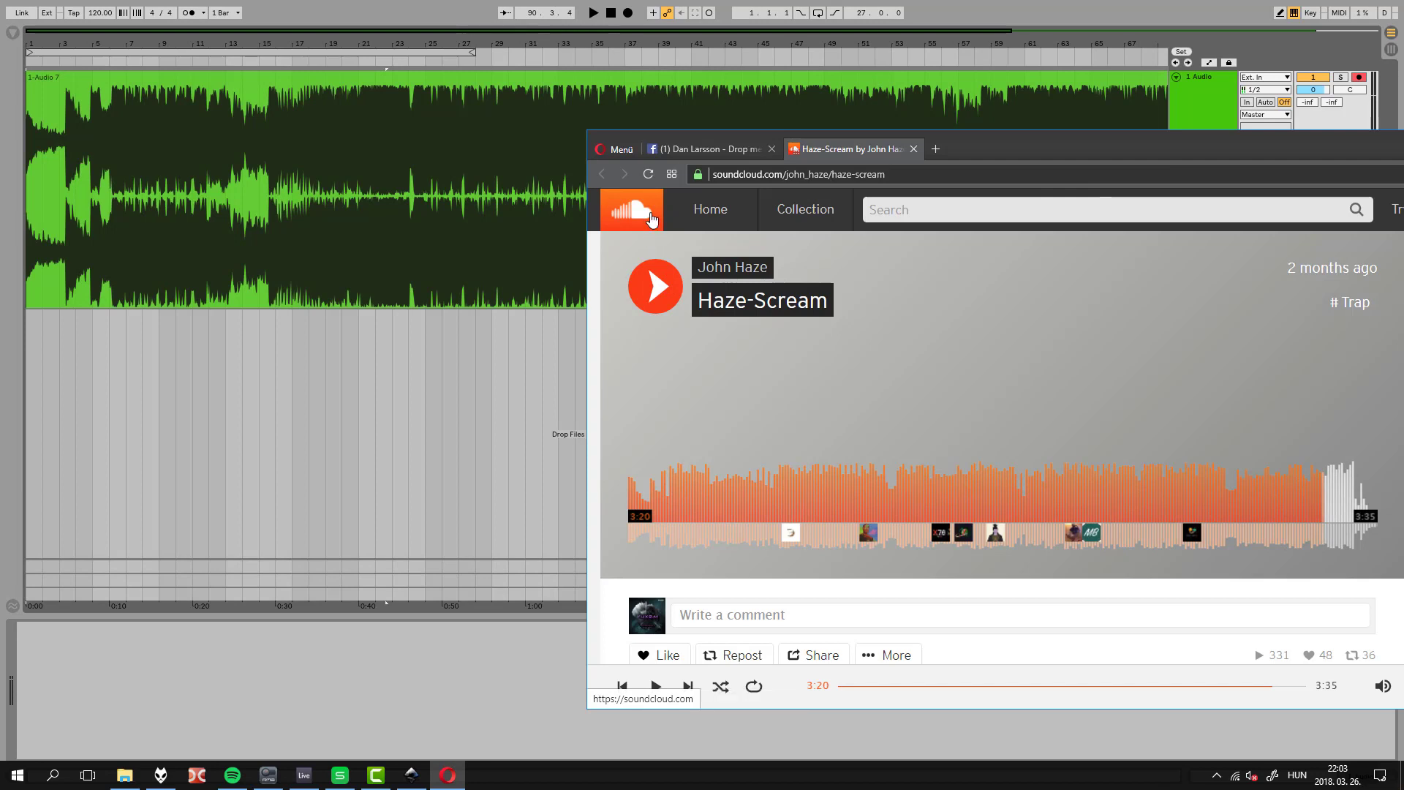
{"action": "left_click", "coordinate": [990, 11]}
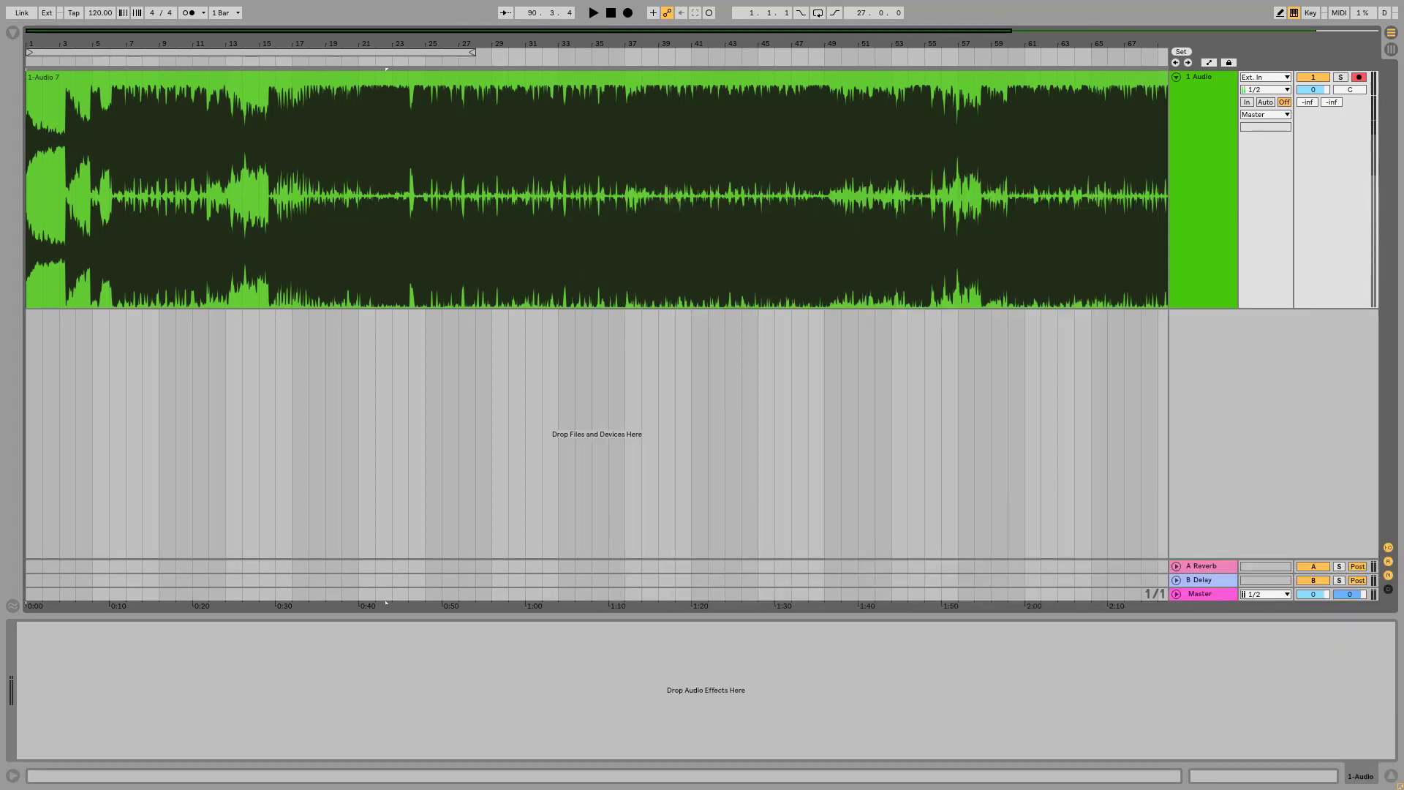
{"action": "key", "text": "alt+Tab"}
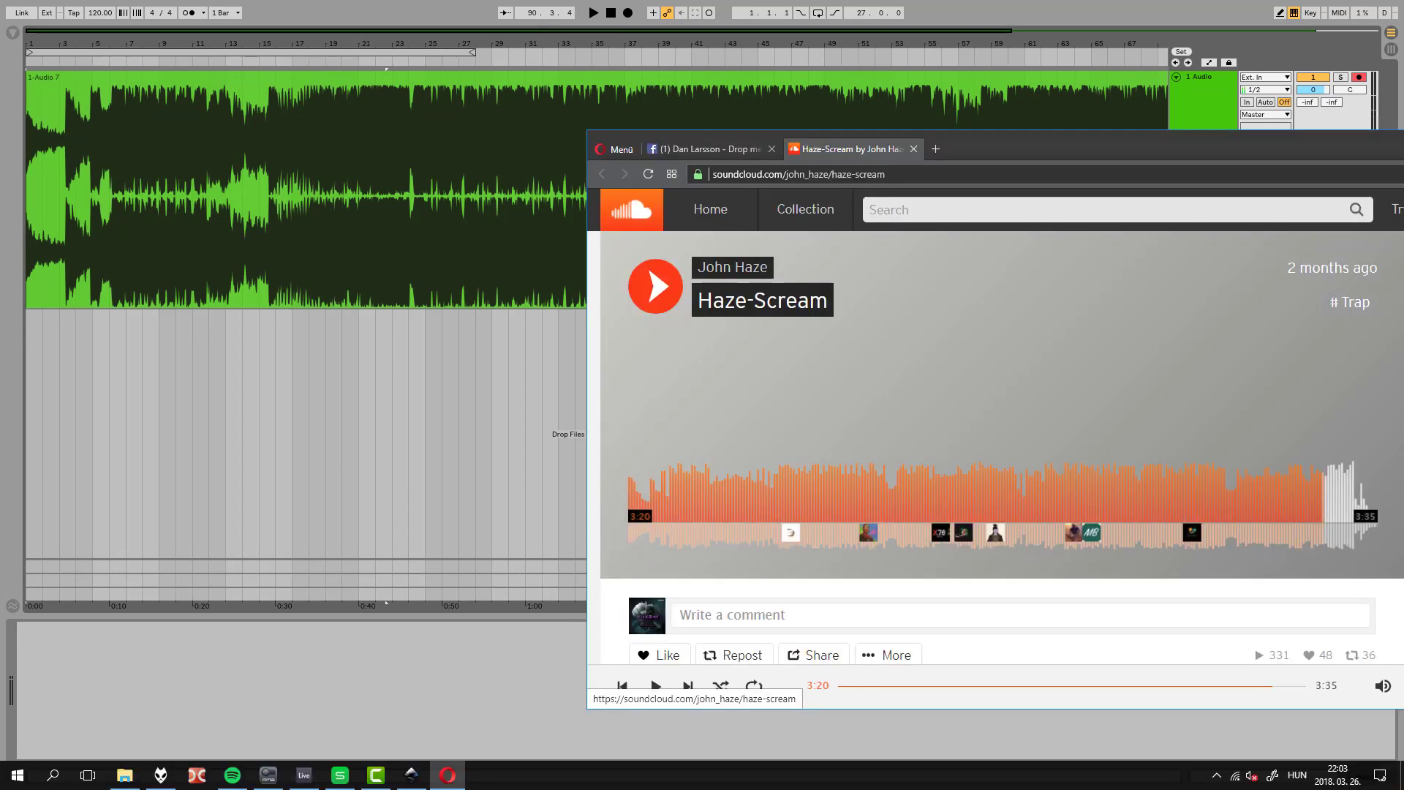
{"action": "left_click", "coordinate": [993, 6]}
Play the Haze-Scream recording from 22.3.1 with its waveform magnified
{"action": "left_click", "coordinate": [315, 40]}
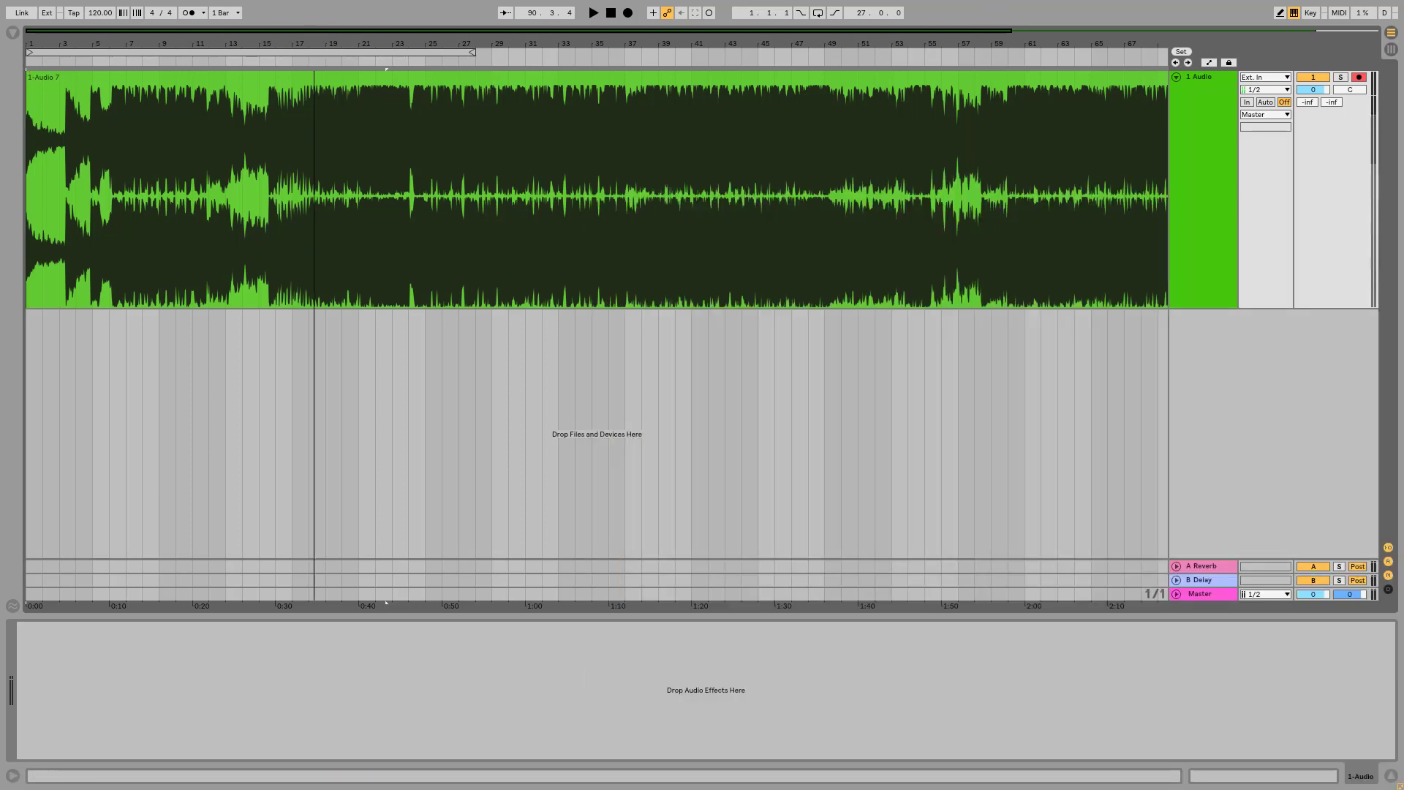
{"action": "mouse_move", "coordinate": [315, 42]}
{"action": "left_mouse_down"}
{"action": "mouse_move", "coordinate": [314, 172]}
{"action": "mouse_move", "coordinate": [436, 173]}
{"action": "mouse_move", "coordinate": [29, 174]}
{"action": "left_mouse_up"}
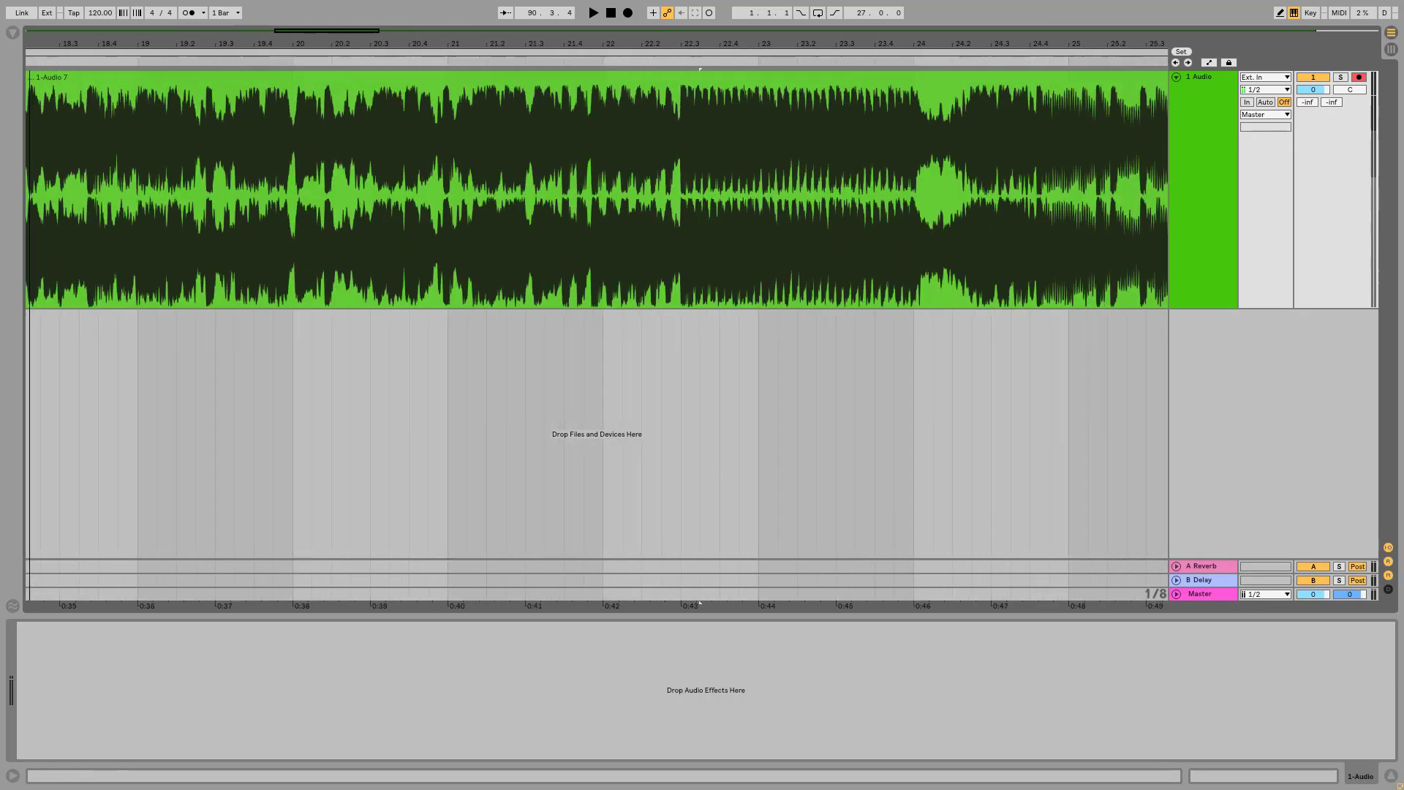
{"action": "left_click_drag", "start_coordinate": [558, 62], "coordinate": [482, 63]}
{"action": "left_click_drag", "start_coordinate": [630, 46], "coordinate": [289, 80]}
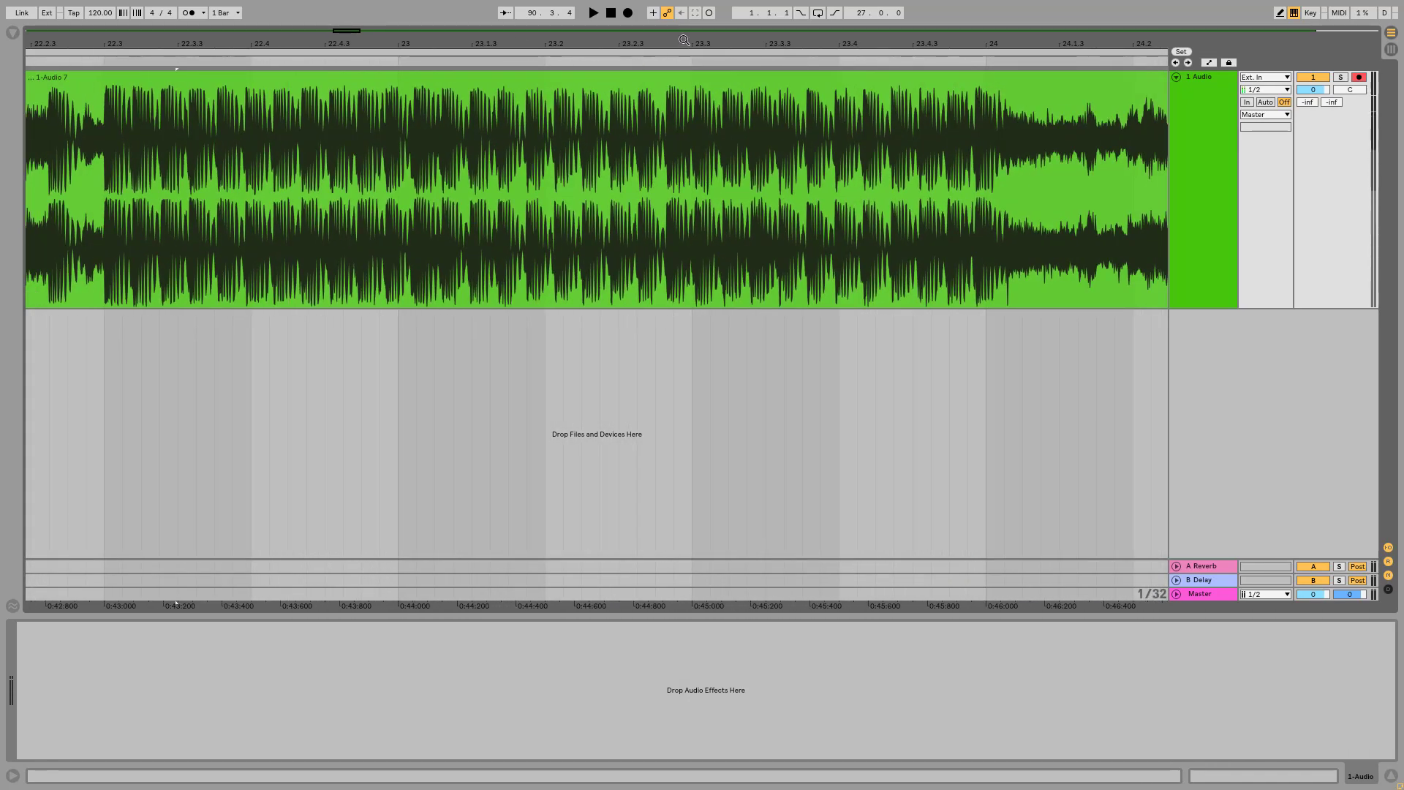
{"action": "left_click_drag", "start_coordinate": [683, 44], "coordinate": [520, 184]}
{"action": "left_click", "coordinate": [423, 206]}
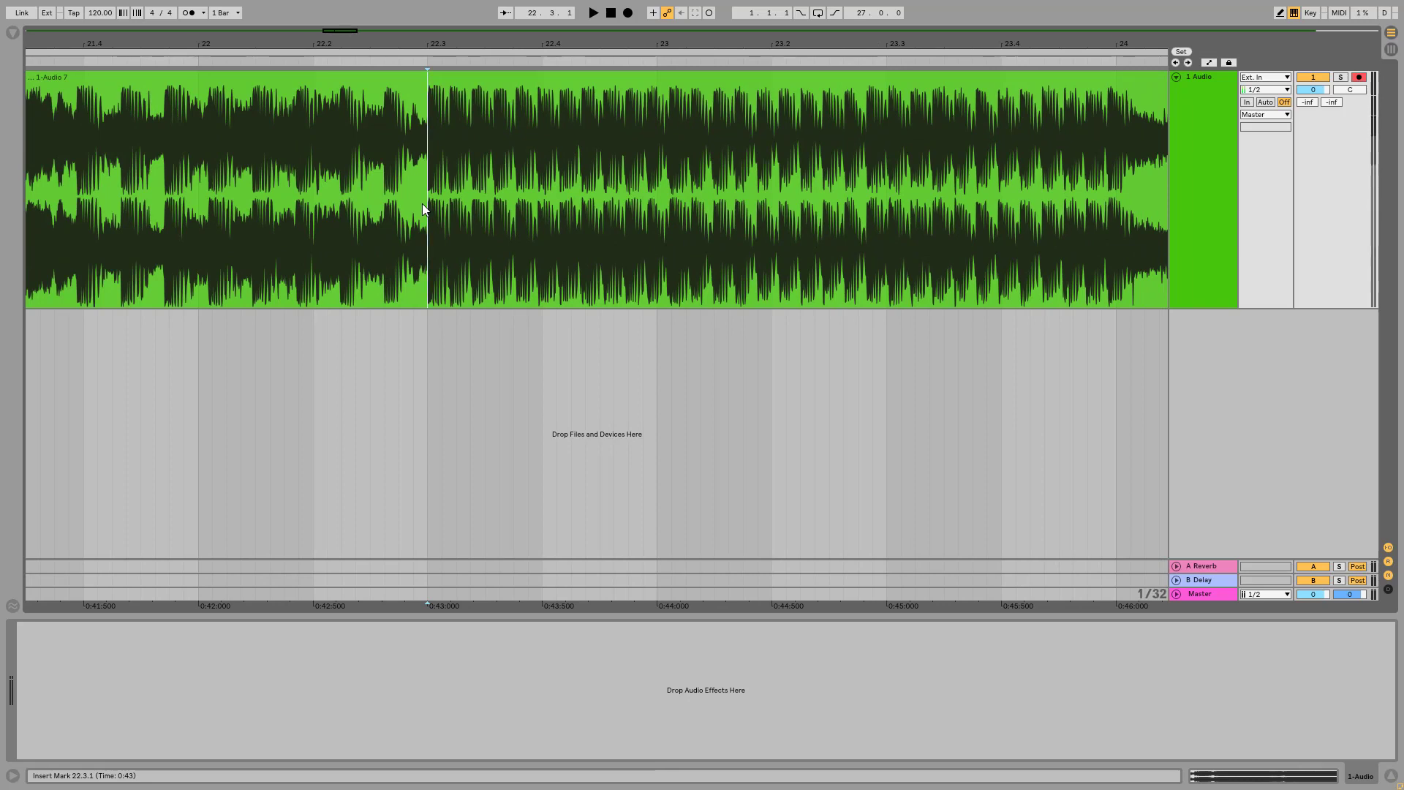
{"action": "key", "text": "space"}
{"action": "key", "text": "minus"}
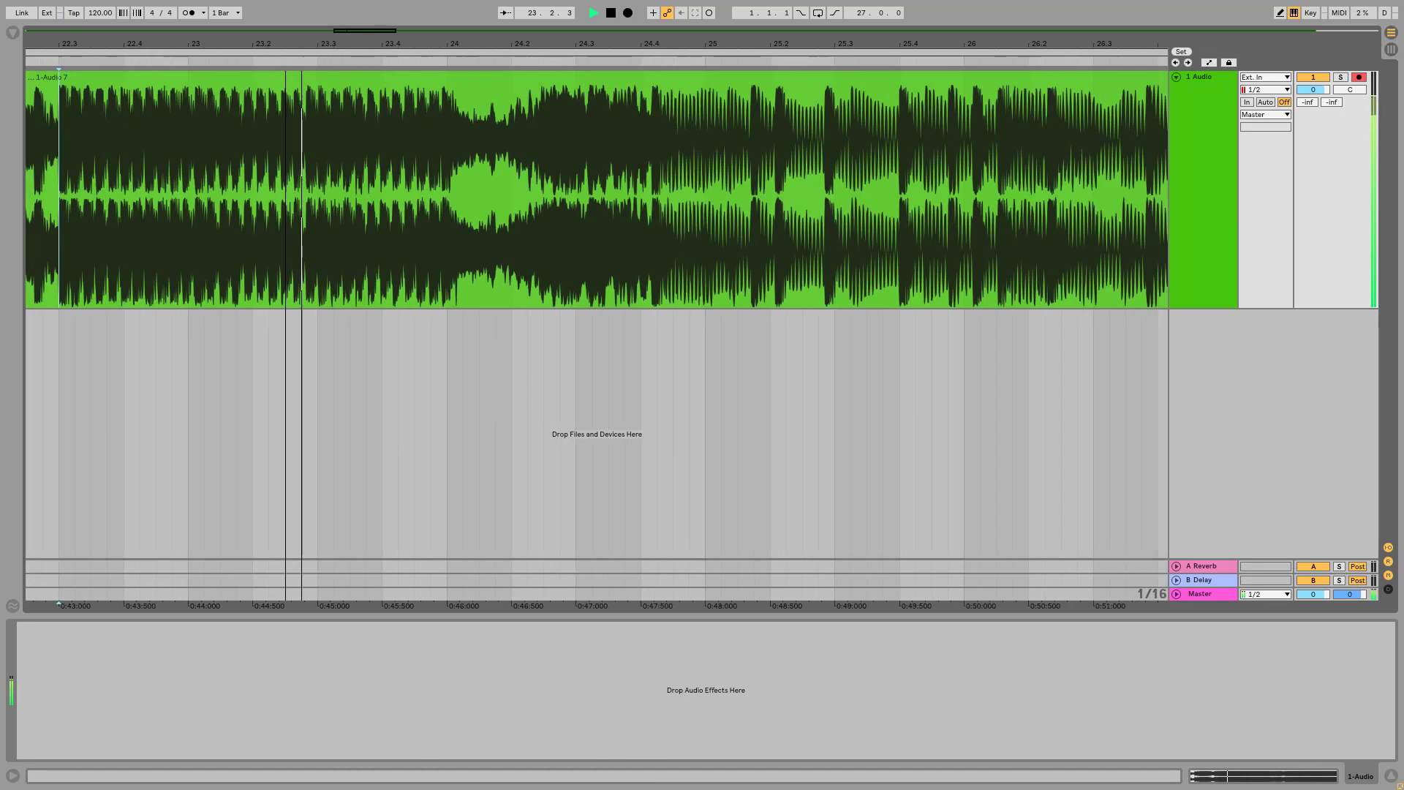
Jump playback to 24.4.4 and stop it in bar 25
{"action": "left_click", "coordinate": [687, 220]}
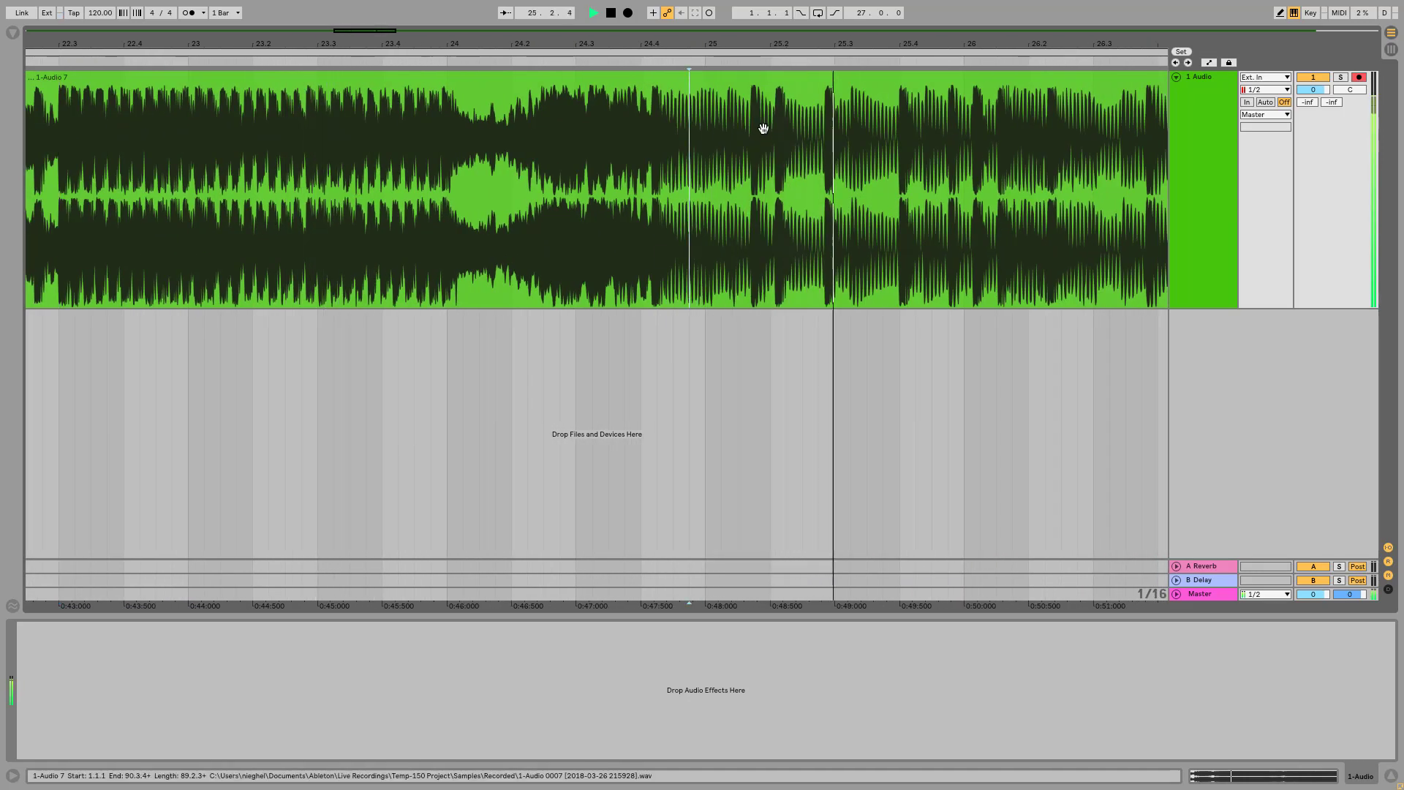
{"action": "key", "text": "plus"}
{"action": "key", "text": "space"}
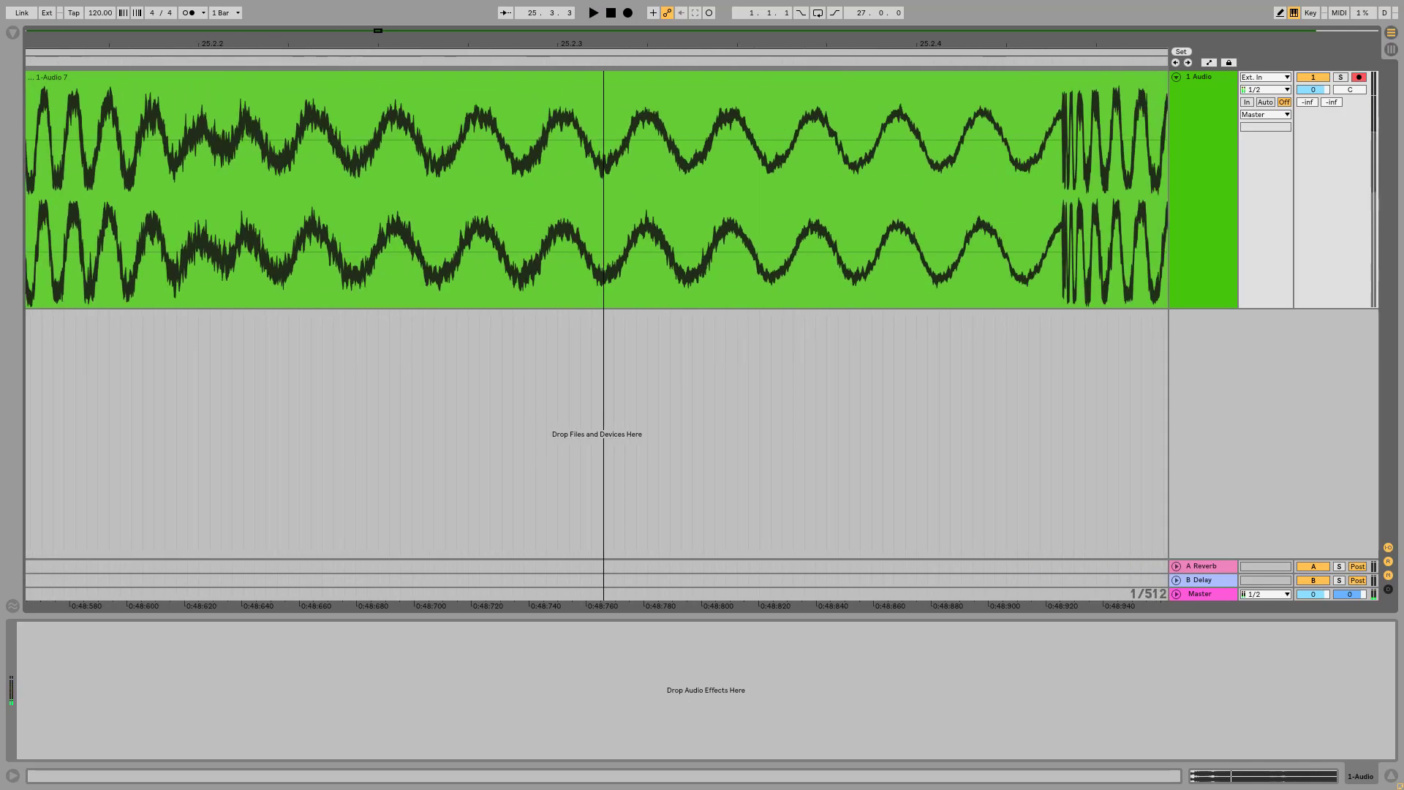
Examine up close how the bass waveform cuts into the transients just before 25.3 and at 25.4
{"action": "left_click_drag", "start_coordinate": [511, 31], "coordinate": [748, 26]}
{"action": "mouse_move", "coordinate": [984, 39]}
{"action": "left_mouse_down"}
{"action": "mouse_move", "coordinate": [563, 65]}
{"action": "mouse_move", "coordinate": [482, 146]}
{"action": "mouse_move", "coordinate": [466, 196]}
{"action": "left_mouse_up"}
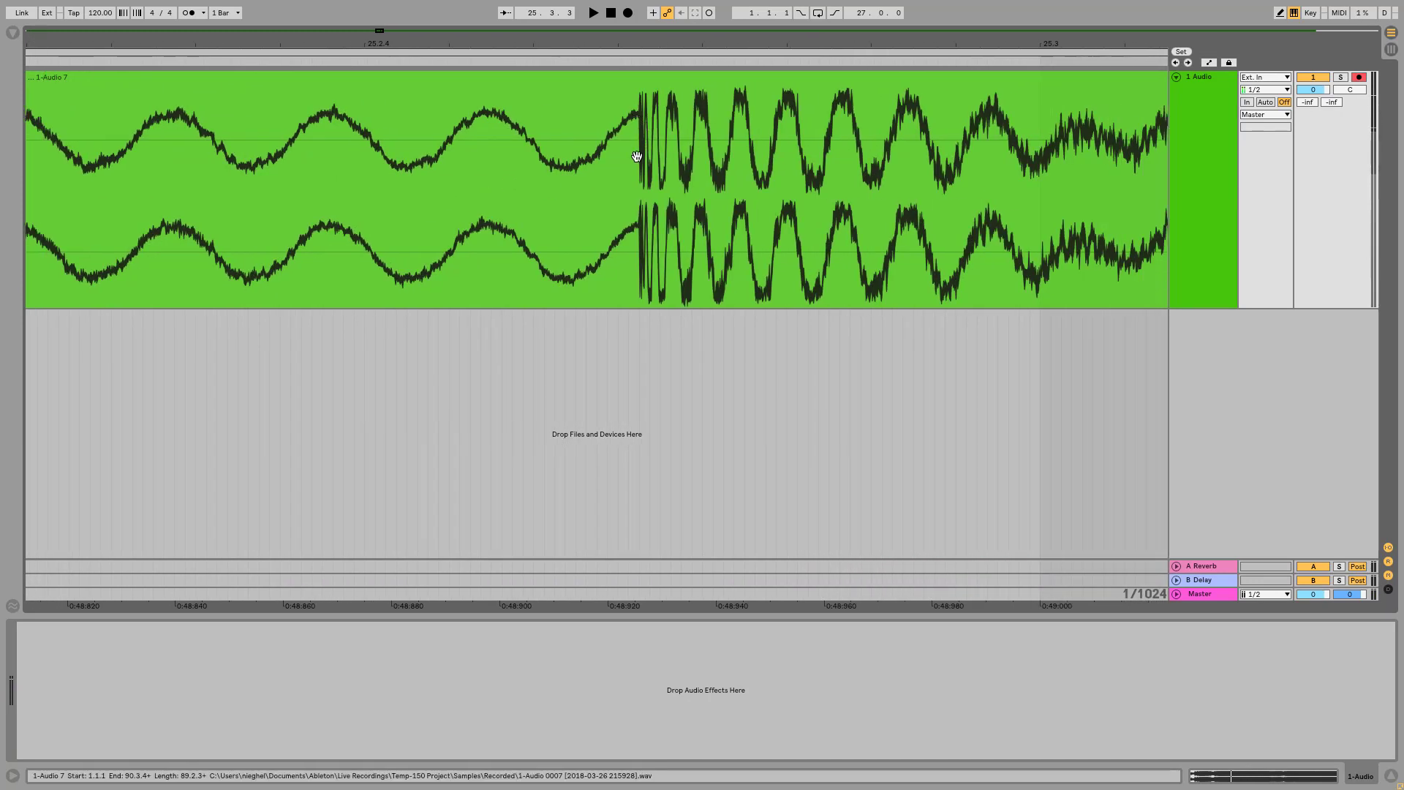
{"action": "mouse_move", "coordinate": [975, 44]}
{"action": "left_mouse_down"}
{"action": "mouse_move", "coordinate": [194, 33]}
{"action": "mouse_move", "coordinate": [1034, 40]}
{"action": "mouse_move", "coordinate": [266, 37]}
{"action": "left_mouse_up"}
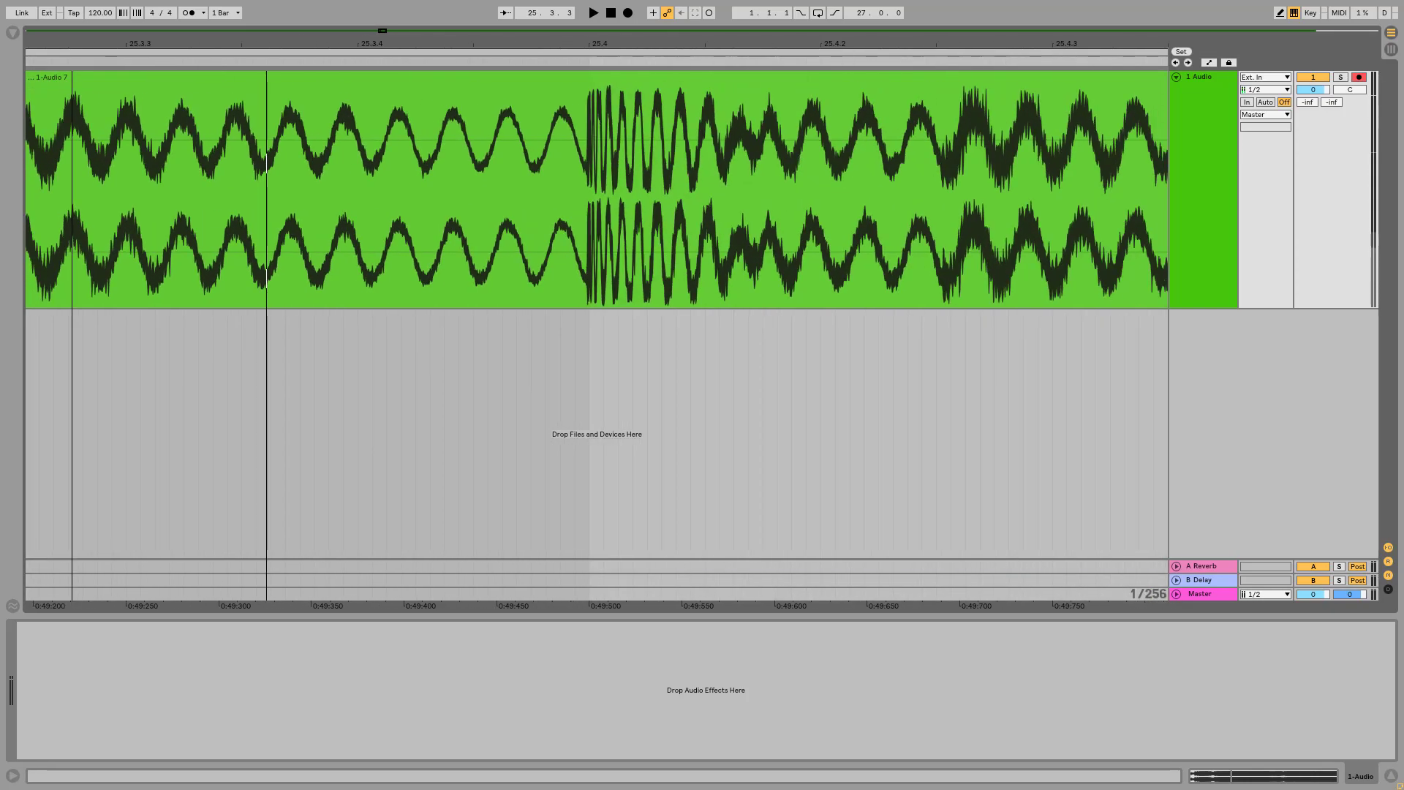
{"action": "left_click_drag", "start_coordinate": [596, 35], "coordinate": [470, 176]}
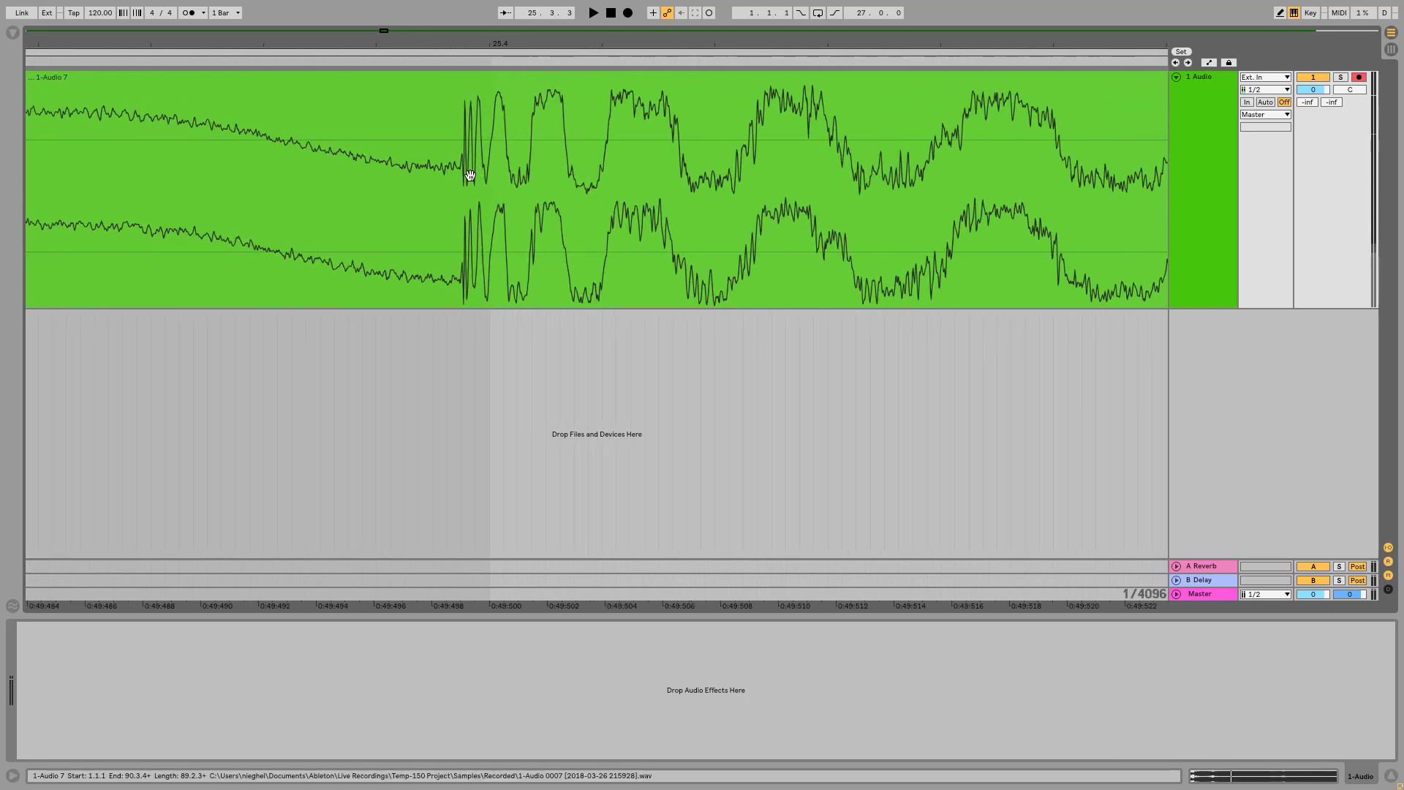
{"action": "left_click_drag", "start_coordinate": [541, 44], "coordinate": [541, 14]}
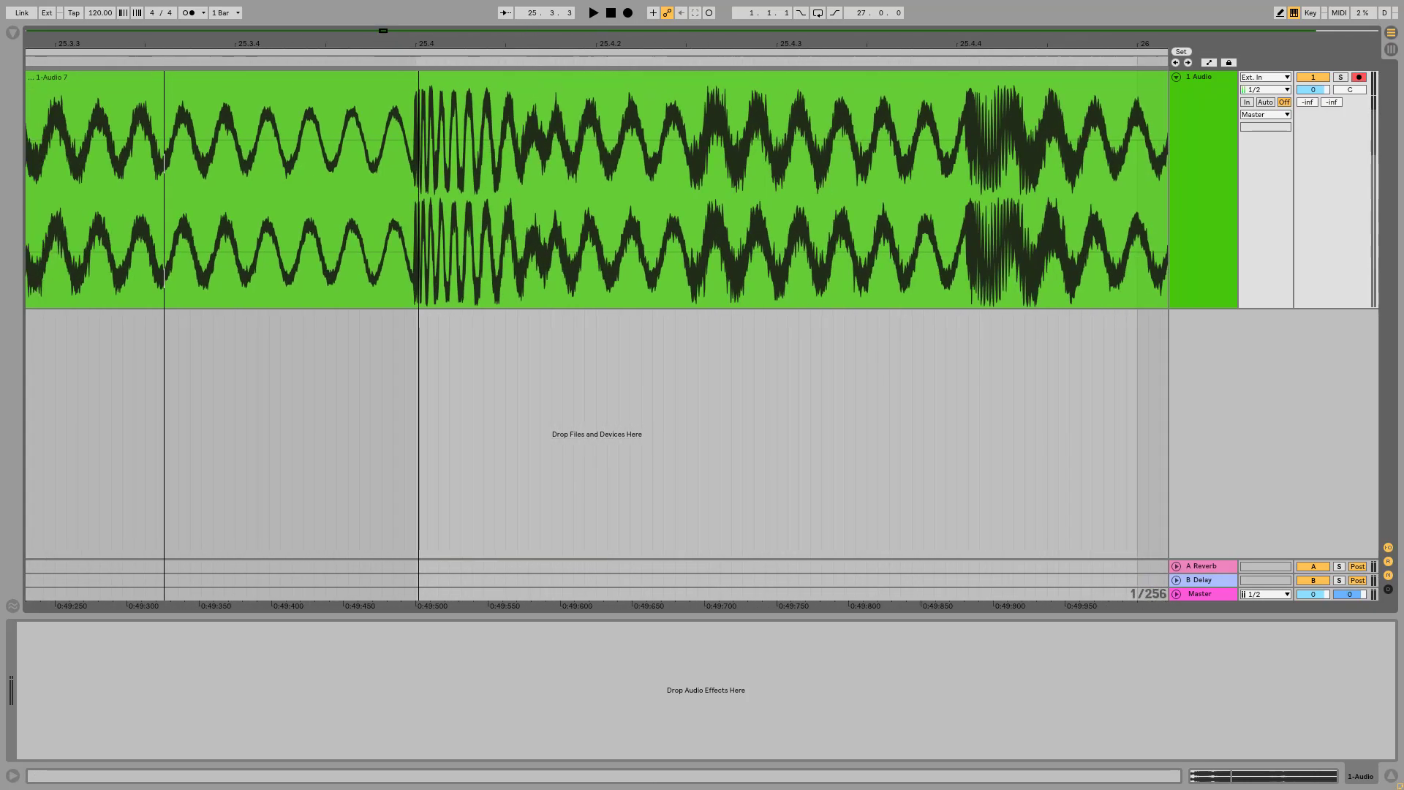
Compare the repeated transients between 25.2 and 25.4, marking the one at 25.4.1
{"action": "scroll", "coordinate": [597, 322], "scroll_direction": "left", "scroll_amount": 5}
{"action": "scroll", "coordinate": [597, 322], "scroll_direction": "left", "scroll_amount": 2}
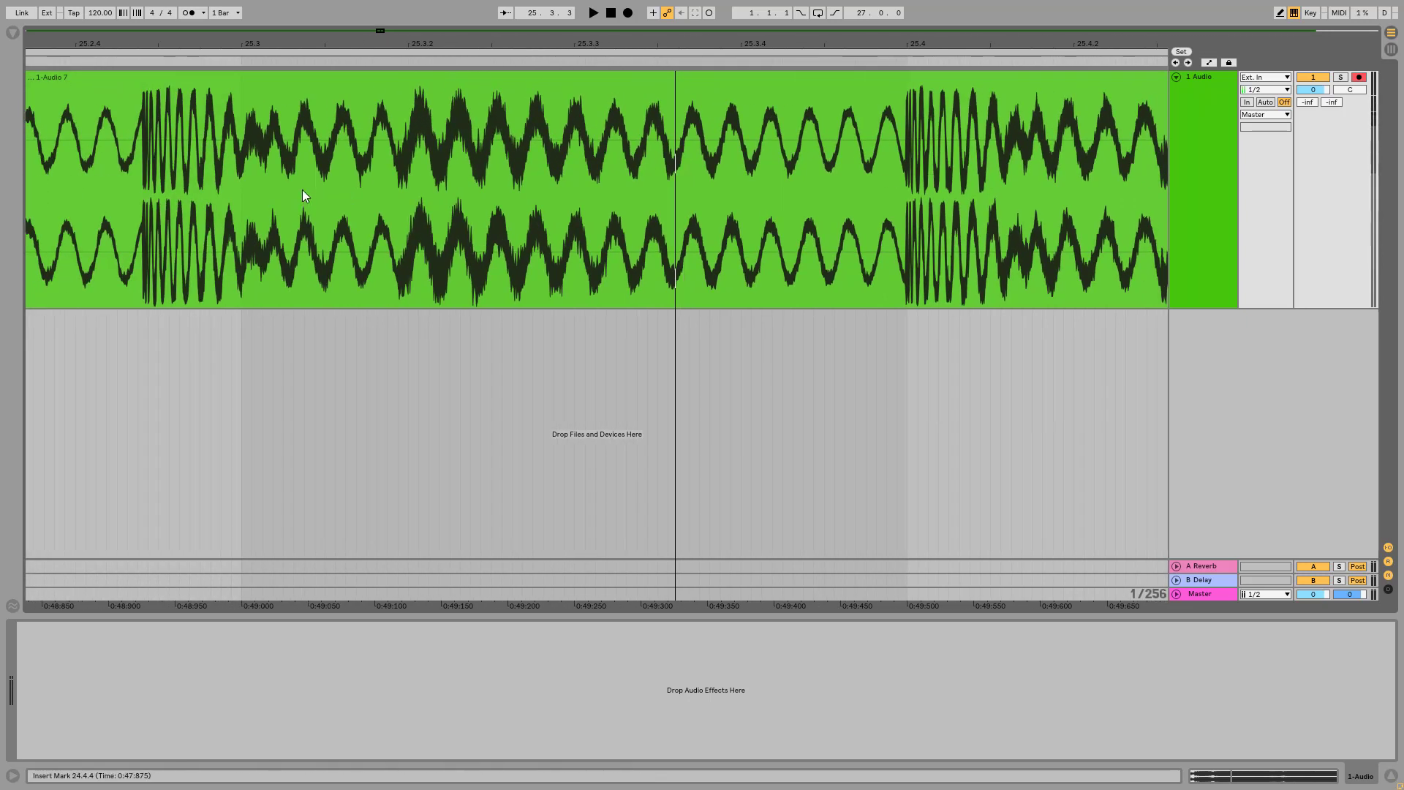
{"action": "left_click", "coordinate": [903, 193]}
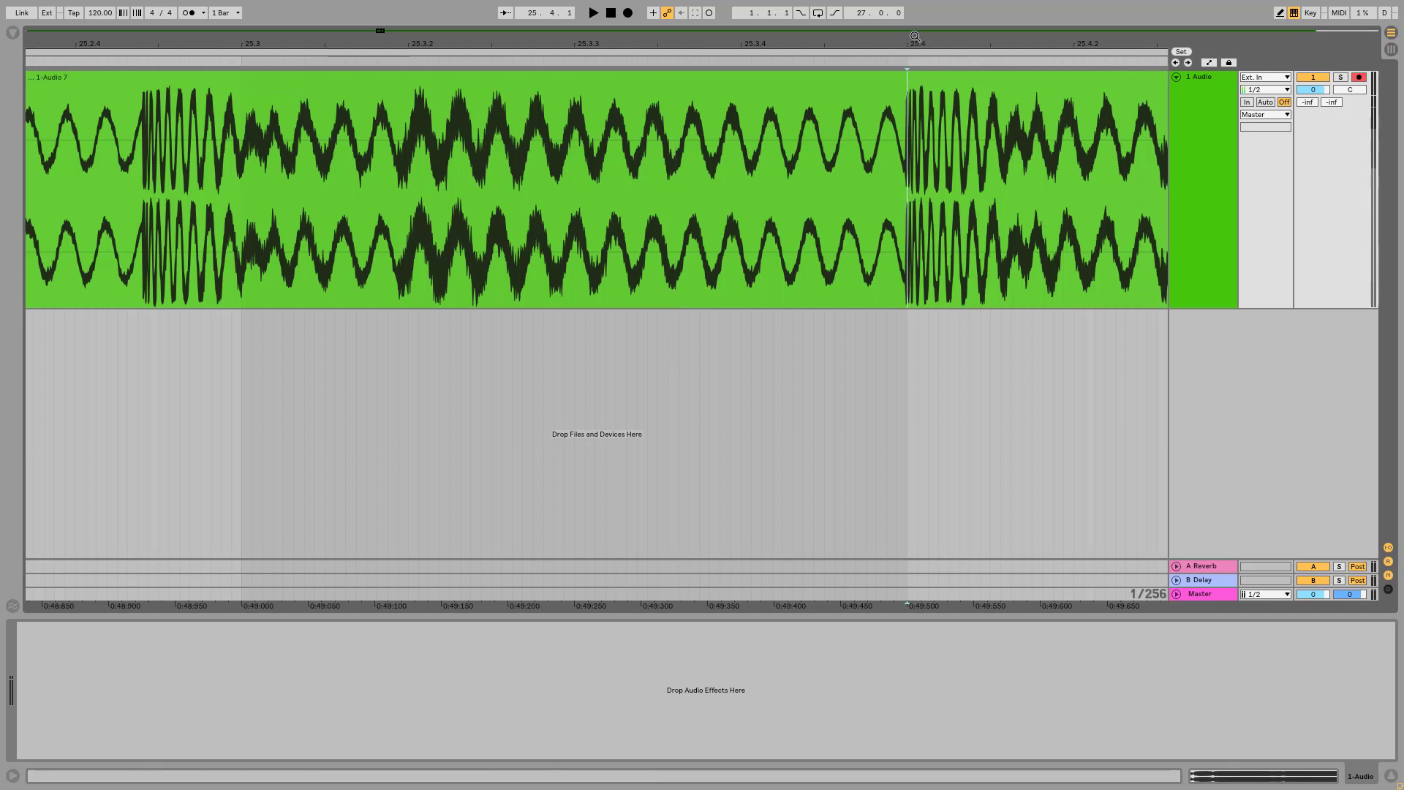
{"action": "mouse_move", "coordinate": [913, 36]}
{"action": "left_mouse_down"}
{"action": "mouse_move", "coordinate": [912, 49]}
{"action": "mouse_move", "coordinate": [913, 34]}
{"action": "left_mouse_up"}
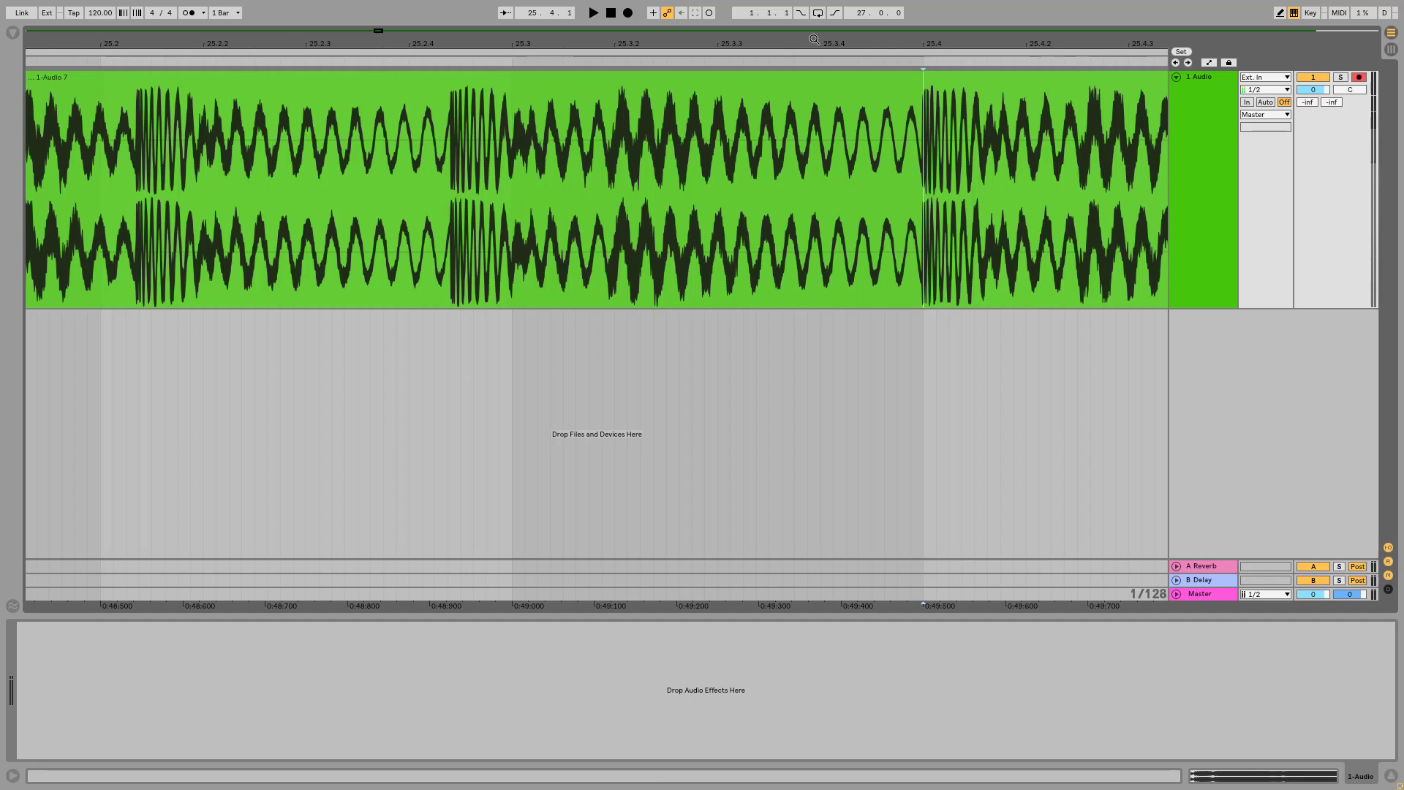
{"action": "mouse_move", "coordinate": [821, 44]}
{"action": "left_mouse_down"}
{"action": "mouse_move", "coordinate": [424, 44]}
{"action": "mouse_move", "coordinate": [424, 22]}
{"action": "left_mouse_up"}
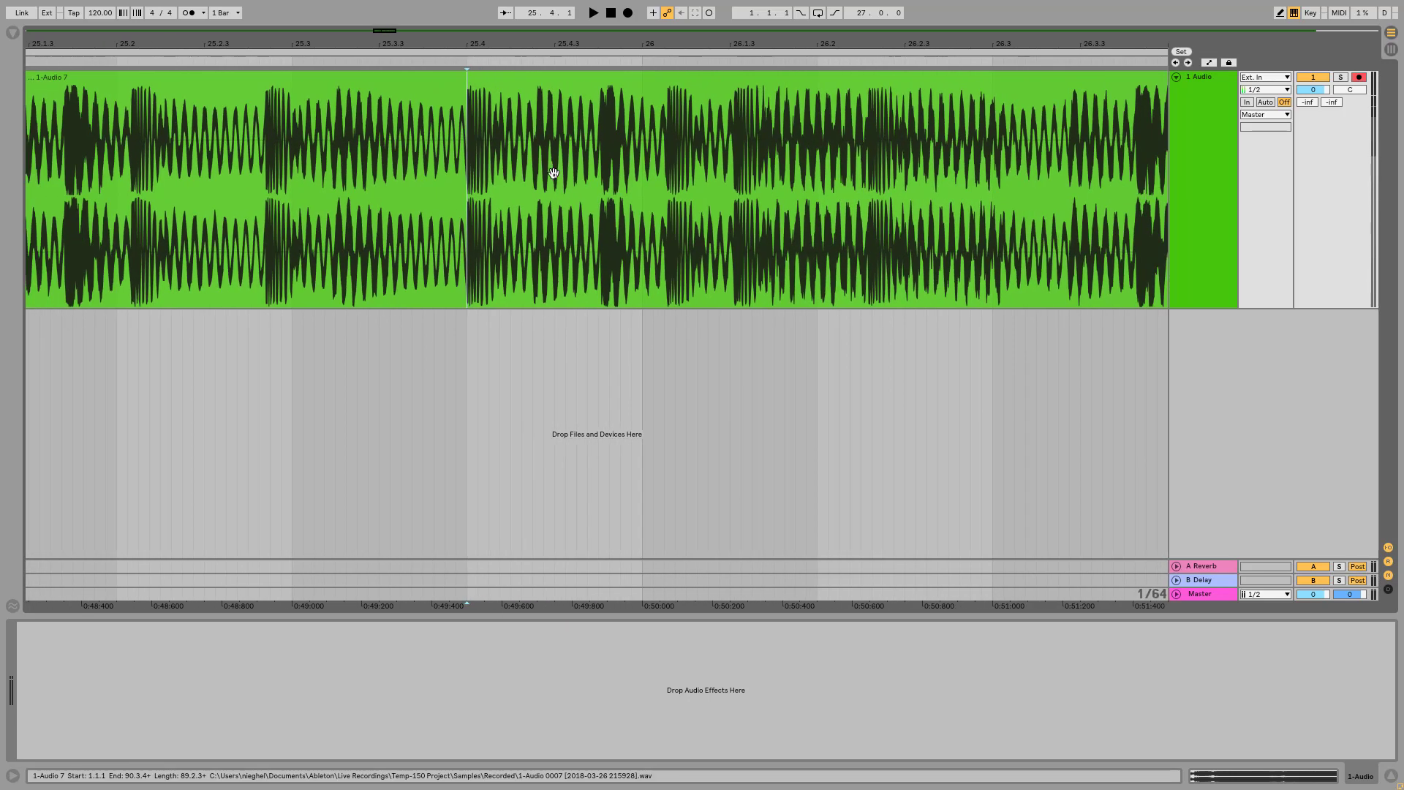
Play the recording from 25.4.2 into bar 27, stop it and magnify the waveform around 27.1
{"action": "left_click", "coordinate": [518, 206]}
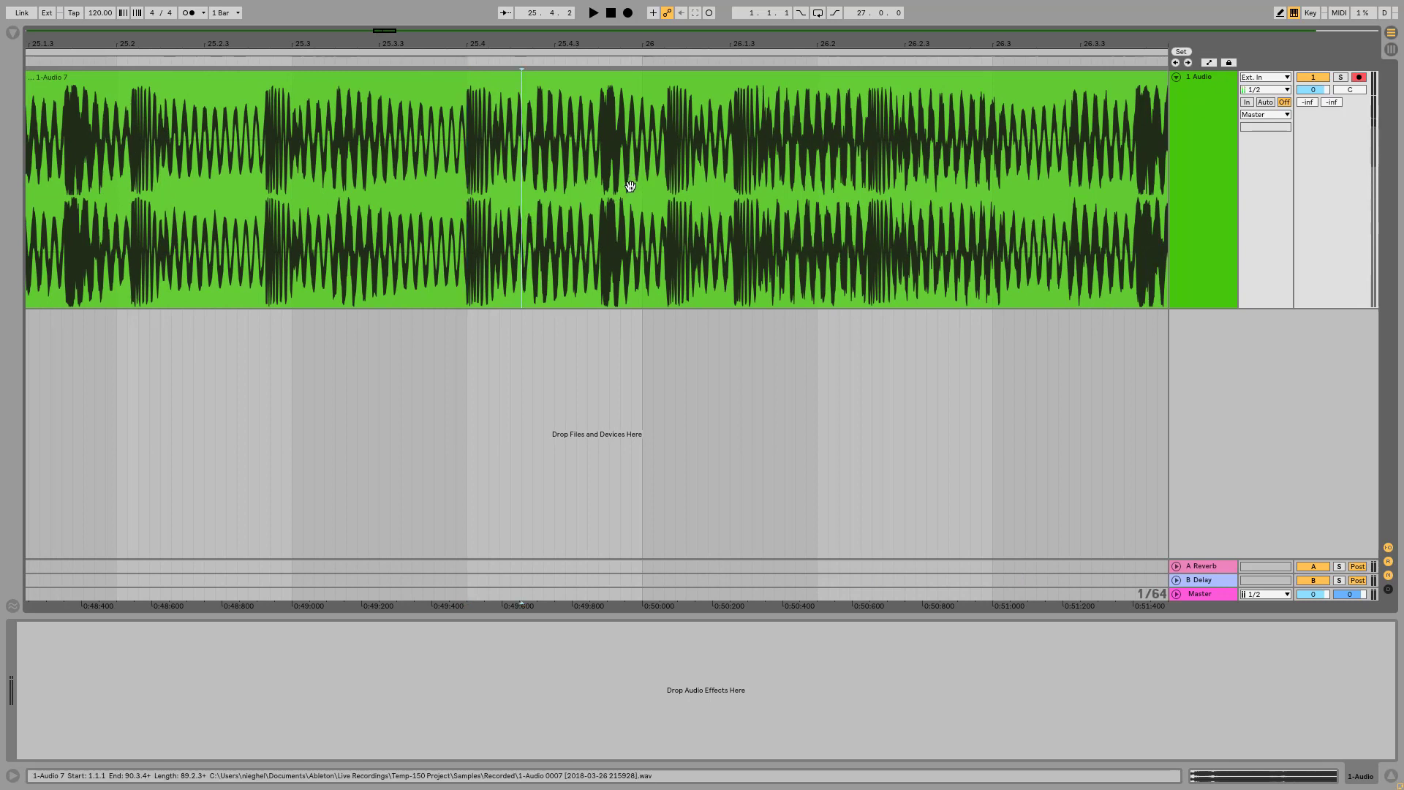
{"action": "key", "text": "space"}
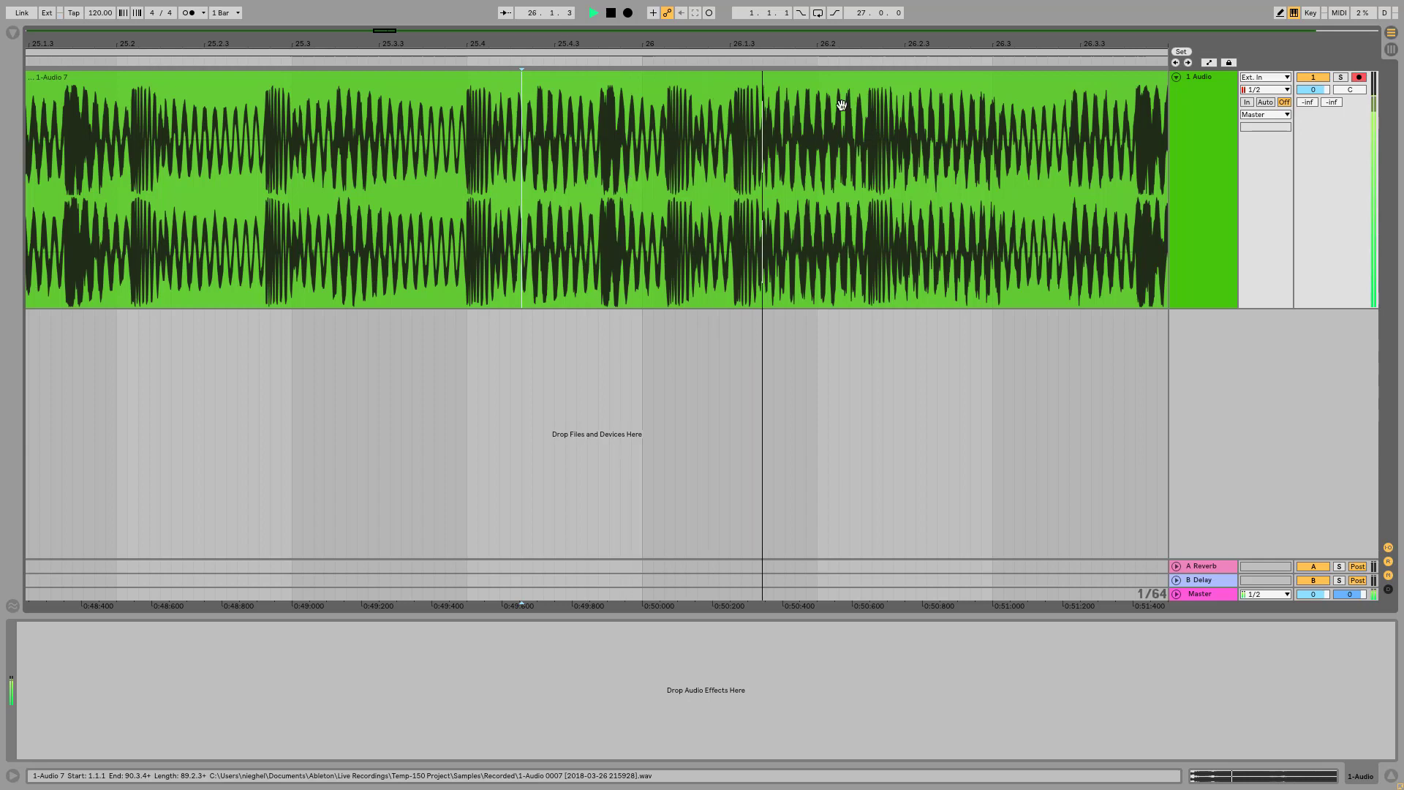
{"action": "key", "text": "minus"}
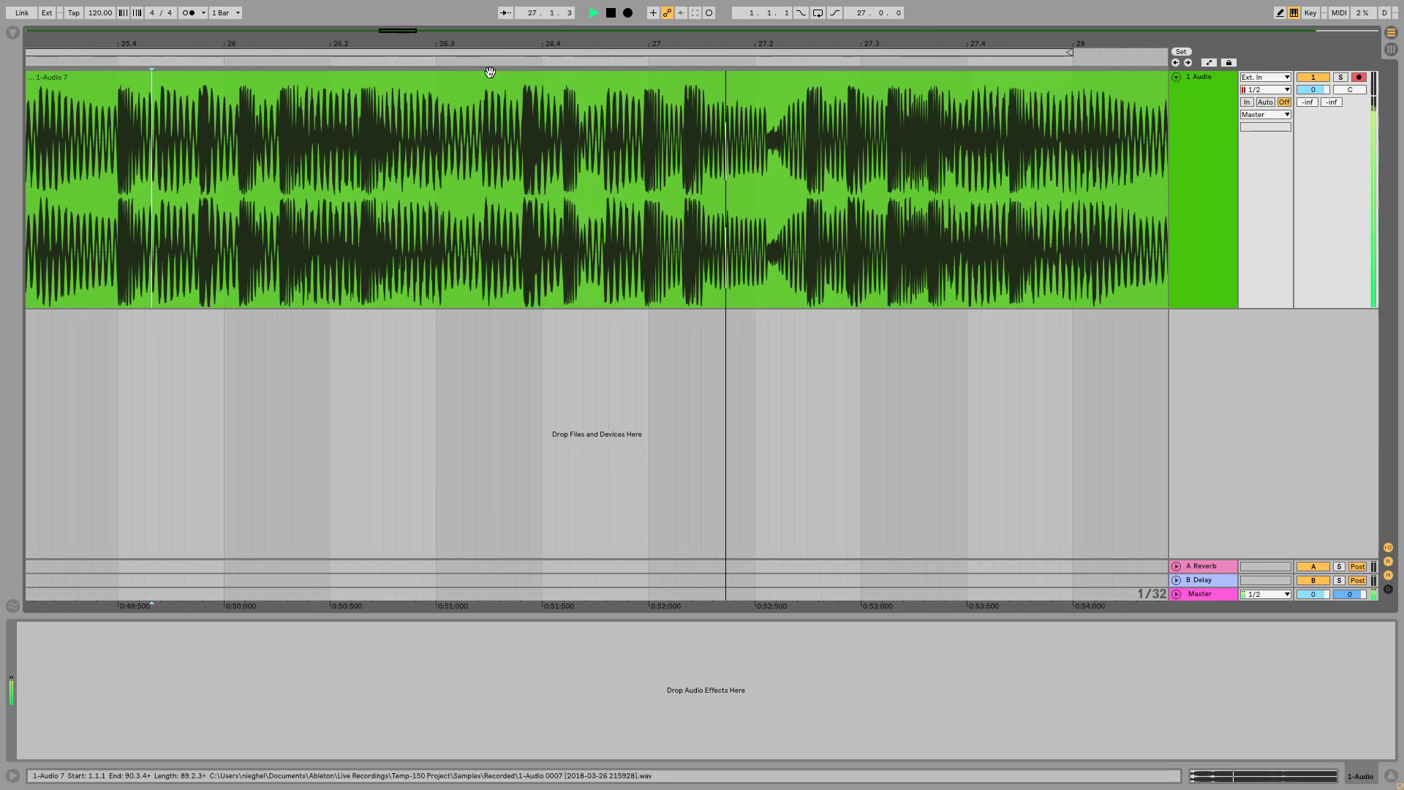
{"action": "key", "text": "space"}
{"action": "key", "text": "plus"}
{"action": "key", "text": "plus"}
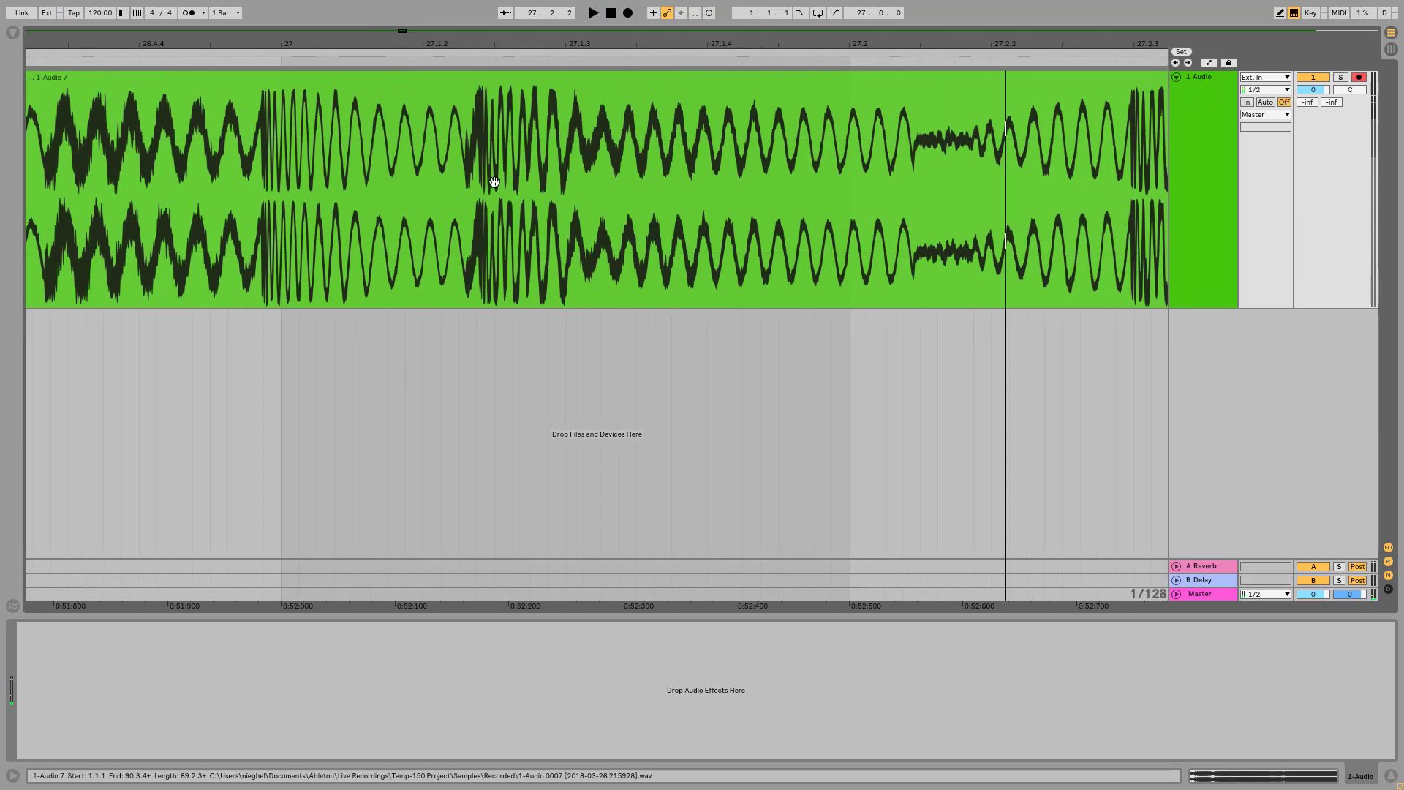
Play the passage from just after 27.1.2 and examine the abrupt bass cutoff following 27.2
{"action": "left_click", "coordinate": [465, 220]}
{"action": "key", "text": "space"}
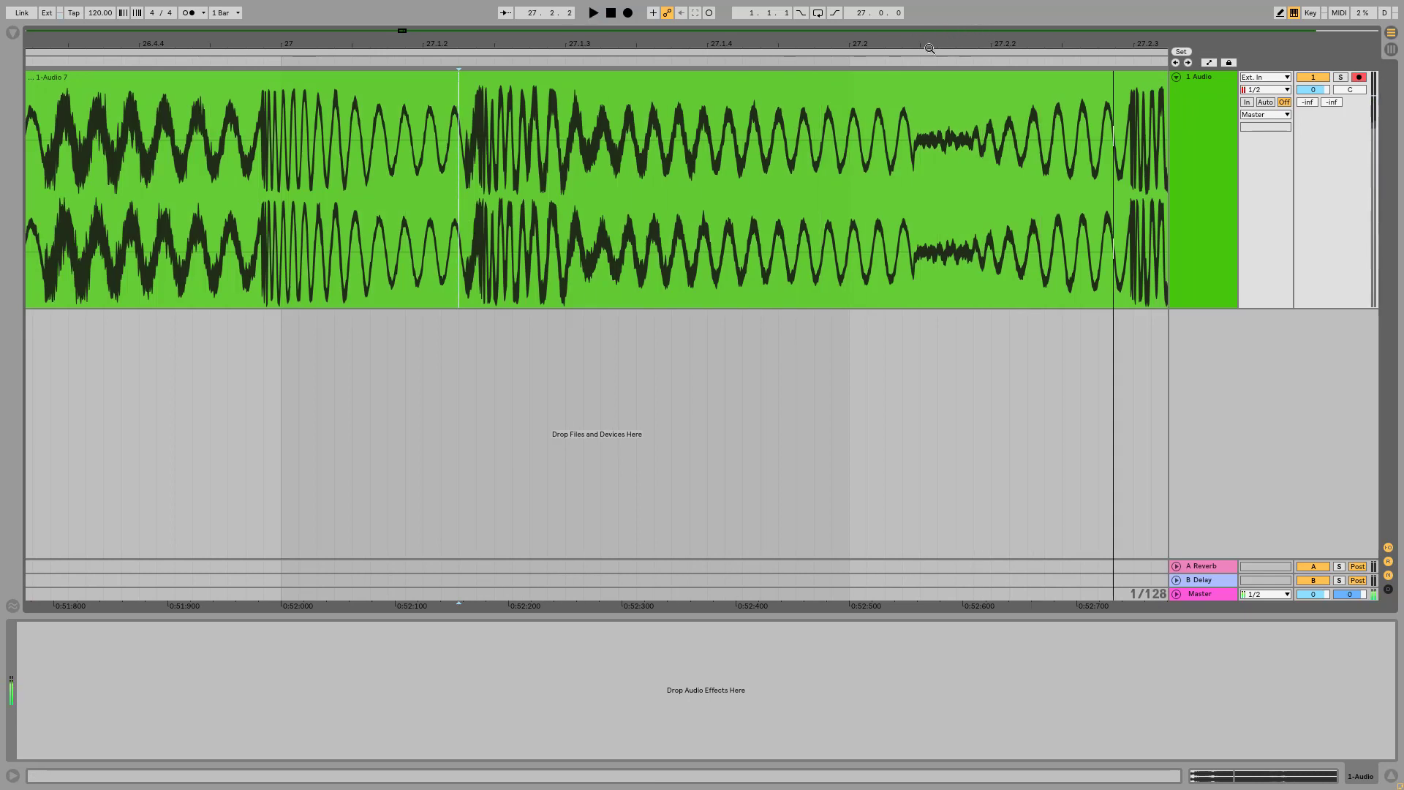
{"action": "key", "text": "space"}
{"action": "left_click_drag", "start_coordinate": [925, 45], "coordinate": [925, 157]}
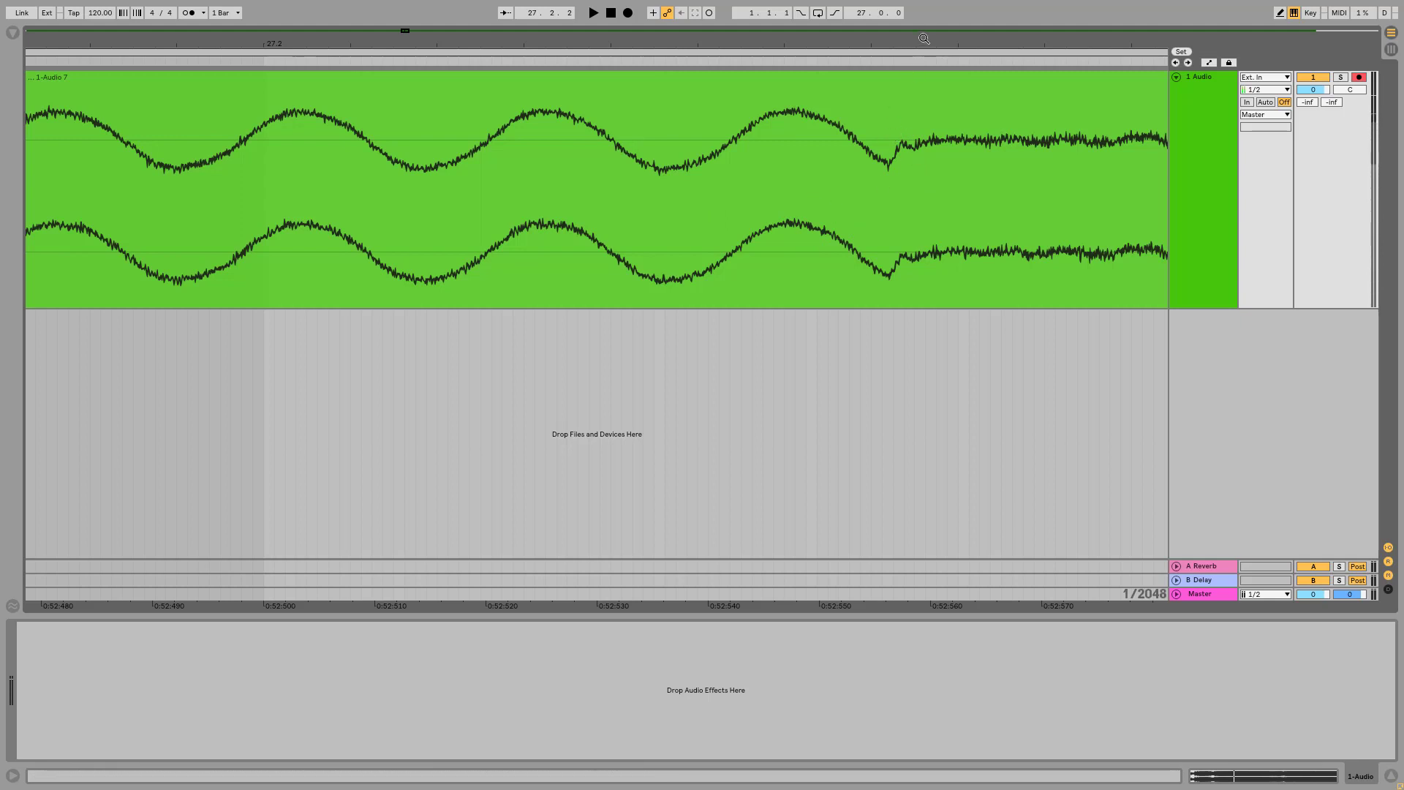
{"action": "left_click_drag", "start_coordinate": [923, 44], "coordinate": [809, 188]}
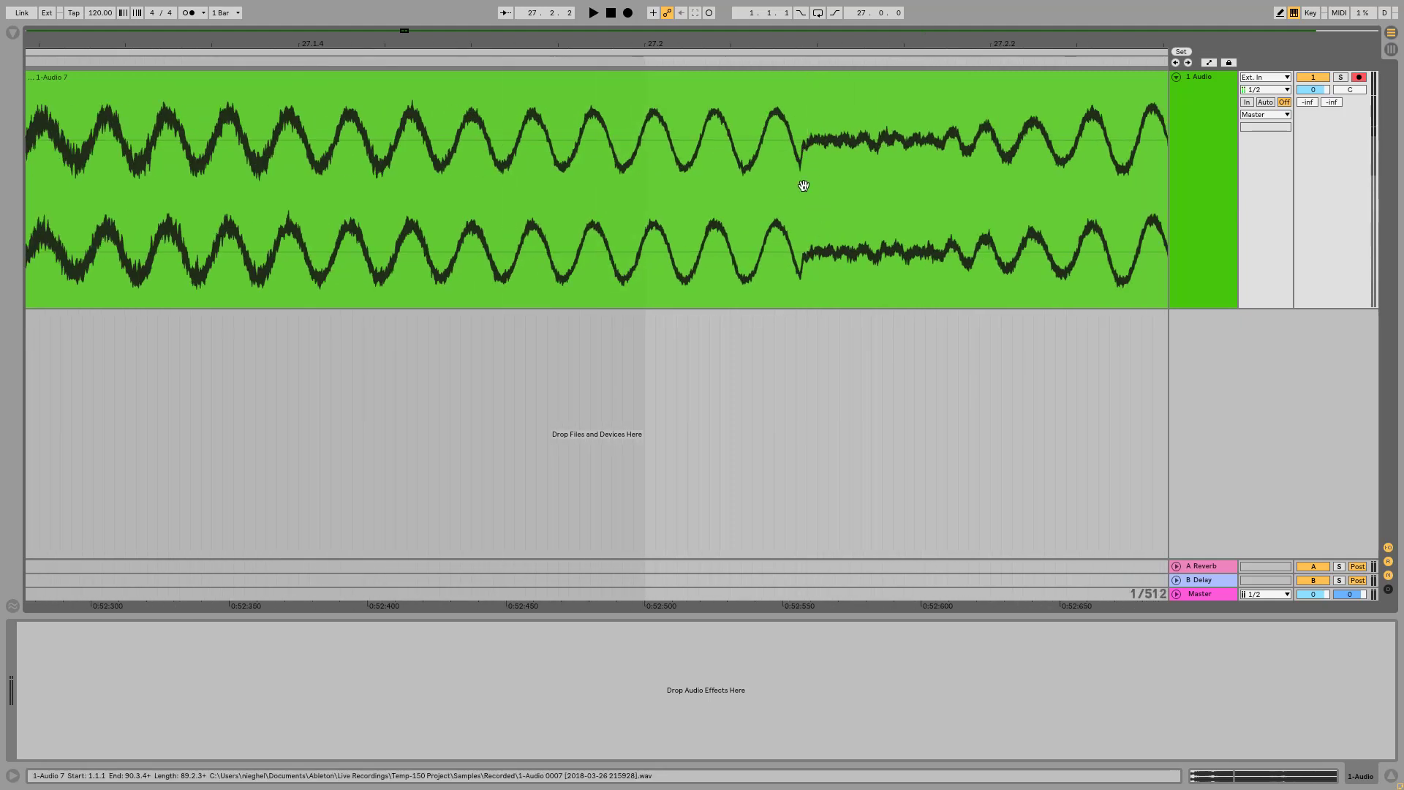
{"action": "scroll", "coordinate": [804, 170], "scroll_direction": "down", "scroll_amount": 3}
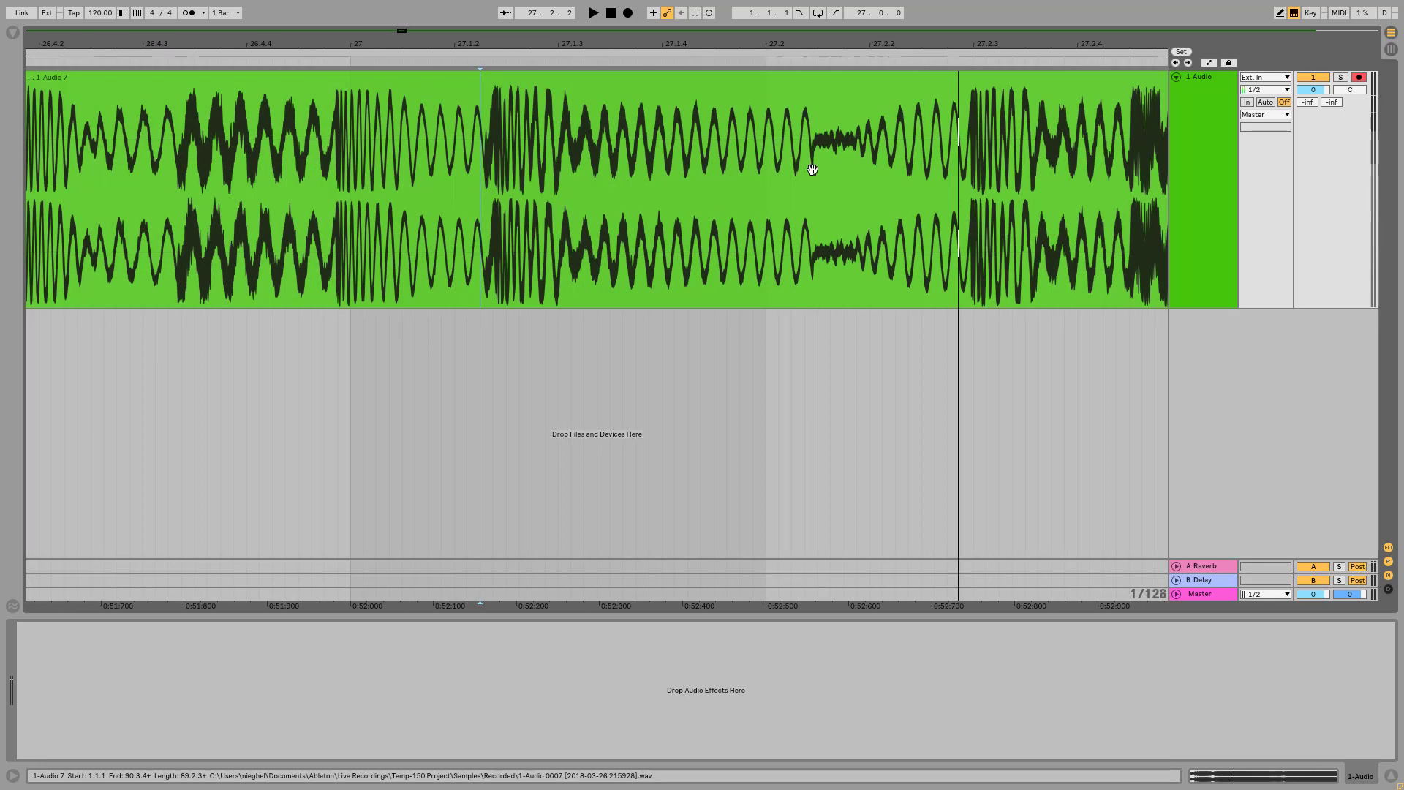
Split the Haze-Scream clip right after the bass cutoff, at about 0:52:559
{"action": "left_click", "coordinate": [814, 182]}
{"action": "scroll", "coordinate": [815, 182], "scroll_direction": "up", "scroll_amount": 4}
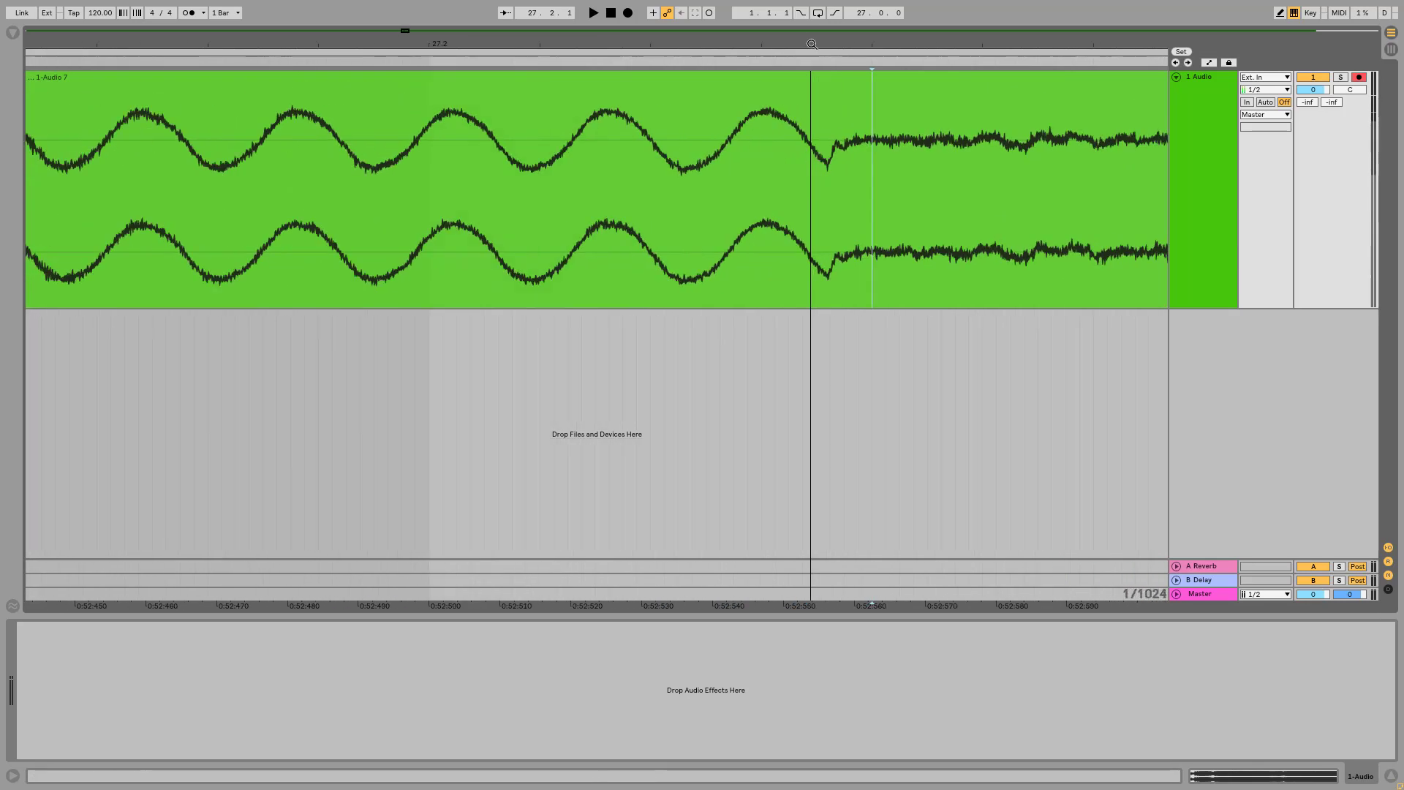
{"action": "left_click", "coordinate": [847, 187]}
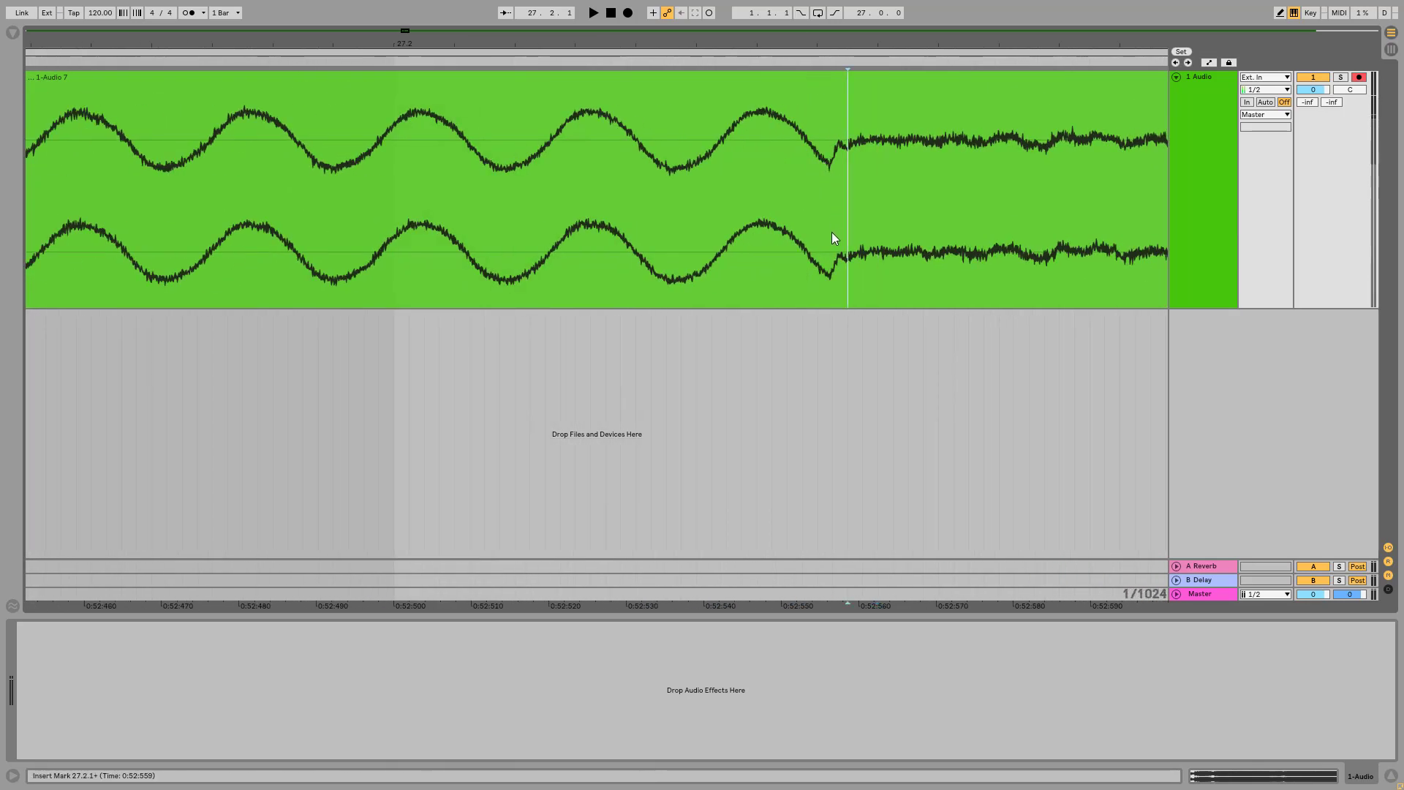
{"action": "key", "text": "ctrl+e"}
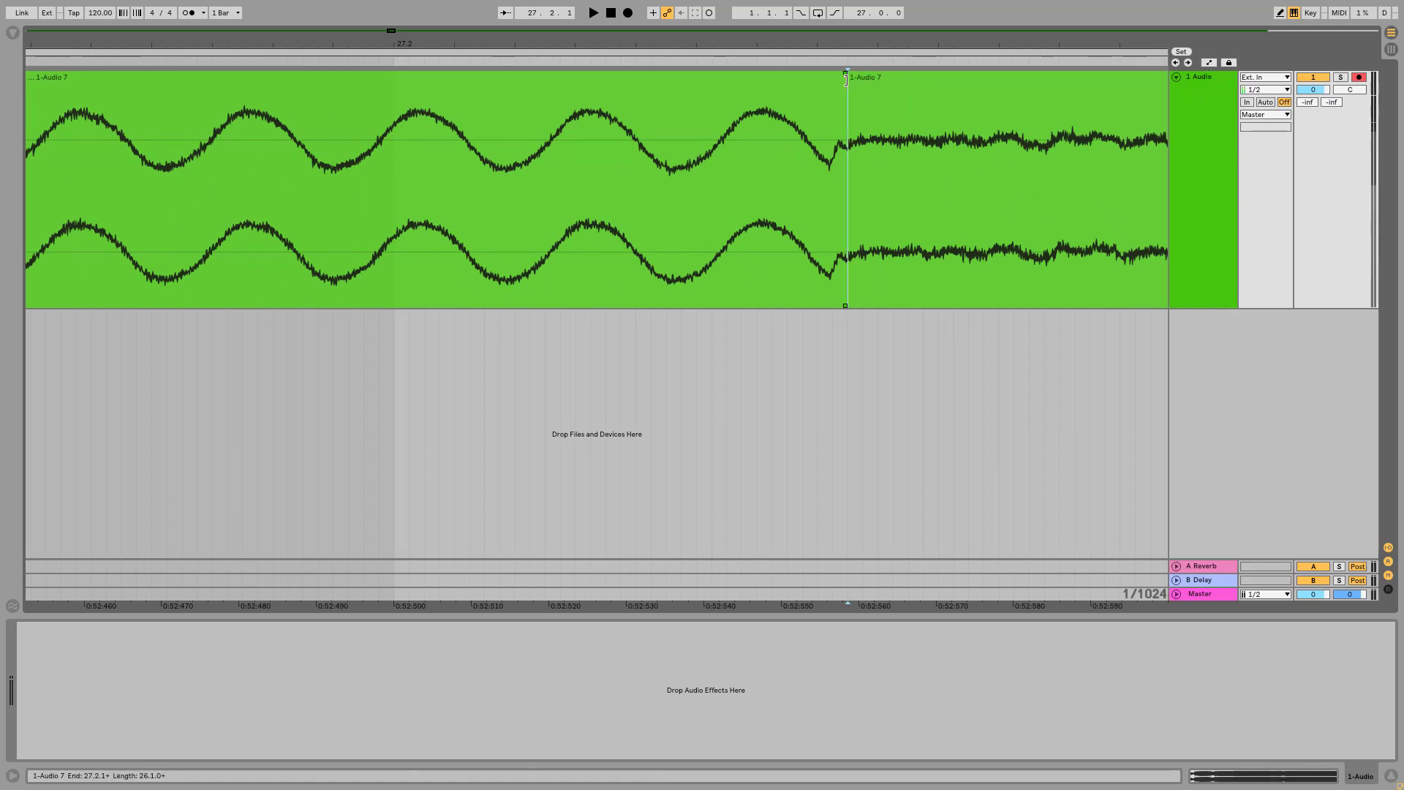
Add a fade-out of about 90 ms to the clip before the split and play the passage from around 27.1.2
{"action": "left_click_drag", "start_coordinate": [845, 73], "coordinate": [519, 73]}
{"action": "left_click_drag", "start_coordinate": [634, 37], "coordinate": [620, 74]}
{"action": "left_click", "coordinate": [267, 208]}
{"action": "key", "text": "space"}
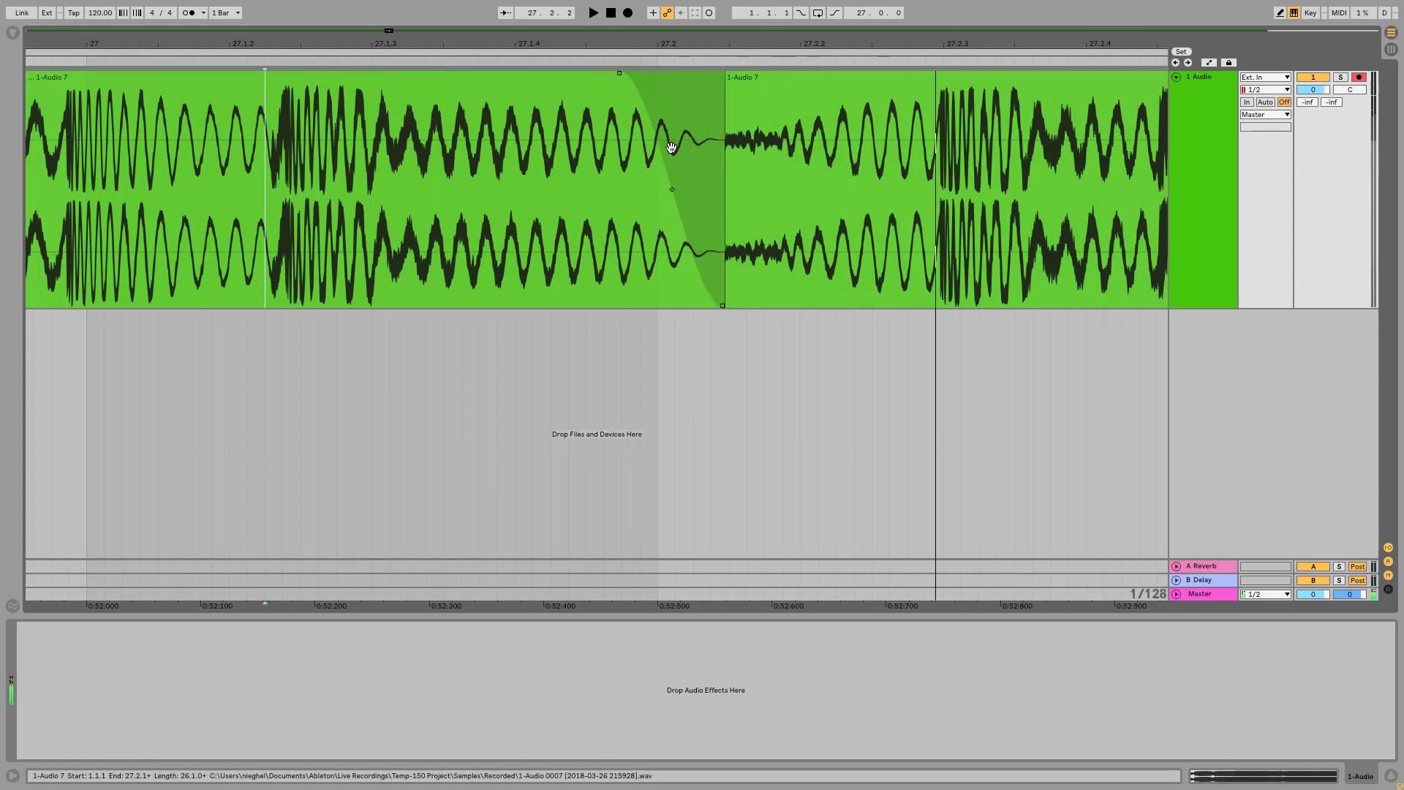
{"action": "key", "text": "minus"}
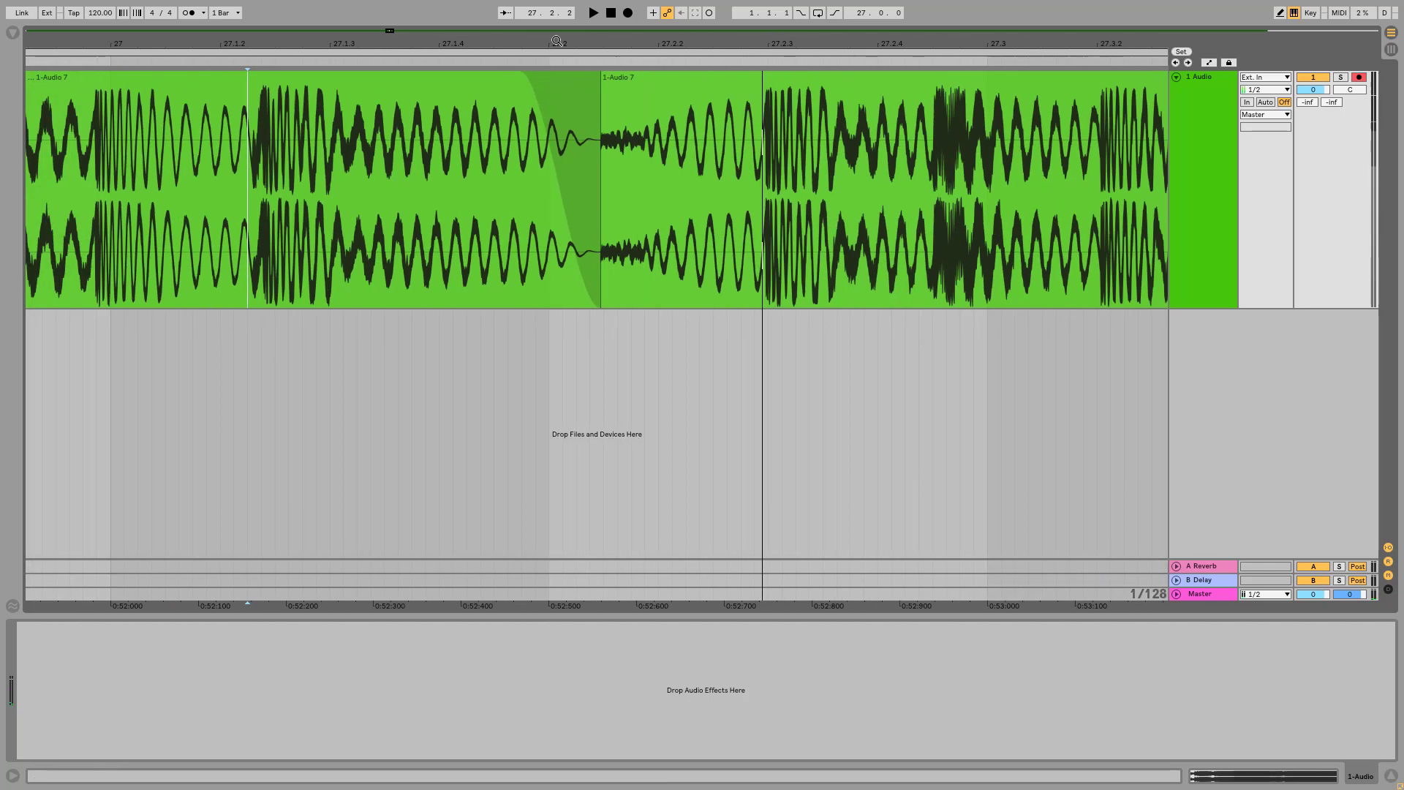
Replay the faded passage from just after 27.1.2 and listen across the split into the following bars, stopping at bar 29
{"action": "left_click", "coordinate": [284, 201]}
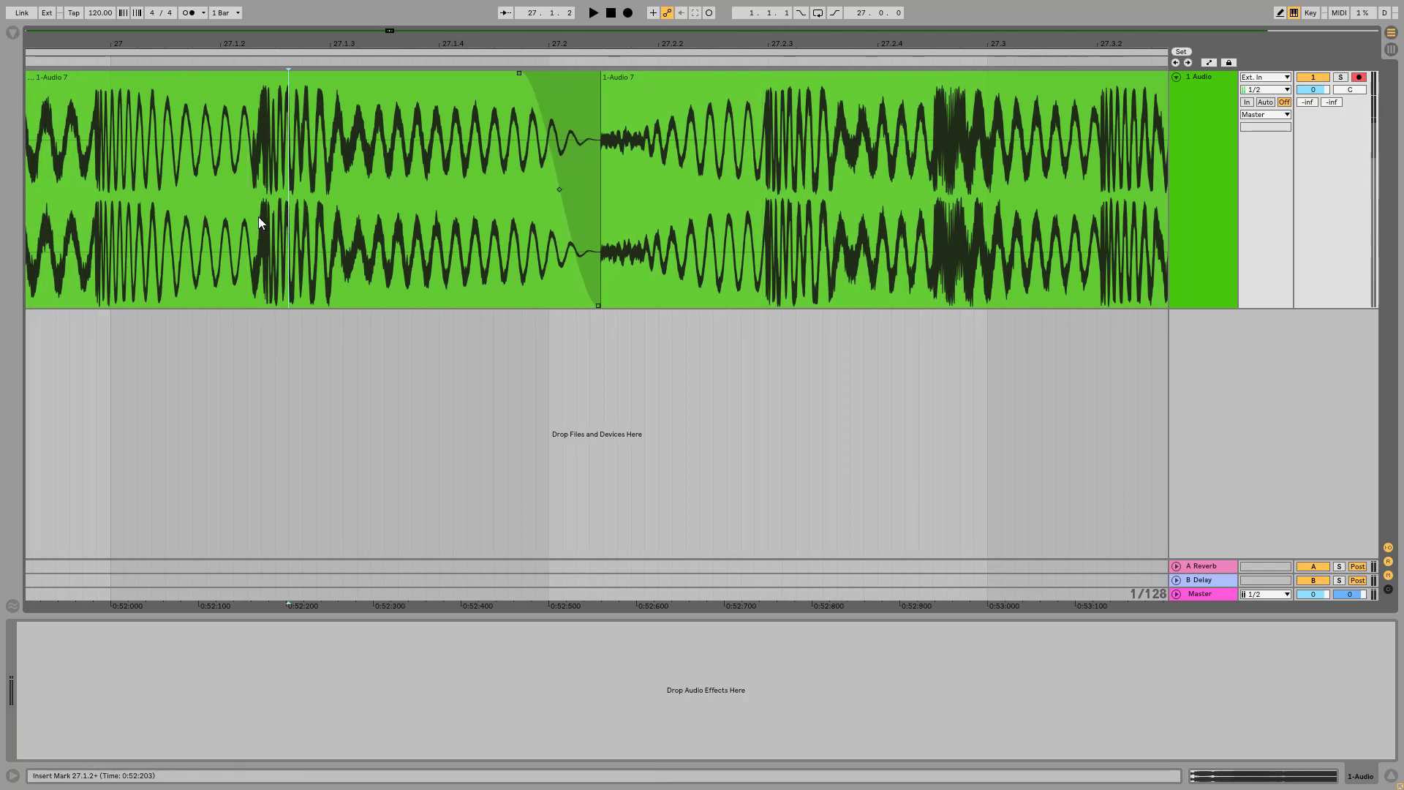
{"action": "left_click", "coordinate": [260, 212]}
{"action": "left_click", "coordinate": [247, 200]}
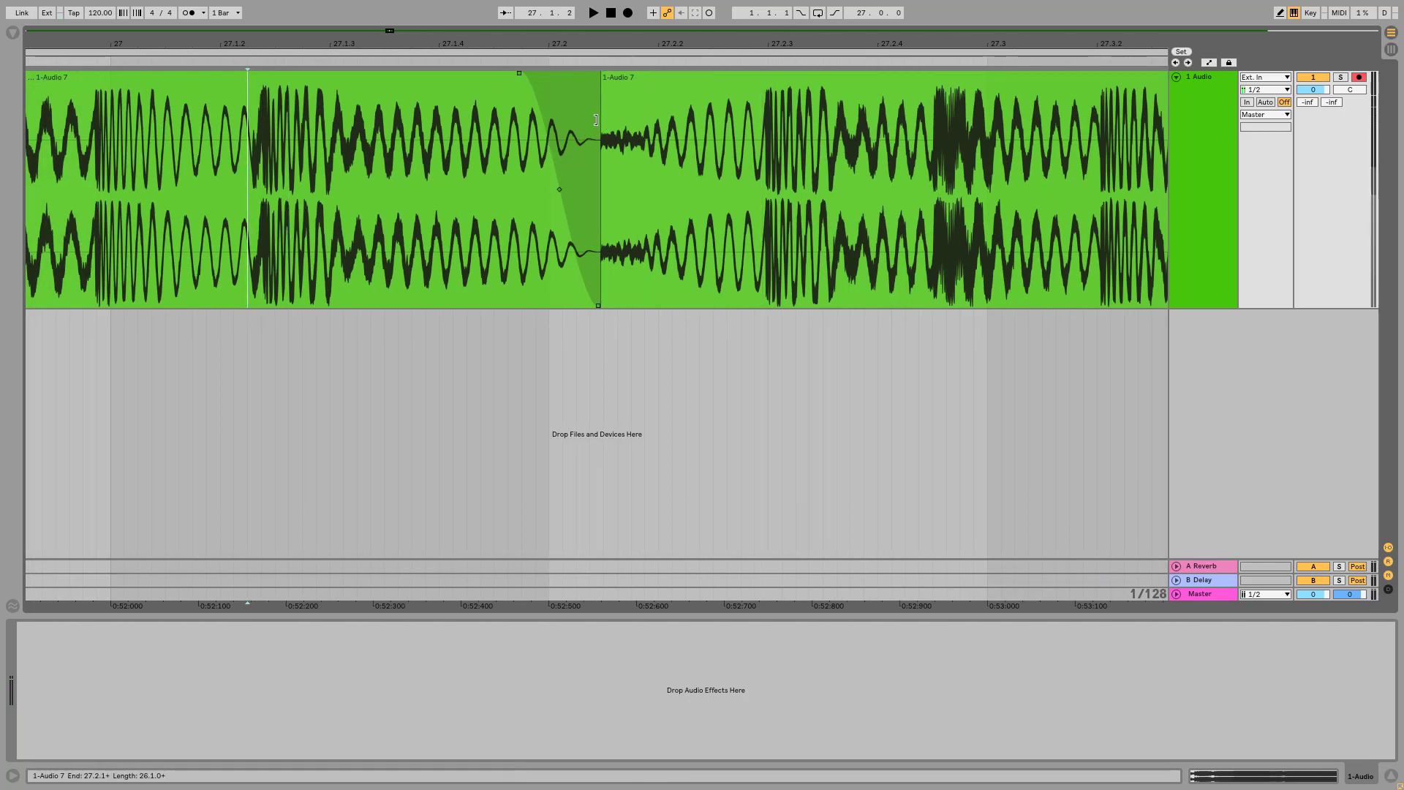
{"action": "key", "text": "space"}
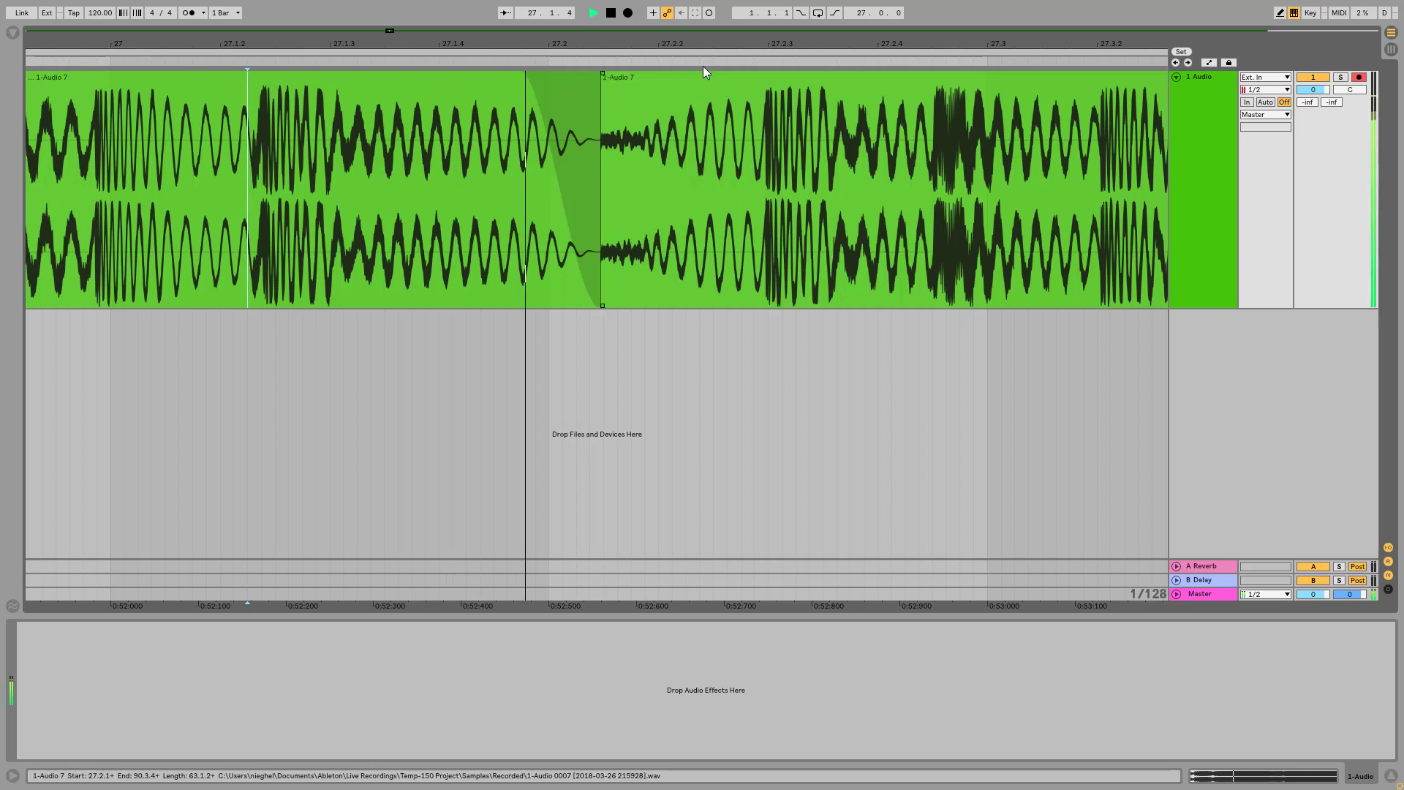
{"action": "key", "text": "minus"}
{"action": "key", "text": "minus"}
{"action": "key", "text": "minus"}
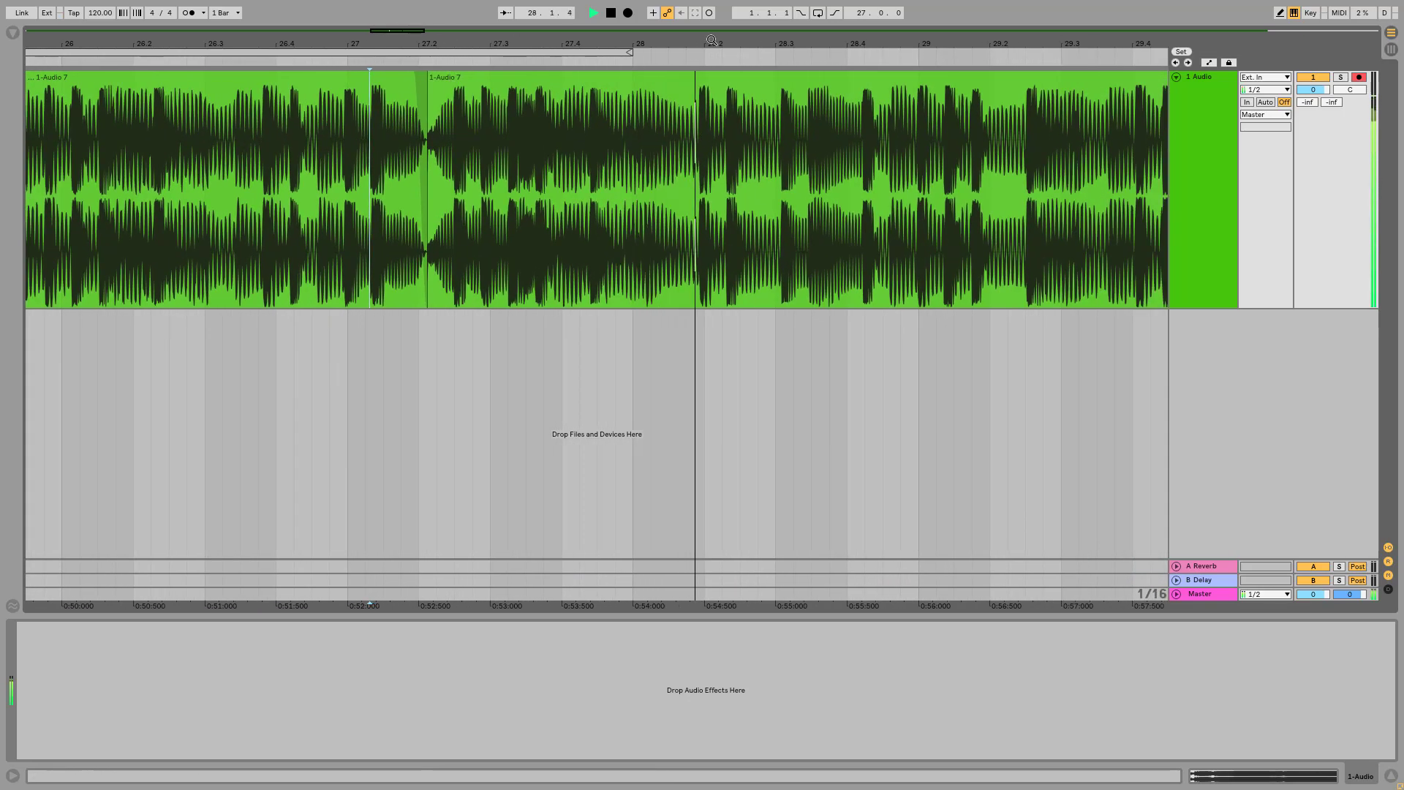
{"action": "key", "text": "minus"}
{"action": "key", "text": "space"}
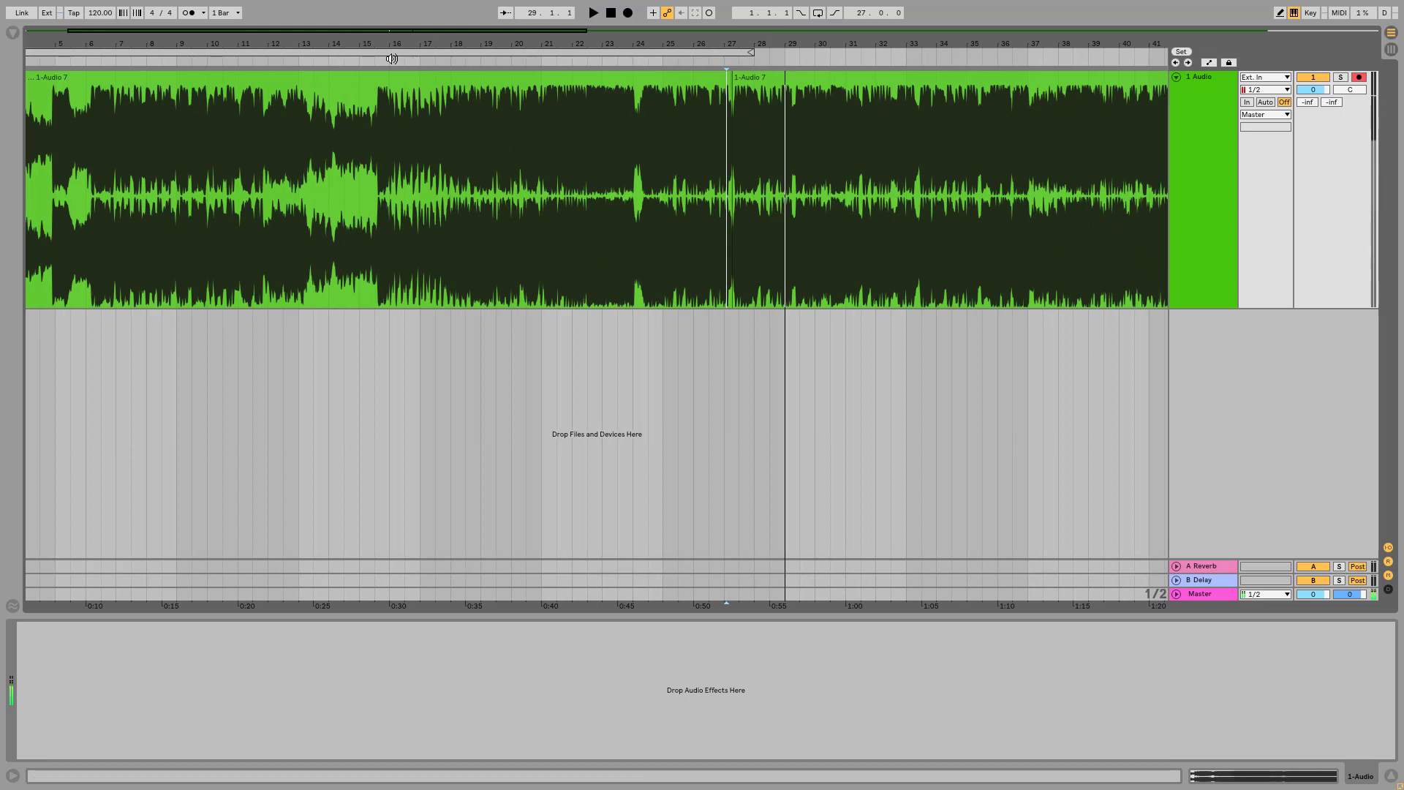
Play the earlier part of the recording from 11.2.1 and stop just after the start of bar 14
{"action": "scroll", "coordinate": [207, 45], "scroll_direction": "left", "scroll_amount": 3}
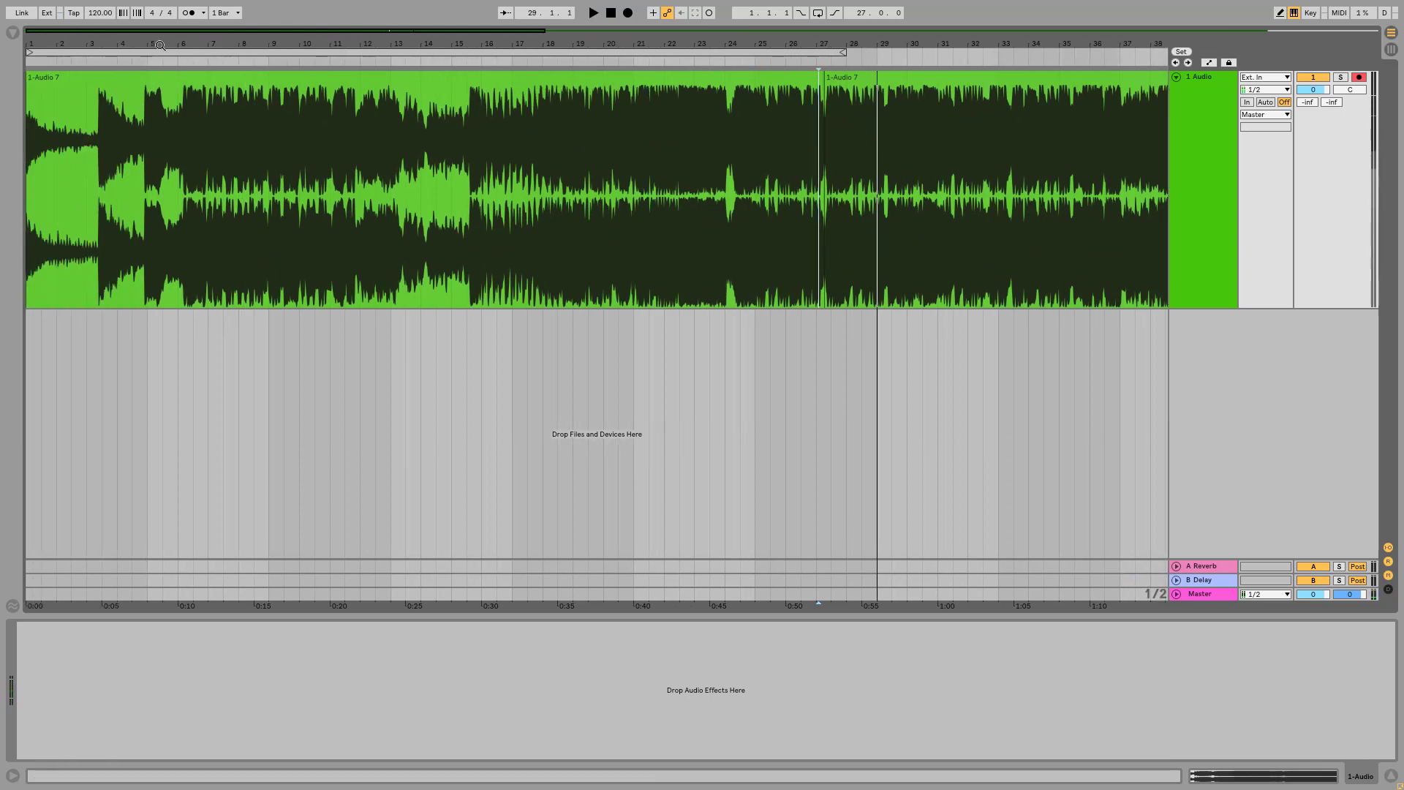
{"action": "scroll", "coordinate": [101, 41], "scroll_direction": "up", "scroll_amount": 5}
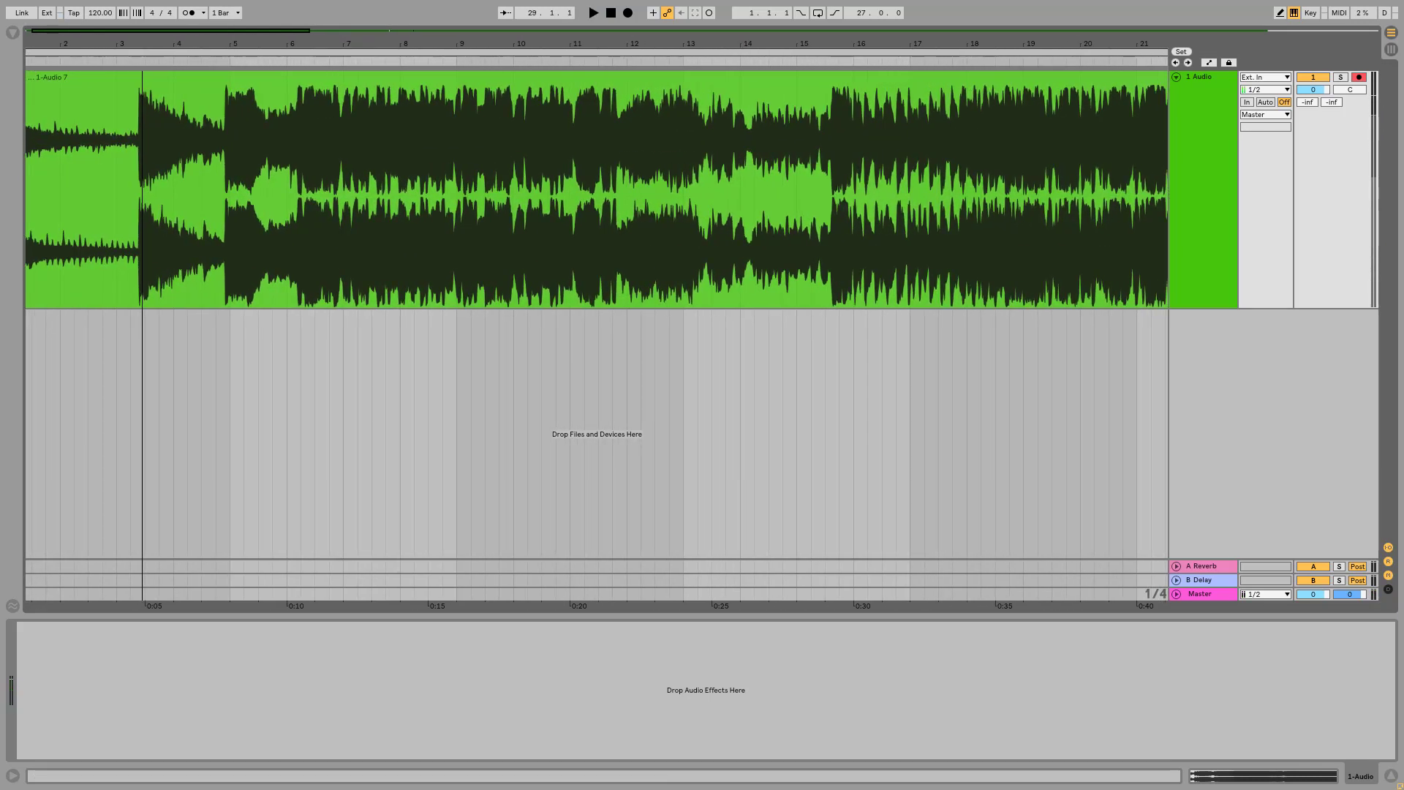
{"action": "left_click", "coordinate": [248, 213]}
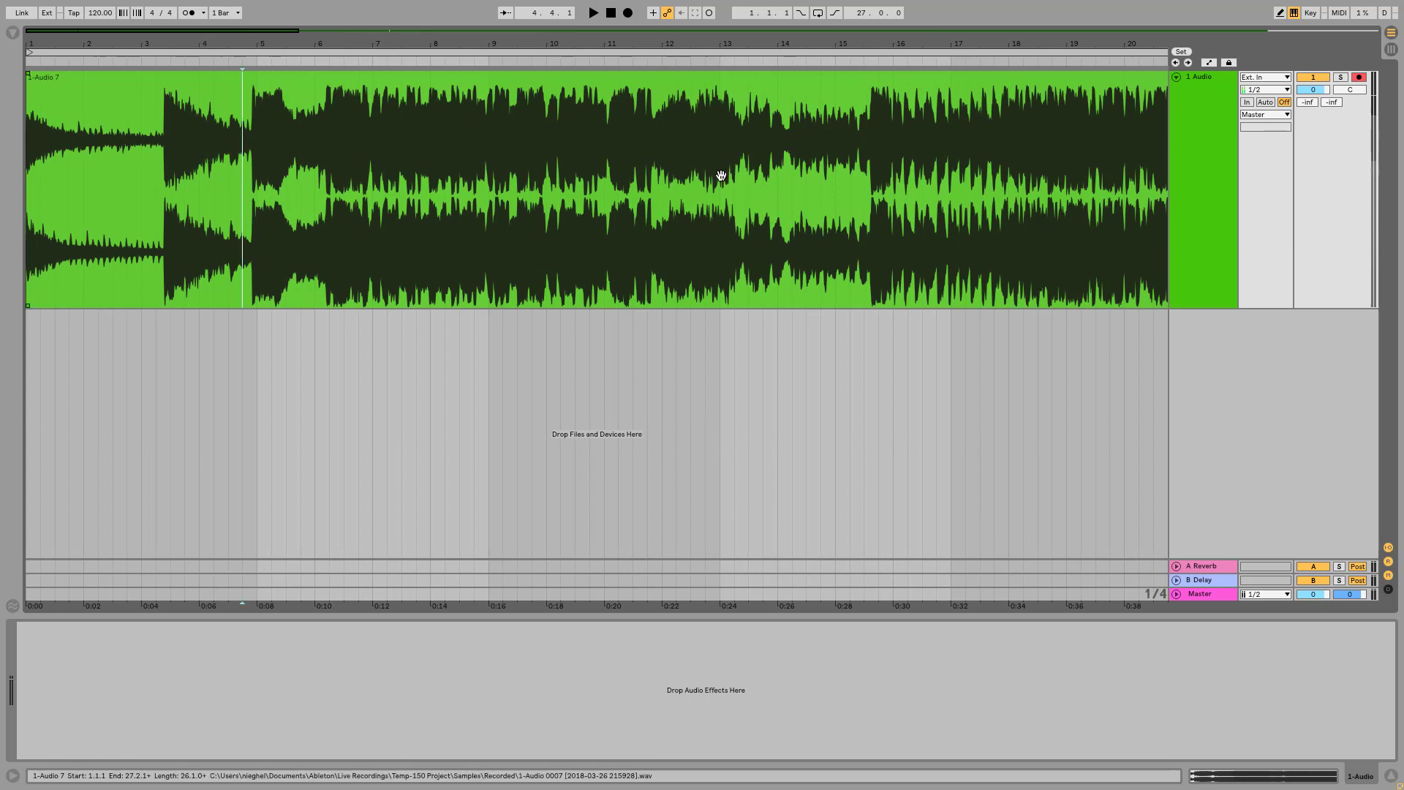
{"action": "left_click", "coordinate": [625, 212]}
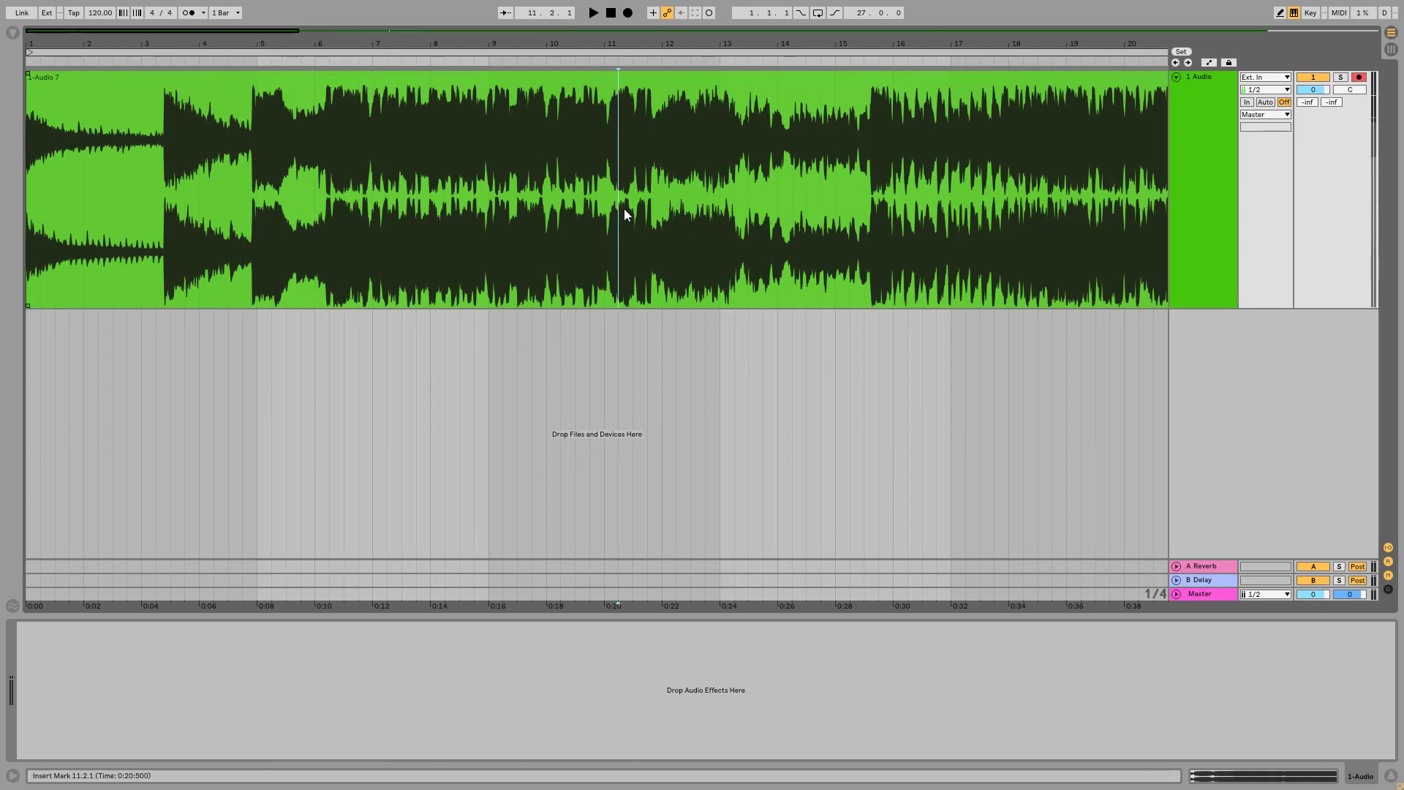
{"action": "key", "text": "space"}
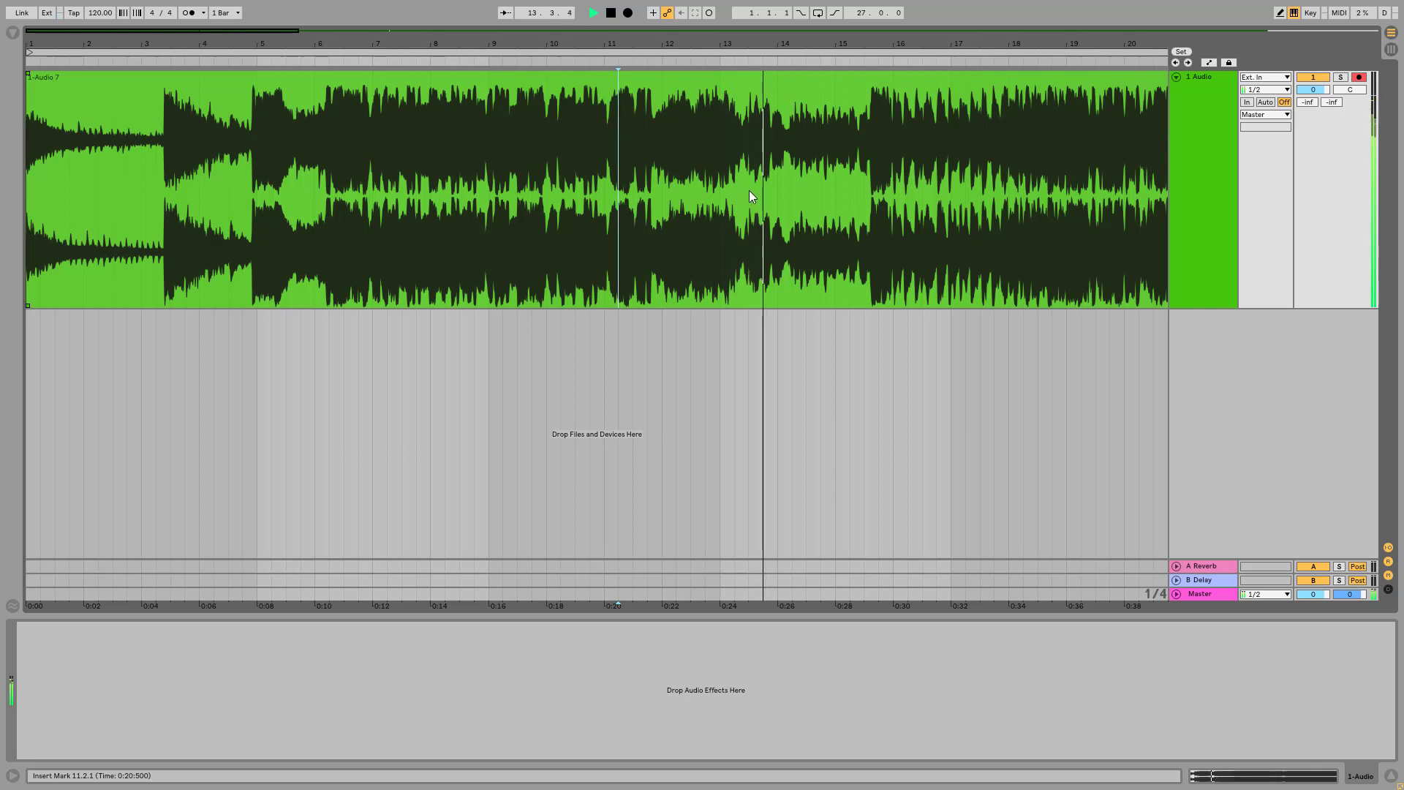
{"action": "key", "text": "space"}
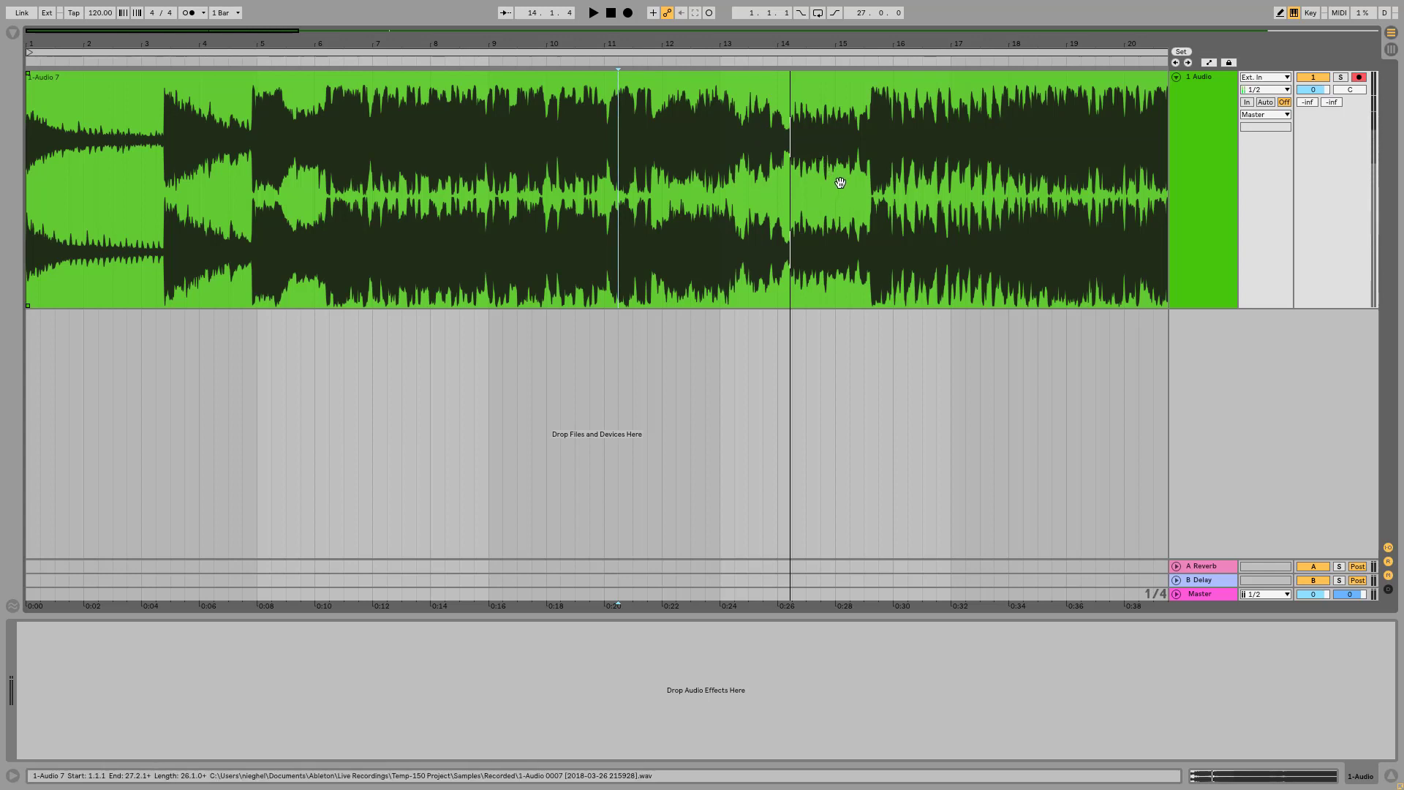
Play the quieter section from 13.2.1 through bar 15 and examine the waveform up to bar 25
{"action": "left_click", "coordinate": [733, 209]}
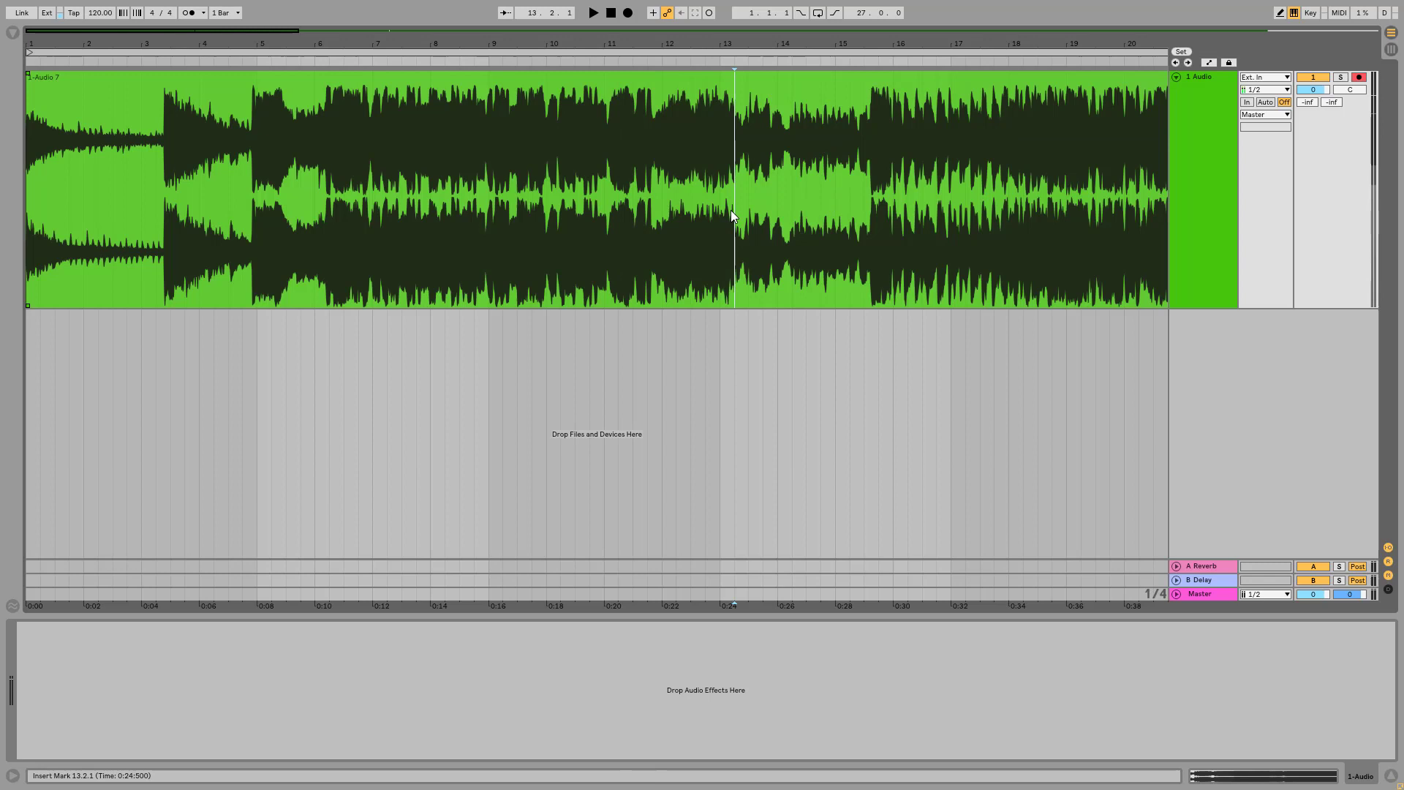
{"action": "left_click", "coordinate": [593, 12]}
{"action": "left_click_drag", "start_coordinate": [578, 31], "coordinate": [638, 32]}
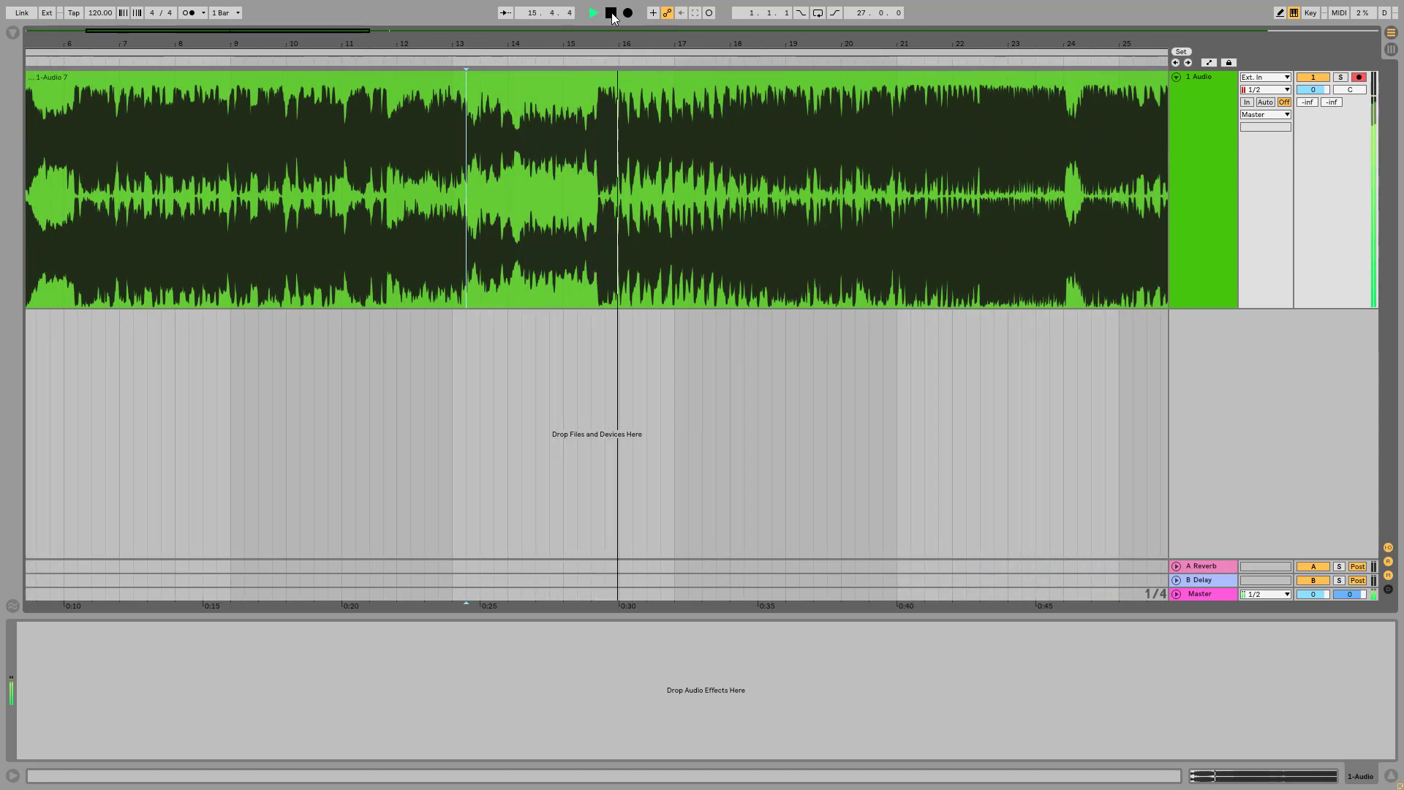
Stop playback and audition the 1-Audio 7 recording from position 16.4.1, stopping once the section has been heard
{"action": "left_click", "coordinate": [611, 12]}
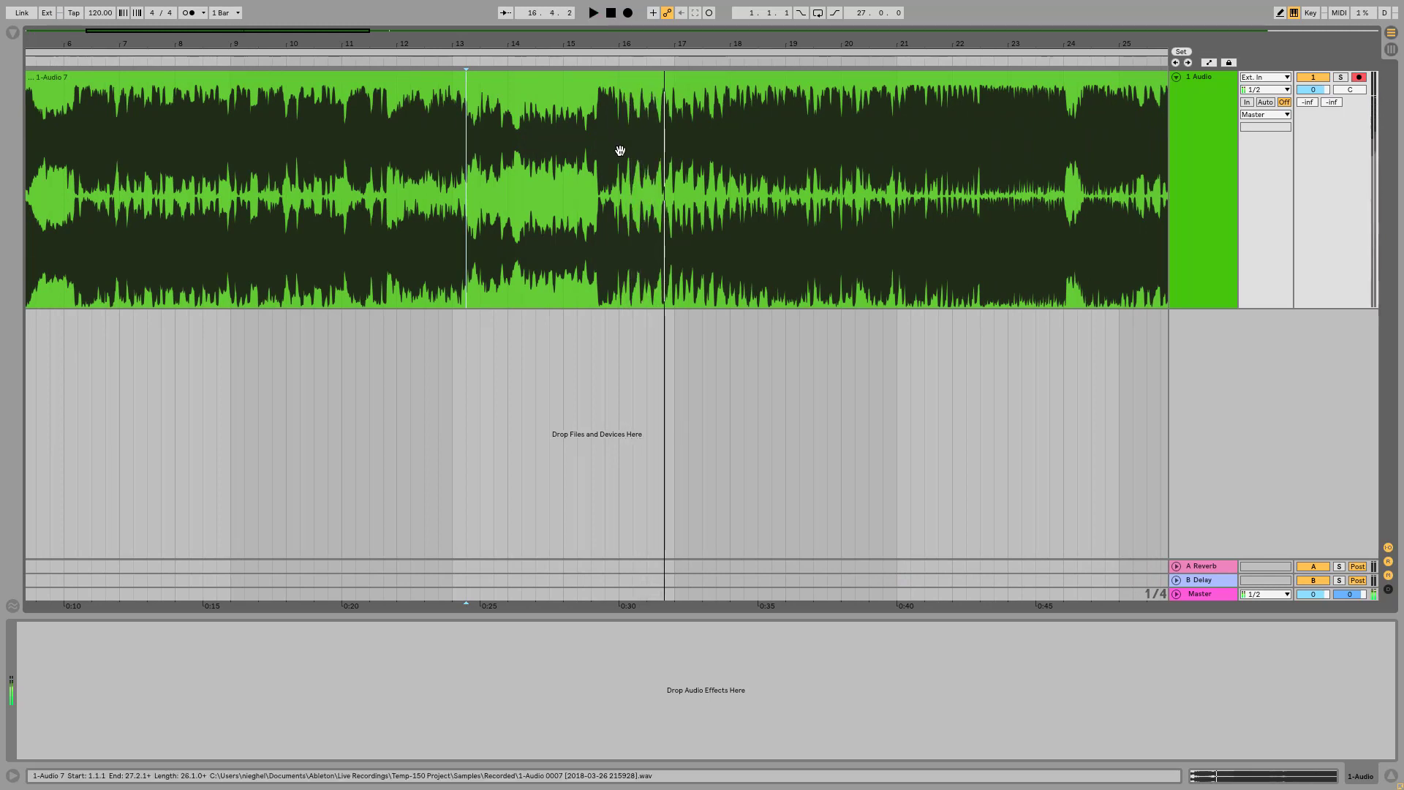
{"action": "left_click", "coordinate": [660, 205]}
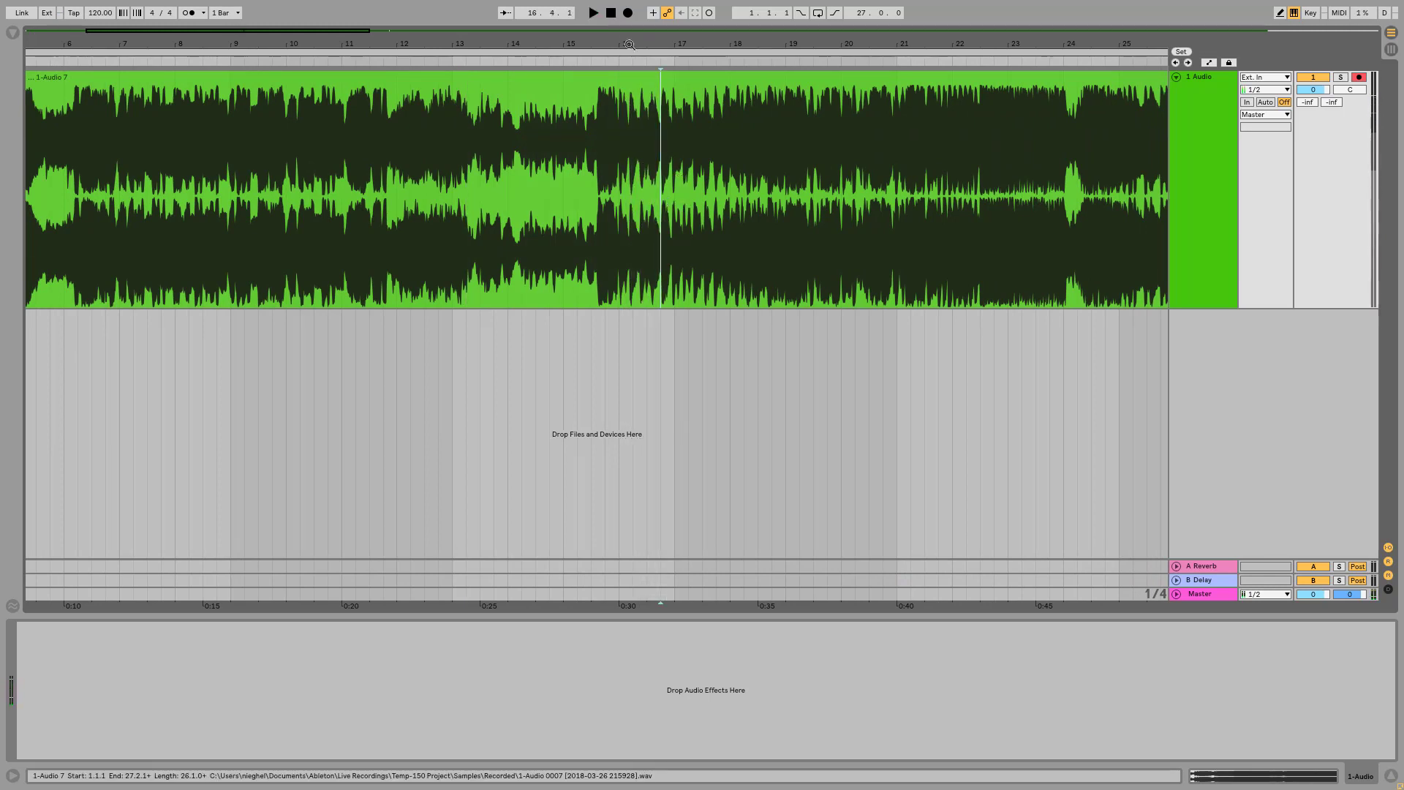
{"action": "left_click", "coordinate": [593, 14]}
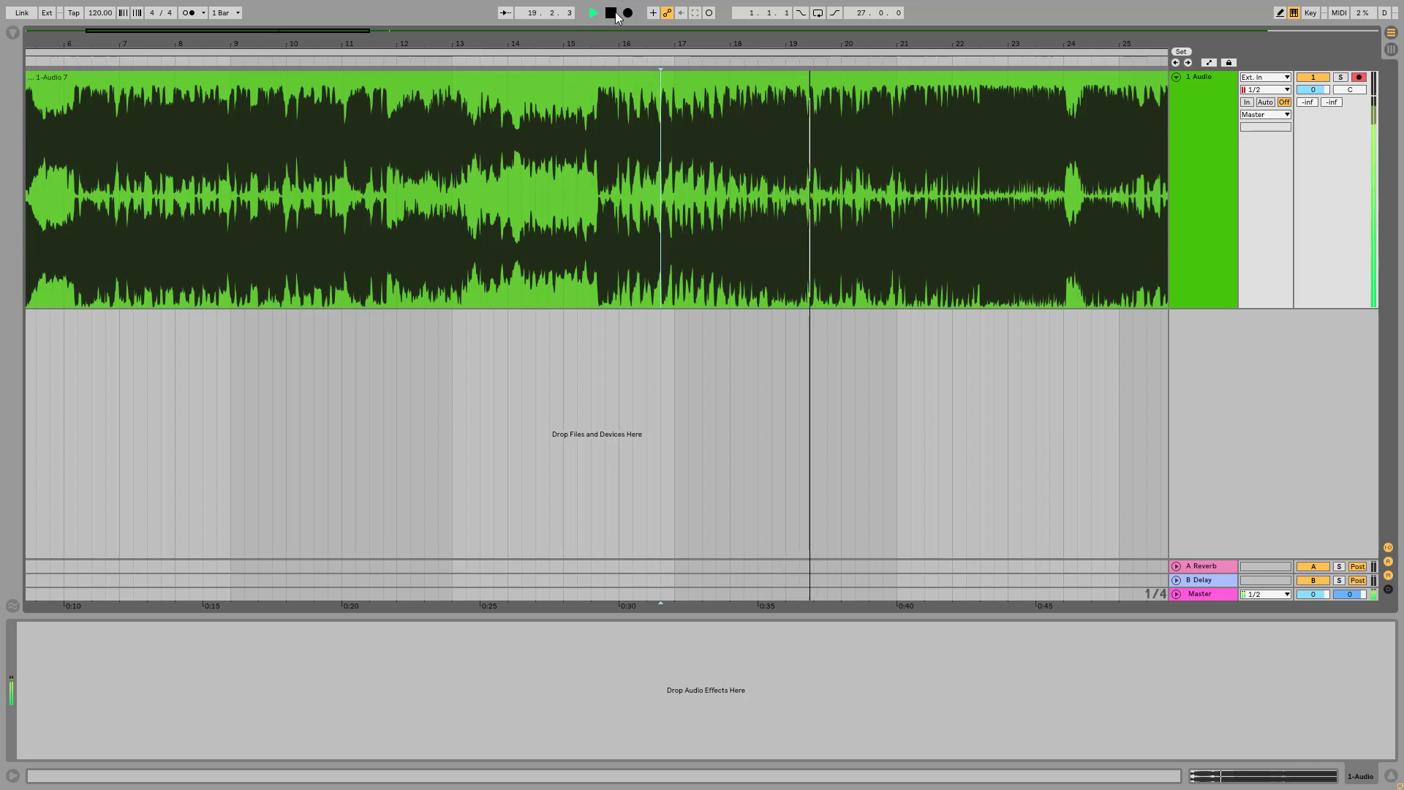
{"action": "left_click", "coordinate": [611, 13]}
Audition the 1-Audio 7 recording from 21.4.1 through the break at bar 24, and stop playback
{"action": "left_click", "coordinate": [625, 223]}
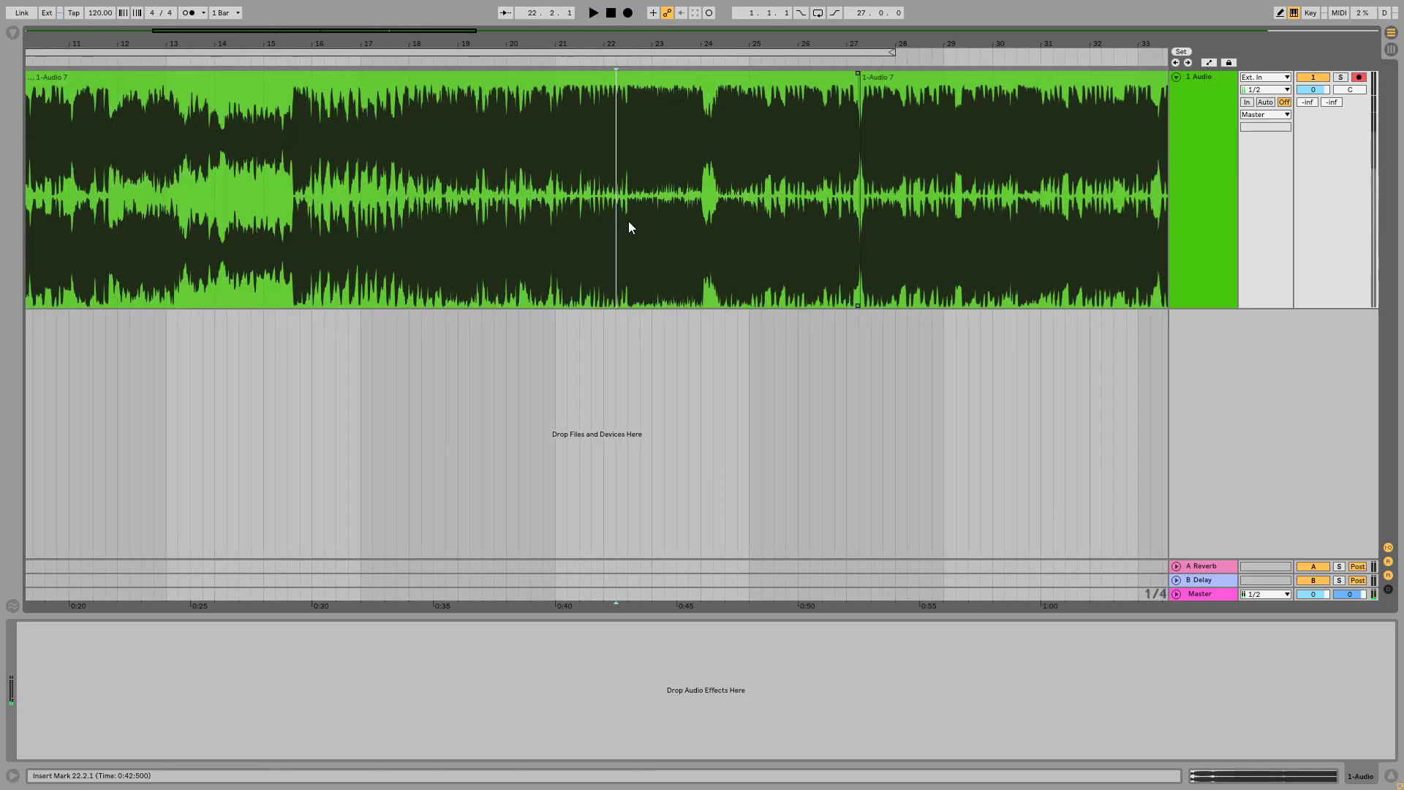
{"action": "left_click", "coordinate": [604, 211]}
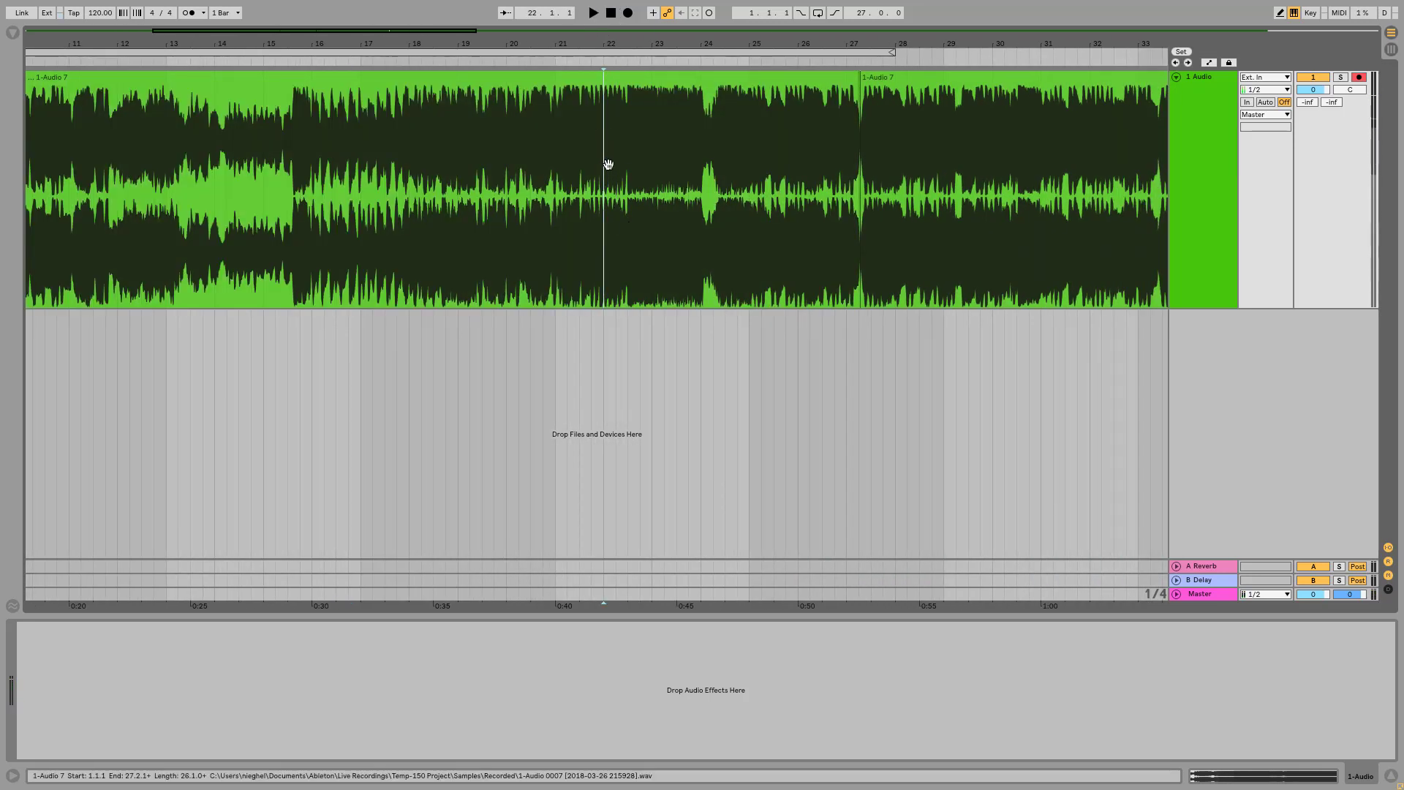
{"action": "left_click", "coordinate": [591, 219]}
{"action": "left_click", "coordinate": [593, 12]}
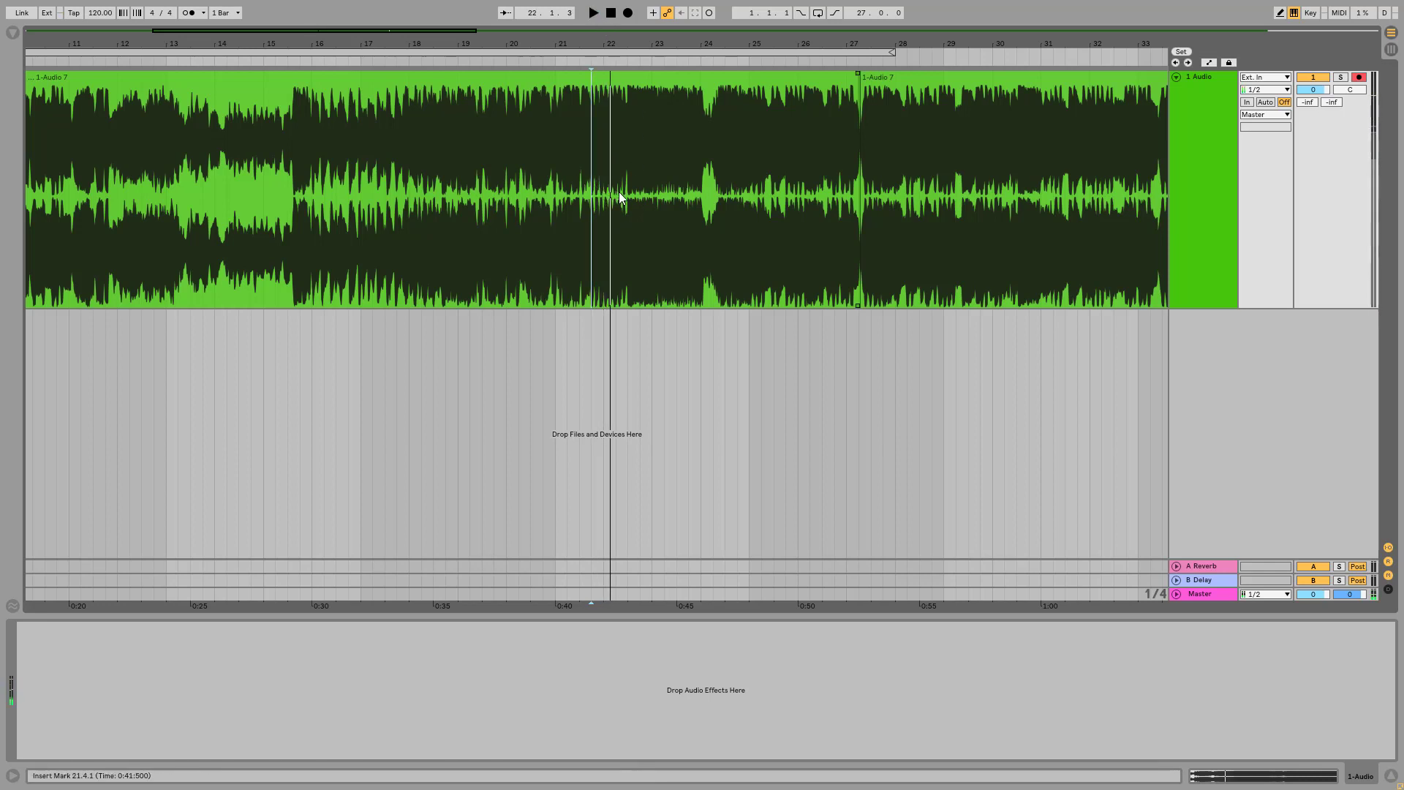
{"action": "key", "text": "space"}
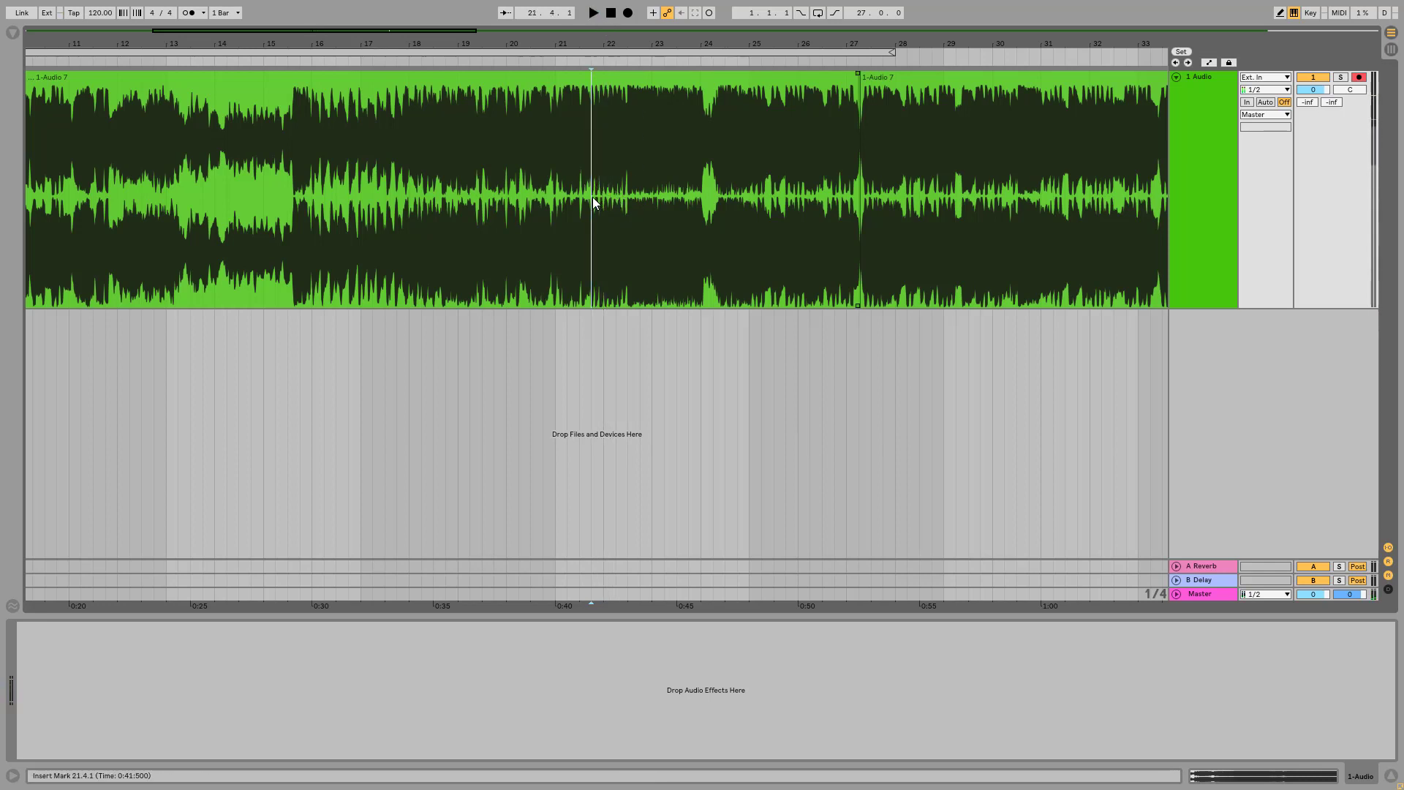
{"action": "left_click", "coordinate": [593, 13]}
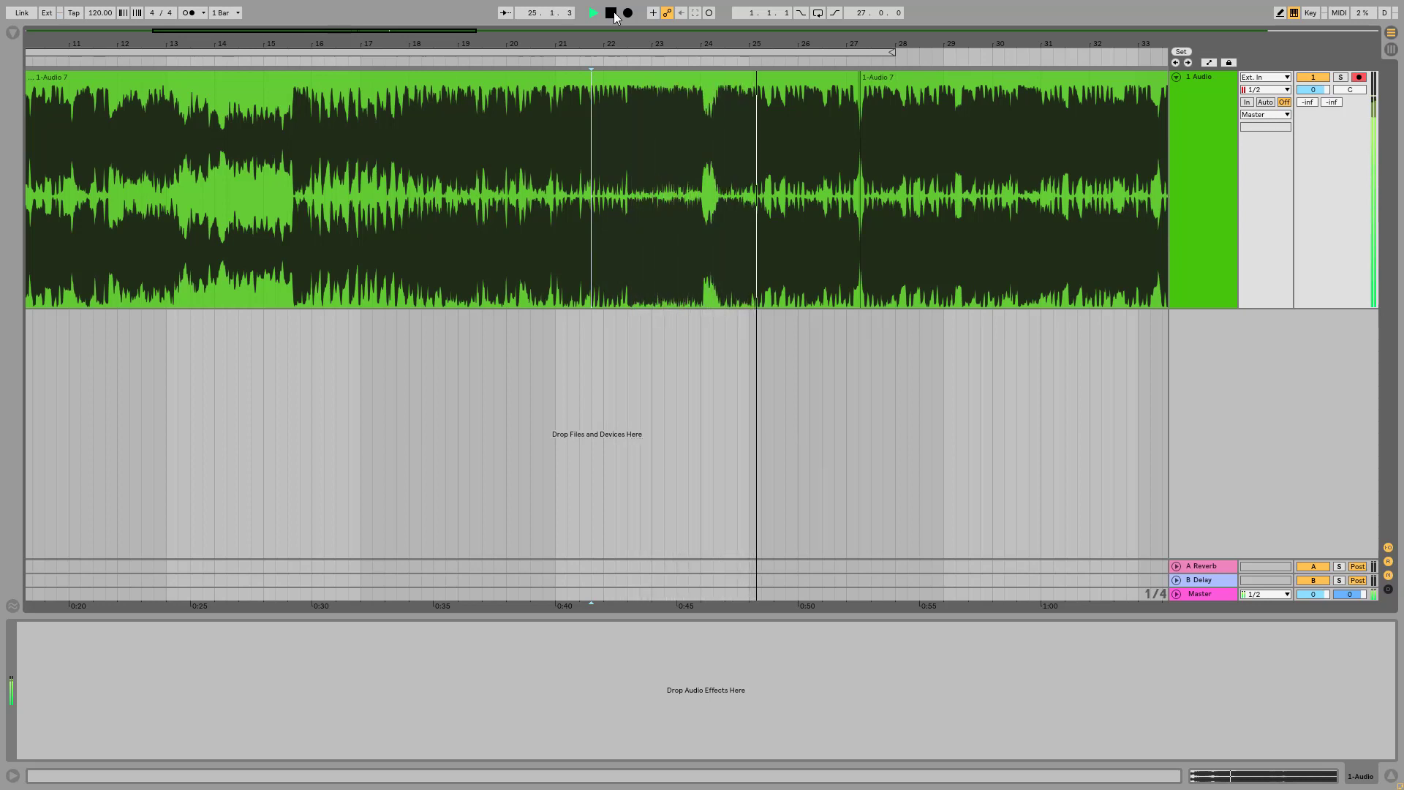
{"action": "left_click", "coordinate": [612, 13]}
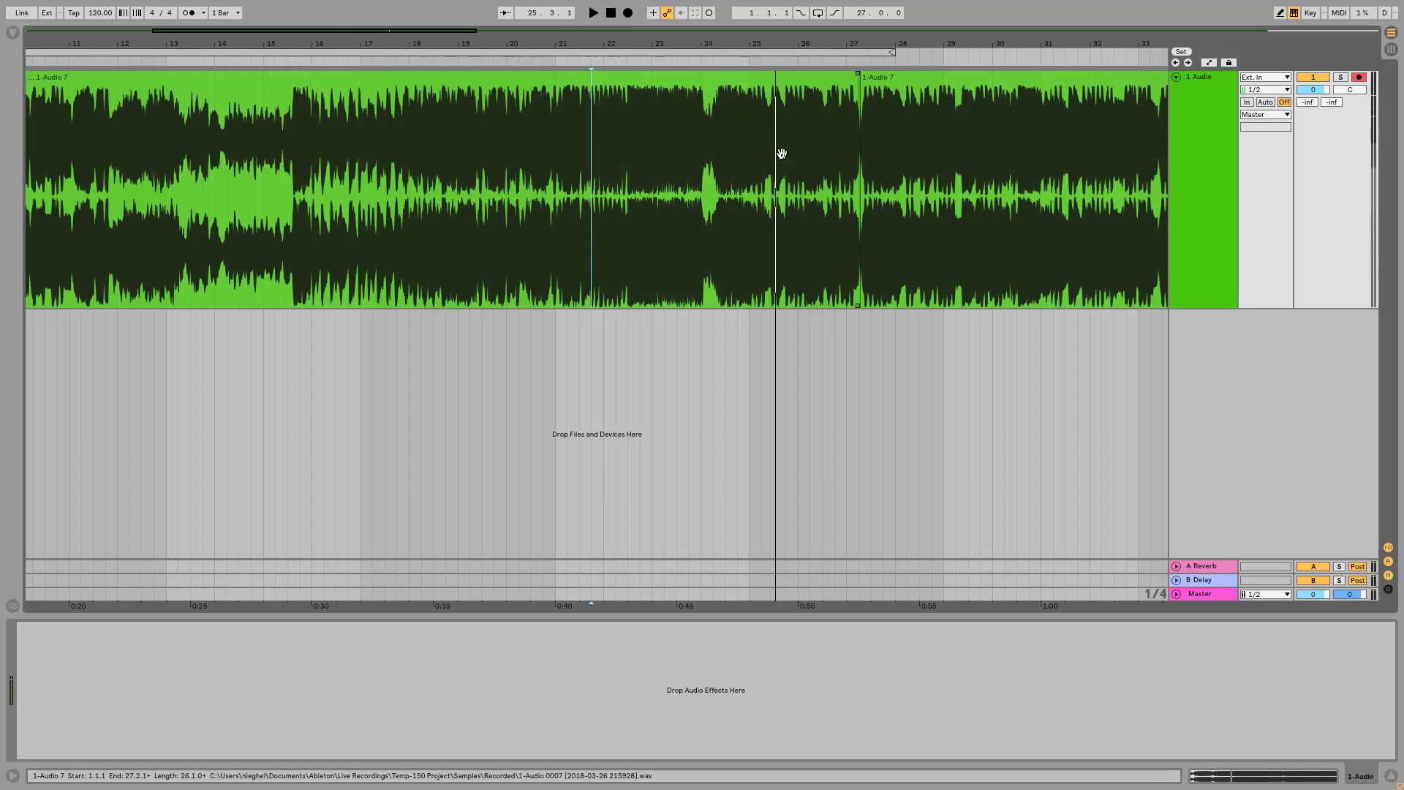
Replay the recording from just before the break at bar 24 and stop playback past bar 26
{"action": "left_click", "coordinate": [724, 212]}
{"action": "left_click", "coordinate": [699, 217]}
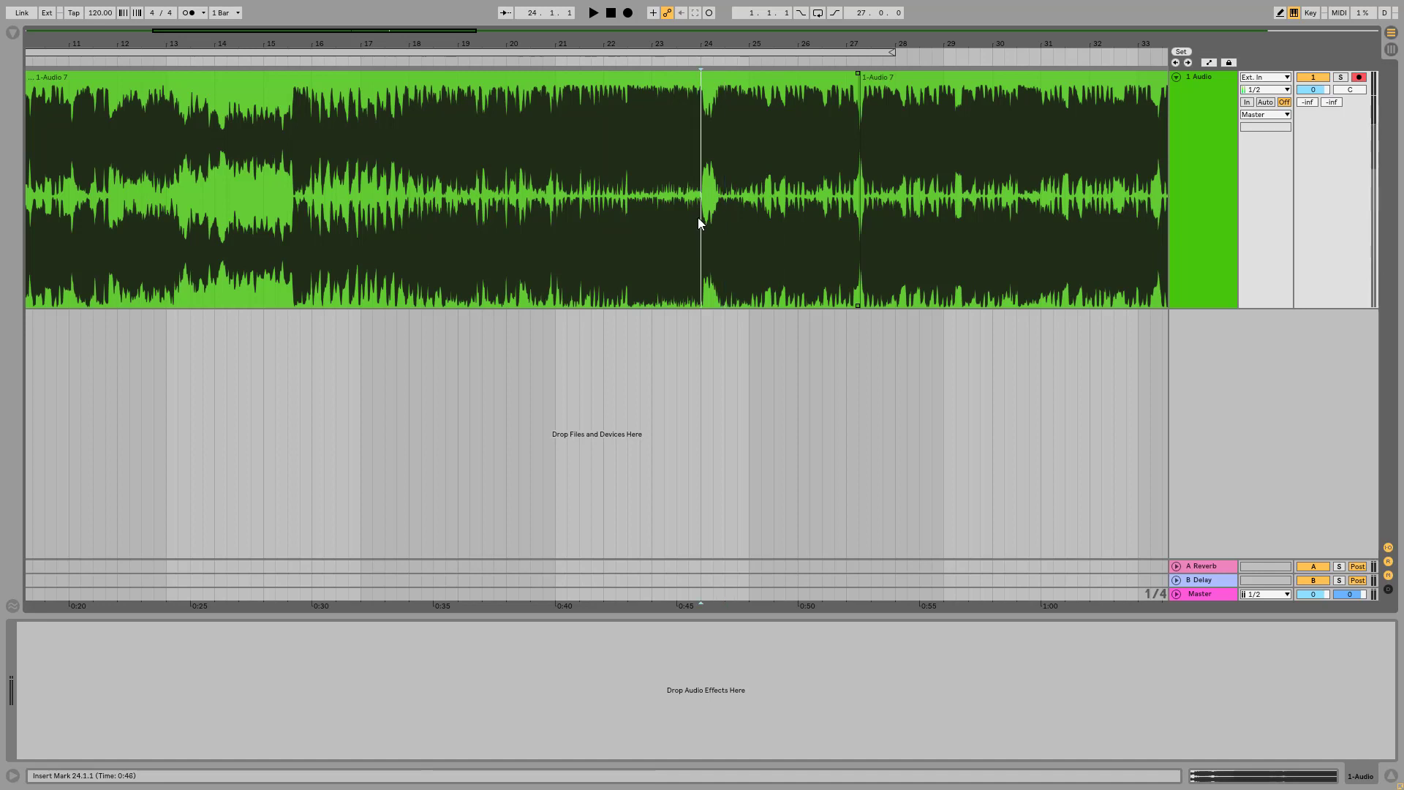
{"action": "left_click", "coordinate": [683, 213]}
{"action": "left_click", "coordinate": [595, 15]}
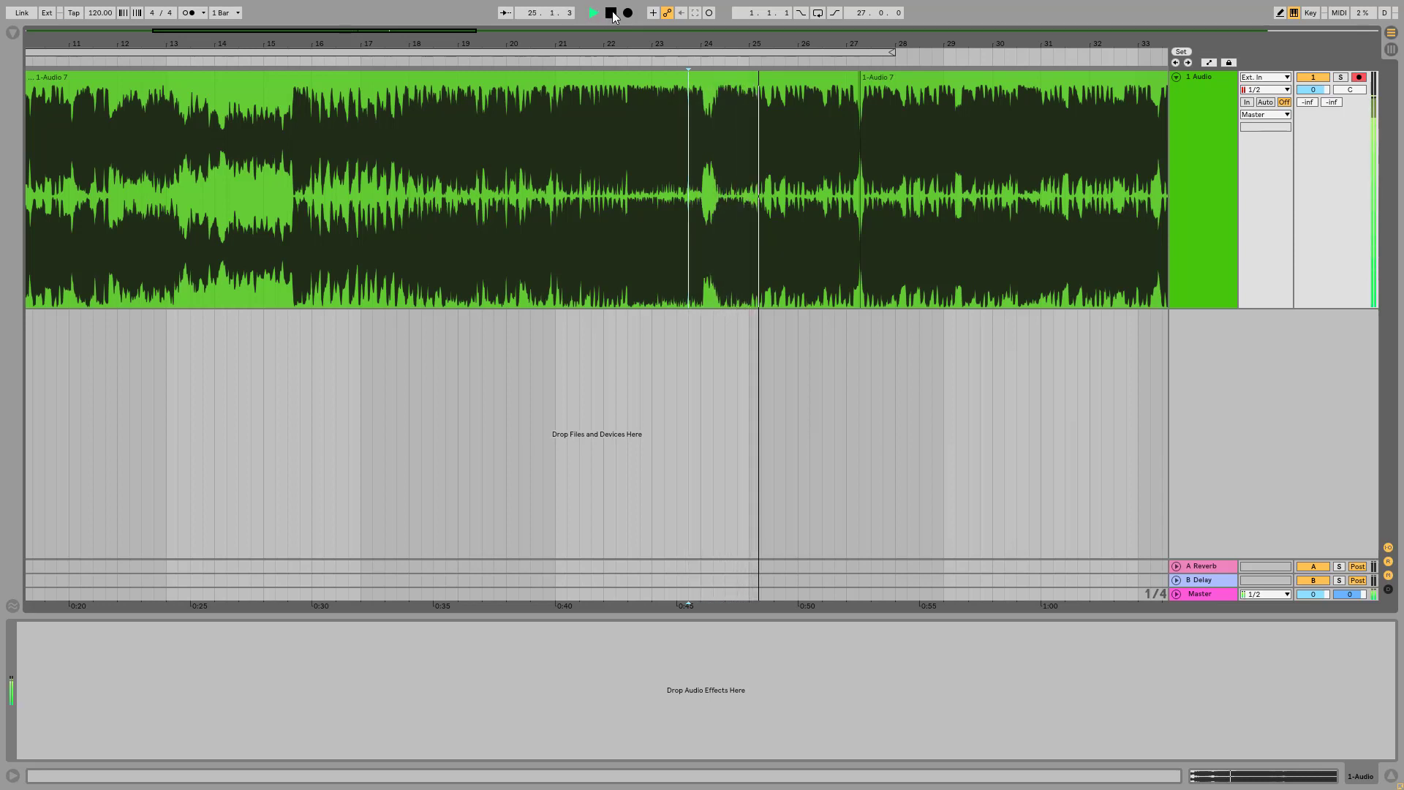
{"action": "left_click", "coordinate": [612, 14]}
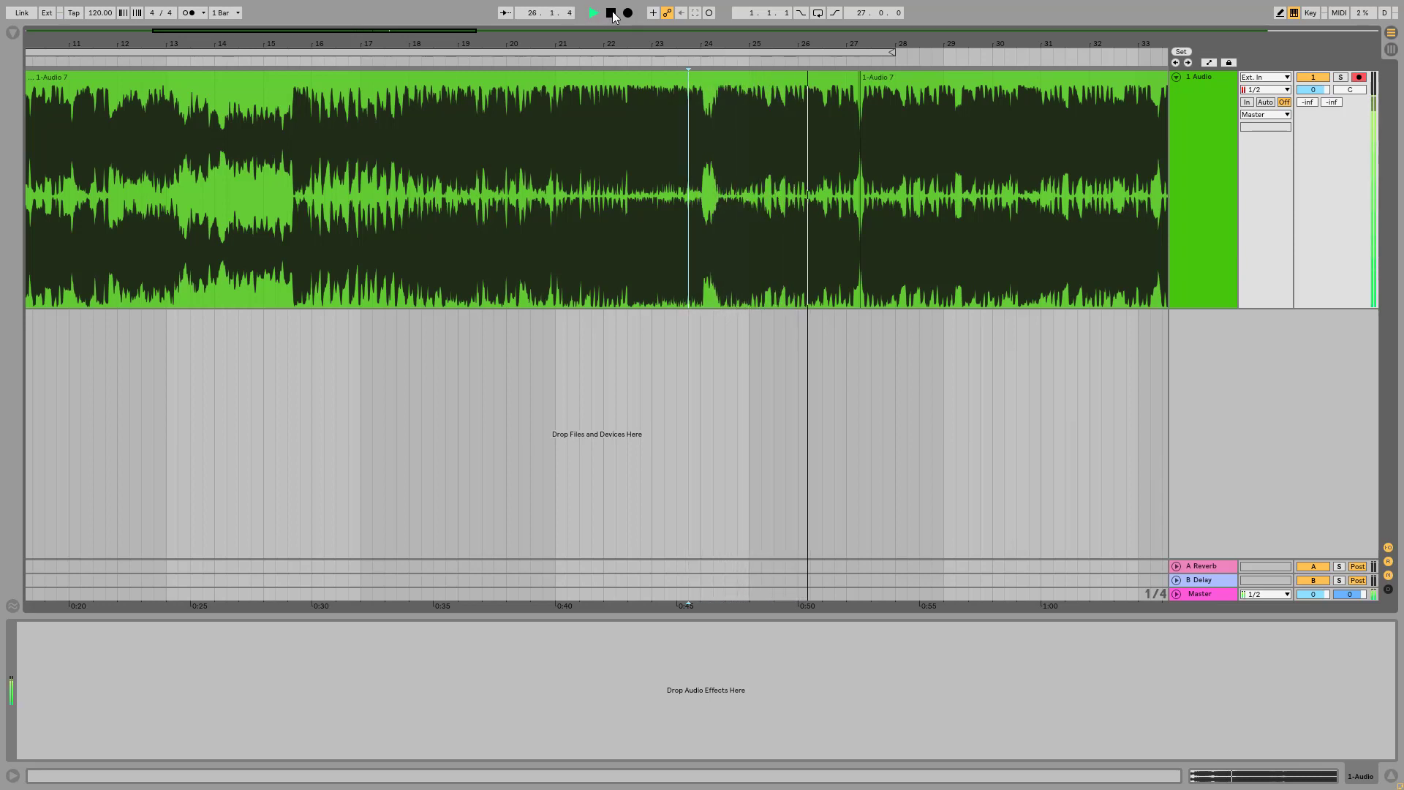
Listen to the transition between the two 1-Audio 7 clips from 27.1.1, stopping near bar 30
{"action": "mouse_move", "coordinate": [905, 51]}
{"action": "left_mouse_down"}
{"action": "mouse_move", "coordinate": [424, 42]}
{"action": "mouse_move", "coordinate": [494, 217]}
{"action": "left_mouse_up"}
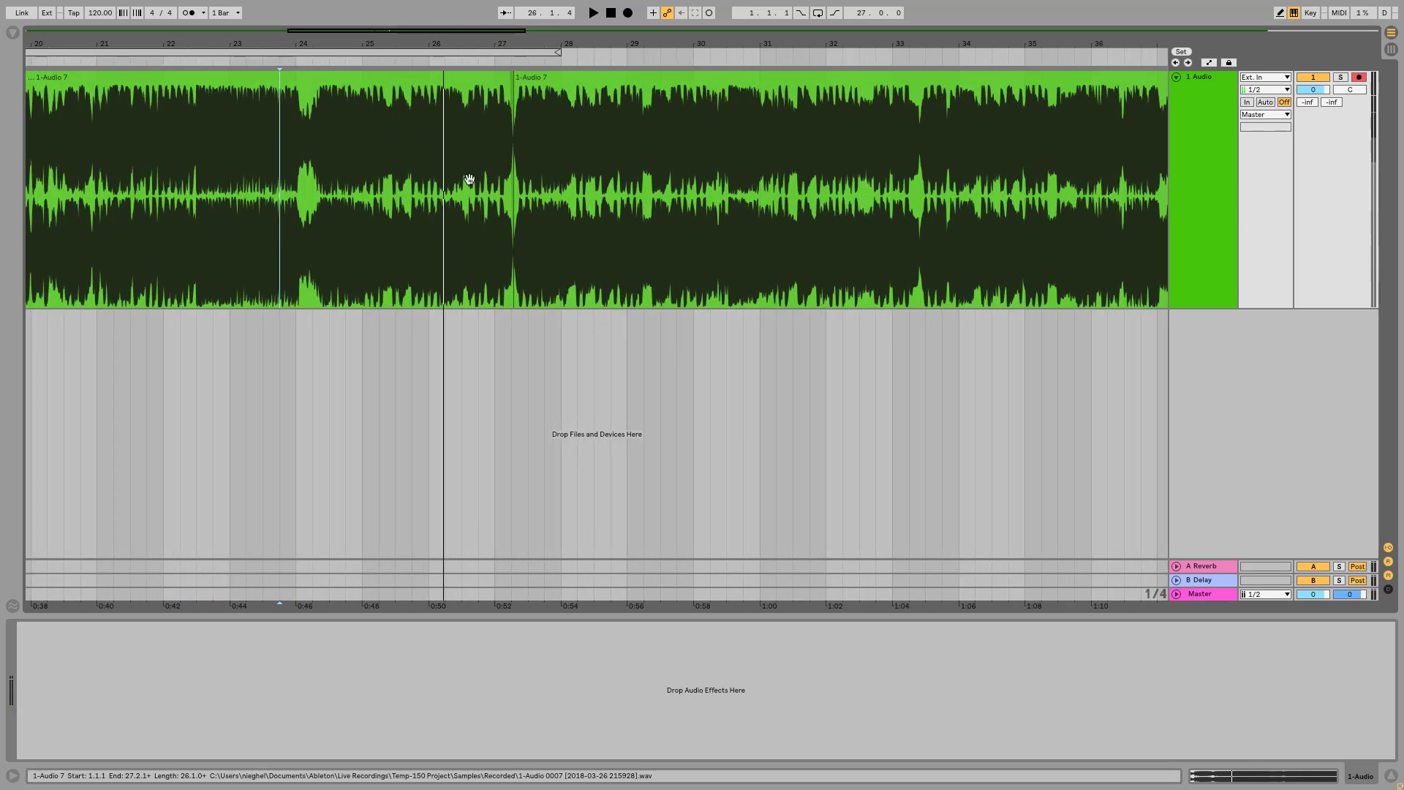
{"action": "left_click", "coordinate": [494, 216]}
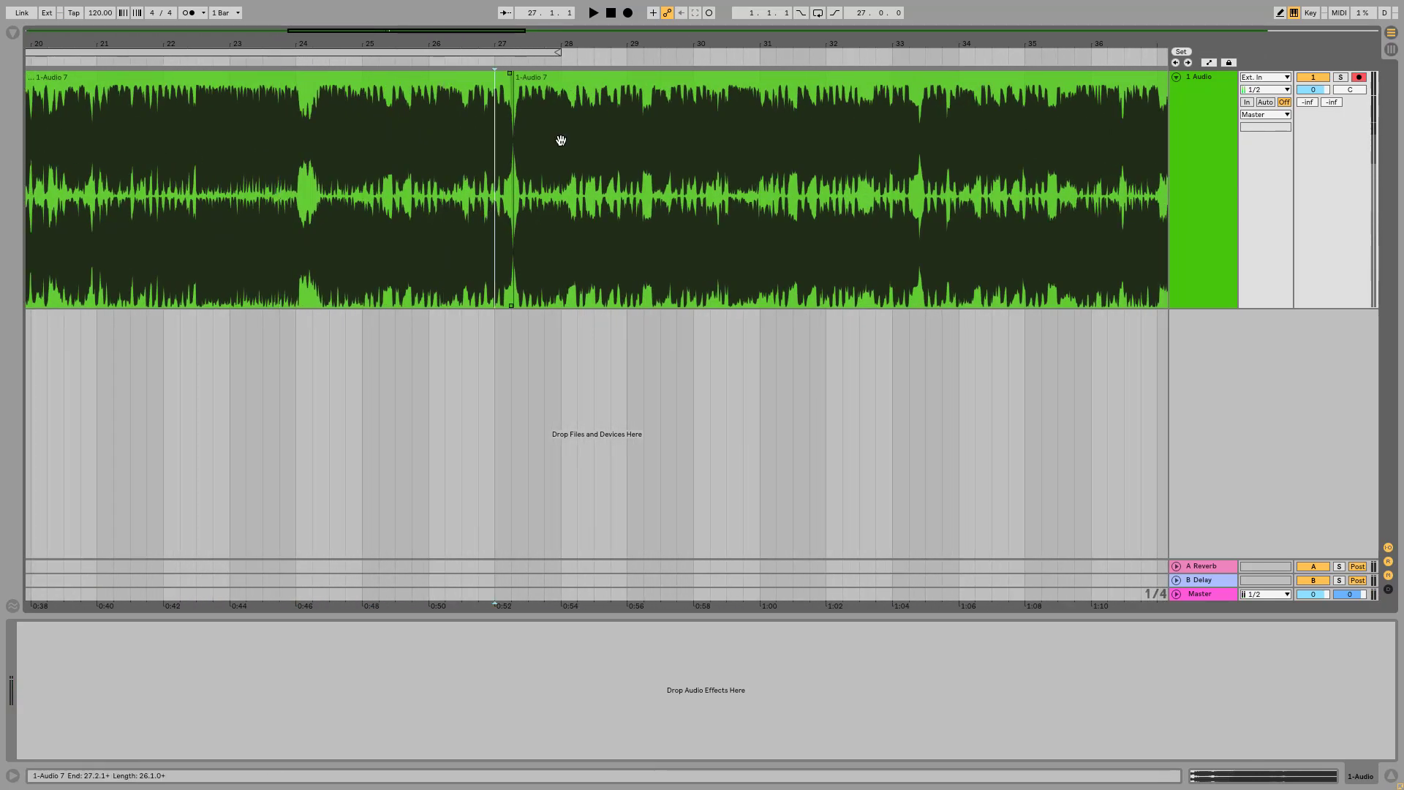
{"action": "left_click", "coordinate": [591, 15]}
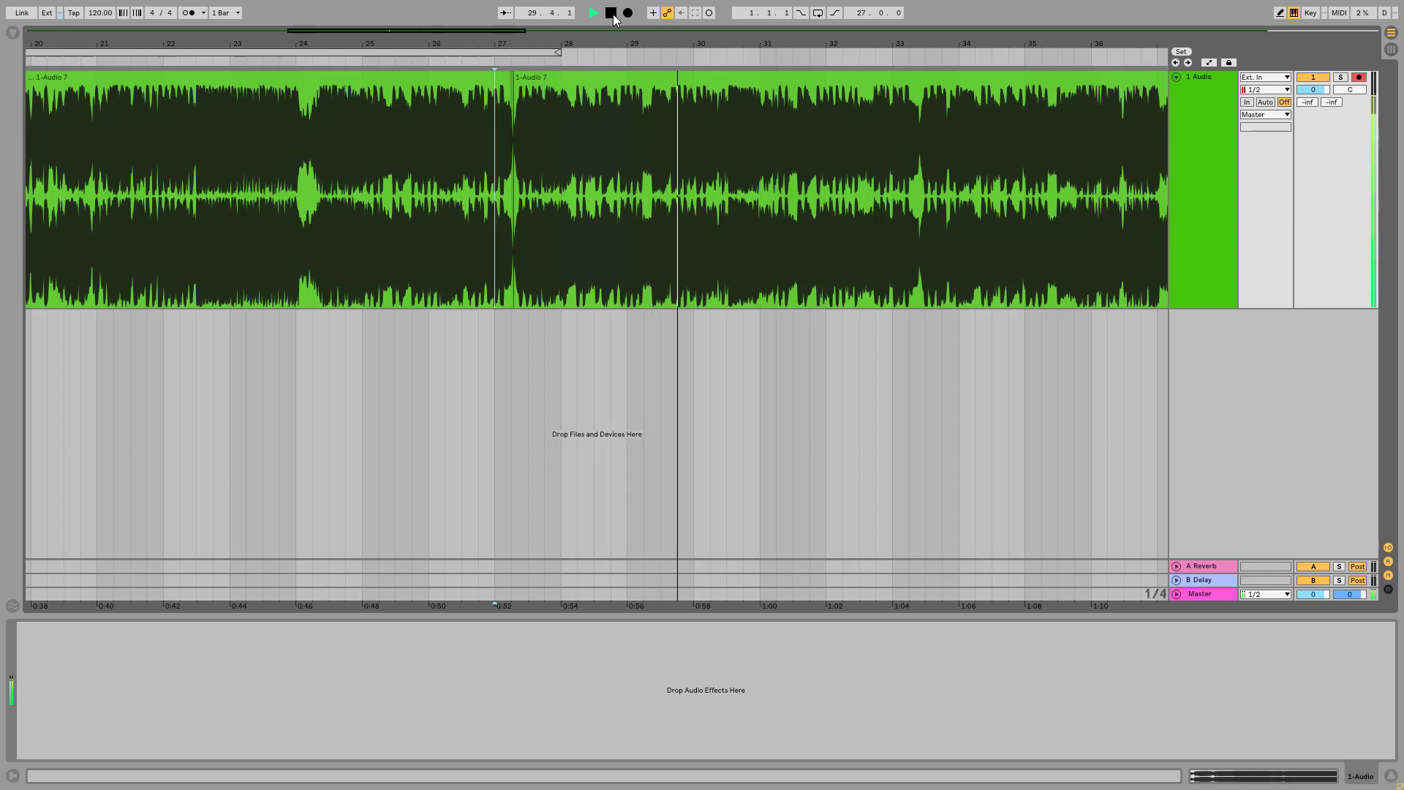
{"action": "left_click", "coordinate": [614, 16]}
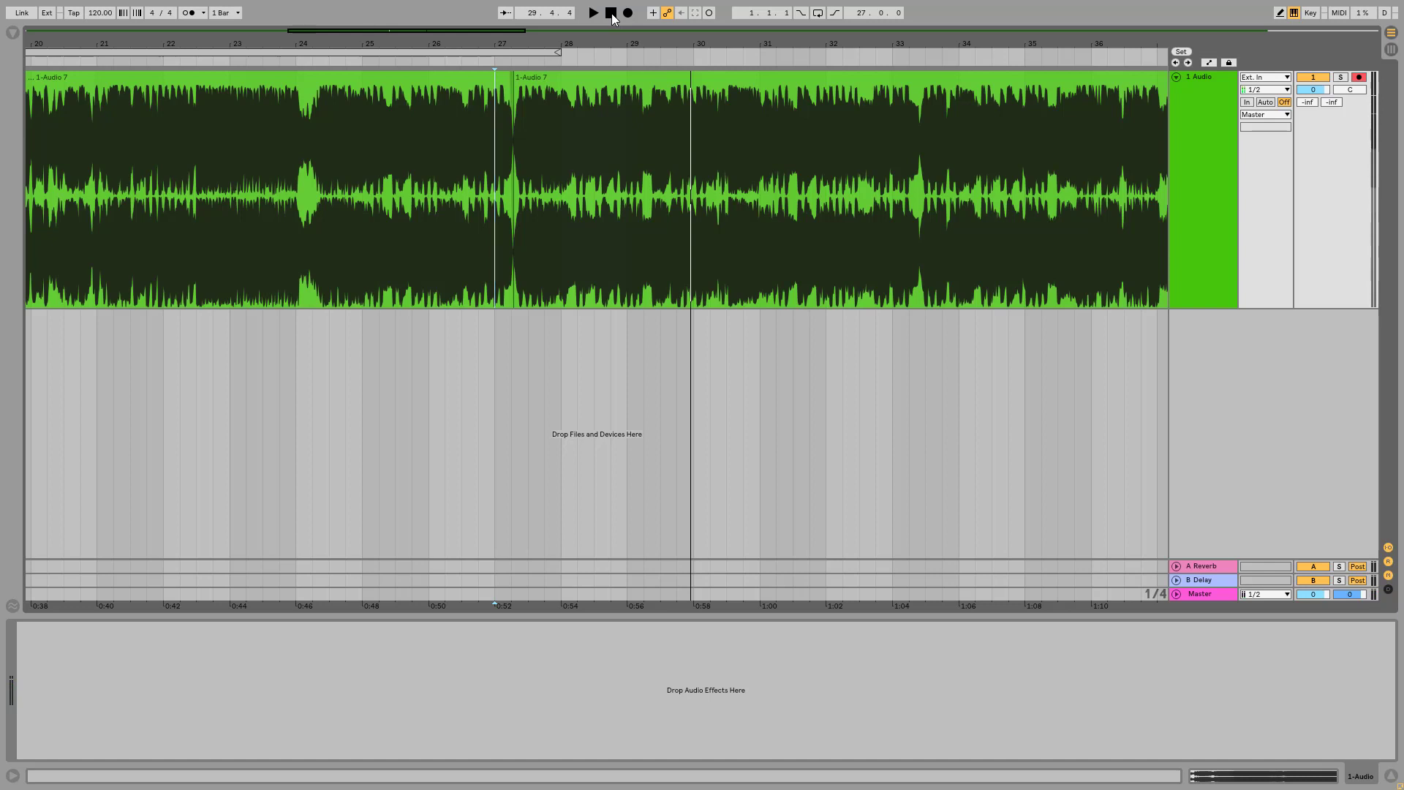
Play the second 1-Audio 7 clip from just before bar 31
{"action": "left_click_drag", "start_coordinate": [721, 38], "coordinate": [543, 40]}
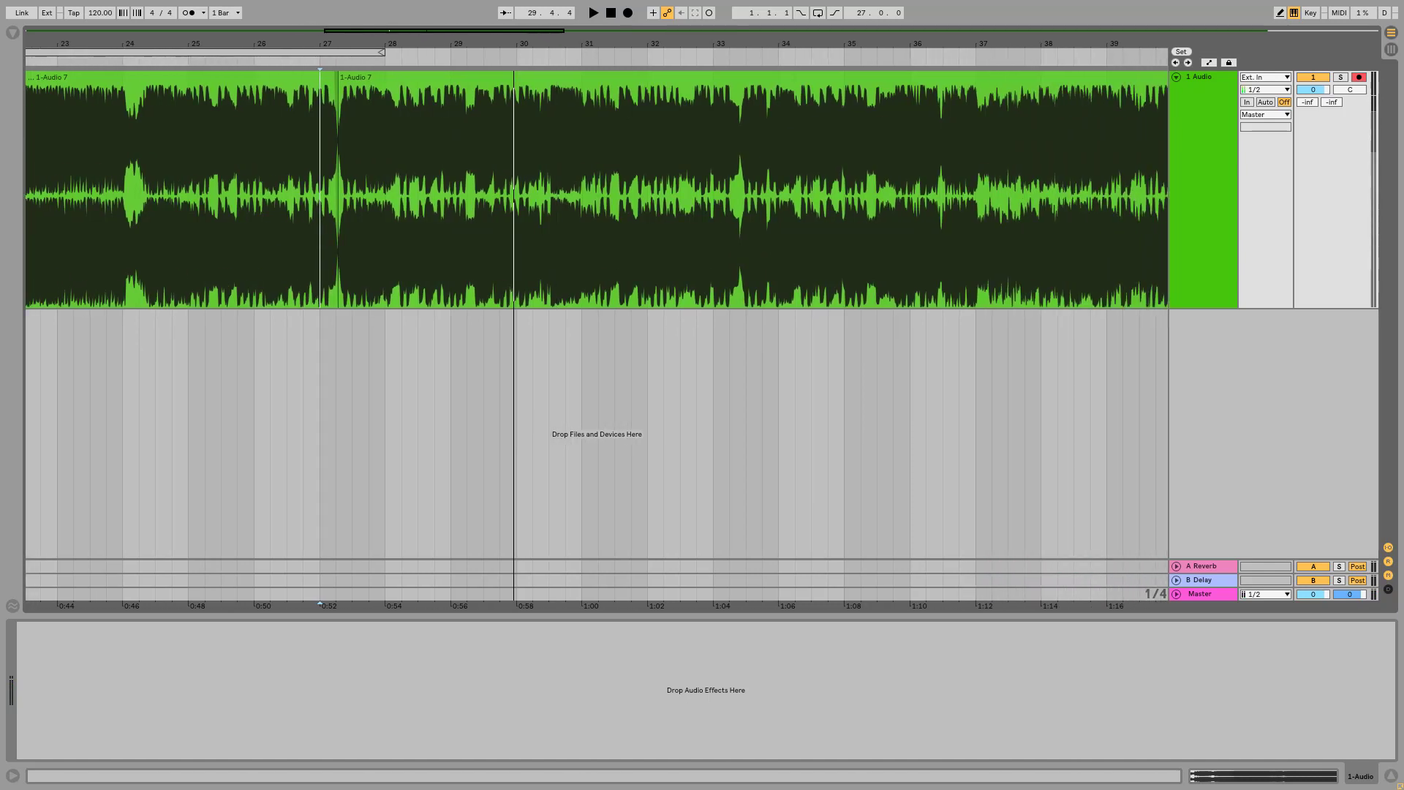
{"action": "left_click", "coordinate": [594, 13]}
{"action": "left_click", "coordinate": [564, 208]}
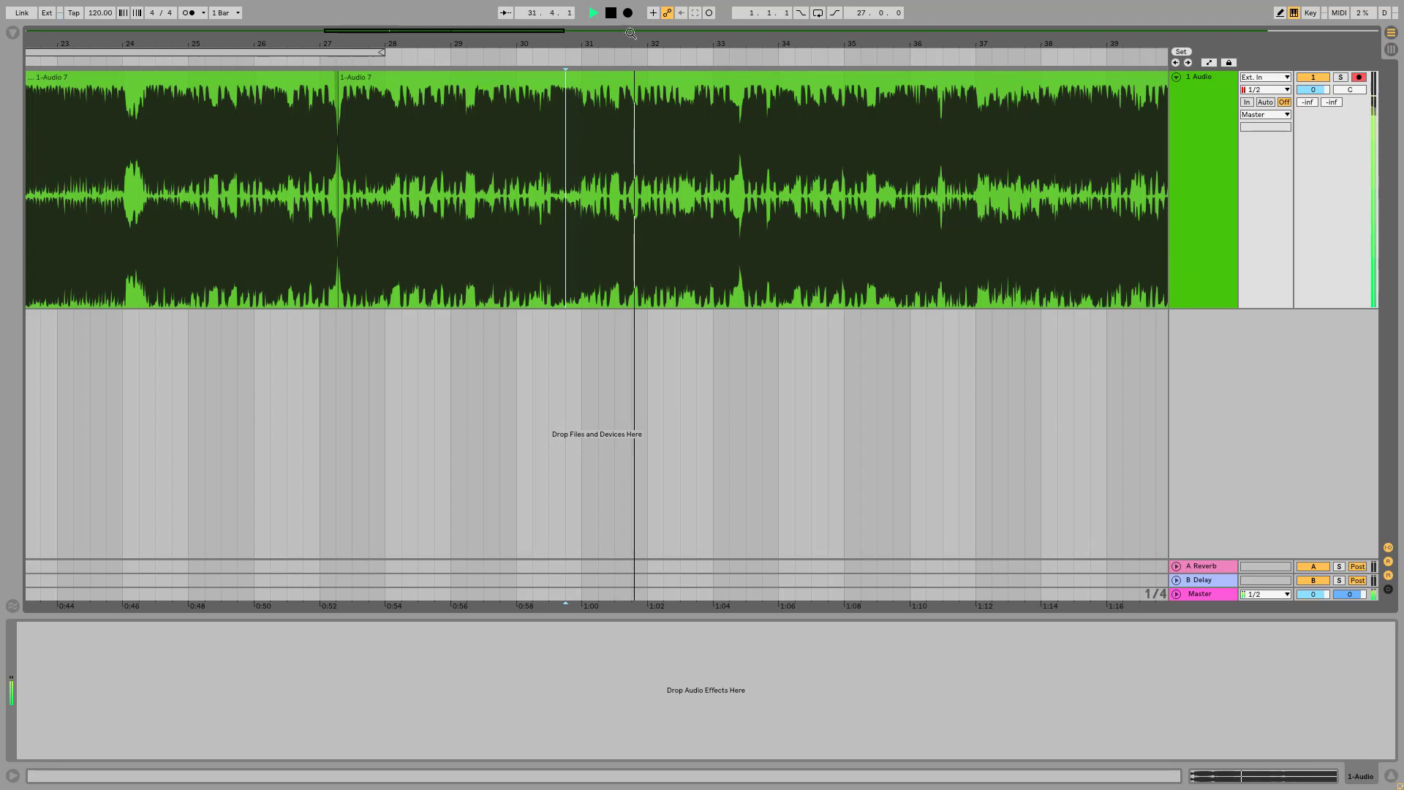
Delete both 1-Audio 7 clips from the 1 Audio track to empty it
{"action": "key", "text": "minus"}
{"action": "key", "text": "minus"}
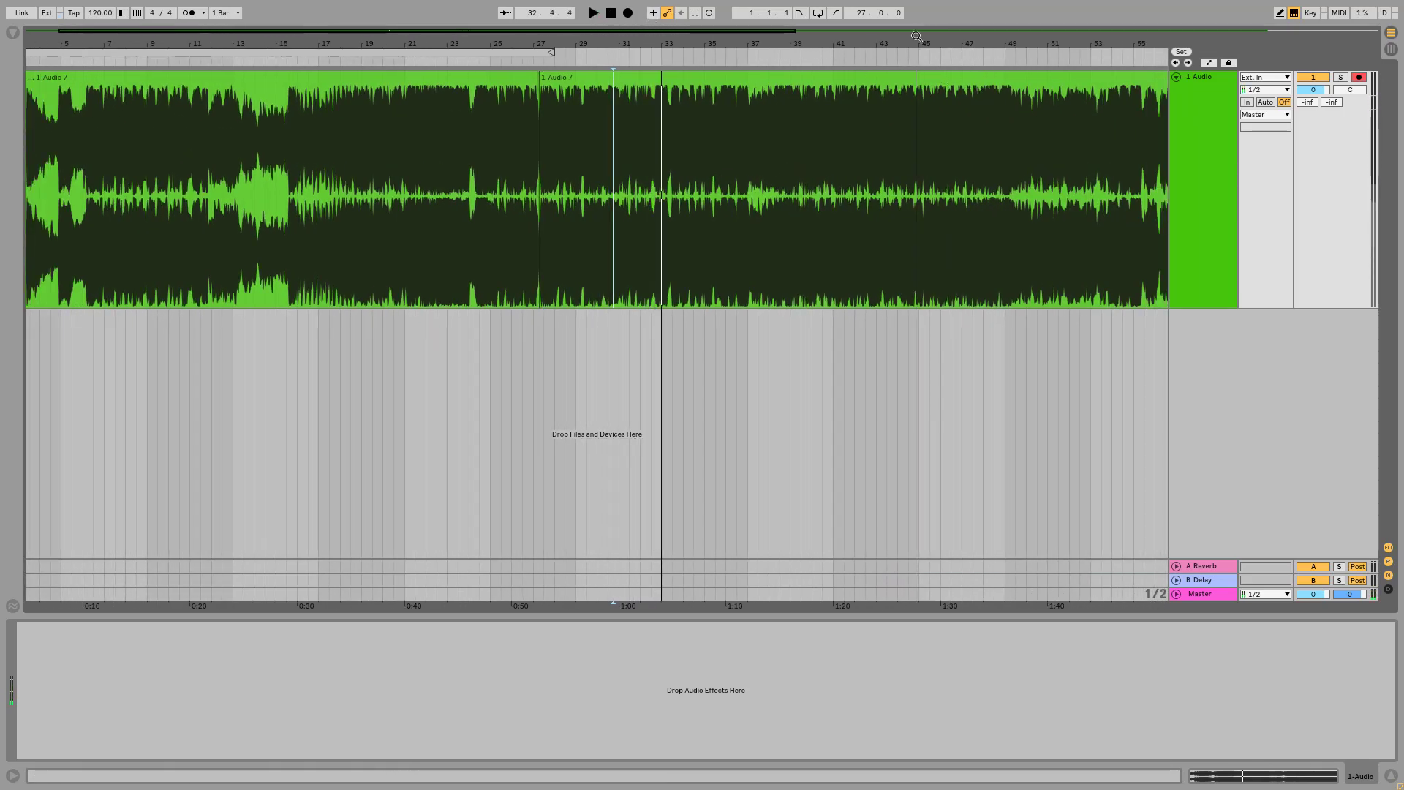
{"action": "key", "text": "minus"}
{"action": "left_click", "coordinate": [553, 82]}
{"action": "key", "text": "space"}
{"action": "key", "text": "Delete"}
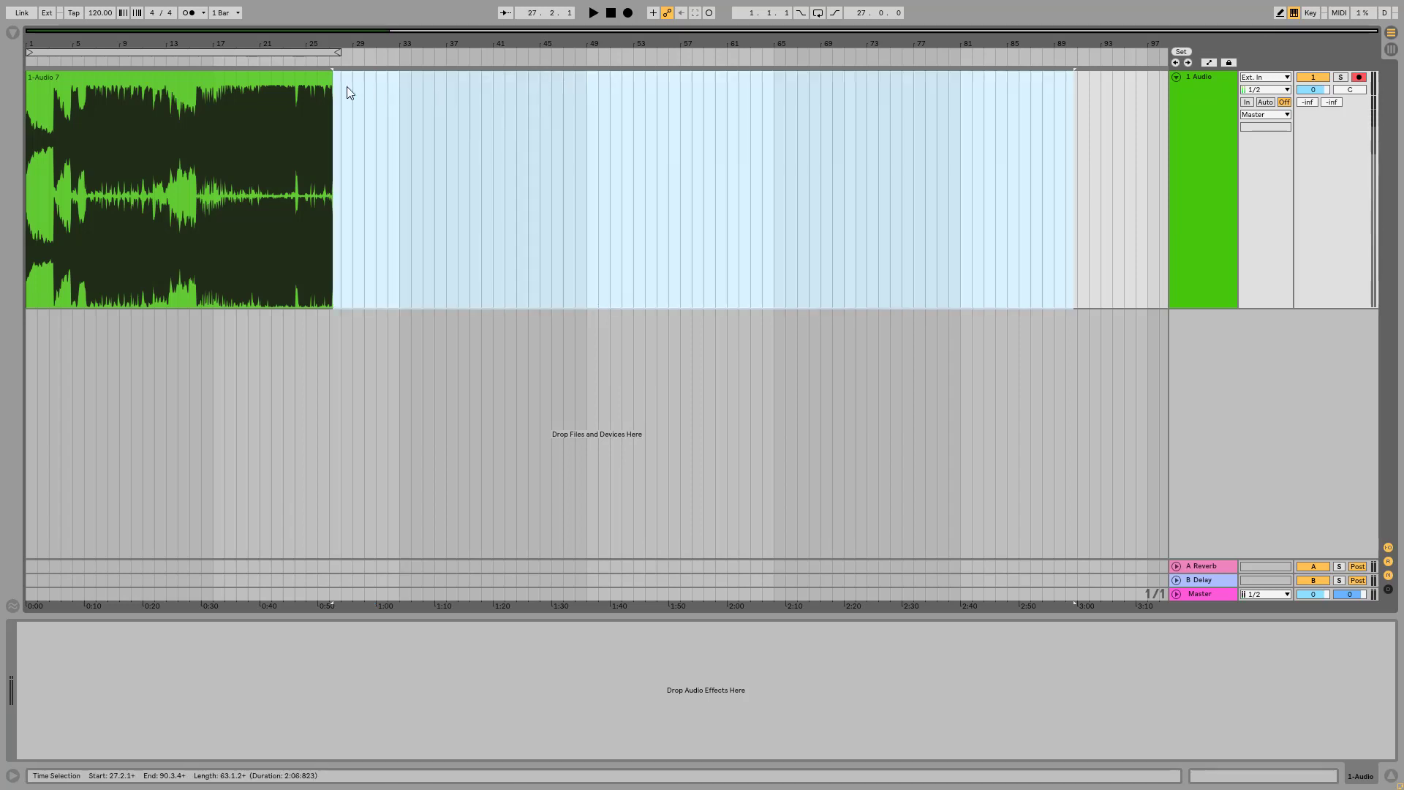
{"action": "left_click", "coordinate": [307, 79]}
{"action": "key", "text": "Delete"}
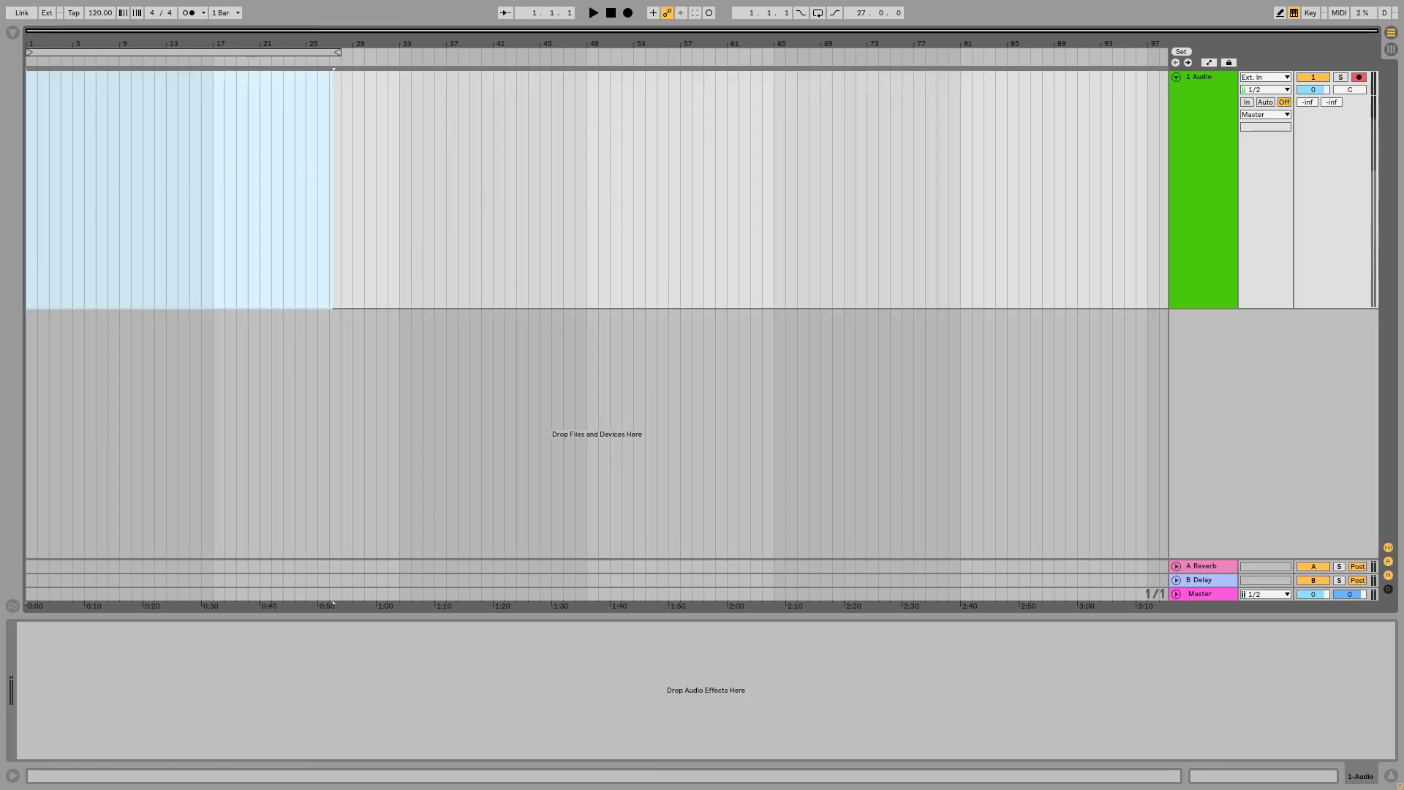
Switch to the Opera browser, close the Haze-Scream page and open the Conflict track link from the Facebook comments
{"action": "key", "text": "alt+Tab"}
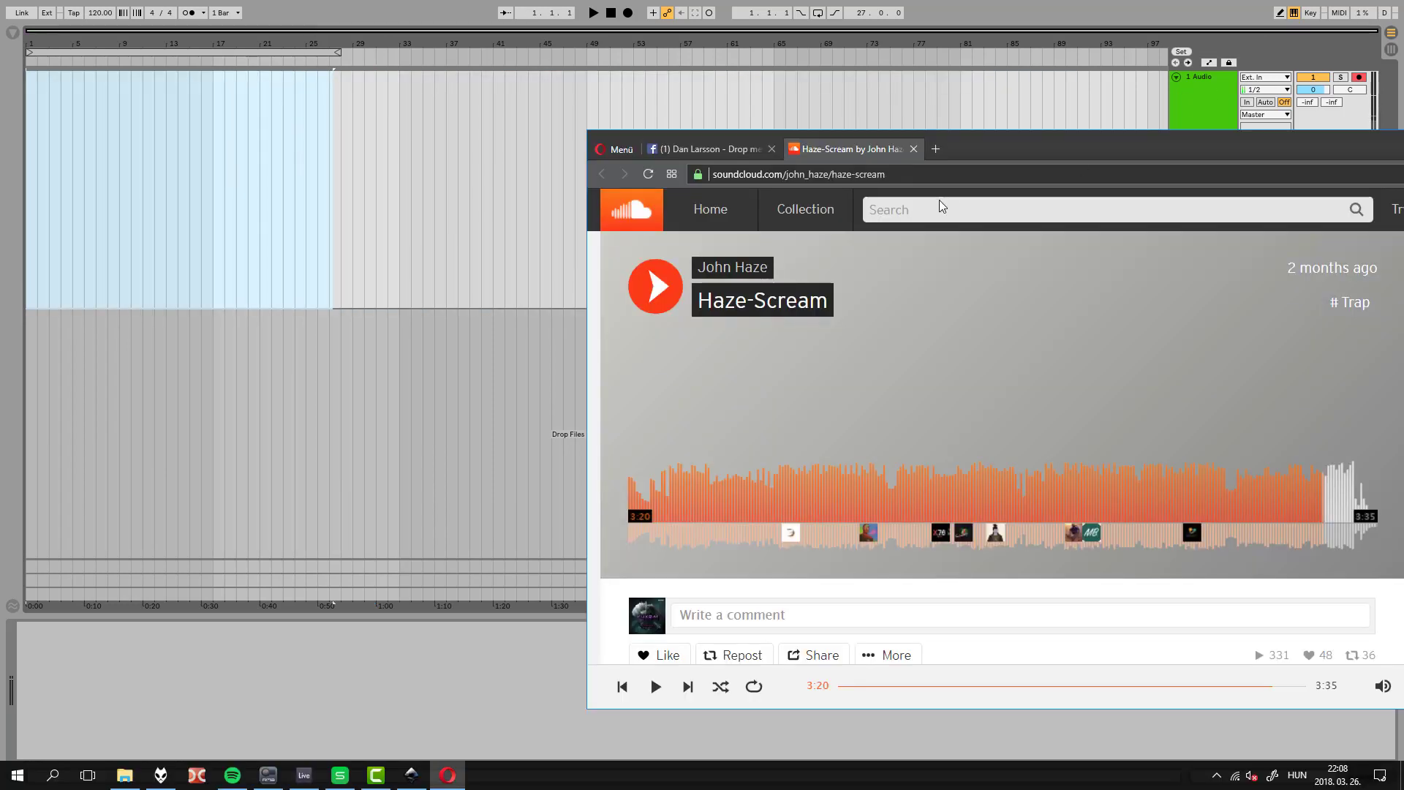
{"action": "left_click", "coordinate": [912, 150]}
{"action": "scroll", "coordinate": [820, 414], "scroll_direction": "down", "scroll_amount": 2}
{"action": "scroll", "coordinate": [819, 414], "scroll_direction": "down", "scroll_amount": 2}
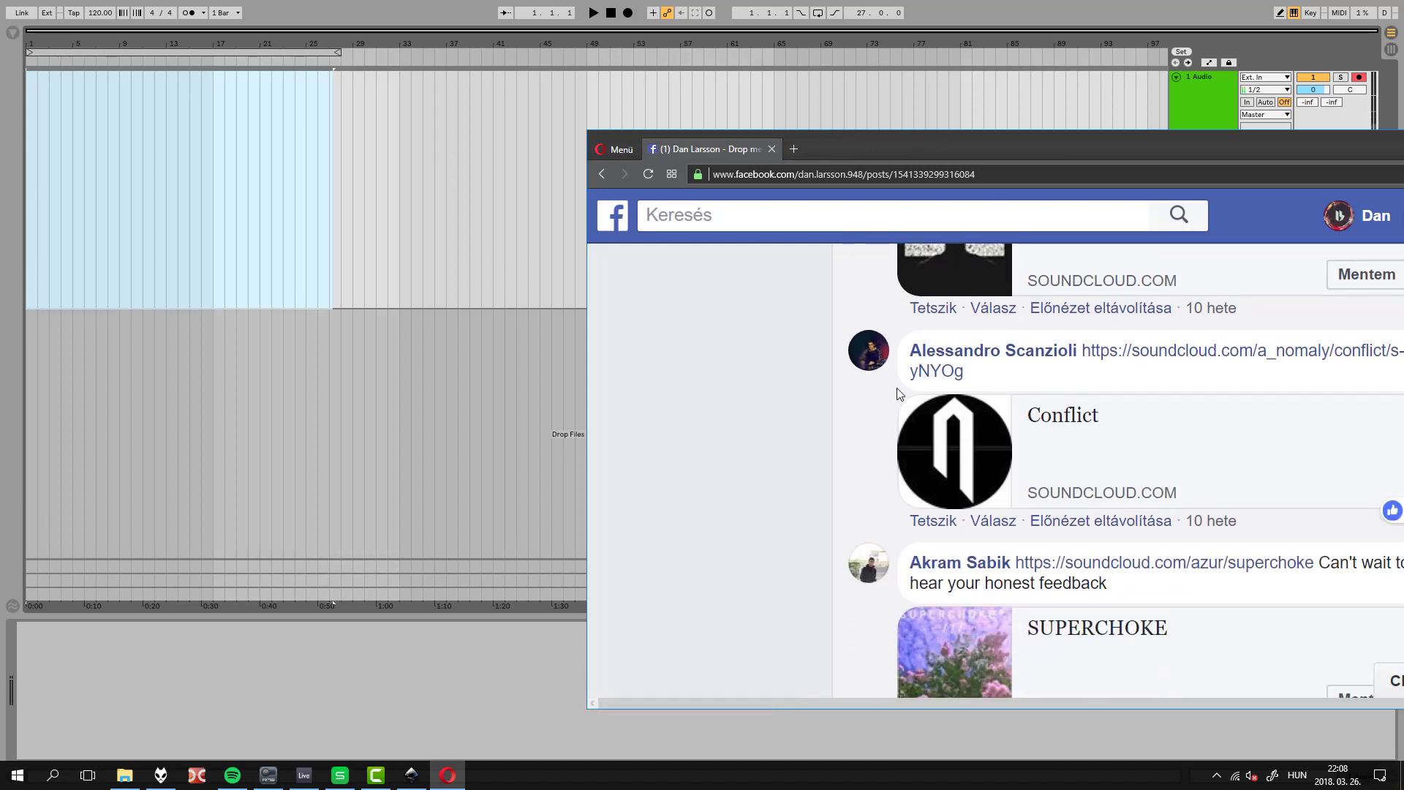
{"action": "middle_click", "coordinate": [1144, 280]}
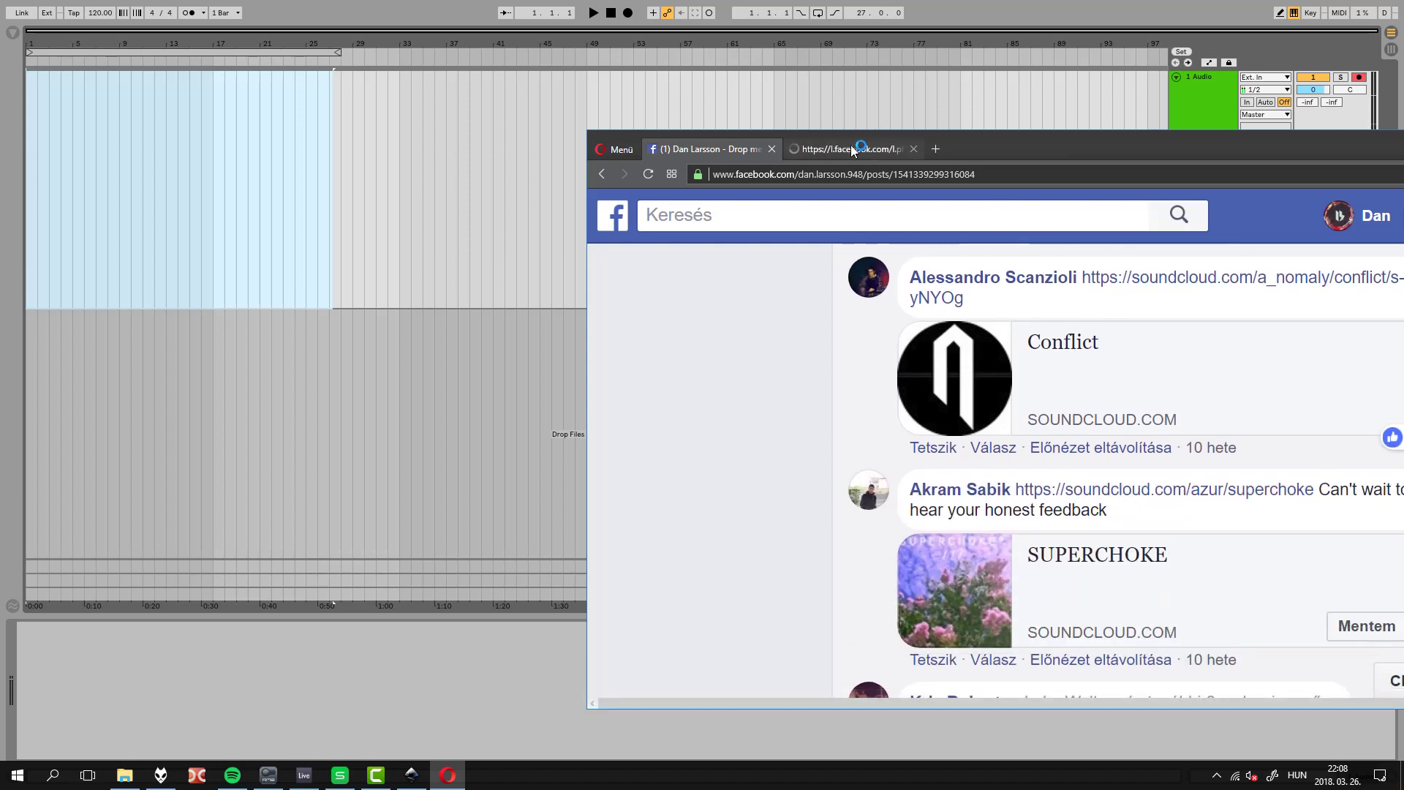
{"action": "left_click", "coordinate": [861, 150]}
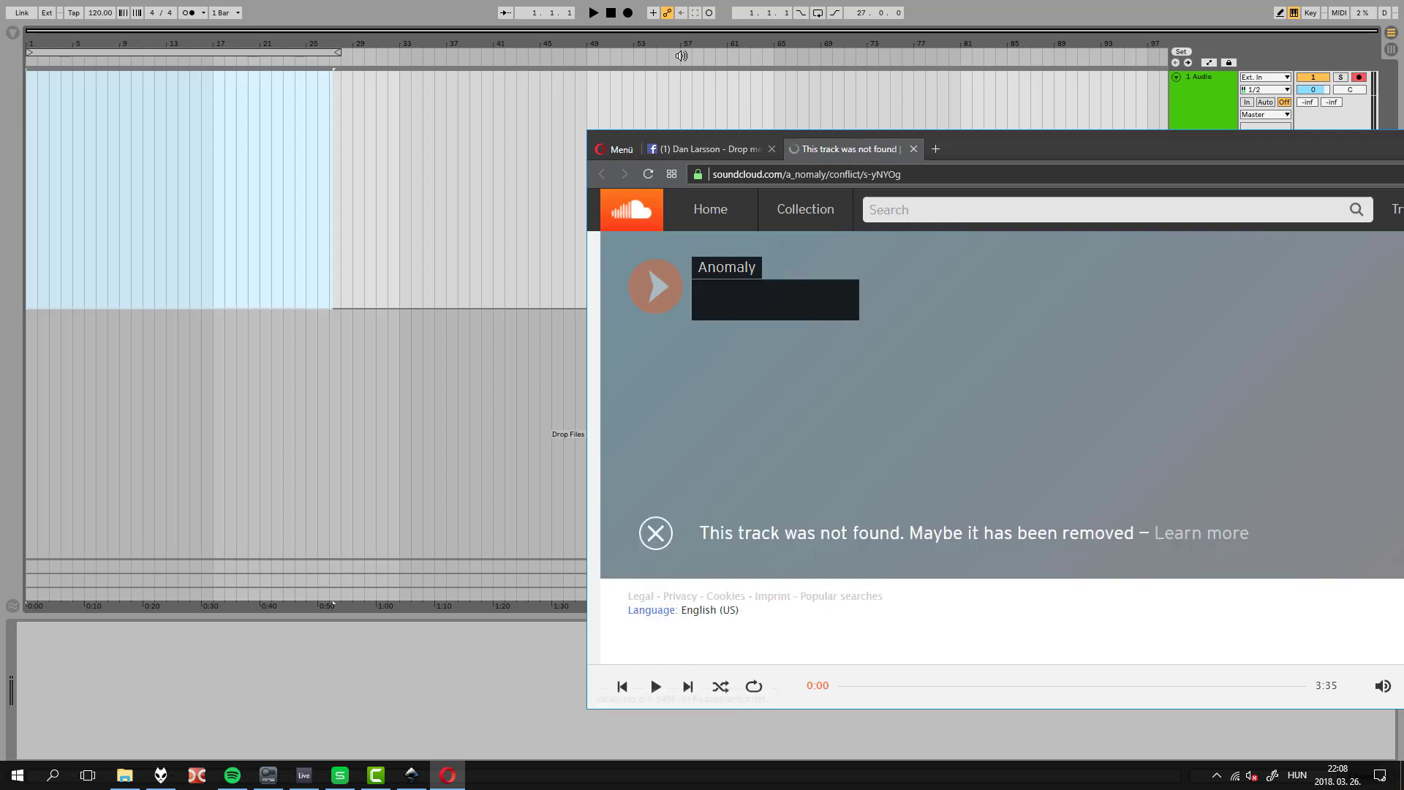
Replace the Conflict page with the SUPERCHOKE track from the Facebook comments, and start recording its audio in Ableton Live
{"action": "left_click", "coordinate": [913, 148]}
{"action": "scroll", "coordinate": [830, 445], "scroll_direction": "down", "scroll_amount": 2}
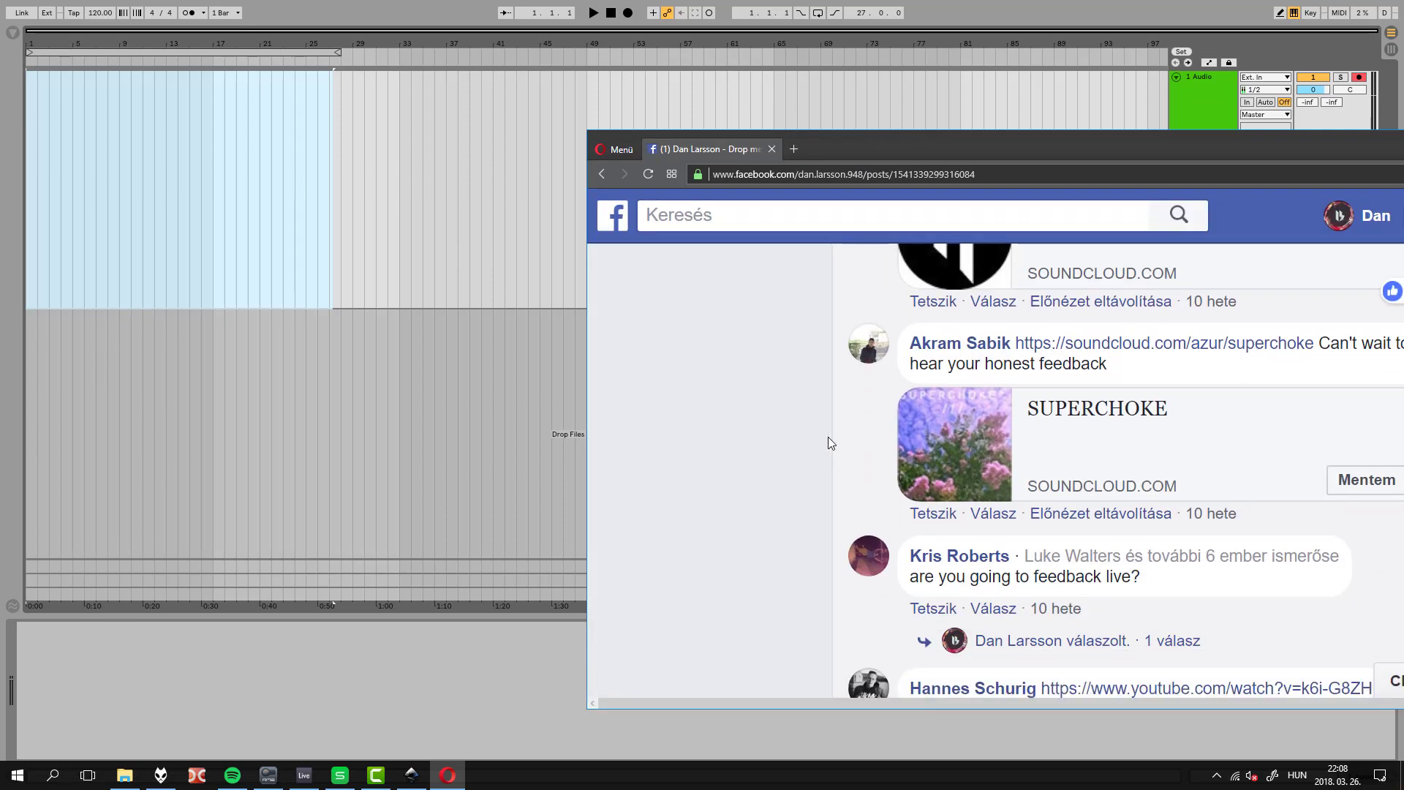
{"action": "scroll", "coordinate": [827, 431], "scroll_direction": "down", "scroll_amount": 1}
{"action": "middle_click", "coordinate": [1149, 284]}
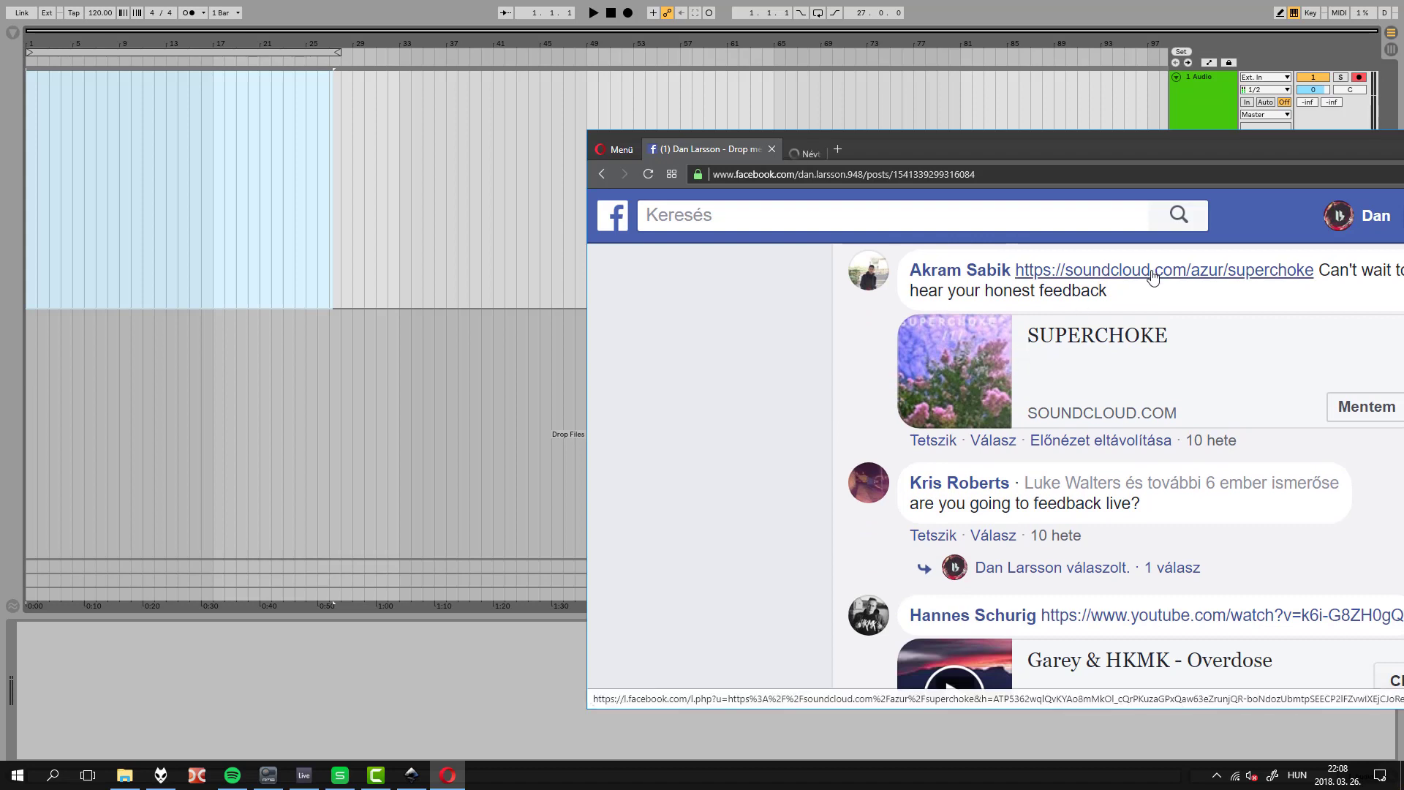
{"action": "left_click", "coordinate": [891, 146]}
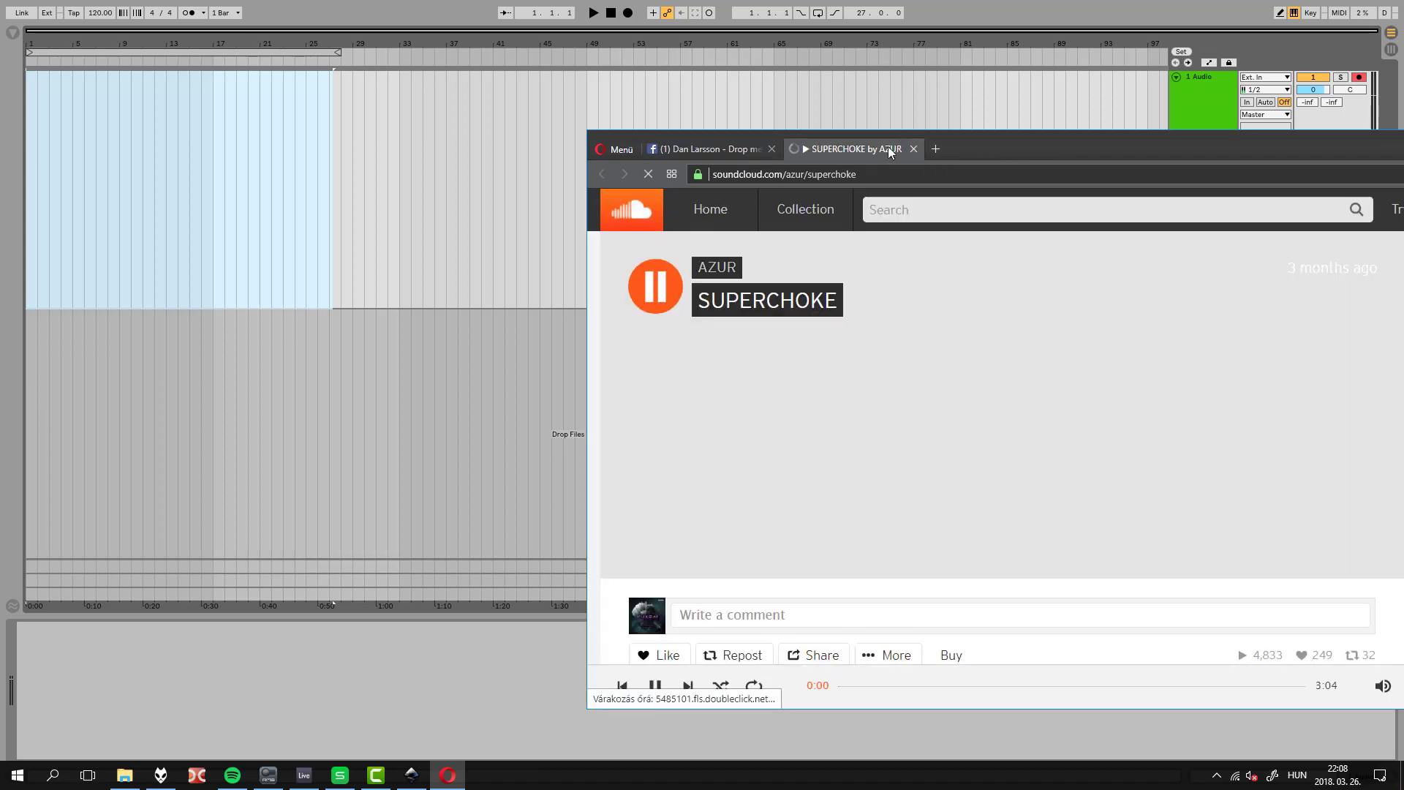
{"action": "left_click", "coordinate": [629, 13]}
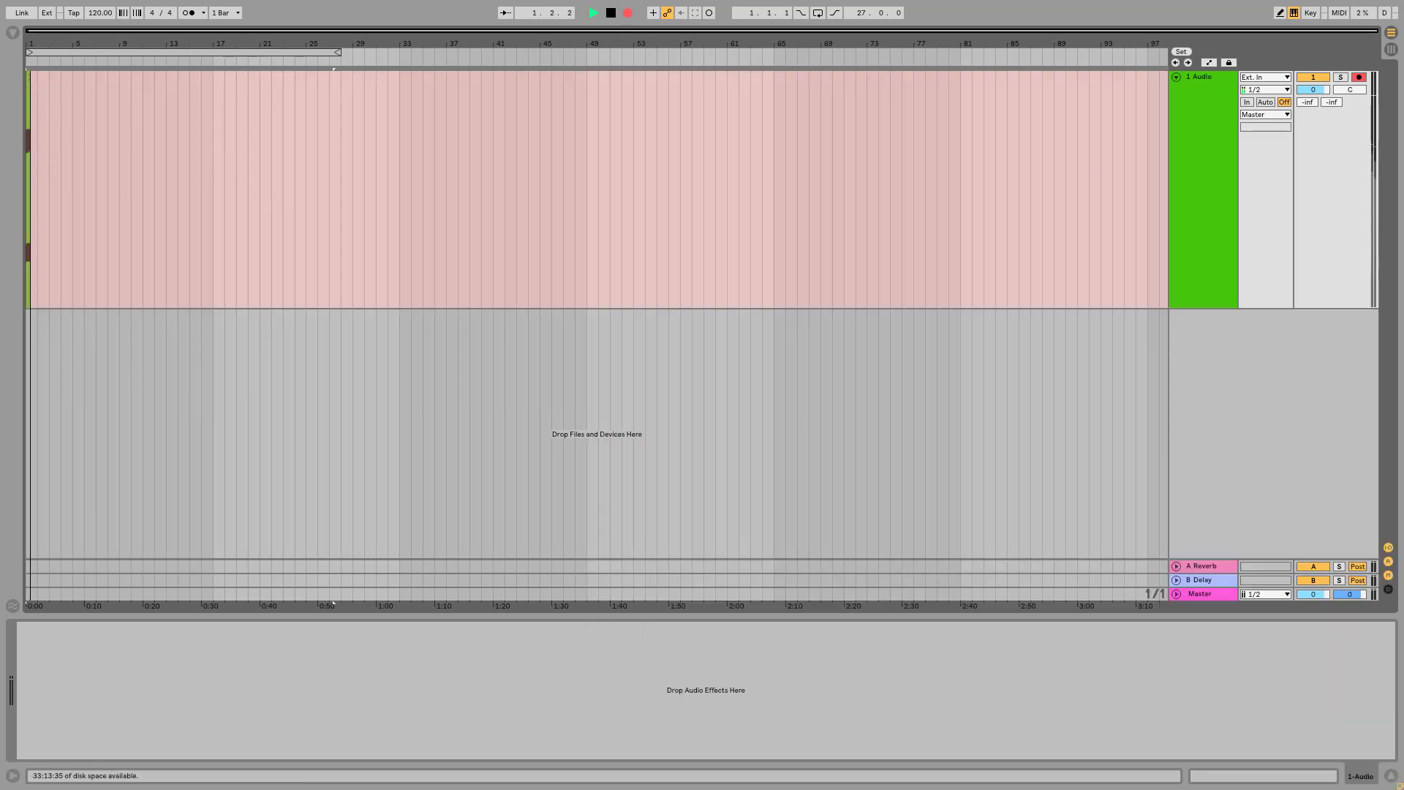
Return to the browser and read the SUPERCHOKE track's like count, description and listener comments while it records
{"action": "key", "text": "alt+Tab"}
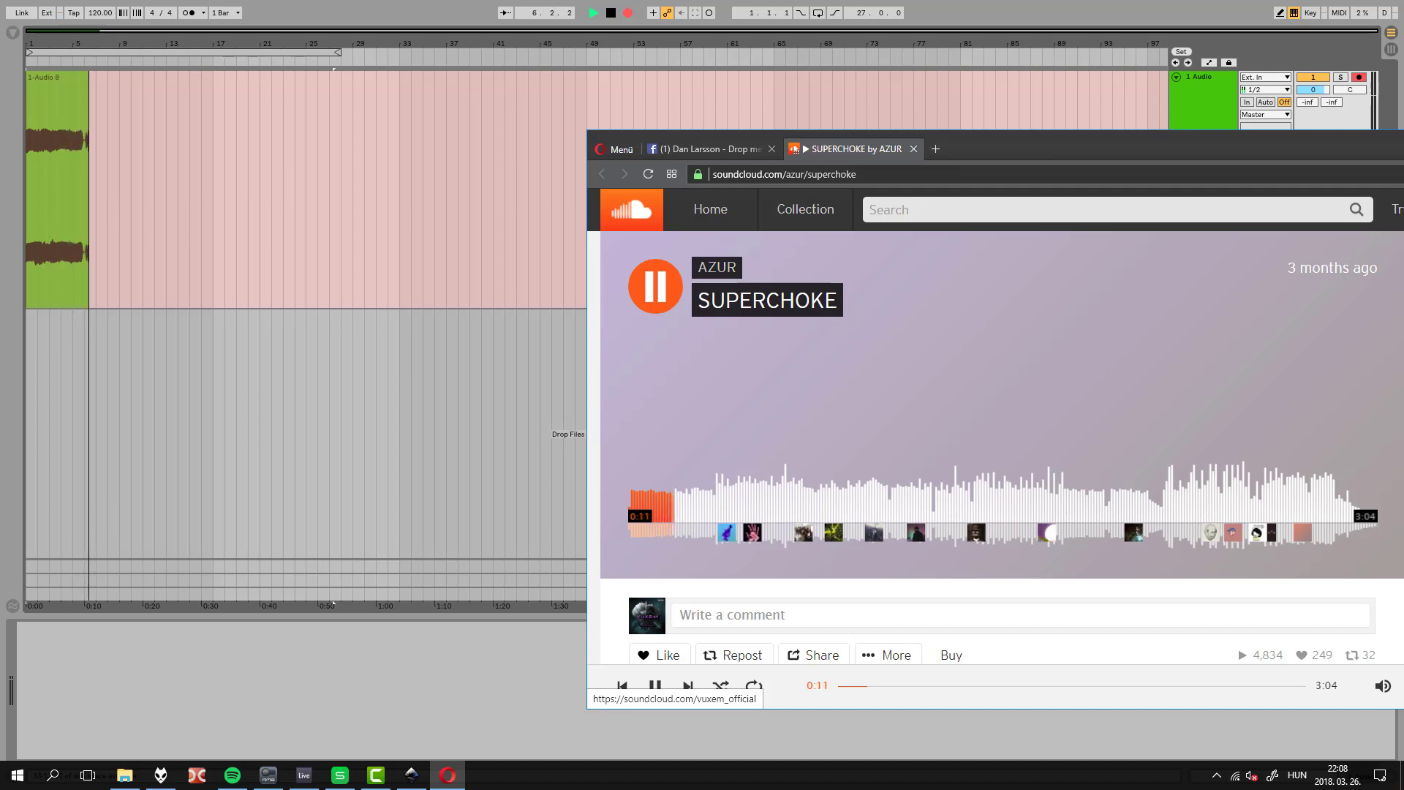
{"action": "scroll", "coordinate": [1306, 453], "scroll_direction": "down", "scroll_amount": 1}
{"action": "scroll", "coordinate": [1306, 454], "scroll_direction": "down", "scroll_amount": 3}
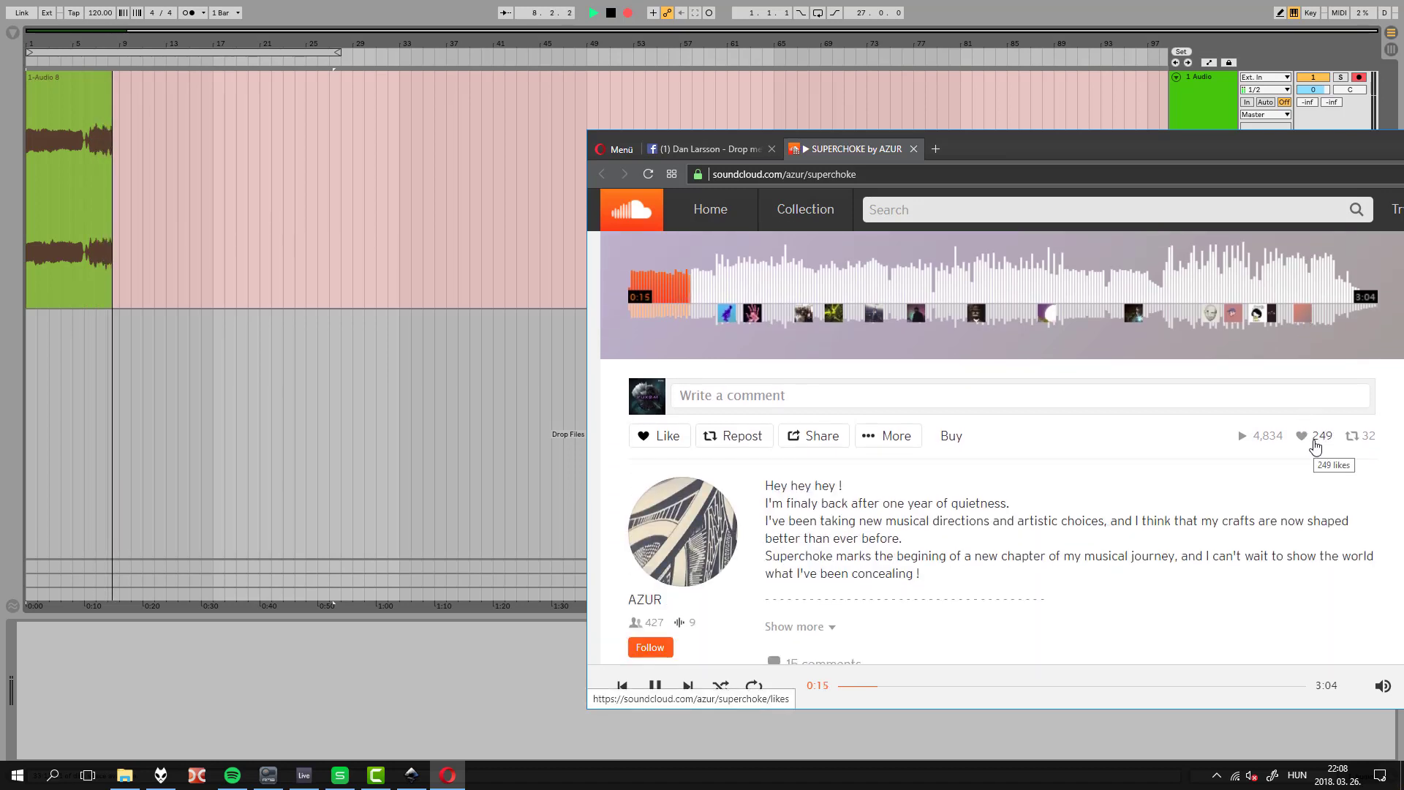
{"action": "left_click_drag", "start_coordinate": [1006, 503], "coordinate": [769, 503]}
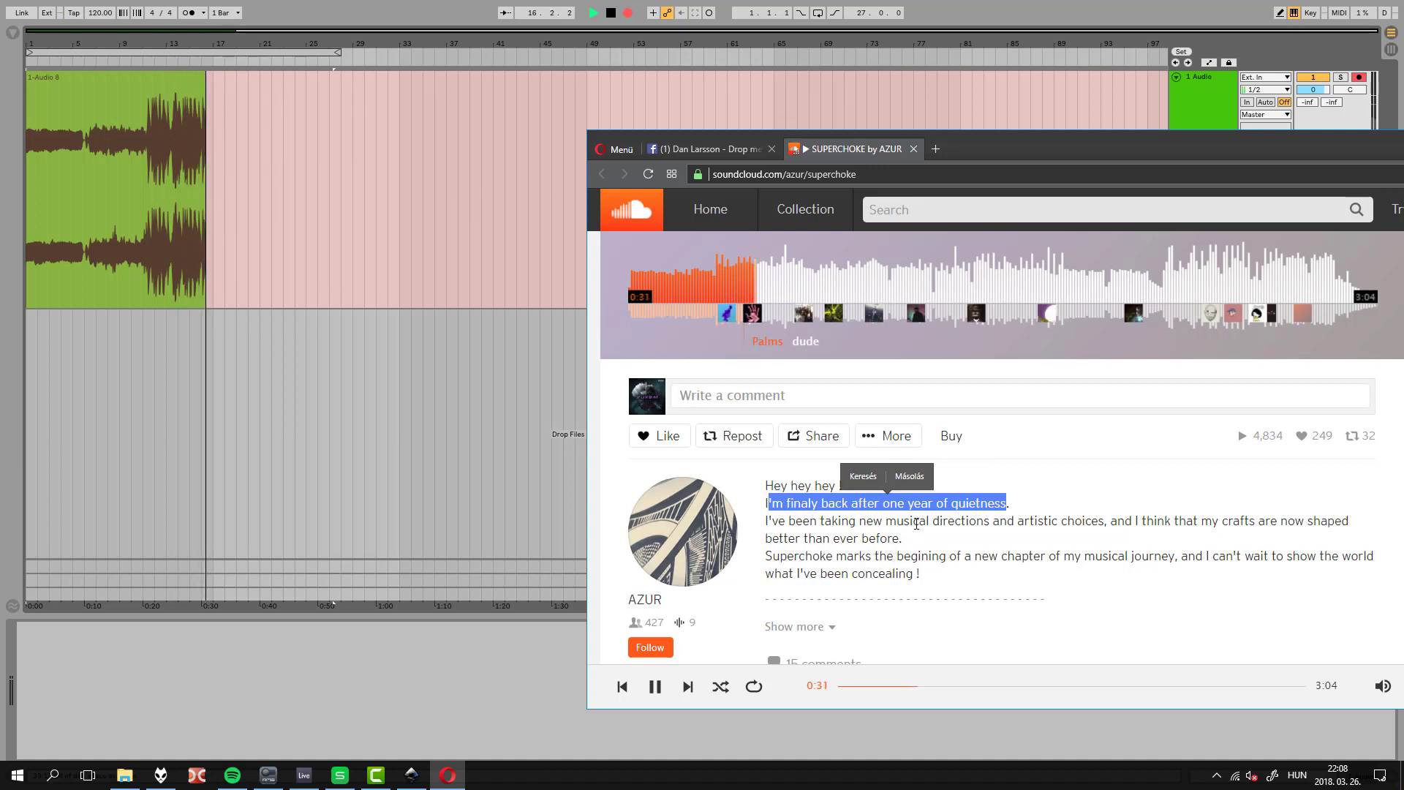
{"action": "scroll", "coordinate": [917, 524], "scroll_direction": "down", "scroll_amount": 4}
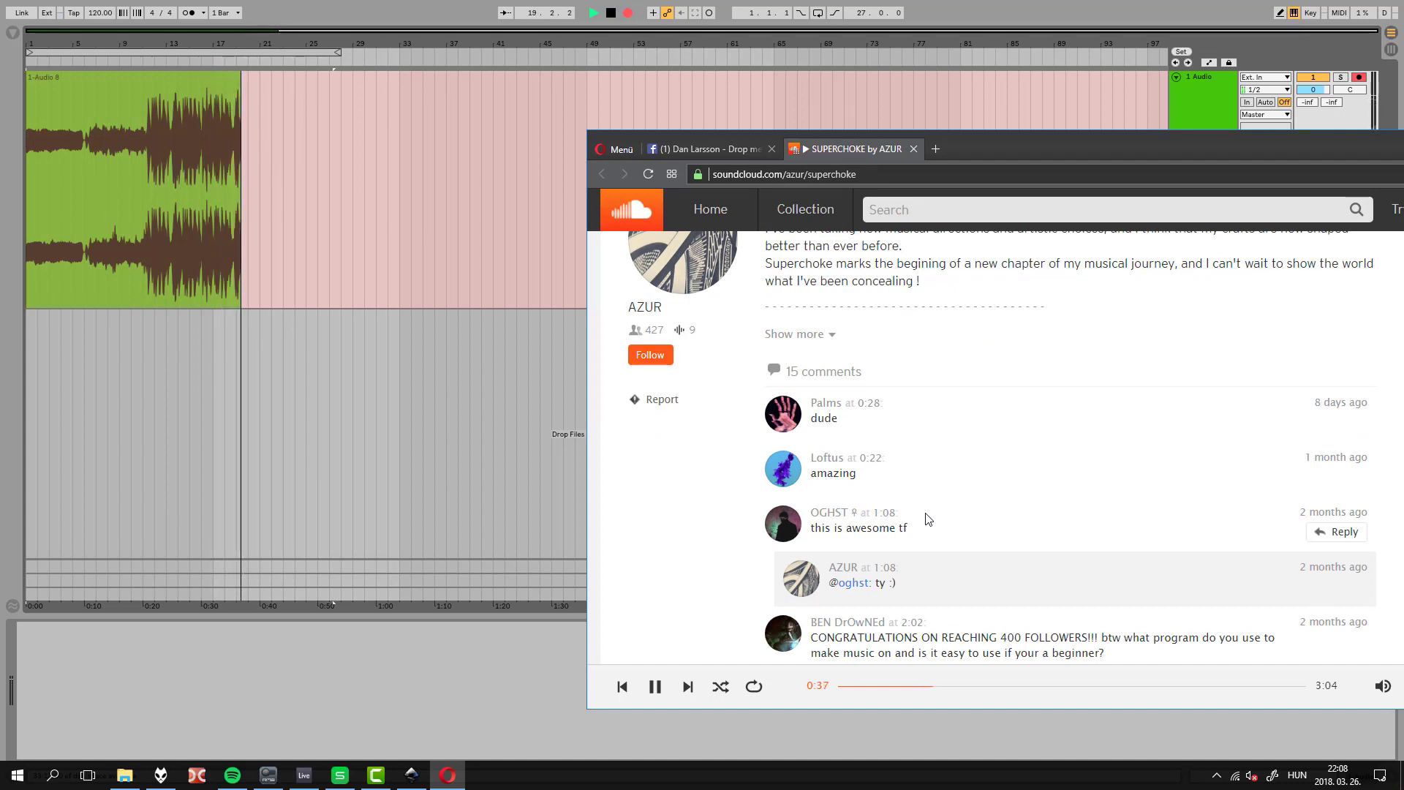
{"action": "scroll", "coordinate": [927, 521], "scroll_direction": "down", "scroll_amount": 1}
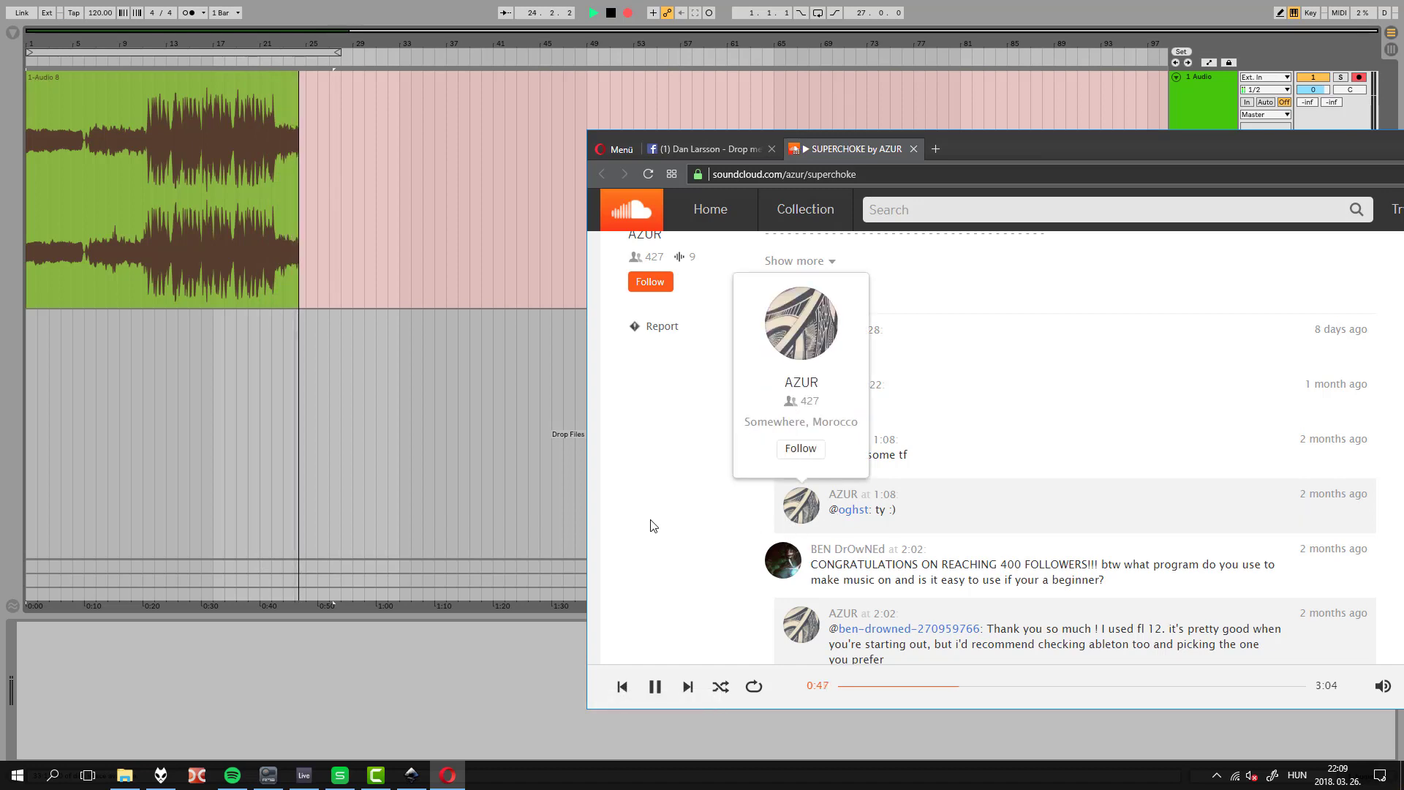
{"action": "scroll", "coordinate": [653, 525], "scroll_direction": "down", "scroll_amount": 1}
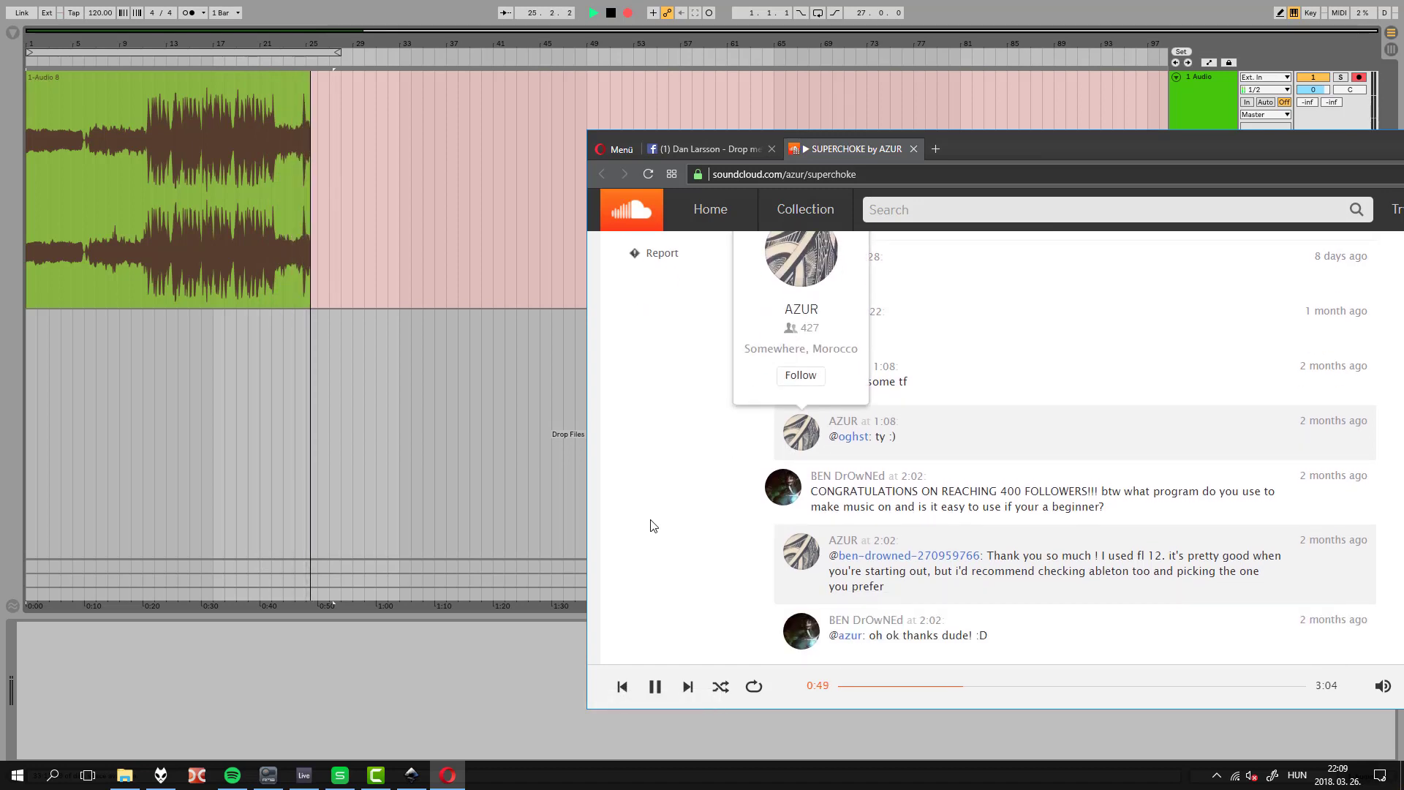
Finish reading the SUPERCHOKE comments, and stop the Ableton Live recording at the end of the track
{"action": "scroll", "coordinate": [653, 525], "scroll_direction": "down", "scroll_amount": 3}
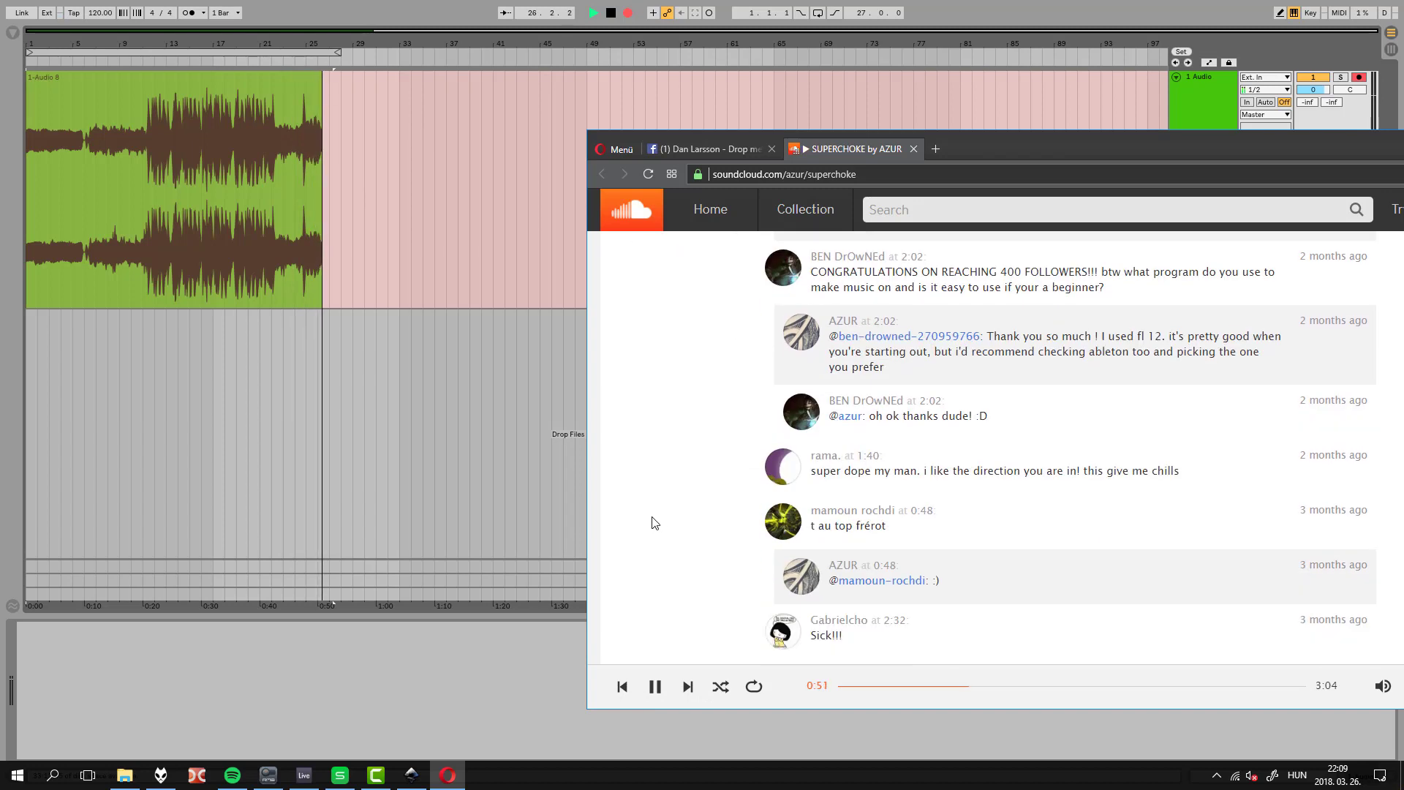
{"action": "scroll", "coordinate": [653, 523], "scroll_direction": "up", "scroll_amount": 10}
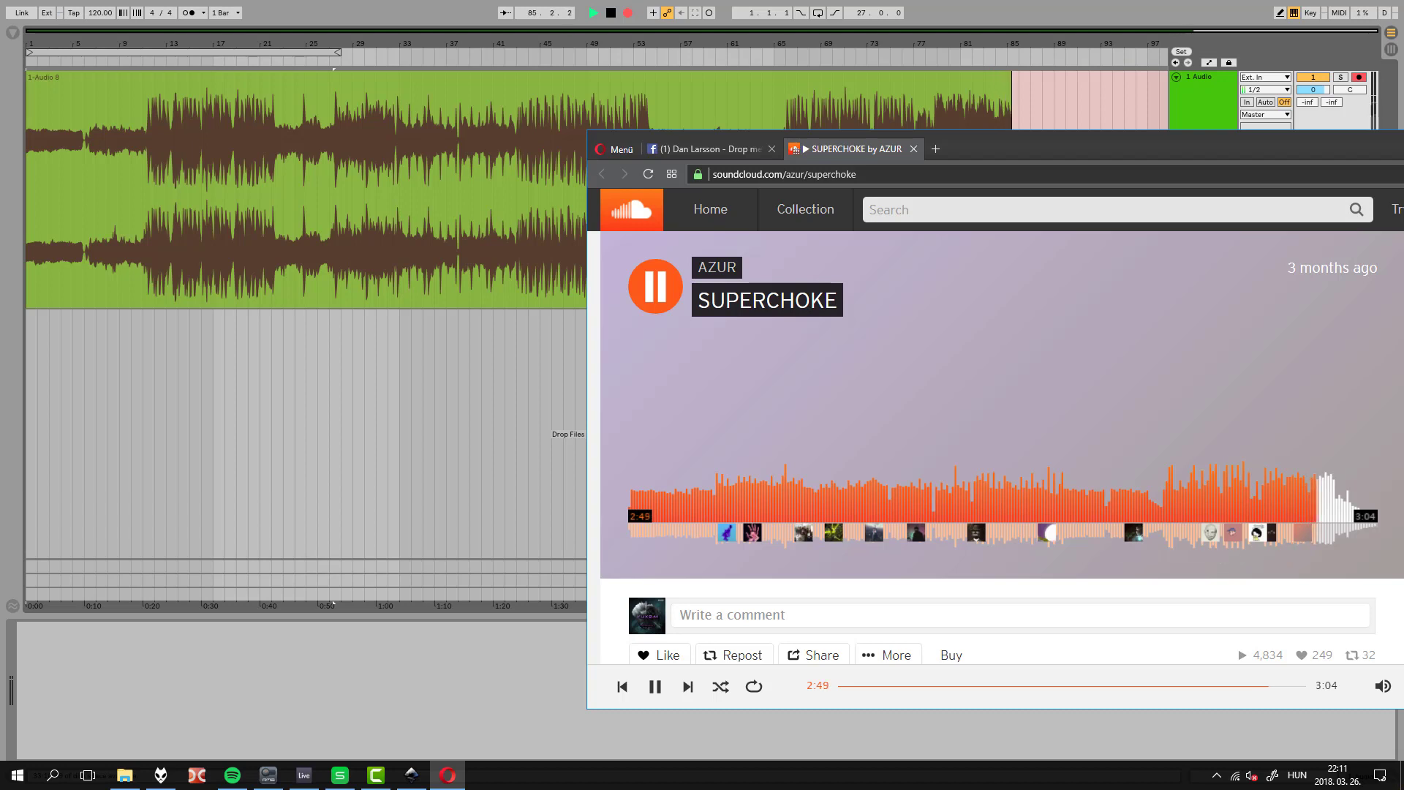
{"action": "left_click", "coordinate": [611, 13]}
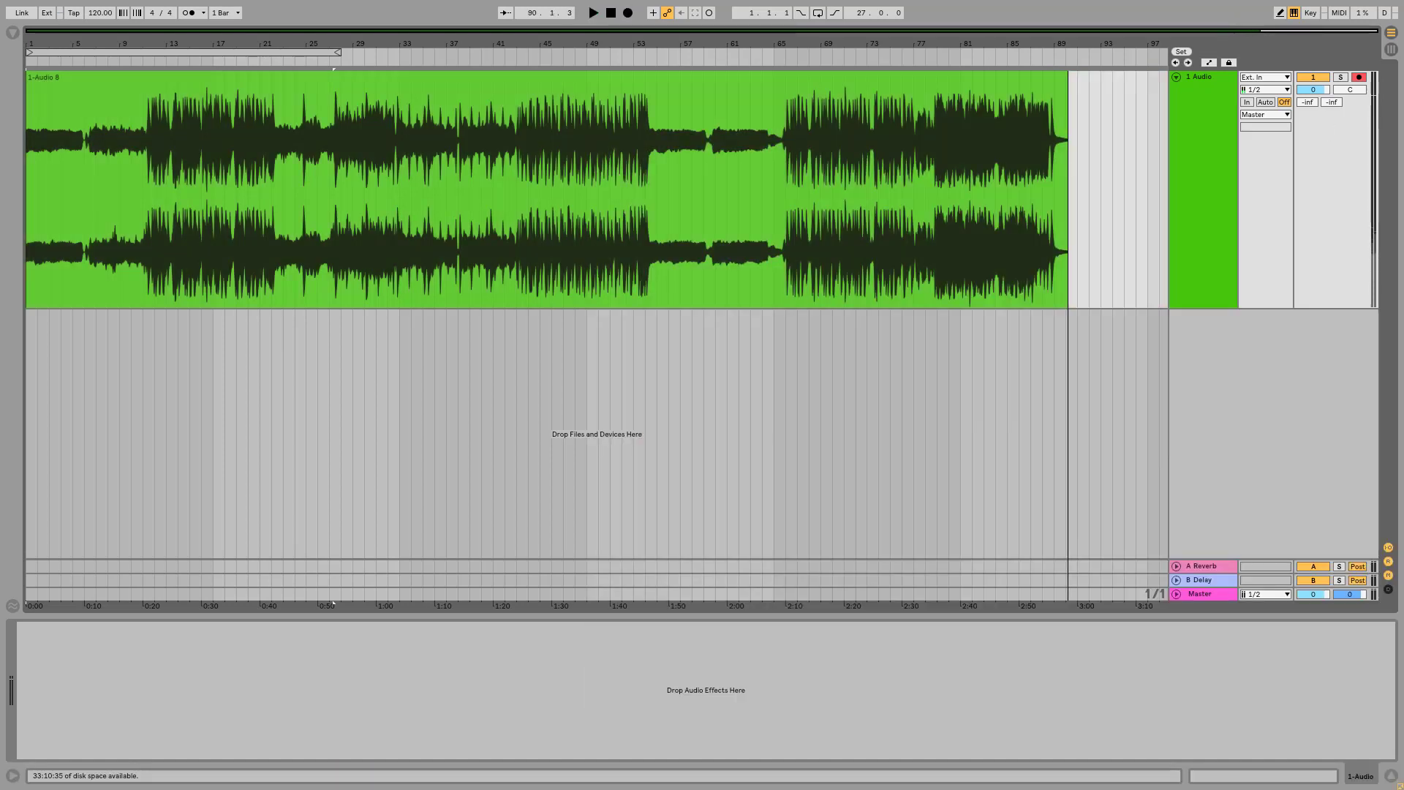
{"action": "key", "text": "alt+Tab"}
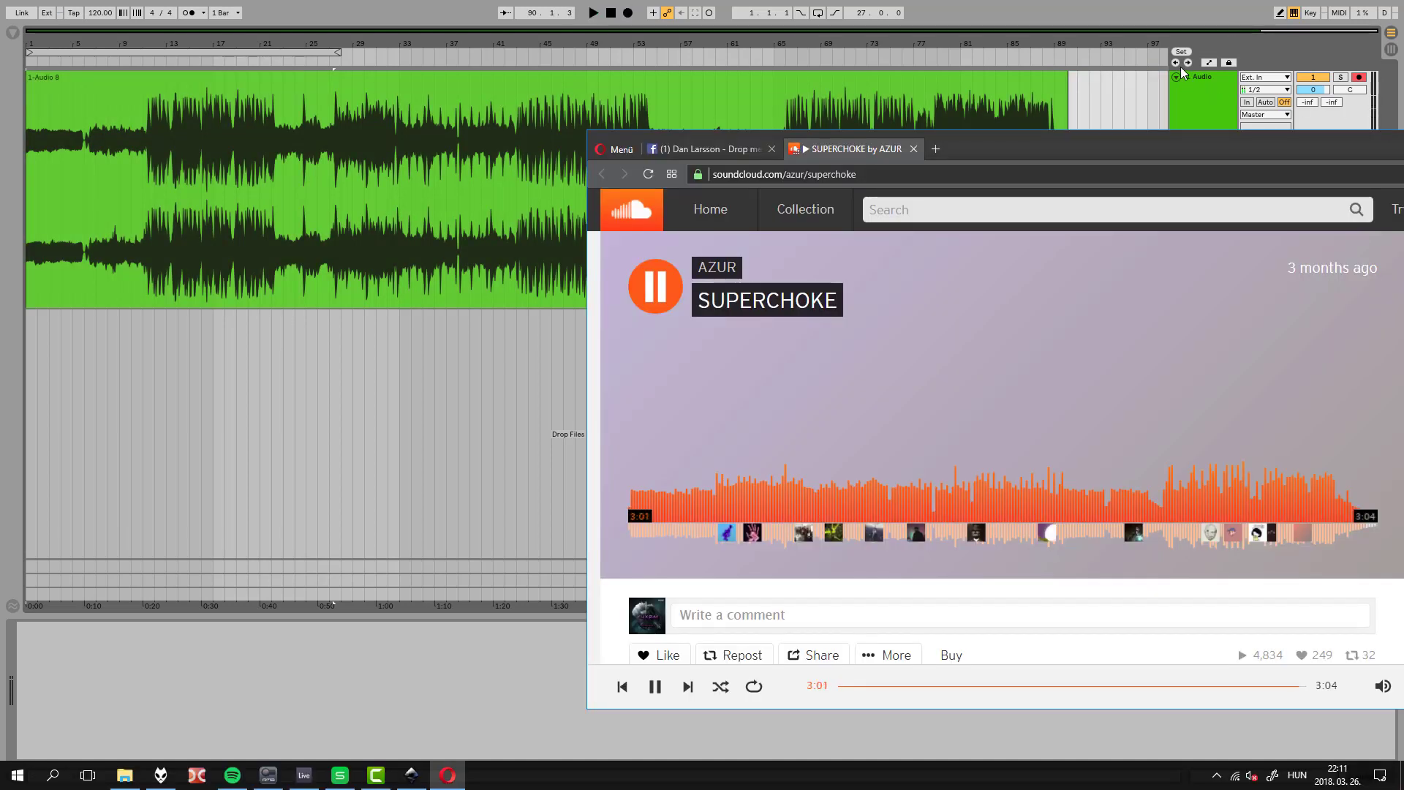
{"action": "left_click", "coordinate": [585, 47]}
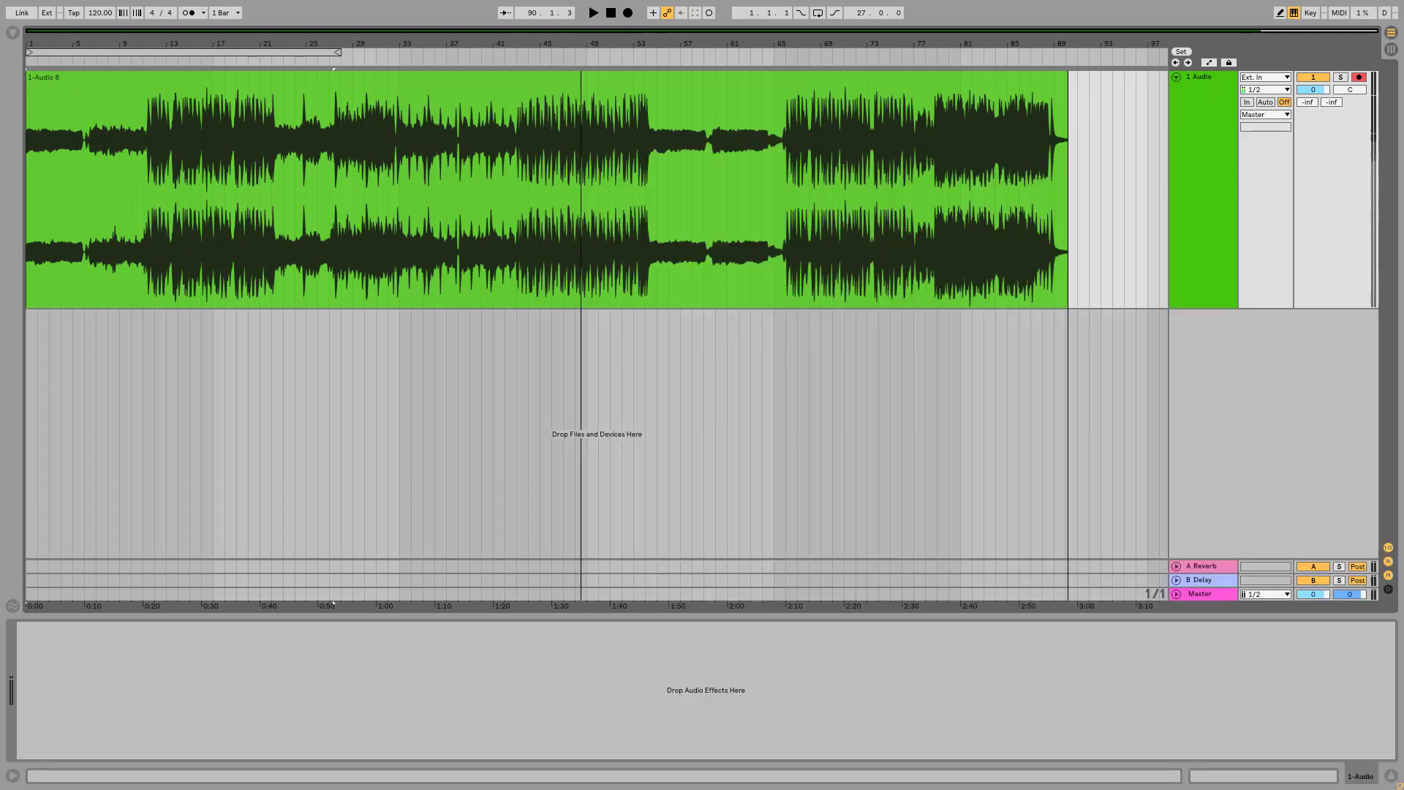
Place the insert marker at bar 43 of the recorded clip, and pause SoundCloud playback in the browser before returning to Ableton Live
{"action": "left_click", "coordinate": [339, 72]}
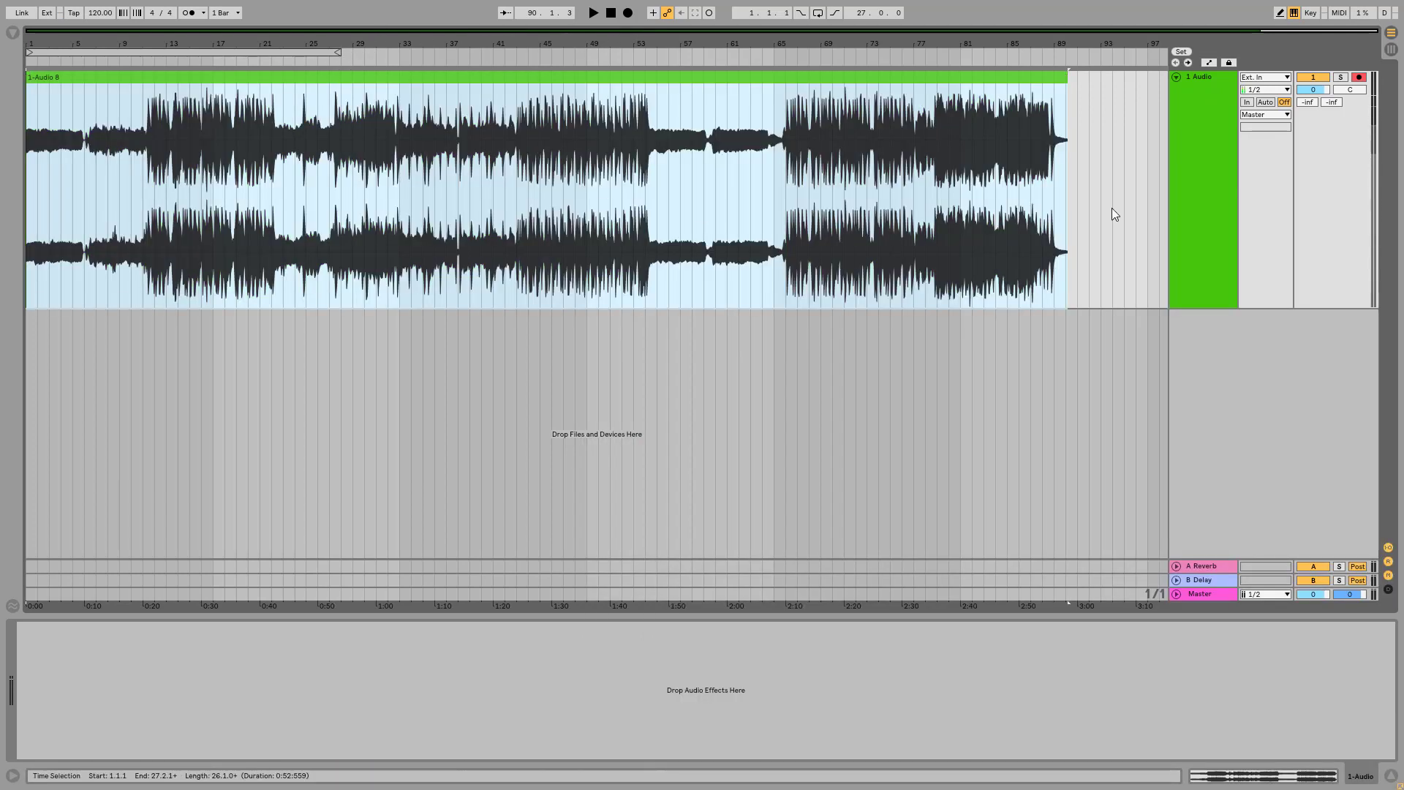
{"action": "left_click", "coordinate": [1019, 218]}
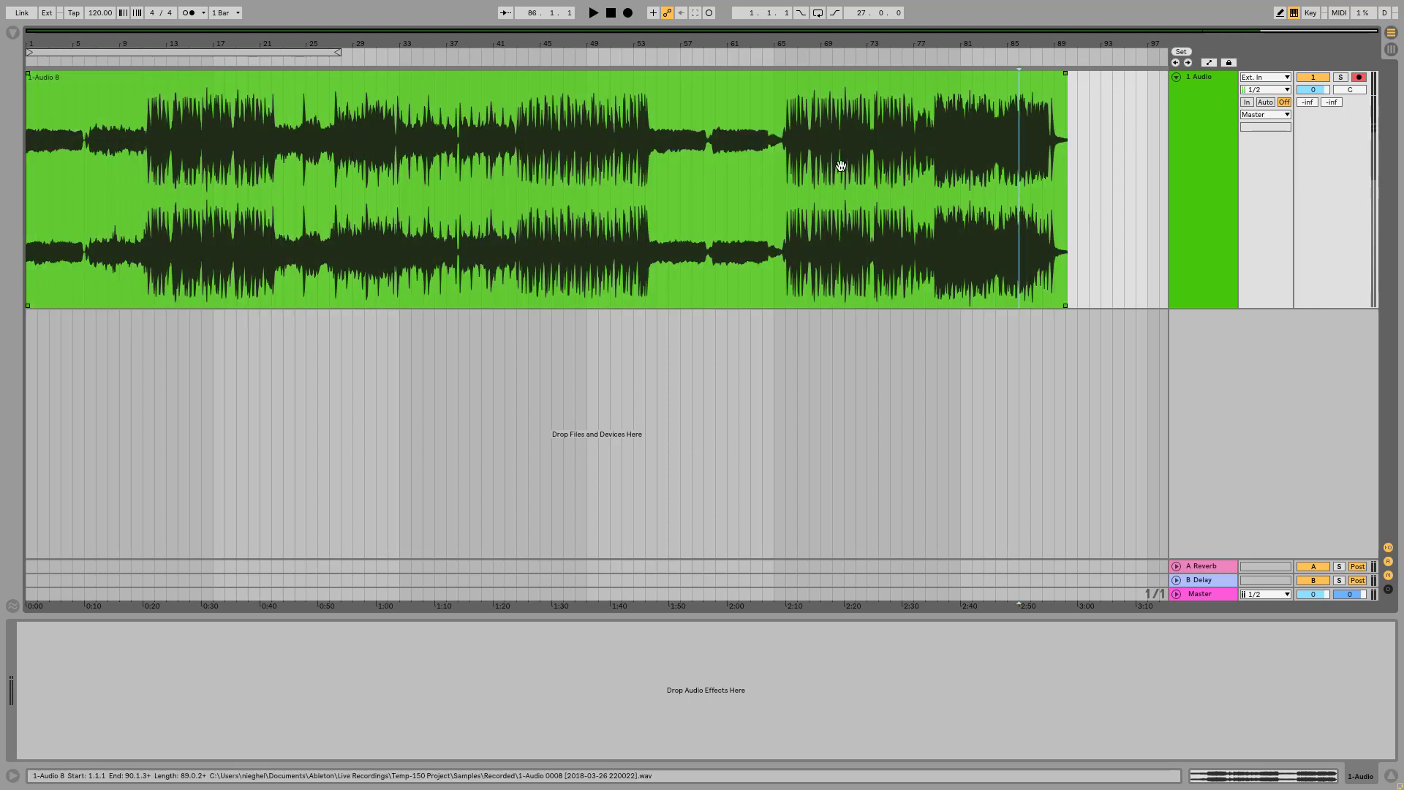
{"action": "left_click", "coordinate": [516, 194]}
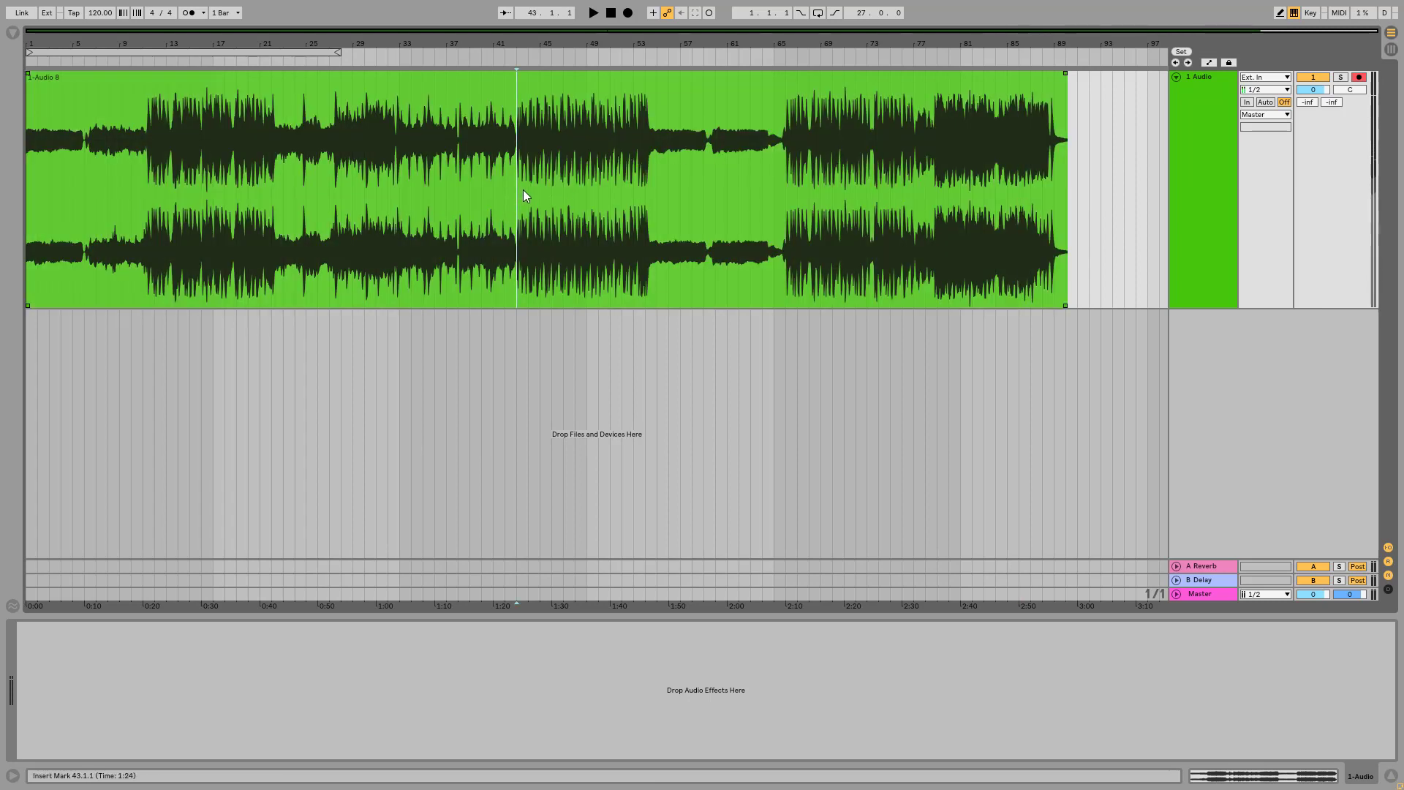
{"action": "key", "text": "alt+Tab"}
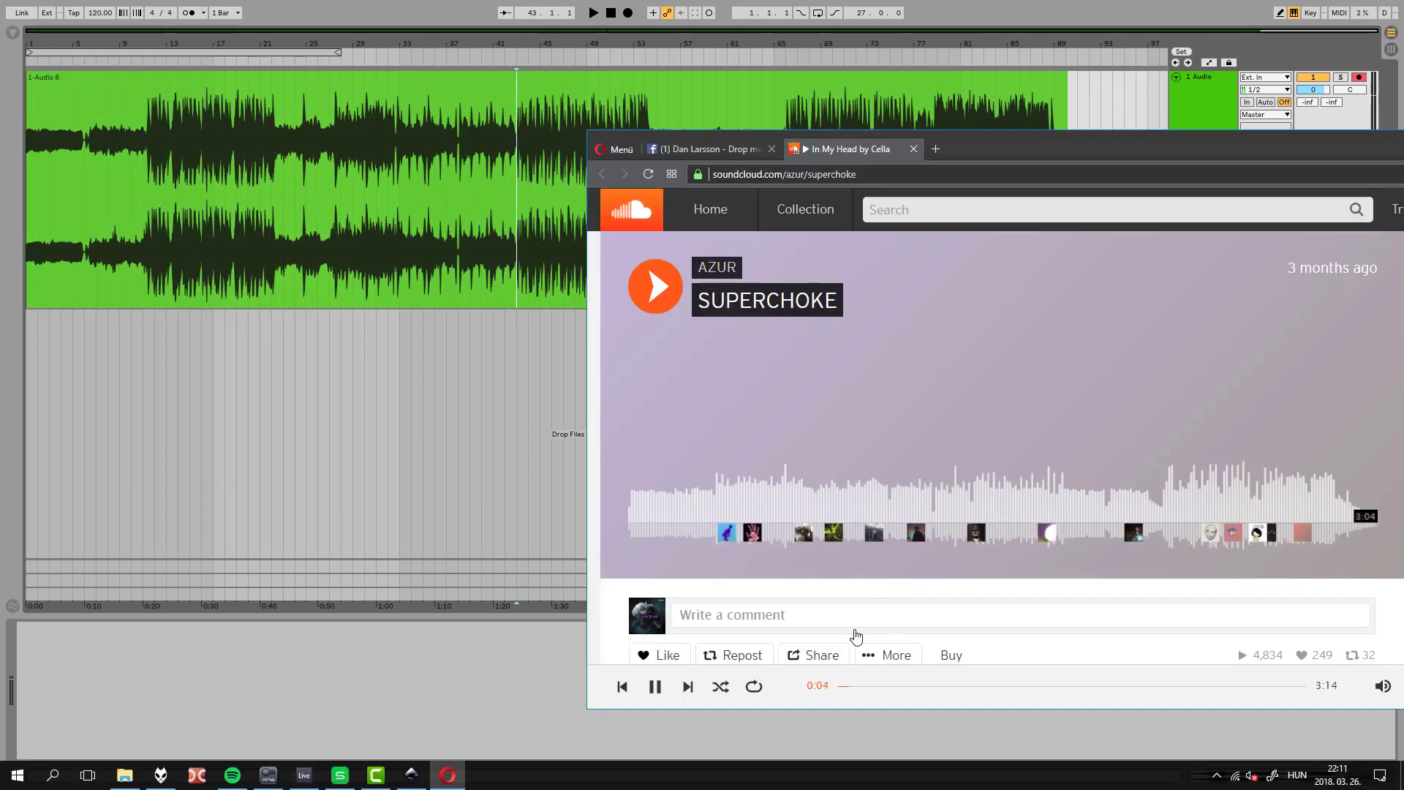
{"action": "left_click", "coordinate": [662, 694]}
{"action": "key", "text": "alt+Tab"}
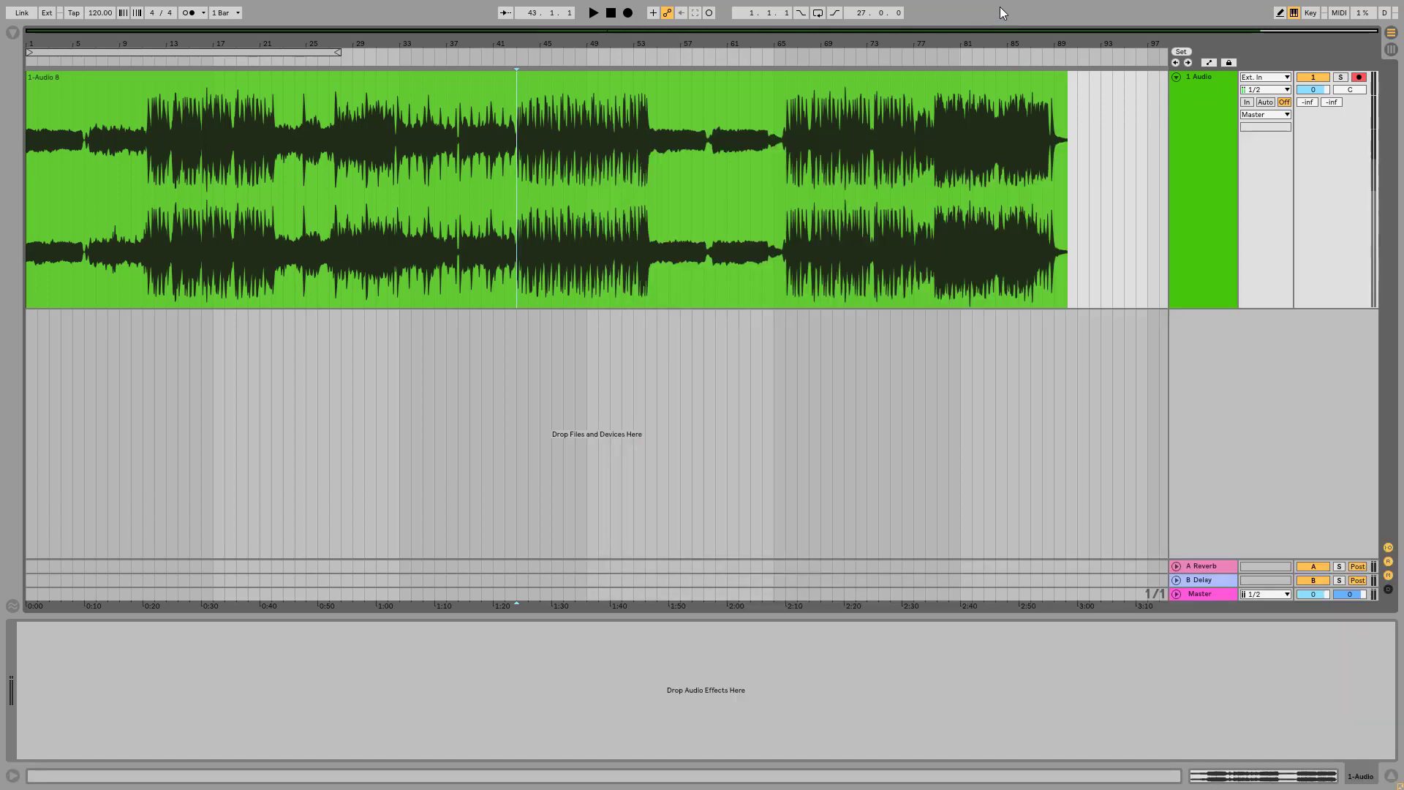
Play the recording from bar 43, select bar 48 up to 49 while listening, and stop playback
{"action": "key", "text": "space"}
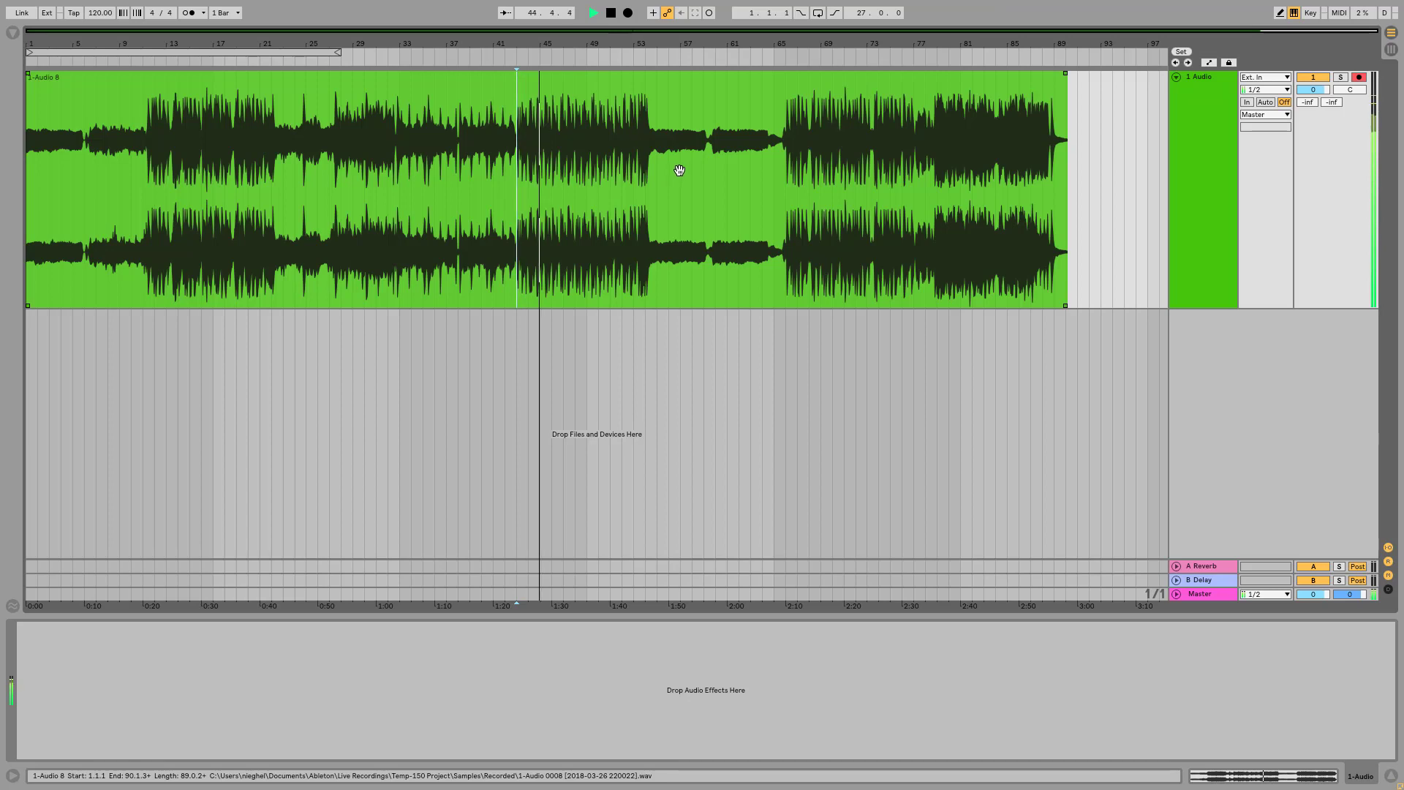
{"action": "left_click_drag", "start_coordinate": [547, 46], "coordinate": [547, 66]}
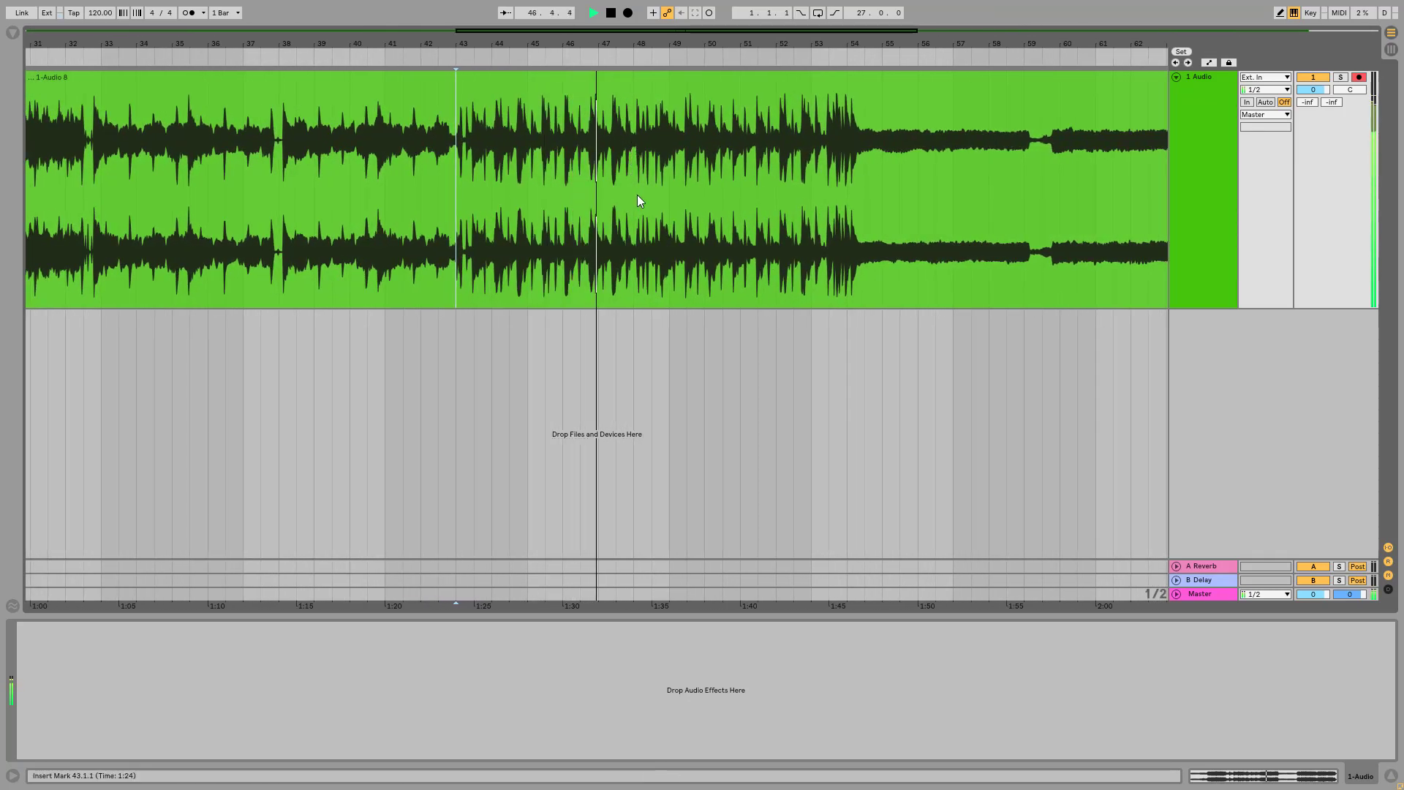
{"action": "left_click_drag", "start_coordinate": [637, 194], "coordinate": [674, 199]}
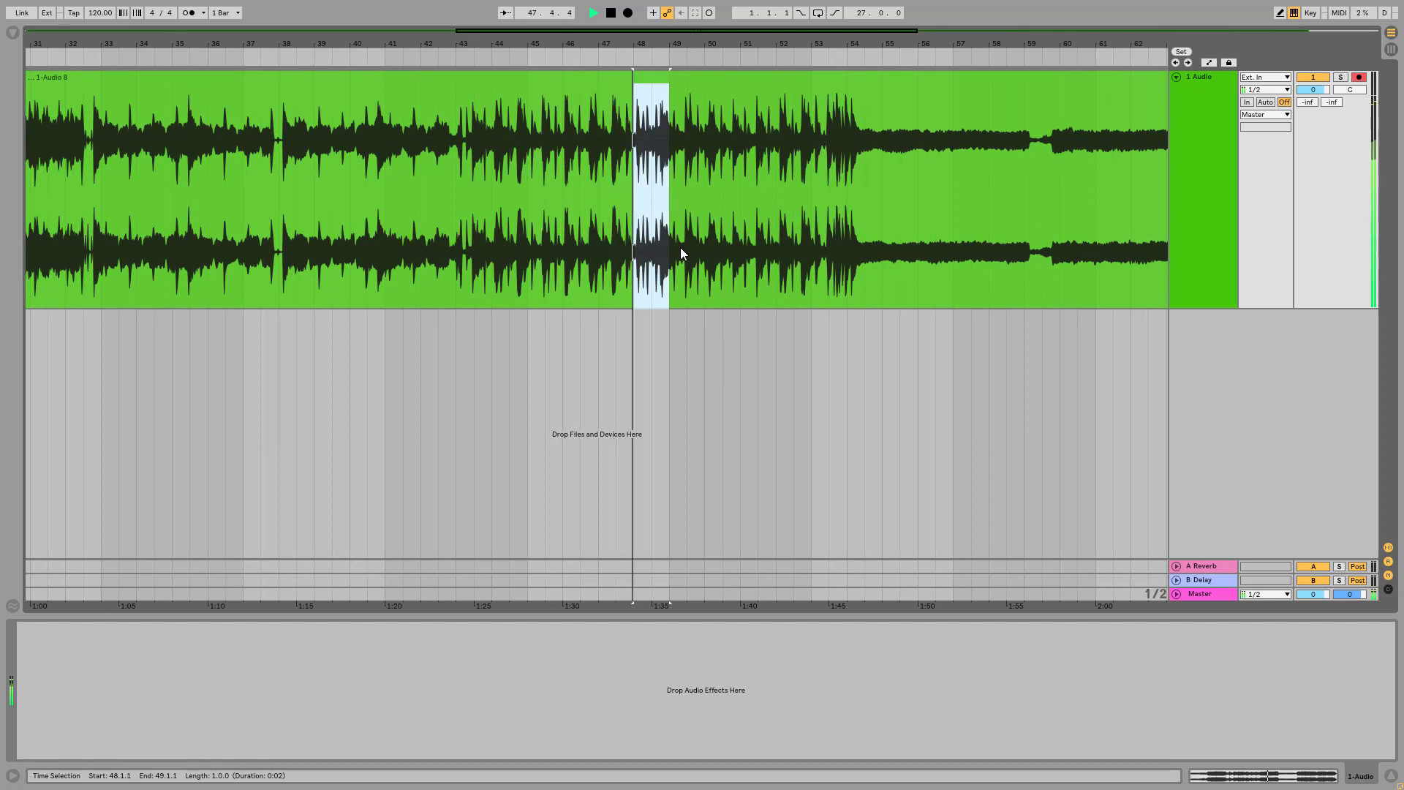
{"action": "key", "text": "space"}
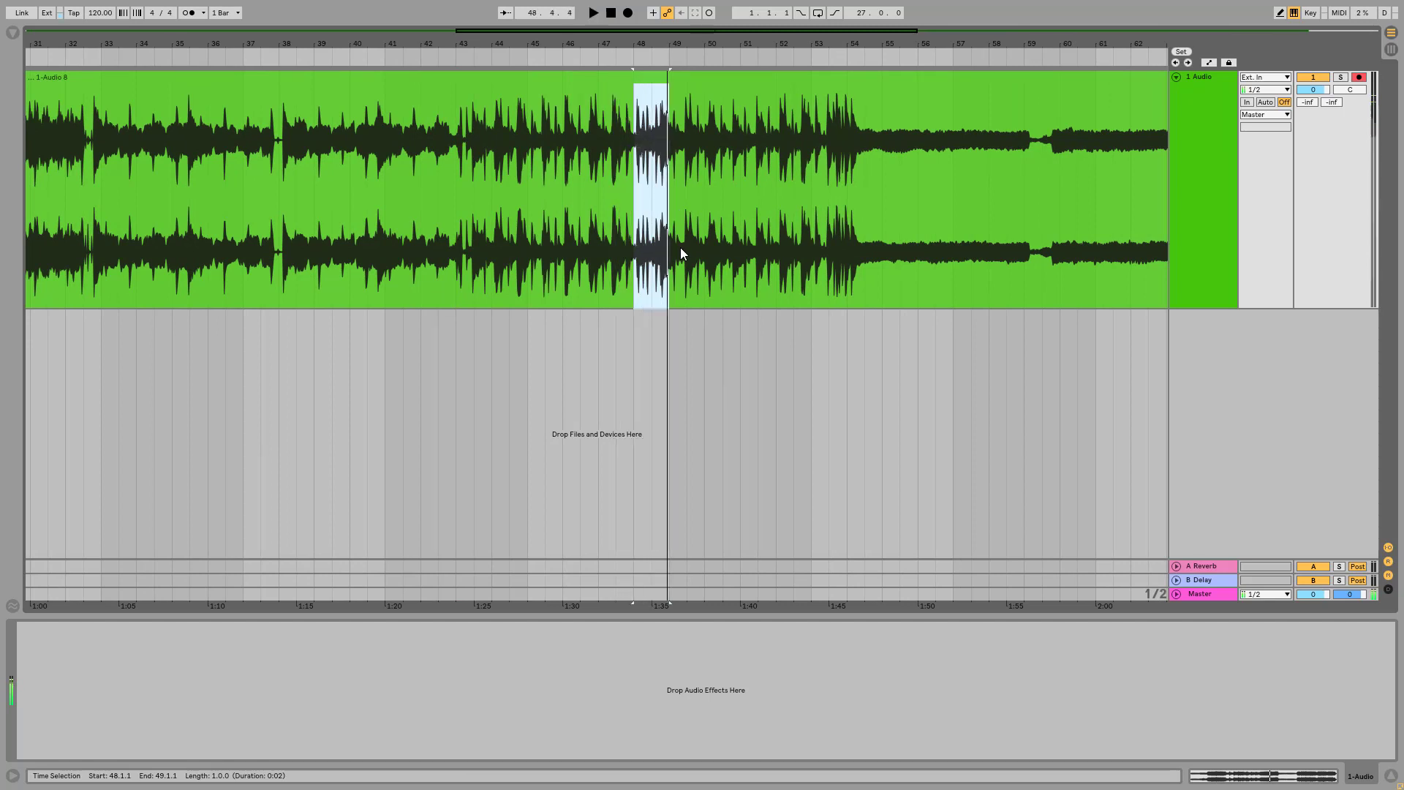
Inspect the waveform around bar 48 closely and listen to it from 47.4.1
{"action": "left_click_drag", "start_coordinate": [643, 46], "coordinate": [639, 208]}
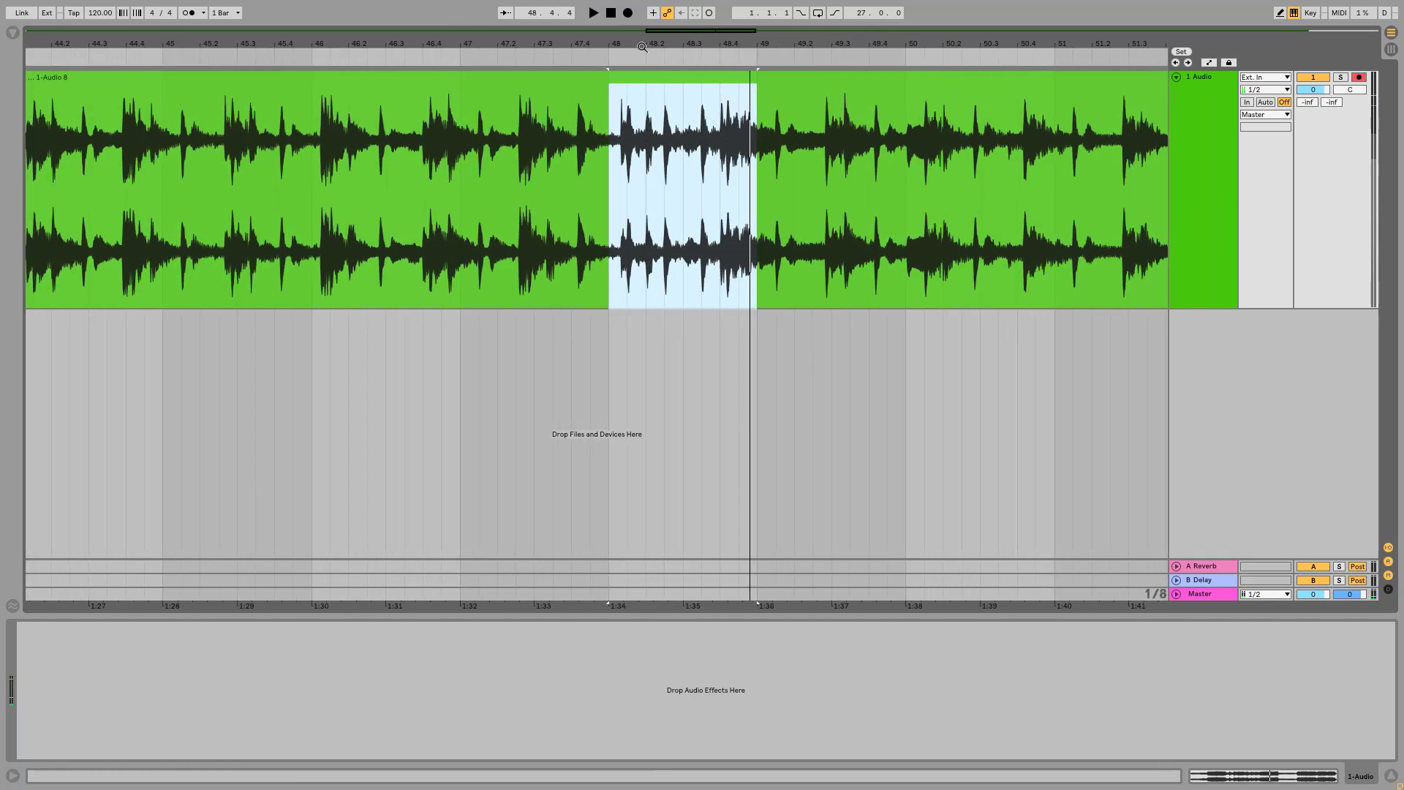
{"action": "left_click", "coordinate": [610, 201]}
{"action": "left_click", "coordinate": [570, 196]}
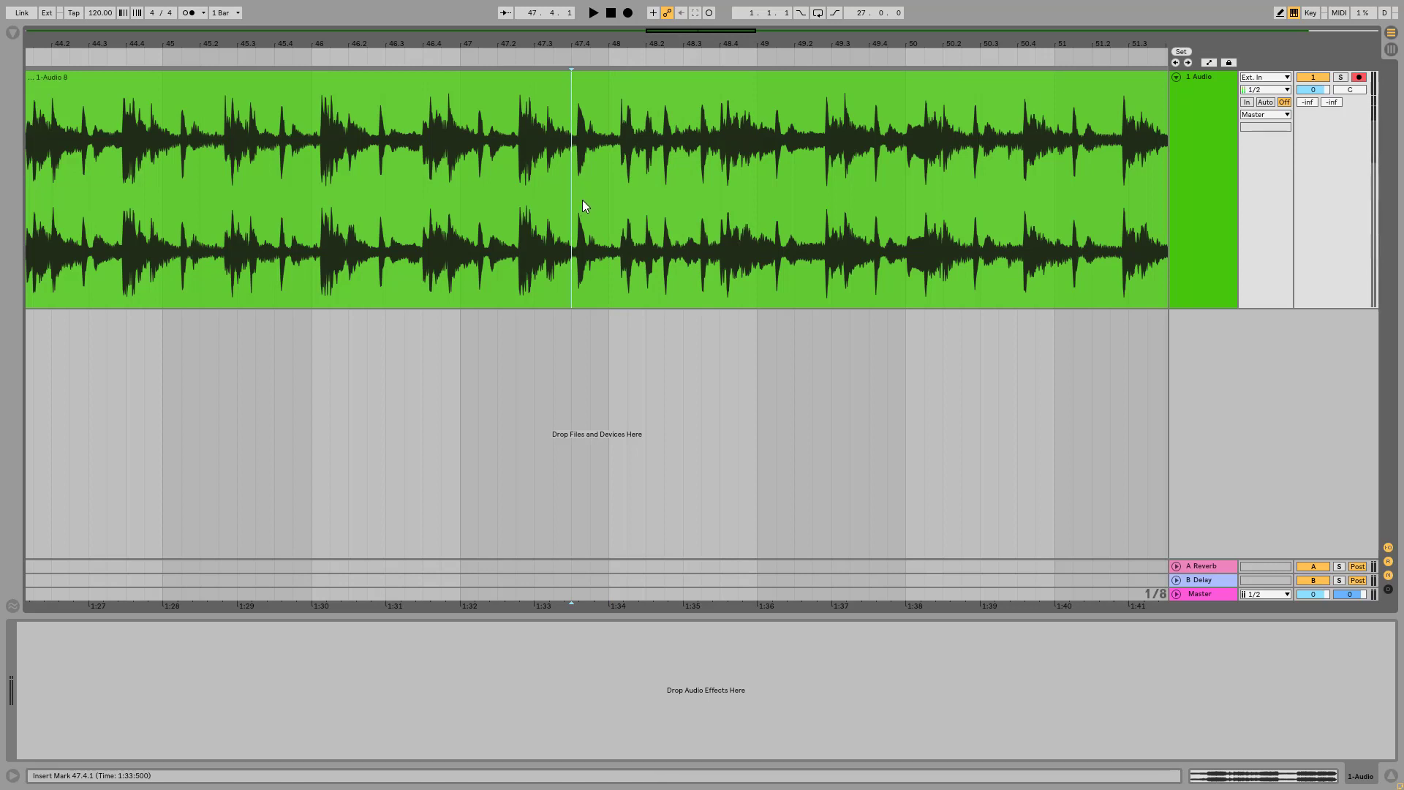
{"action": "key", "text": "space"}
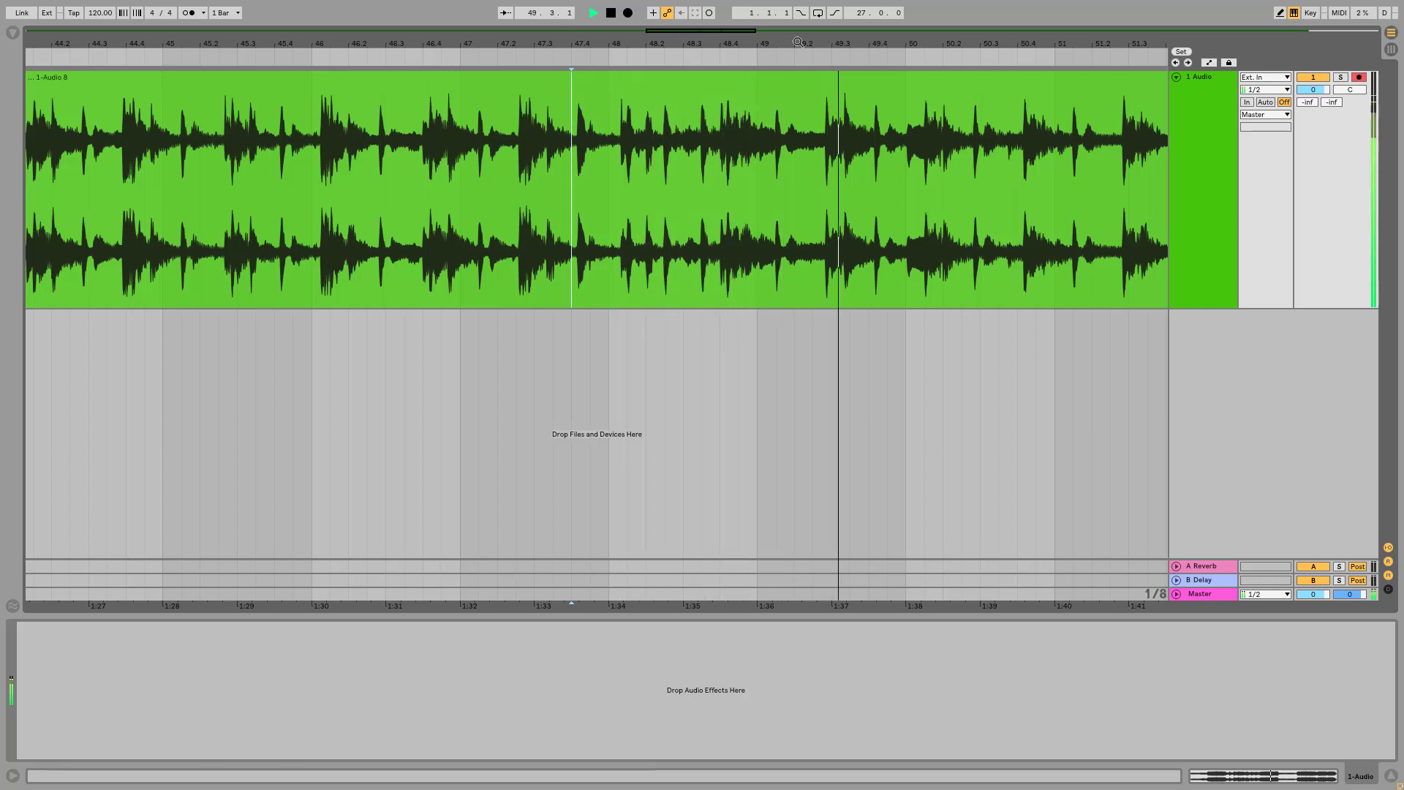
{"action": "left_click_drag", "start_coordinate": [797, 44], "coordinate": [613, 43]}
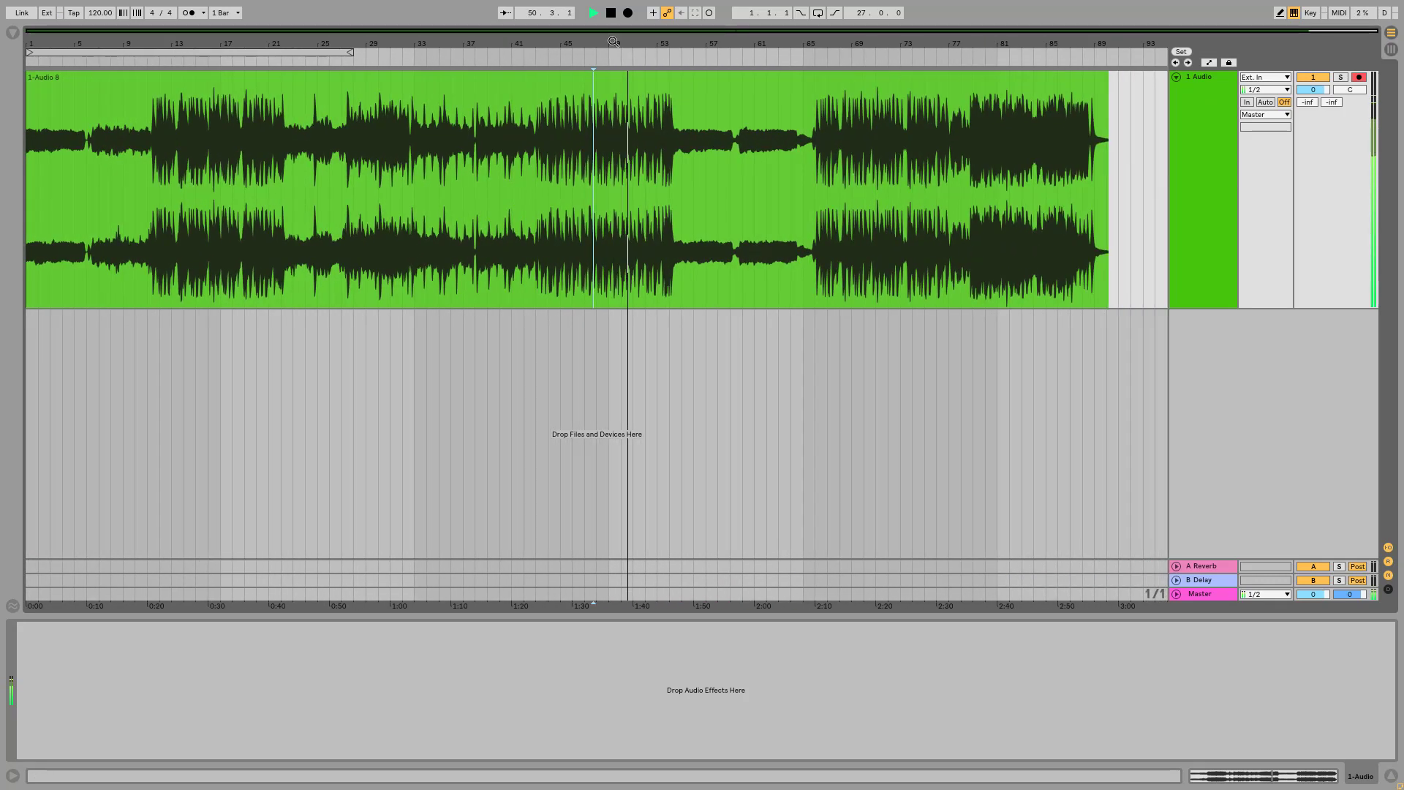
{"action": "key", "text": "space"}
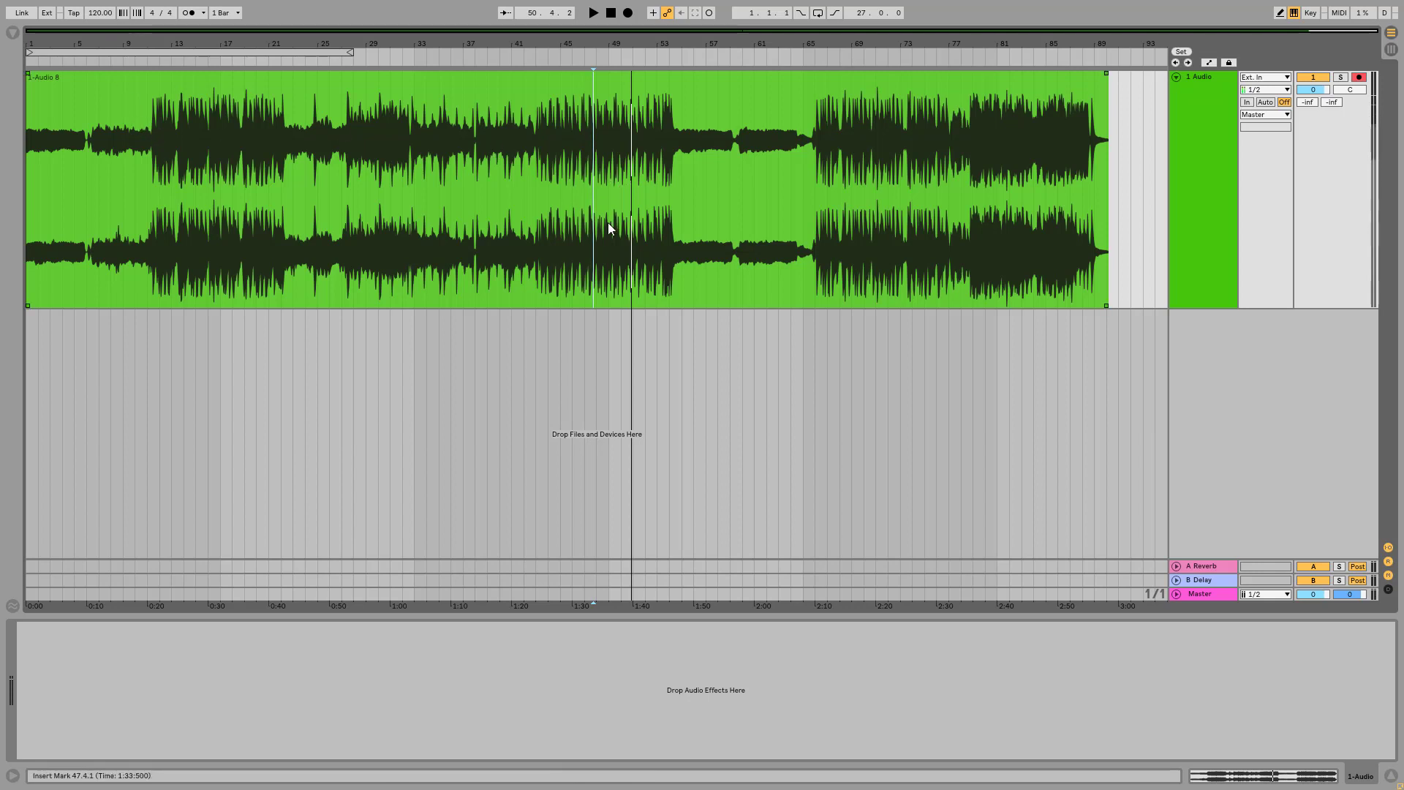
Mark the start of the louder section at bar 43, and select the quiet break from bar 55 to 59
{"action": "left_click", "coordinate": [577, 206]}
{"action": "left_click", "coordinate": [548, 209]}
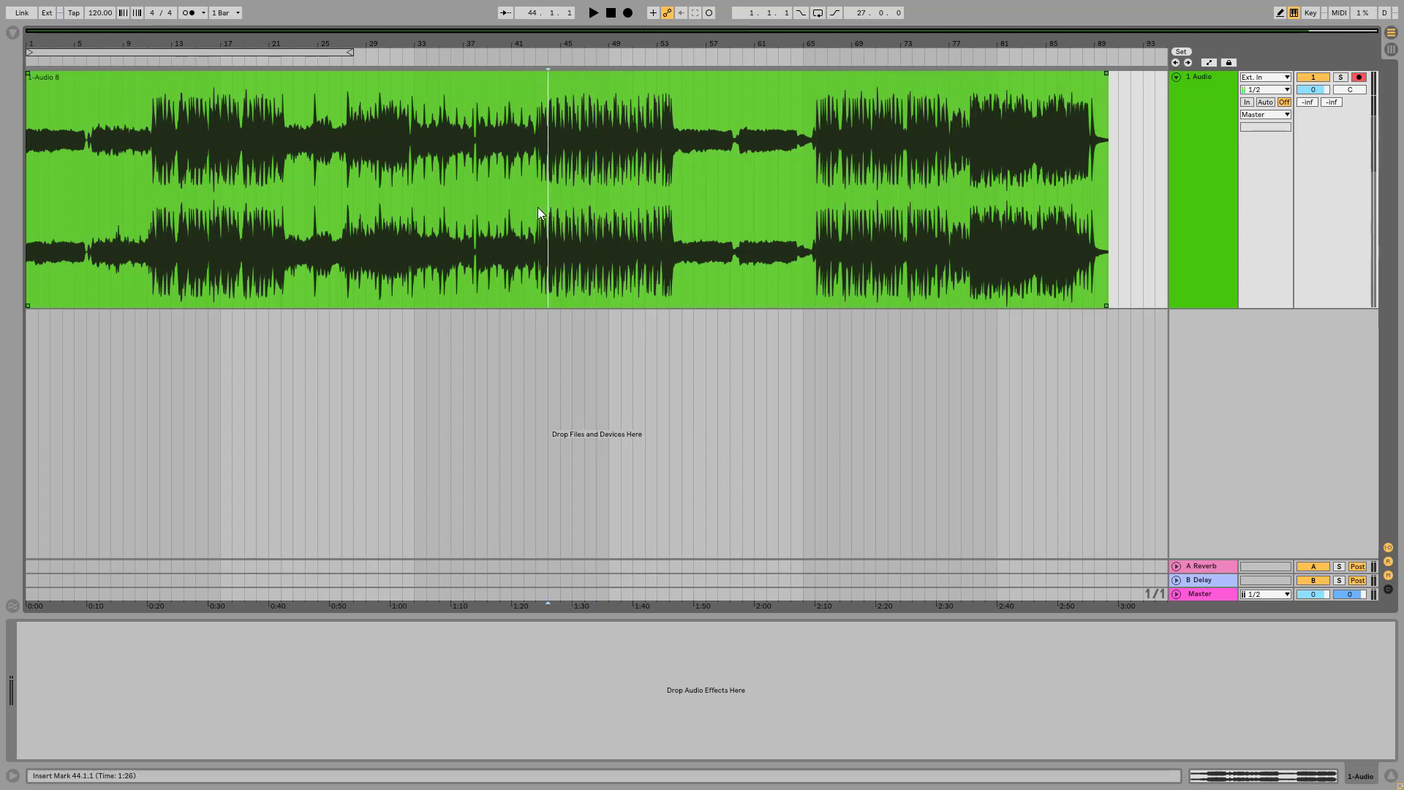
{"action": "left_click", "coordinate": [536, 208]}
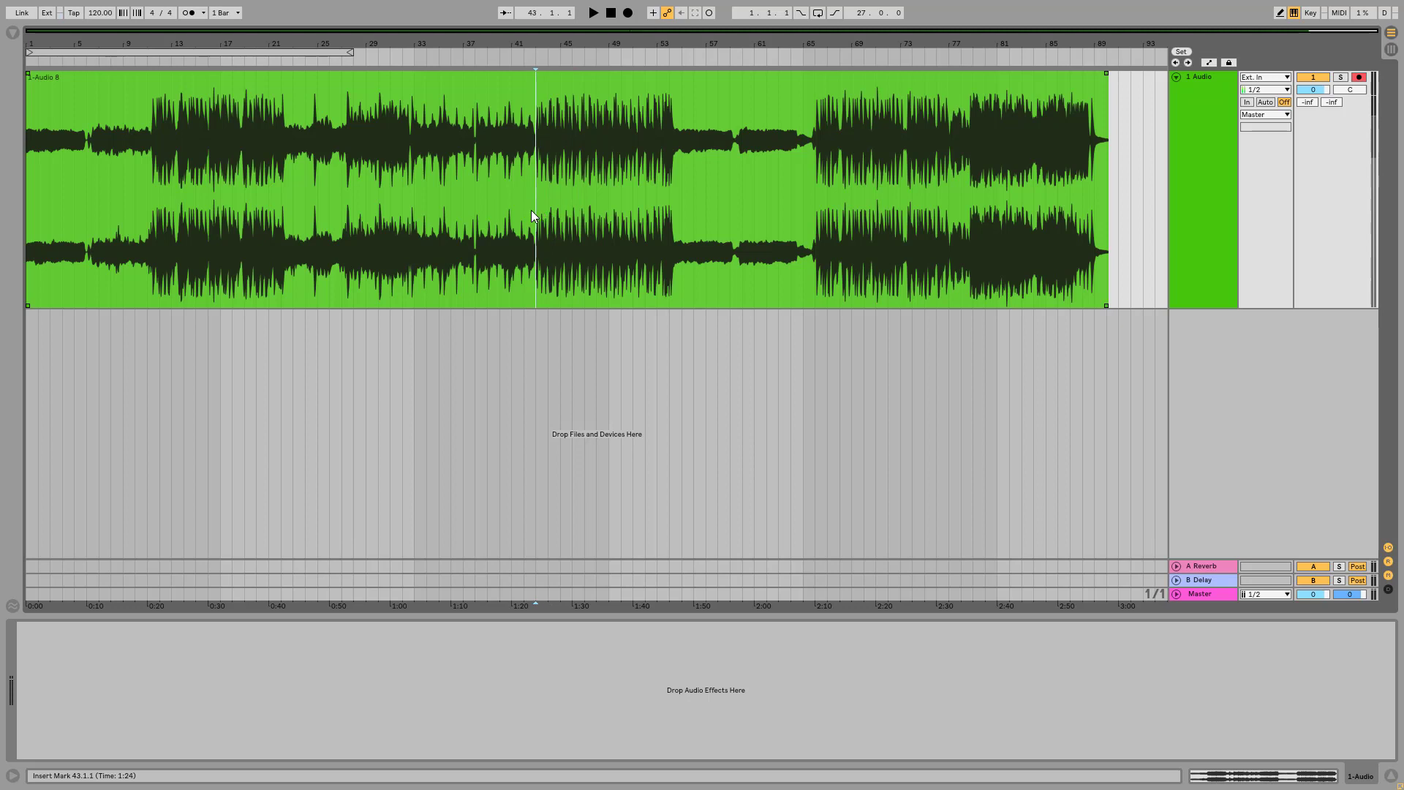
{"action": "left_click", "coordinate": [706, 211]}
{"action": "left_click_drag", "start_coordinate": [731, 208], "coordinate": [683, 210]}
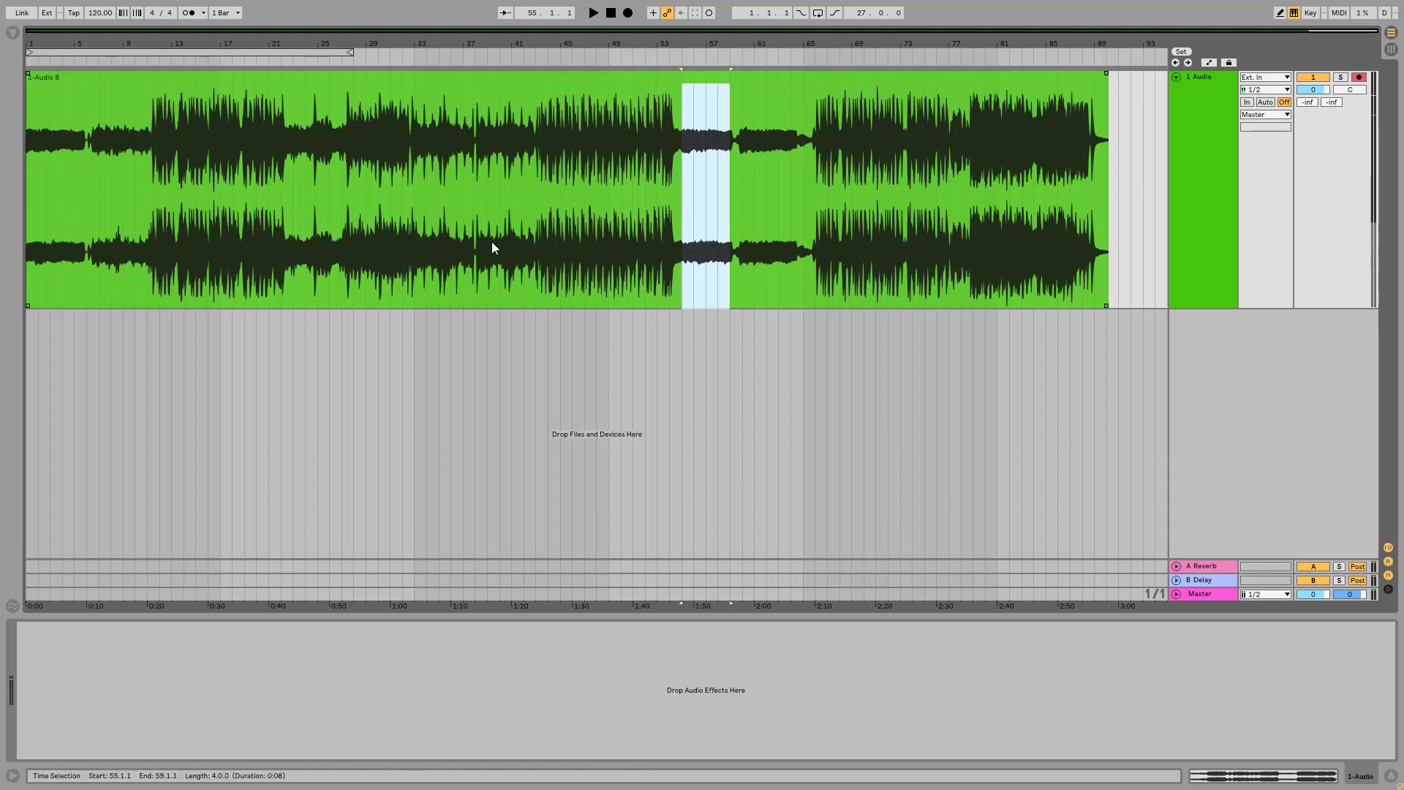
Listen to short excerpts of the intro from bar 10 and from bar 3
{"action": "left_click", "coordinate": [132, 210]}
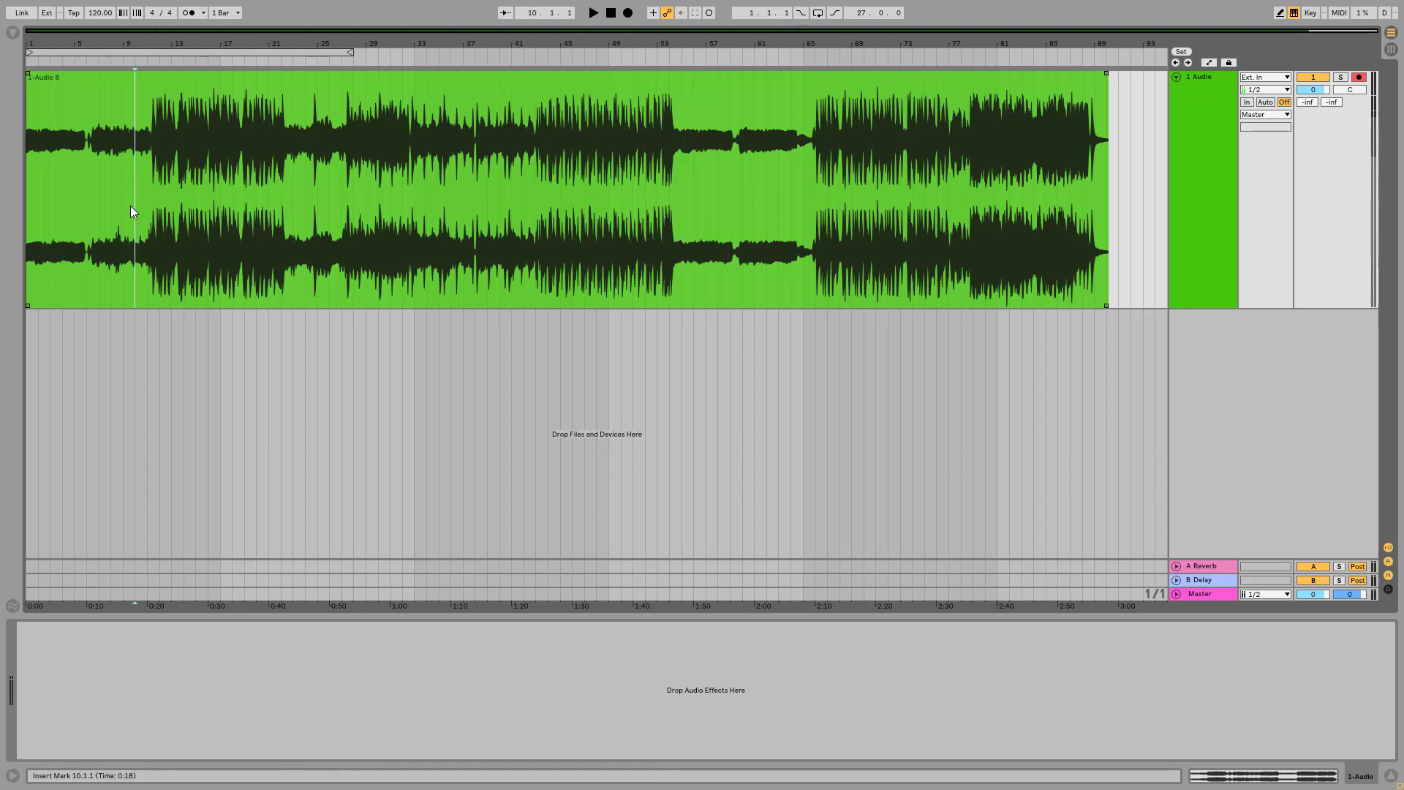
{"action": "key", "text": "space"}
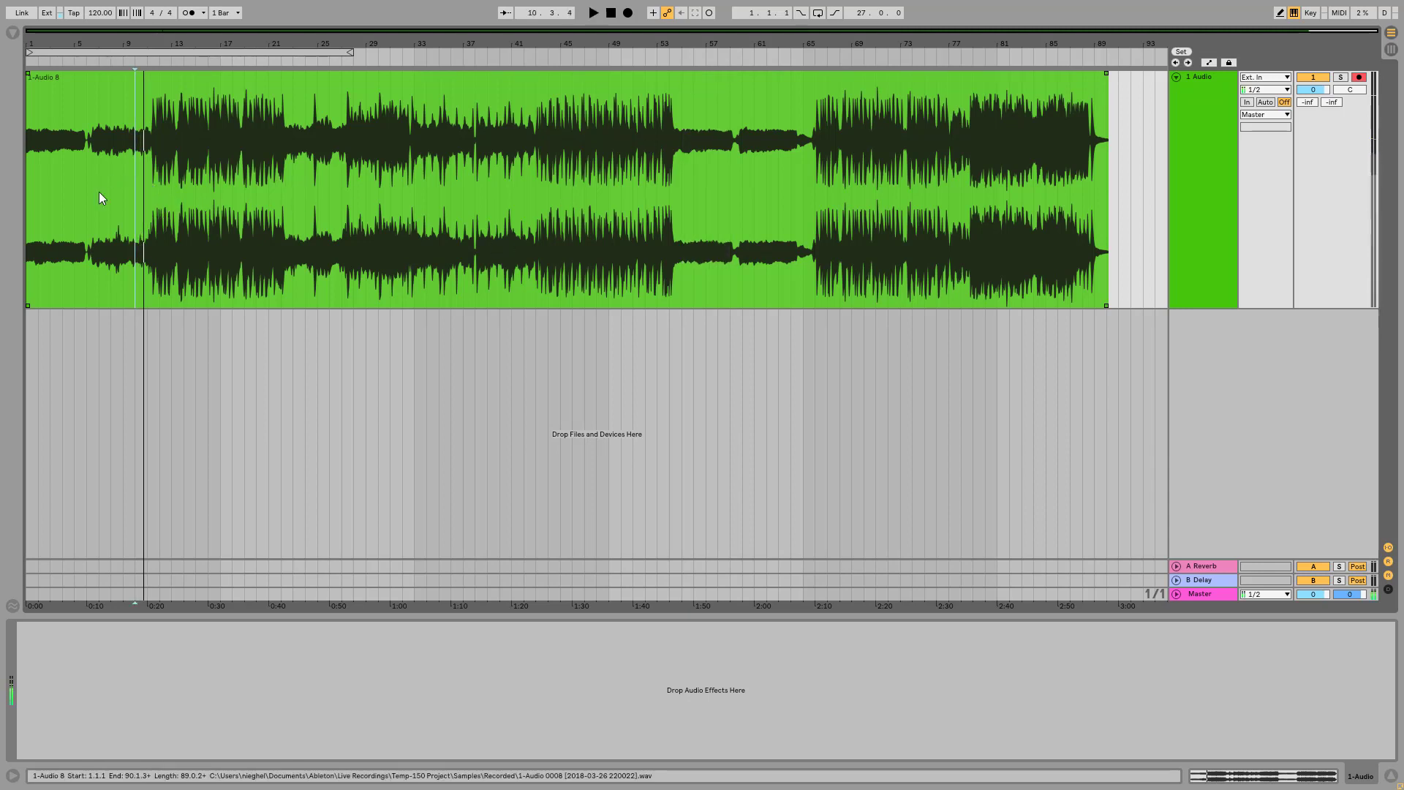
{"action": "key", "text": "space"}
{"action": "left_click", "coordinate": [48, 195]}
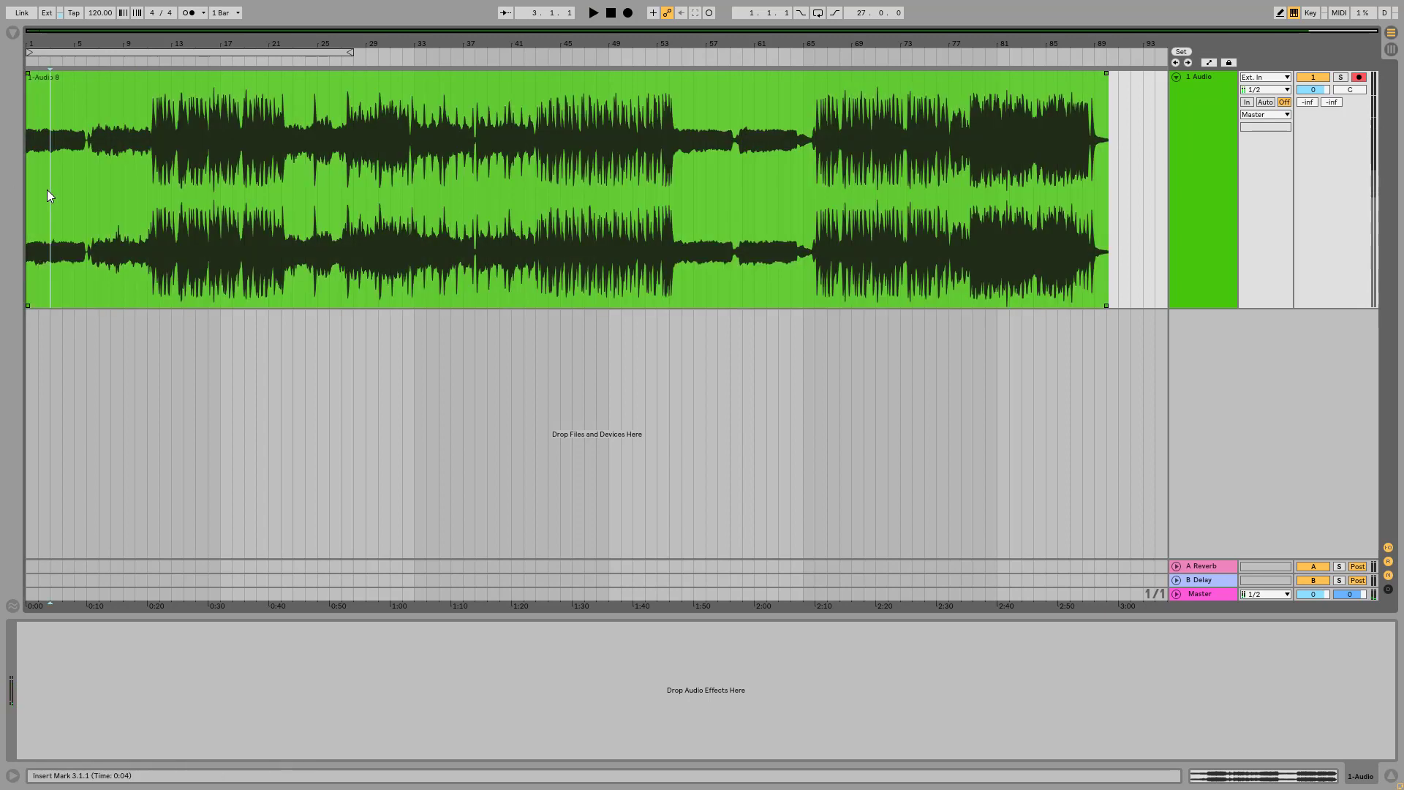
{"action": "key", "text": "space"}
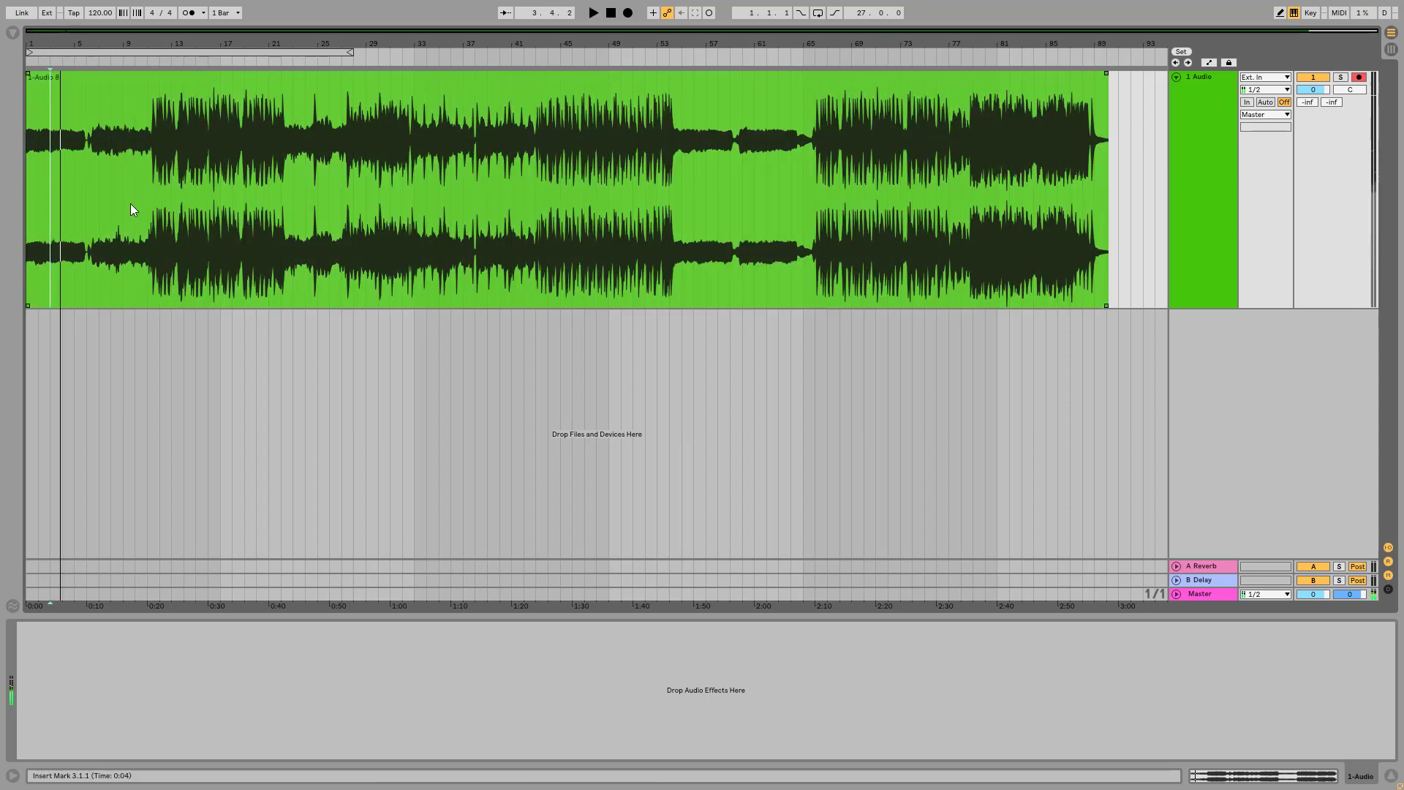
{"action": "key", "text": "space"}
Sample the middle sections of the recording in turn, including playback from bars 22, 33 and 39
{"action": "left_click", "coordinate": [281, 205]}
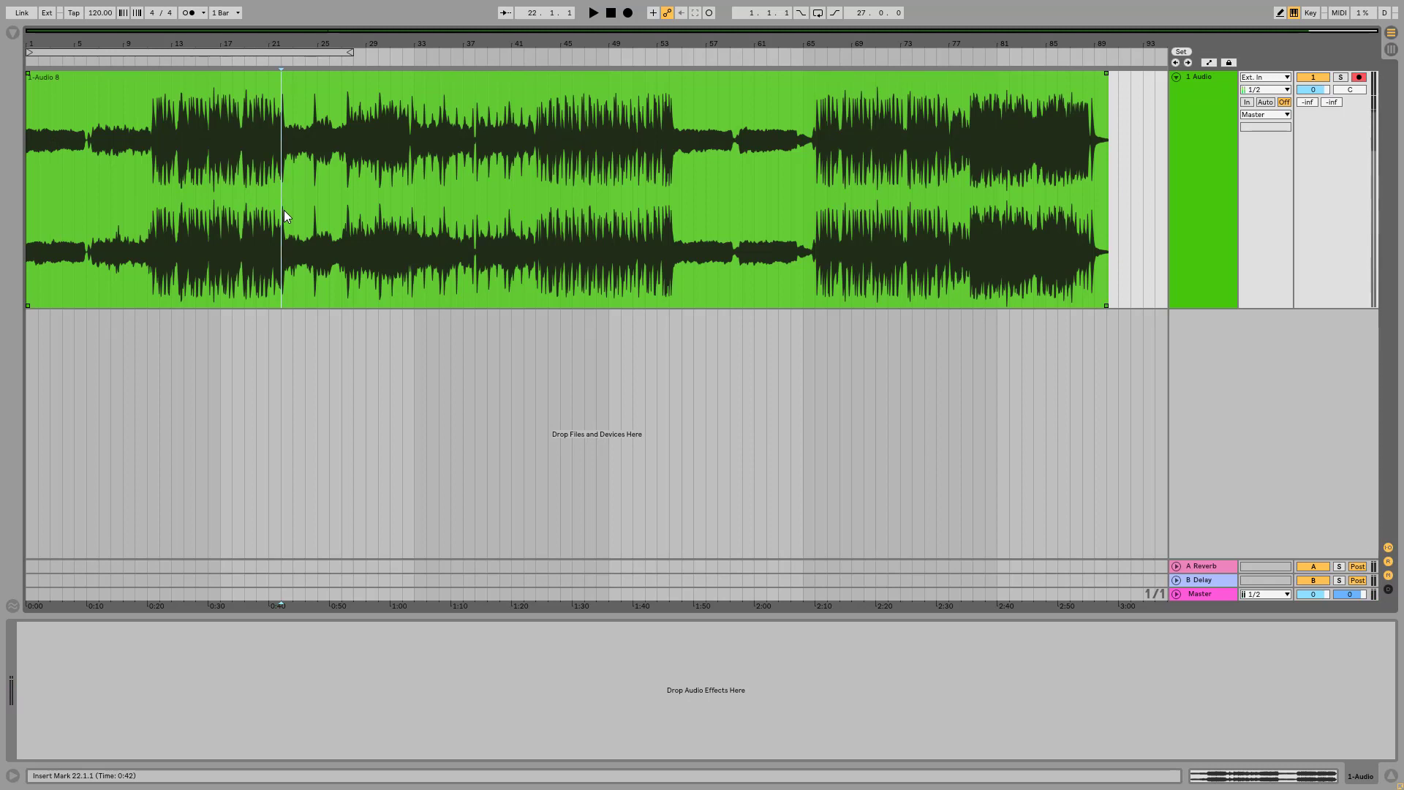
{"action": "key", "text": "space"}
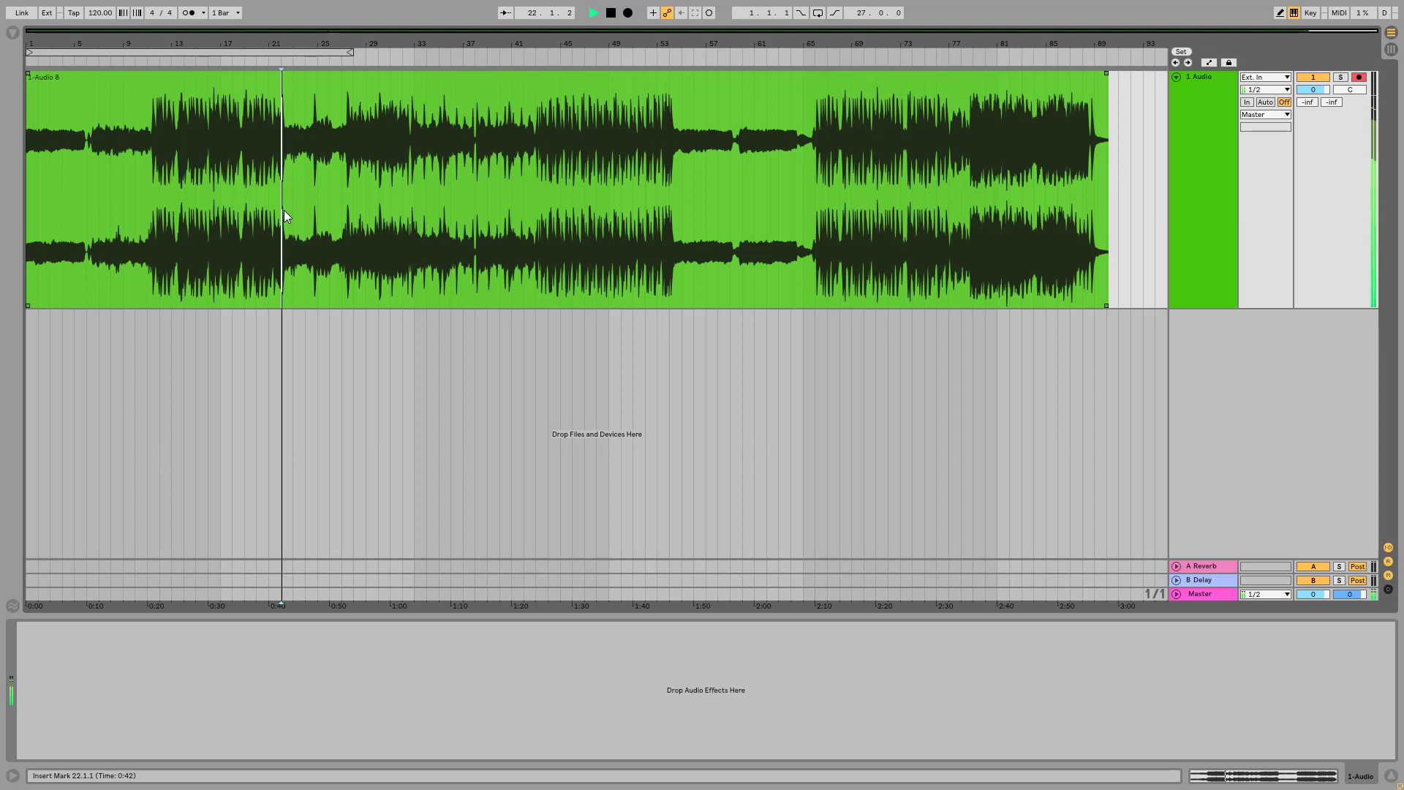
{"action": "left_click", "coordinate": [354, 212]}
{"action": "key", "text": "space"}
{"action": "left_click", "coordinate": [416, 204]}
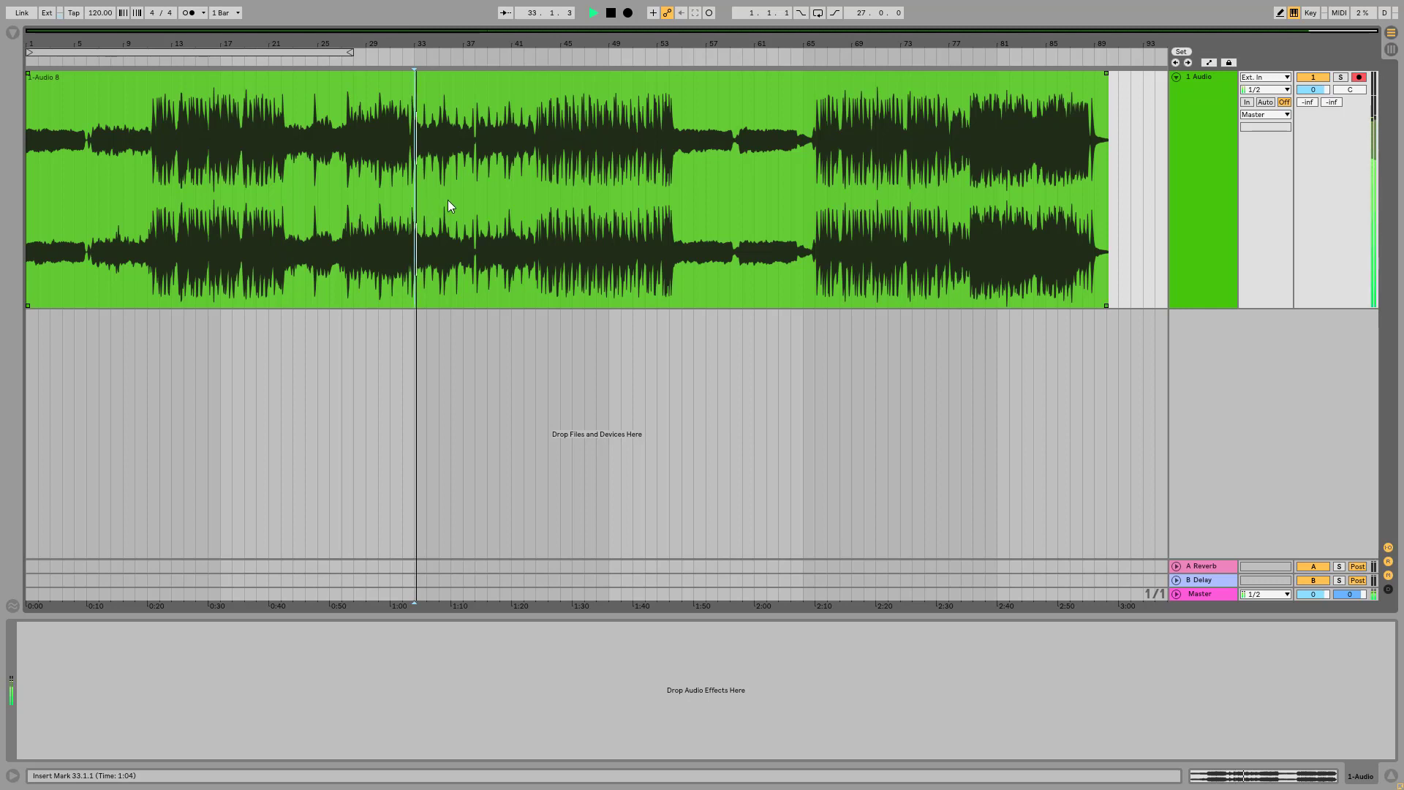
{"action": "left_click", "coordinate": [490, 199]}
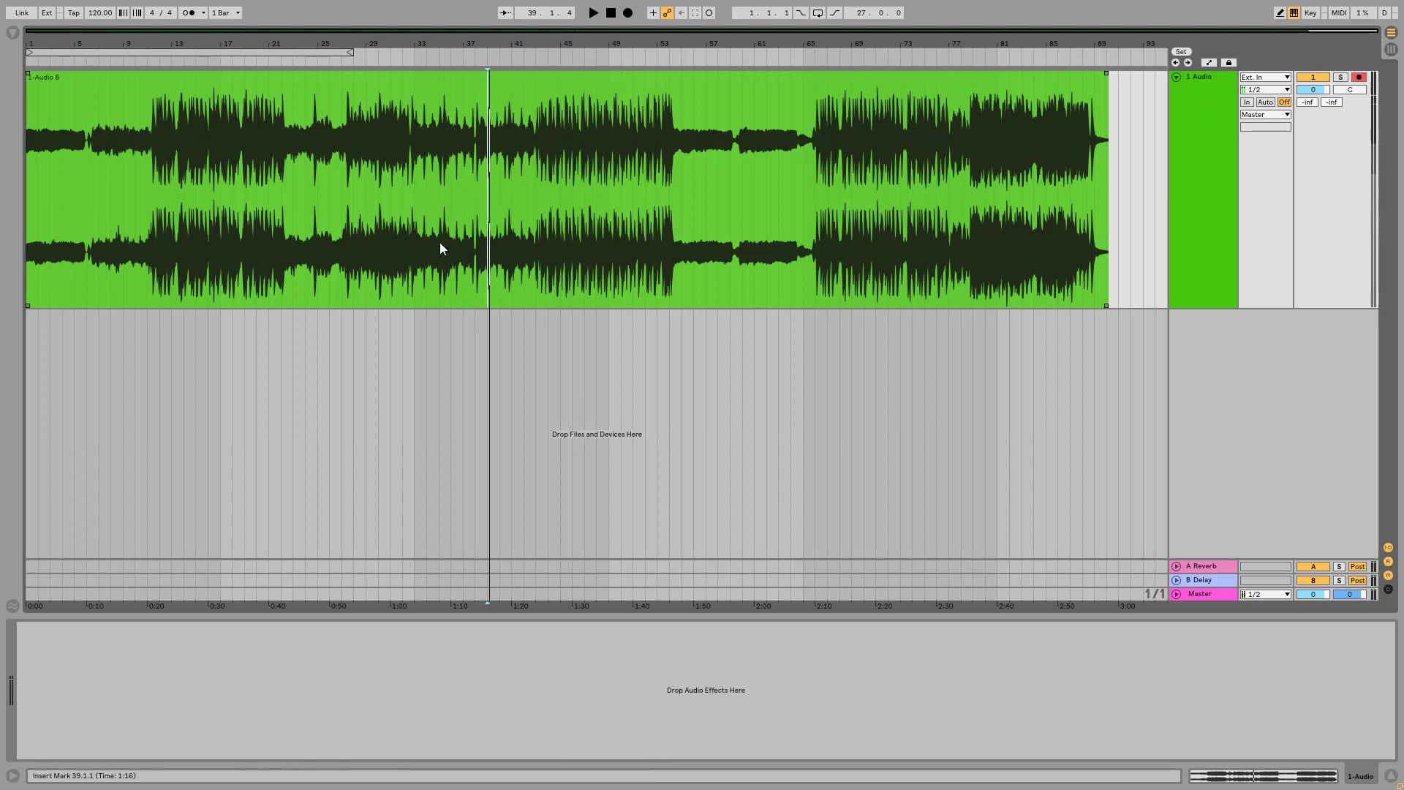
Select the section from bar 43 to 55 and play its opening briefly
{"action": "left_click_drag", "start_coordinate": [541, 192], "coordinate": [681, 187]}
{"action": "key", "text": "space"}
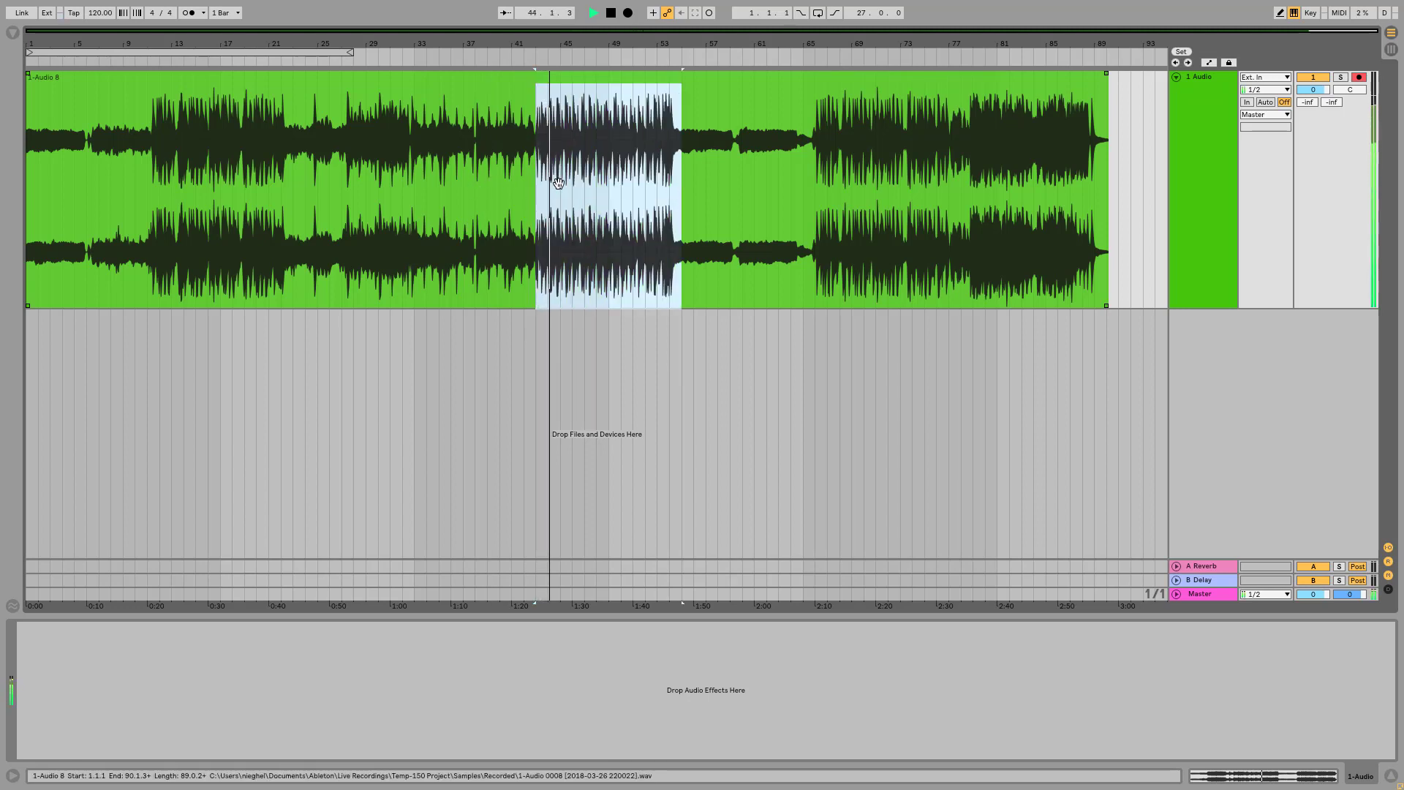
{"action": "key", "text": "space"}
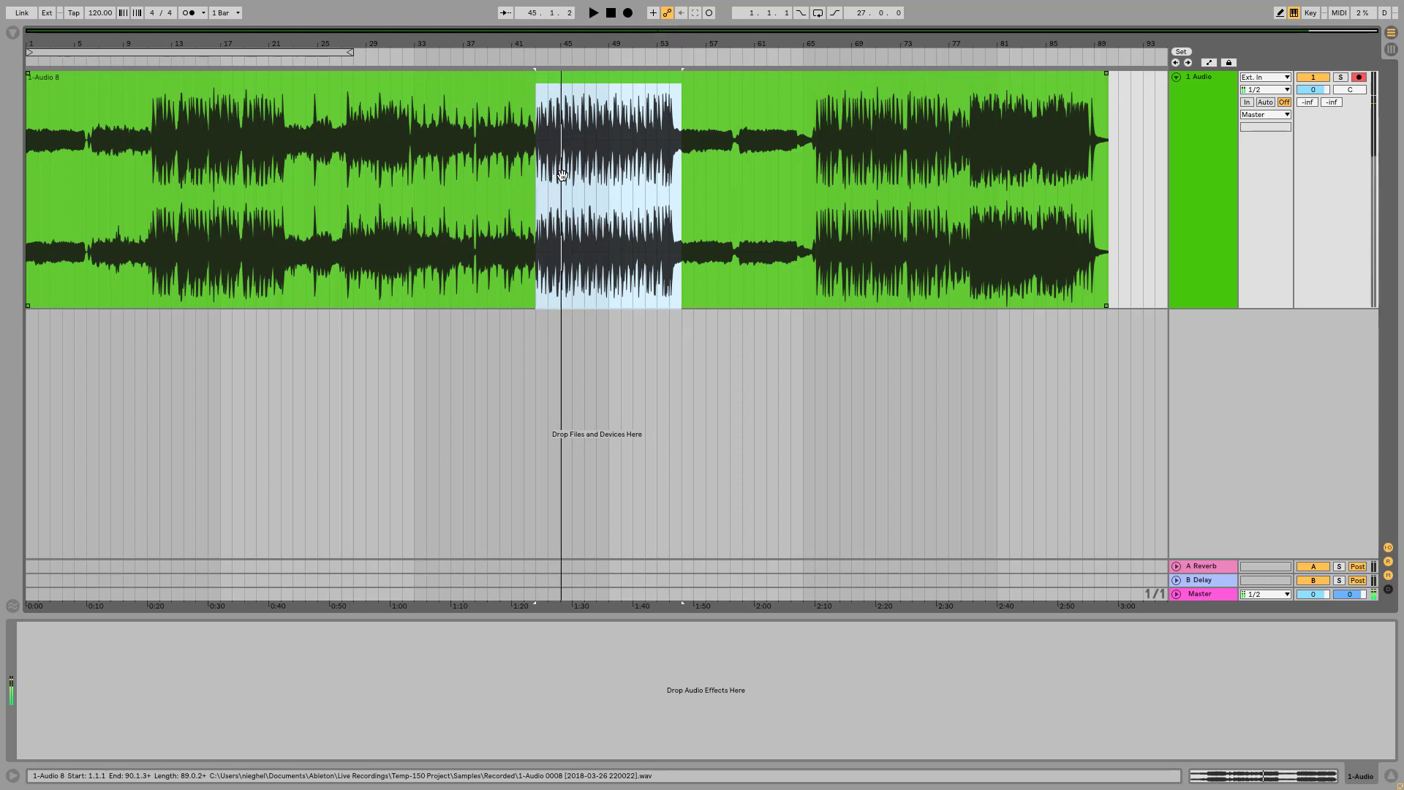
Compare the sections by selecting bars 33 to 43 and bars 43 to 54, and place the insert marker at bar 26
{"action": "left_click_drag", "start_coordinate": [526, 205], "coordinate": [411, 181]}
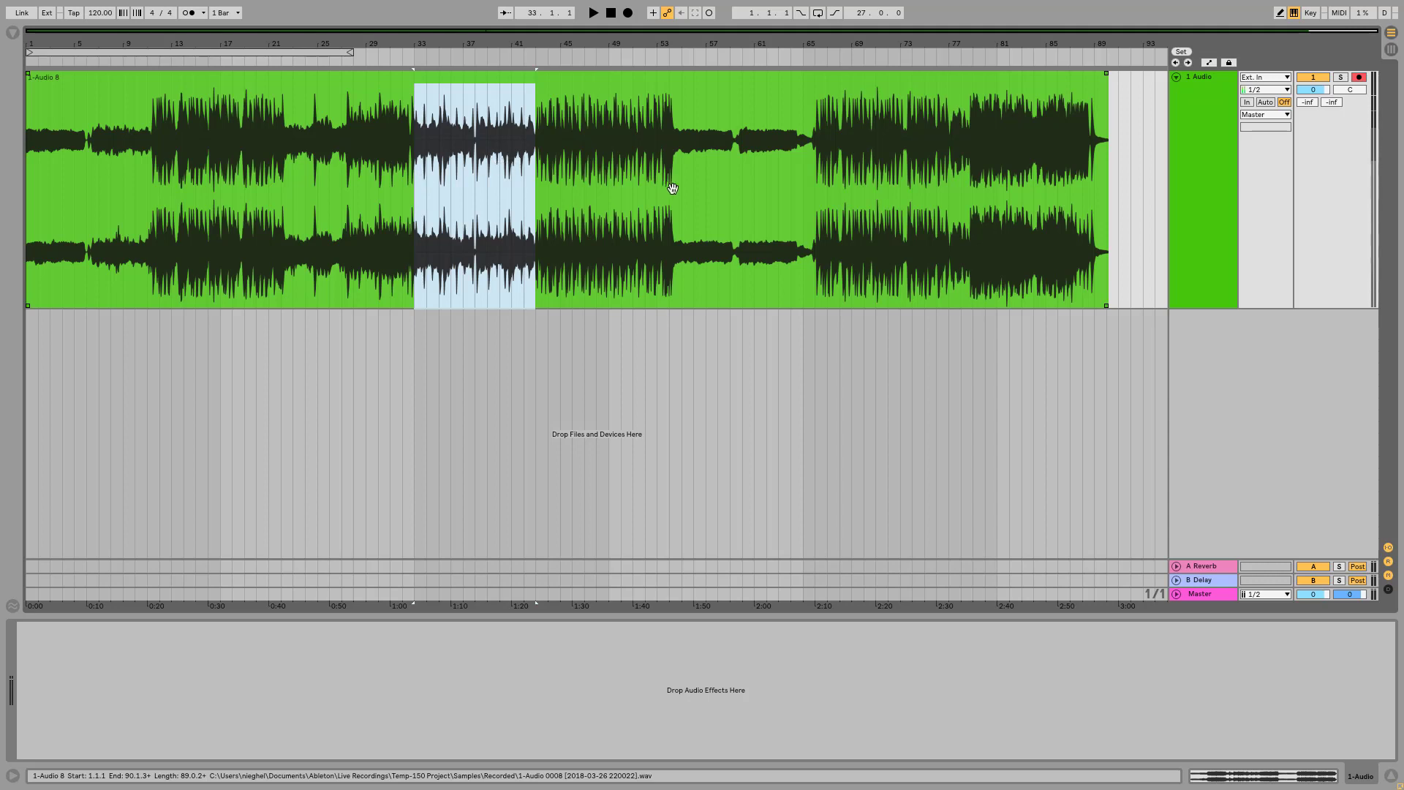
{"action": "left_click_drag", "start_coordinate": [668, 182], "coordinate": [535, 181]}
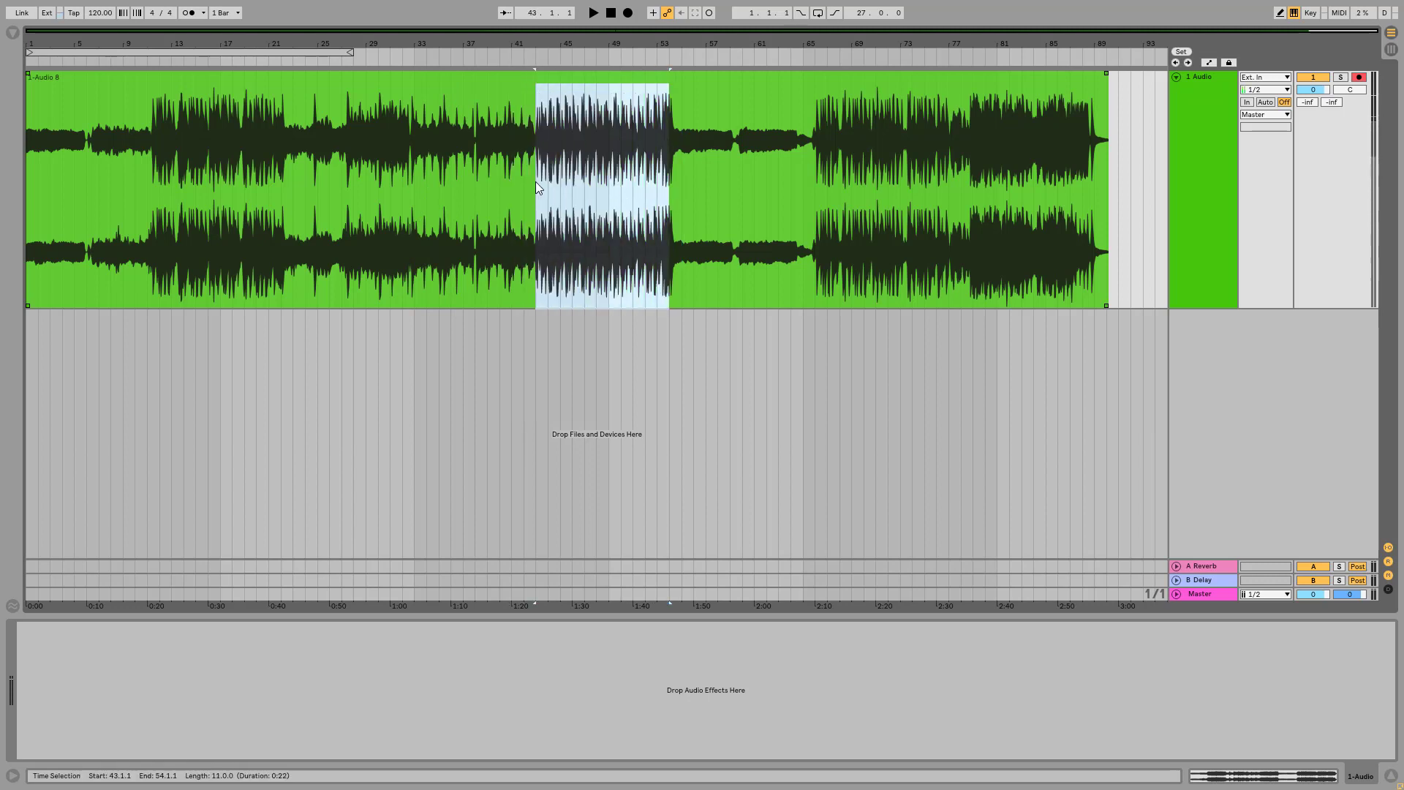
{"action": "left_click", "coordinate": [367, 213]}
{"action": "left_click", "coordinate": [335, 204]}
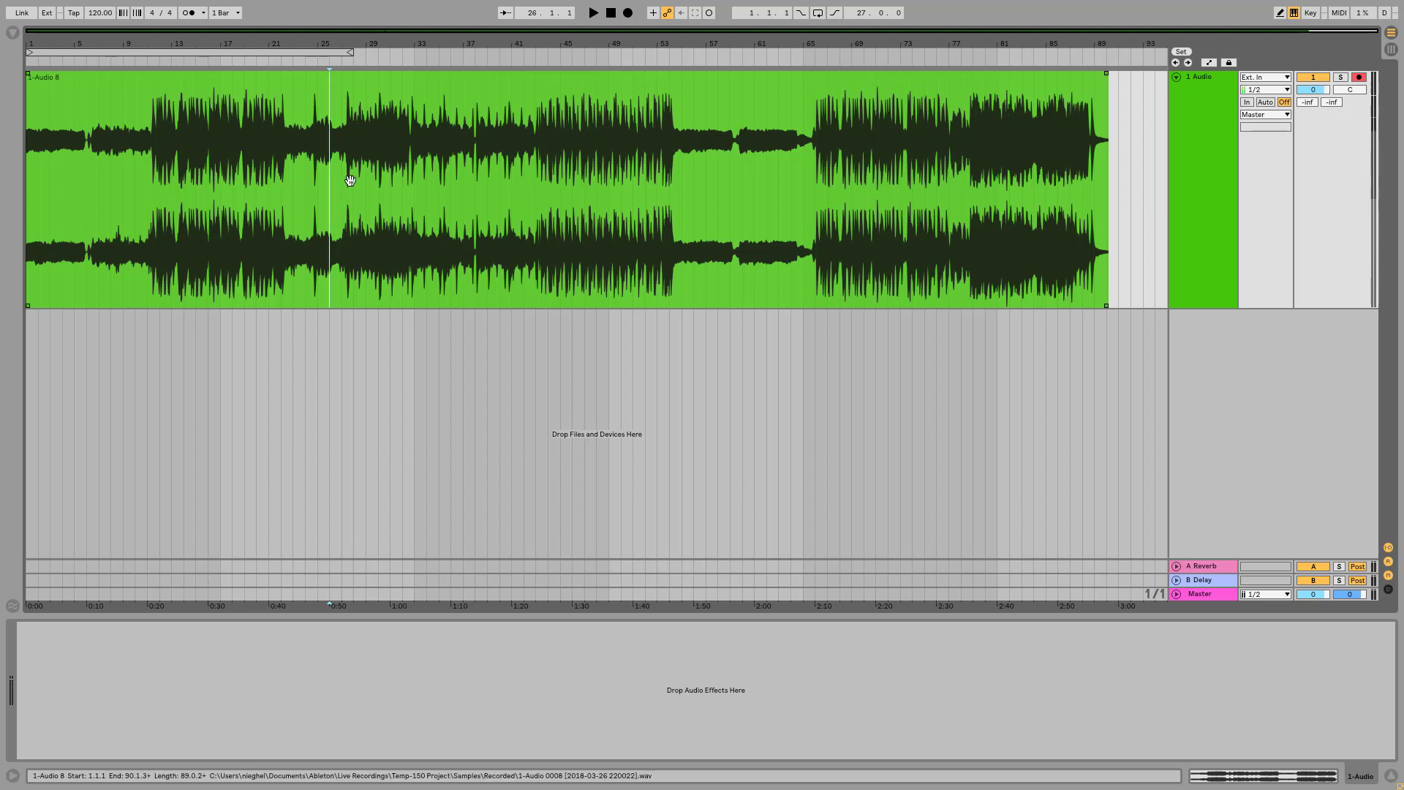
Mark bars 27 and 42, select the section from bar 33 to 43, and place the insert marker at bar 36
{"action": "left_click", "coordinate": [342, 209]}
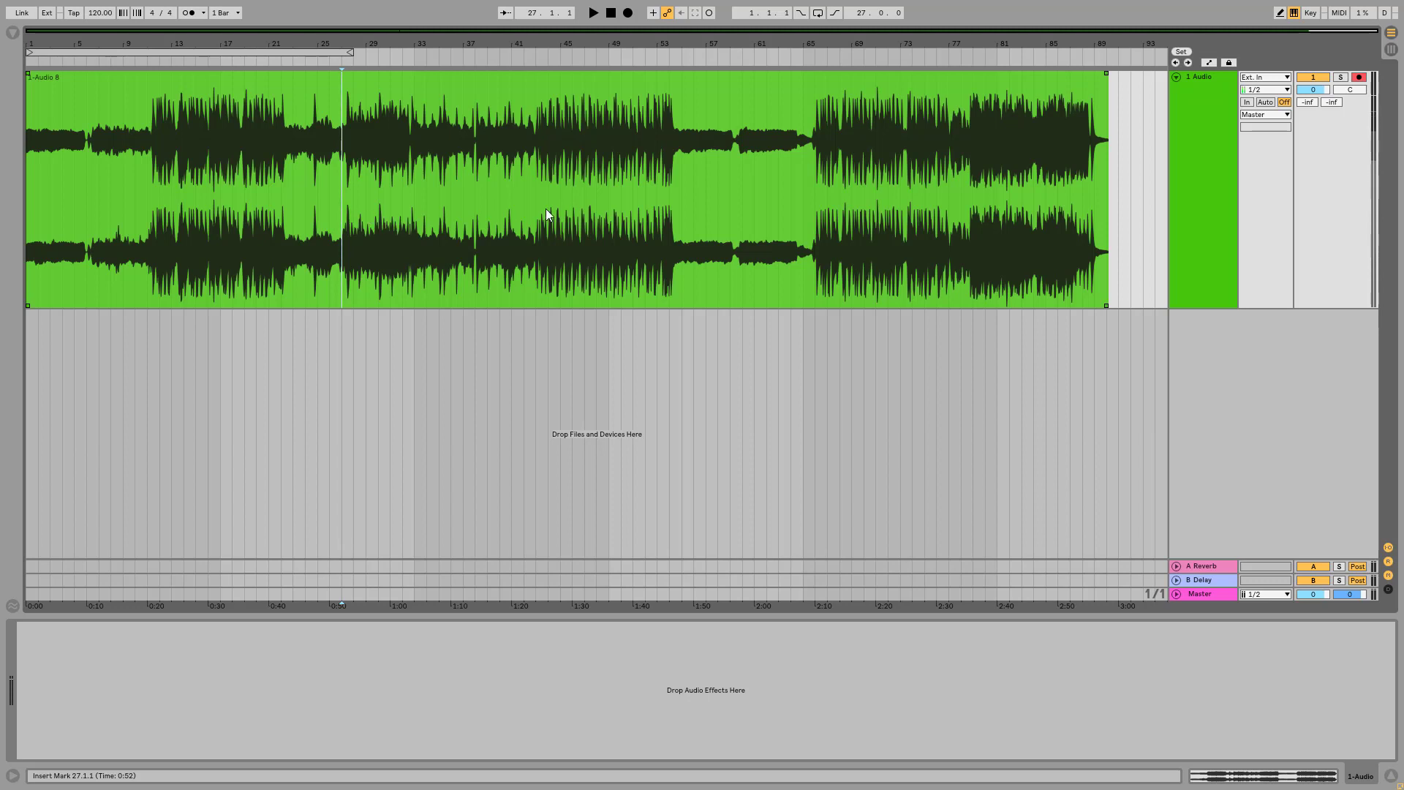
{"action": "left_click", "coordinate": [525, 193]}
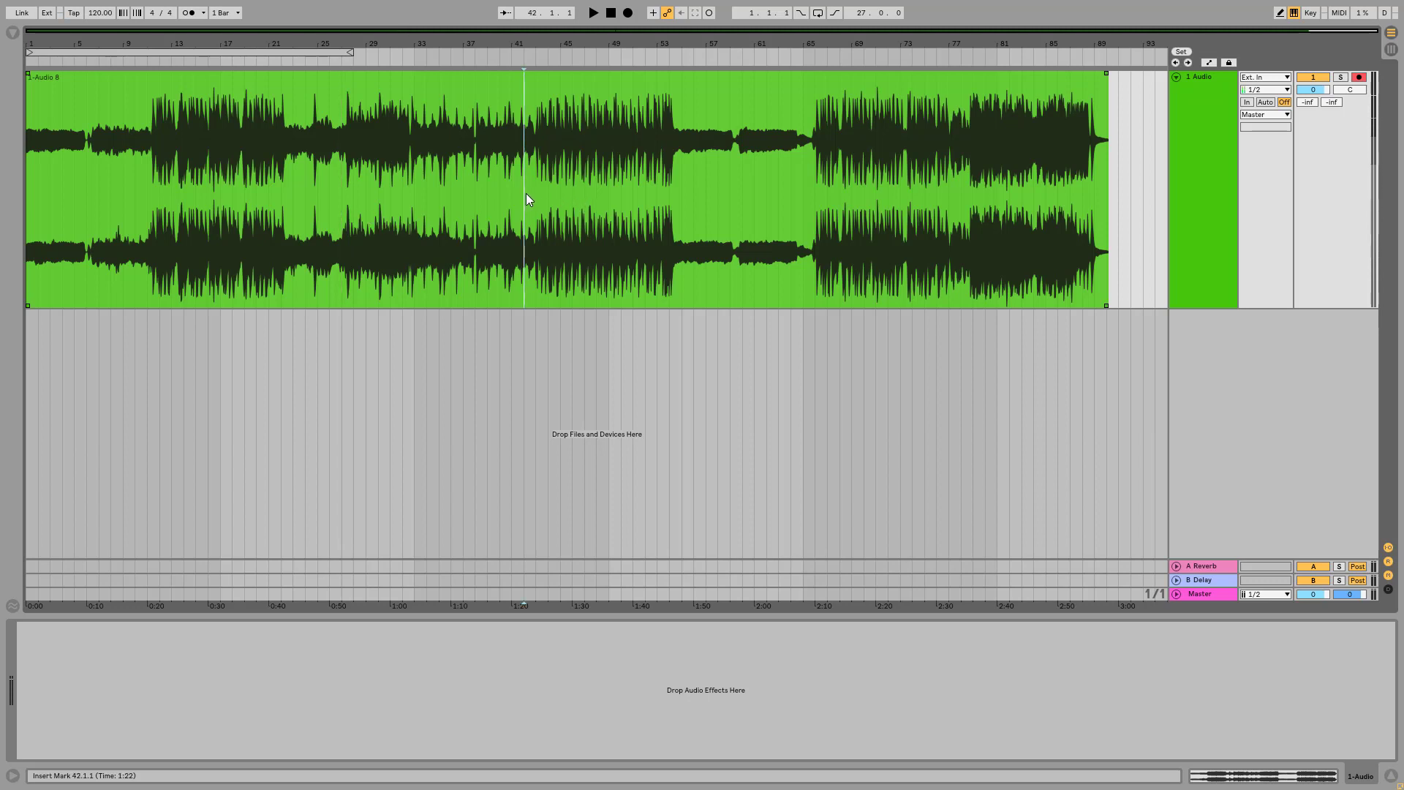
{"action": "left_click", "coordinate": [534, 195]}
{"action": "left_click_drag", "start_coordinate": [533, 195], "coordinate": [410, 187]}
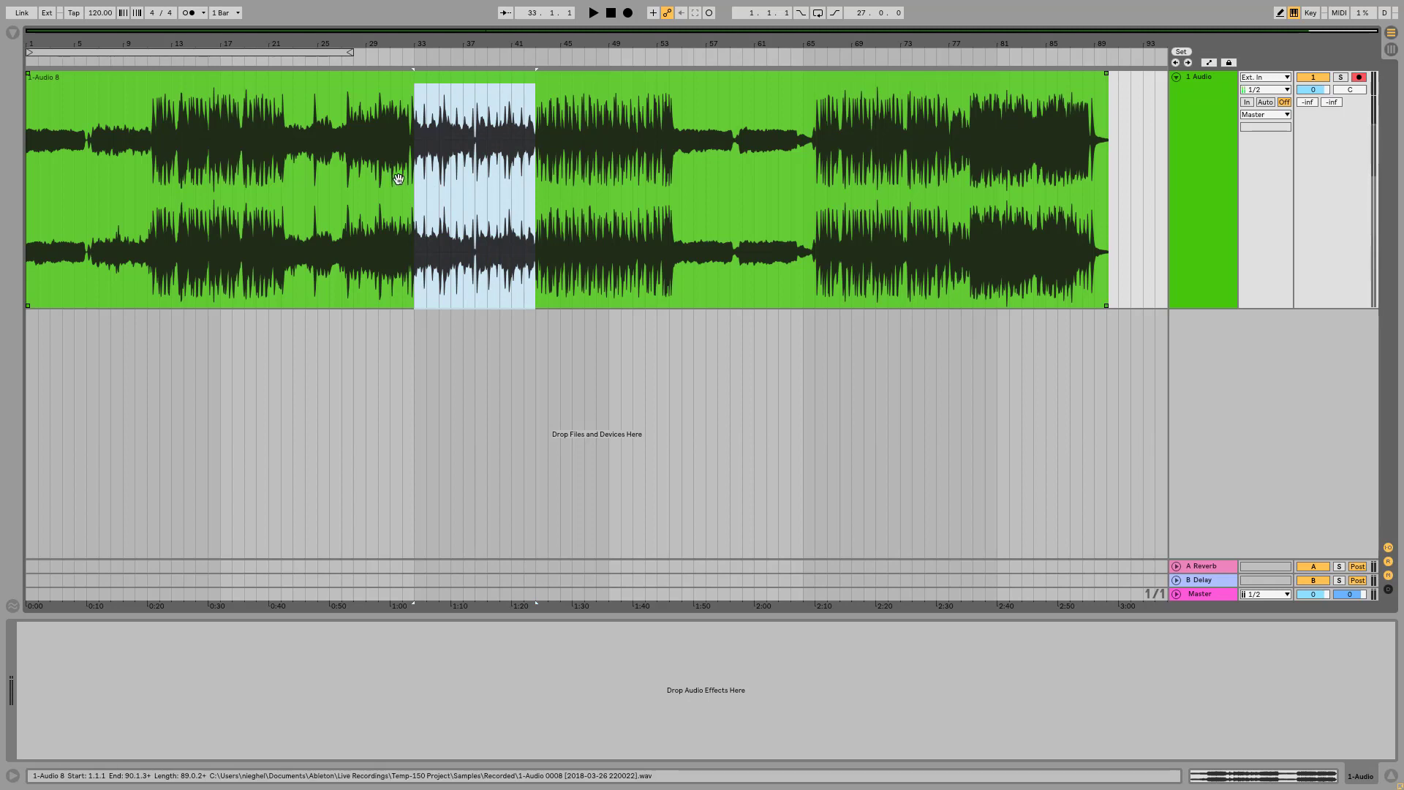
{"action": "left_click", "coordinate": [452, 212]}
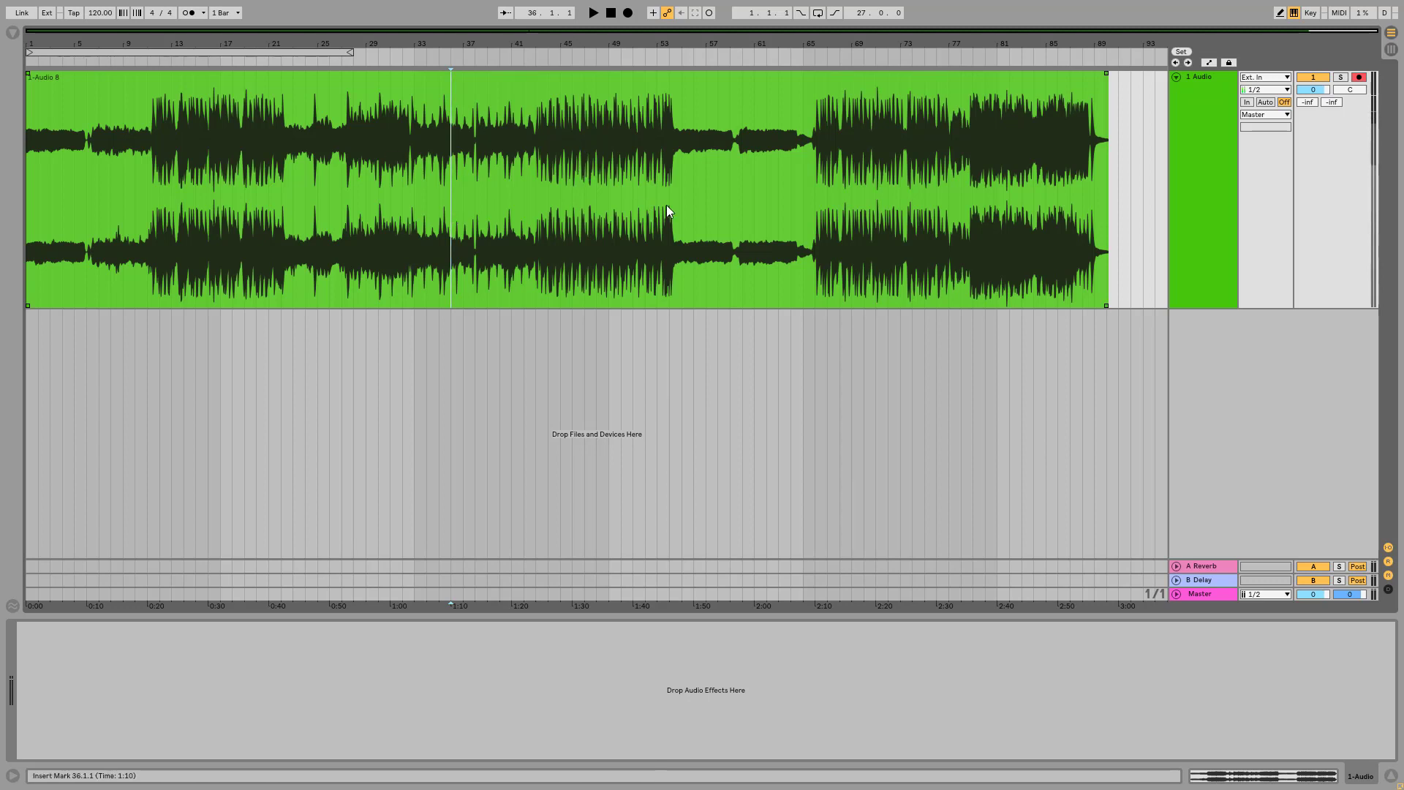
Select the final section from bar 78 to 89 and play its opening briefly
{"action": "left_click", "coordinate": [984, 196]}
{"action": "left_click", "coordinate": [962, 213]}
{"action": "left_click_drag", "start_coordinate": [965, 213], "coordinate": [1093, 217]}
{"action": "key", "text": "space"}
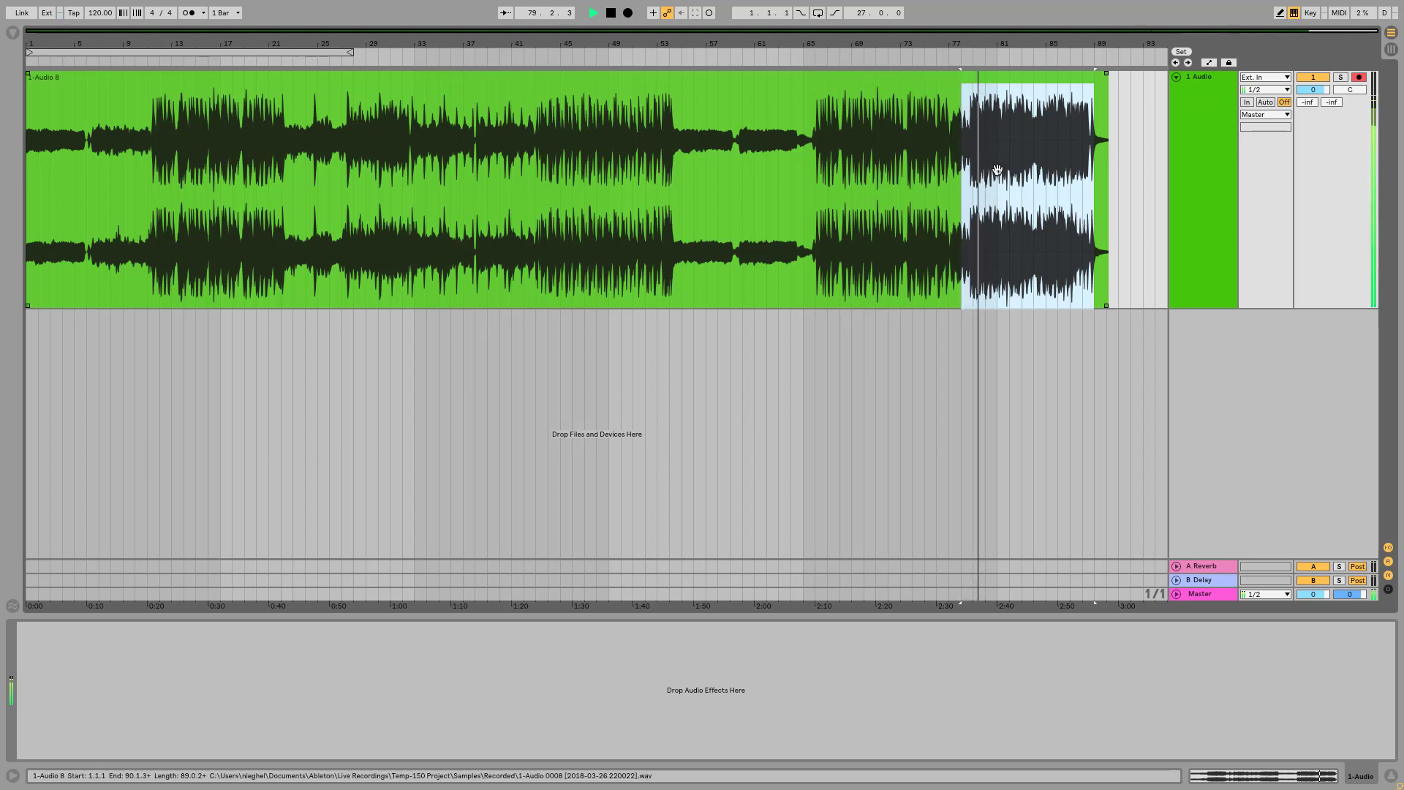
{"action": "key", "text": "space"}
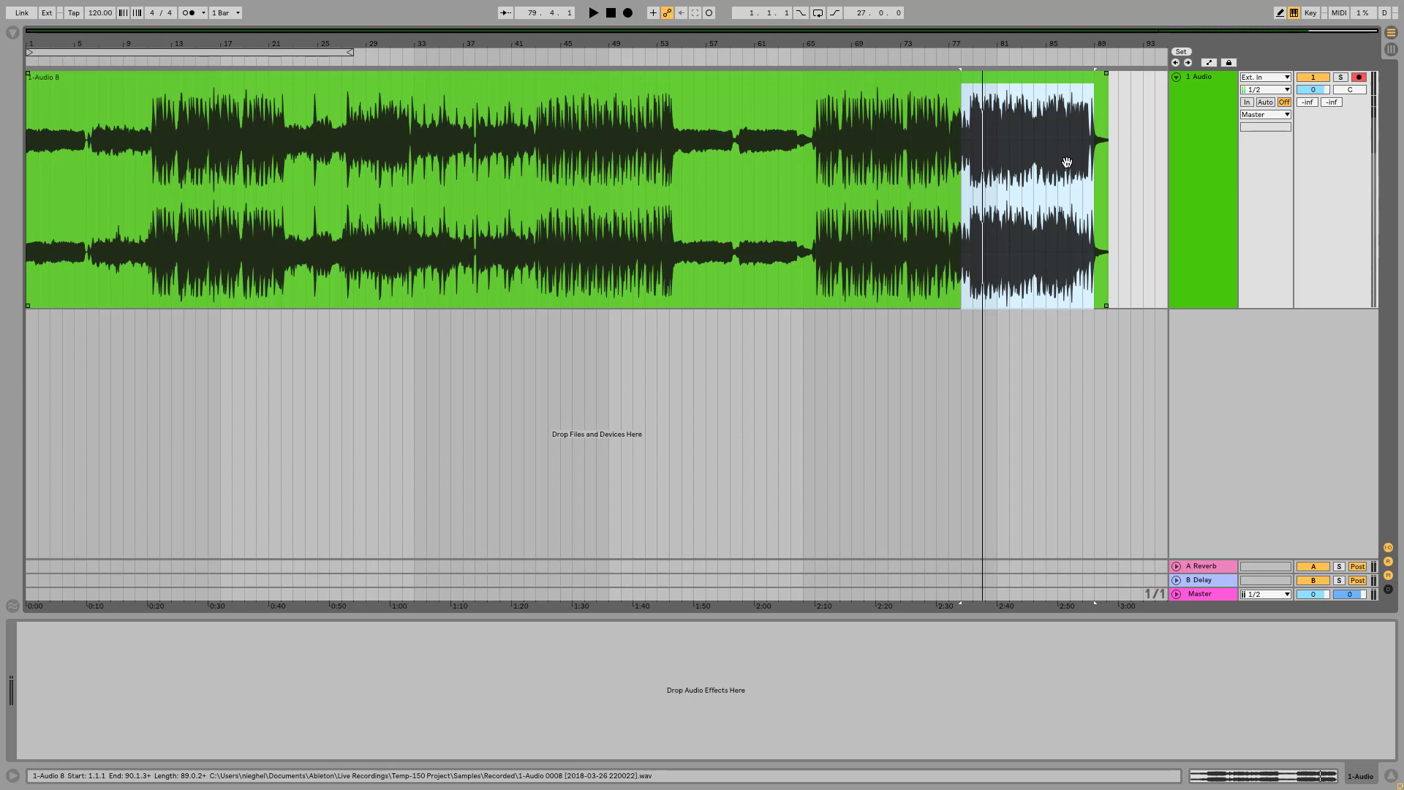
Check the final section's boundaries by selecting bars 78 to 88 and marking bars 89 and 79
{"action": "left_click", "coordinate": [969, 200]}
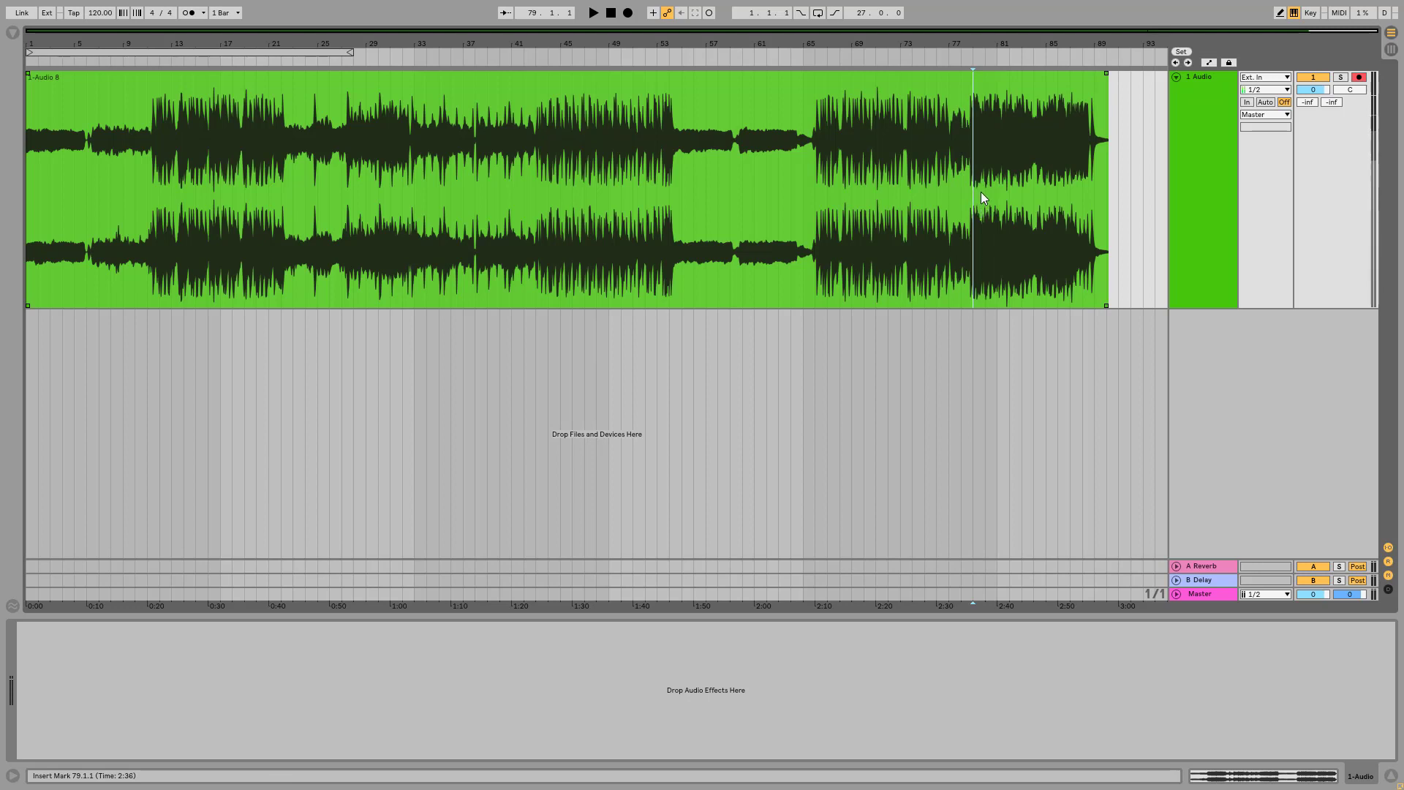
{"action": "left_click", "coordinate": [965, 199]}
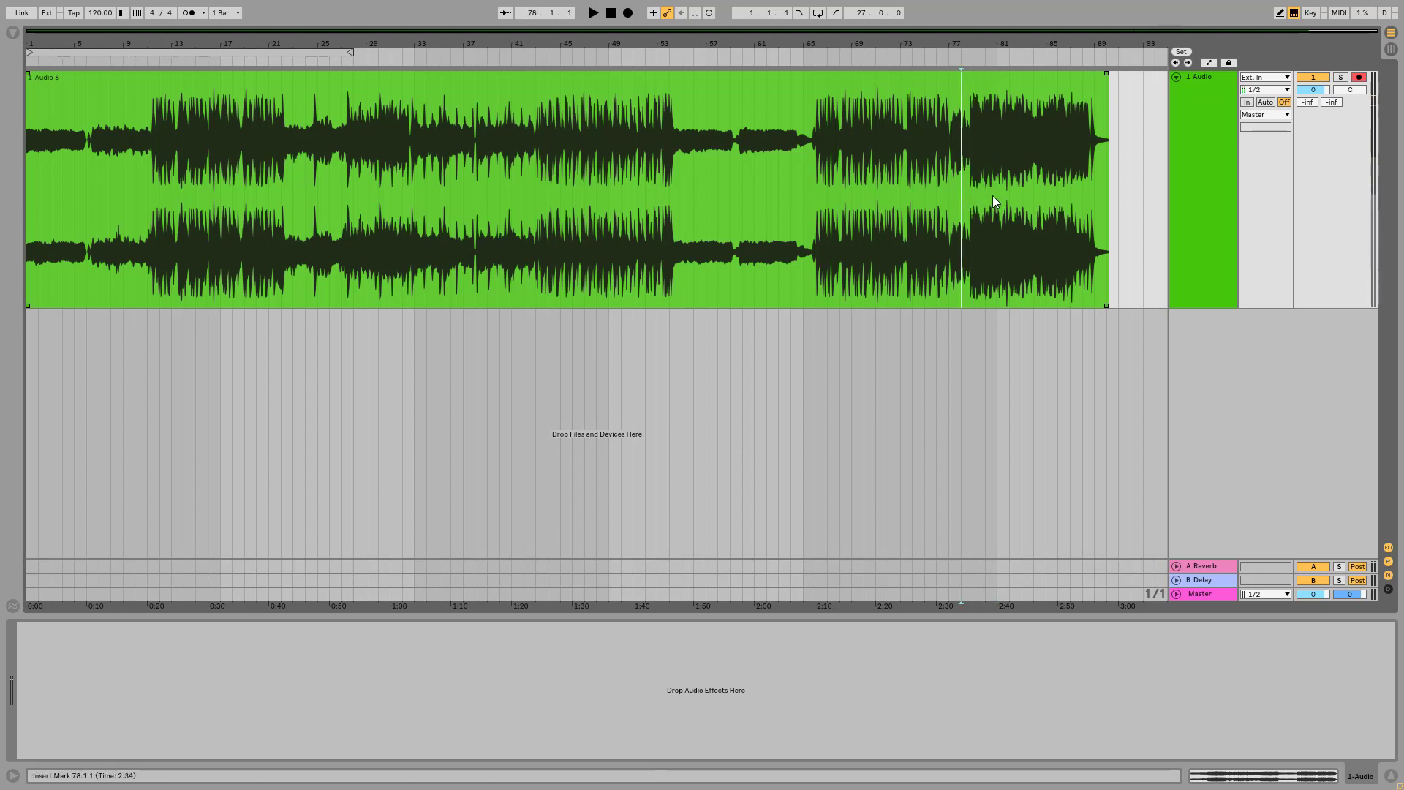
{"action": "left_click", "coordinate": [993, 195]}
{"action": "left_click_drag", "start_coordinate": [1086, 192], "coordinate": [997, 191]}
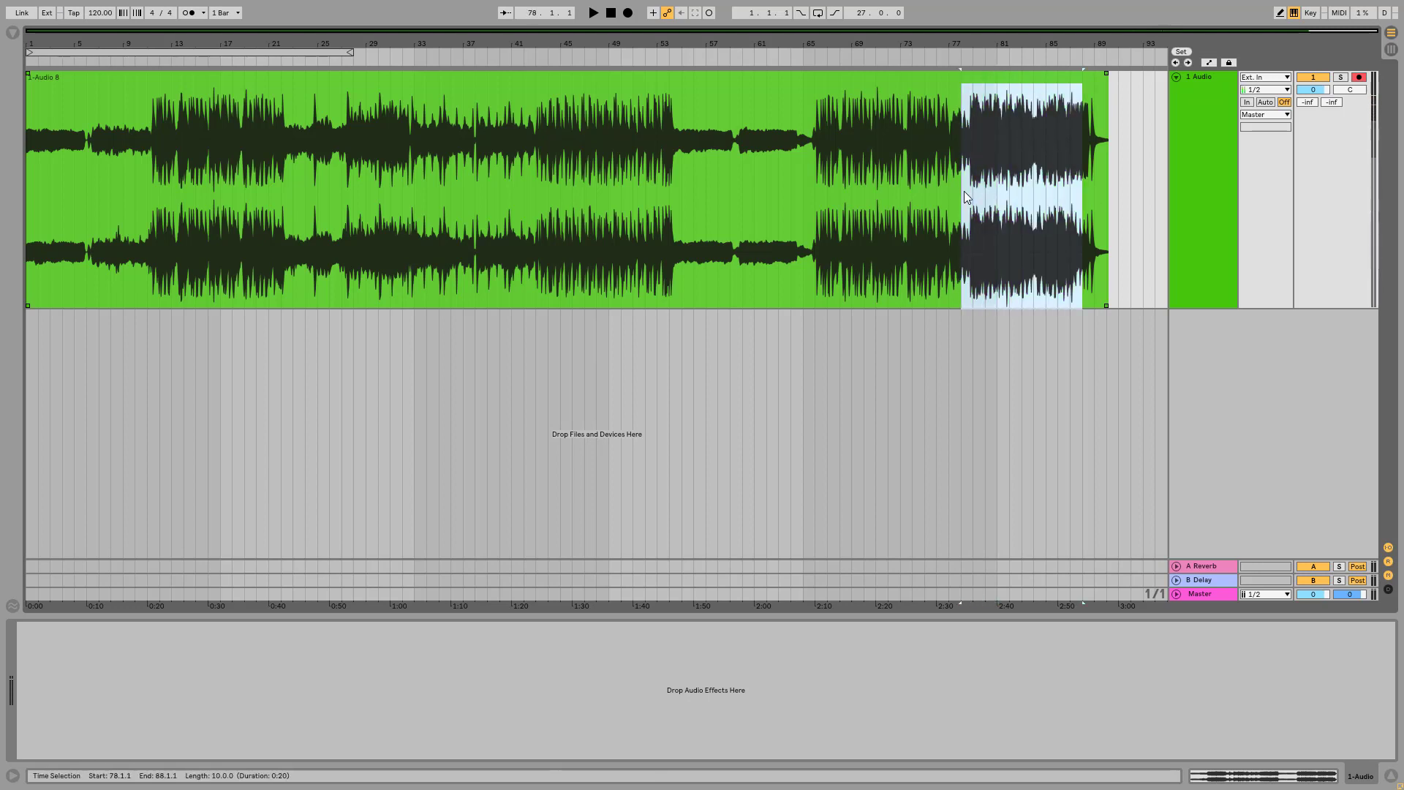
{"action": "left_click", "coordinate": [1039, 74]}
{"action": "left_click", "coordinate": [1095, 204]}
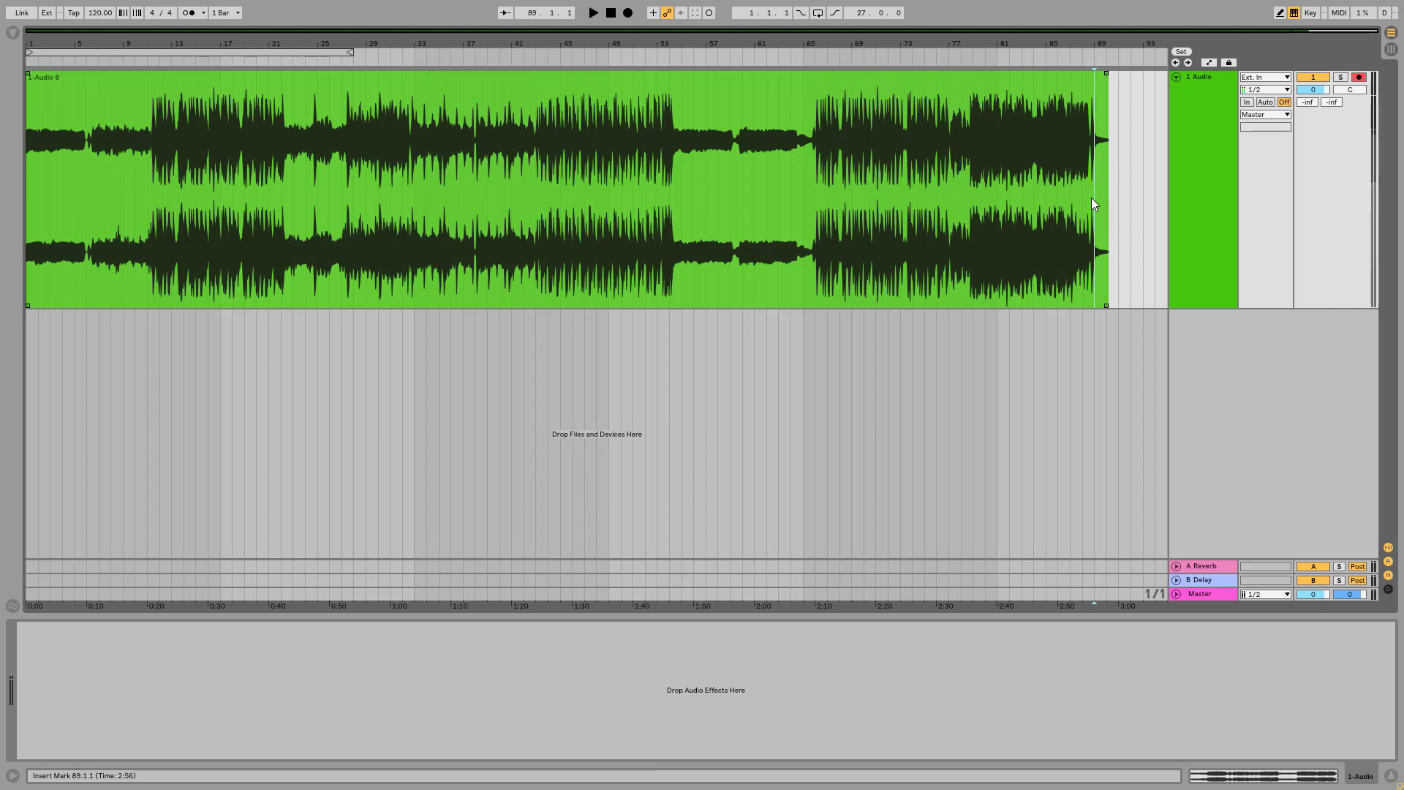
{"action": "left_click", "coordinate": [972, 209]}
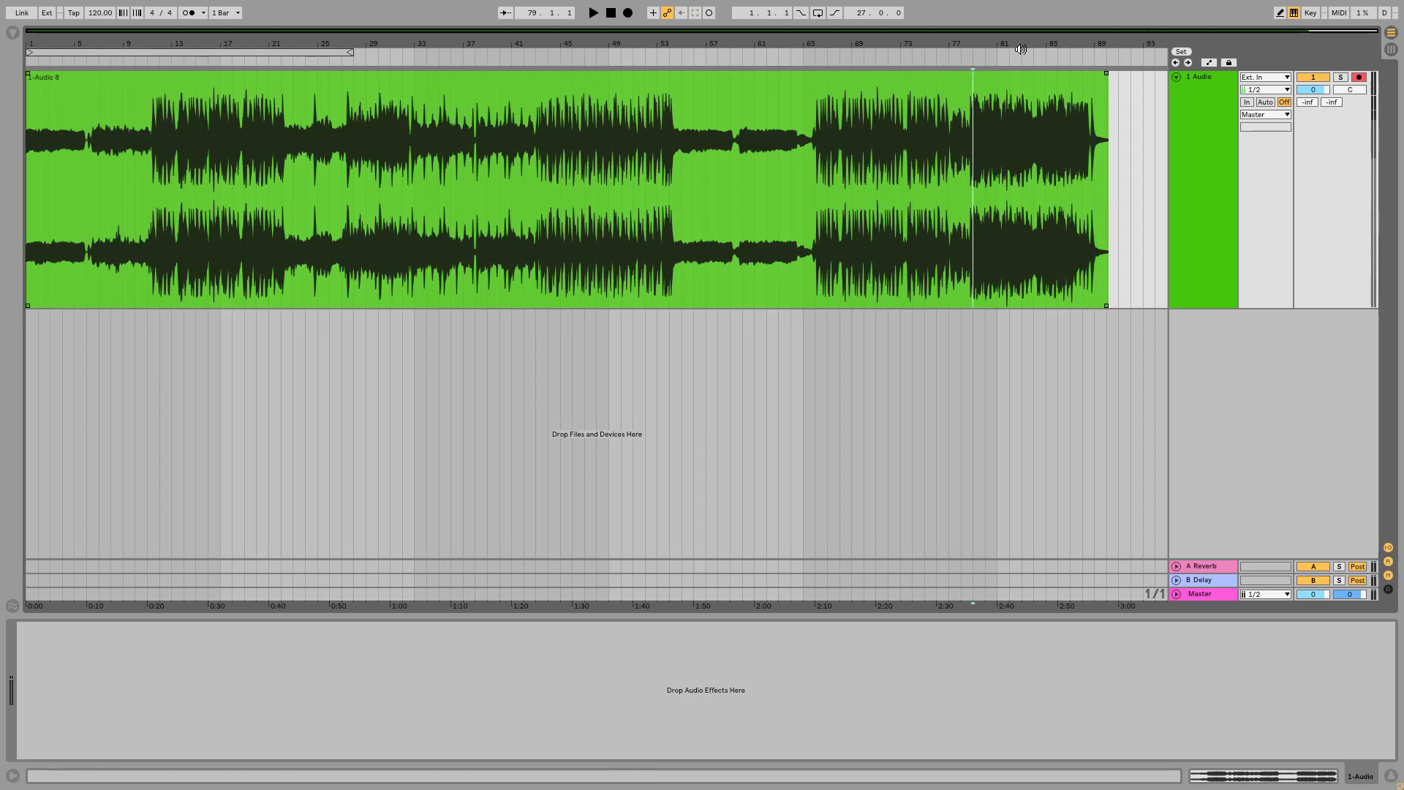
Listen to short excerpts of the final section from position 78.3 and from bar 82
{"action": "left_click_drag", "start_coordinate": [1021, 49], "coordinate": [1006, 117]}
{"action": "left_click", "coordinate": [678, 204]}
{"action": "key", "text": "space"}
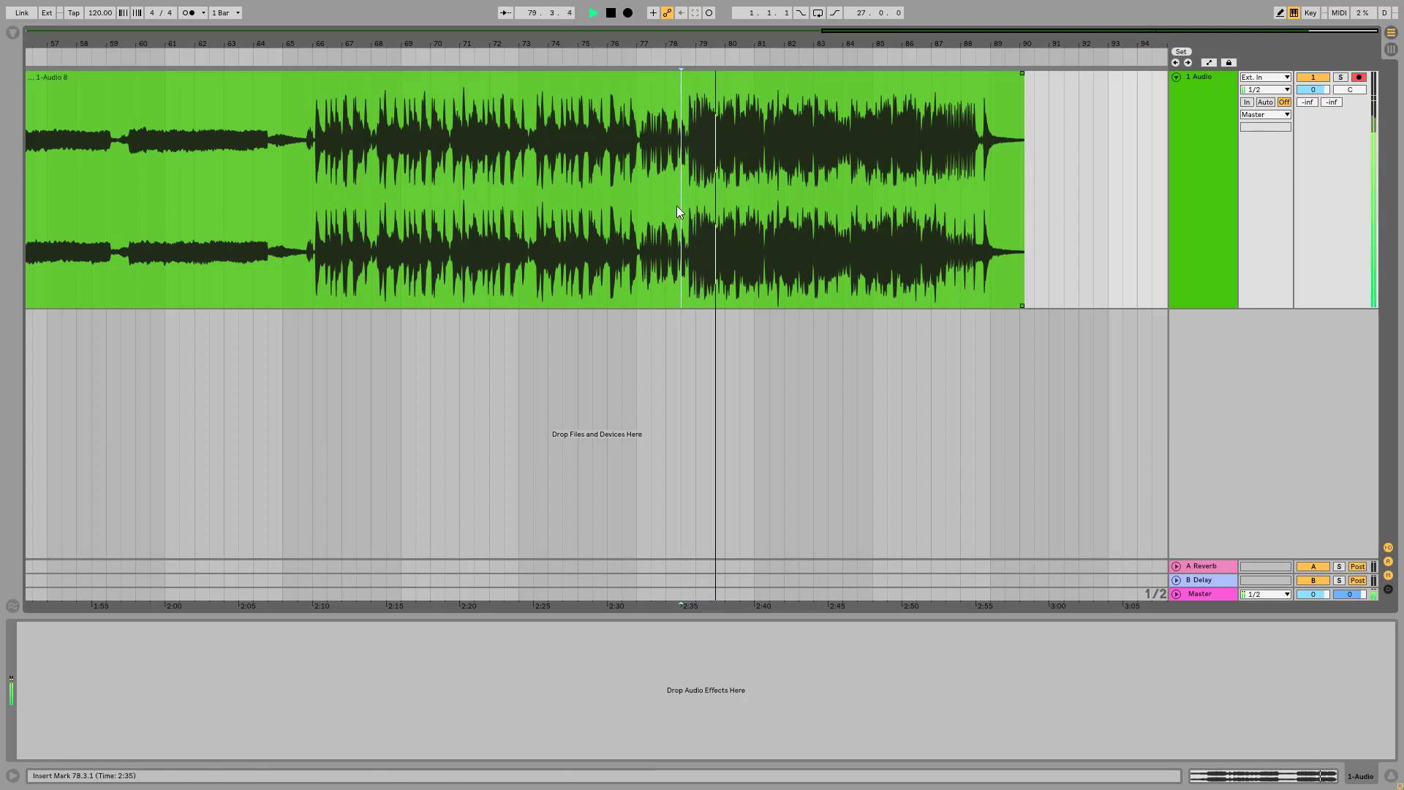
{"action": "key", "text": "space"}
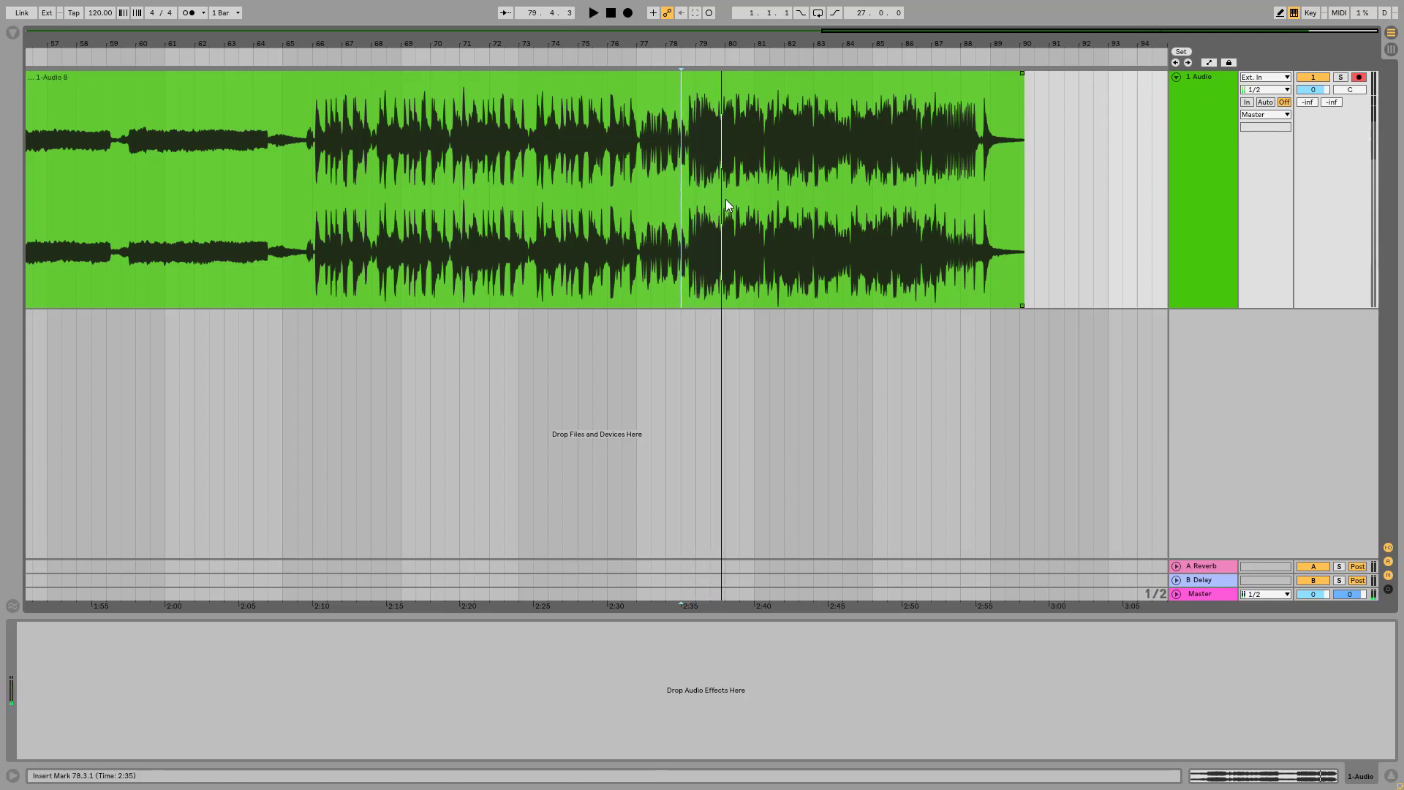
{"action": "left_click", "coordinate": [787, 192]}
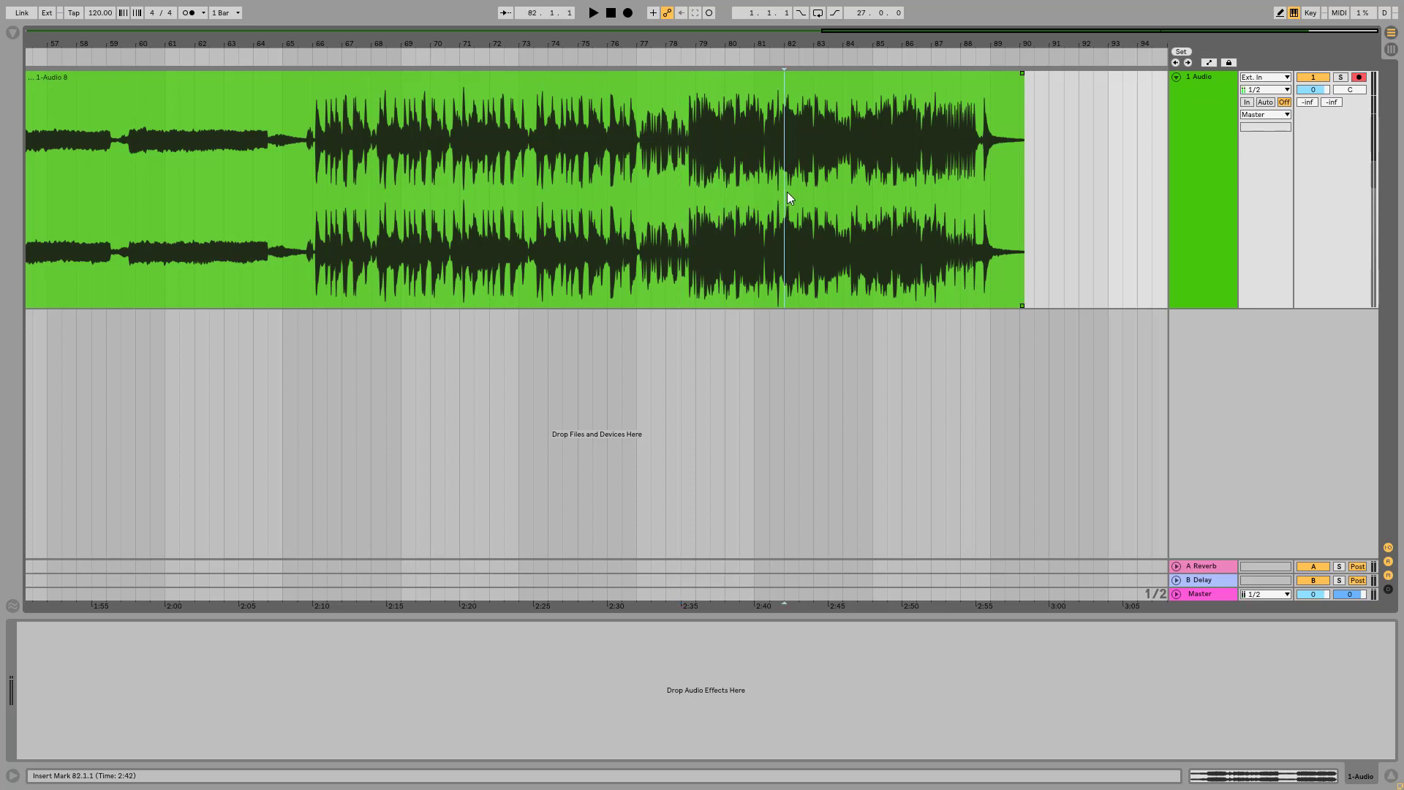
{"action": "key", "text": "space"}
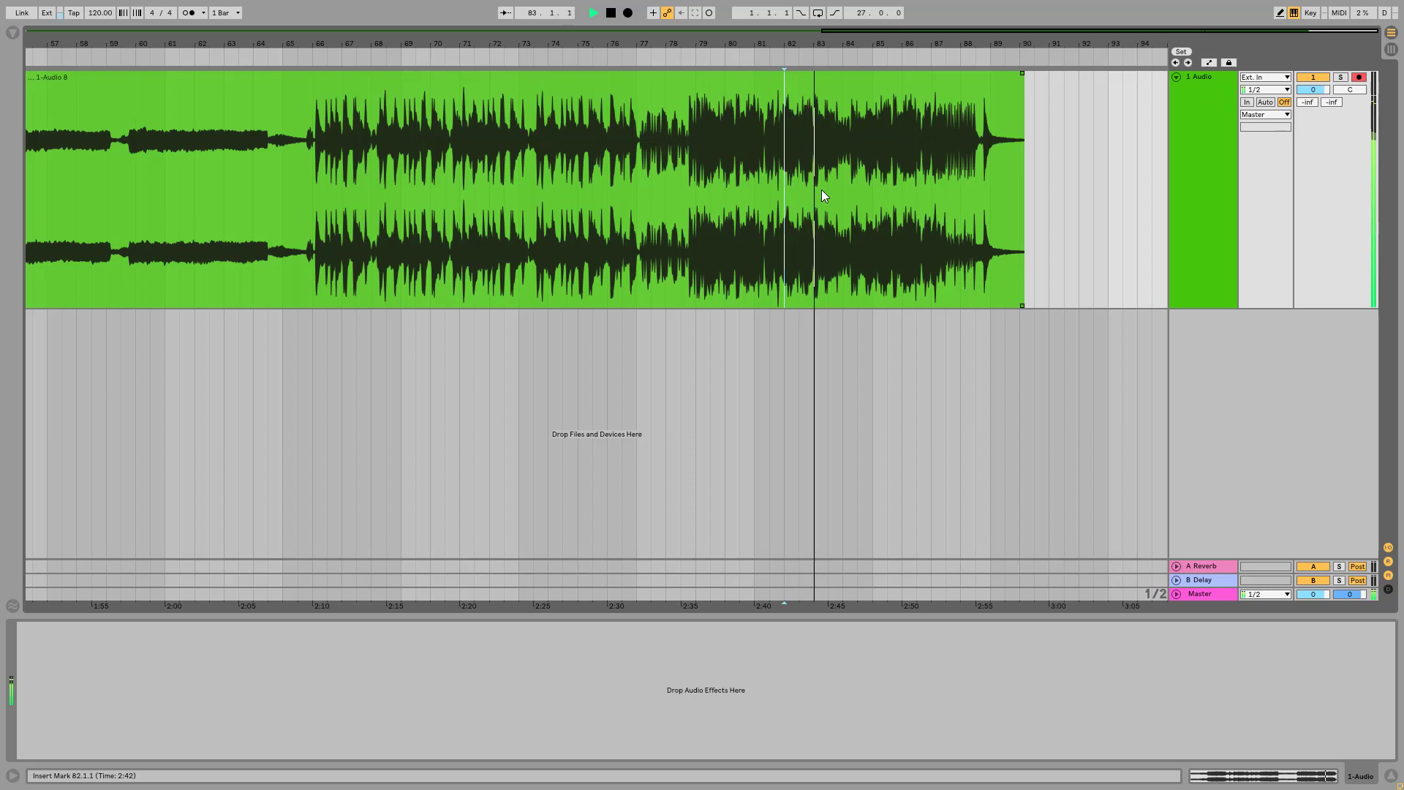
{"action": "key", "text": "space"}
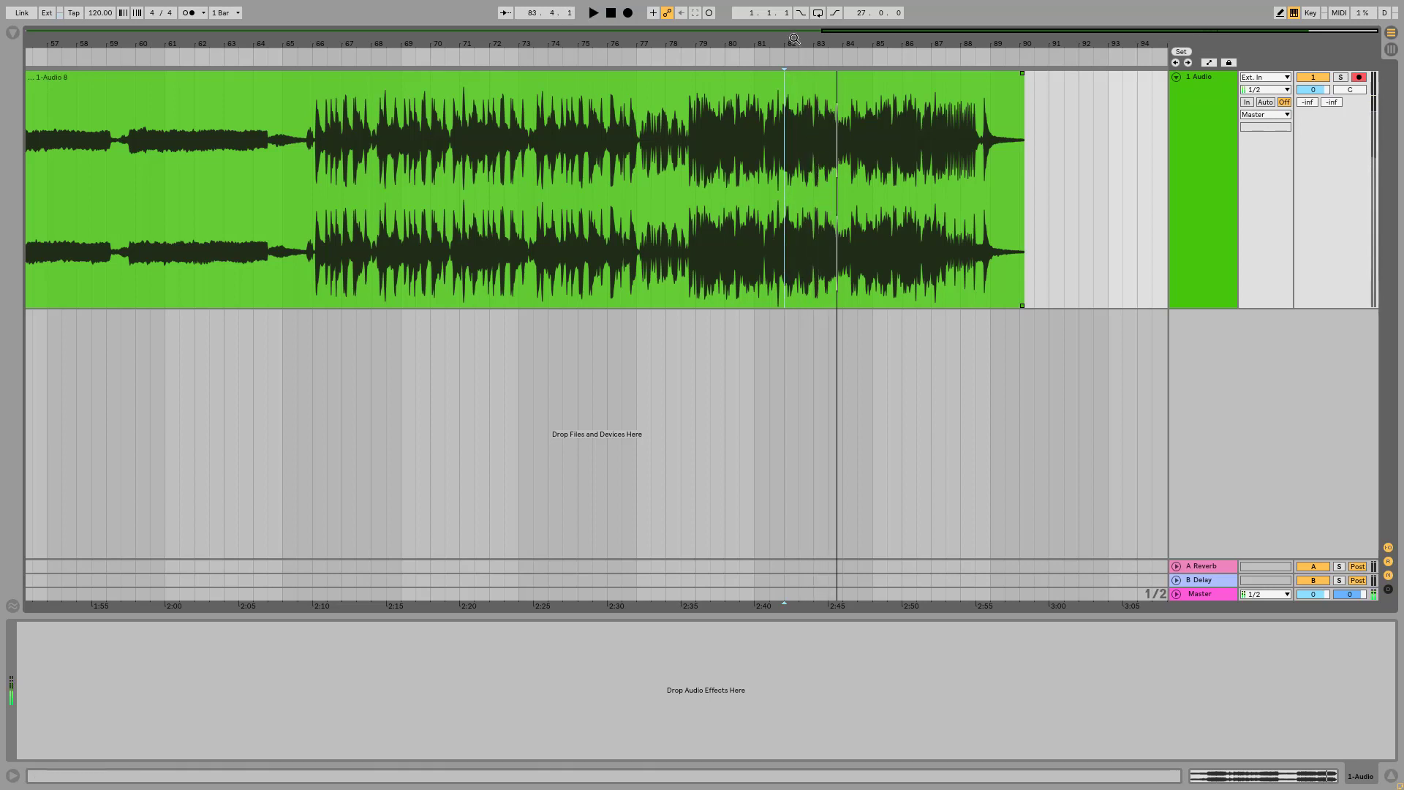
Delete the SUPERCHOKE recording from the audio track and close its SoundCloud page in the Opera browser
{"action": "key", "text": "minus"}
{"action": "key", "text": "minus"}
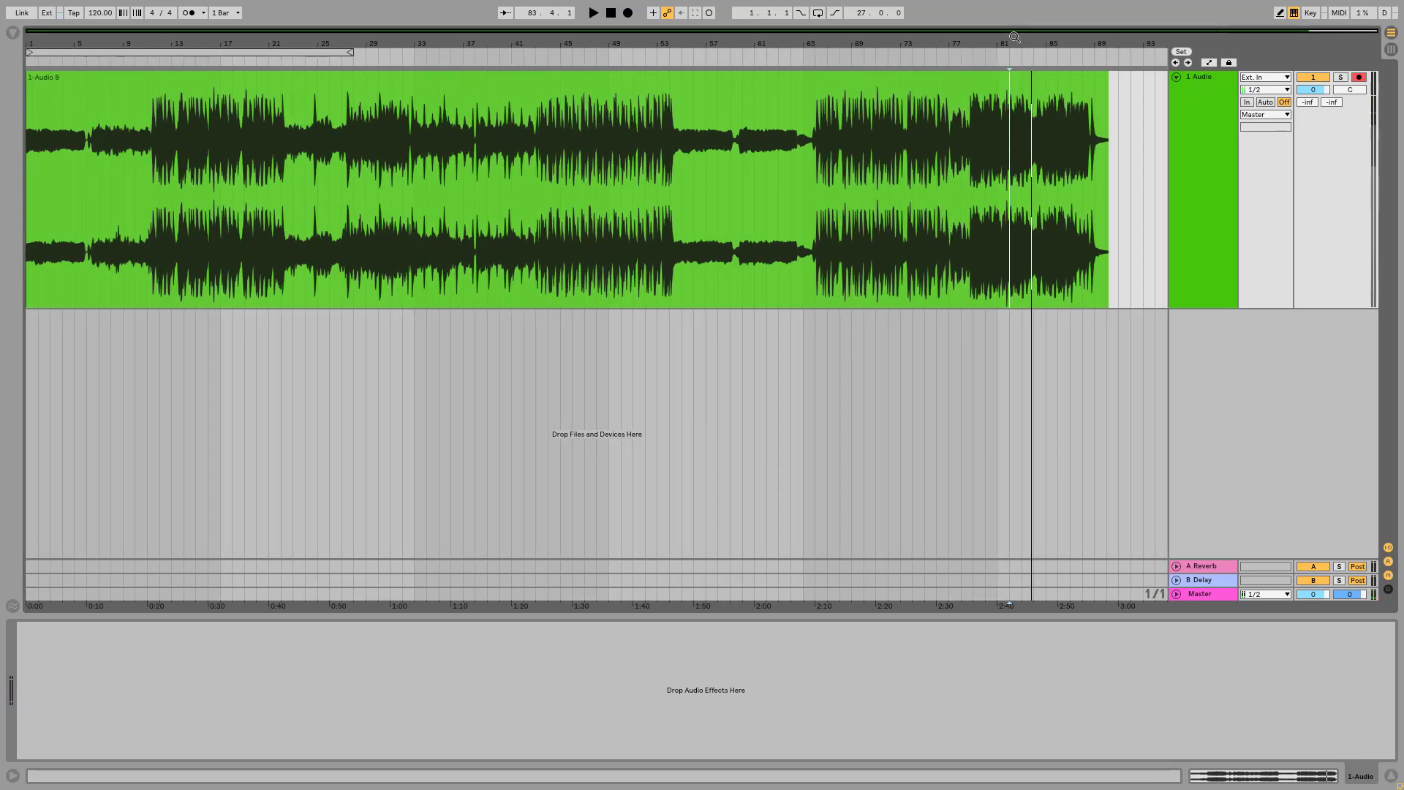
{"action": "left_click", "coordinate": [939, 78]}
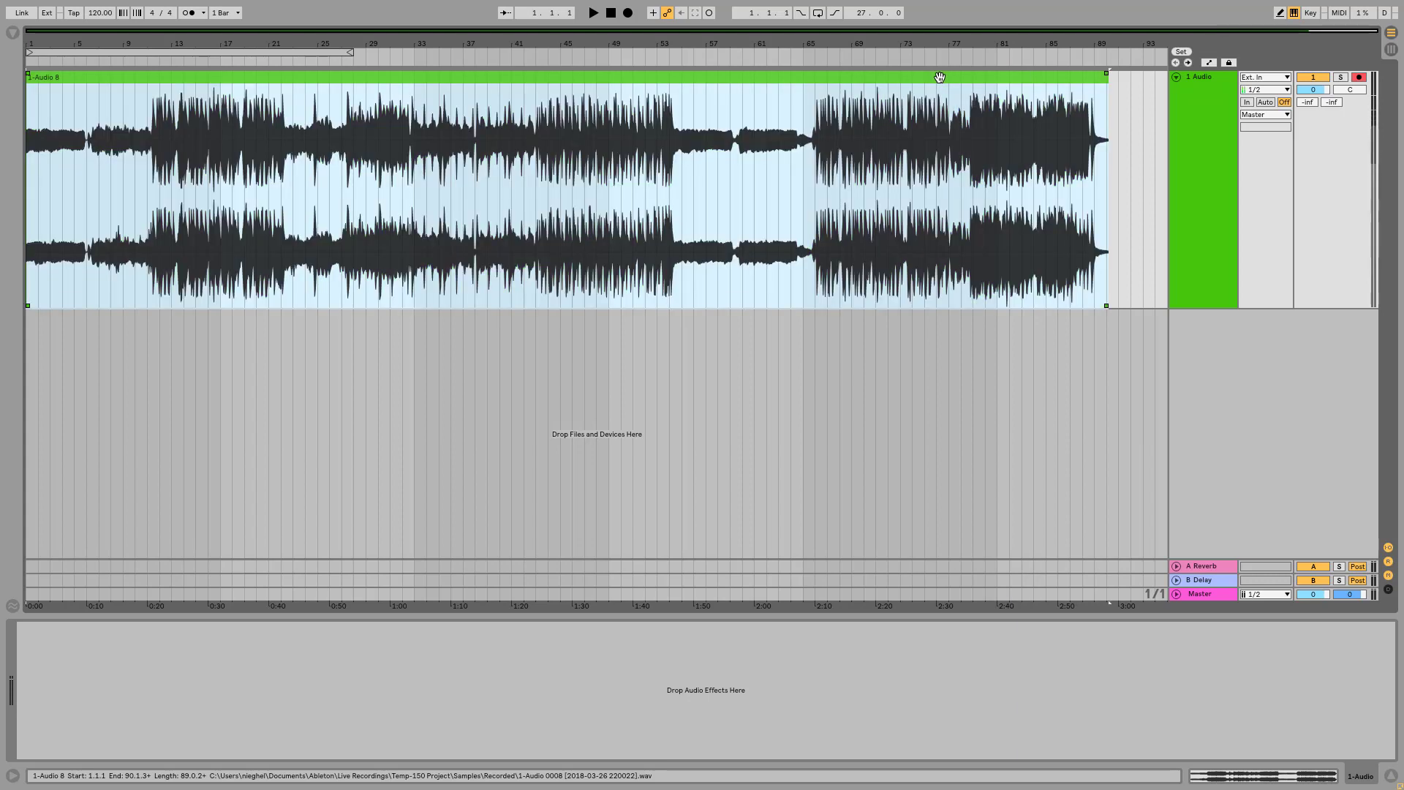
{"action": "key", "text": "Delete"}
{"action": "key", "text": "alt+Tab"}
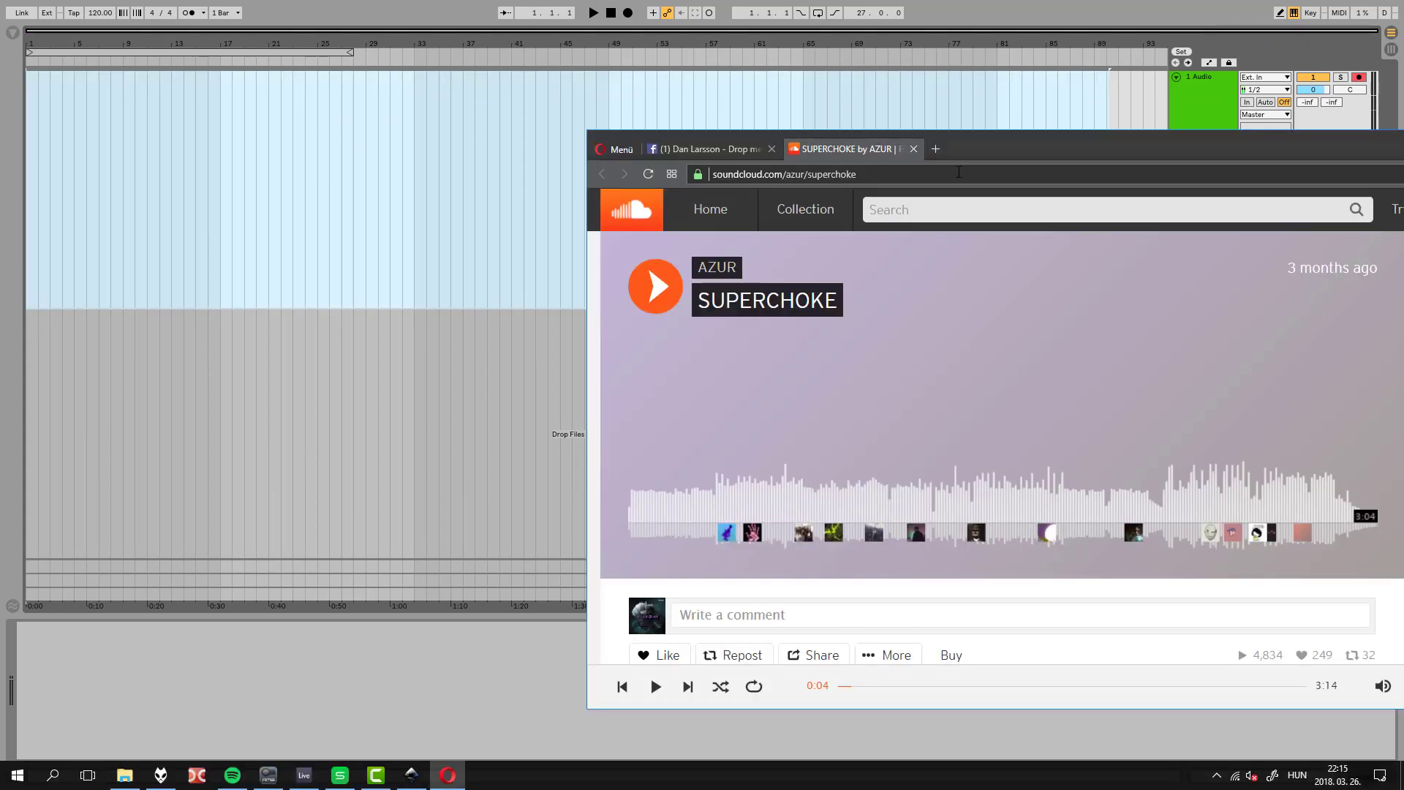
{"action": "left_click", "coordinate": [913, 148]}
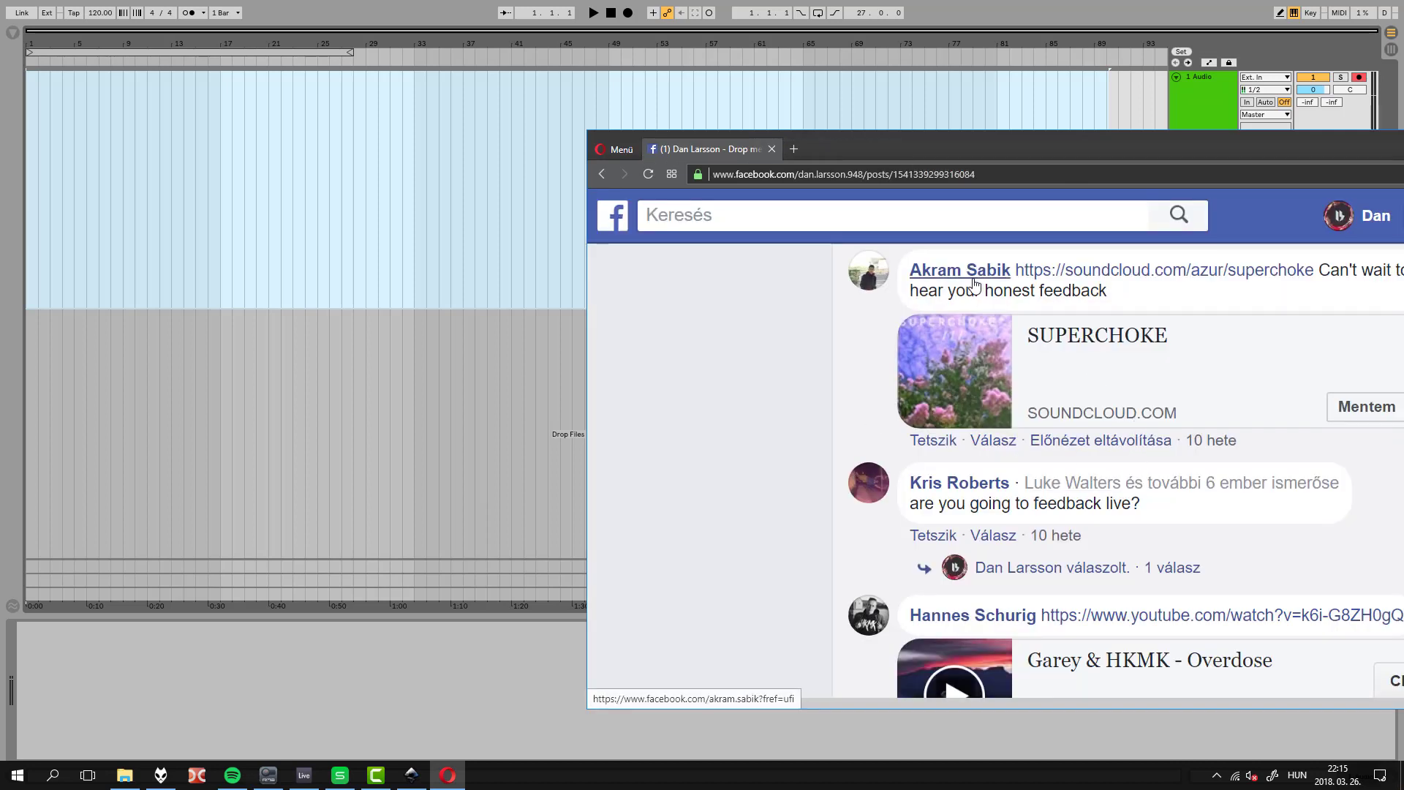
Open the SUPERCHOKE commenter's Facebook profile in a new tab, look through it, and close it
{"action": "mouse_move", "coordinate": [974, 284]}
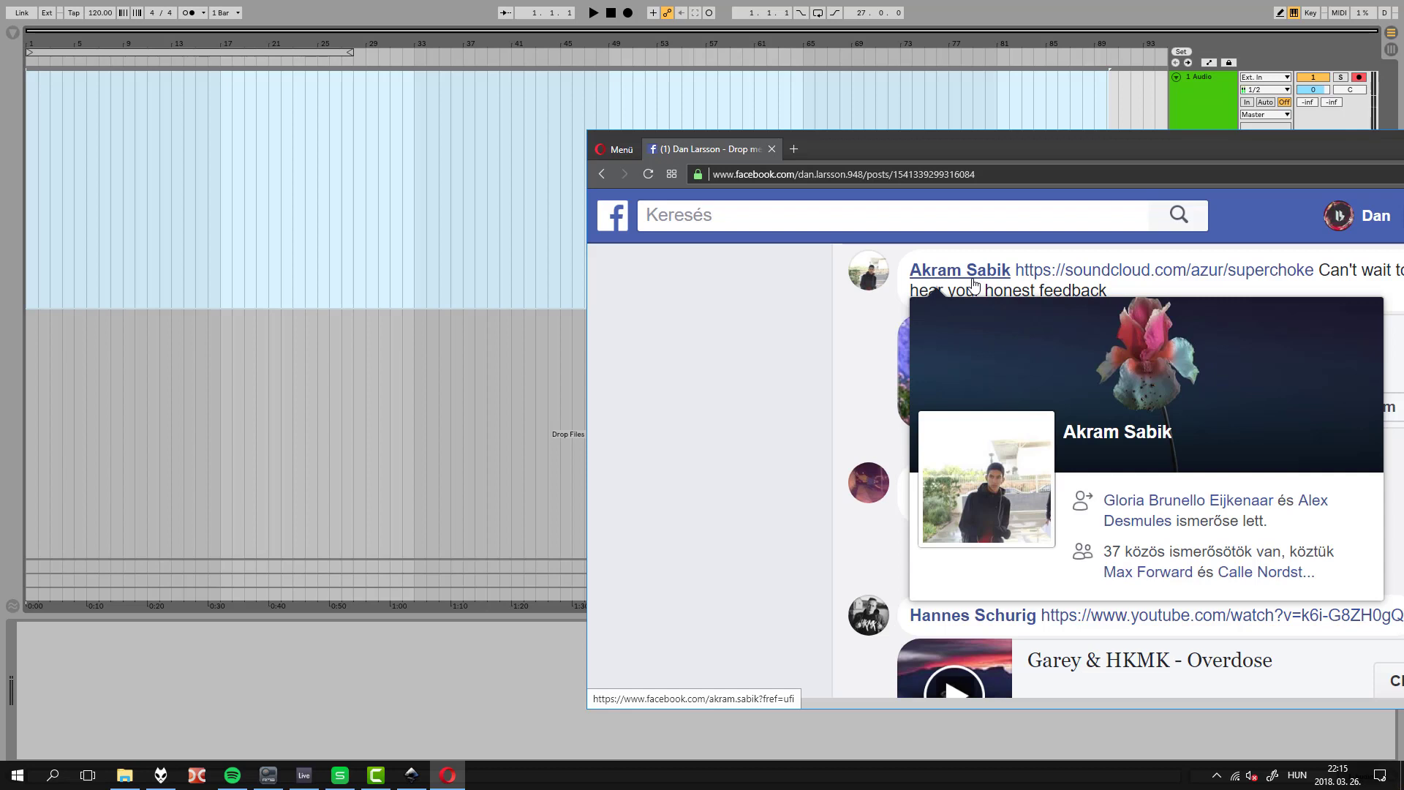
{"action": "middle_click", "coordinate": [975, 284]}
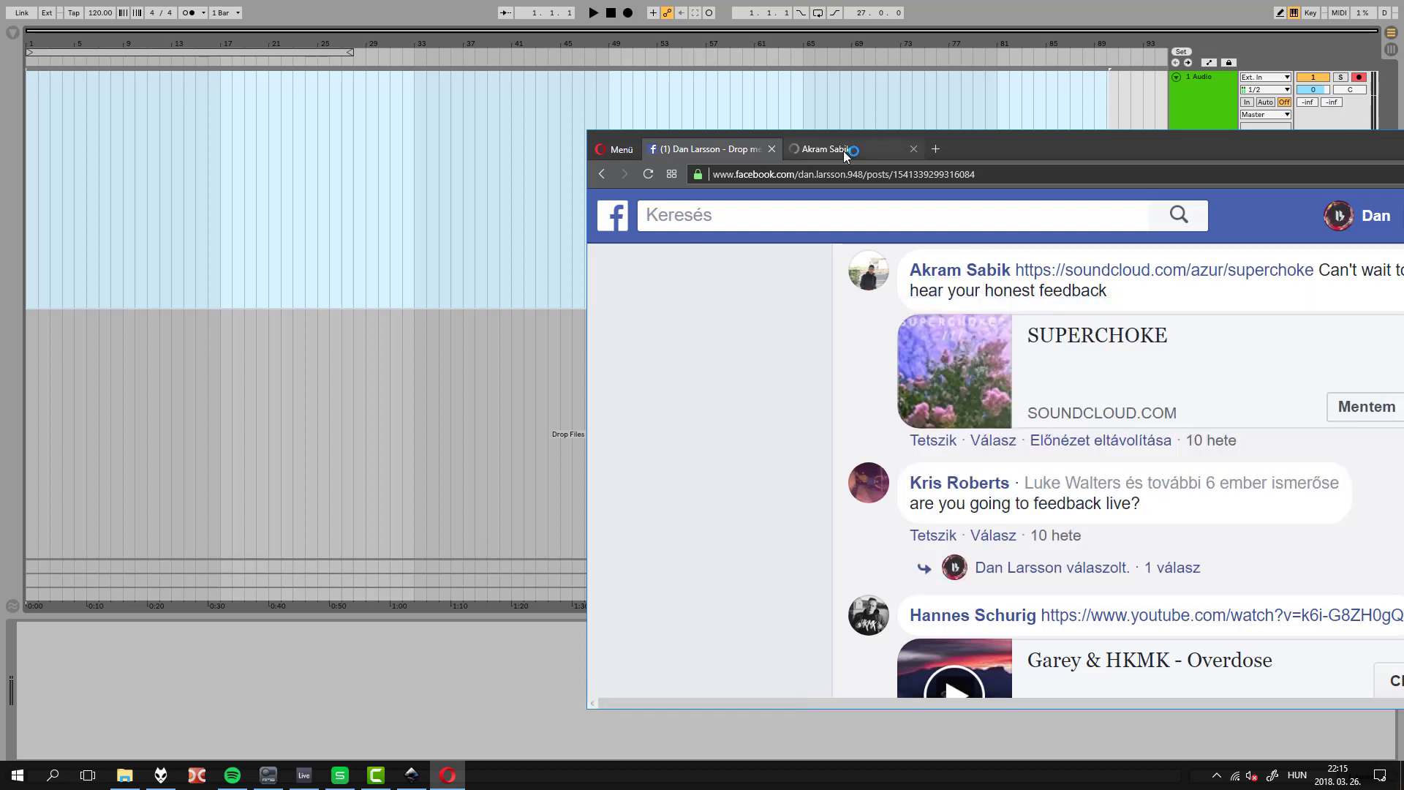
{"action": "left_click", "coordinate": [844, 150]}
{"action": "scroll", "coordinate": [951, 490], "scroll_direction": "down", "scroll_amount": 5}
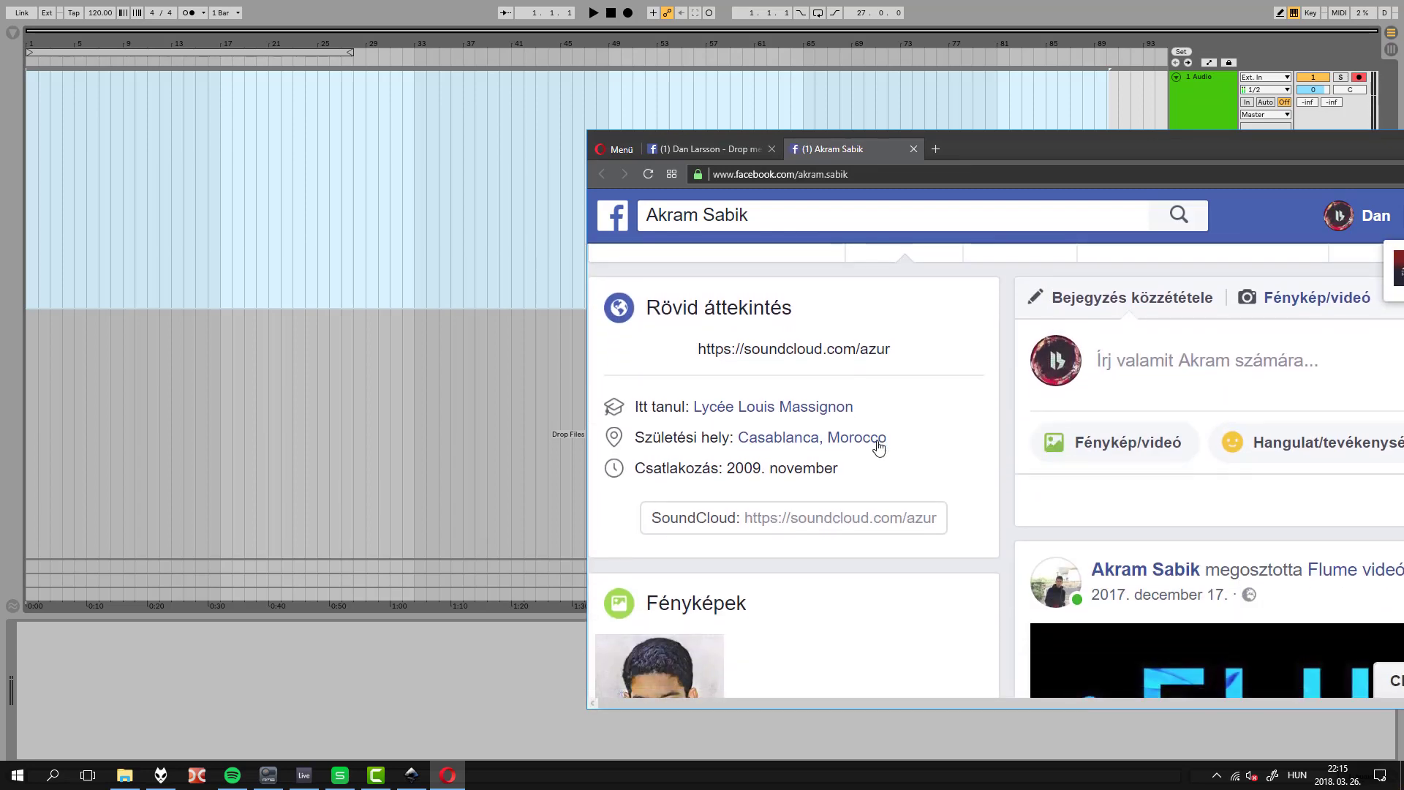
{"action": "scroll", "coordinate": [875, 424], "scroll_direction": "down", "scroll_amount": 3}
{"action": "scroll", "coordinate": [879, 419], "scroll_direction": "down", "scroll_amount": 4}
{"action": "scroll", "coordinate": [889, 382], "scroll_direction": "up", "scroll_amount": 10}
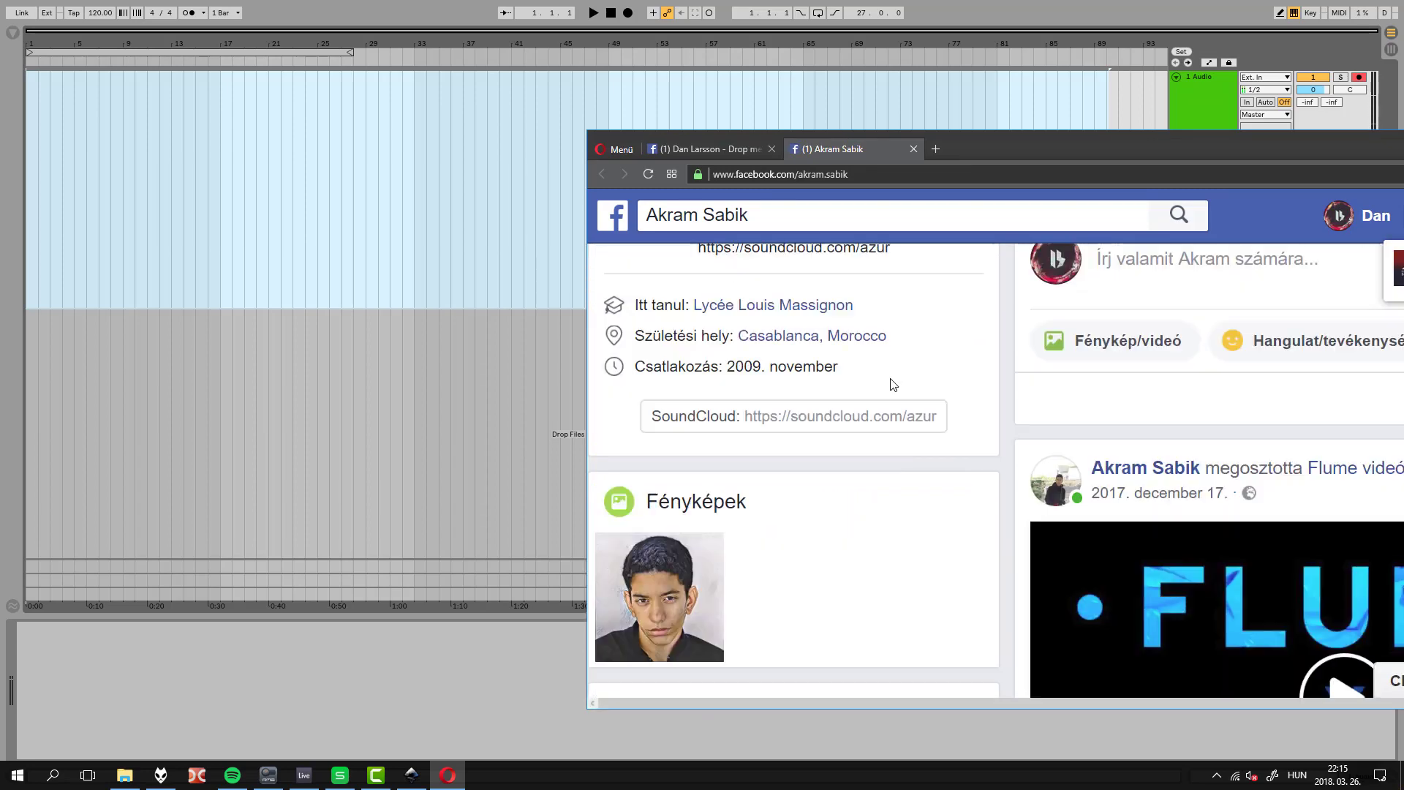
{"action": "left_click", "coordinate": [914, 150]}
Expand and read the reply under the comment asking about live feedback
{"action": "scroll", "coordinate": [715, 453], "scroll_direction": "down", "scroll_amount": 2}
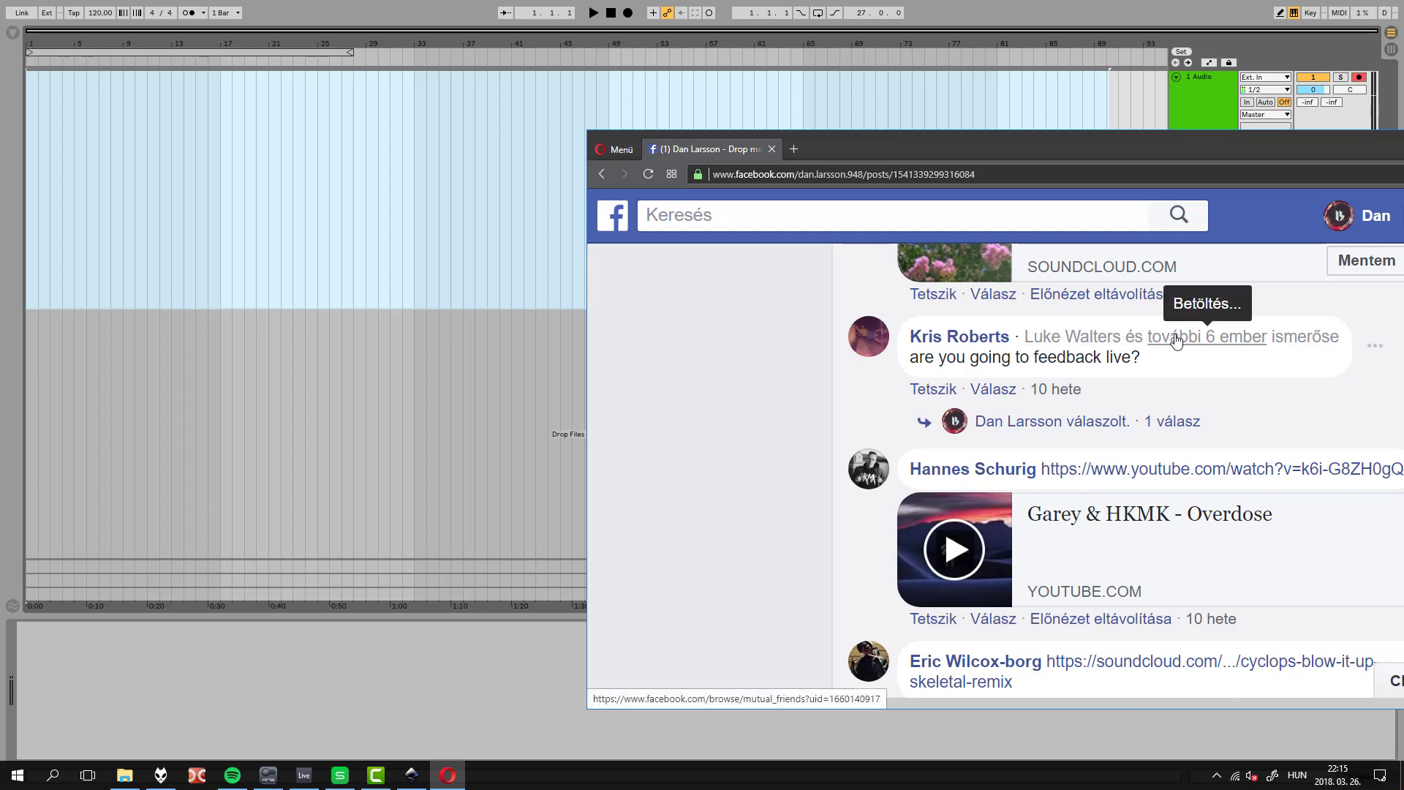
{"action": "left_click", "coordinate": [1062, 424]}
{"action": "left_click", "coordinate": [1060, 425]}
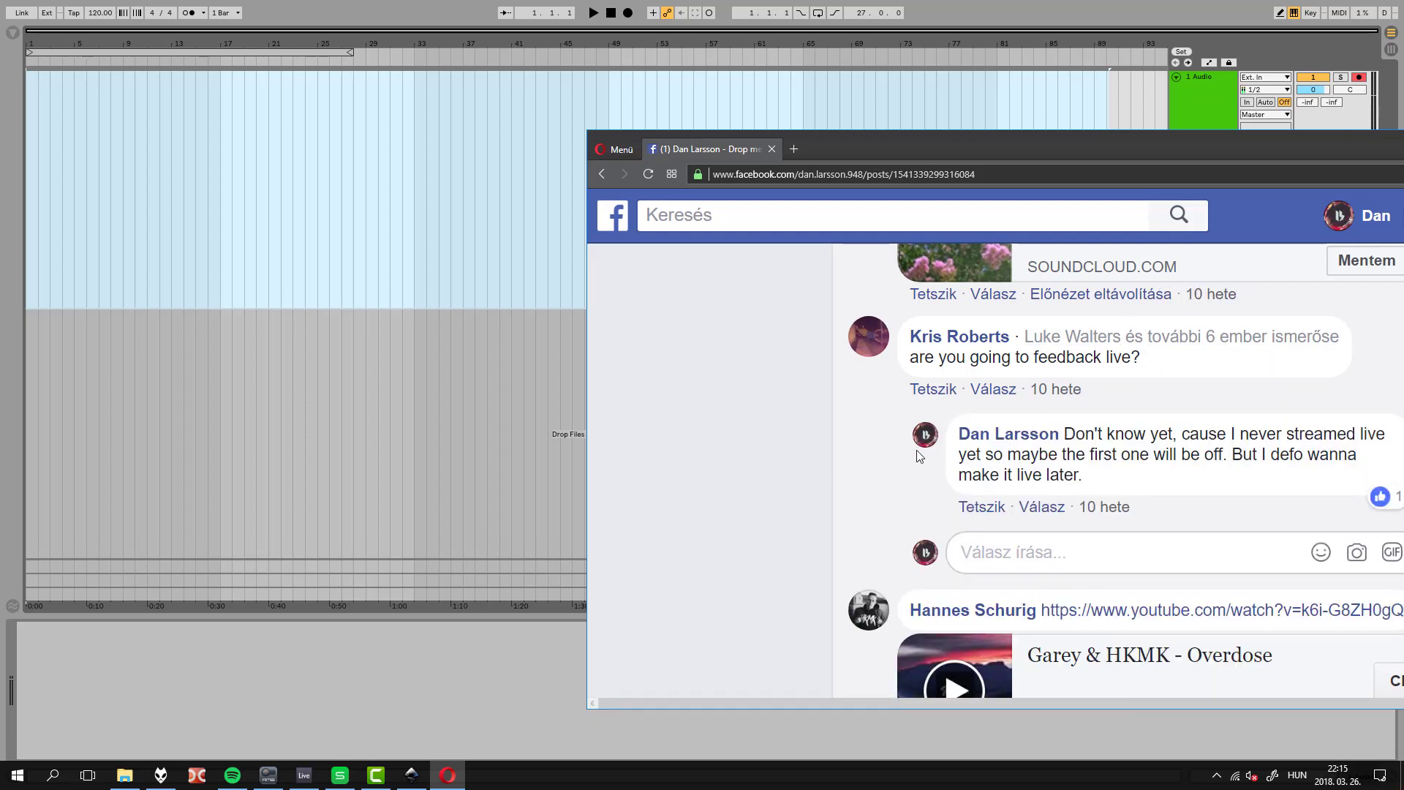
{"action": "scroll", "coordinate": [832, 437], "scroll_direction": "down", "scroll_amount": 3}
{"action": "scroll", "coordinate": [832, 432], "scroll_direction": "up", "scroll_amount": 3}
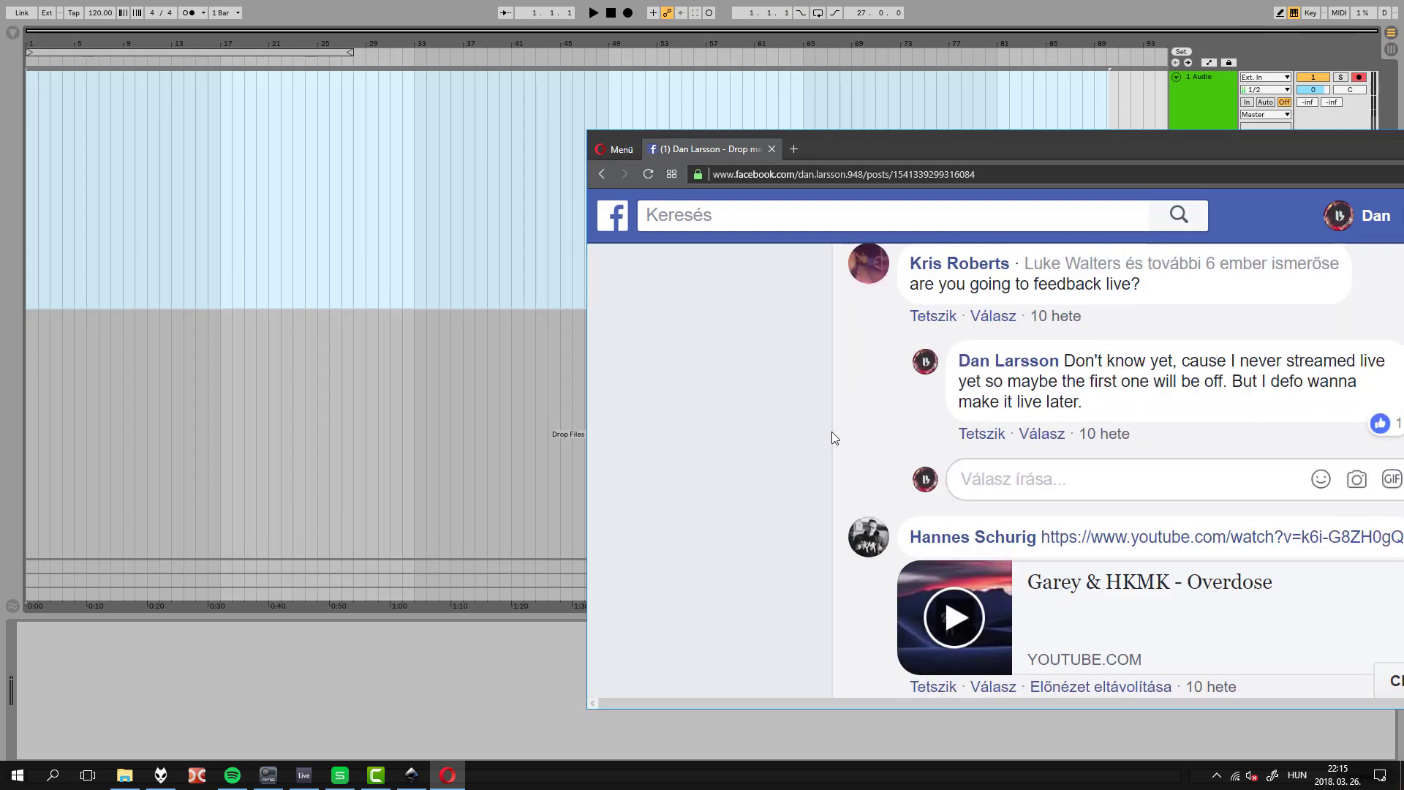
{"action": "middle_click", "coordinate": [826, 374]}
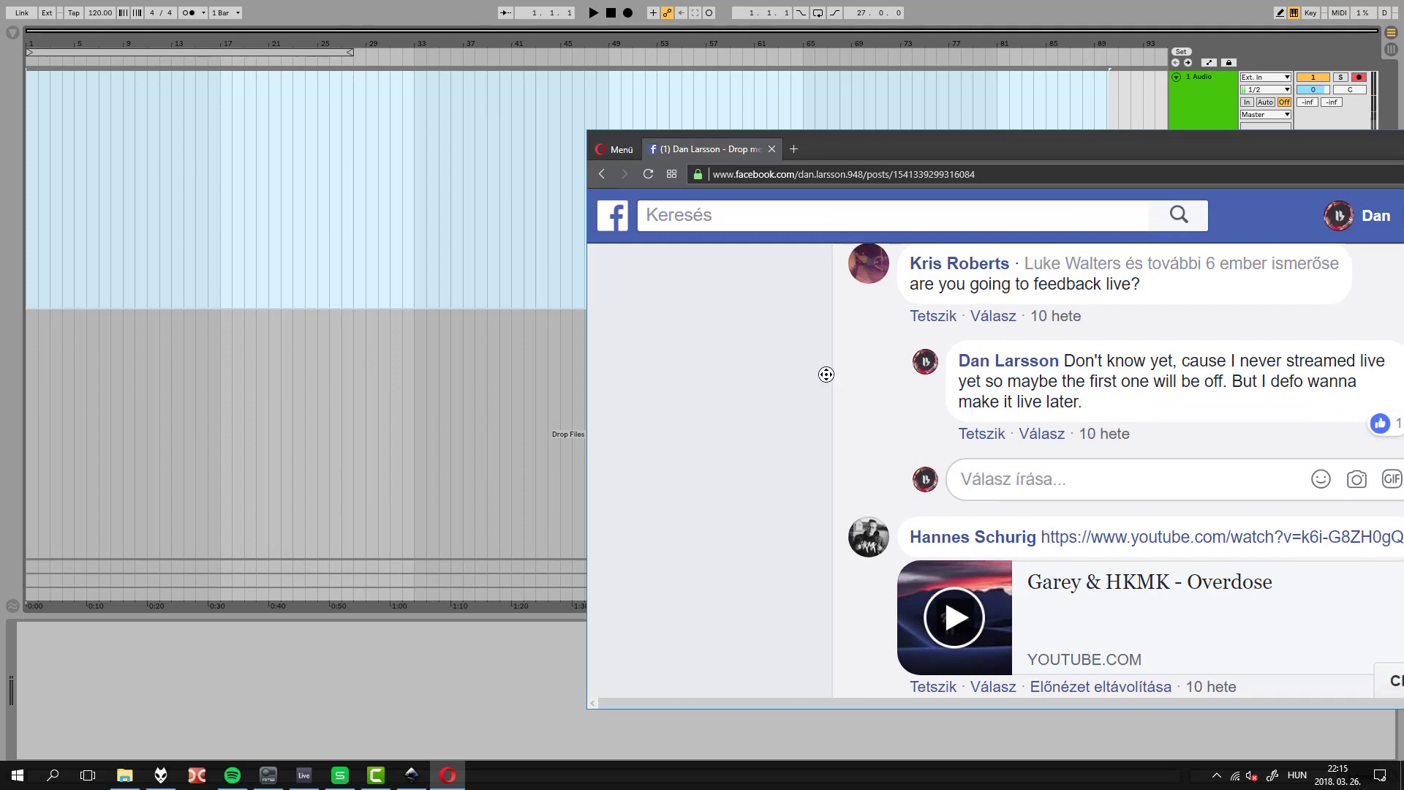
Open the Garey & HKMK - Overdose YouTube link from the comments in a new tab and start recording in Ableton Live
{"action": "middle_click", "coordinate": [831, 422]}
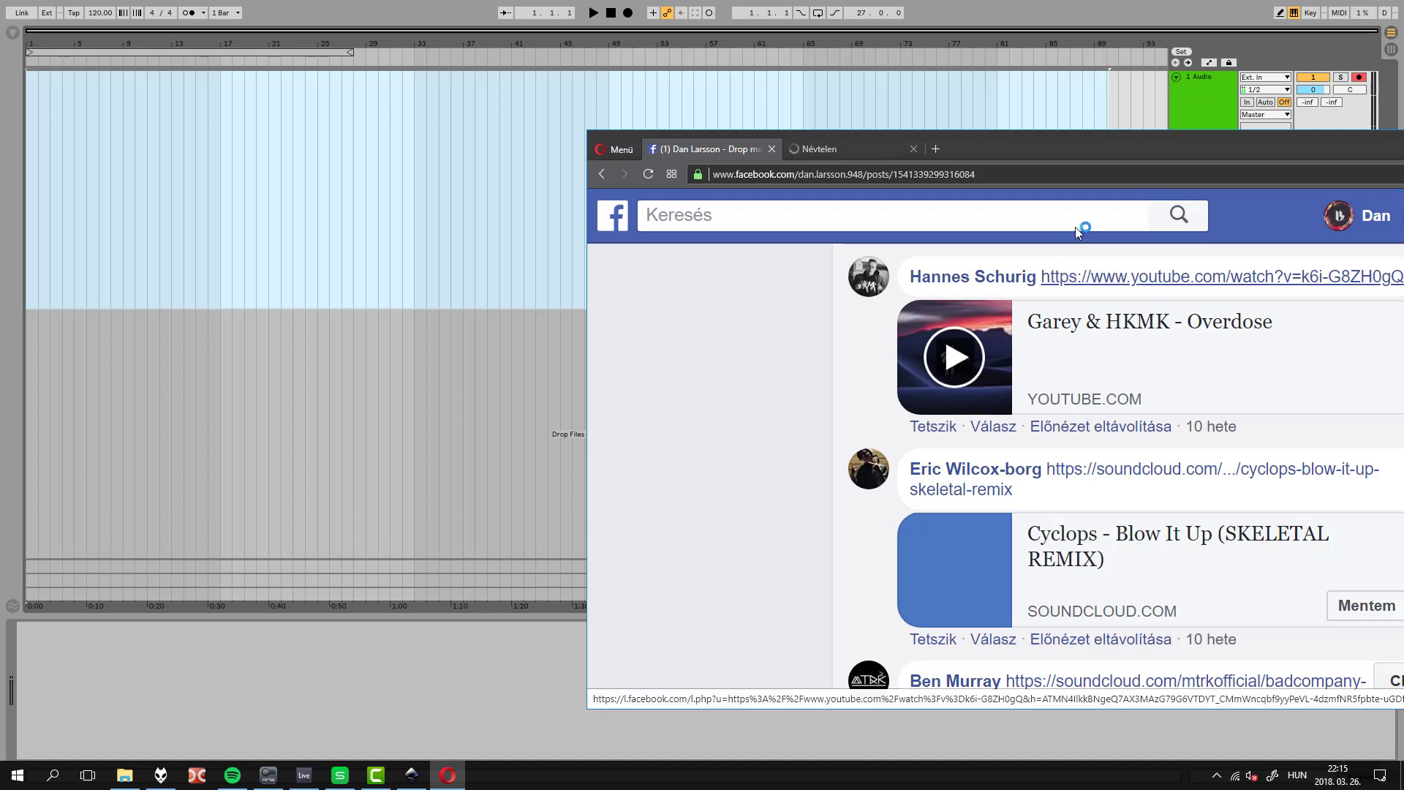
{"action": "left_click", "coordinate": [832, 148]}
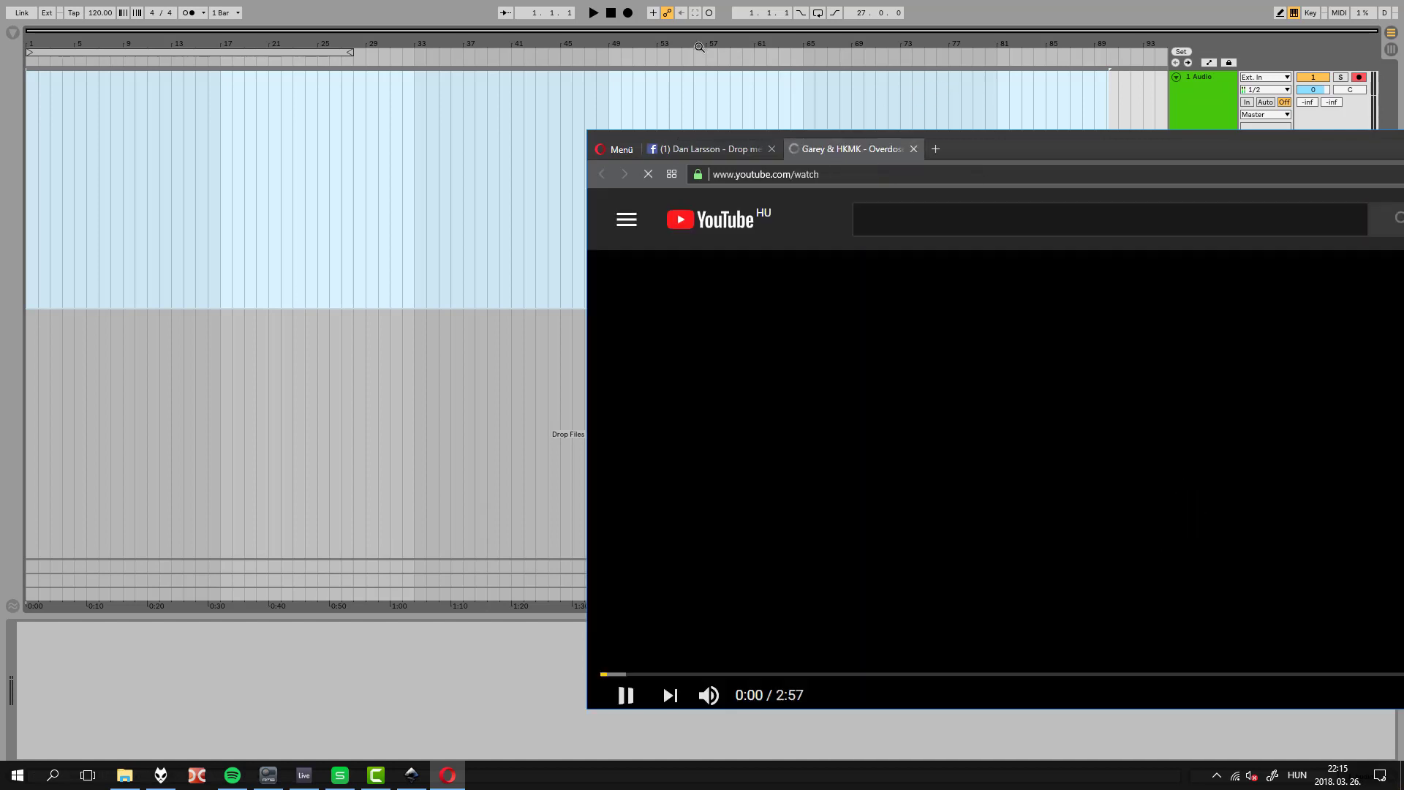
{"action": "left_click", "coordinate": [628, 12]}
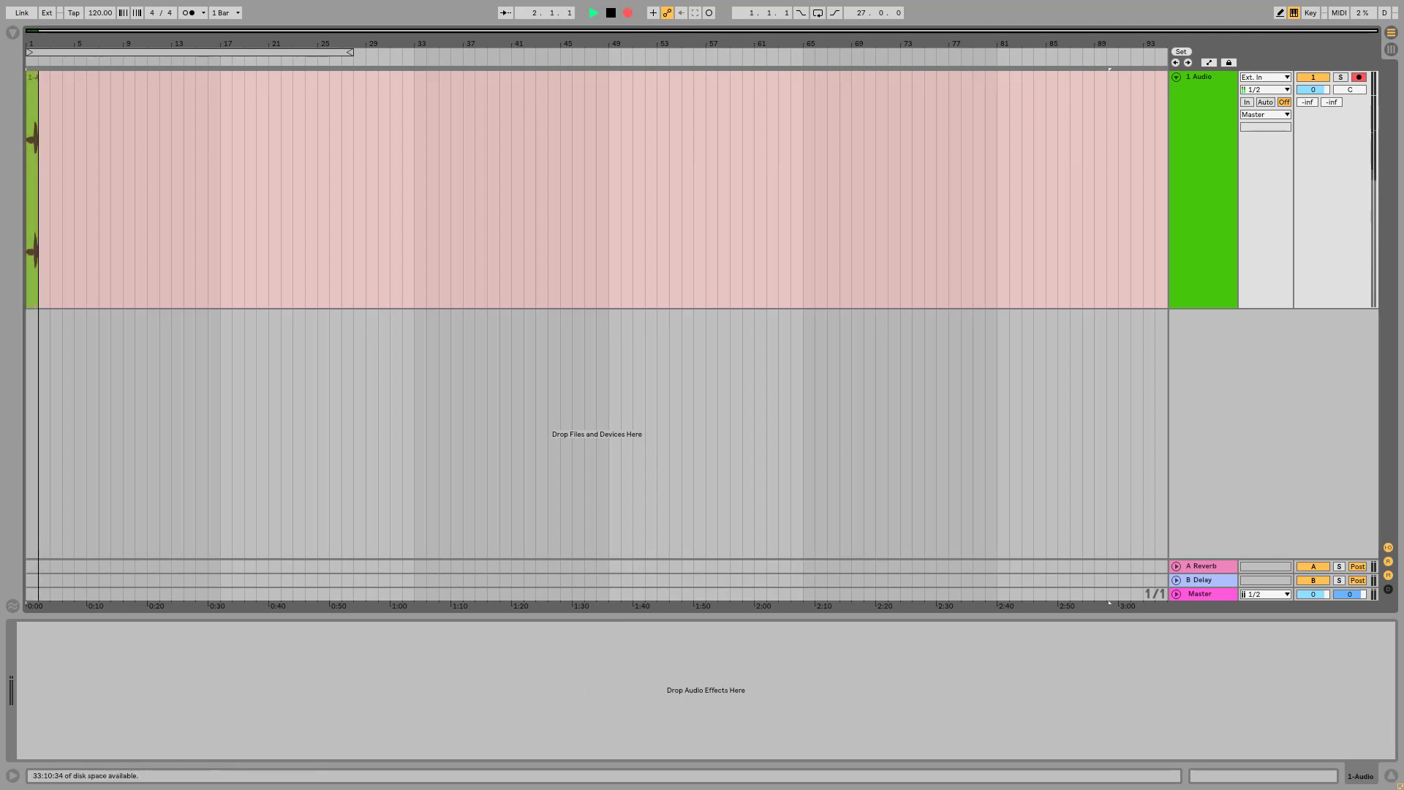
Switch back to the browser and look over the Overdose video's details while the track records
{"action": "key", "text": "alt+Tab"}
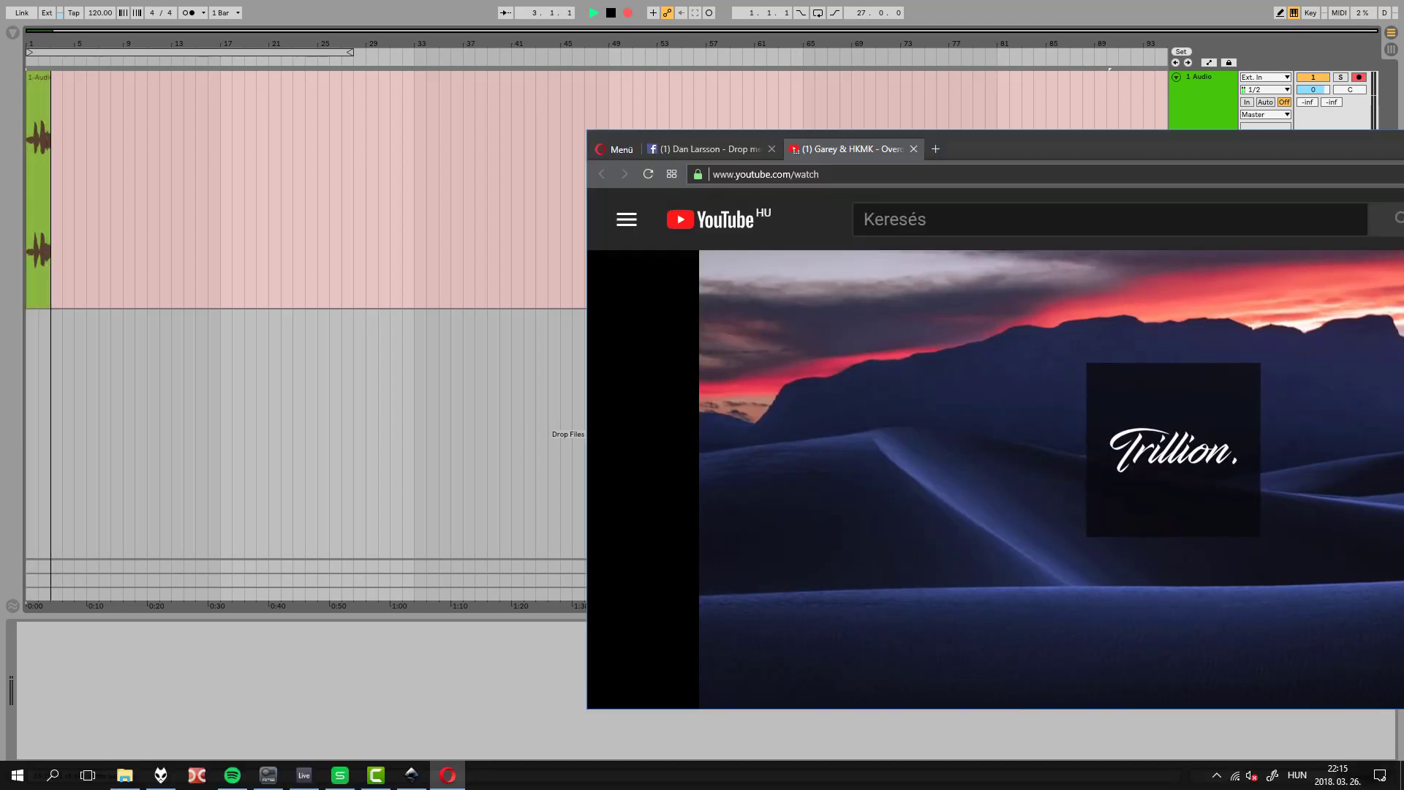
{"action": "scroll", "coordinate": [1245, 440], "scroll_direction": "down", "scroll_amount": 2}
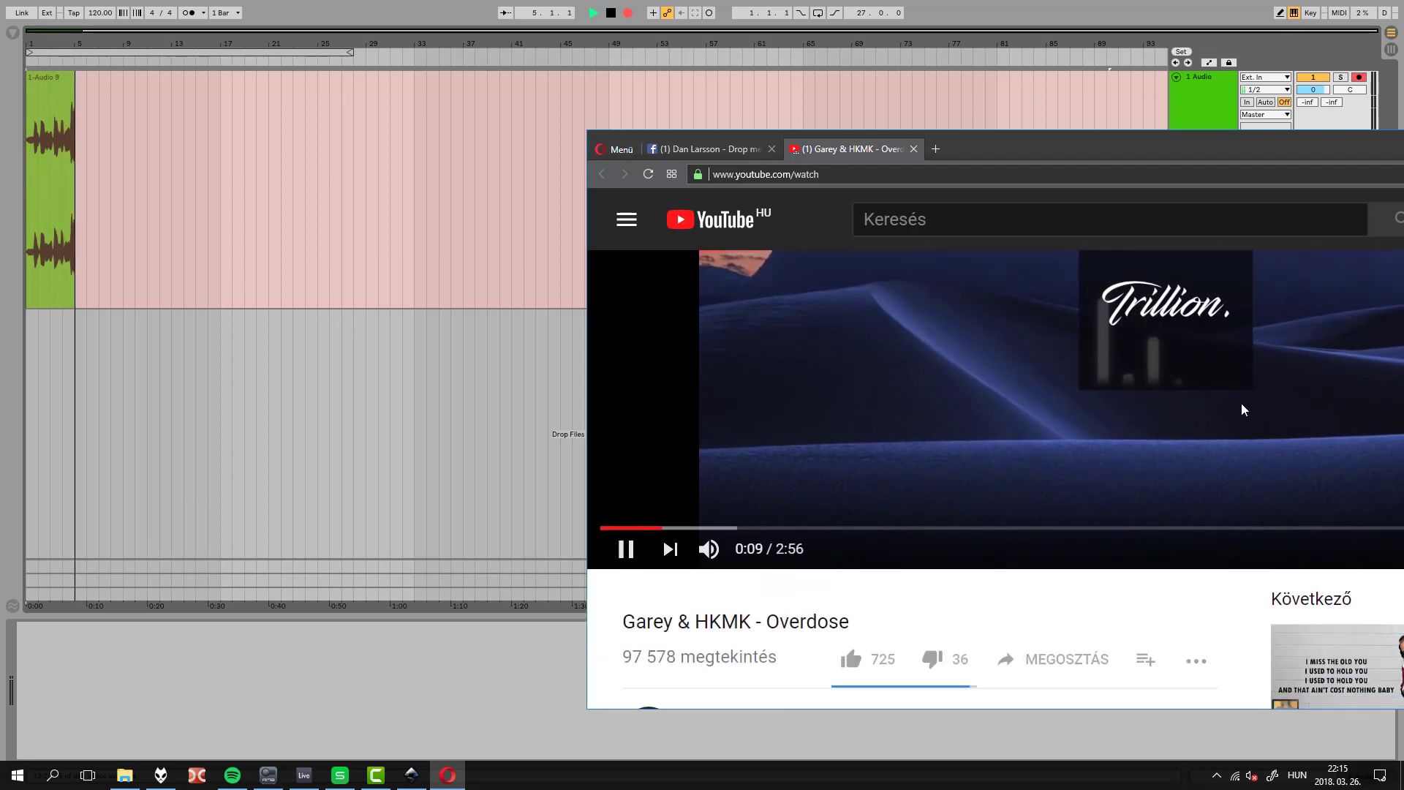
{"action": "scroll", "coordinate": [1241, 404], "scroll_direction": "up", "scroll_amount": 1}
{"action": "scroll", "coordinate": [1241, 401], "scroll_direction": "up", "scroll_amount": 2}
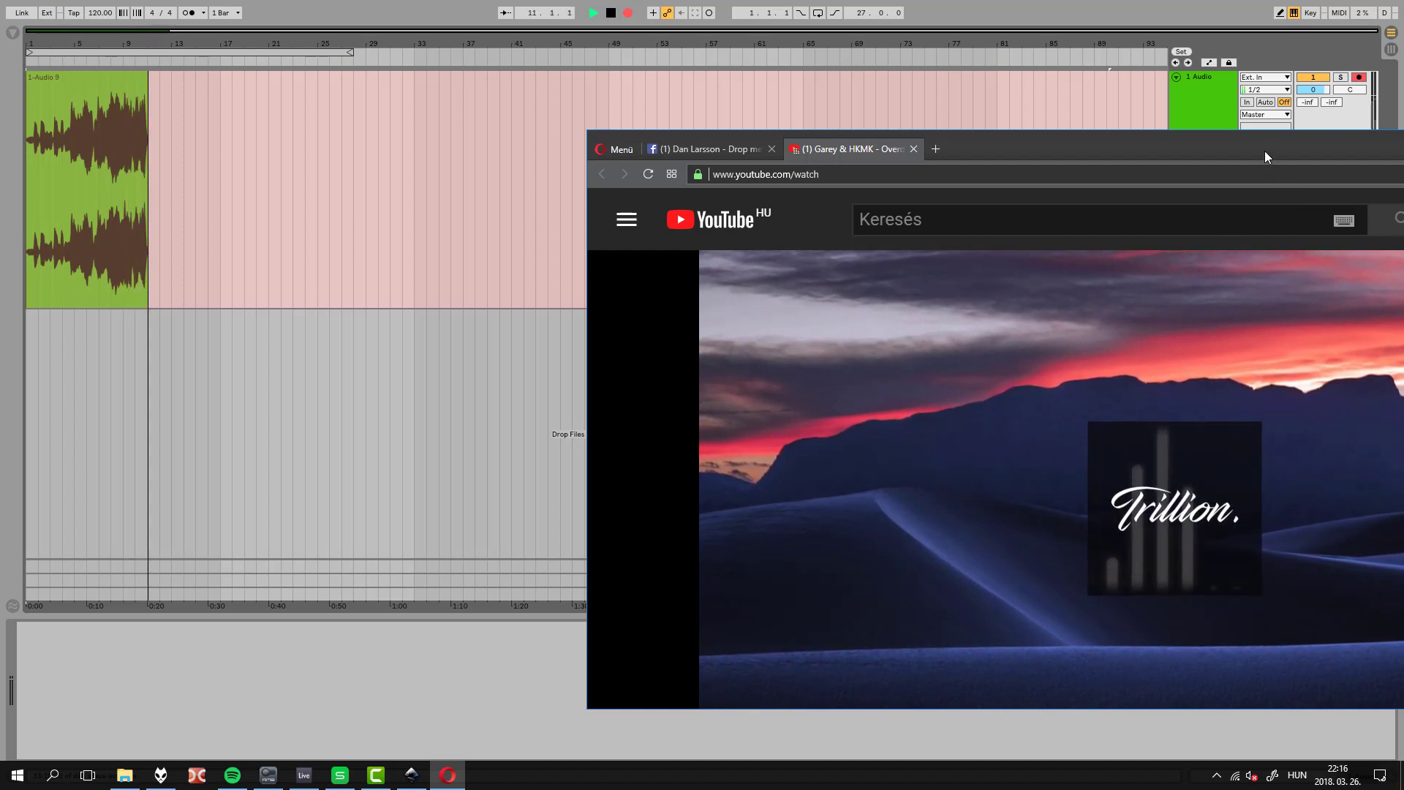
{"action": "scroll", "coordinate": [1241, 291], "scroll_direction": "down", "scroll_amount": 5}
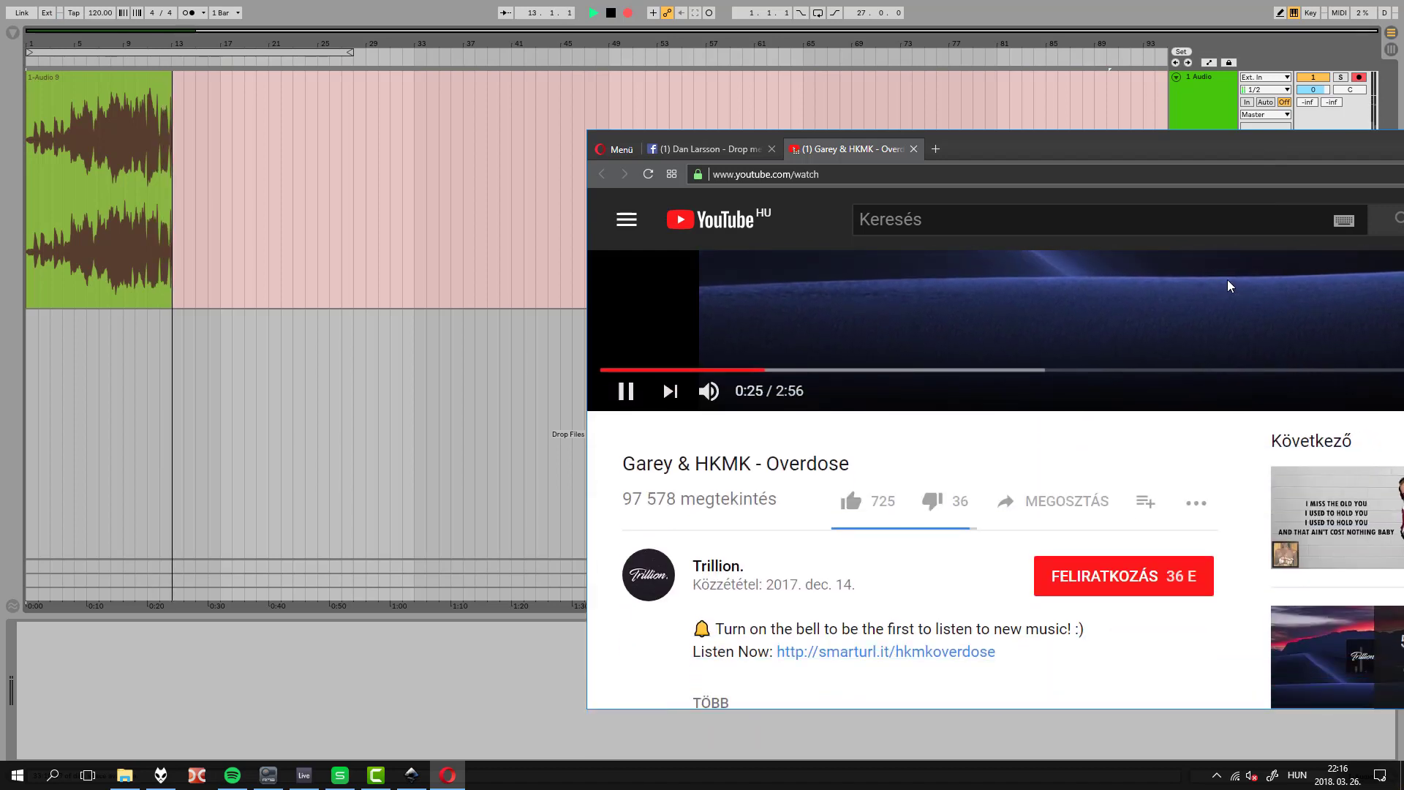
Open the Trillion. channel from the Overdose video page in a new tab, browse its uploaded videos, and close it
{"action": "scroll", "coordinate": [1227, 279], "scroll_direction": "up", "scroll_amount": 2}
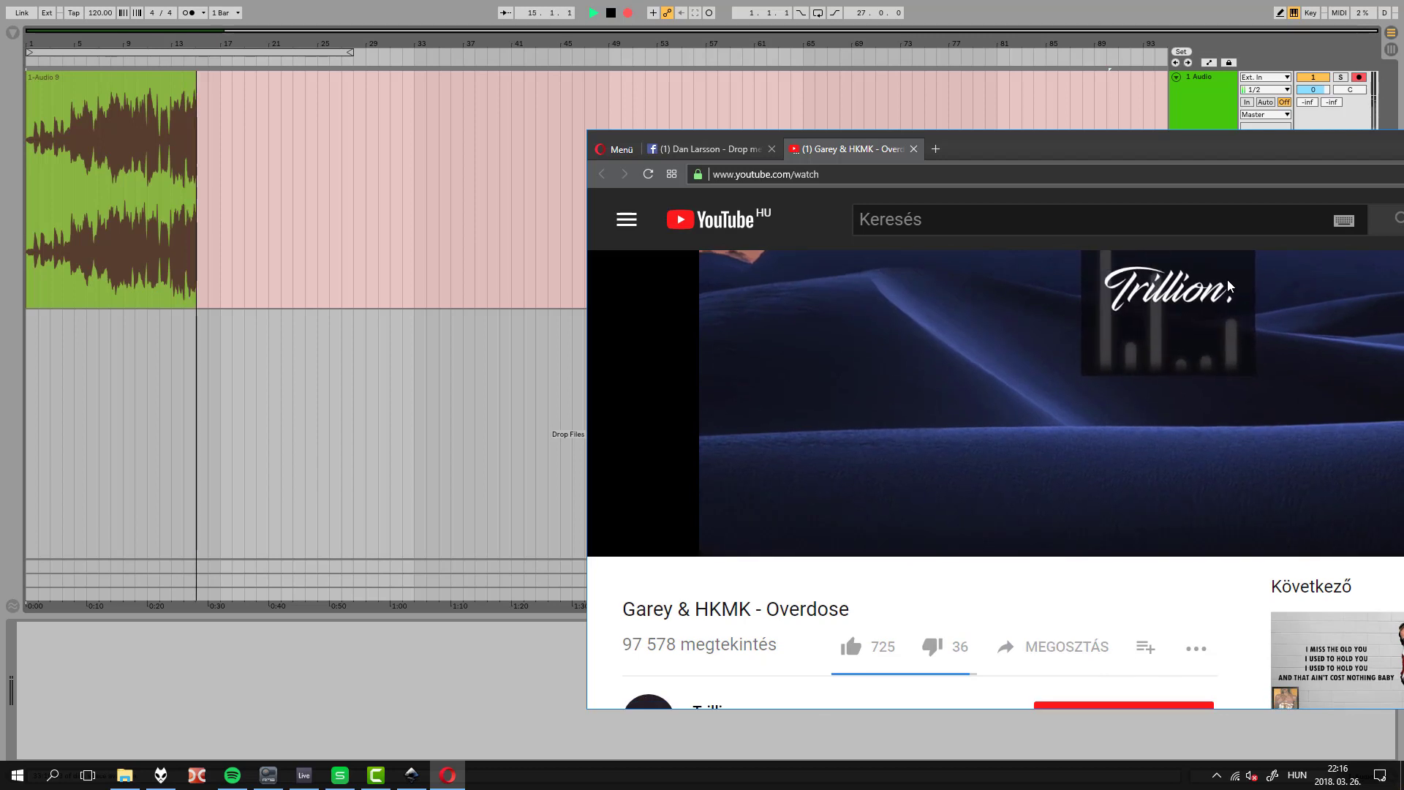
{"action": "scroll", "coordinate": [1227, 279], "scroll_direction": "down", "scroll_amount": 2}
{"action": "scroll", "coordinate": [1227, 280], "scroll_direction": "down", "scroll_amount": 2}
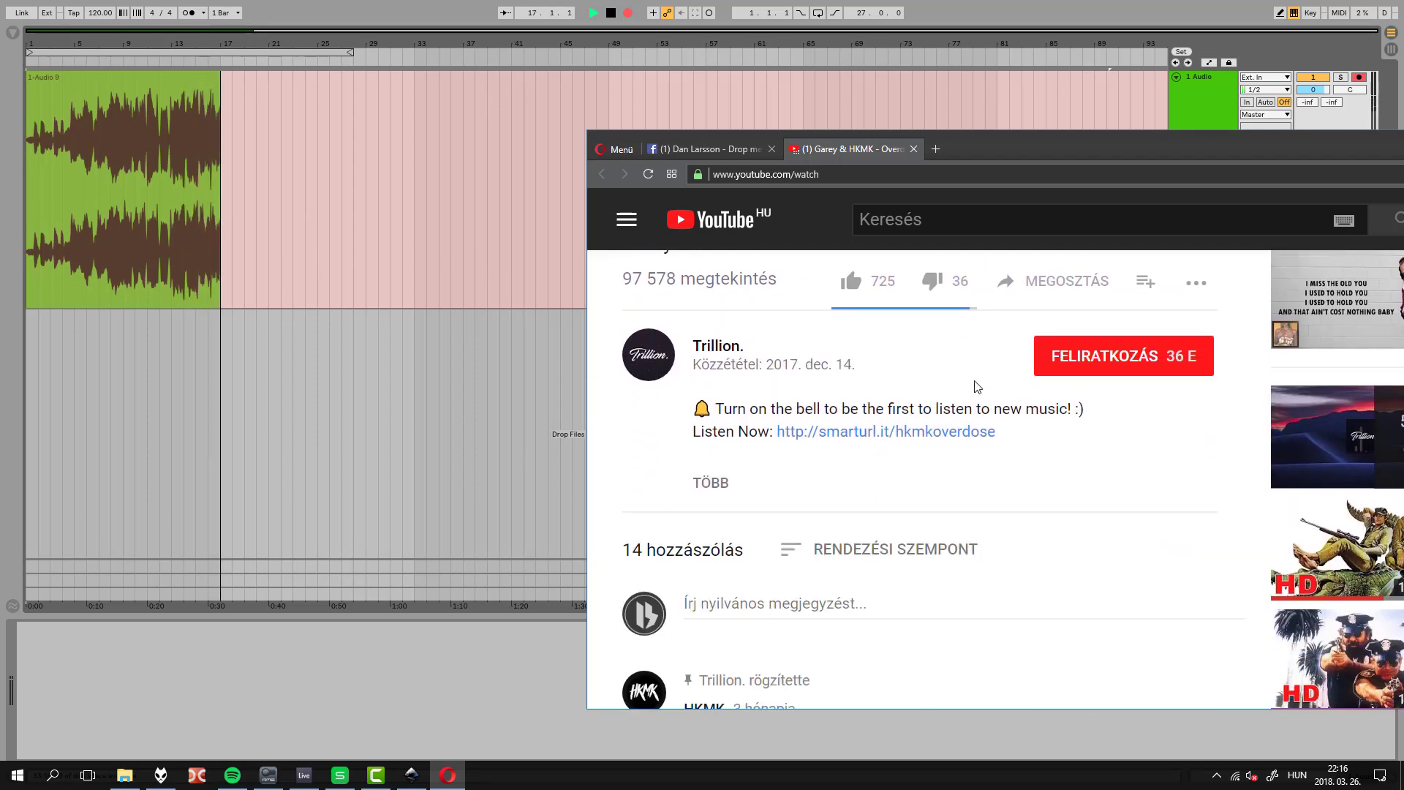
{"action": "scroll", "coordinate": [975, 381], "scroll_direction": "up", "scroll_amount": 3}
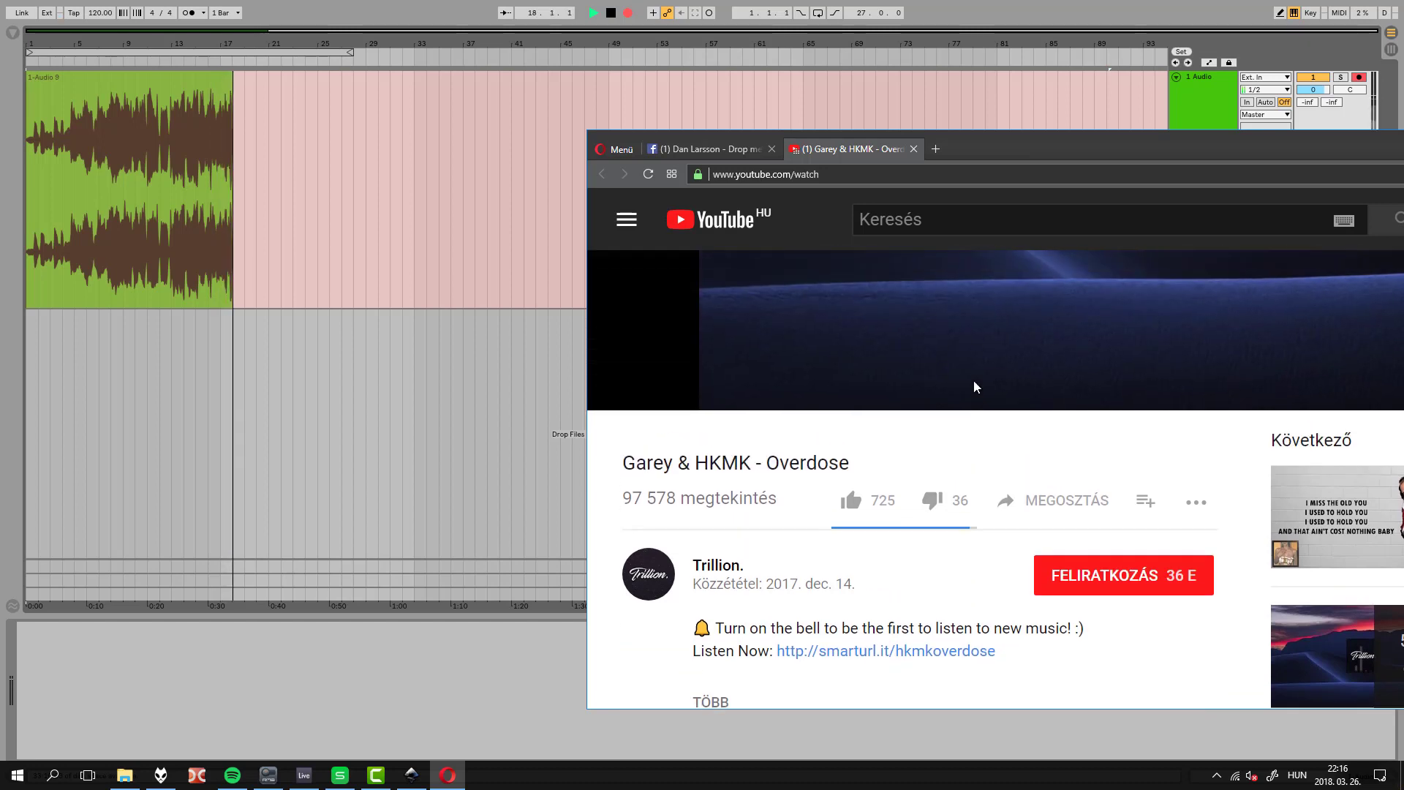
{"action": "middle_click", "coordinate": [881, 650]}
{"action": "scroll", "coordinate": [852, 328], "scroll_direction": "up", "scroll_amount": 4}
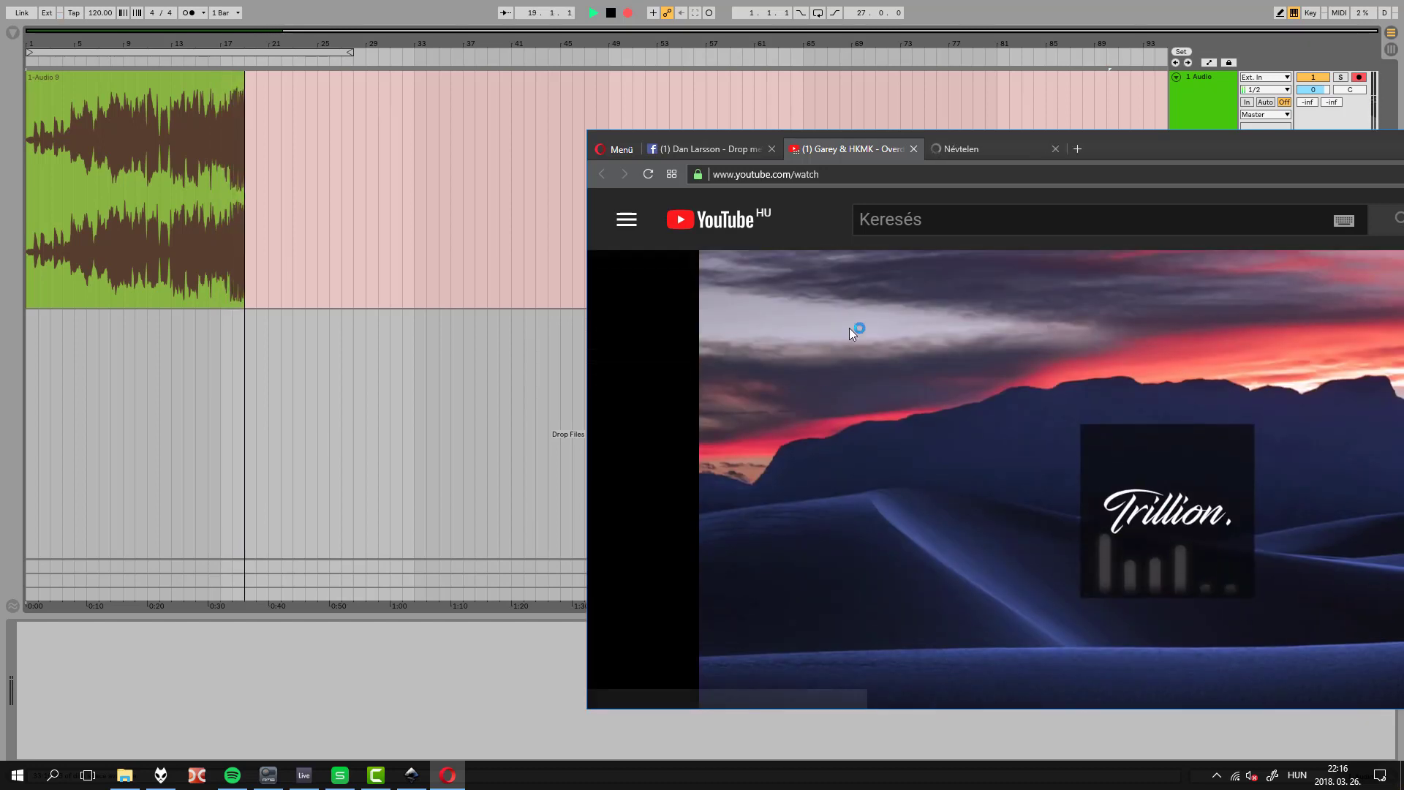
{"action": "left_click", "coordinate": [958, 149]}
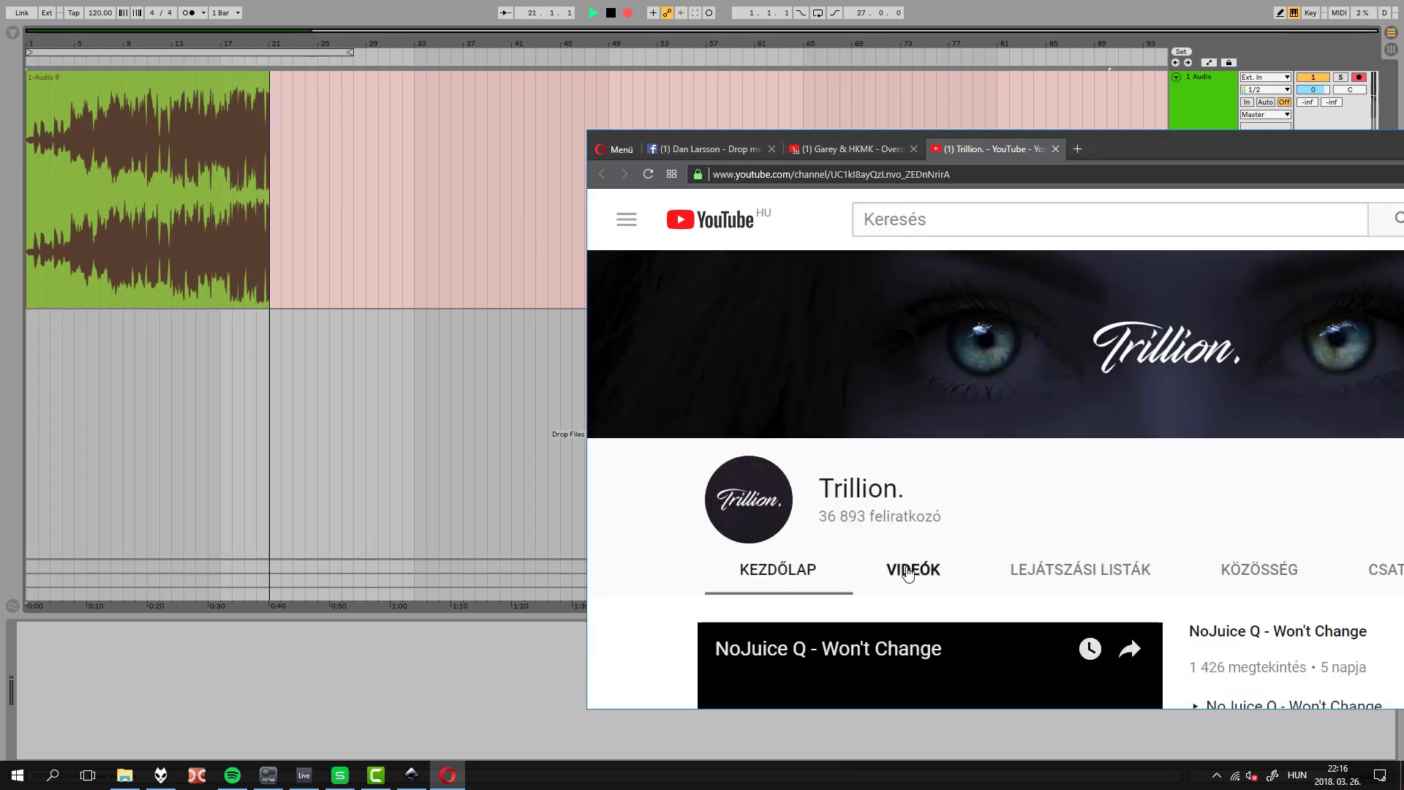
{"action": "left_click", "coordinate": [906, 569]}
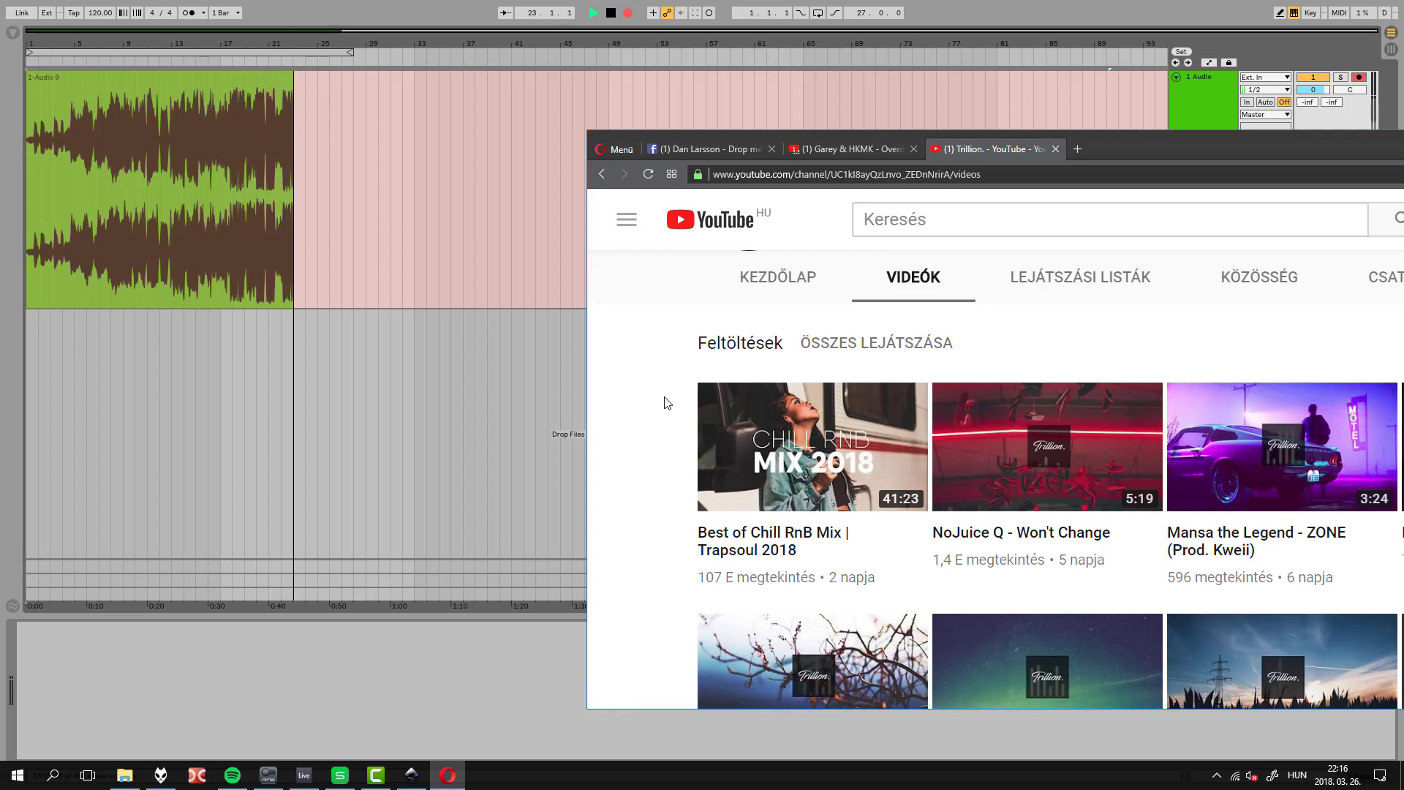
{"action": "scroll", "coordinate": [667, 403], "scroll_direction": "down", "scroll_amount": 2}
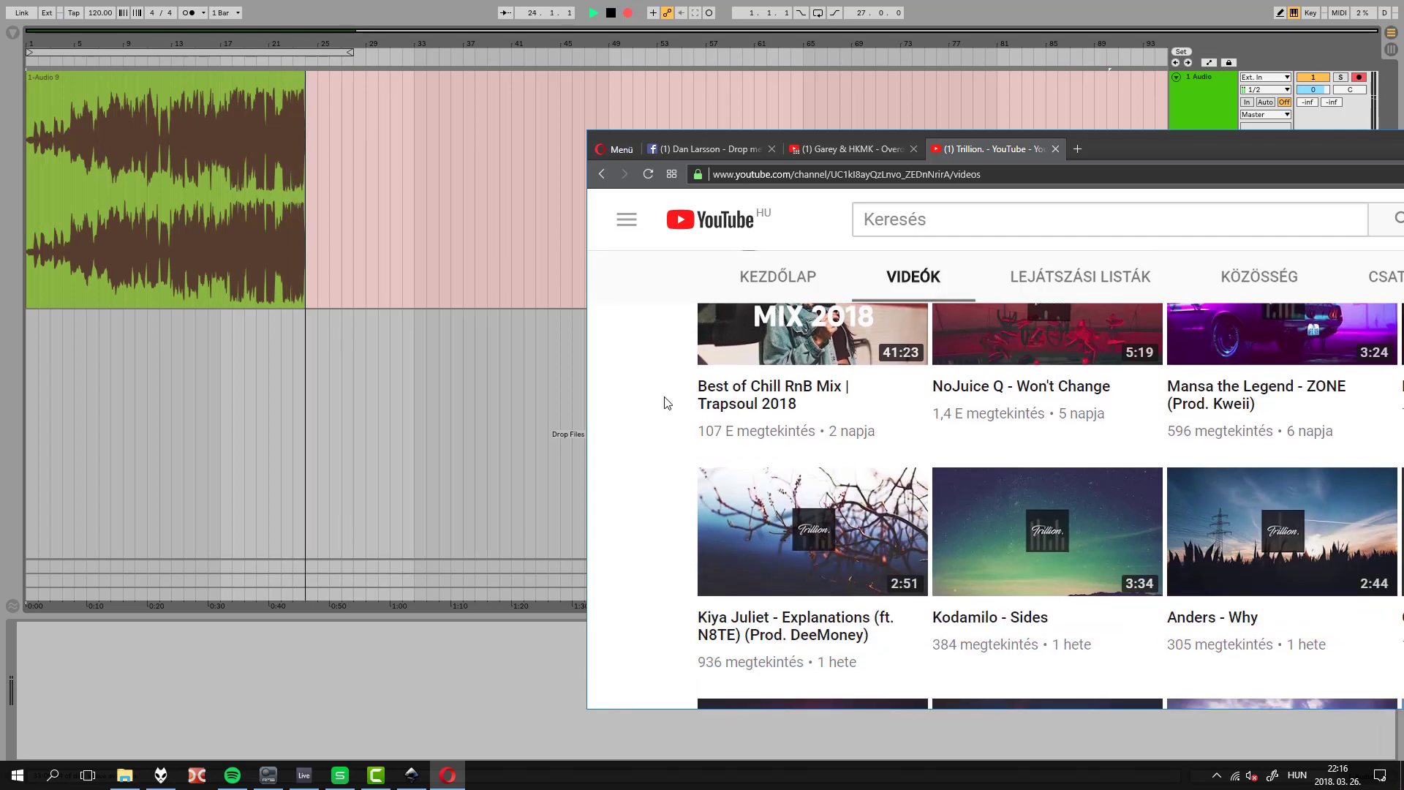
{"action": "scroll", "coordinate": [667, 403], "scroll_direction": "down", "scroll_amount": 3}
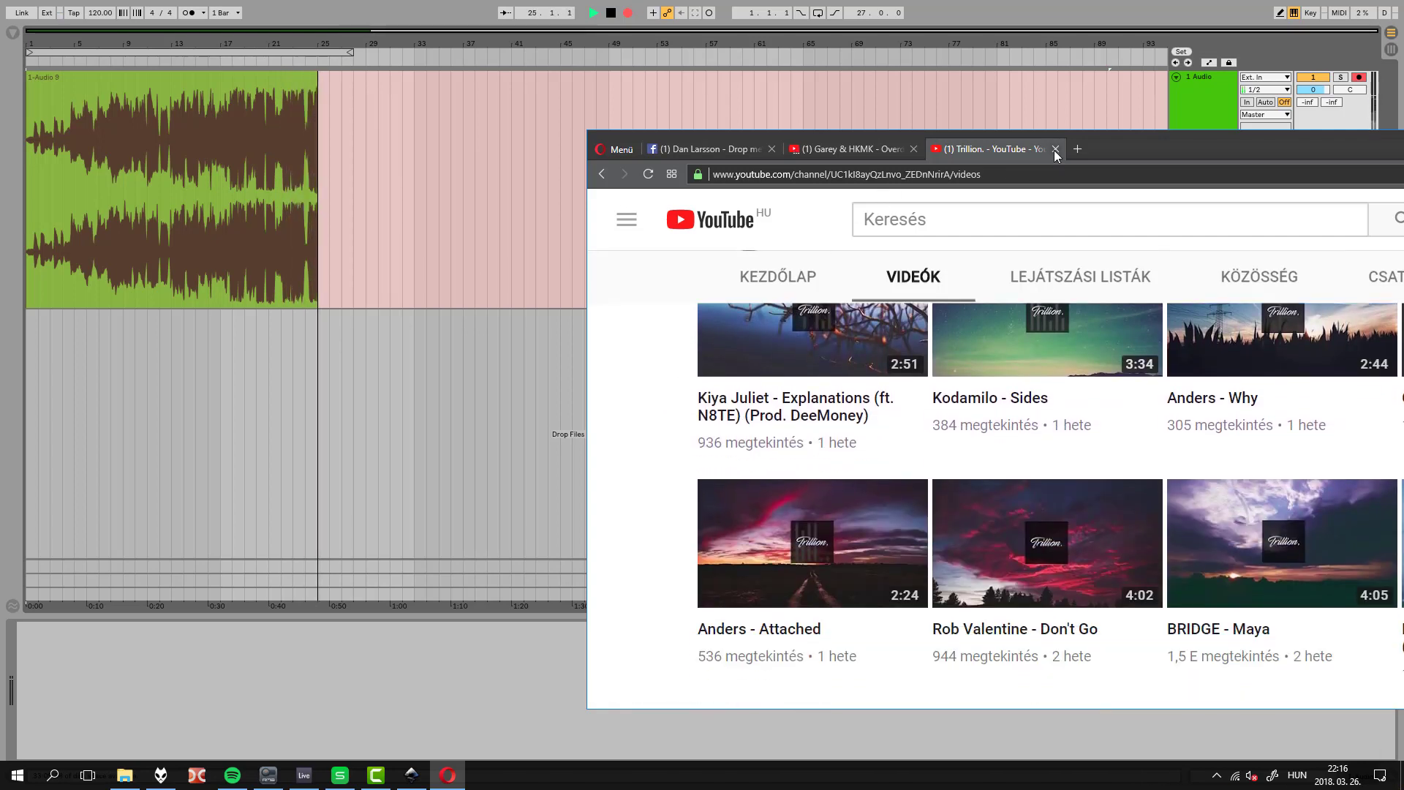
{"action": "left_click", "coordinate": [1055, 149]}
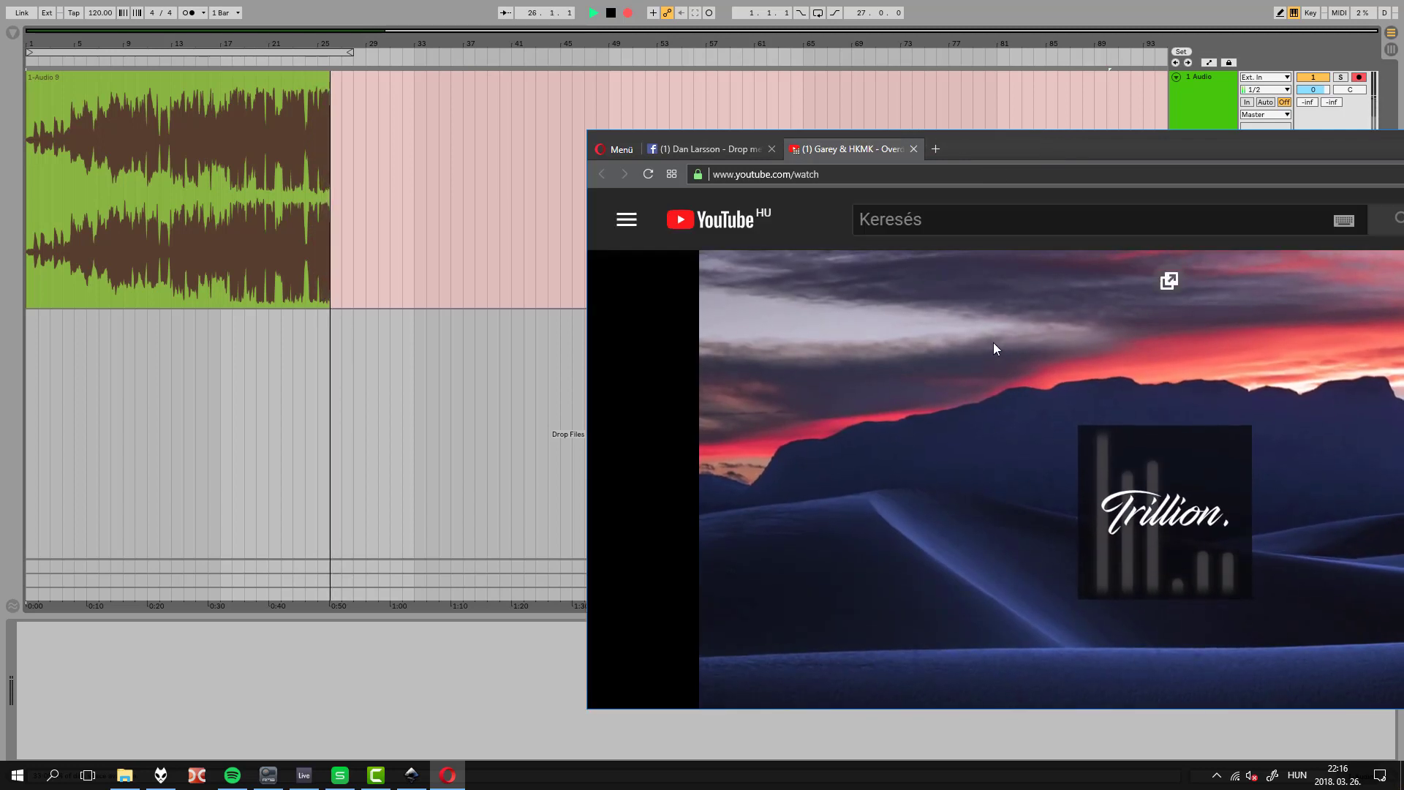
{"action": "scroll", "coordinate": [992, 335], "scroll_direction": "down", "scroll_amount": 4}
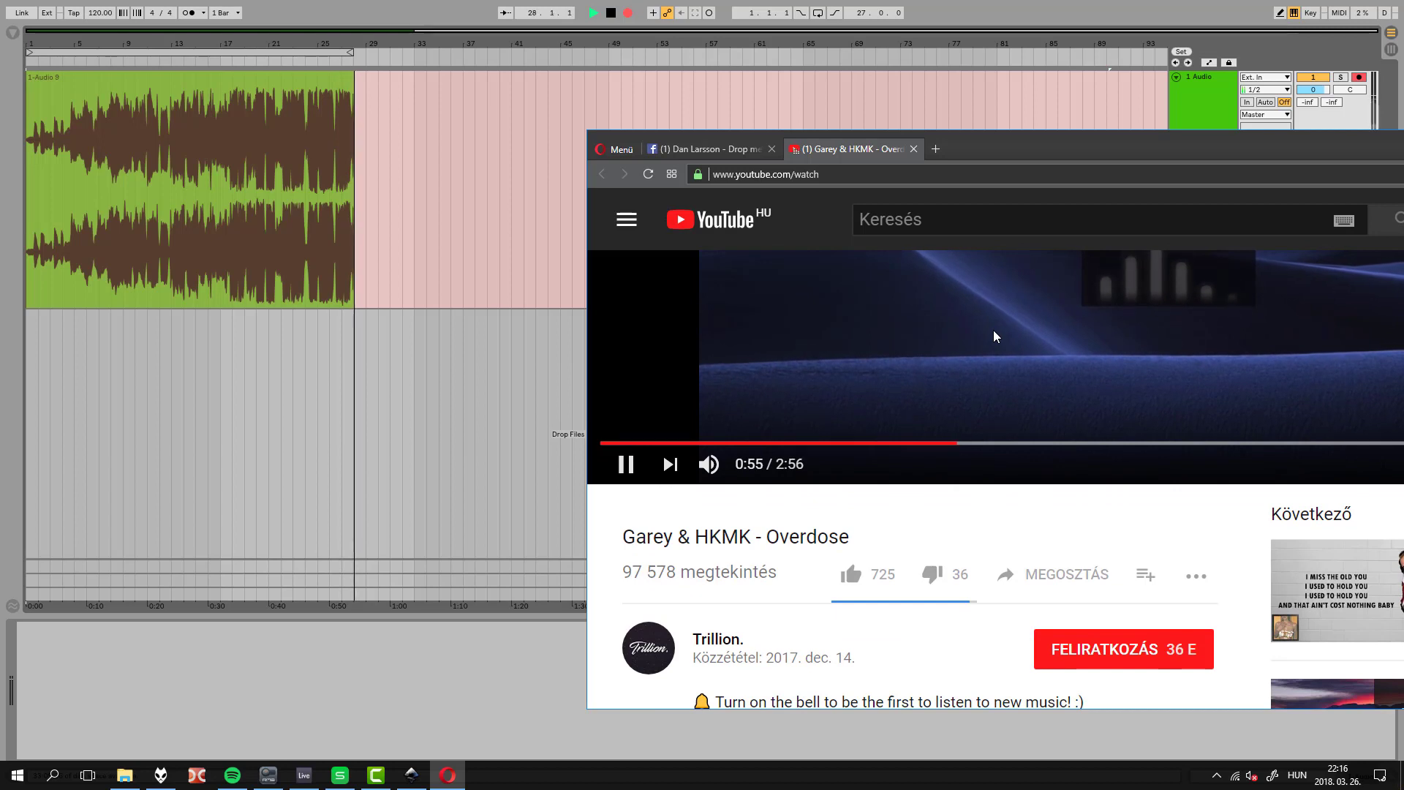
{"action": "scroll", "coordinate": [993, 336], "scroll_direction": "up", "scroll_amount": 3}
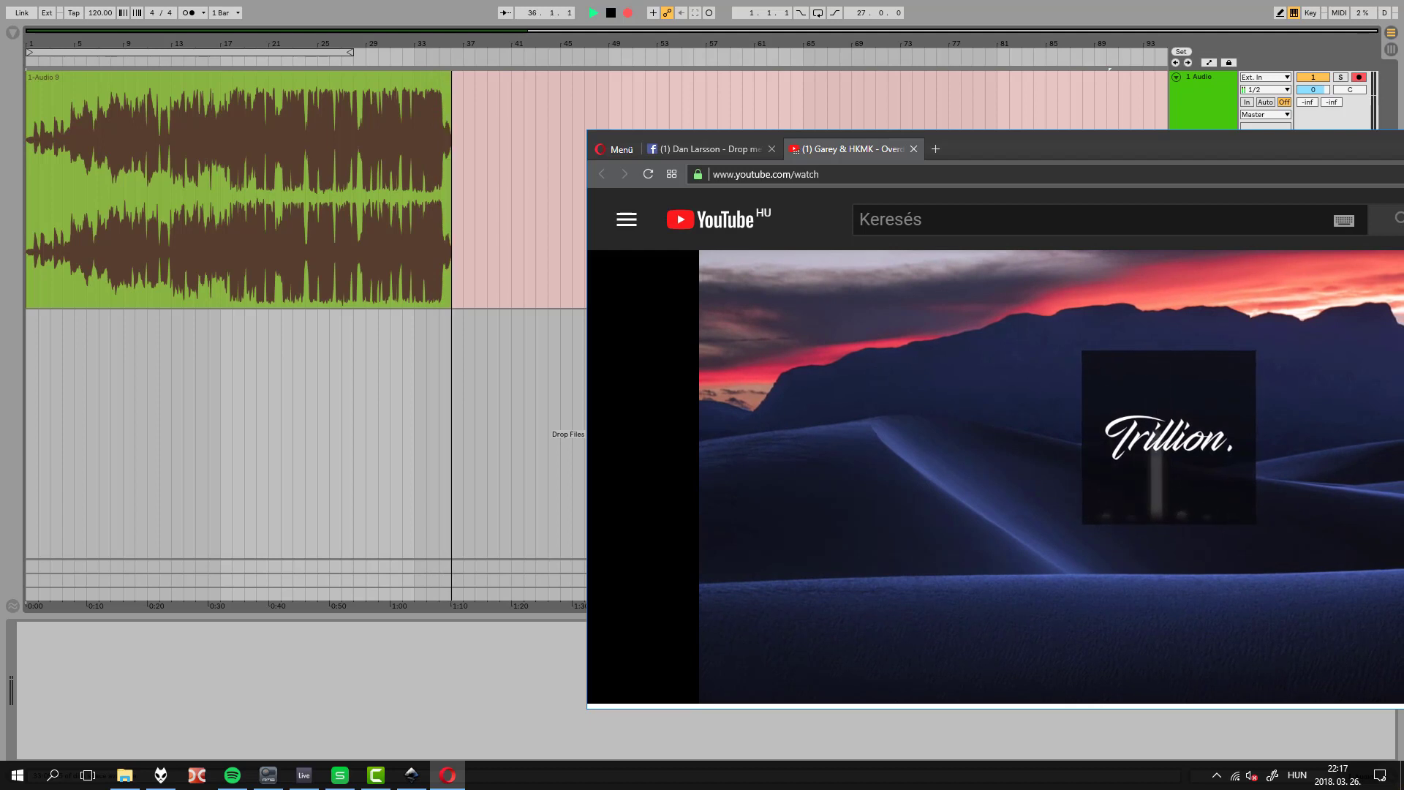
{"action": "scroll", "coordinate": [964, 275], "scroll_direction": "down", "scroll_amount": 1}
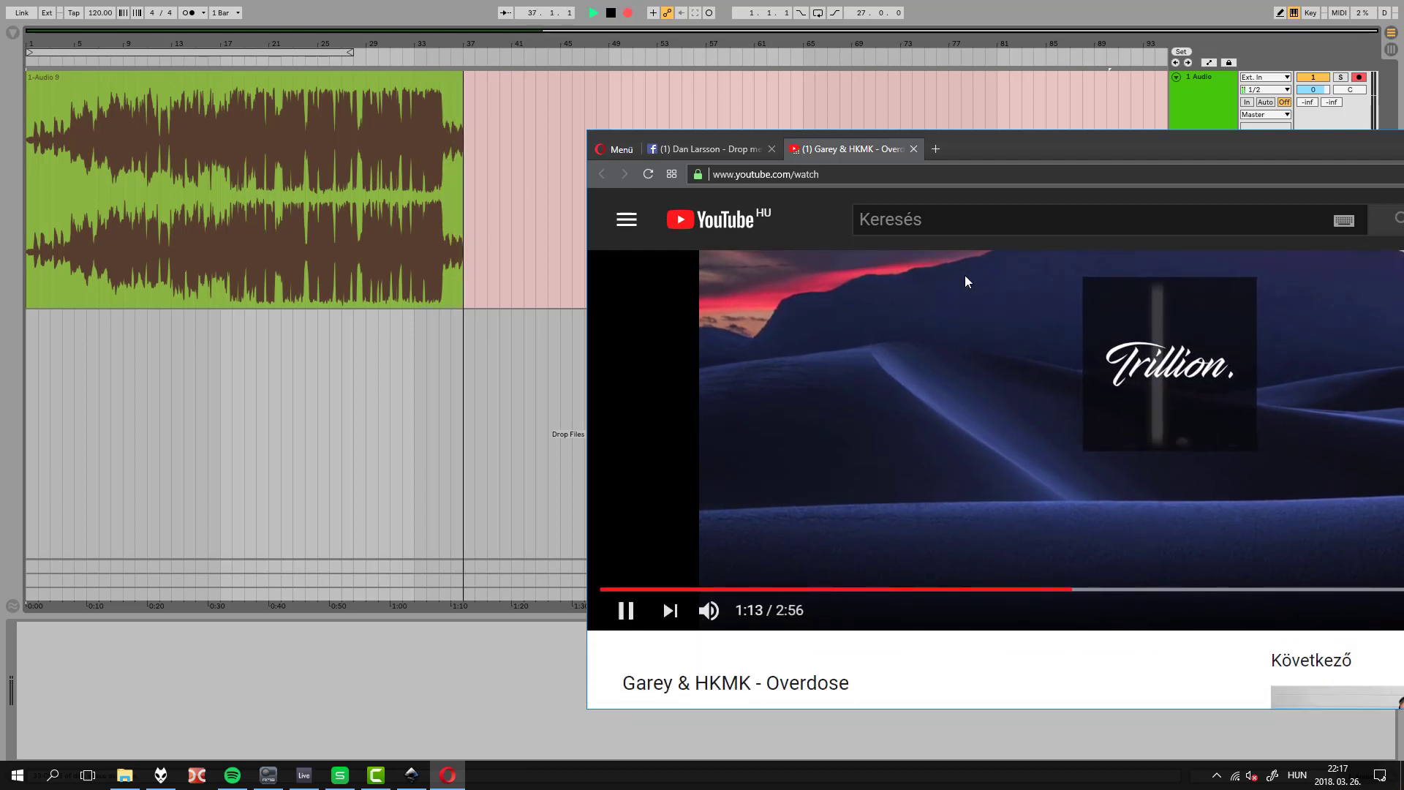
Skip the Overdose video forward in stages to near its end, and stop the video and the recording in Ableton Live
{"action": "scroll", "coordinate": [964, 282], "scroll_direction": "up", "scroll_amount": 1}
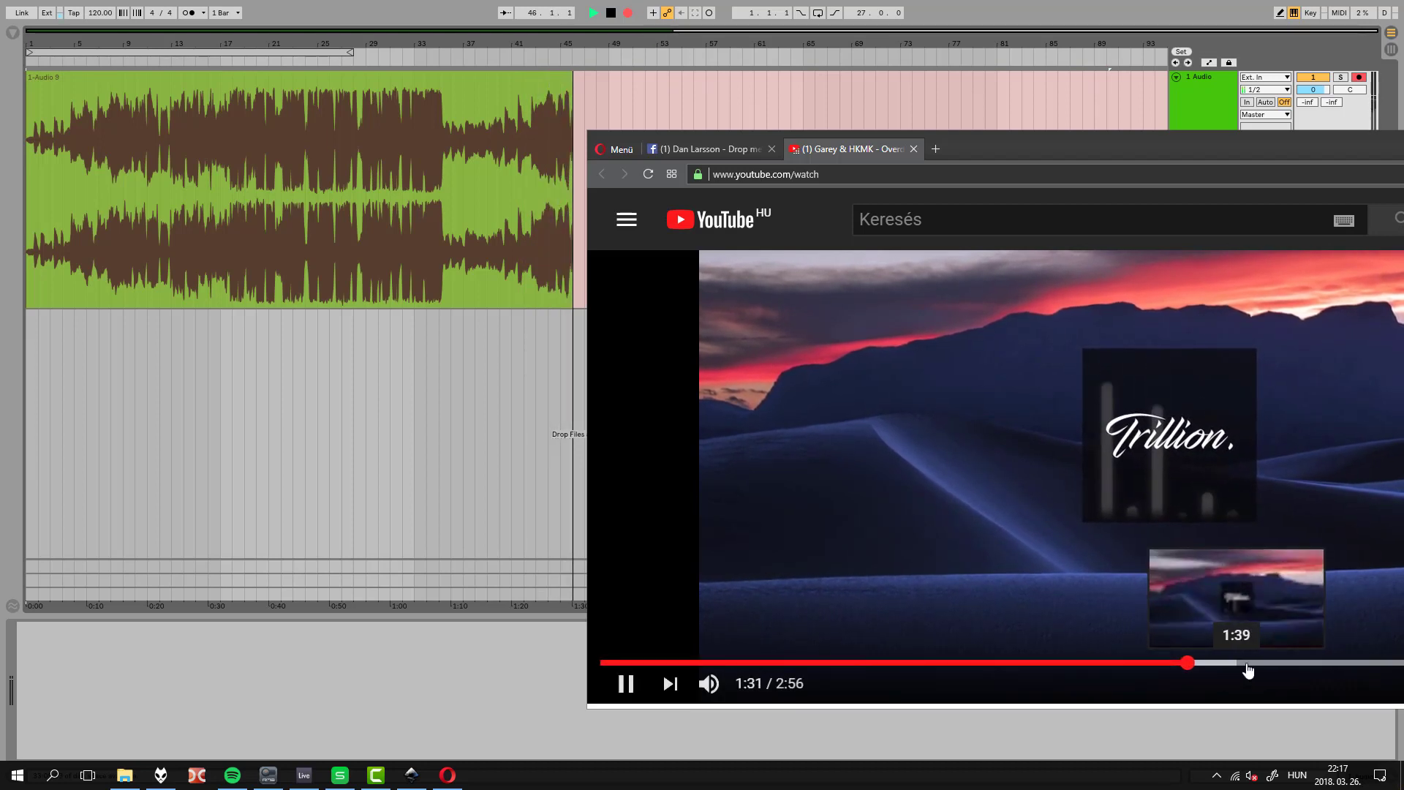
{"action": "left_click", "coordinate": [1245, 663]}
{"action": "left_click", "coordinate": [1302, 663]}
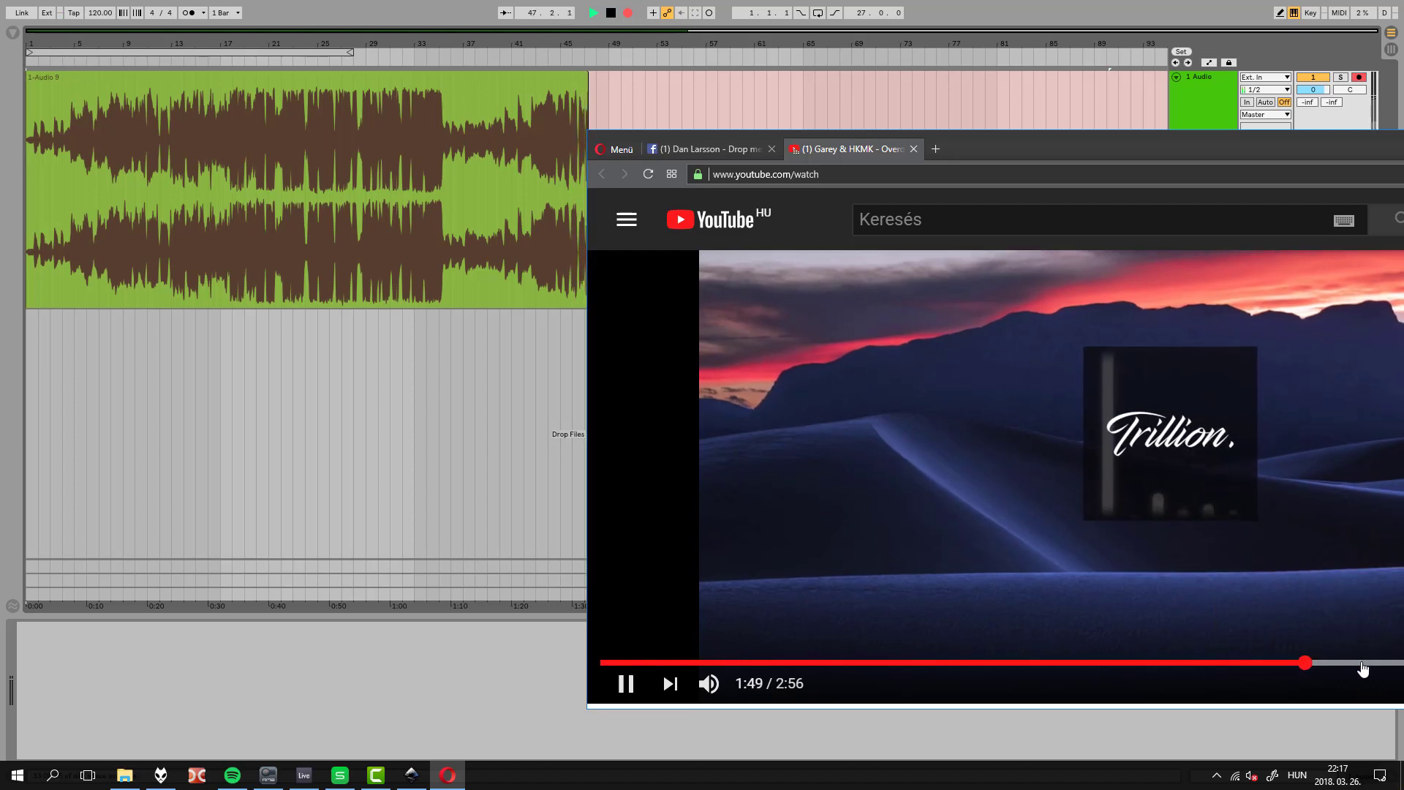
{"action": "left_click", "coordinate": [1362, 662]}
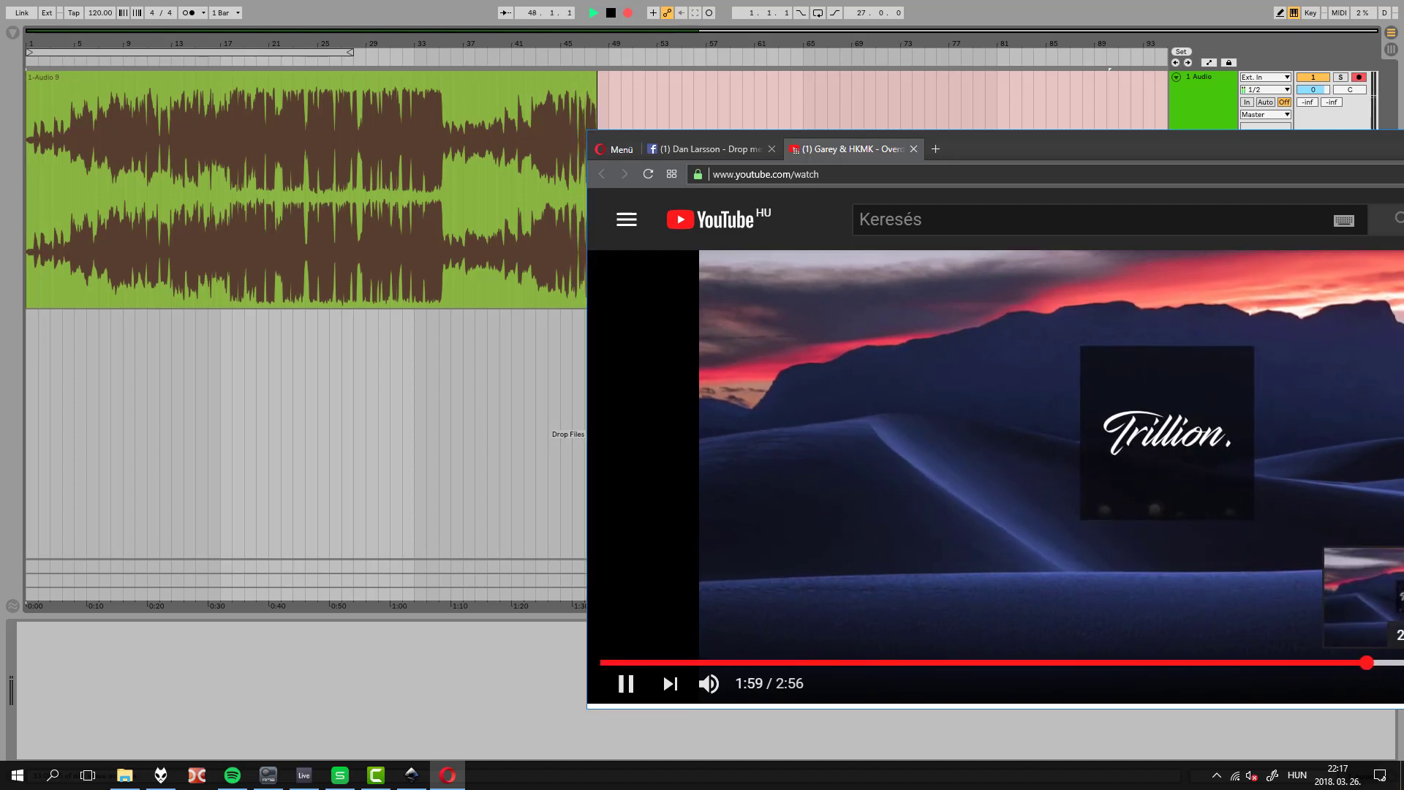
{"action": "left_click", "coordinate": [1401, 663]}
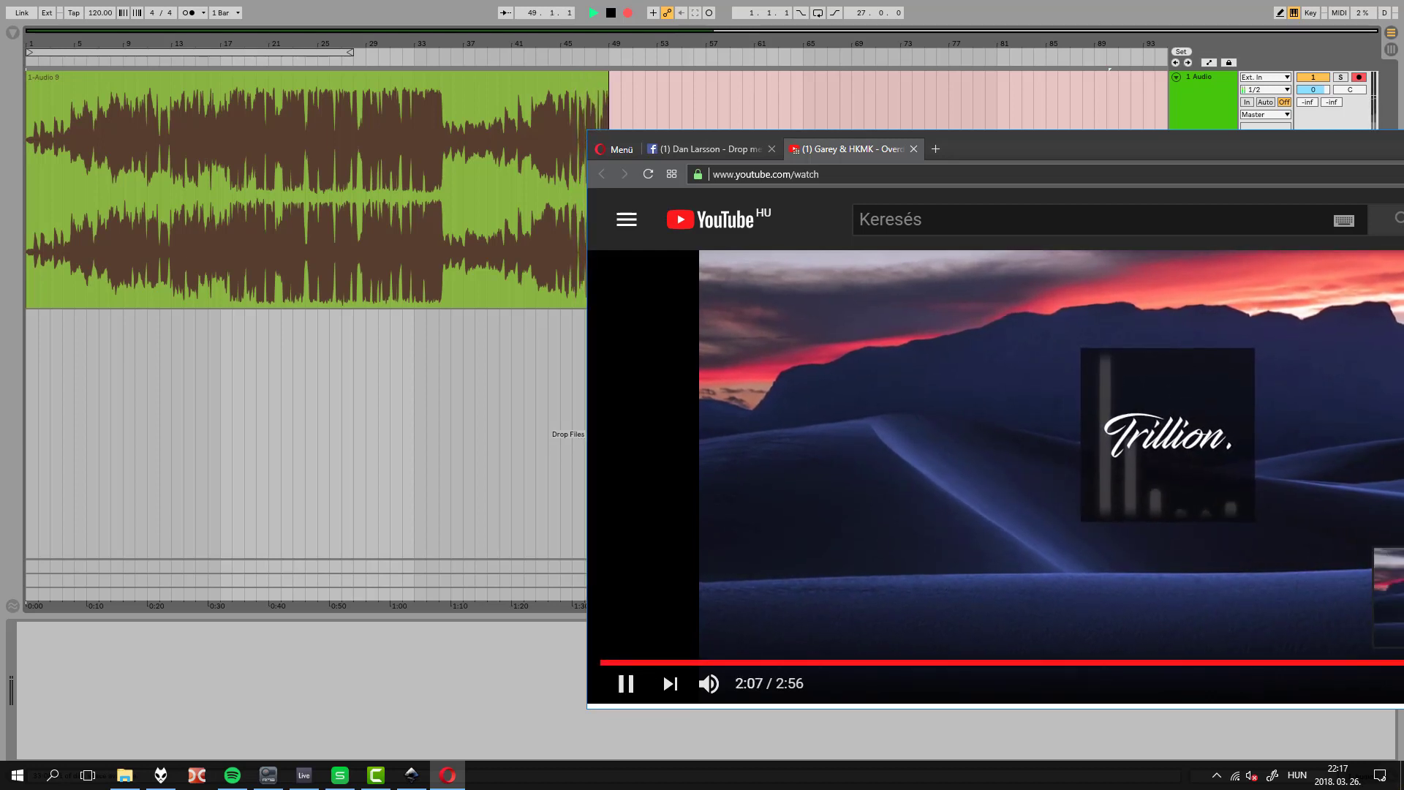
{"action": "key", "text": "Right"}
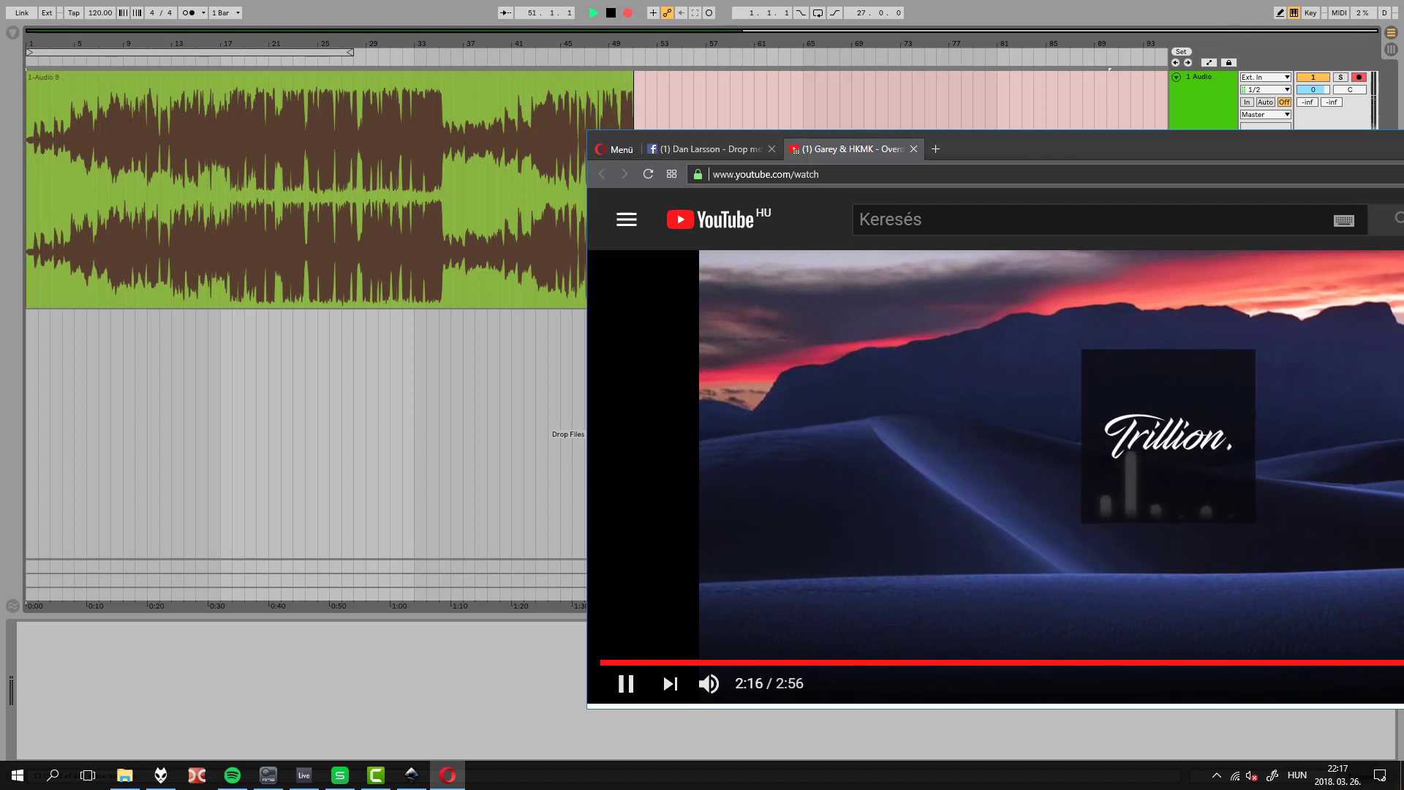
{"action": "key", "text": "Right"}
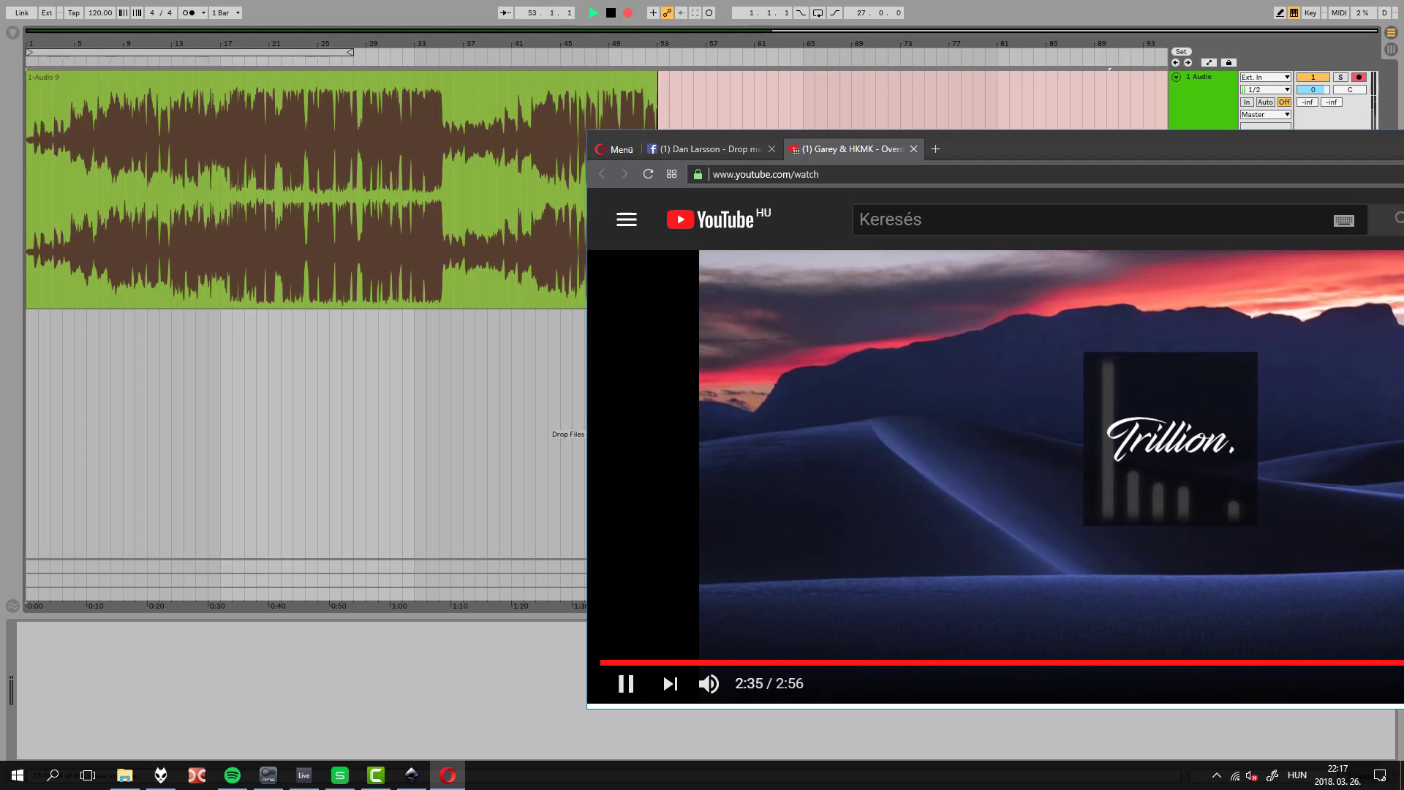
{"action": "key", "text": "Right"}
{"action": "key", "text": "Right"}
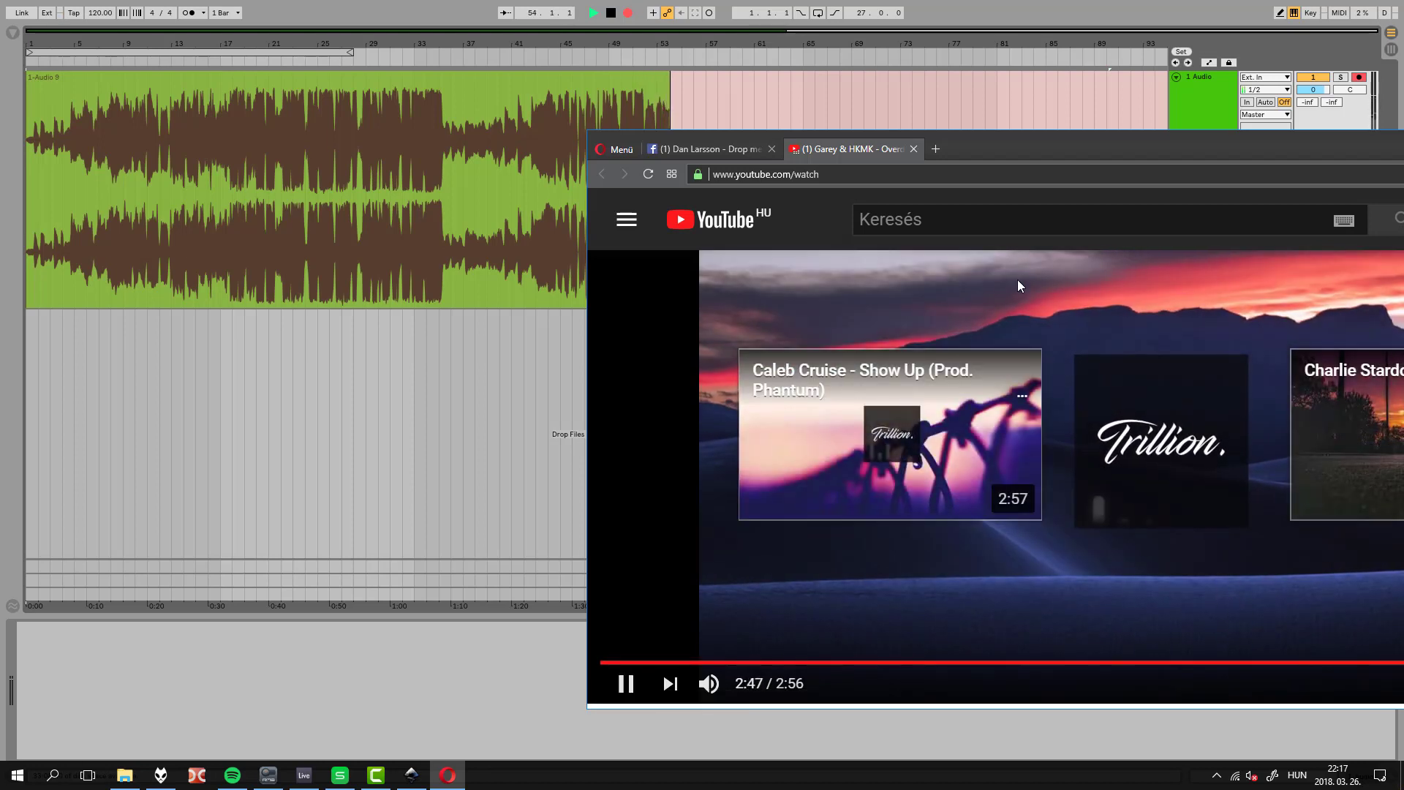
{"action": "key", "text": "space"}
{"action": "left_click", "coordinate": [612, 13]}
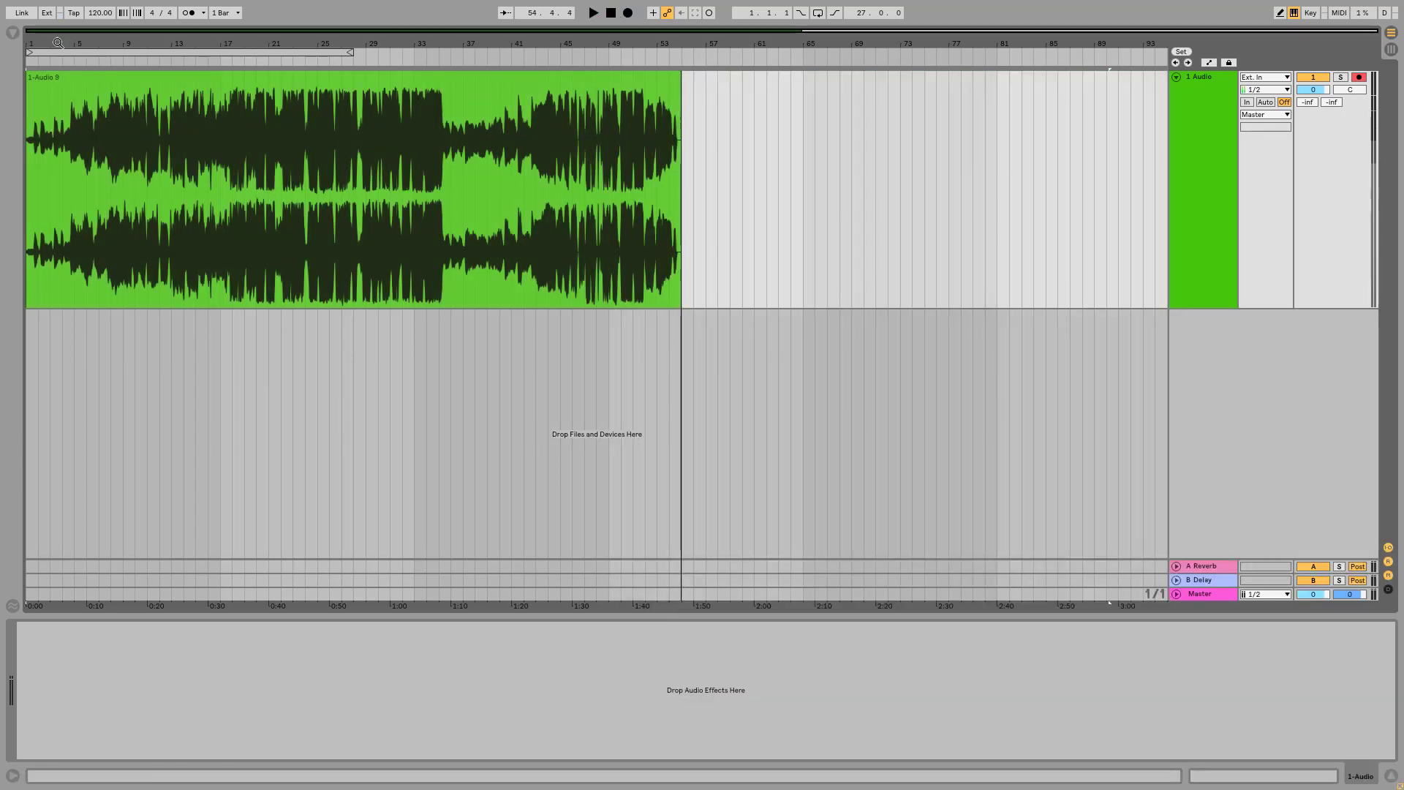
Examine the recorded clip's waveform close up at the loud bass hit near 22.1.4
{"action": "left_click_drag", "start_coordinate": [57, 43], "coordinate": [133, 85]}
{"action": "left_click_drag", "start_coordinate": [536, 34], "coordinate": [535, 147]}
{"action": "left_click", "coordinate": [382, 181]}
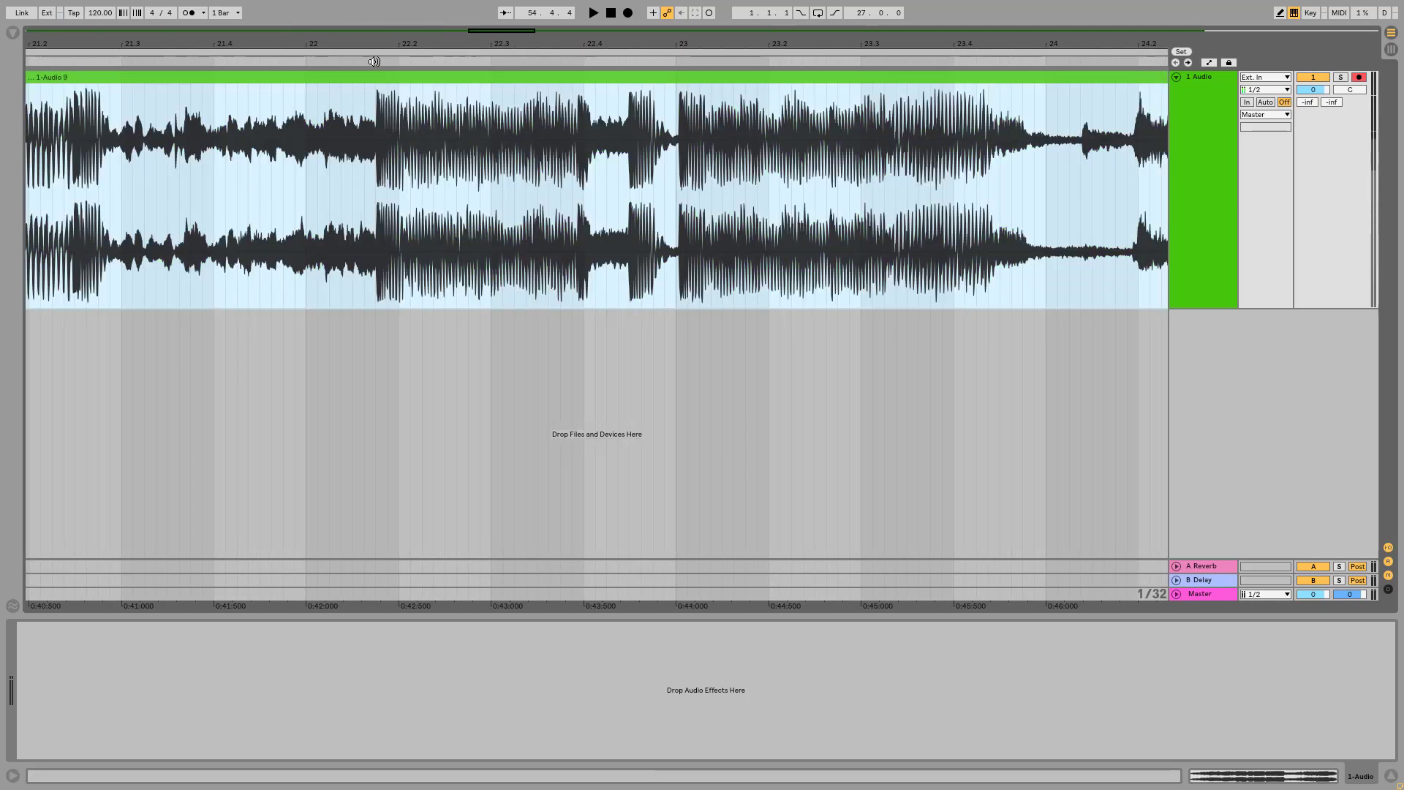
{"action": "left_click_drag", "start_coordinate": [376, 61], "coordinate": [379, 88]}
{"action": "left_click", "coordinate": [383, 212]}
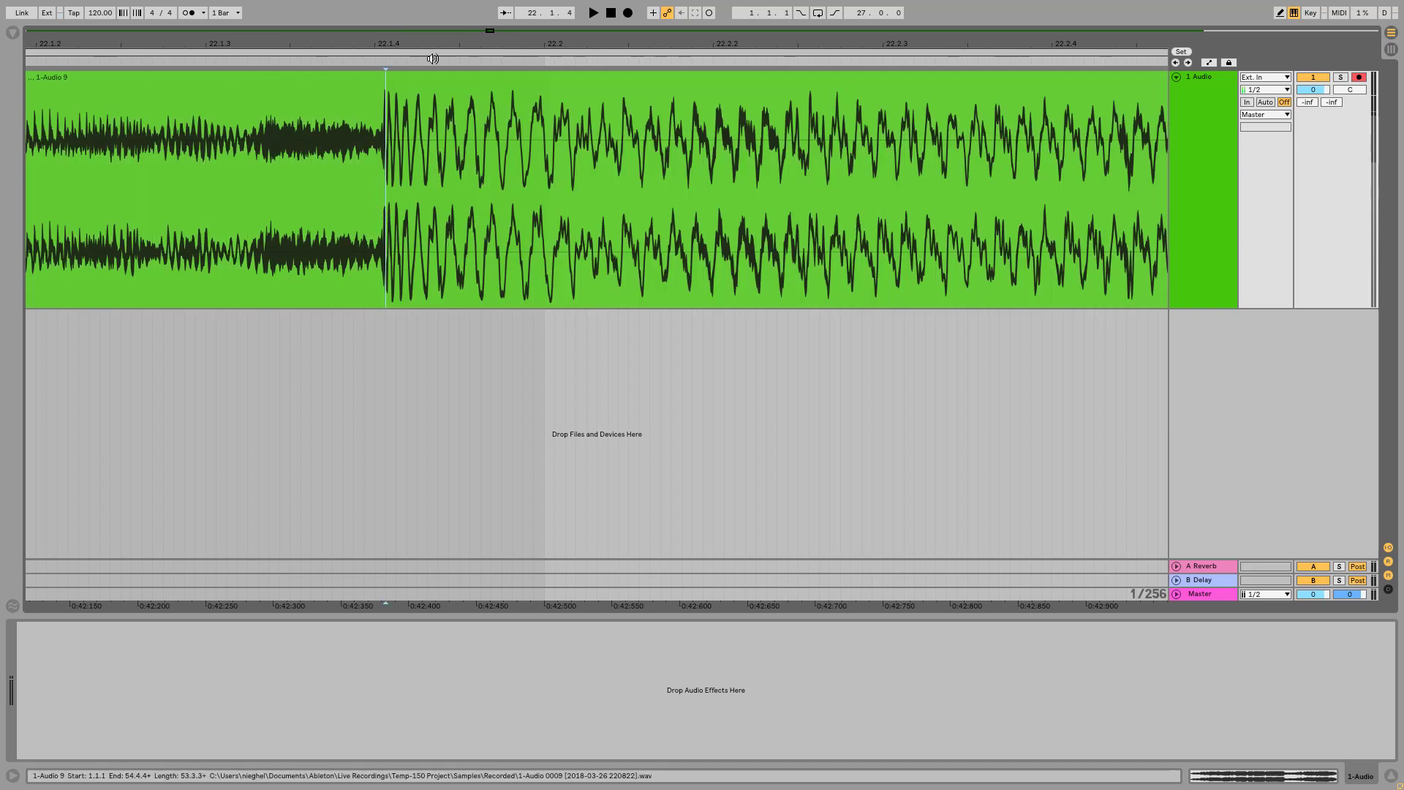
Play the recorded clip from 22.2.2 and stop it shortly after bar 25 starts
{"action": "key", "text": "minus"}
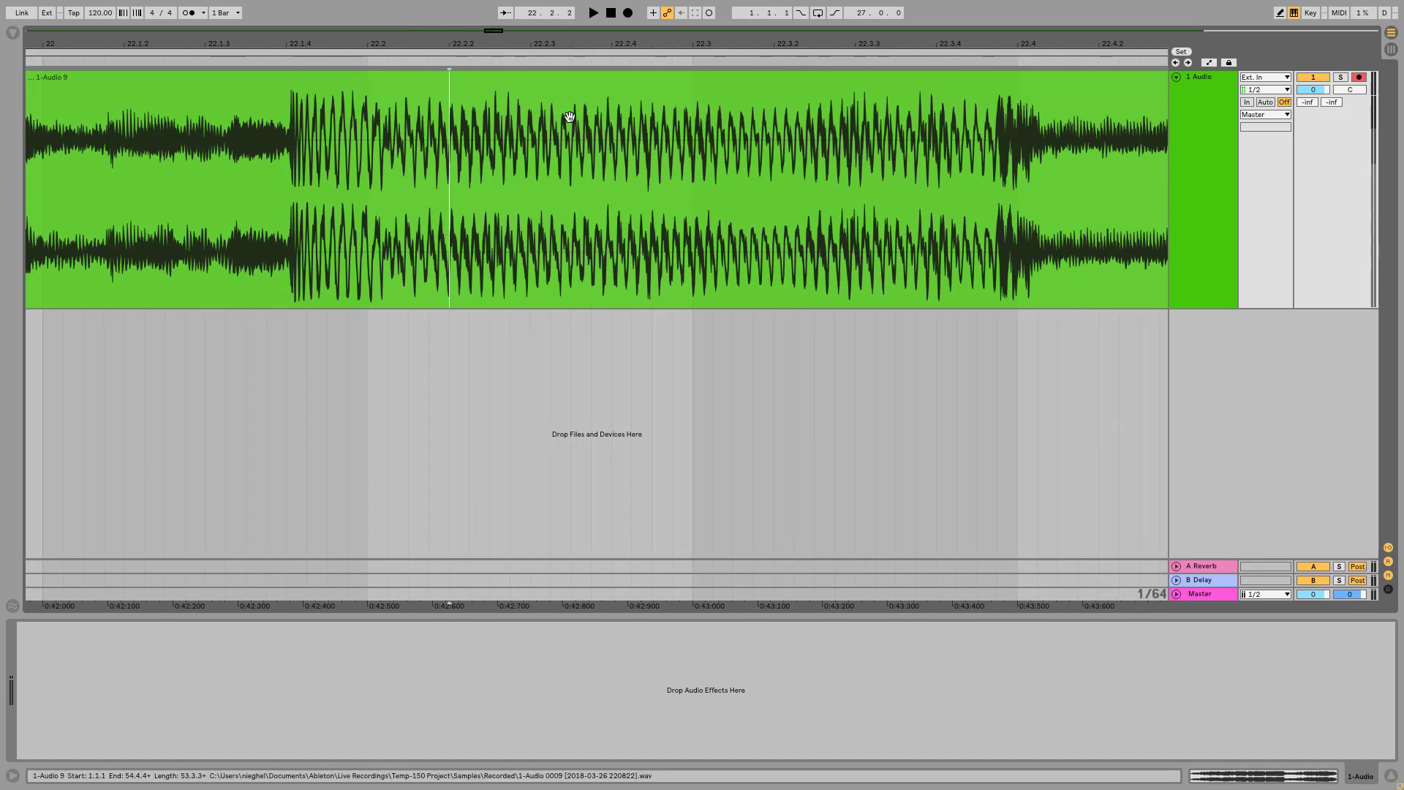
{"action": "left_click", "coordinate": [449, 220]}
{"action": "left_click_drag", "start_coordinate": [565, 55], "coordinate": [564, 45]}
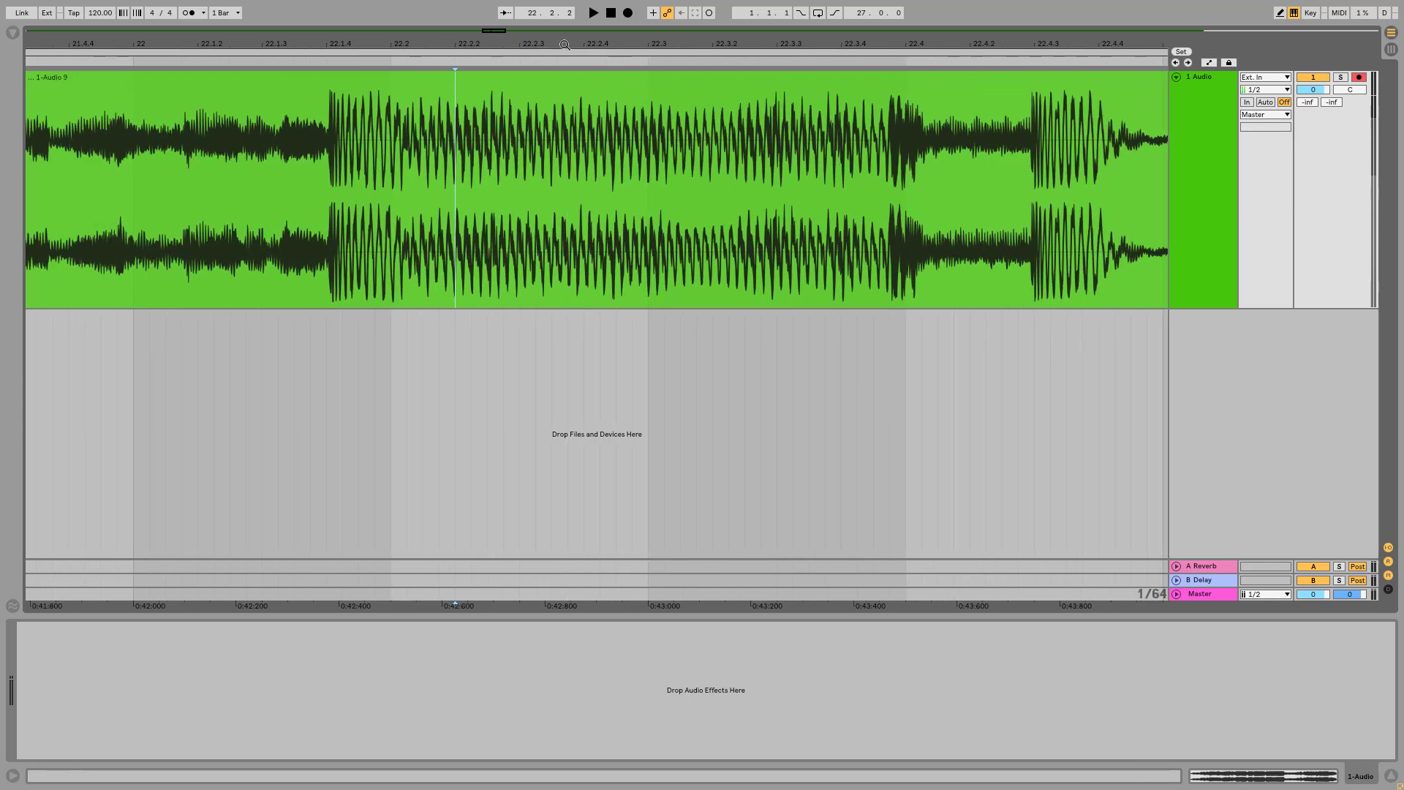
{"action": "key", "text": "minus"}
{"action": "key", "text": "minus"}
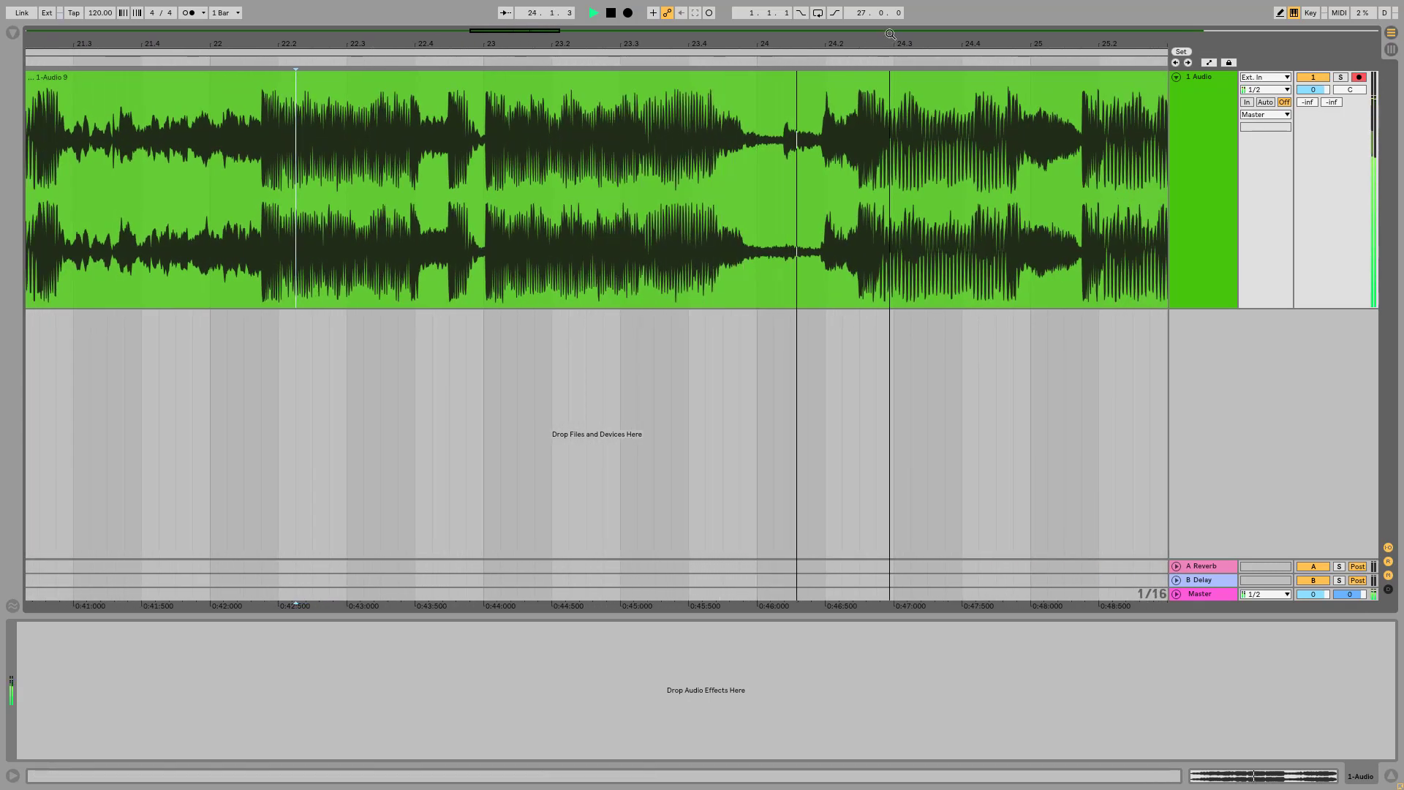
{"action": "key", "text": "space"}
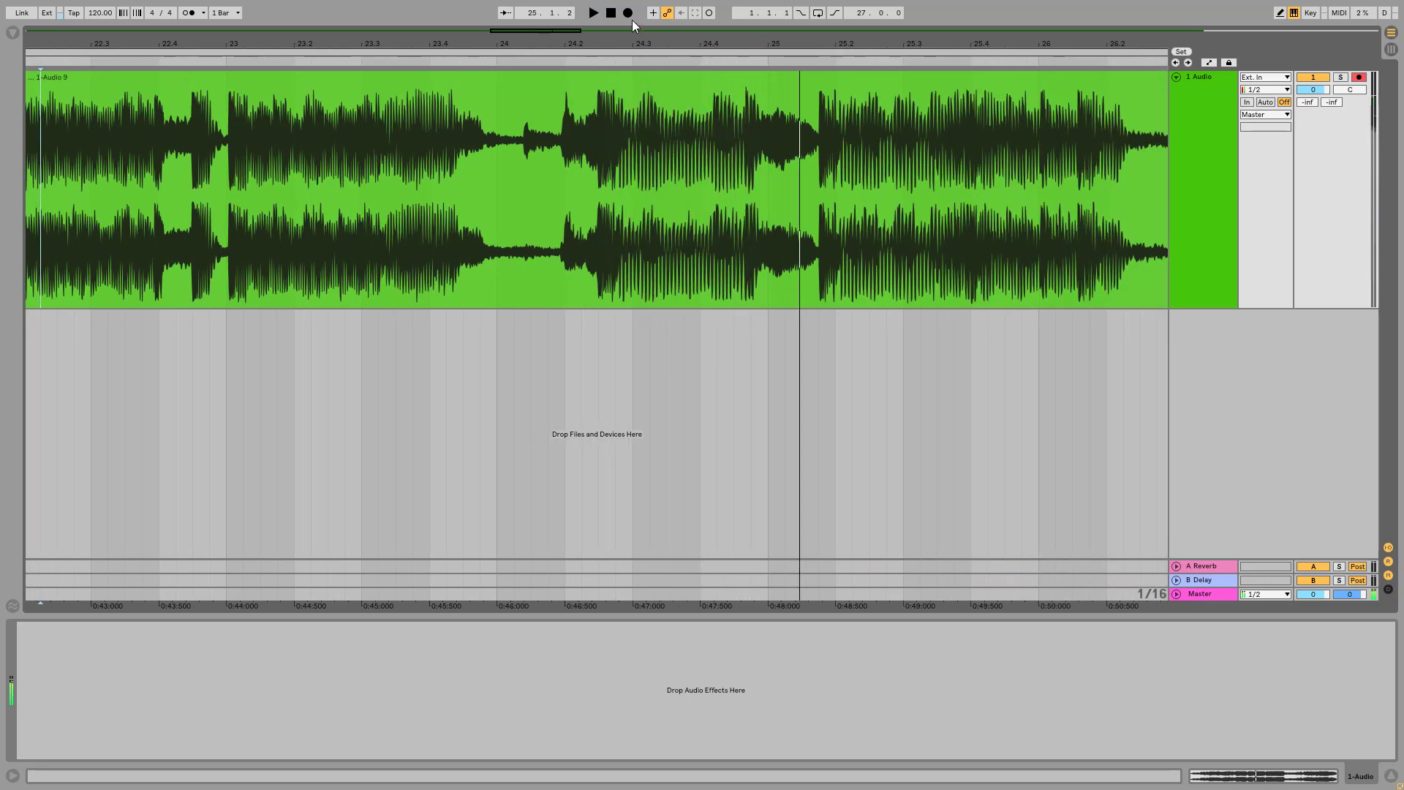
Examine the clip's wider waveform and listen briefly to the section starting at 19.3.1
{"action": "left_click_drag", "start_coordinate": [638, 42], "coordinate": [638, 16]}
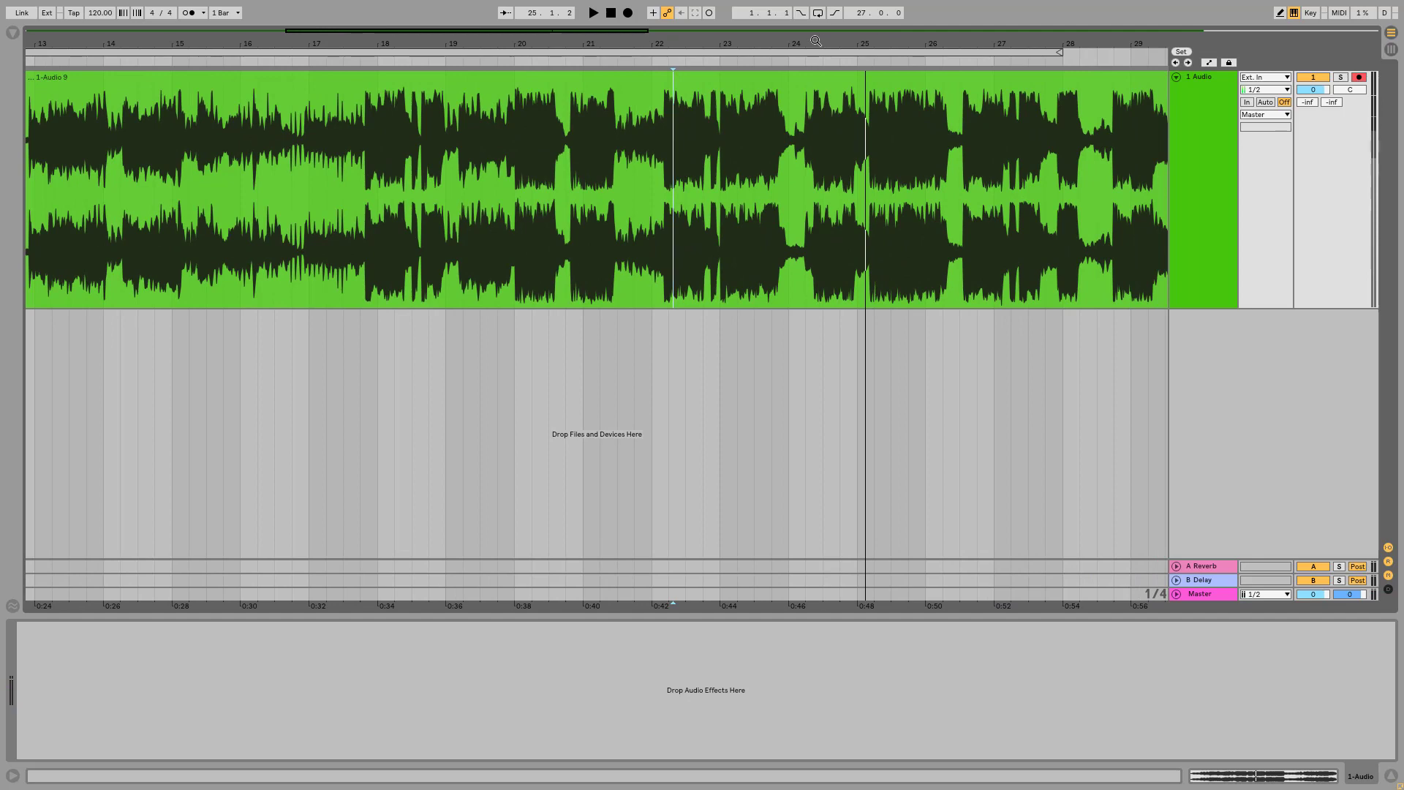
{"action": "left_click_drag", "start_coordinate": [816, 41], "coordinate": [639, 29]}
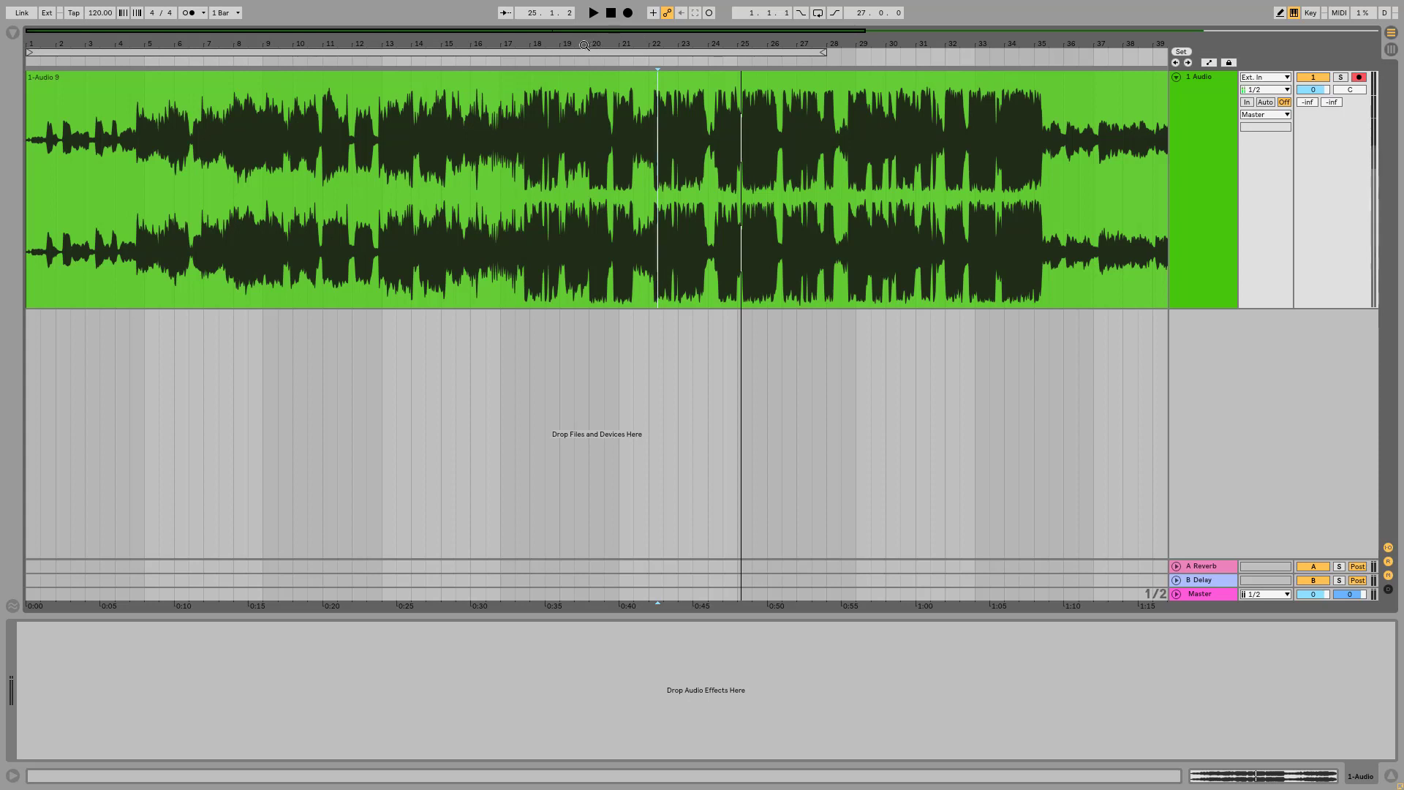
{"action": "left_click_drag", "start_coordinate": [585, 46], "coordinate": [584, 52]}
{"action": "left_click", "coordinate": [492, 199]}
{"action": "key", "text": "space"}
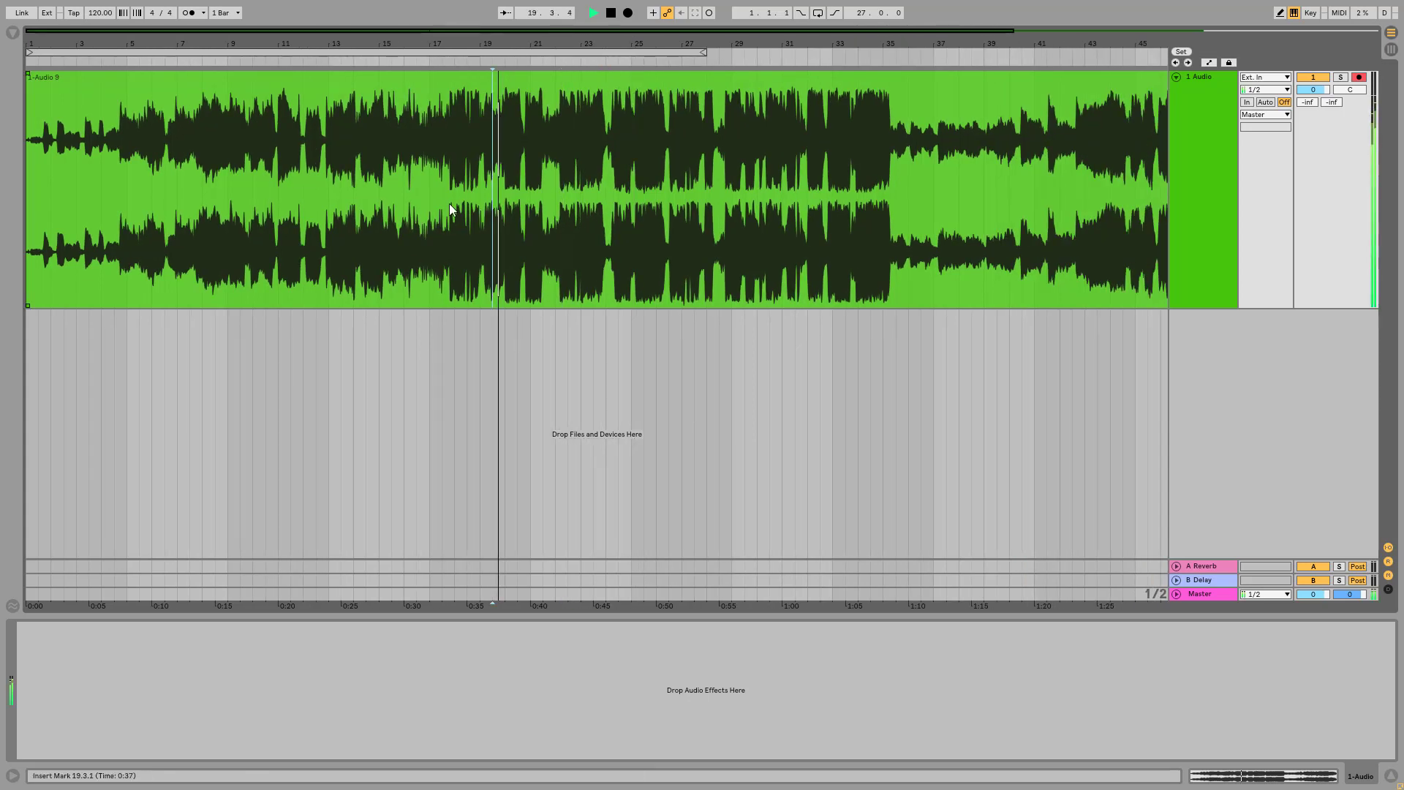
{"action": "key", "text": "space"}
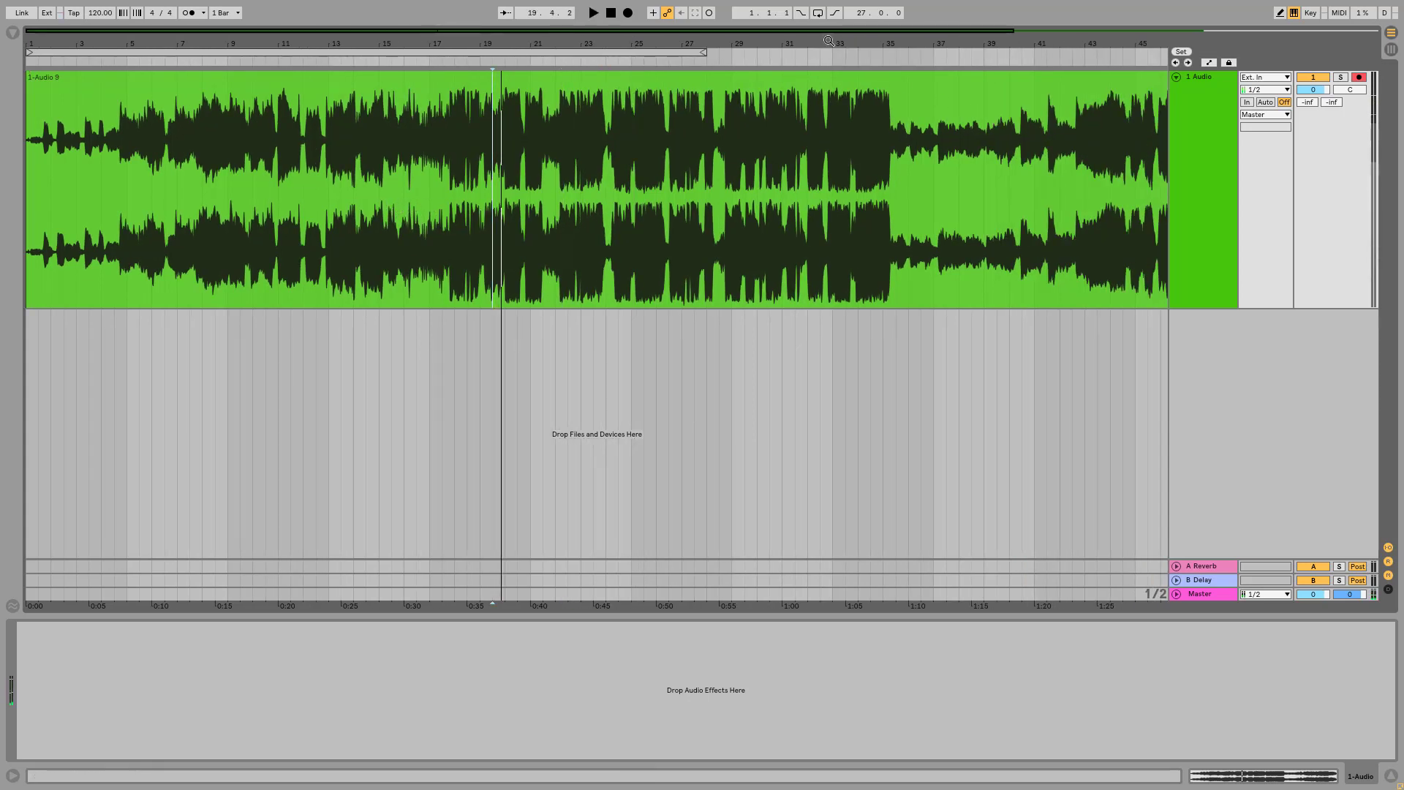
Play the recording's drop from 22.1.1 to the end of bar 26, and review its waveform against the surrounding sections
{"action": "left_click_drag", "start_coordinate": [829, 44], "coordinate": [612, 43]}
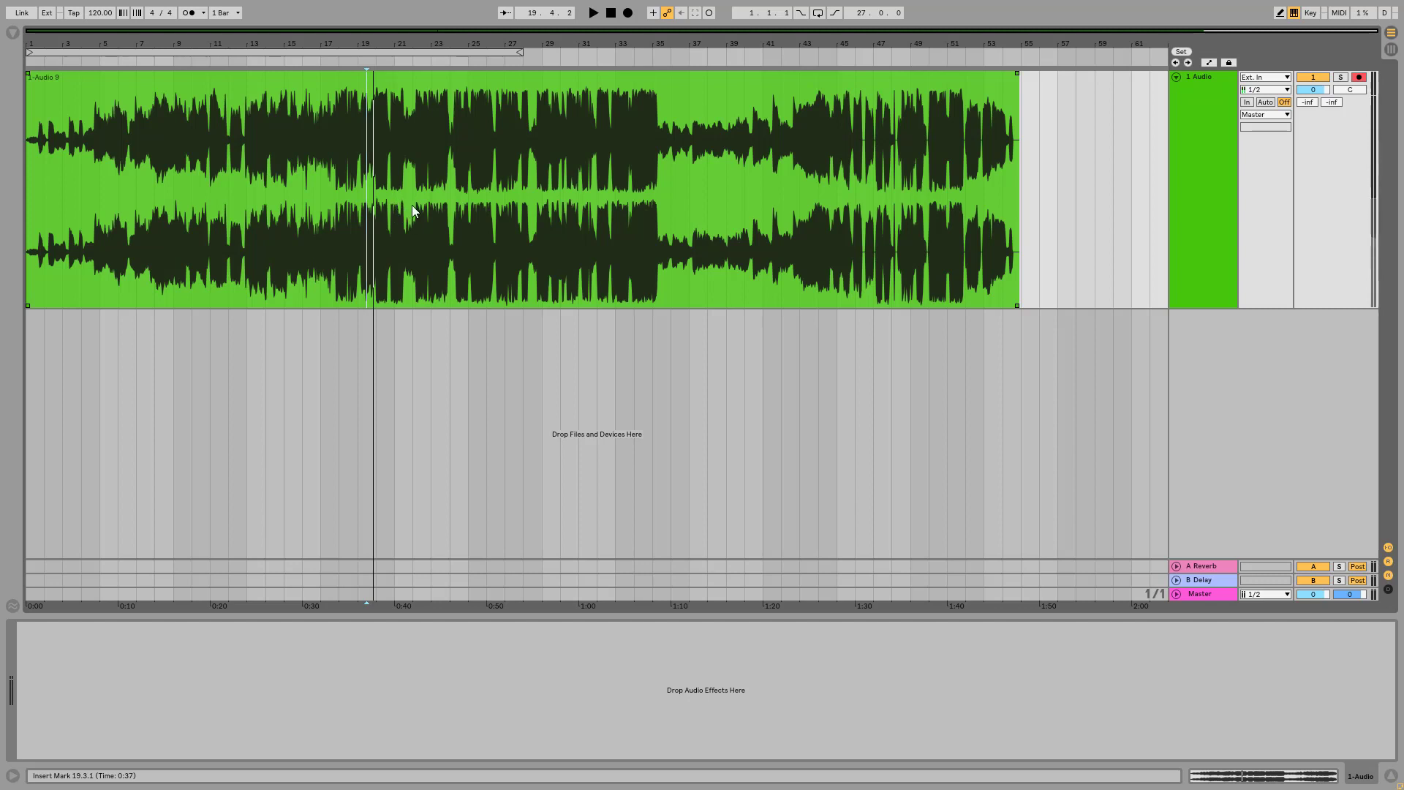
{"action": "key", "text": "space"}
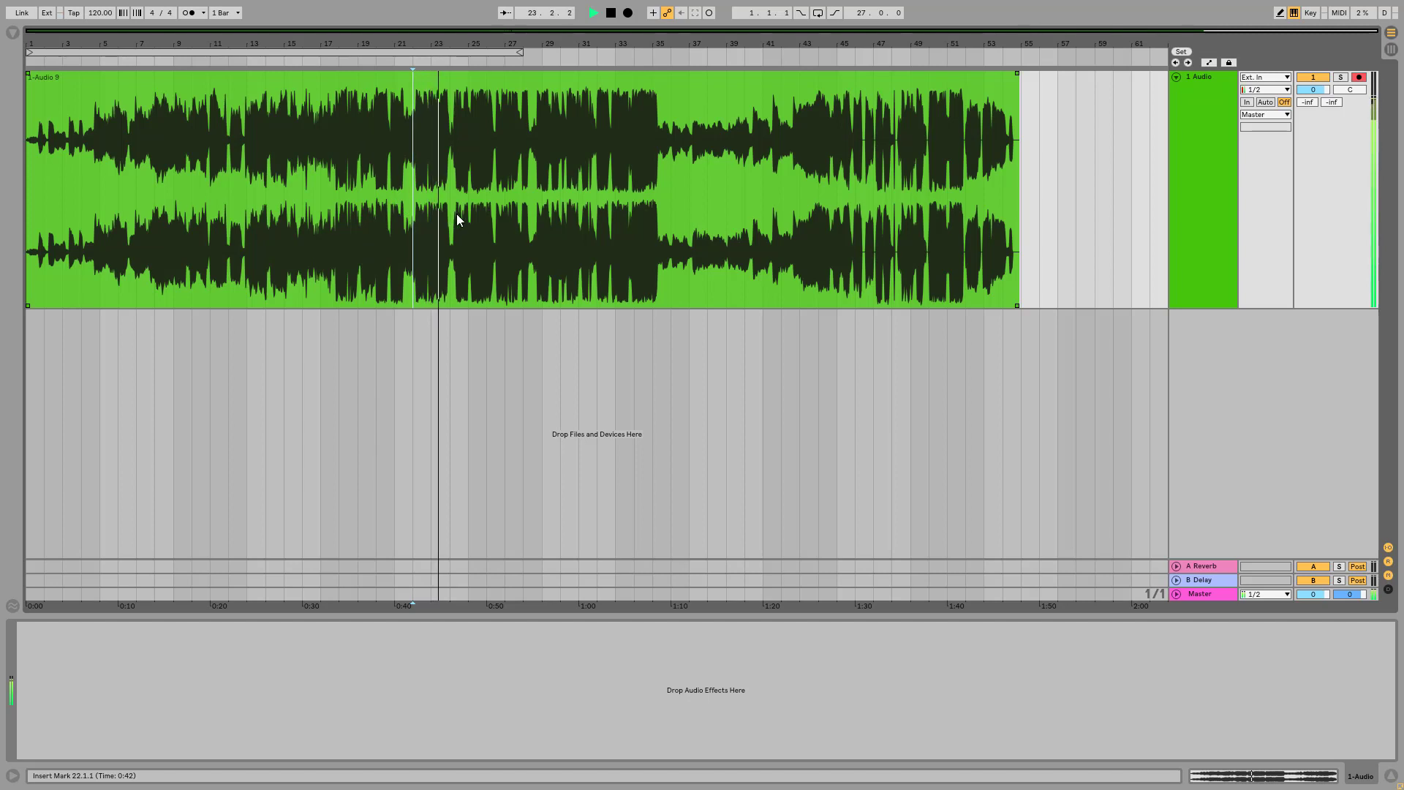
{"action": "left_click_drag", "start_coordinate": [422, 40], "coordinate": [613, 312]}
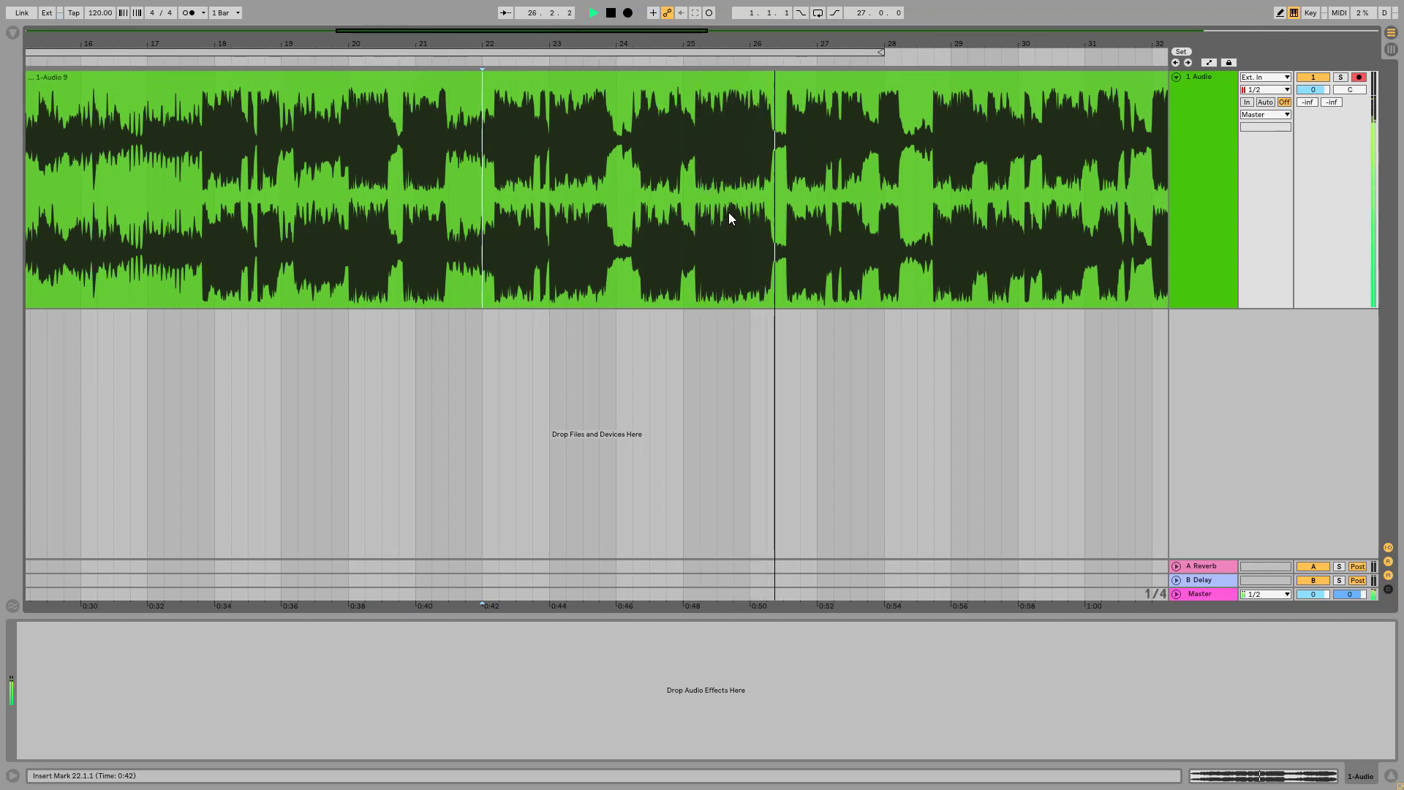
{"action": "key", "text": "space"}
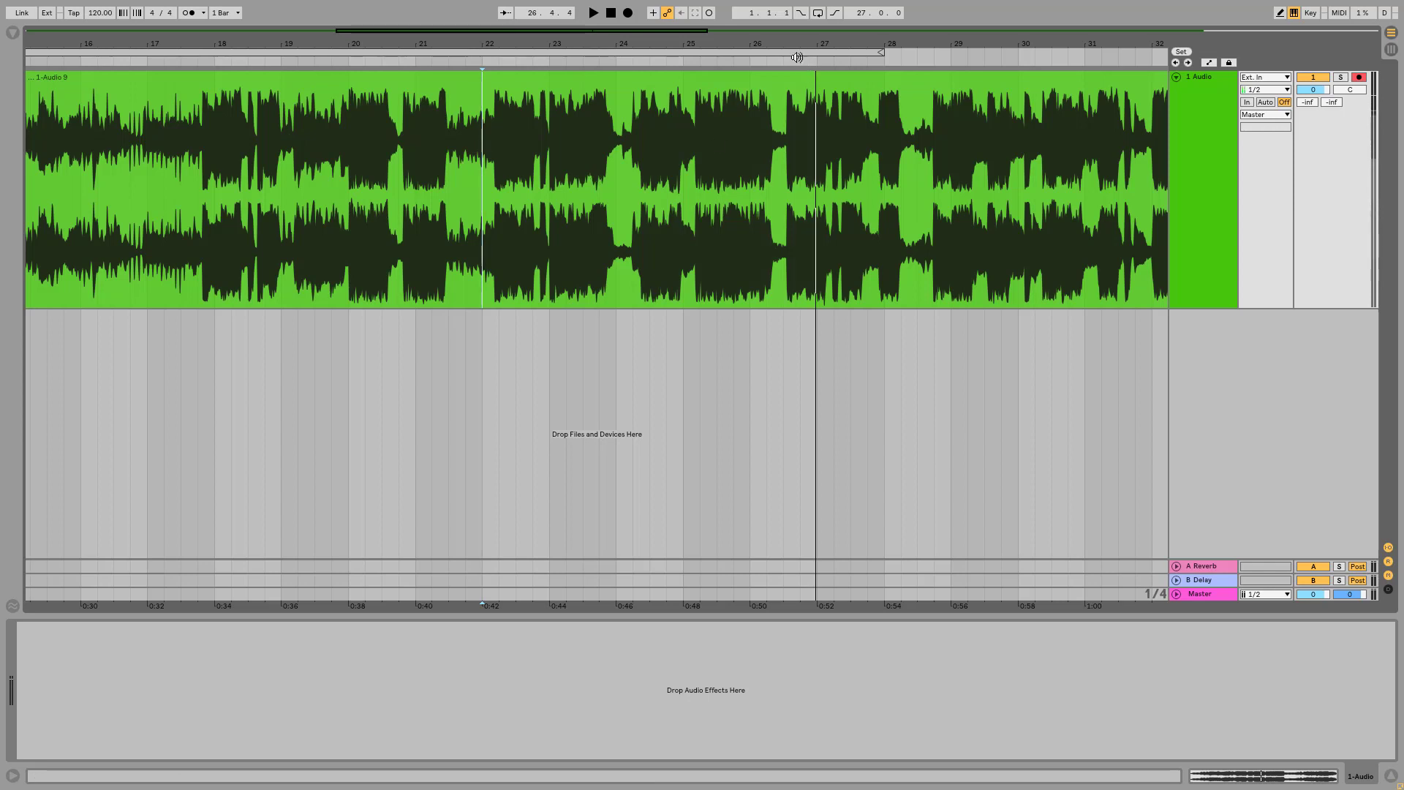
{"action": "mouse_move", "coordinate": [790, 42]}
{"action": "left_mouse_down"}
{"action": "mouse_move", "coordinate": [789, 29]}
{"action": "mouse_move", "coordinate": [702, 19]}
{"action": "left_mouse_up"}
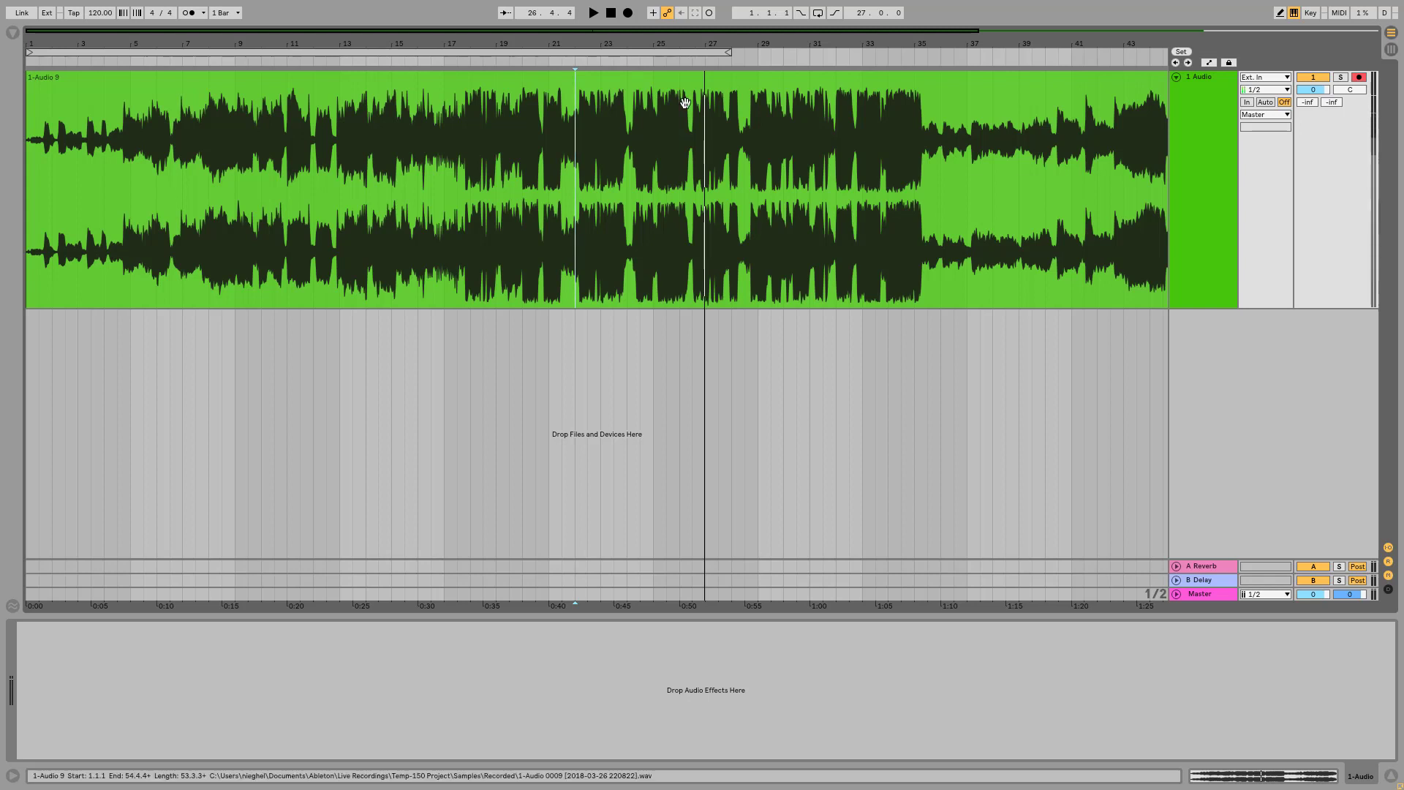
Play the recorded clip from 27.3.1 and stop it shortly after bar 28 starts
{"action": "left_click", "coordinate": [692, 188]}
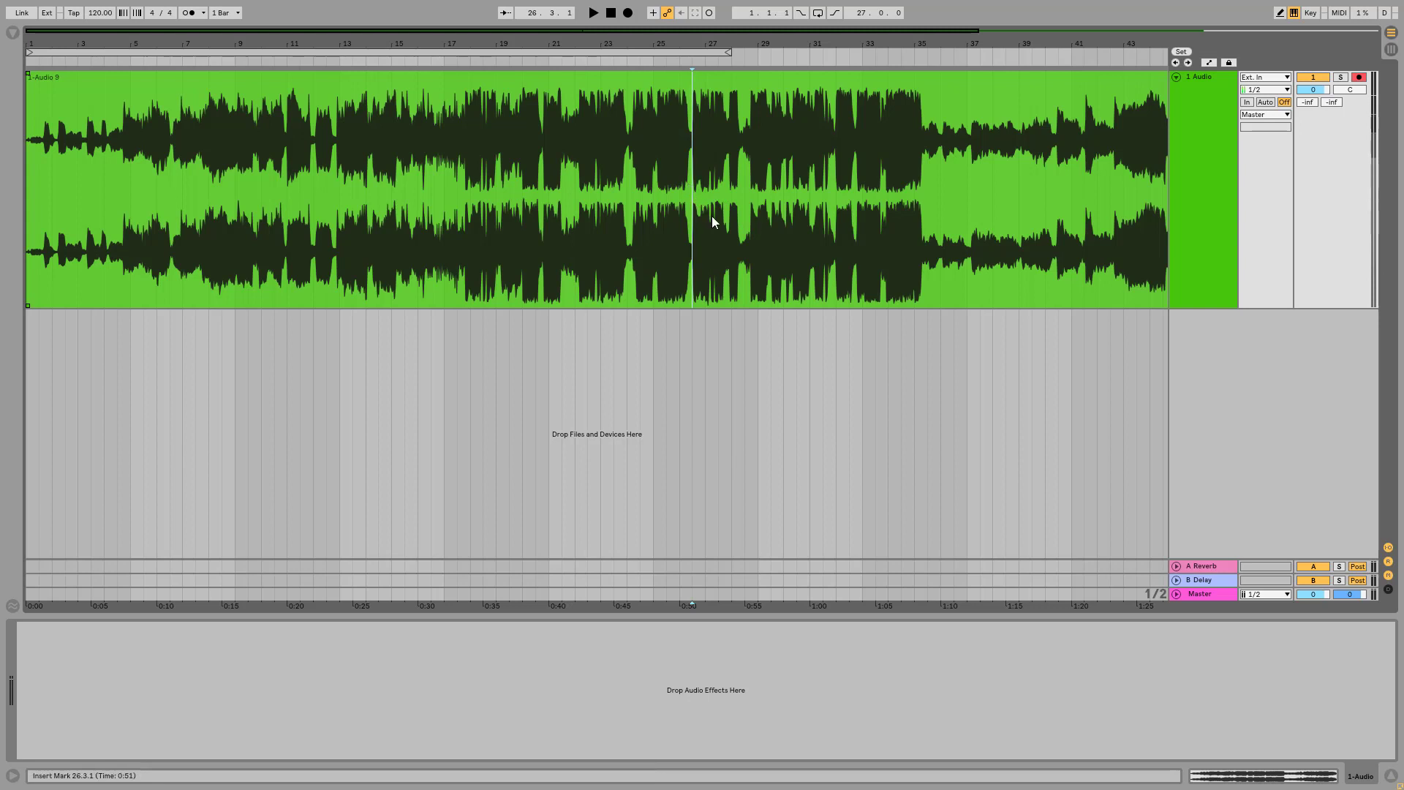
{"action": "key", "text": "Right"}
{"action": "key", "text": "space"}
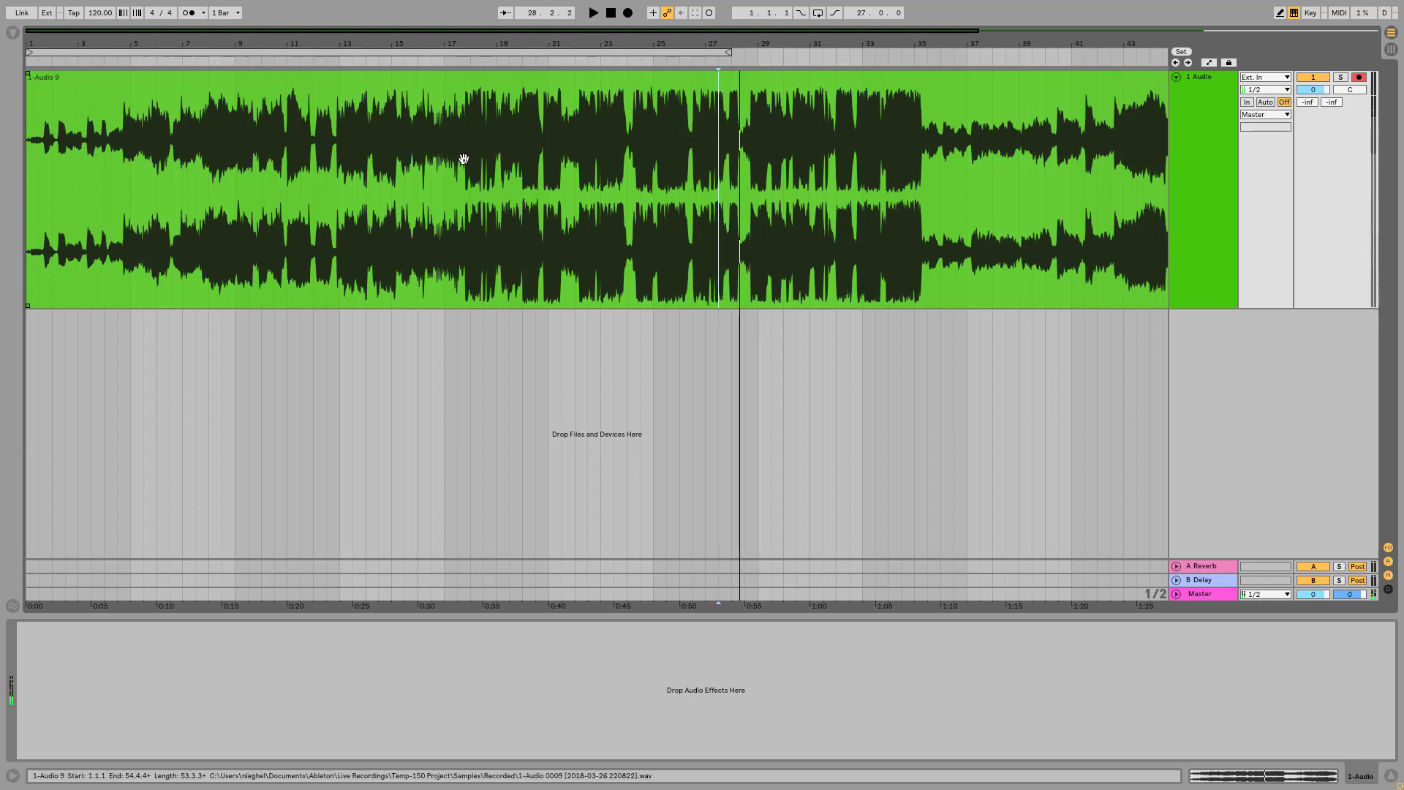
Spot-check the drop by playing the recording from 20.1.1, 22.3.1 and further points up to 25.3.1, and stop playback
{"action": "scroll", "coordinate": [603, 201], "scroll_direction": "up", "scroll_amount": 3}
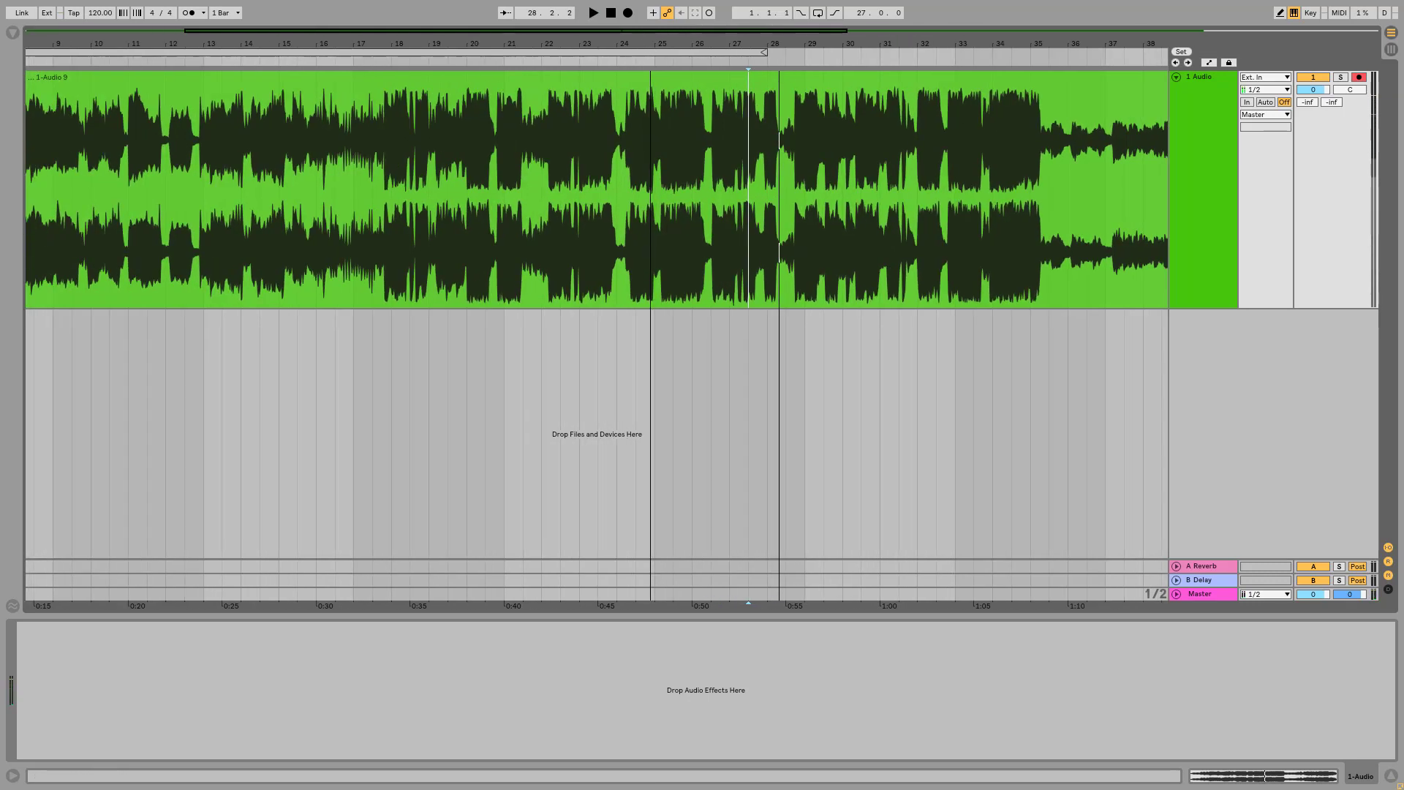
{"action": "left_click", "coordinate": [458, 212]}
{"action": "key", "text": "space"}
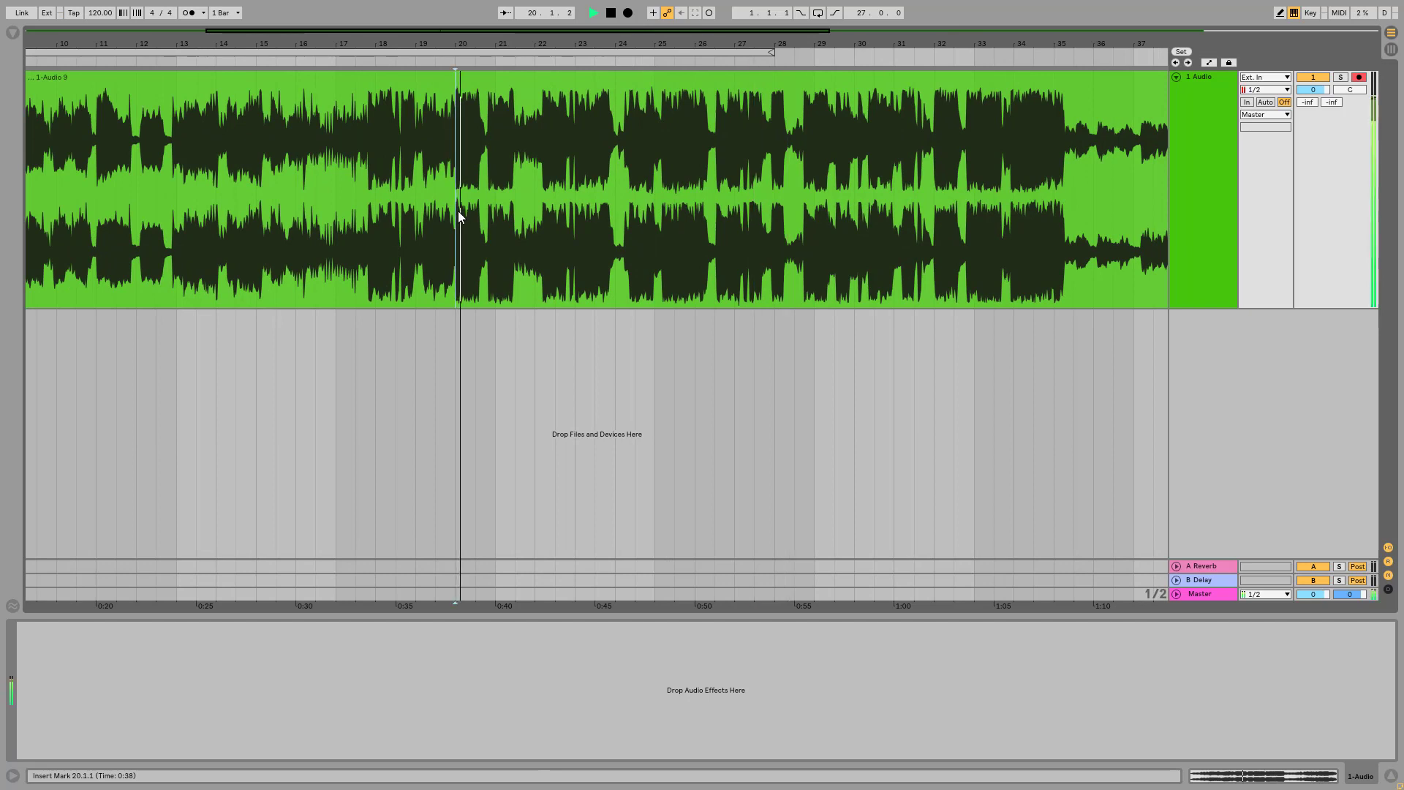
{"action": "left_click", "coordinate": [550, 204]}
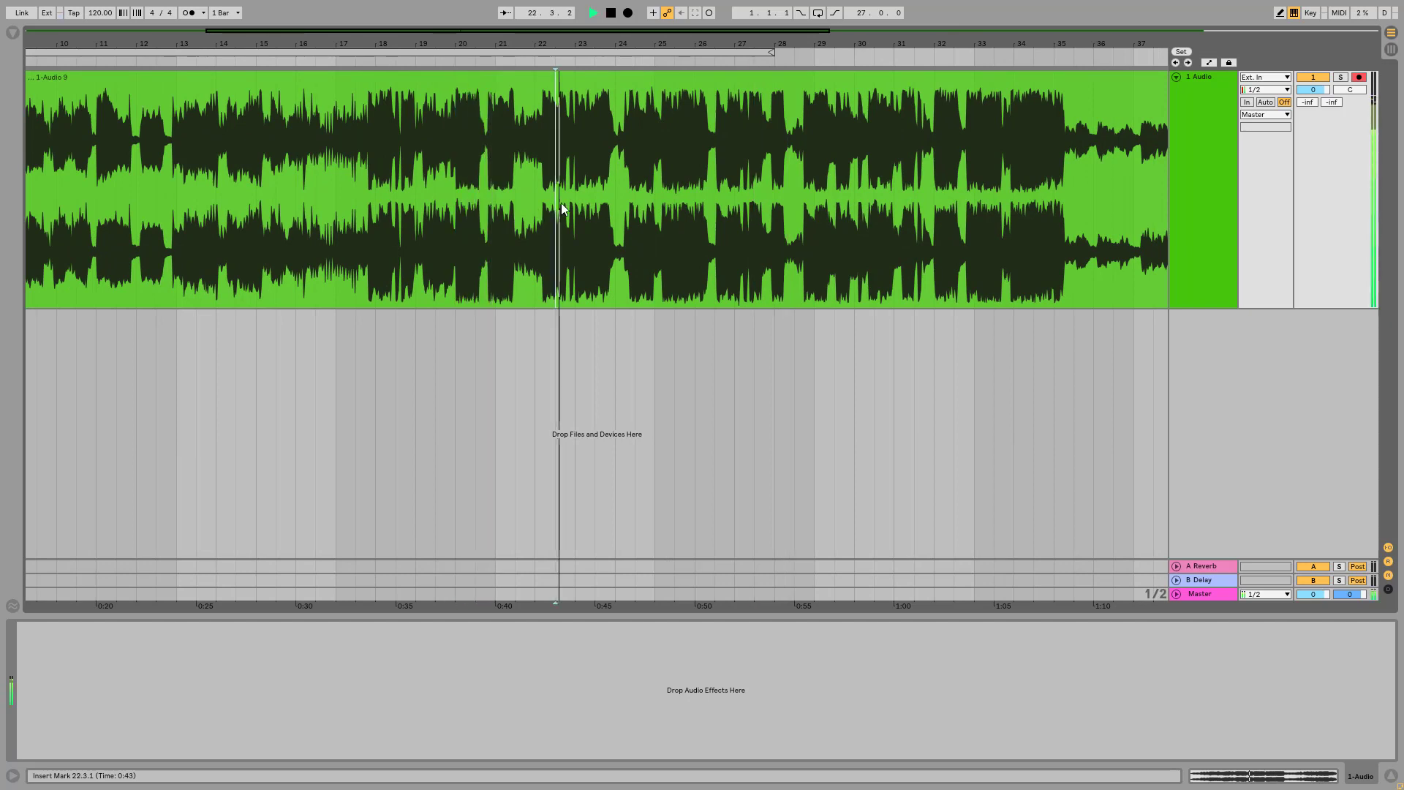
{"action": "left_click", "coordinate": [595, 196]}
{"action": "left_click", "coordinate": [630, 194]}
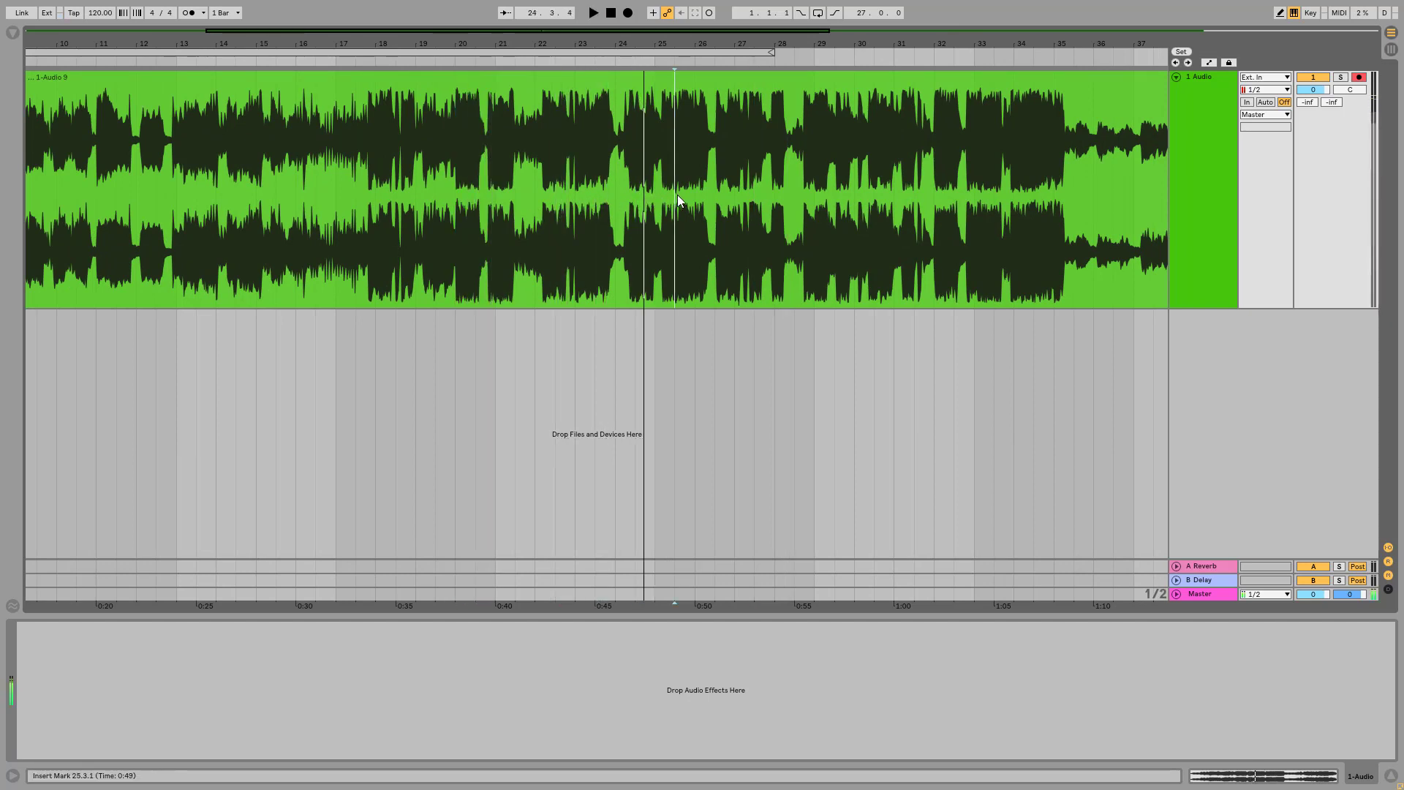
{"action": "left_click", "coordinate": [630, 195]}
{"action": "key", "text": "space"}
Sample the recording backwards through the build-up, playing short stretches from 20.3.1, 18.3.1 and 15.1.1
{"action": "key", "text": "minus"}
{"action": "key", "text": "minus"}
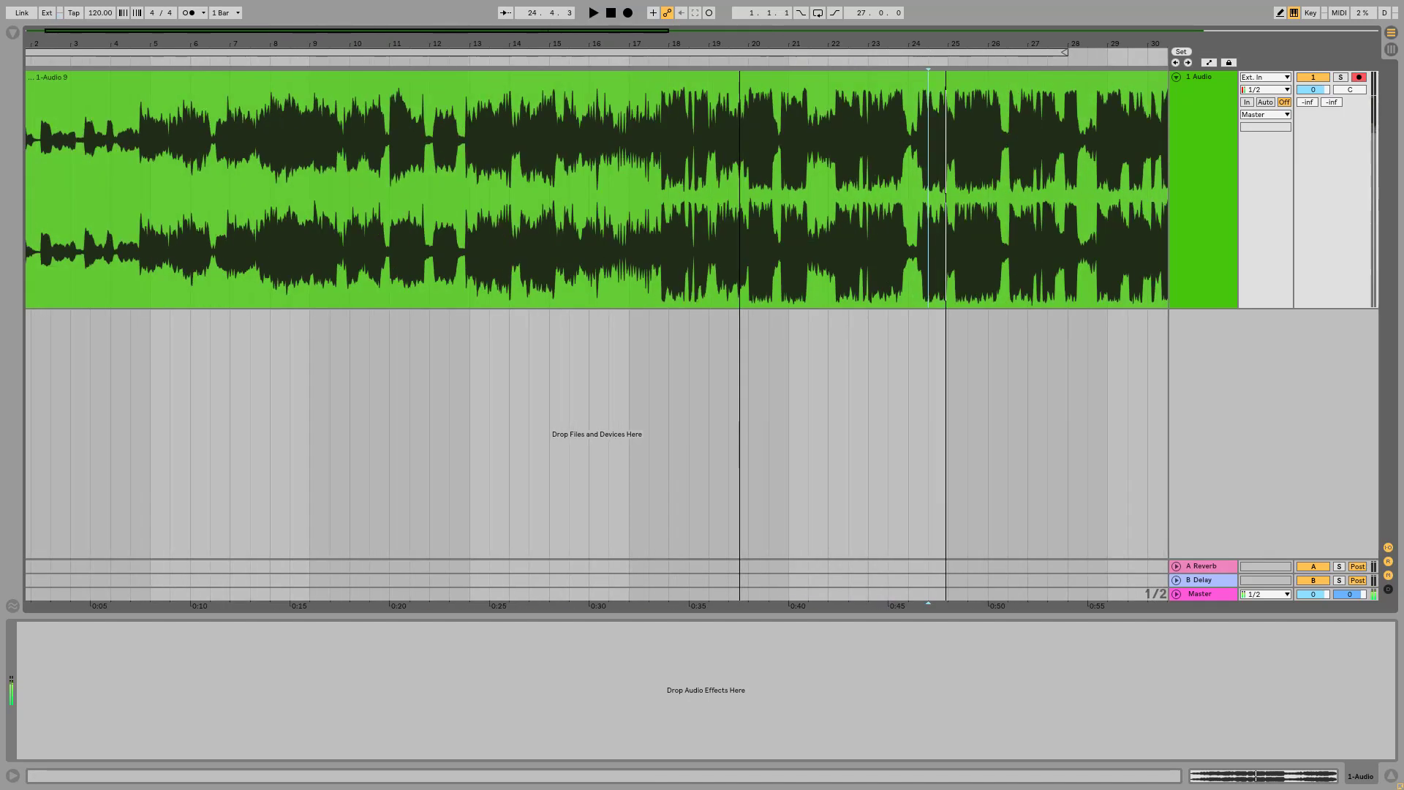
{"action": "left_click", "coordinate": [487, 205]}
{"action": "key", "text": "space"}
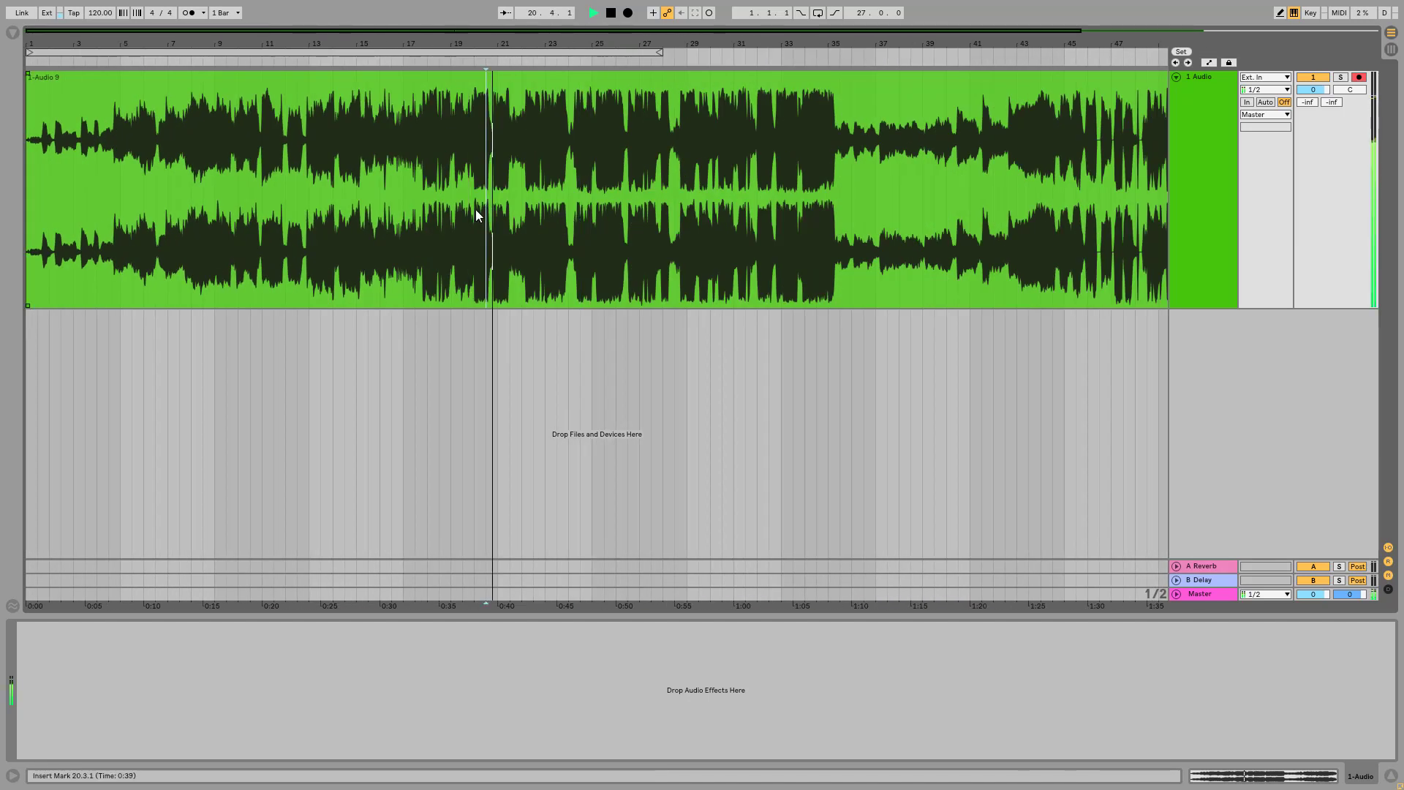
{"action": "left_click", "coordinate": [473, 205]}
{"action": "left_click", "coordinate": [437, 197]}
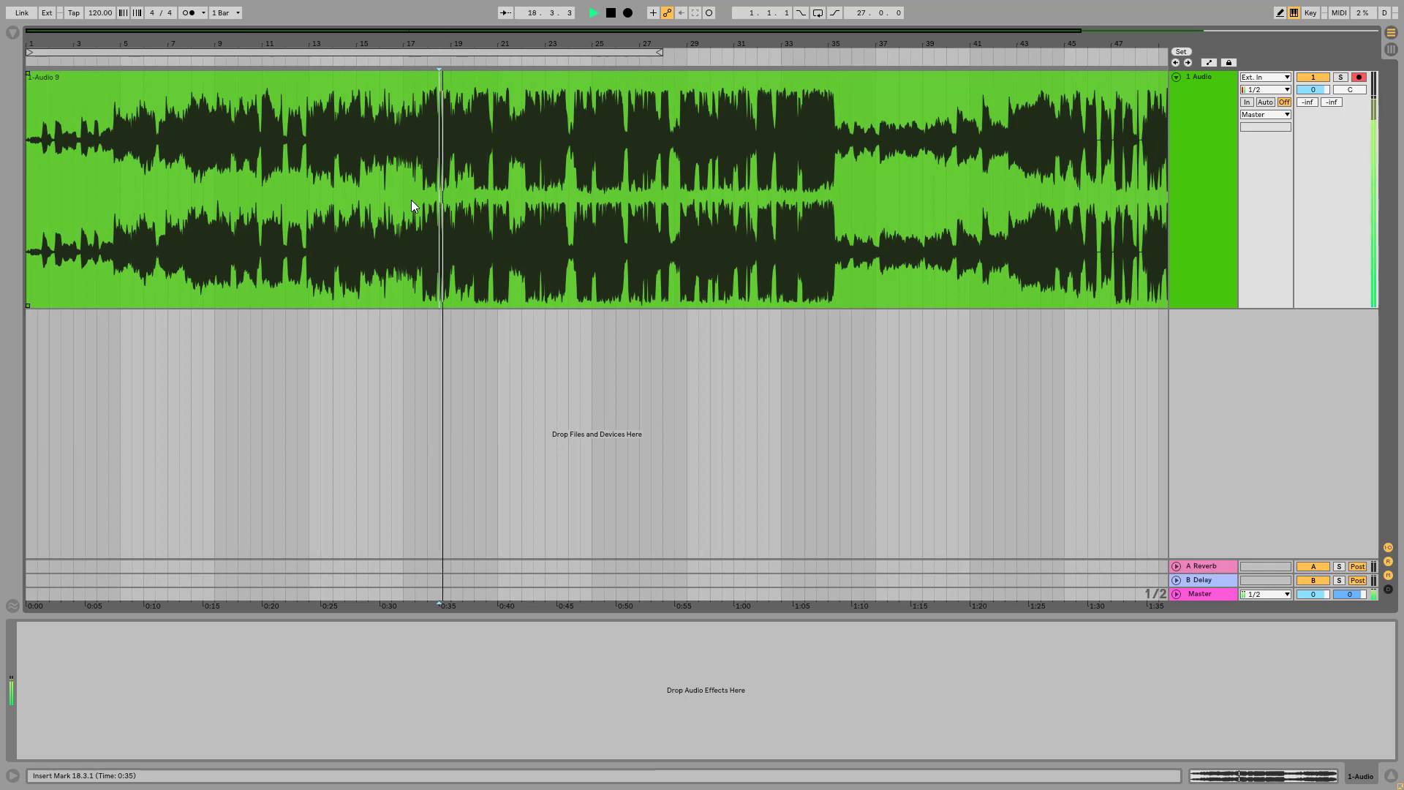
{"action": "left_click", "coordinate": [412, 200]}
{"action": "left_click", "coordinate": [357, 199]}
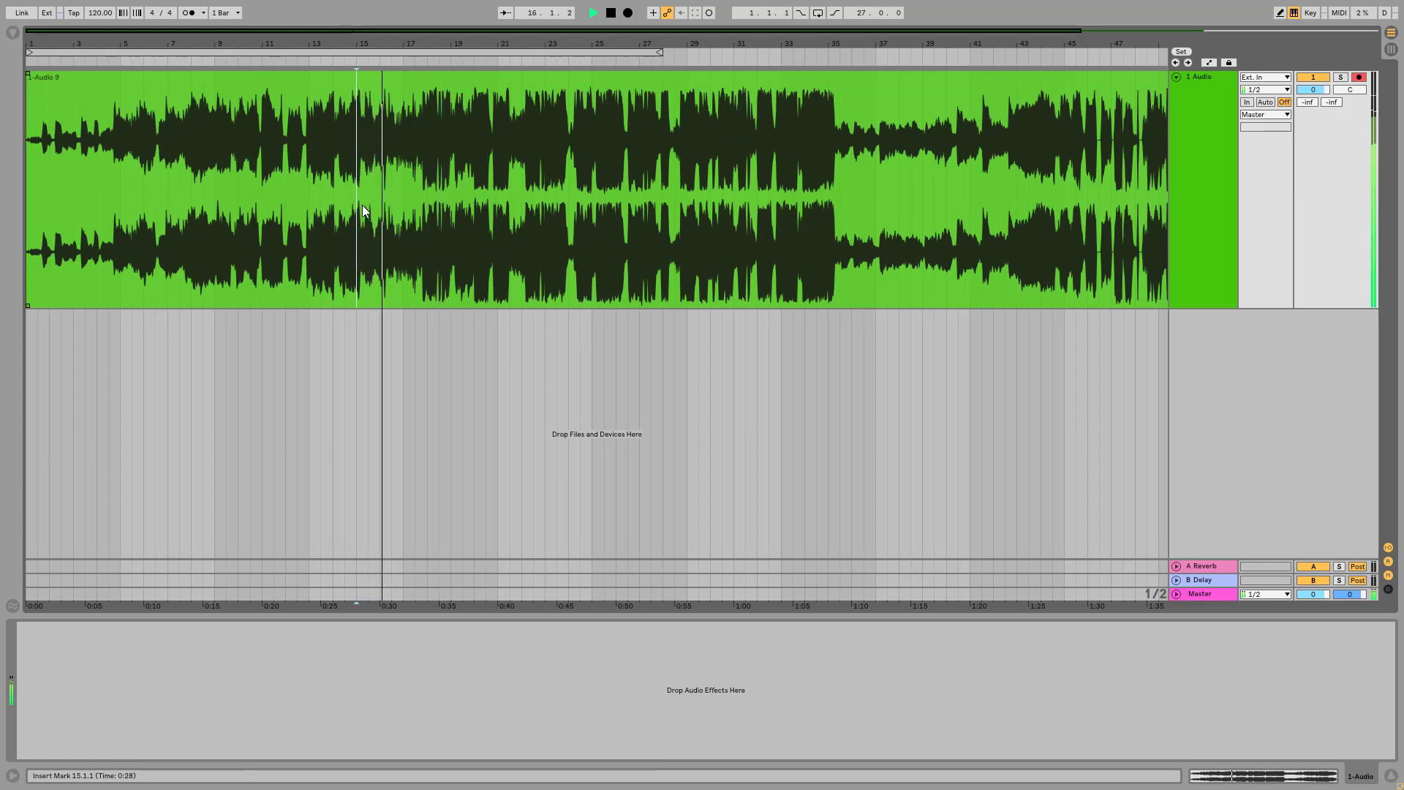
Sample the earlier section by playing from 13.1.1, 11.1.1, 9.3.1 and 7.3.1, and stop playback
{"action": "left_click", "coordinate": [304, 212]}
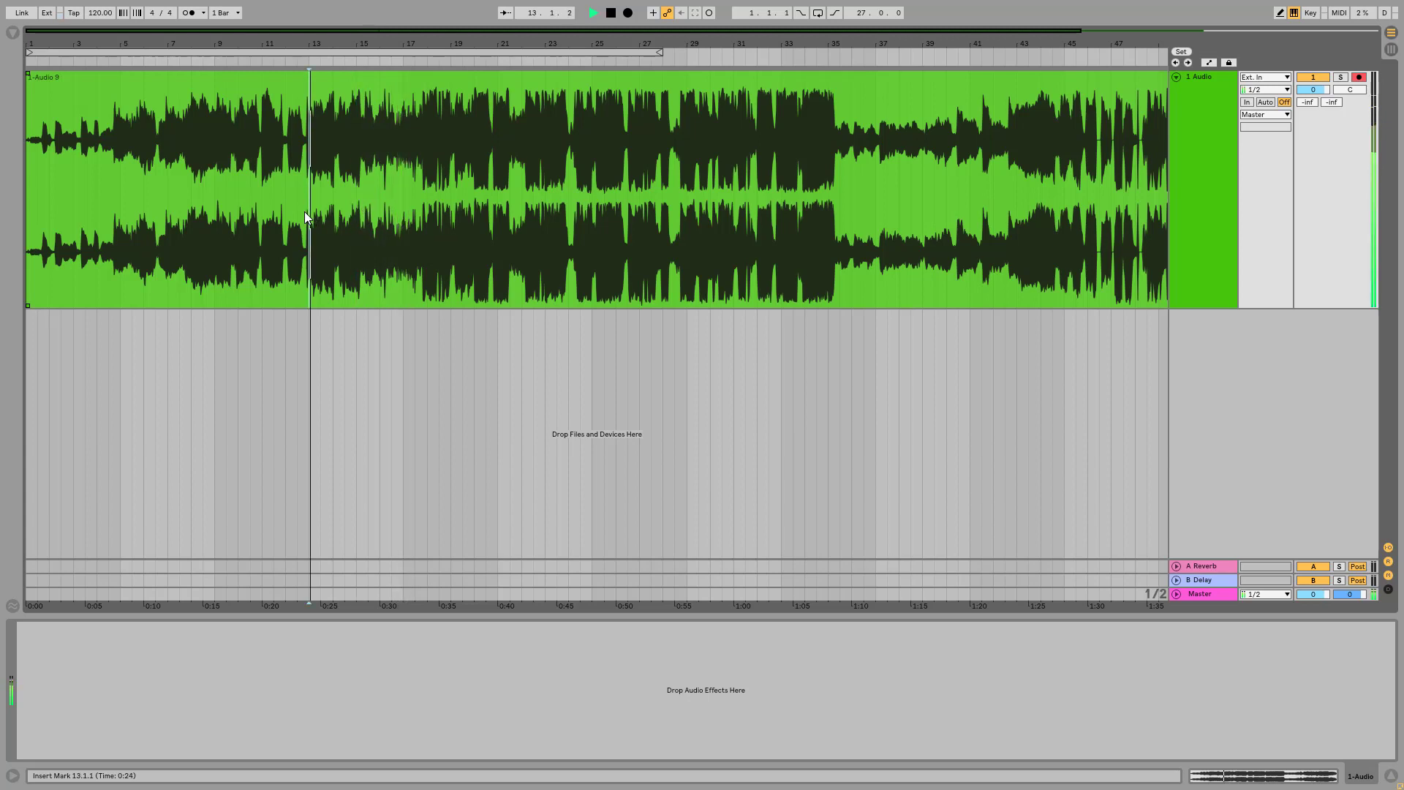
{"action": "left_click", "coordinate": [261, 199]}
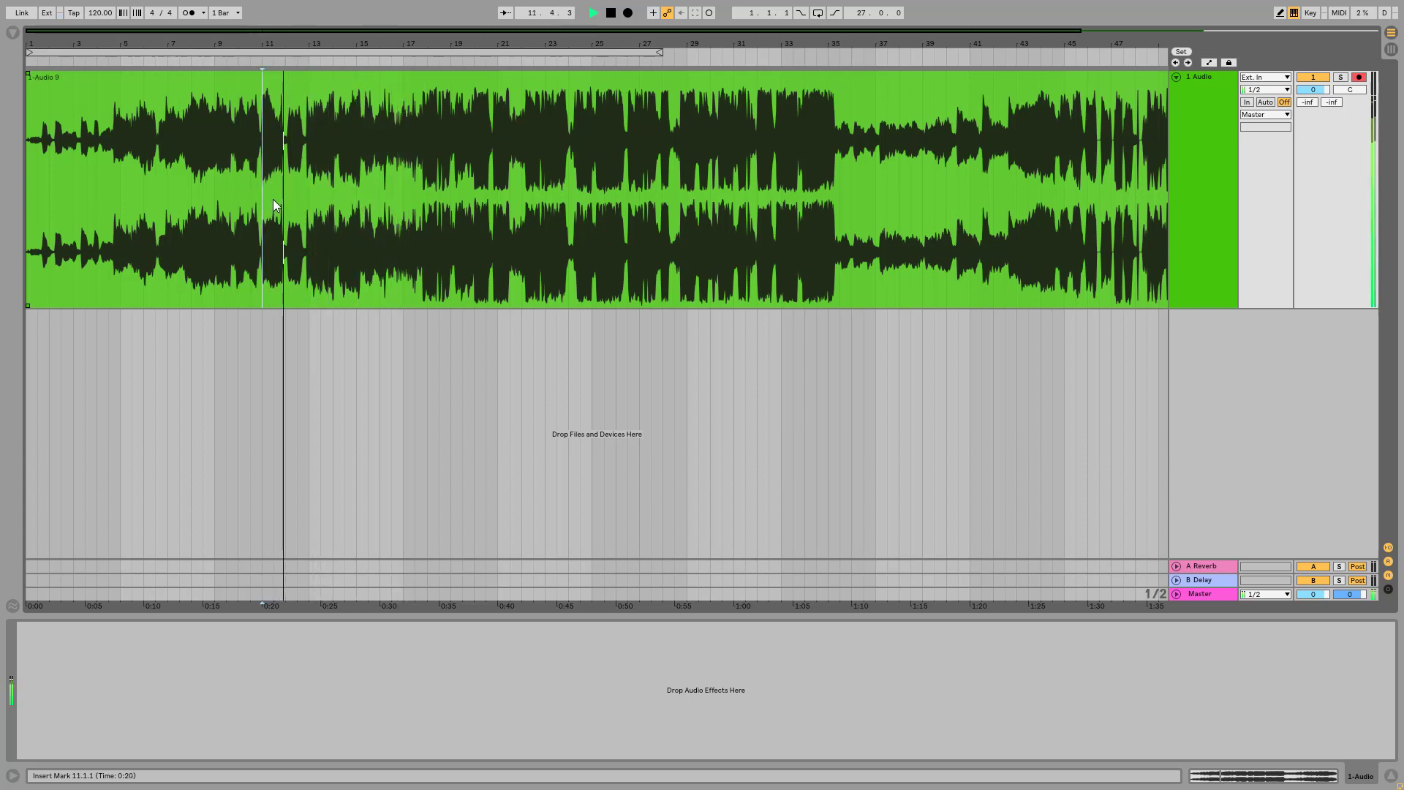
{"action": "left_click", "coordinate": [227, 192]}
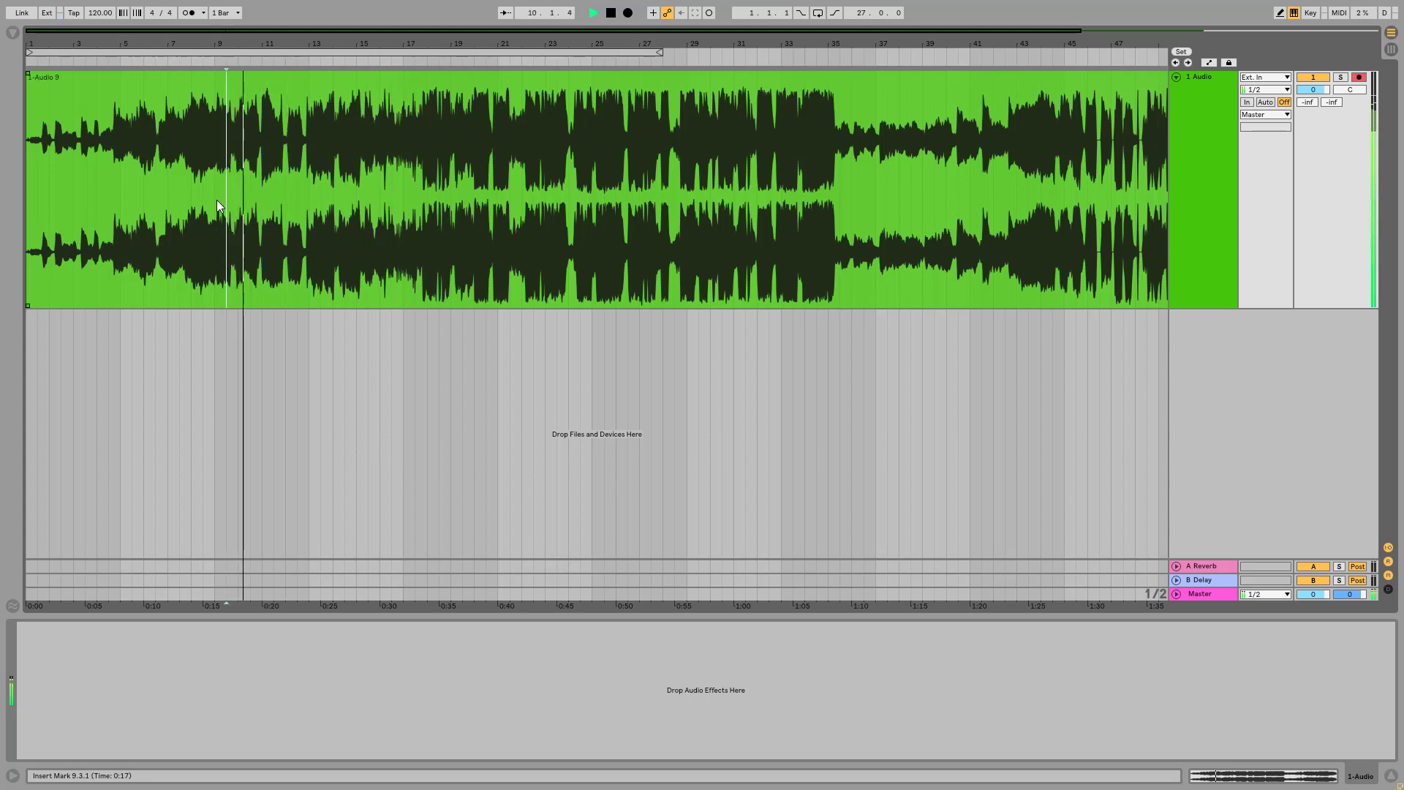
{"action": "left_click", "coordinate": [179, 196]}
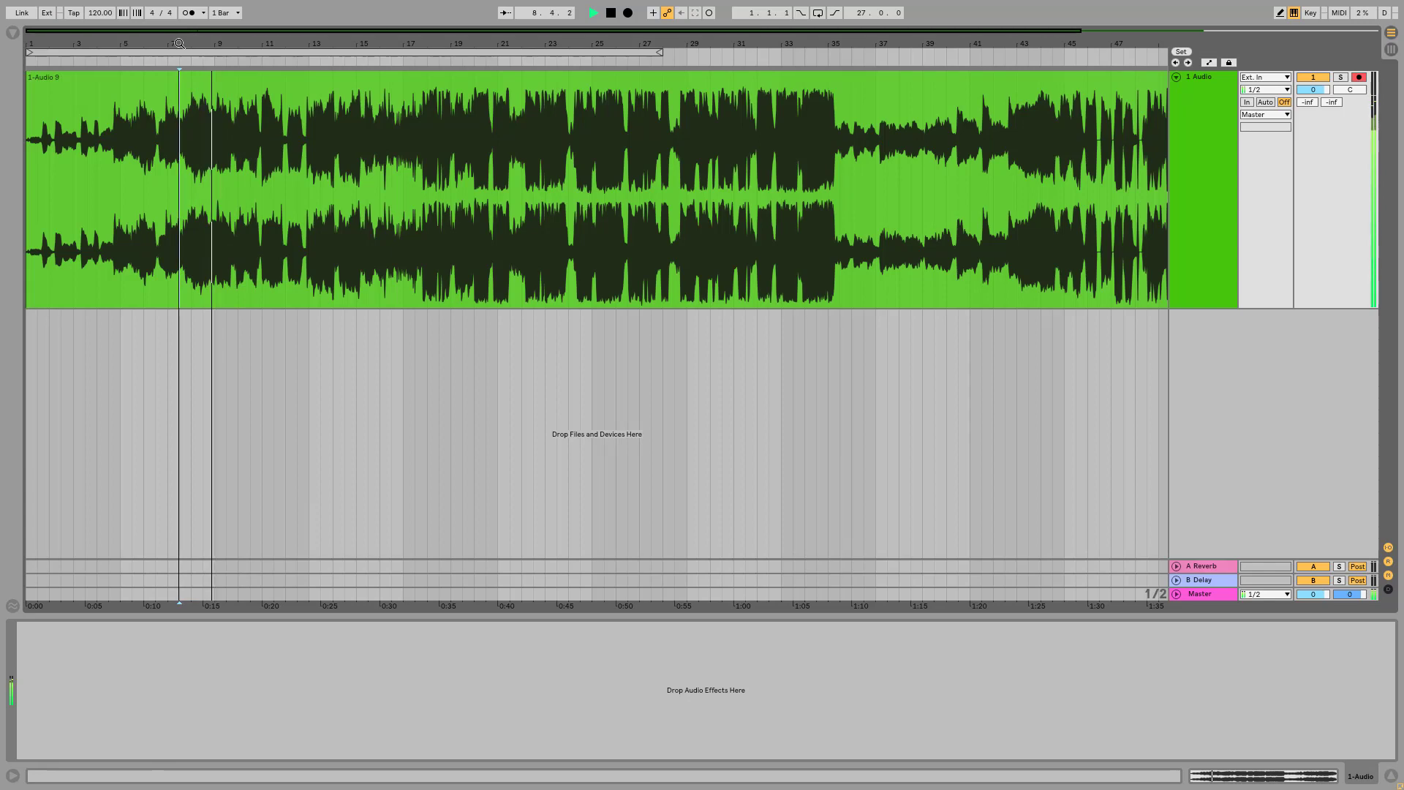
{"action": "left_click_drag", "start_coordinate": [181, 44], "coordinate": [181, 73]}
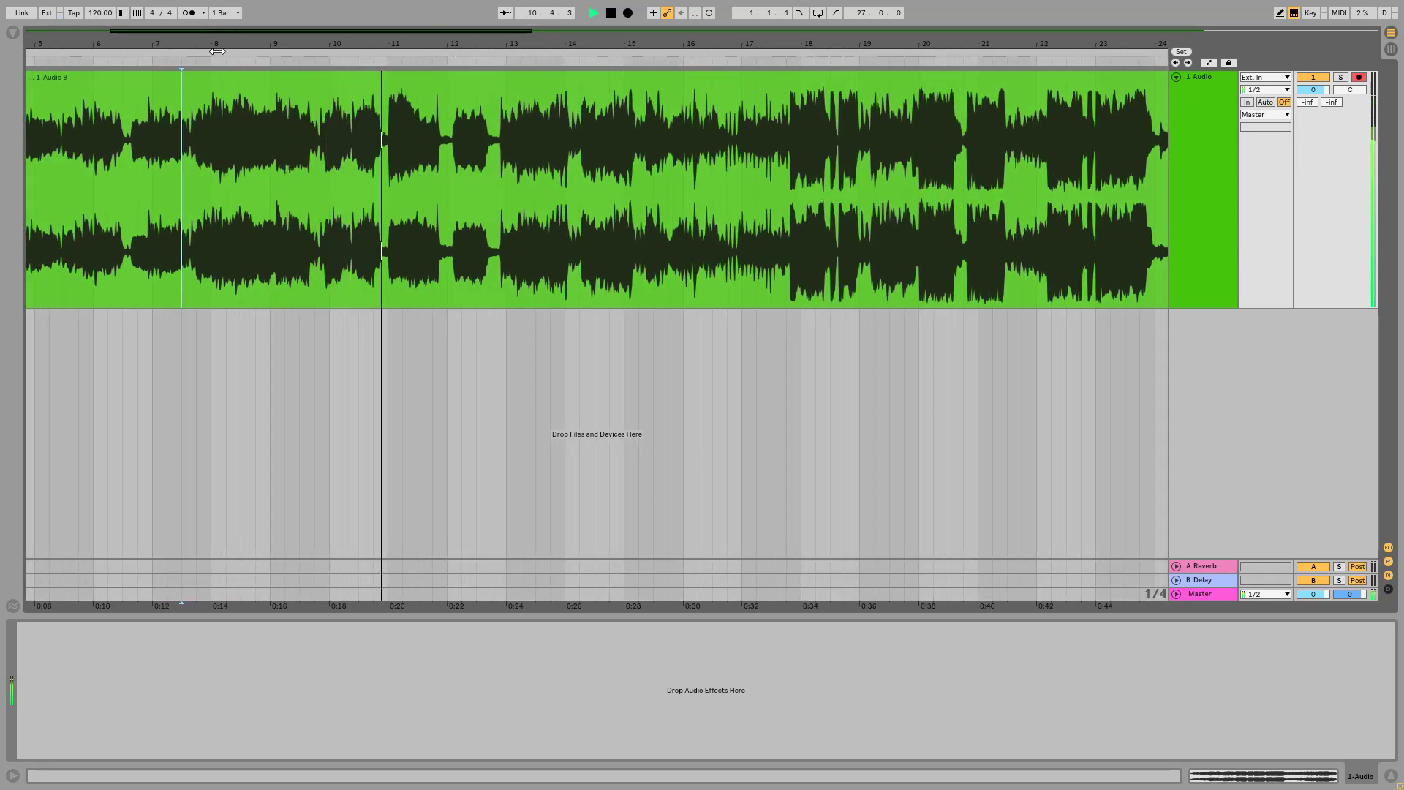
{"action": "left_click", "coordinate": [373, 220]}
{"action": "key", "text": "space"}
Highlight the passage from 5.3.1 to 11.1.1 and compare its waveform with the rest of the clip
{"action": "left_click_drag", "start_coordinate": [374, 216], "coordinate": [64, 199]}
{"action": "key", "text": "minus"}
{"action": "key", "text": "minus"}
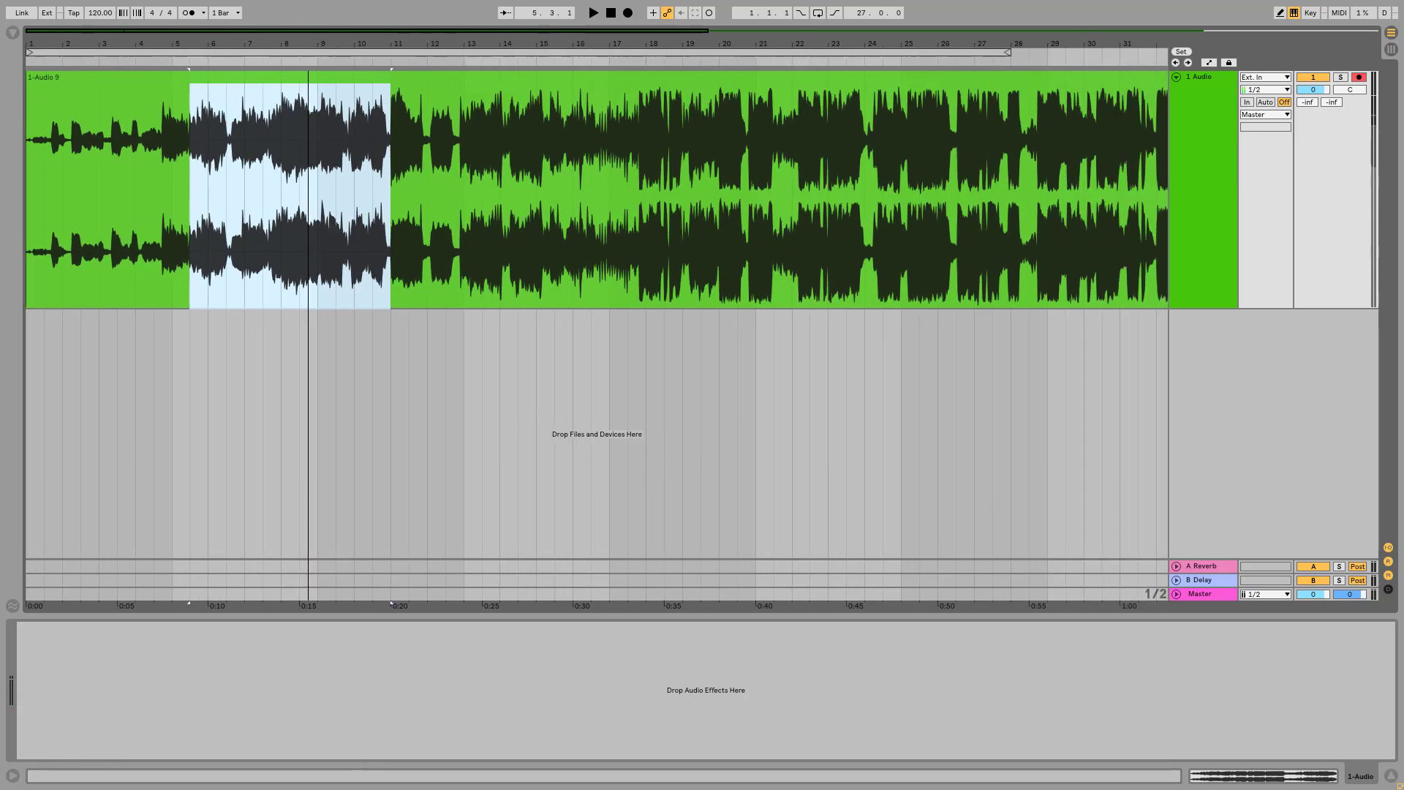
{"action": "key", "text": "minus"}
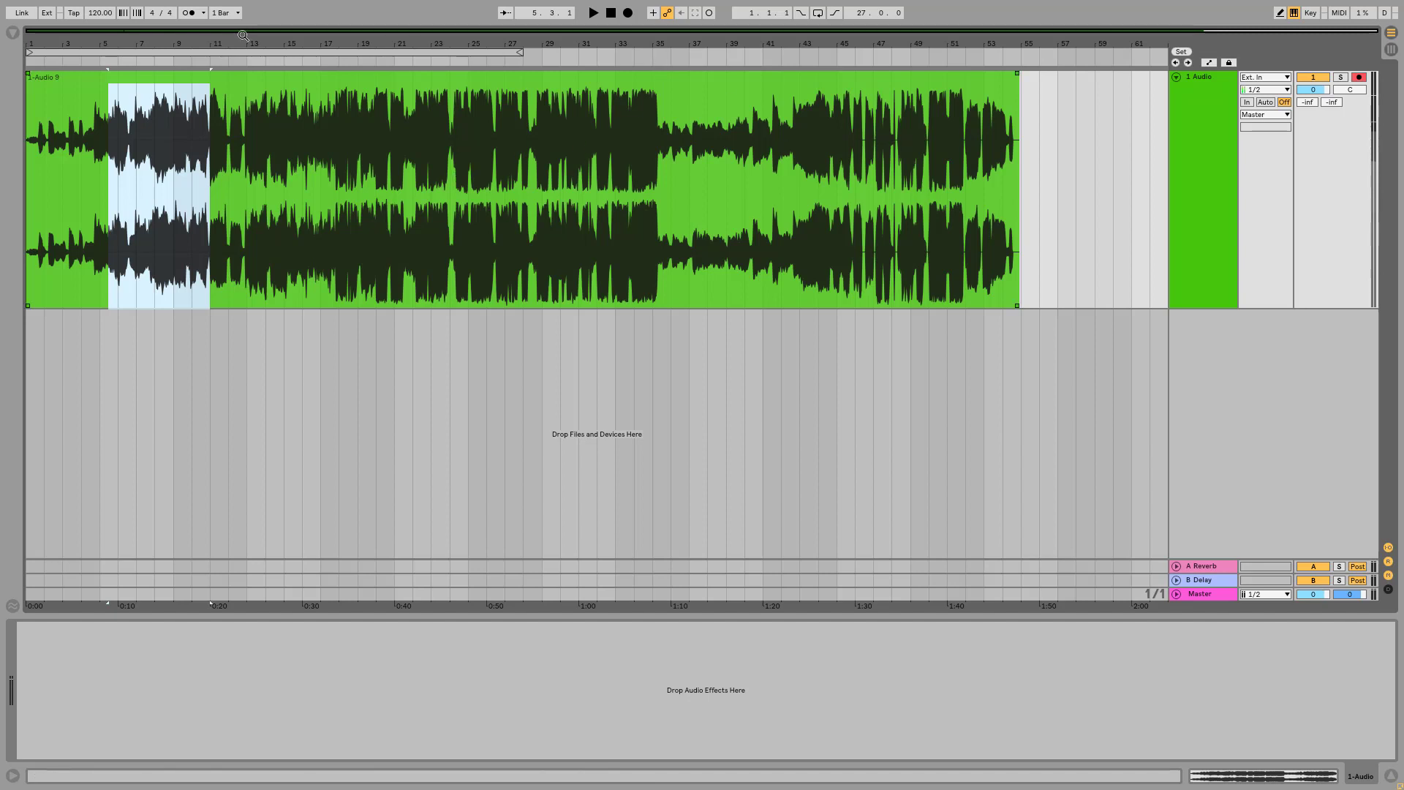
{"action": "left_click_drag", "start_coordinate": [101, 42], "coordinate": [103, 54]}
{"action": "key", "text": "plus"}
{"action": "key", "text": "plus"}
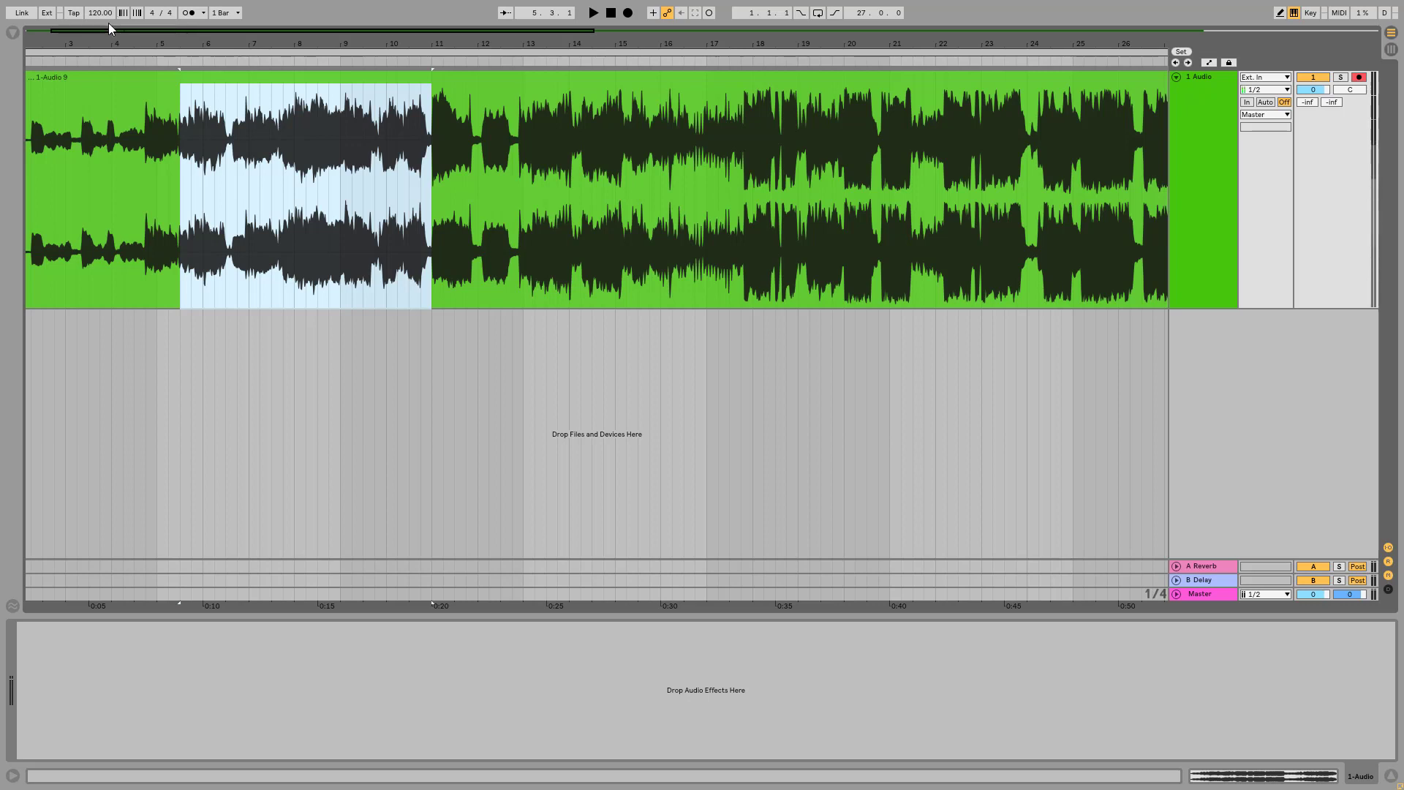
Play the recording briefly from 4.4.1 and again from 5.3.1 until just past 8.2.1
{"action": "left_click", "coordinate": [156, 203]}
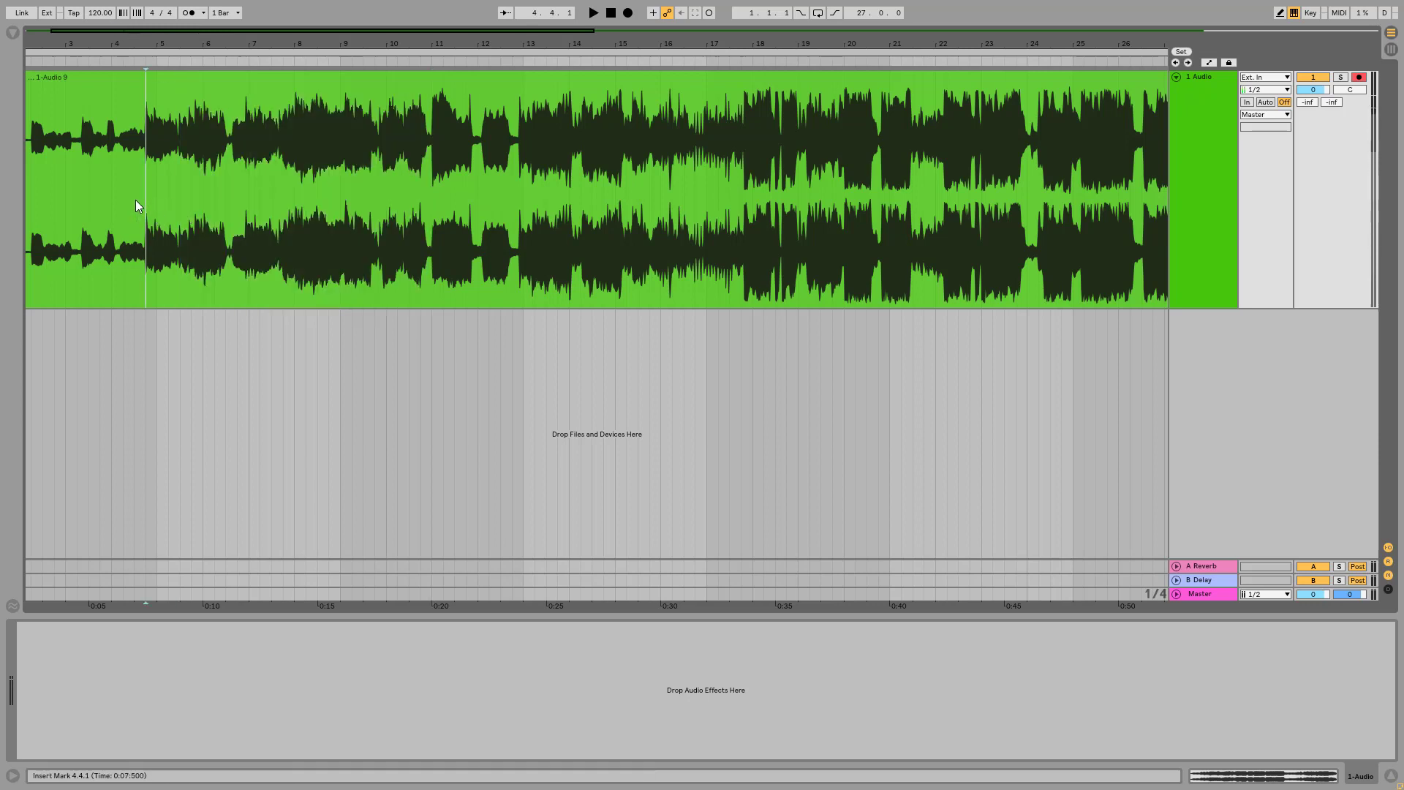
{"action": "key", "text": "space"}
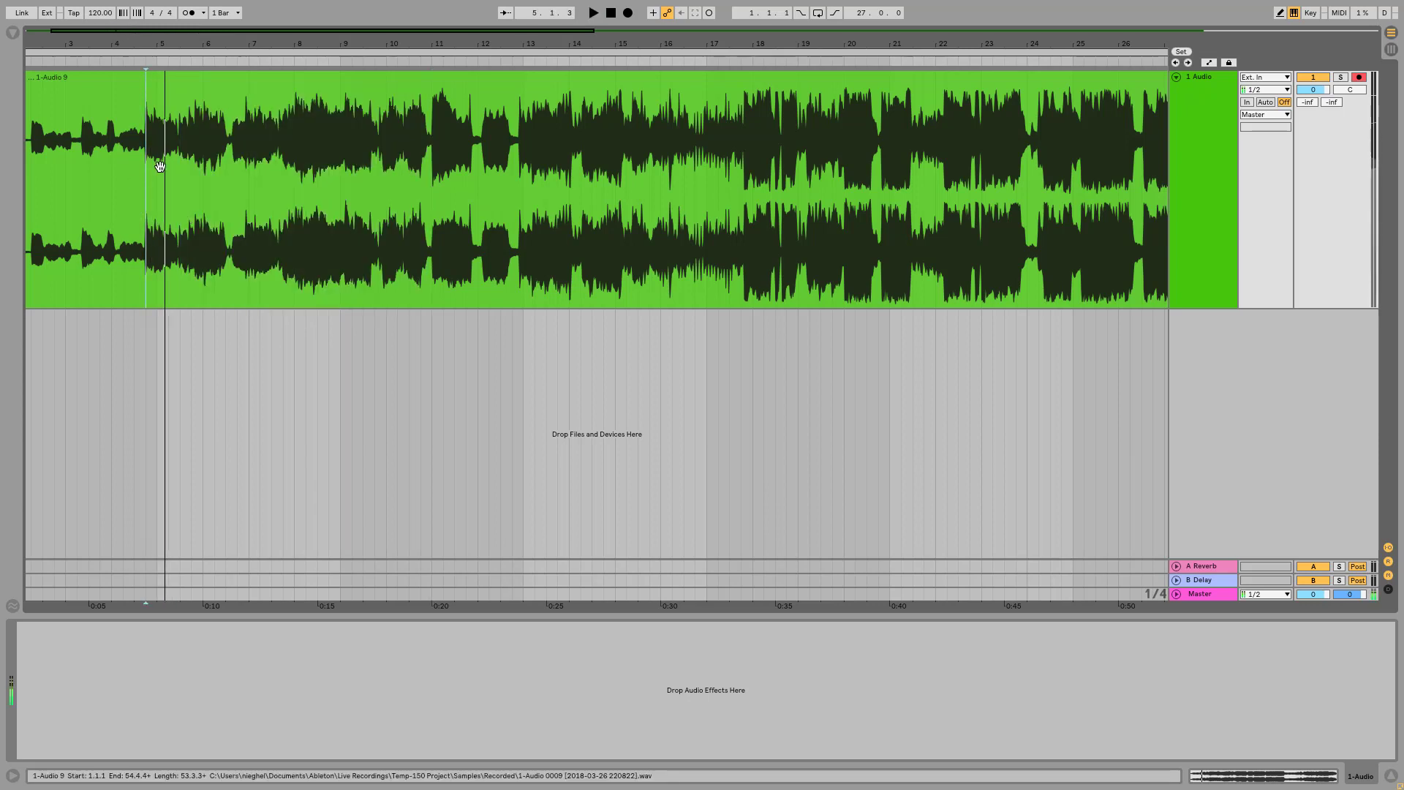
{"action": "left_click", "coordinate": [179, 207]}
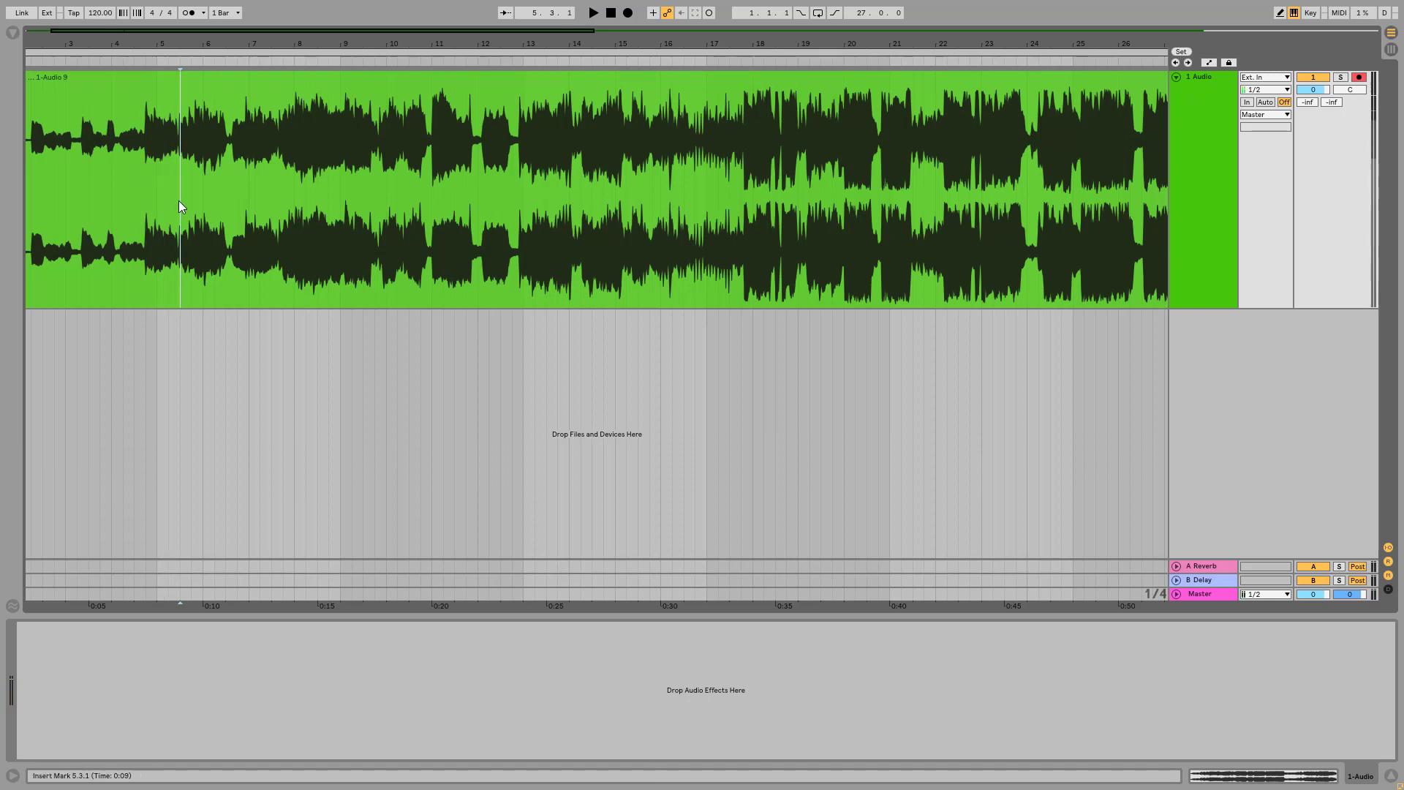
{"action": "key", "text": "space"}
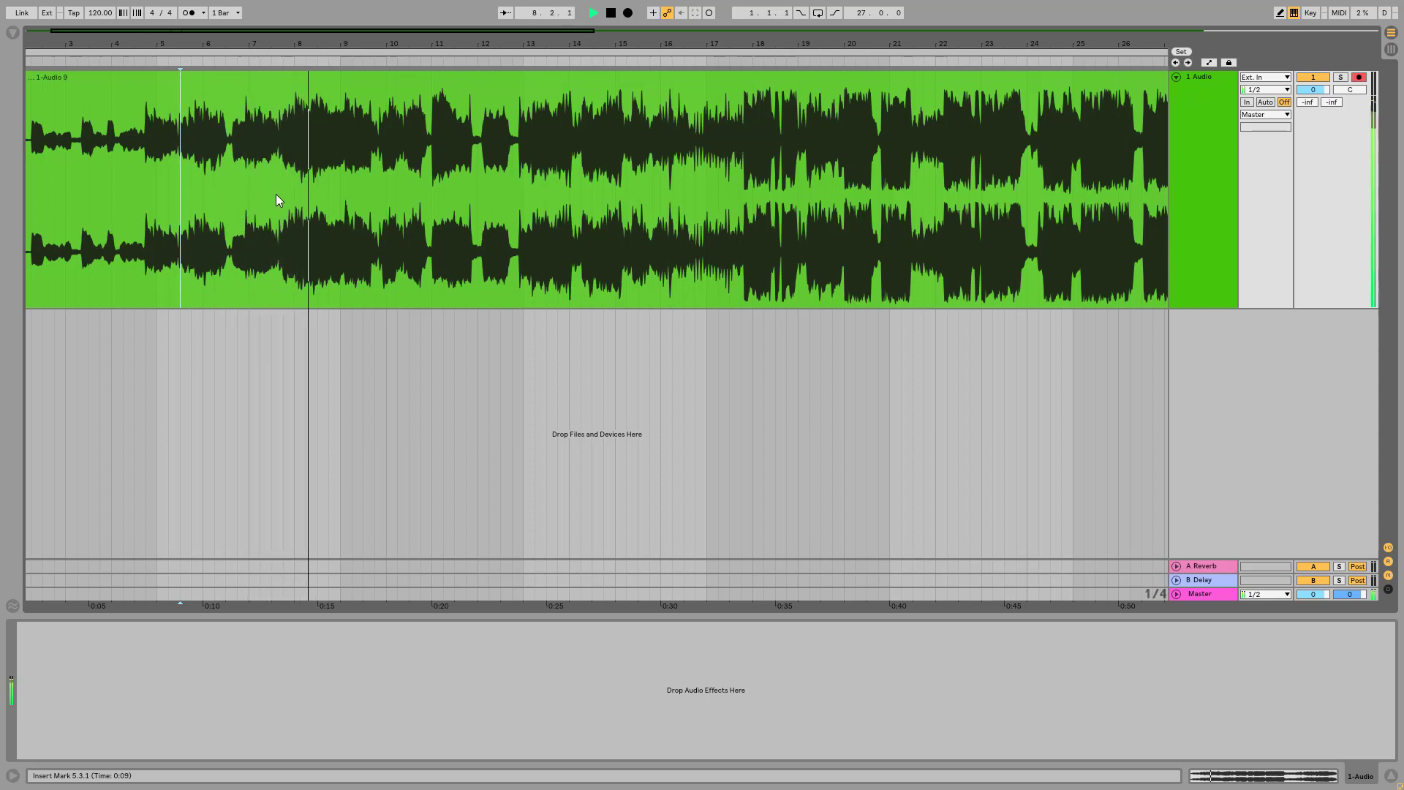
{"action": "key", "text": "space"}
{"action": "key", "text": "ctrl+a"}
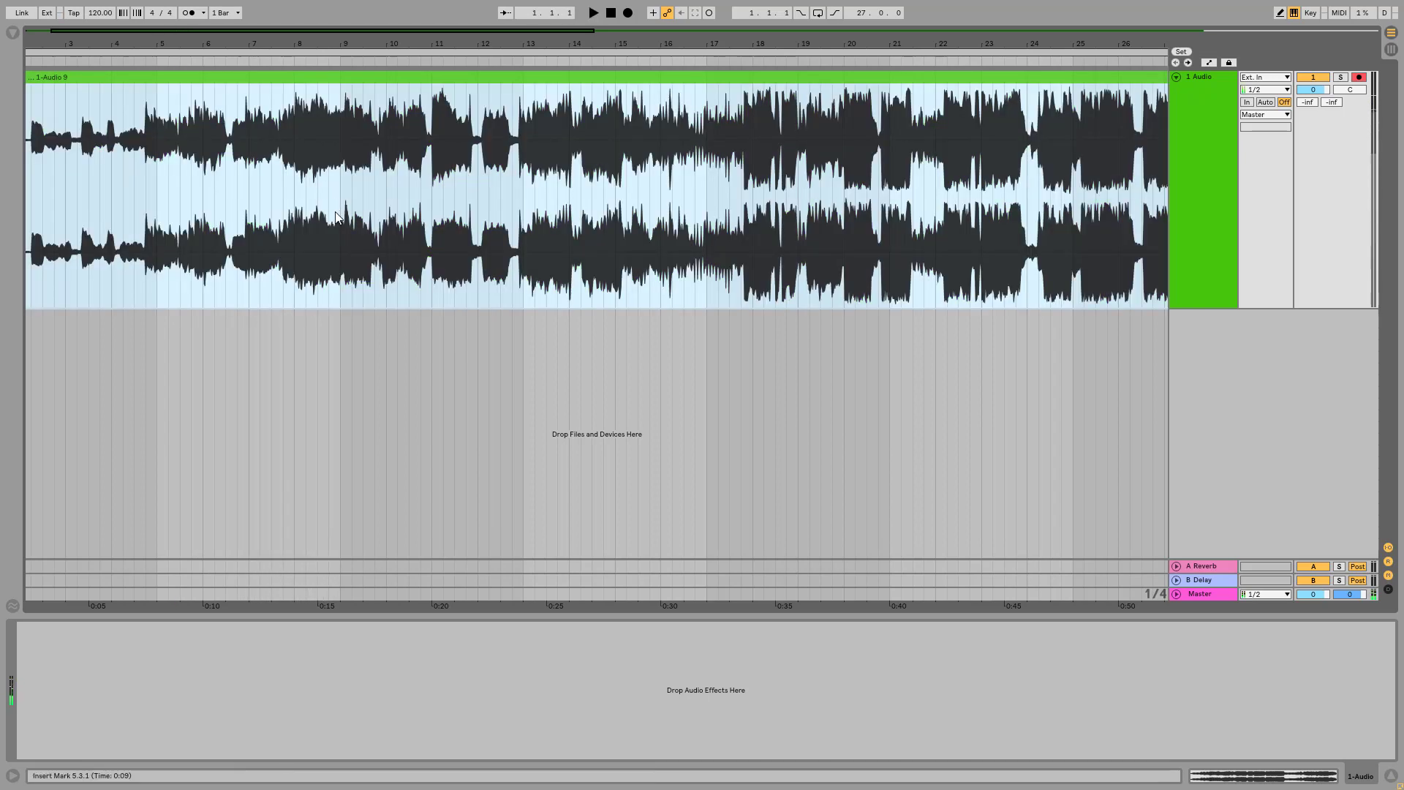
Highlight the one-bar stretch of the clip from 7.4.1 to 8.4.1 to examine its waveform
{"action": "left_click", "coordinate": [328, 216]}
{"action": "left_click_drag", "start_coordinate": [312, 210], "coordinate": [283, 196]}
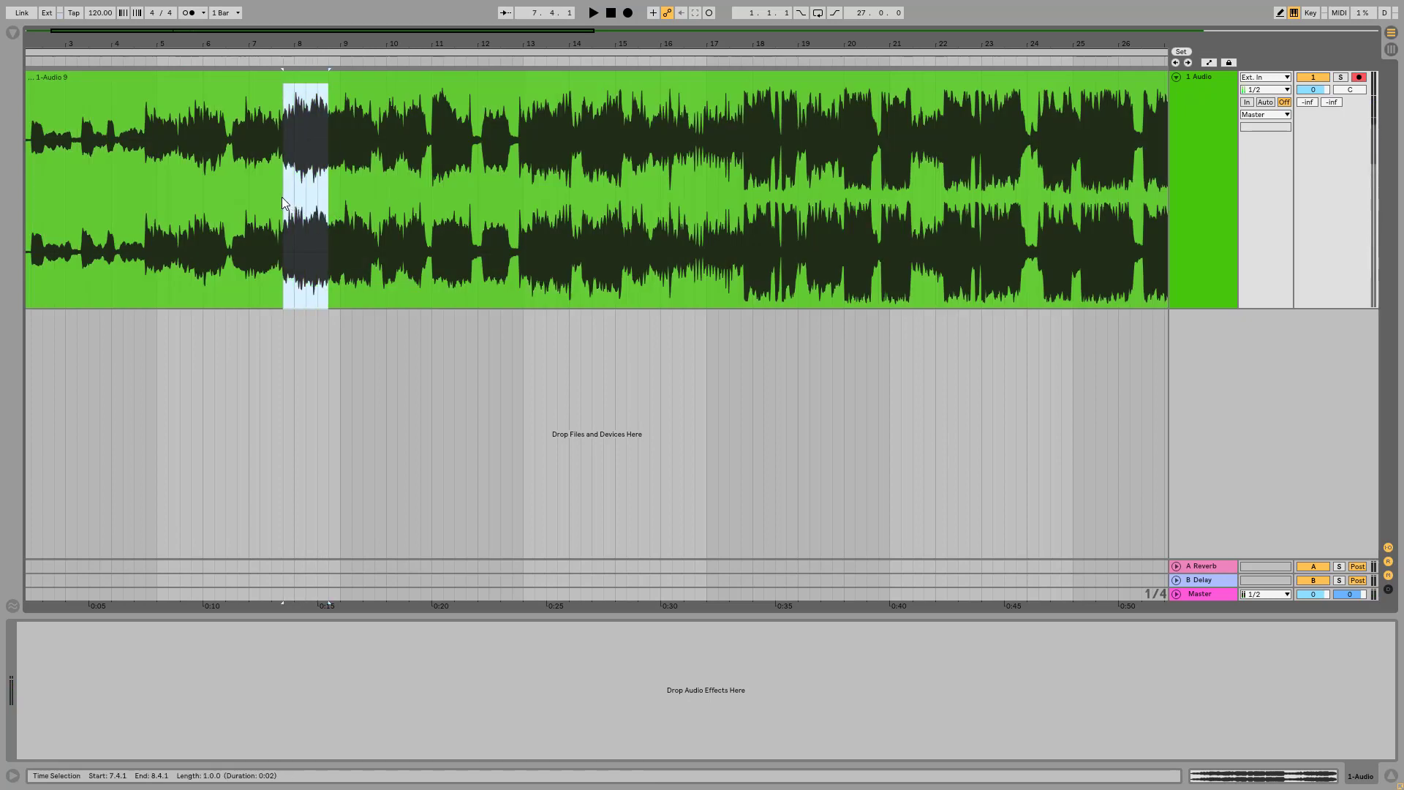
{"action": "left_click", "coordinate": [348, 200]}
{"action": "left_click", "coordinate": [341, 200]}
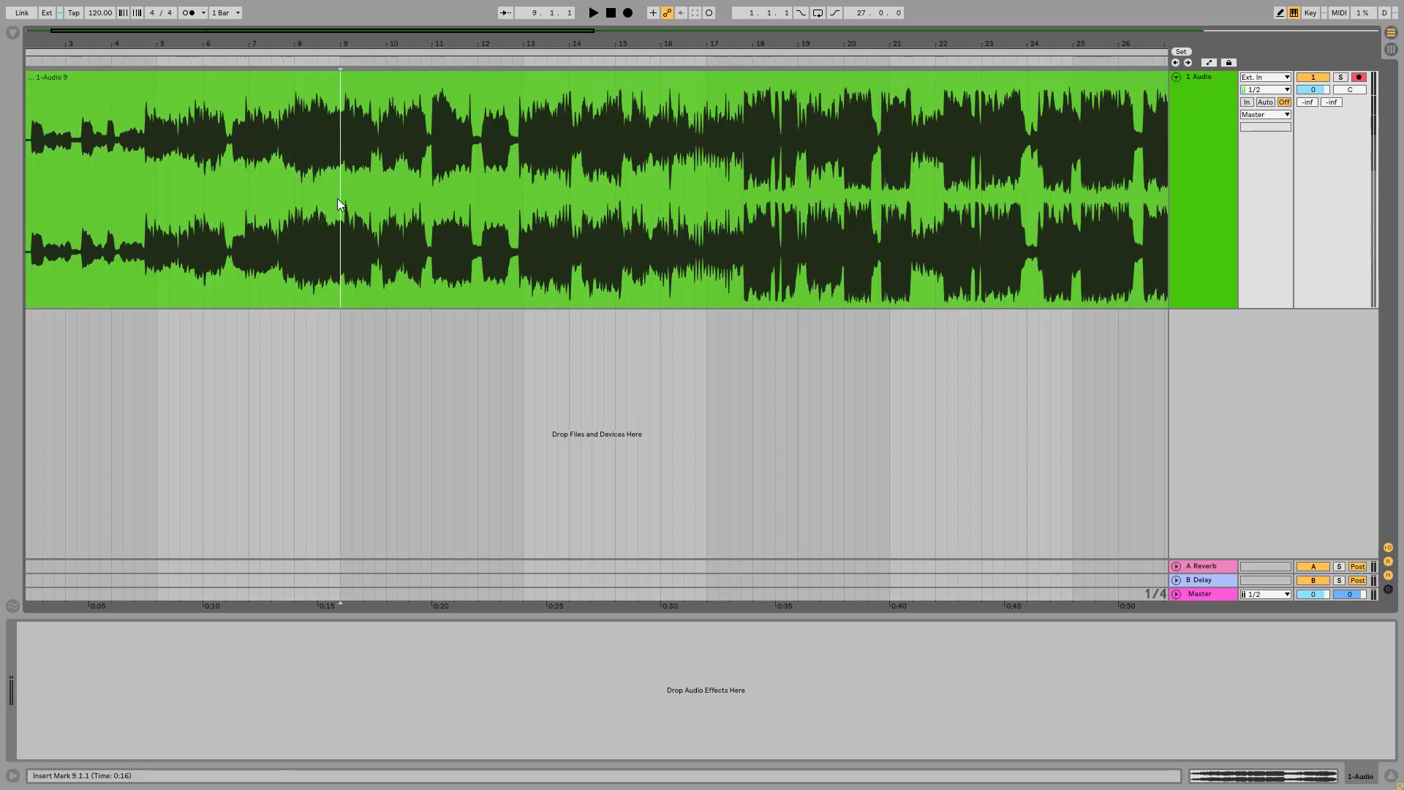
{"action": "left_click_drag", "start_coordinate": [288, 215], "coordinate": [329, 210]}
Play the clip from 9.1.1 and stop it in bar 10
{"action": "left_click", "coordinate": [342, 208]}
{"action": "key", "text": "space"}
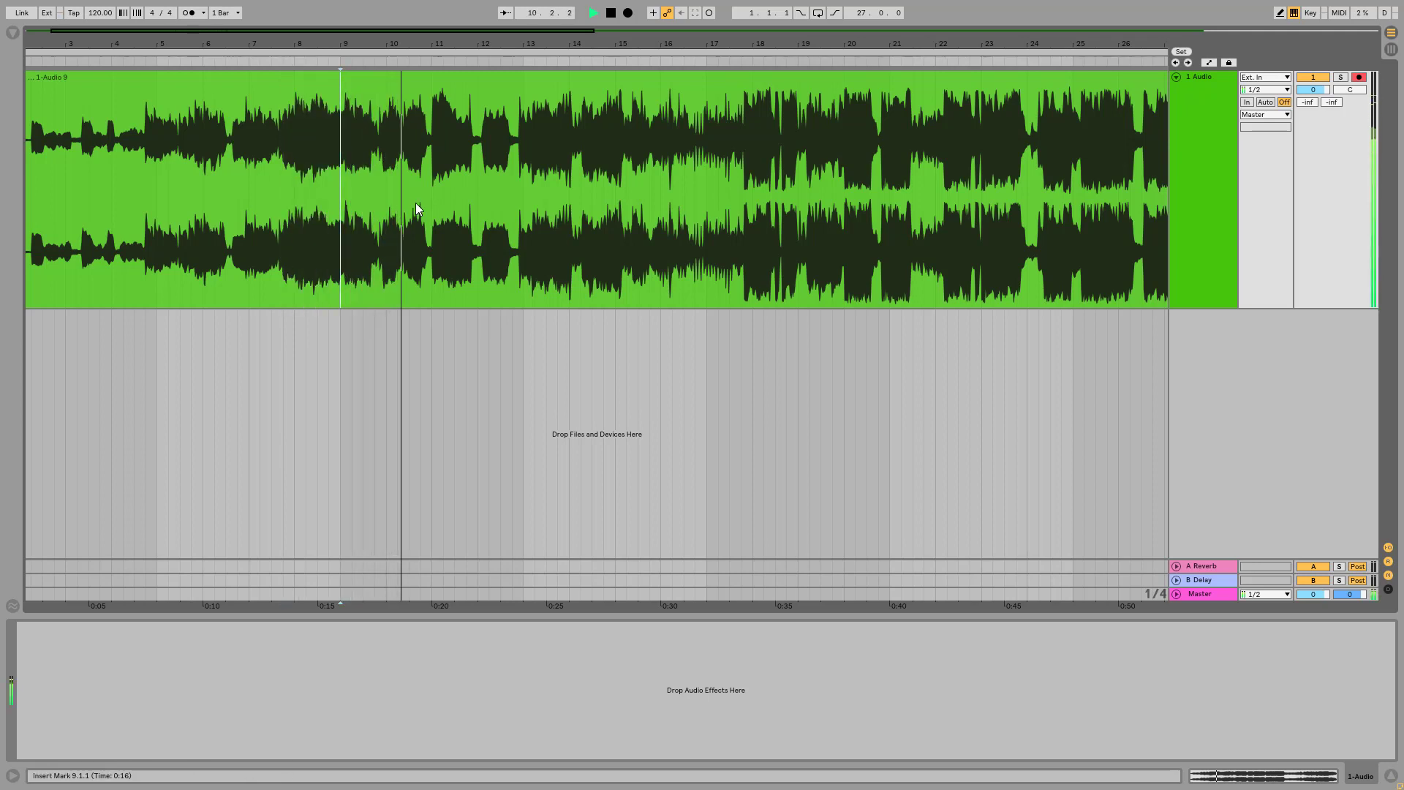
{"action": "key", "text": "space"}
{"action": "left_click", "coordinate": [422, 182]}
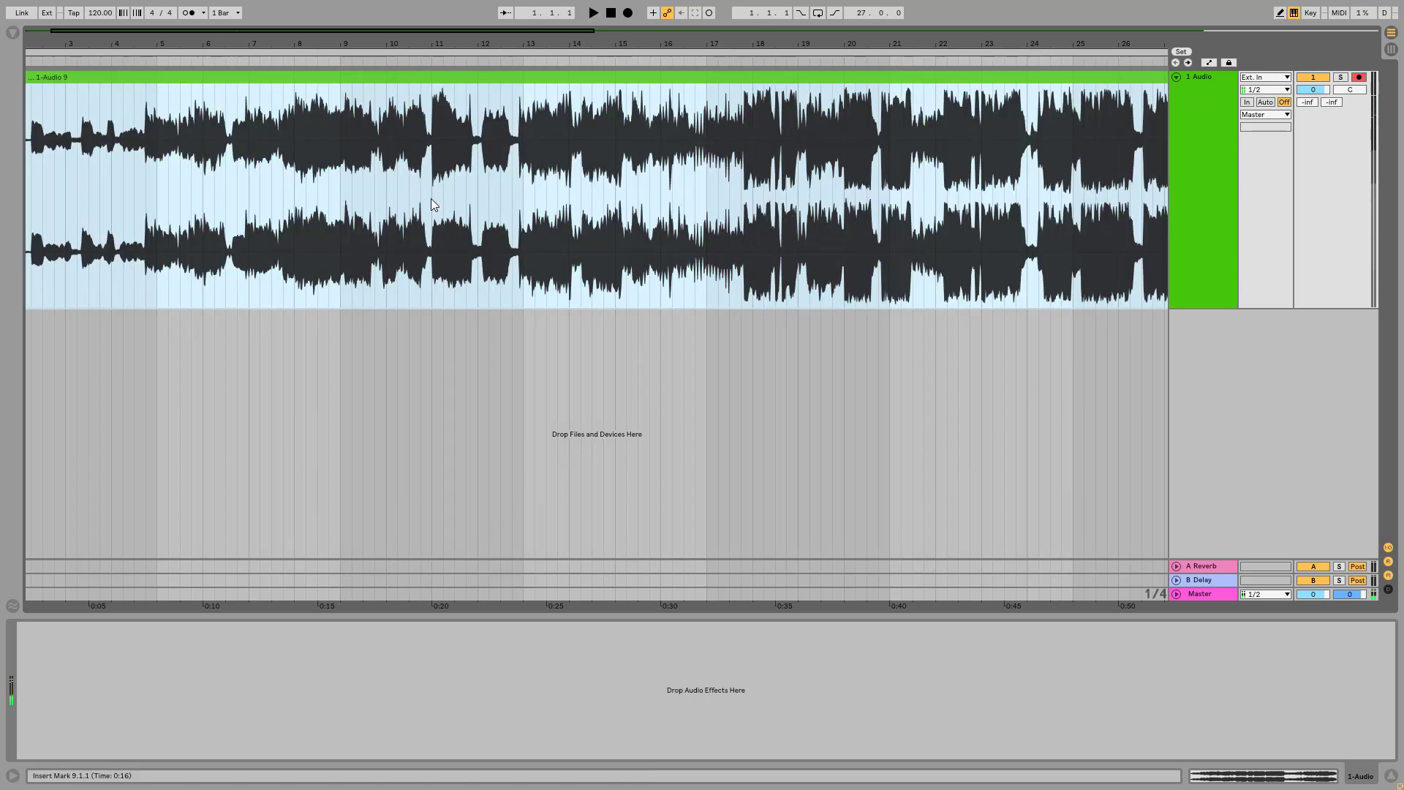
Listen briefly from 10.1.1 and highlight the stretch between 10.2.1 and 11.1.1
{"action": "left_click_drag", "start_coordinate": [431, 199], "coordinate": [398, 192]}
{"action": "left_click", "coordinate": [386, 210]}
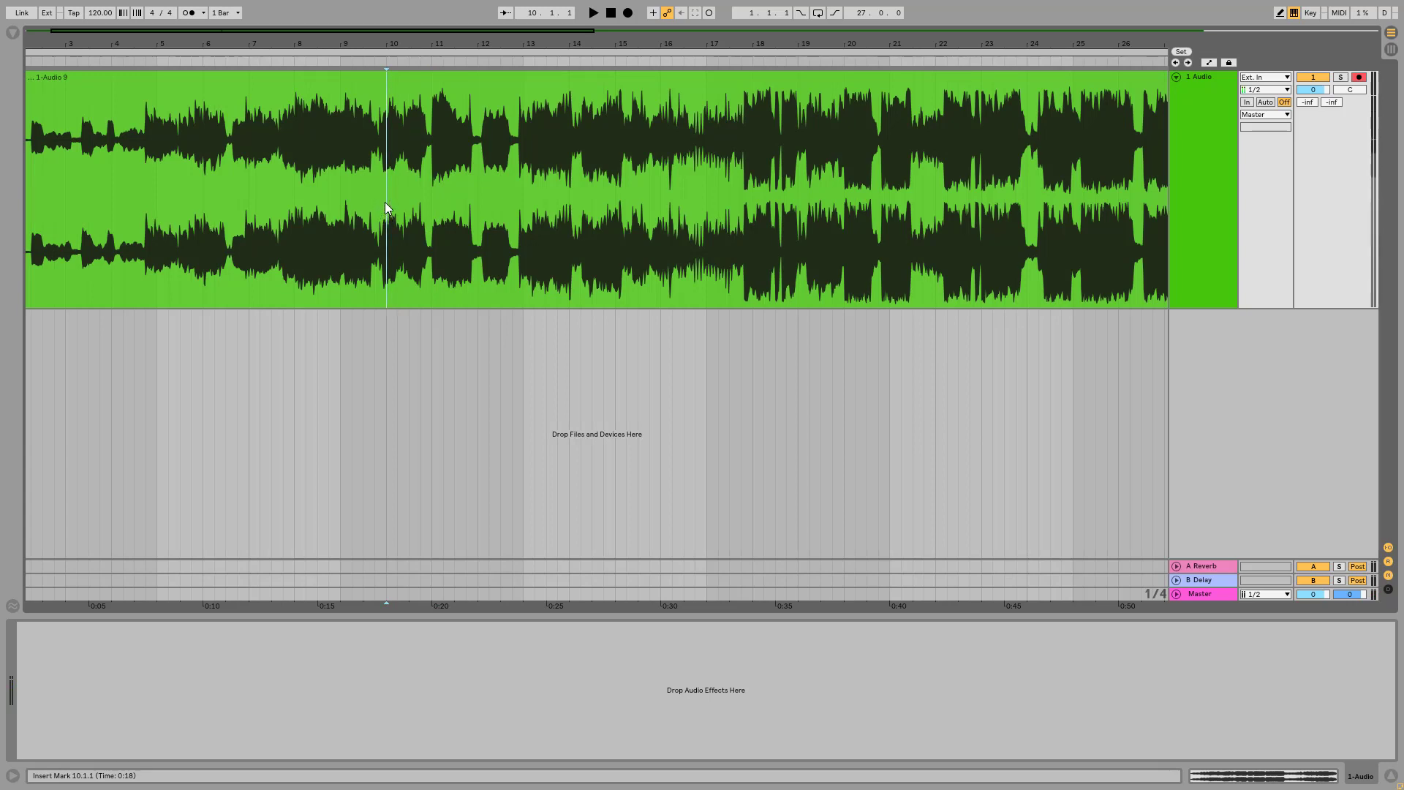
{"action": "key", "text": "space"}
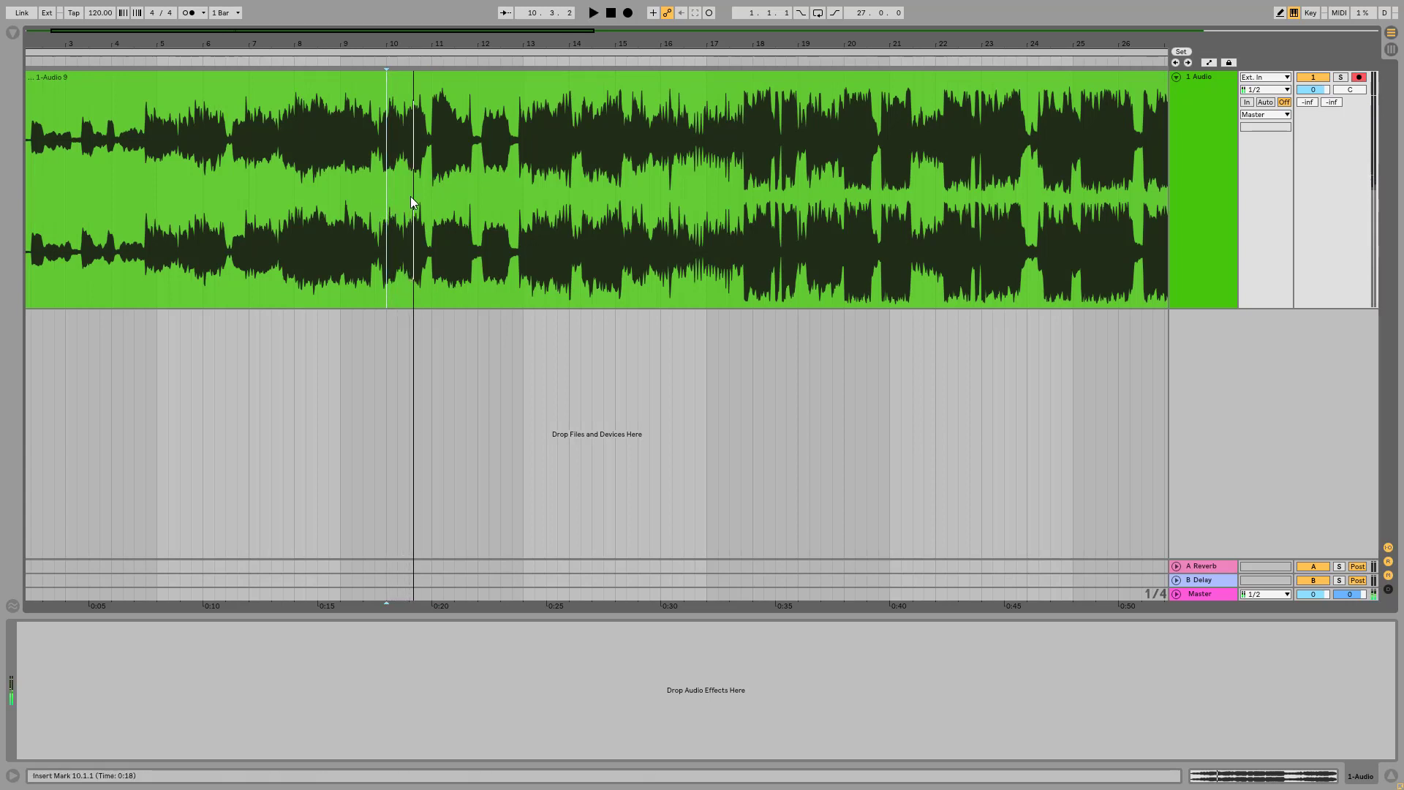
{"action": "left_click", "coordinate": [397, 197]}
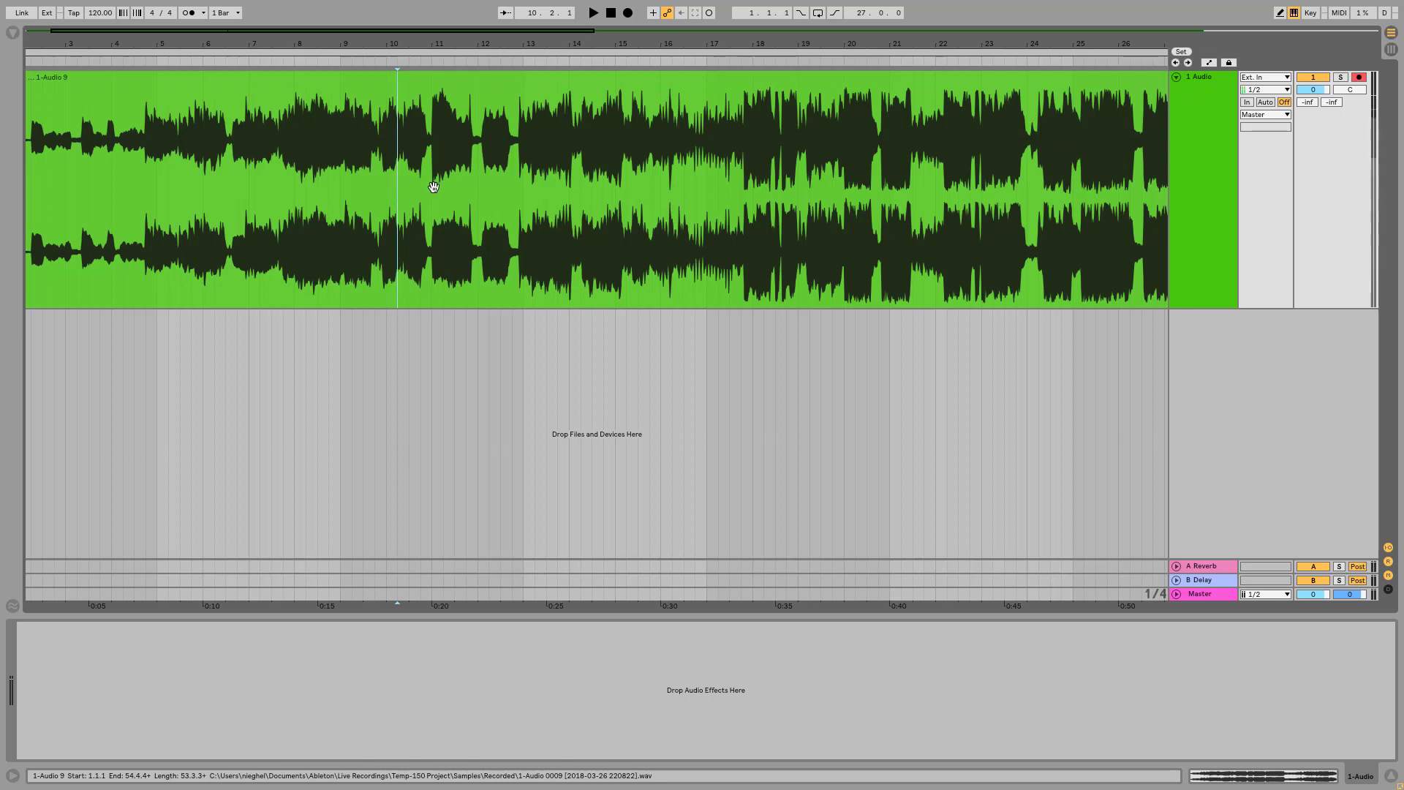
{"action": "left_click_drag", "start_coordinate": [433, 206], "coordinate": [397, 212]}
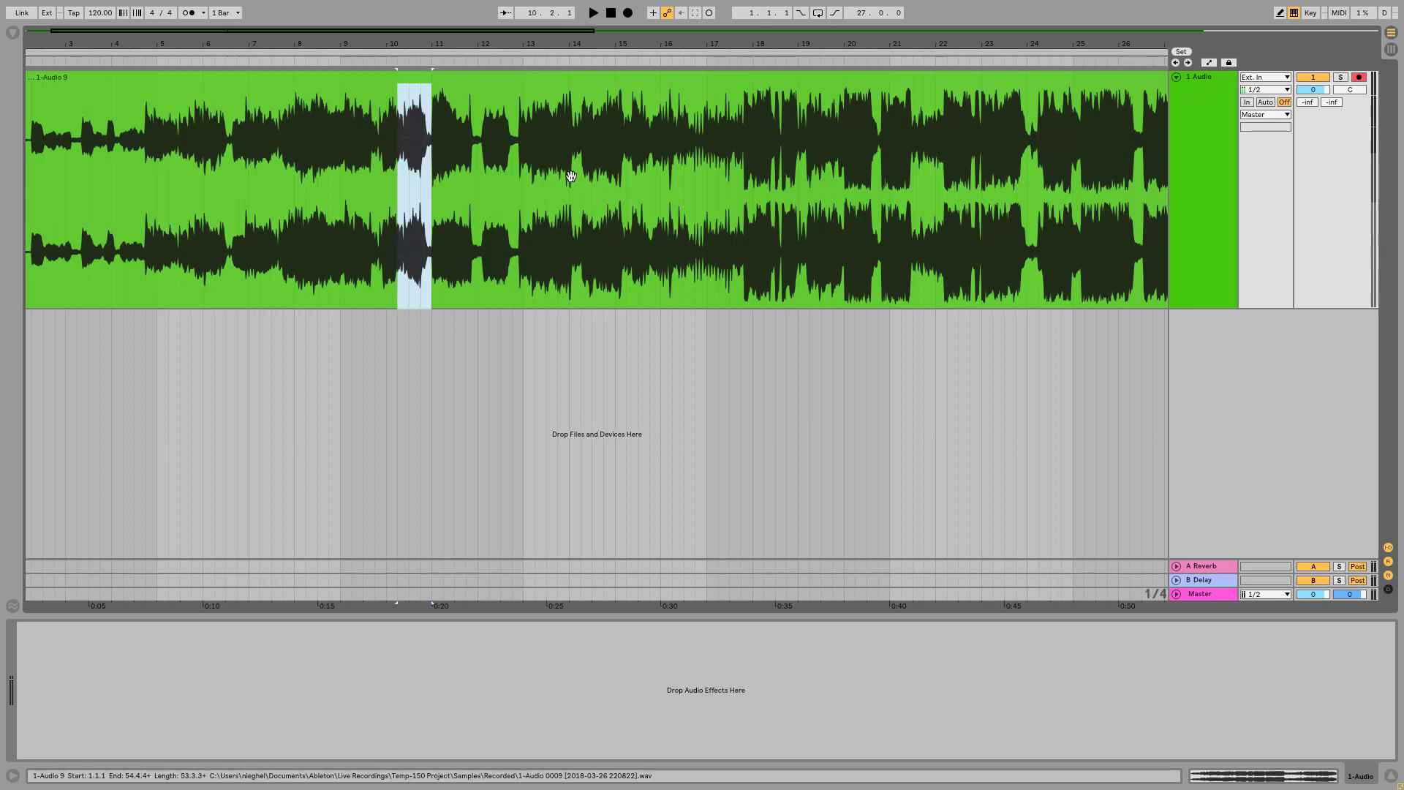
Play the build-up from 15.1.1 and the following section from 17.3.1 into bar 20
{"action": "key", "text": "minus"}
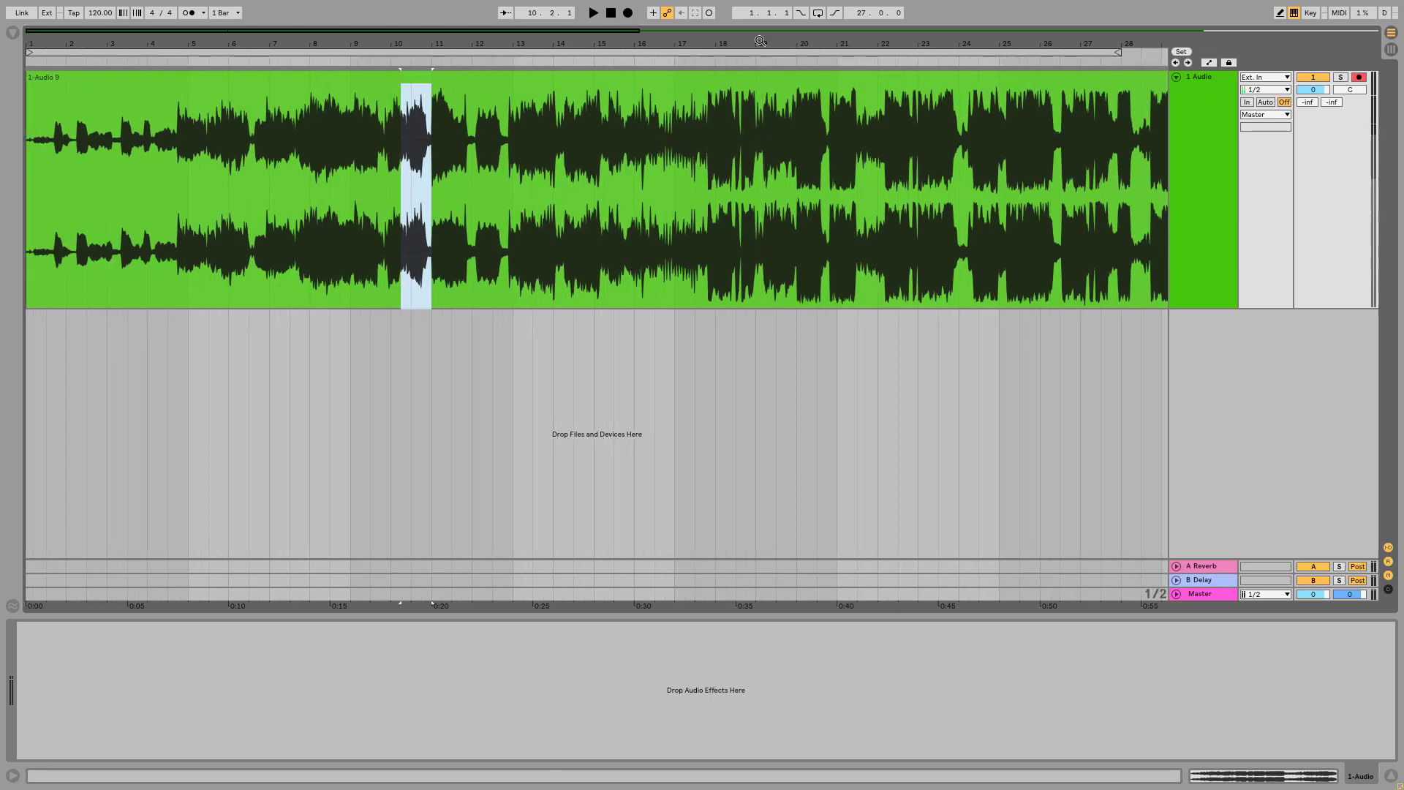
{"action": "left_click", "coordinate": [583, 212]}
{"action": "left_click", "coordinate": [594, 205]}
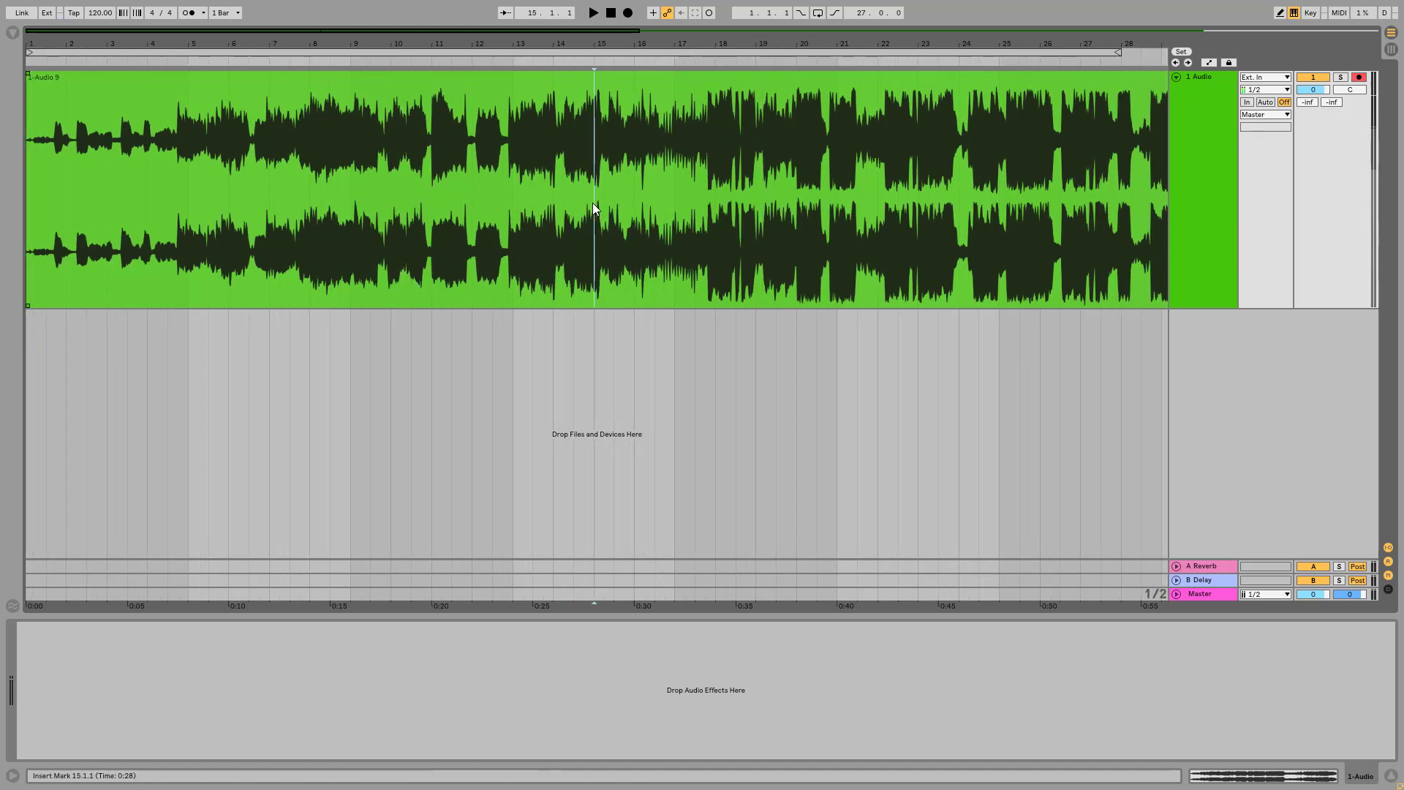
{"action": "key", "text": "space"}
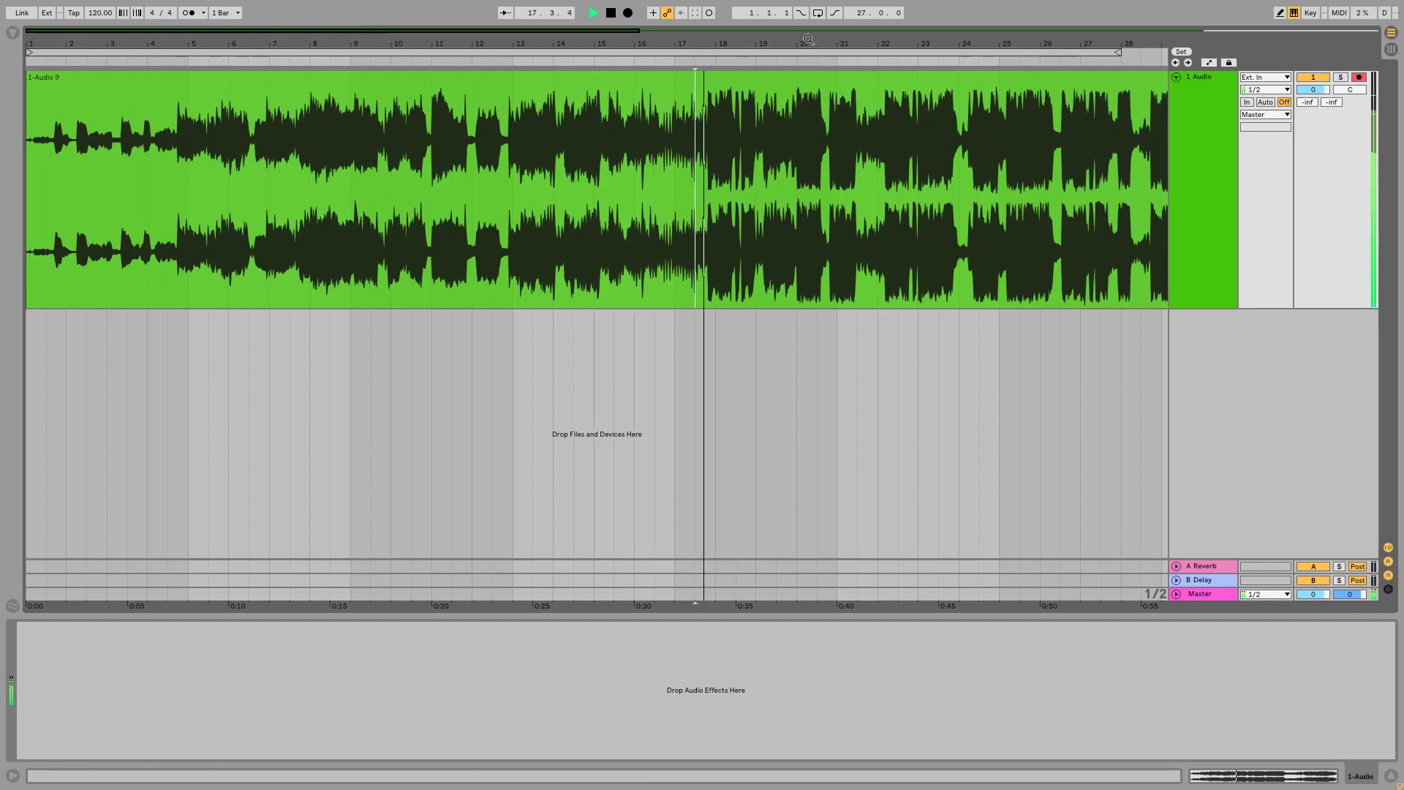
{"action": "left_click_drag", "start_coordinate": [805, 43], "coordinate": [479, 40]}
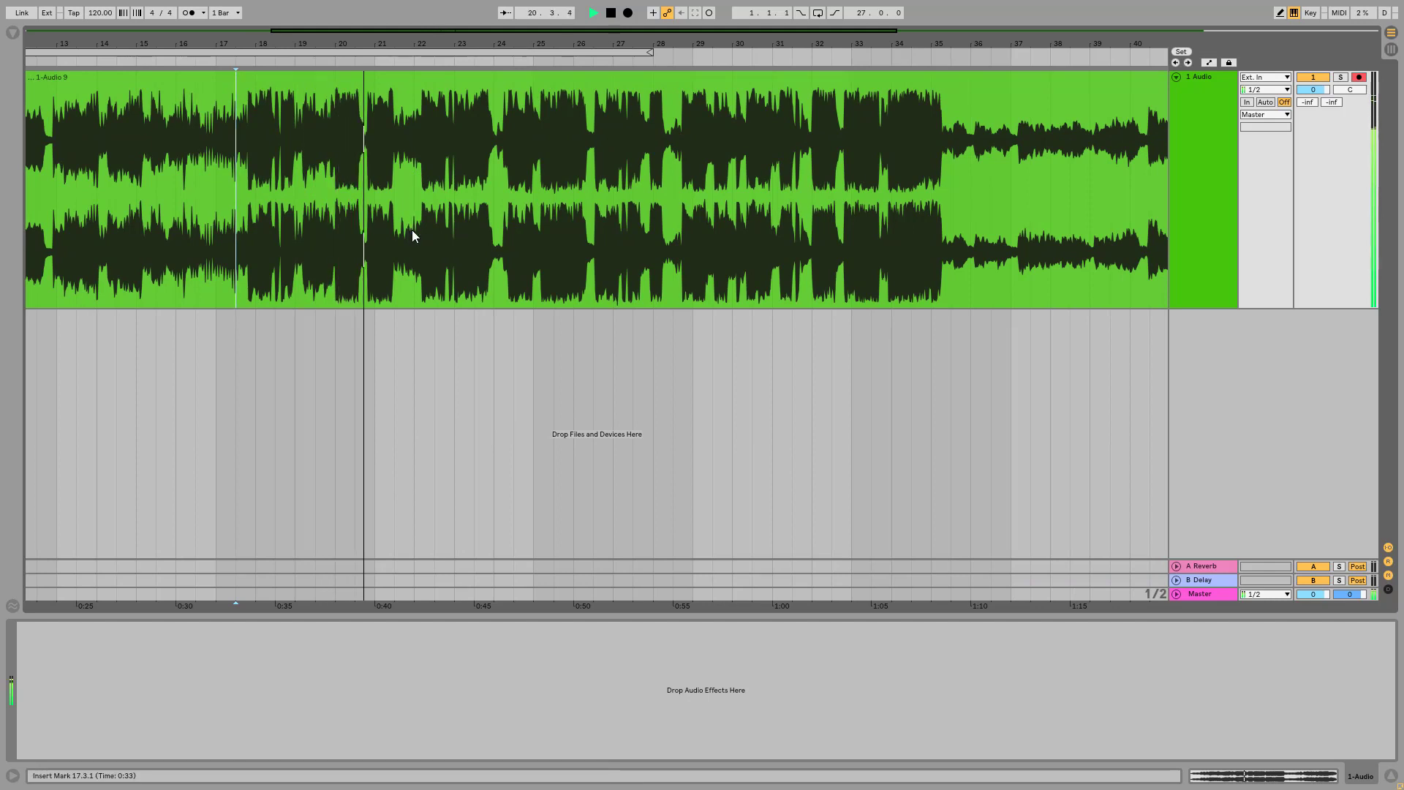
Play the clip from 23.3.1 and from bar 24, and highlight the stretch between bars 24 and 26
{"action": "left_click", "coordinate": [468, 236]}
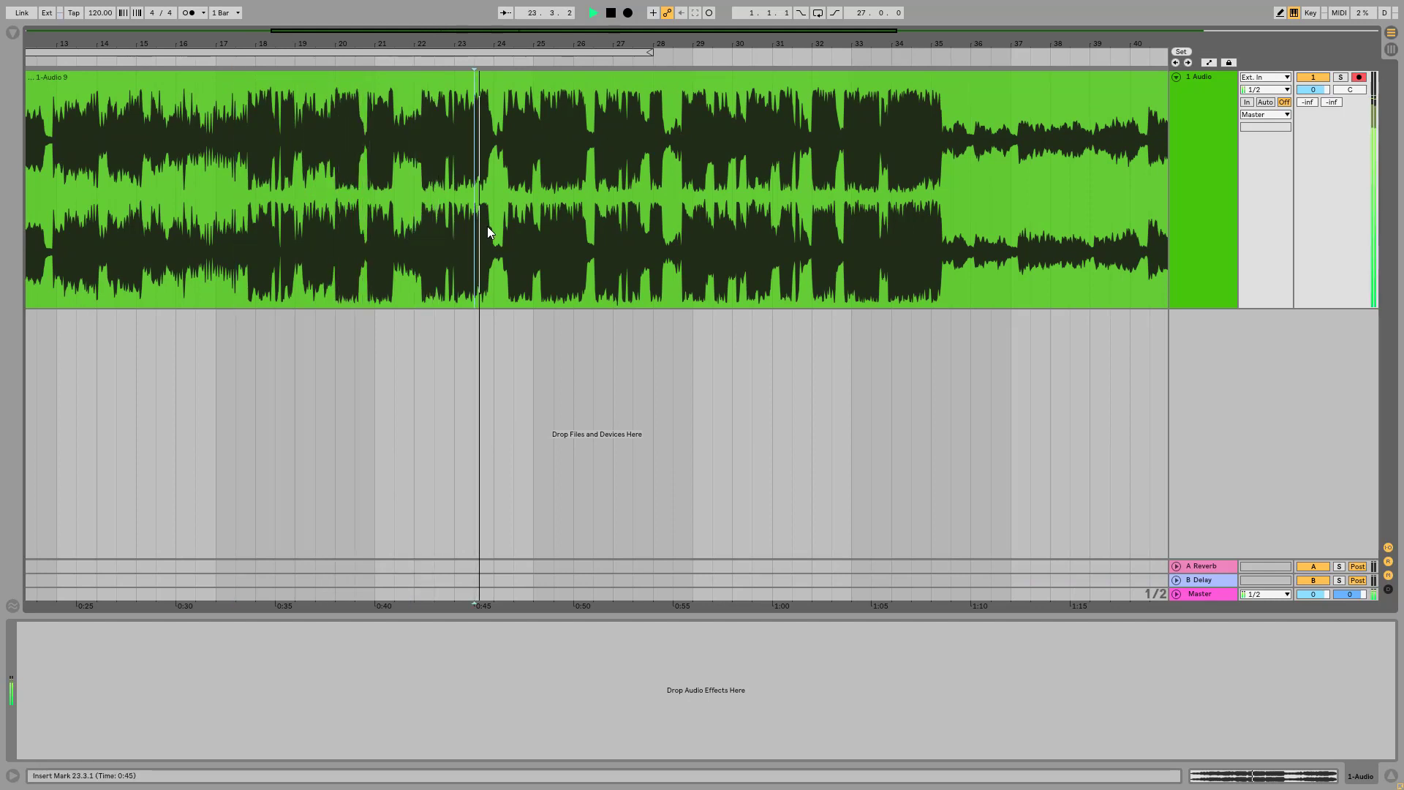
{"action": "left_click", "coordinate": [493, 219]}
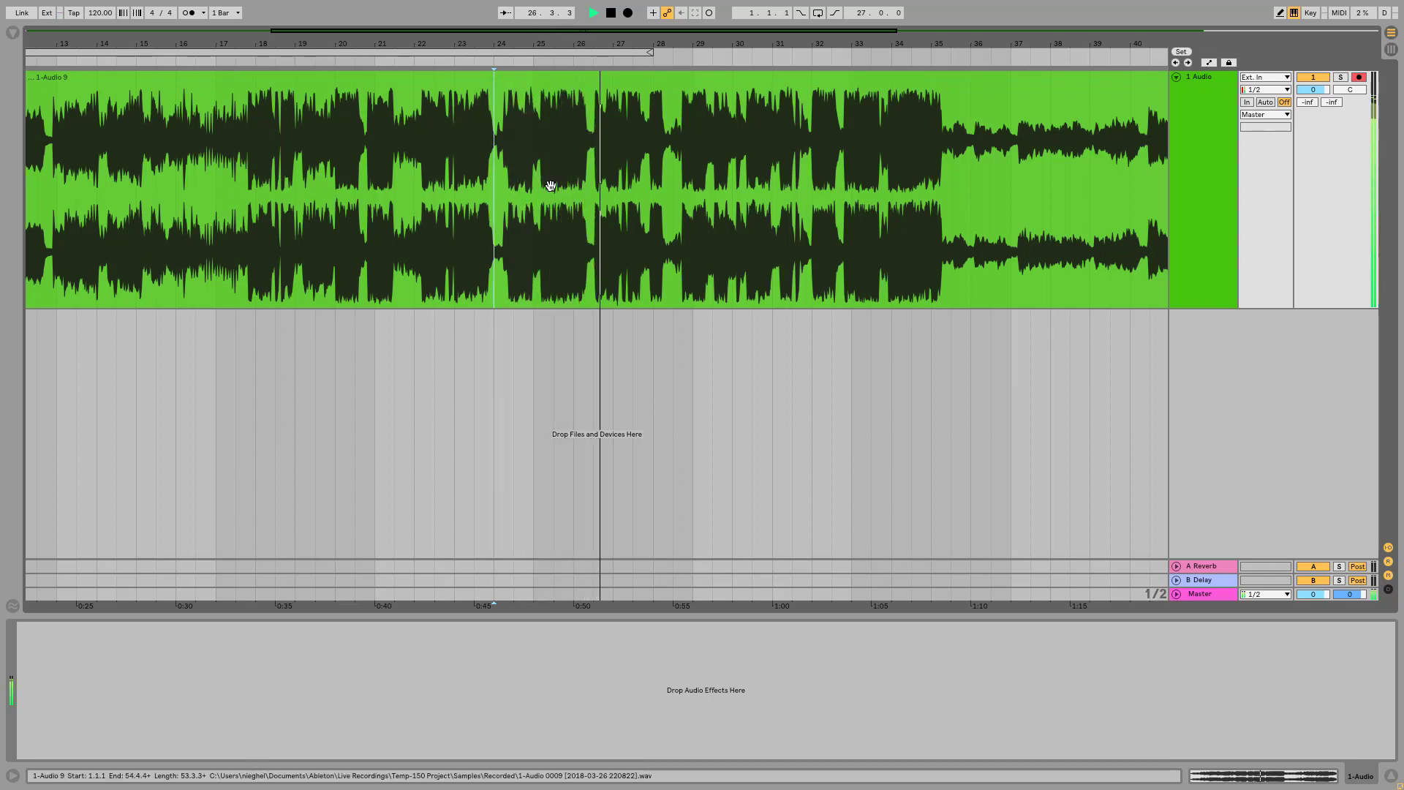
{"action": "left_click_drag", "start_coordinate": [590, 210], "coordinate": [493, 195]}
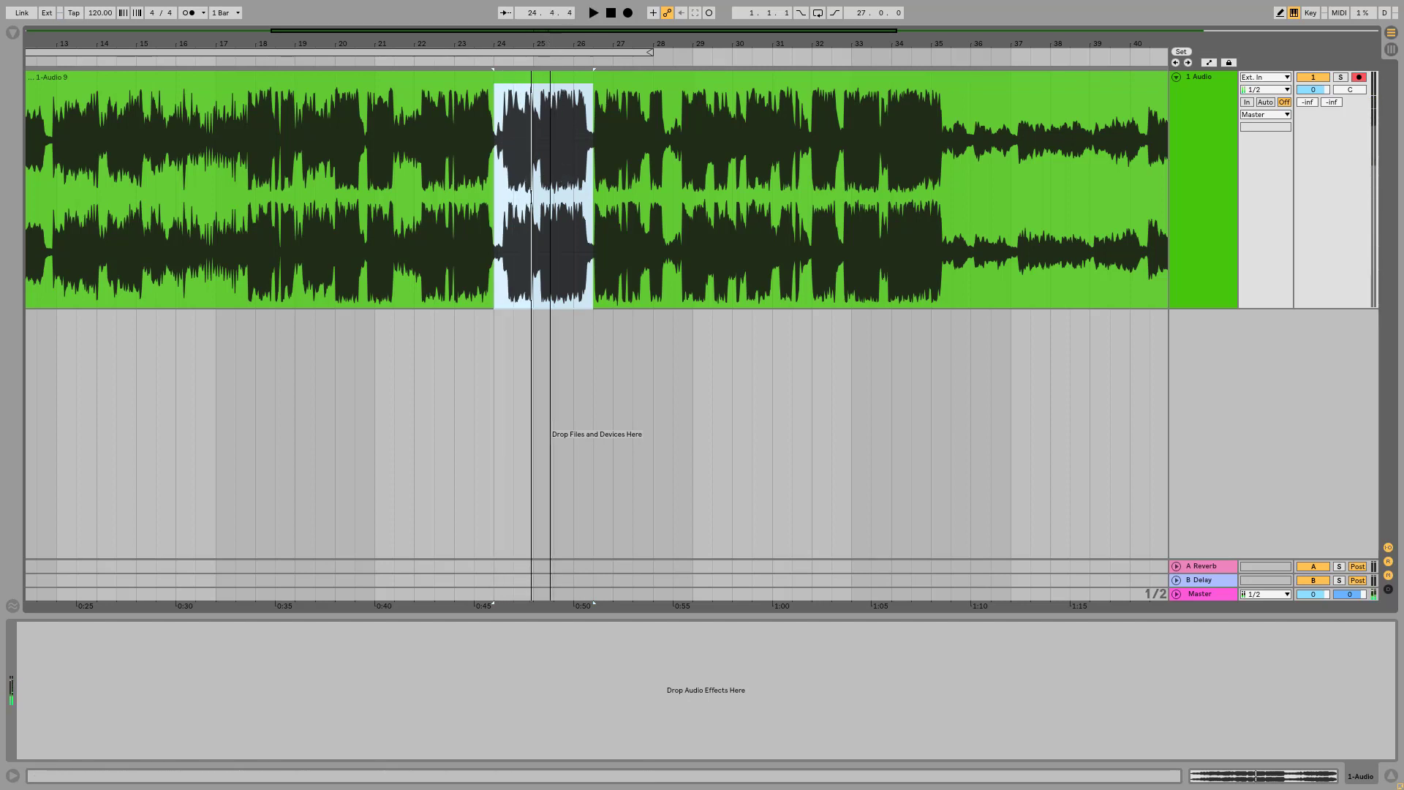
{"action": "key", "text": "minus"}
{"action": "key", "text": "minus"}
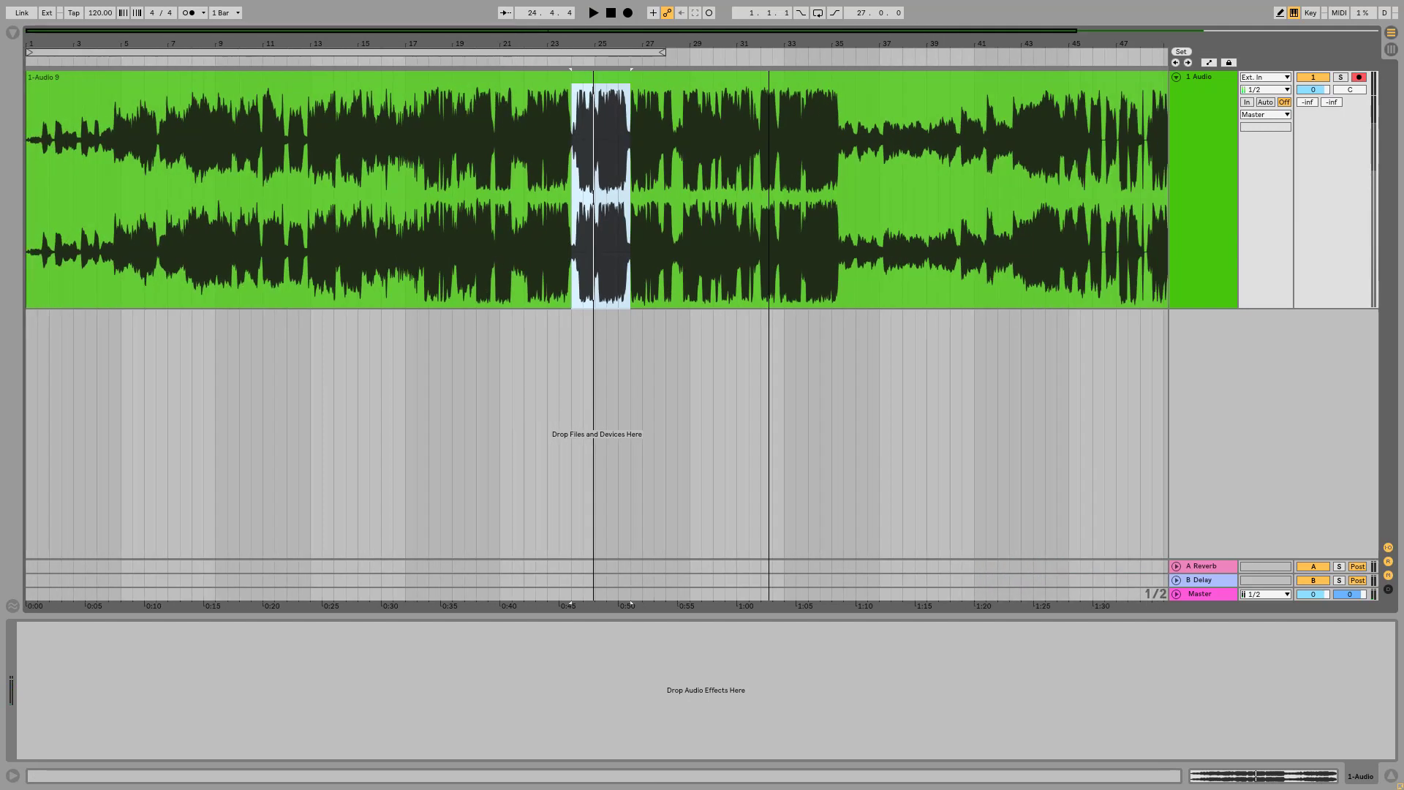
{"action": "key", "text": "minus"}
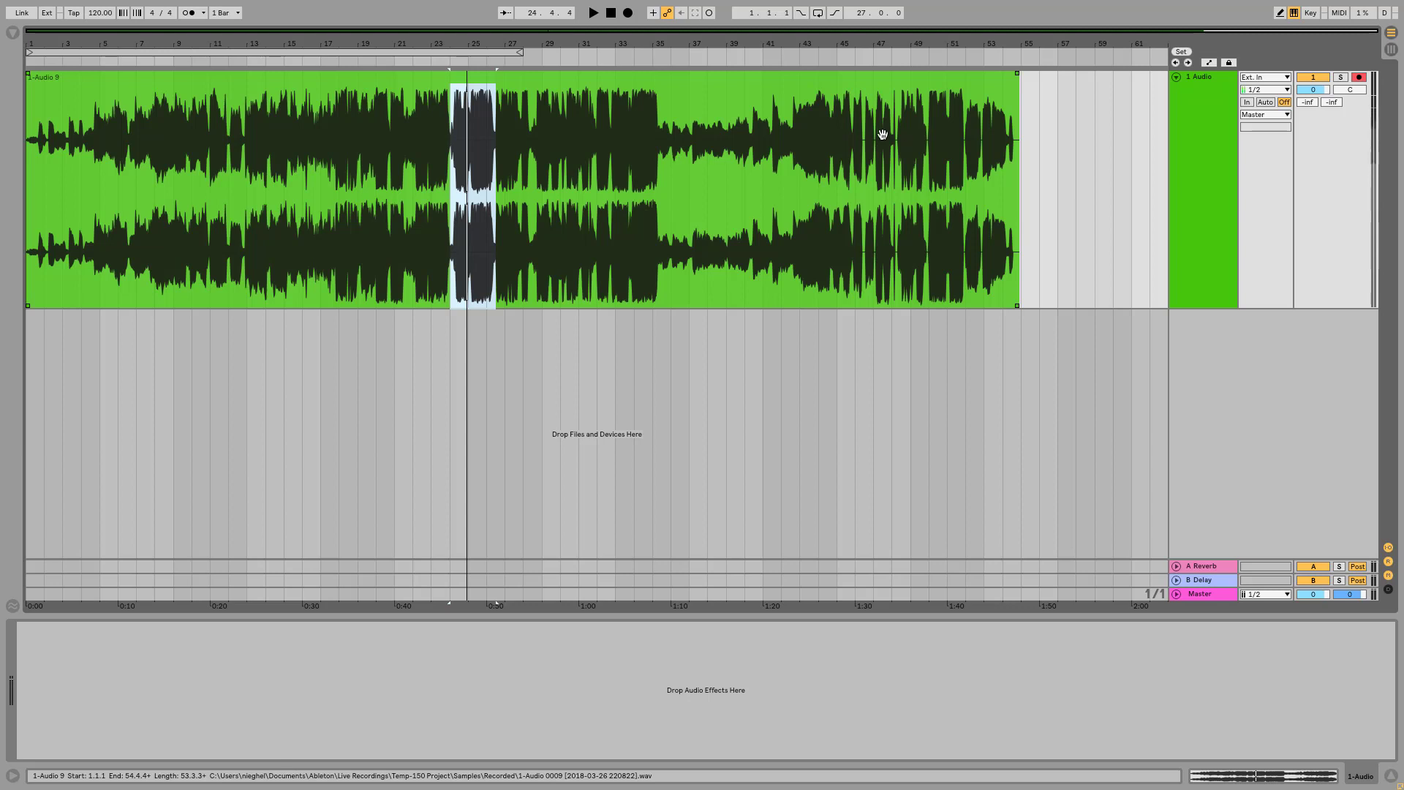
Delete the recorded Overdose clip and close the track's YouTube page in the browser
{"action": "left_click", "coordinate": [835, 85]}
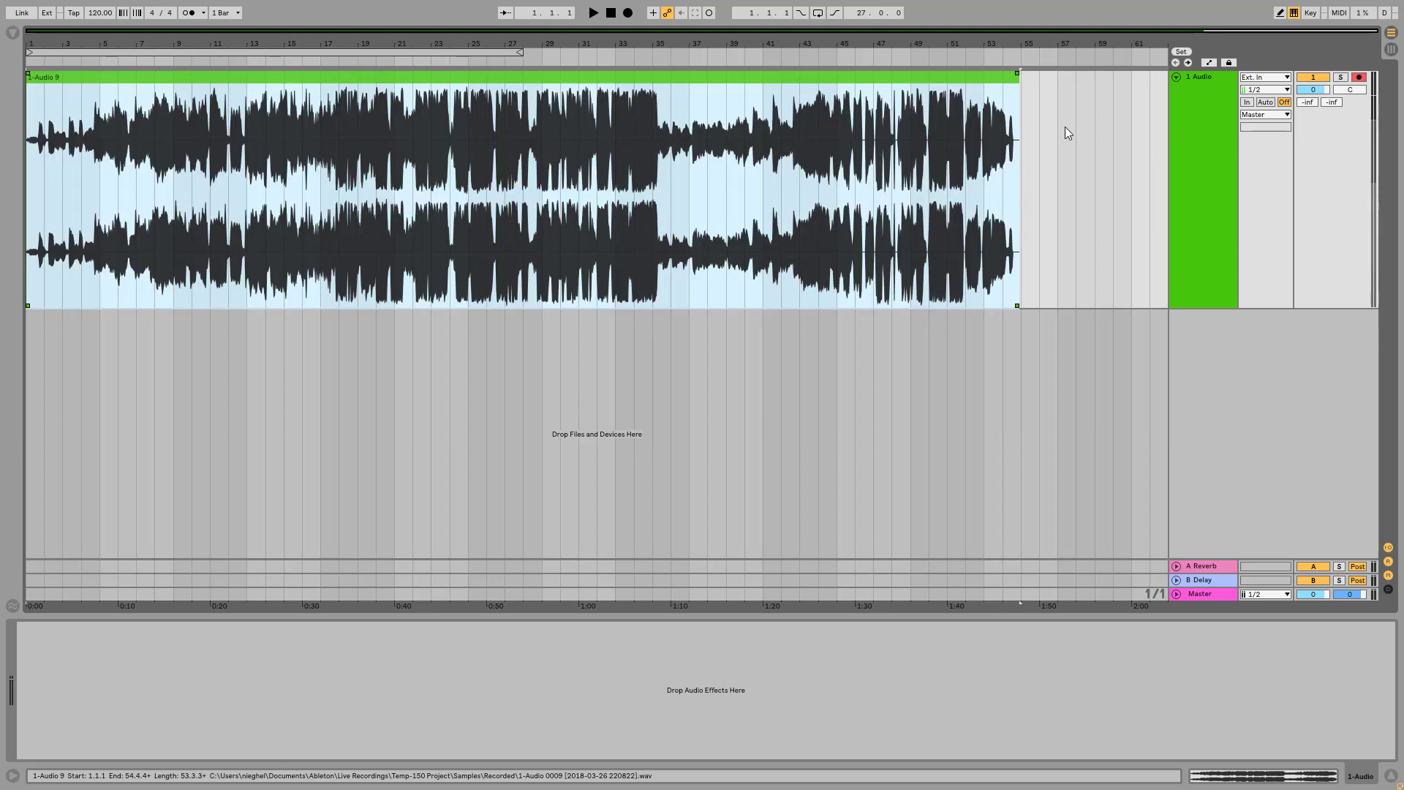
{"action": "key", "text": "Delete"}
{"action": "key", "text": "alt+Tab"}
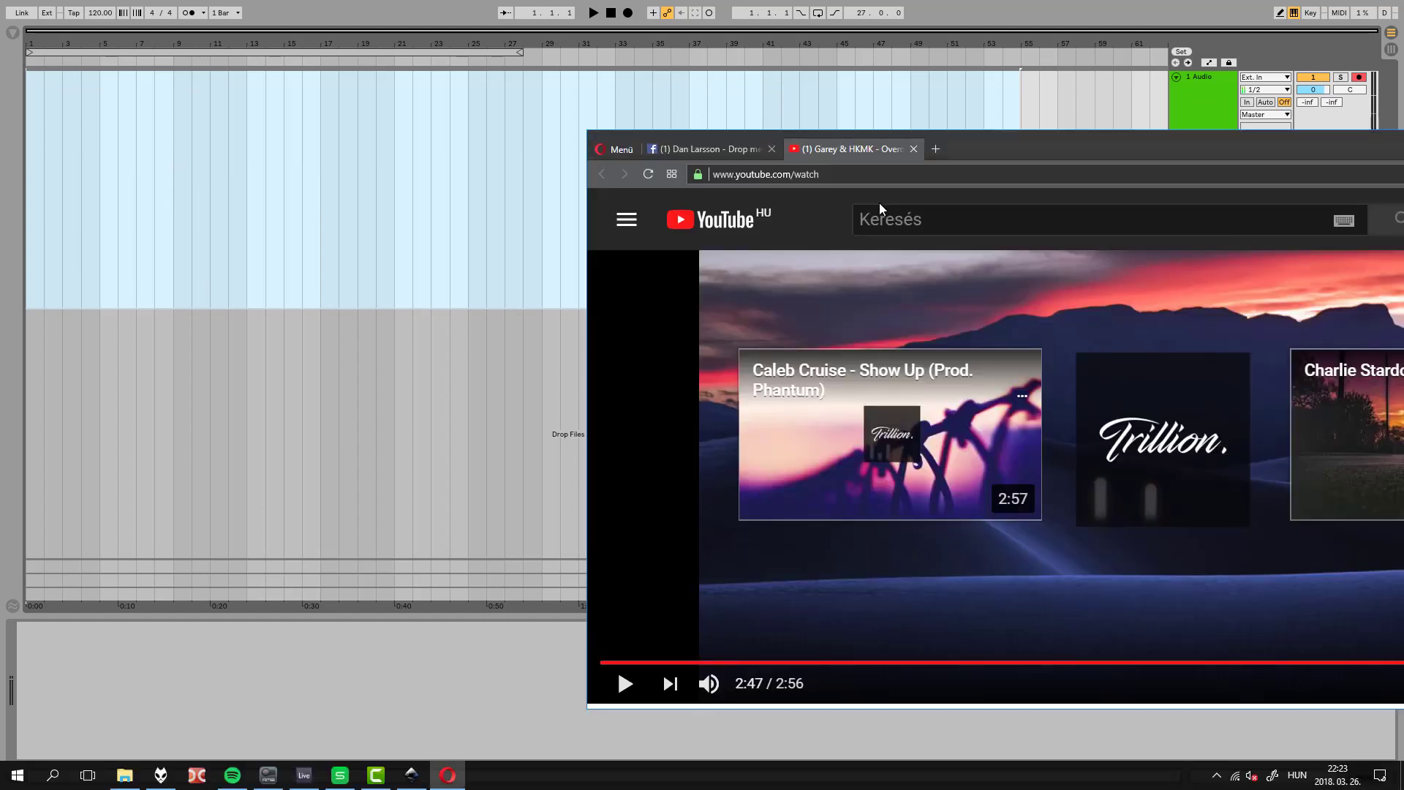
{"action": "left_click", "coordinate": [912, 150]}
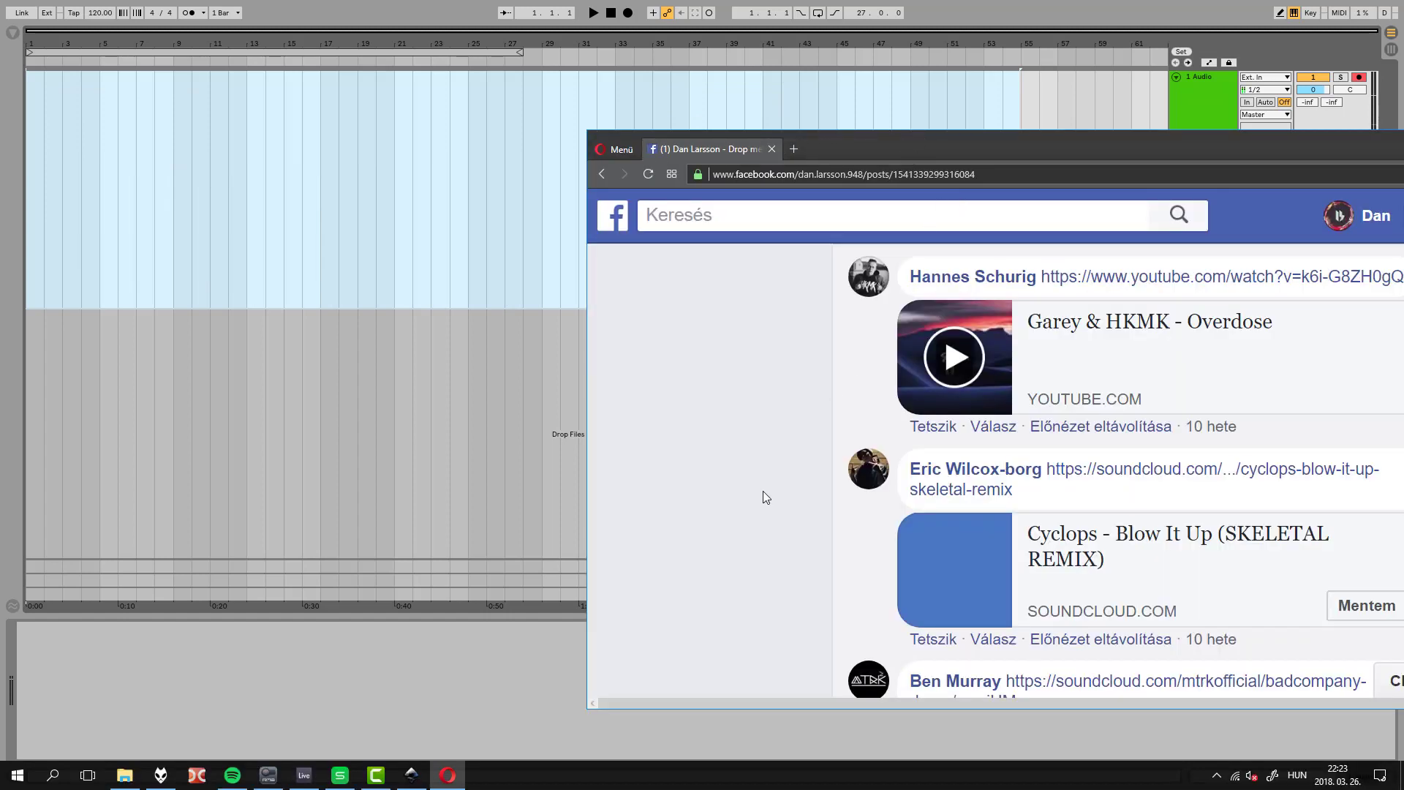
Open the SoundCloud page of Cyclops - Blow It Up (SKELETAL REMIX) from the Facebook comments
{"action": "scroll", "coordinate": [768, 491], "scroll_direction": "down", "scroll_amount": 2}
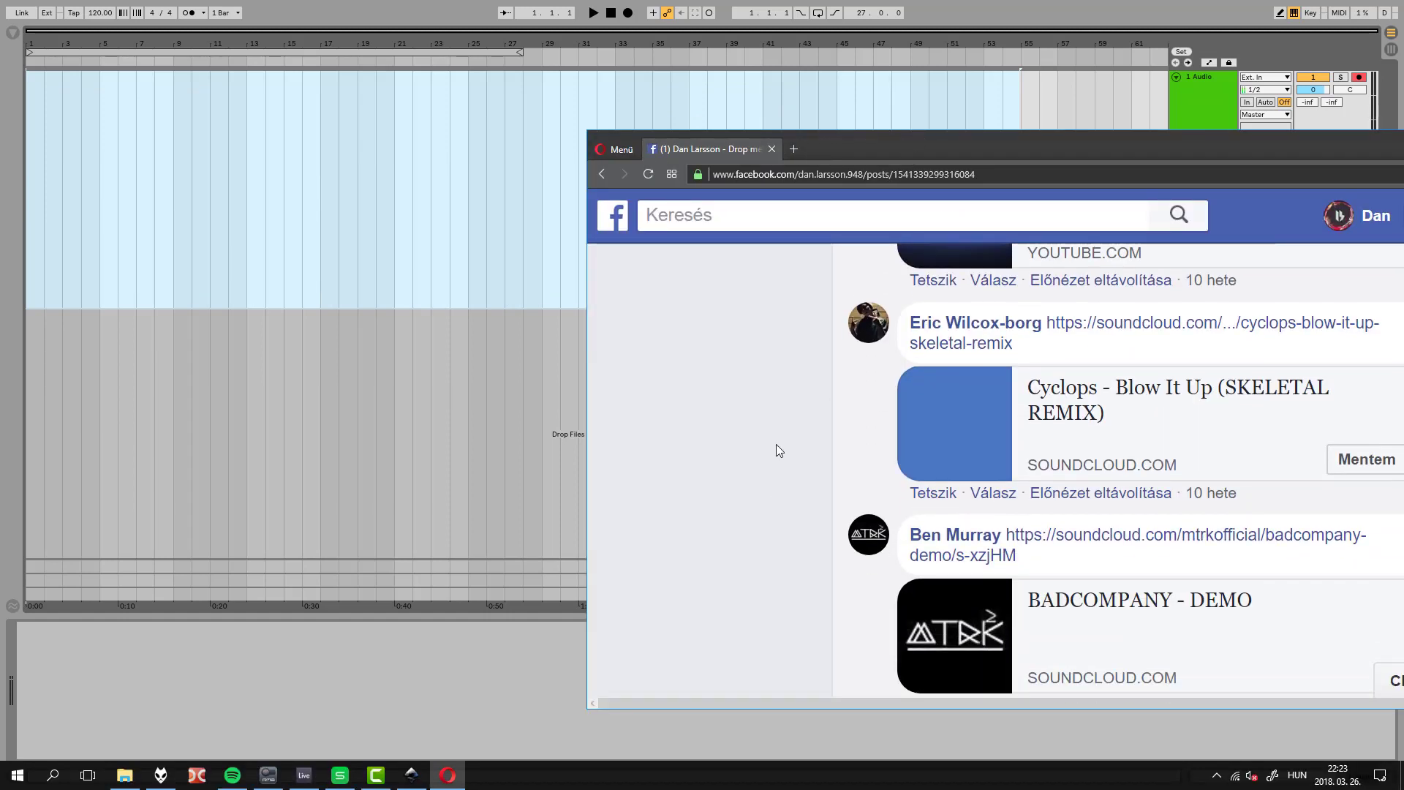
{"action": "scroll", "coordinate": [779, 468], "scroll_direction": "down", "scroll_amount": 1}
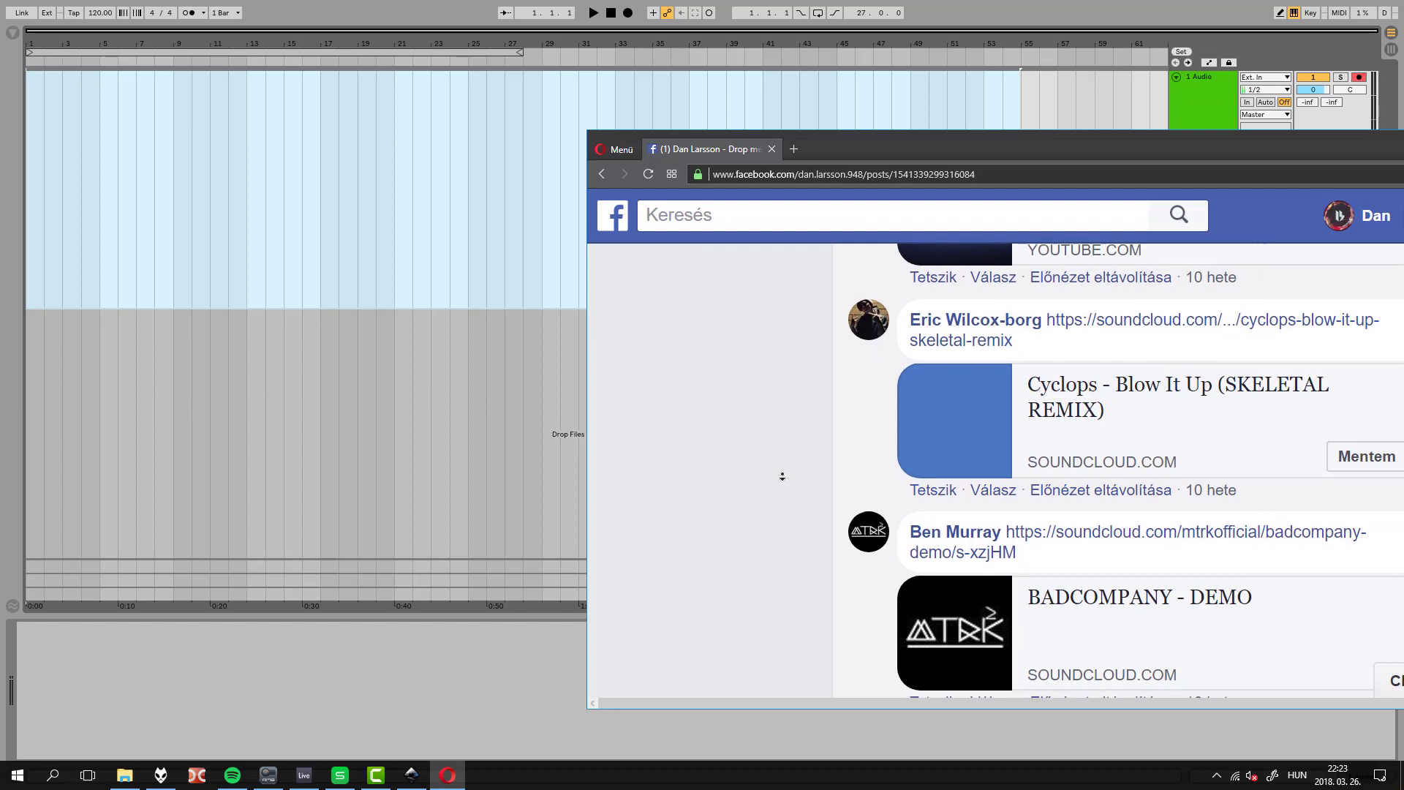
{"action": "middle_click", "coordinate": [1126, 293]}
{"action": "left_click", "coordinate": [831, 149]}
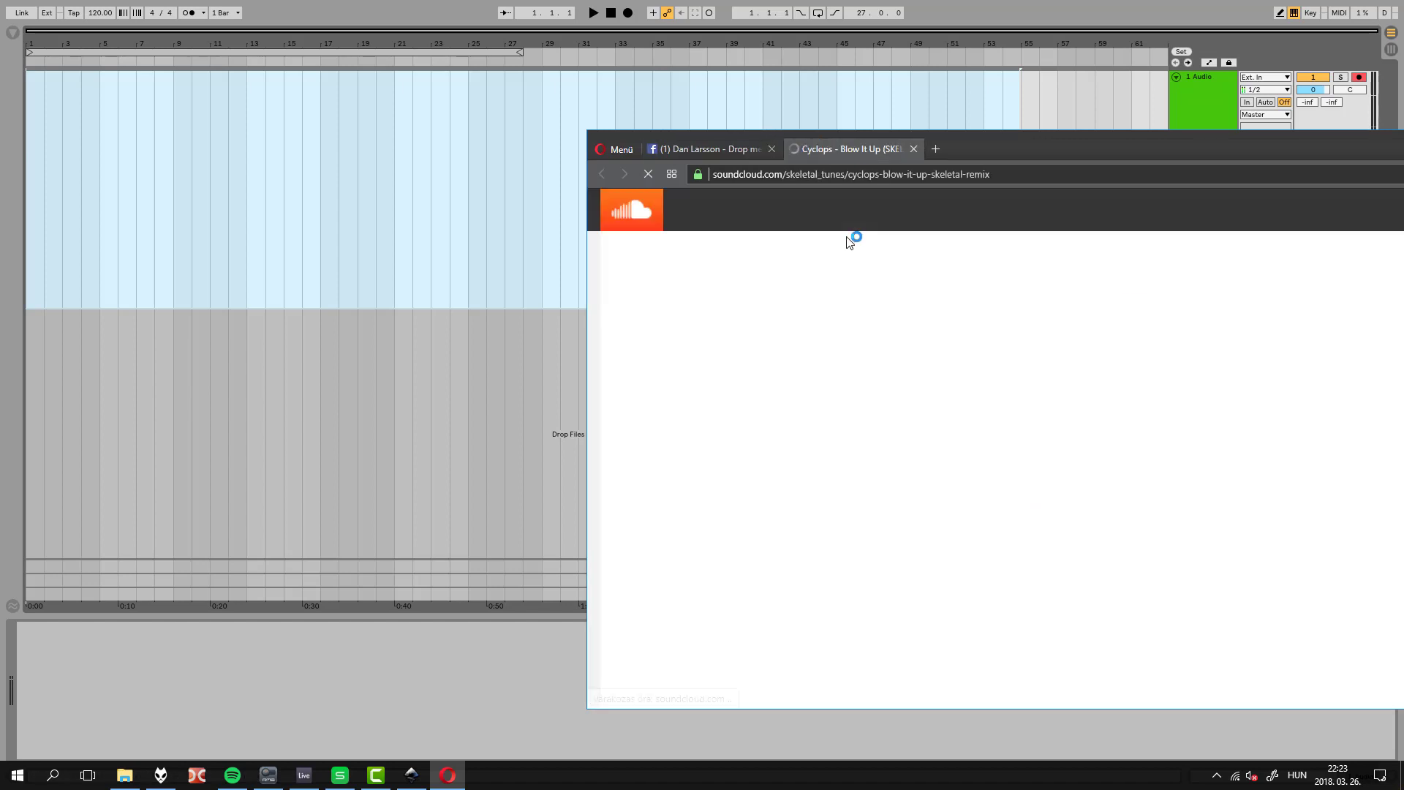
Record the SoundCloud remix onto the 1 Audio track in Ableton Live until it fades out, pausing the song and stopping the recording
{"action": "left_click", "coordinate": [627, 14]}
{"action": "key", "text": "alt+Tab"}
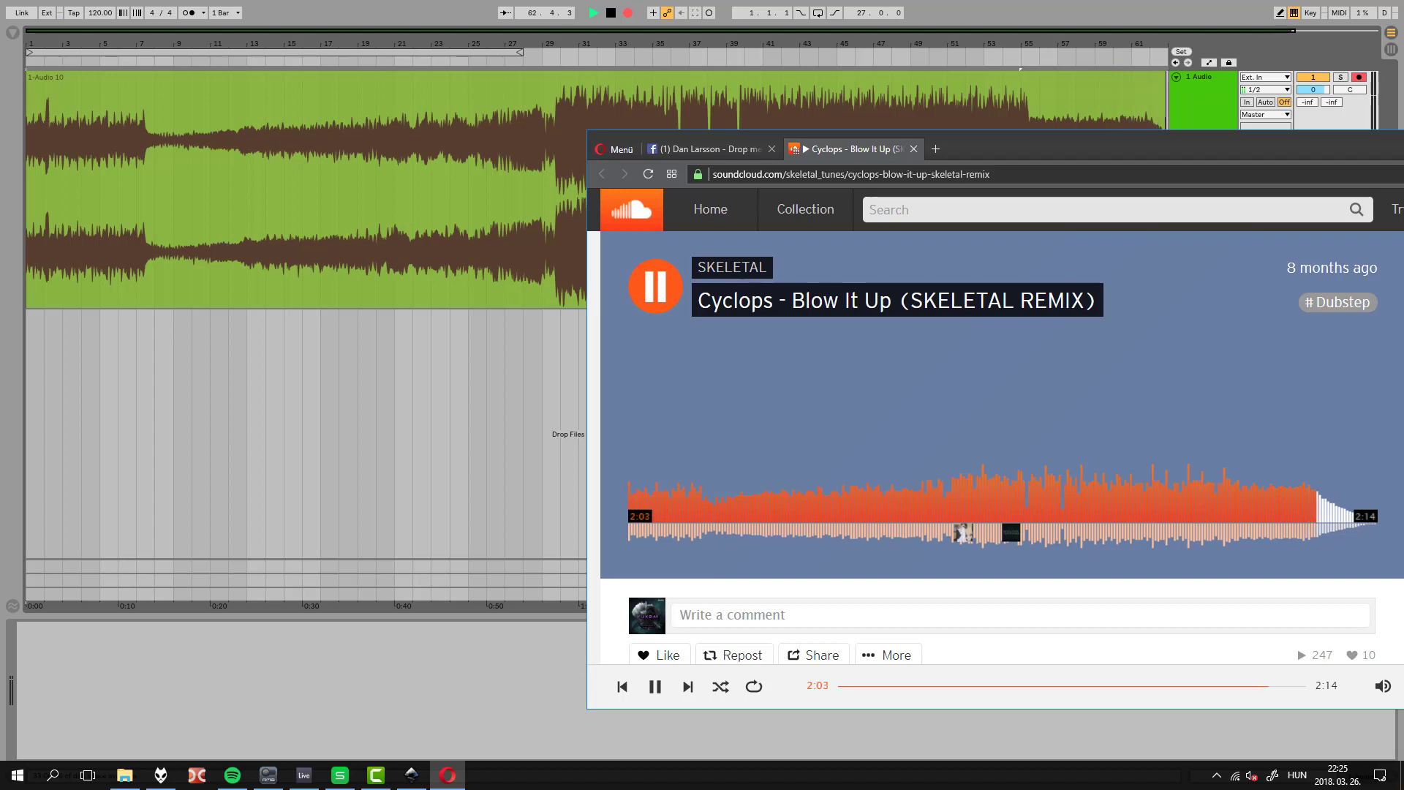
{"action": "left_click", "coordinate": [653, 272]}
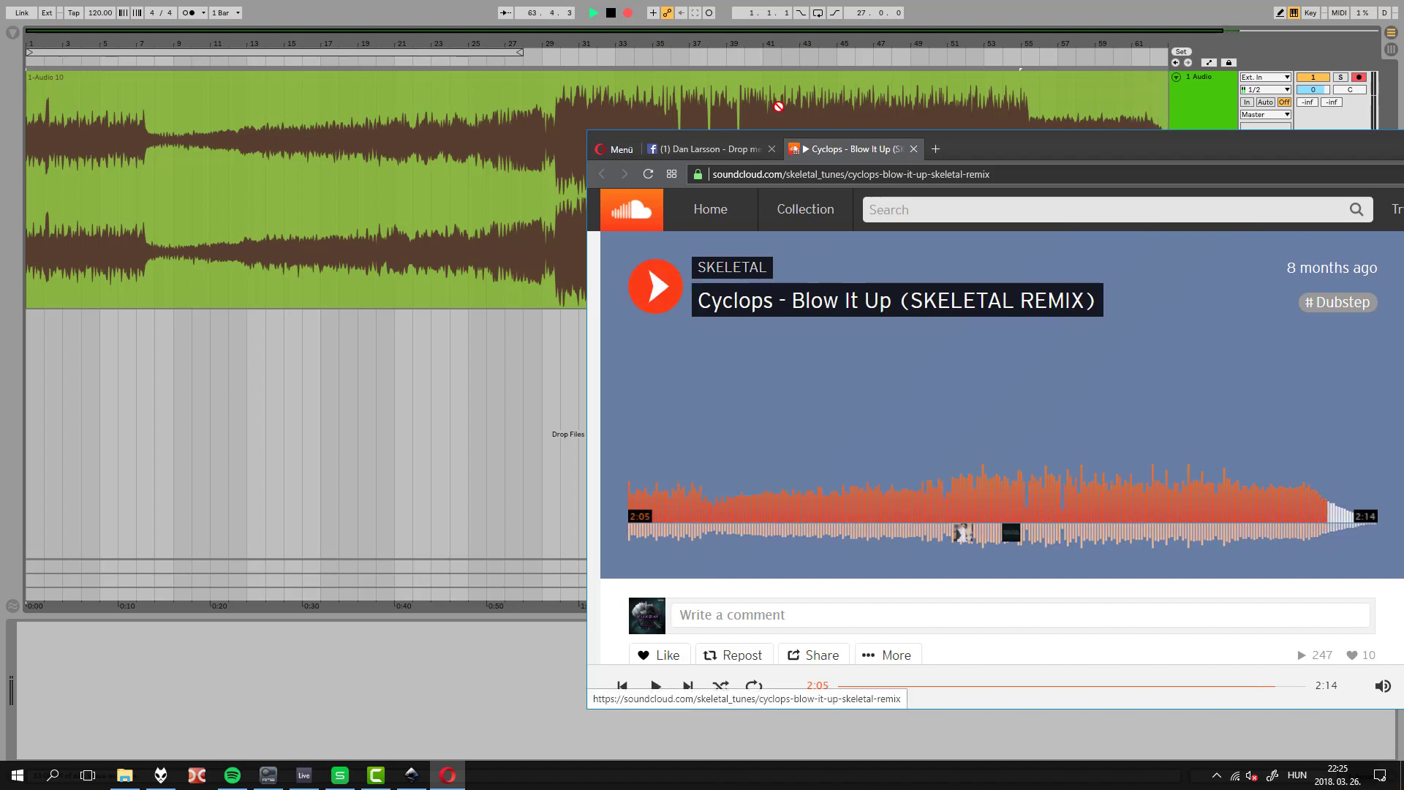
{"action": "left_click", "coordinate": [1005, 6]}
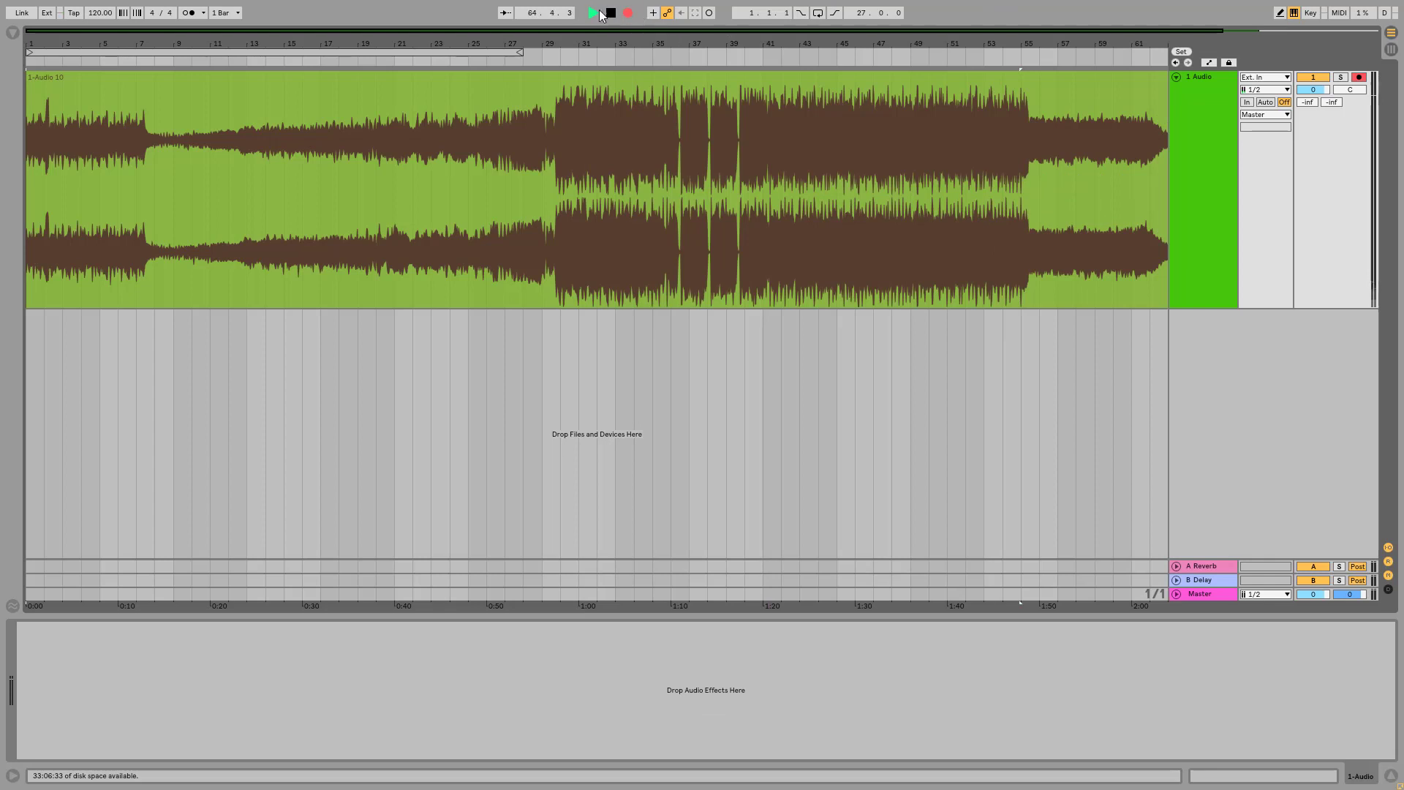
{"action": "left_click", "coordinate": [611, 13]}
Place the insert mark at 59.1.1 in the new clip and play its ending briefly
{"action": "left_click", "coordinate": [1042, 248]}
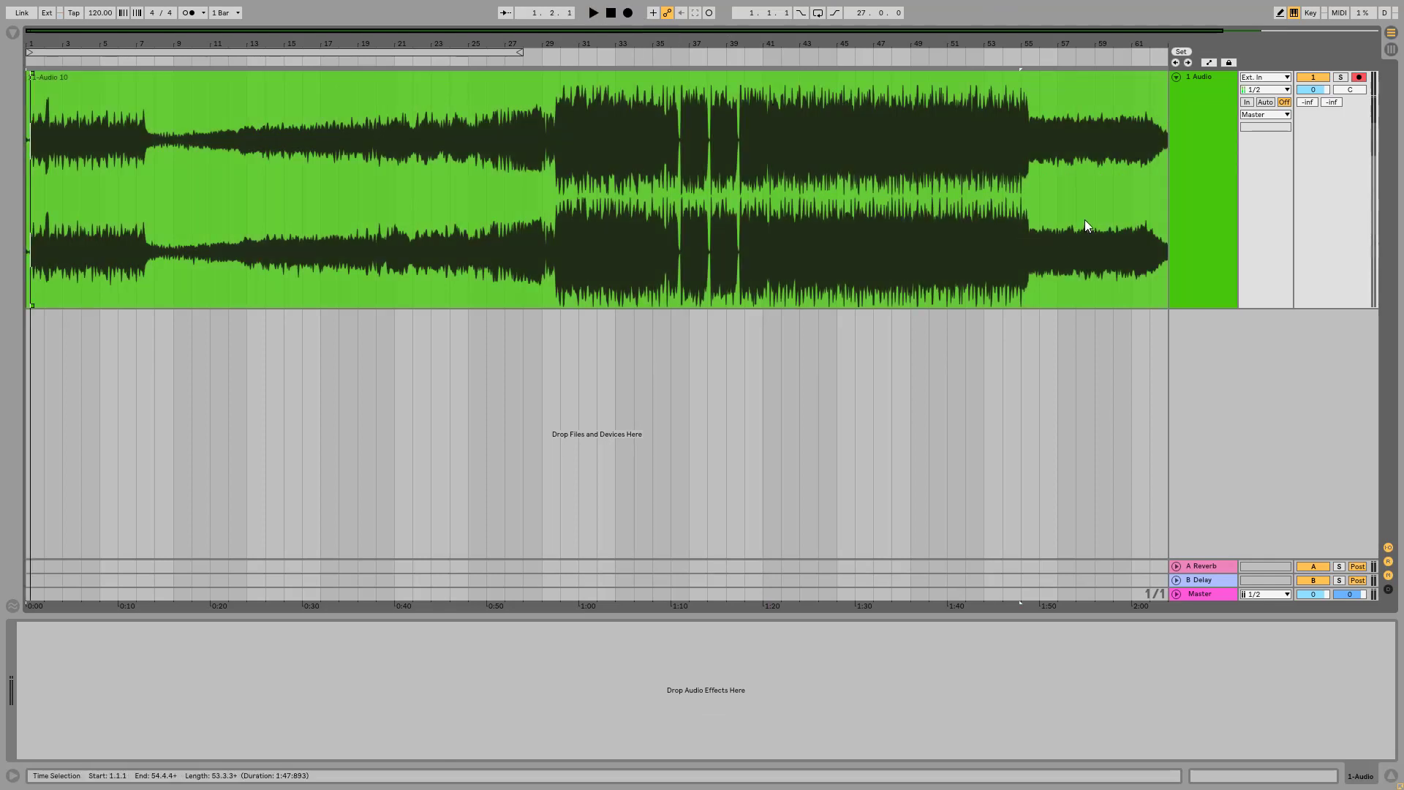
{"action": "left_click", "coordinate": [1031, 197]}
{"action": "left_click_drag", "start_coordinate": [1036, 198], "coordinate": [1070, 263]}
{"action": "left_click", "coordinate": [1046, 237]}
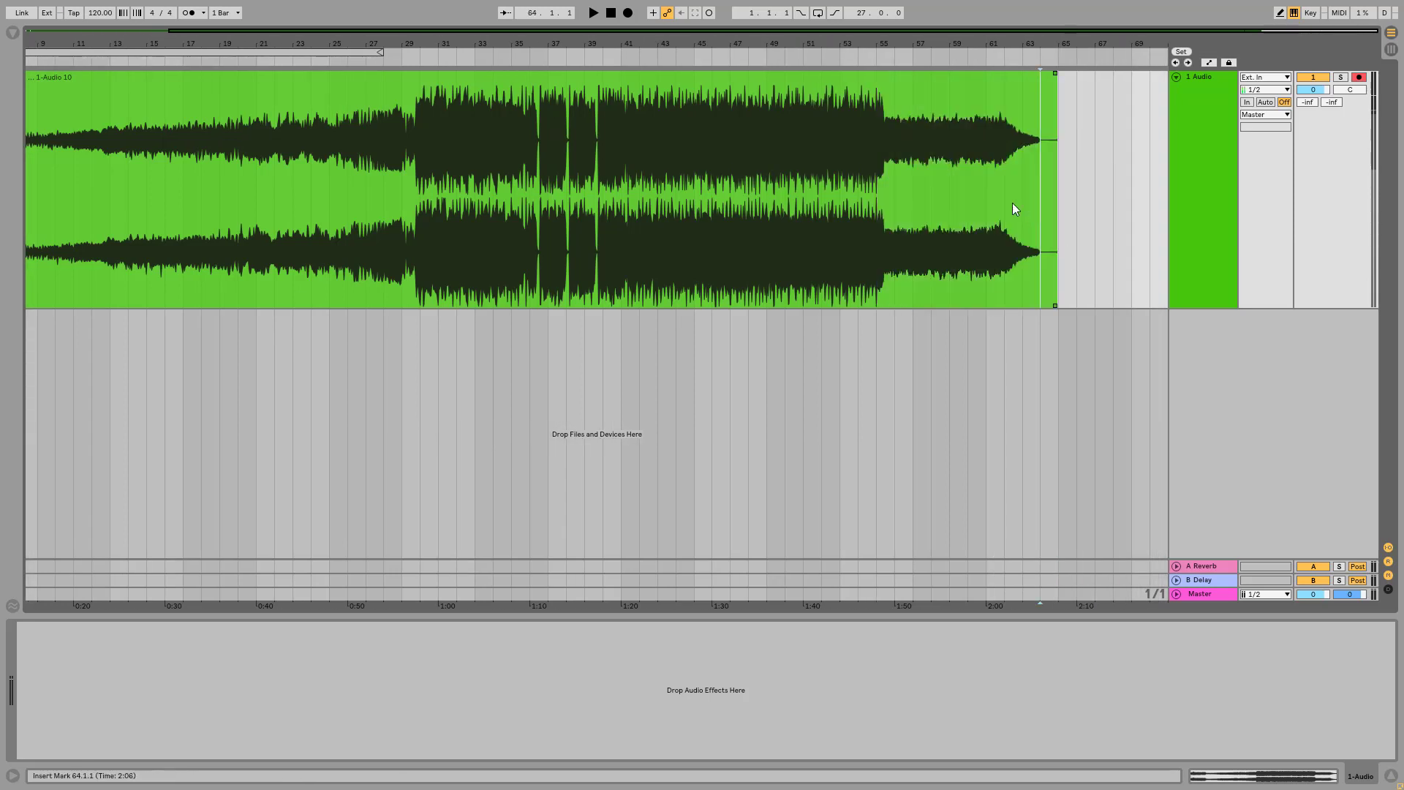
{"action": "left_click", "coordinate": [977, 195]}
{"action": "left_click", "coordinate": [950, 211]}
{"action": "key", "text": "space"}
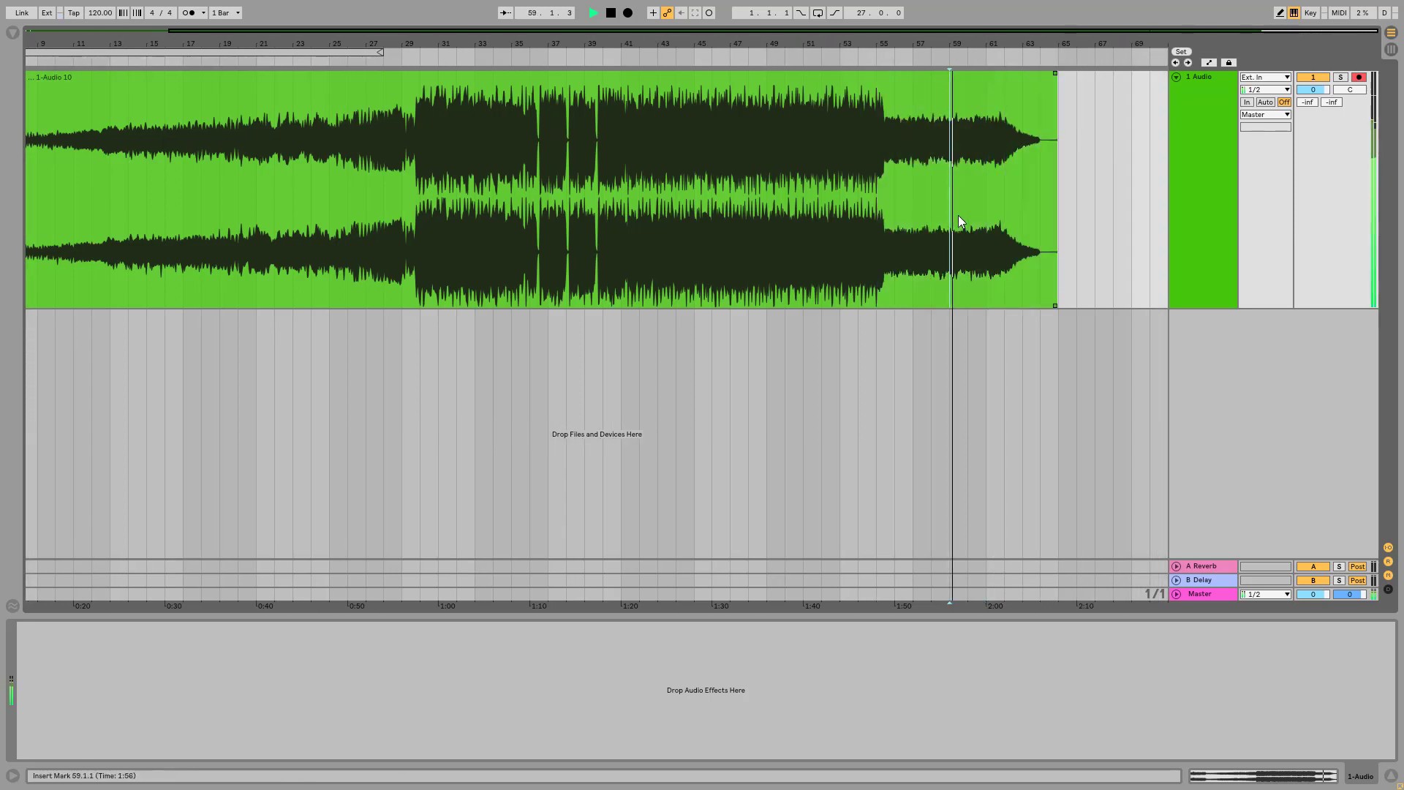
{"action": "key", "text": "space"}
Move the recorded clip so that it starts at 1.1.1
{"action": "key", "text": "minus"}
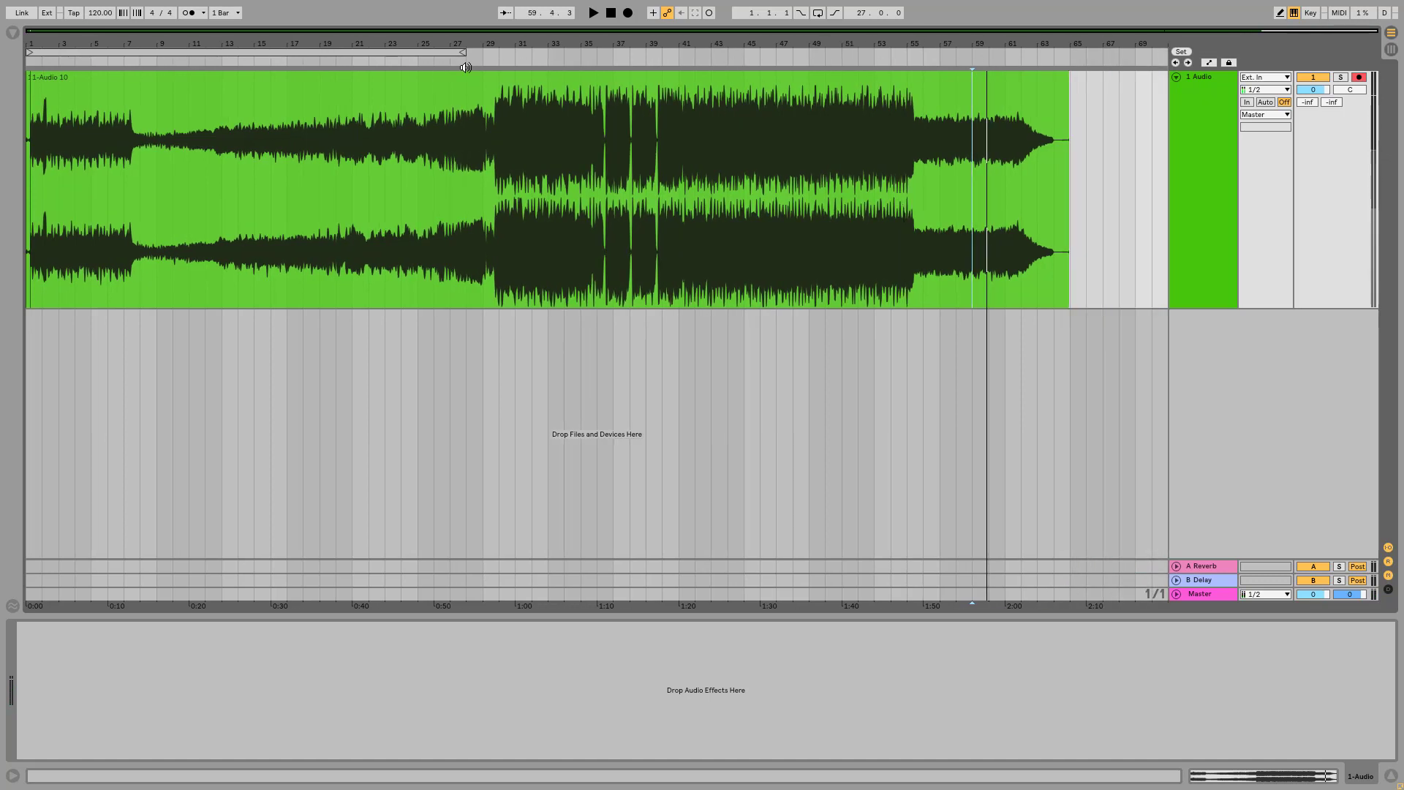
{"action": "left_click", "coordinate": [363, 141]}
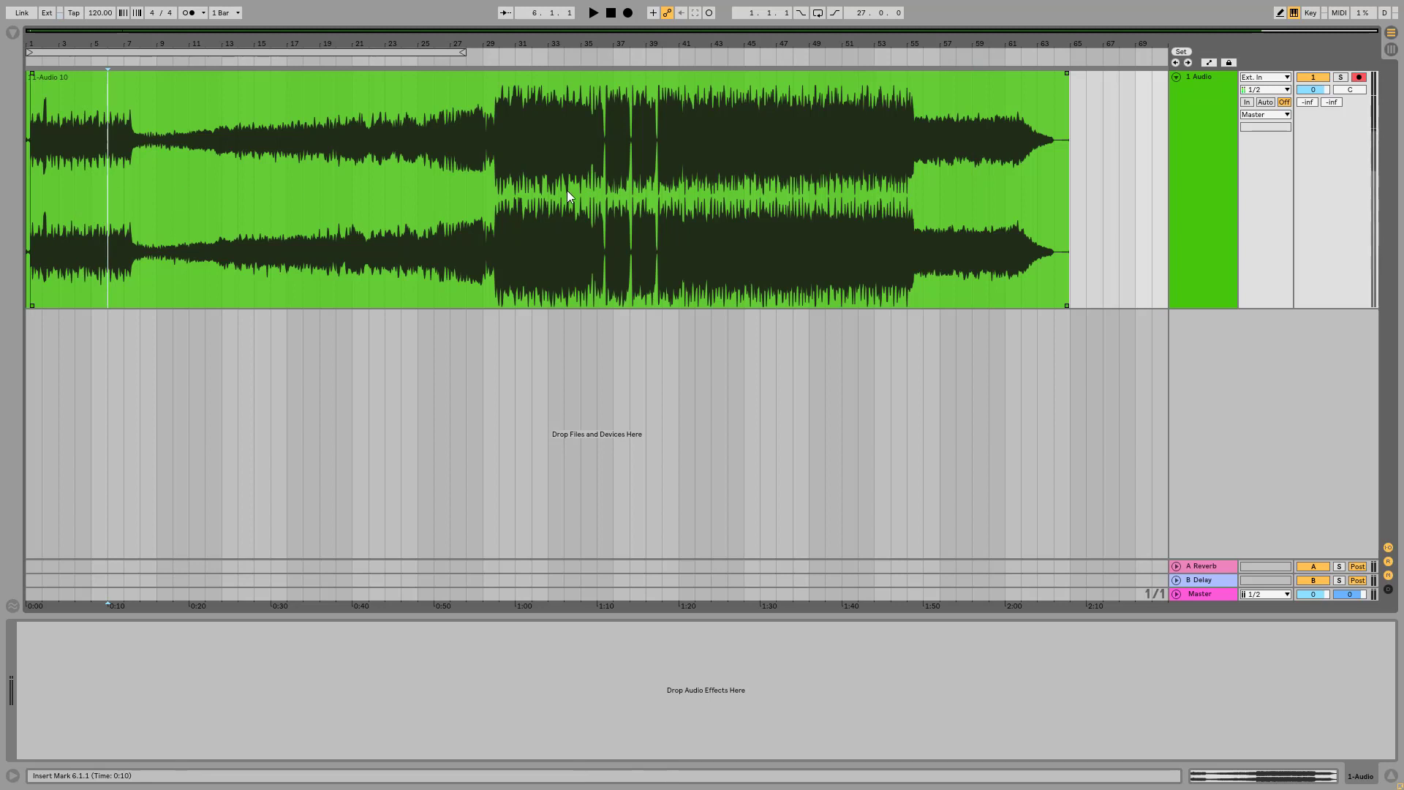
{"action": "left_click_drag", "start_coordinate": [470, 188], "coordinate": [479, 191]}
{"action": "left_click", "coordinate": [475, 192]}
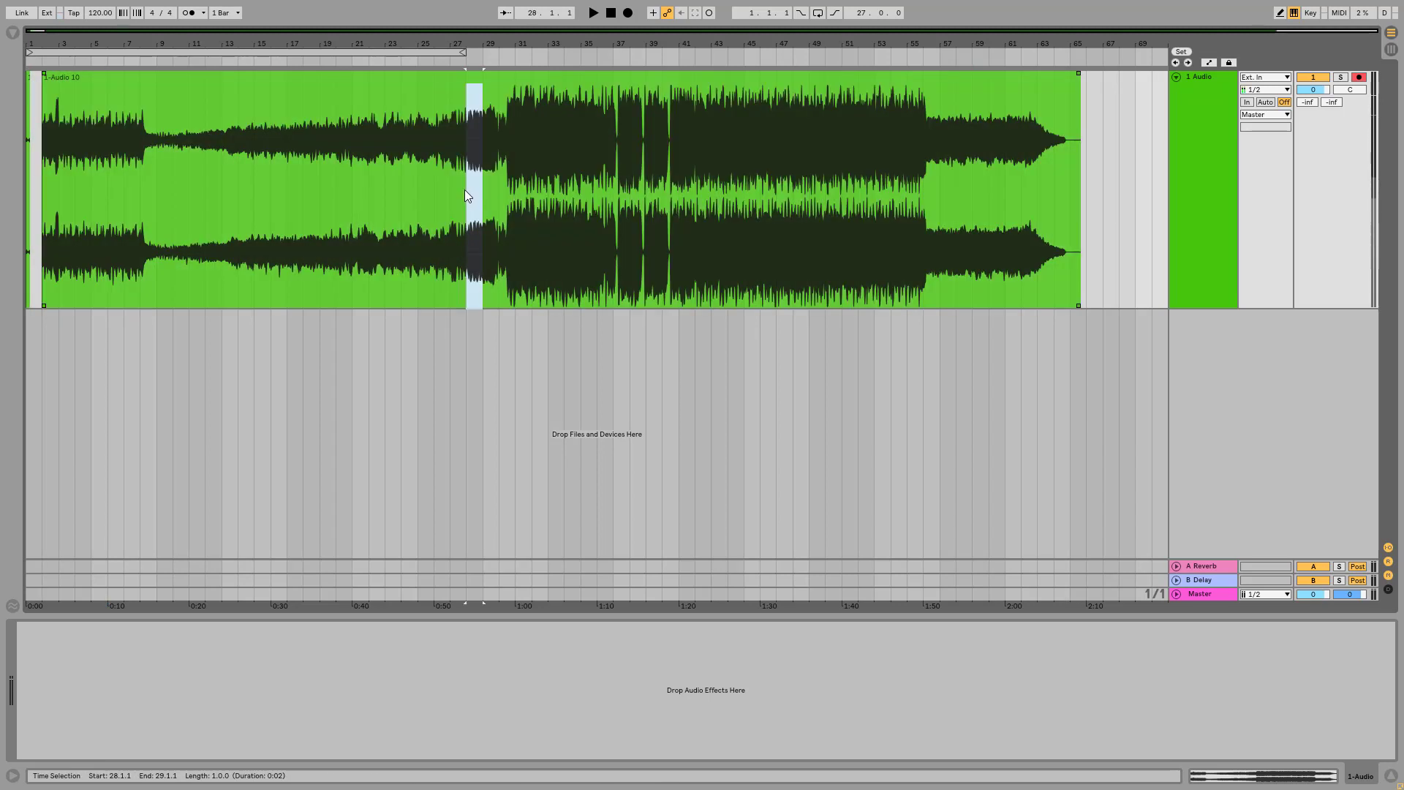
{"action": "left_click_drag", "start_coordinate": [528, 78], "coordinate": [441, 178]}
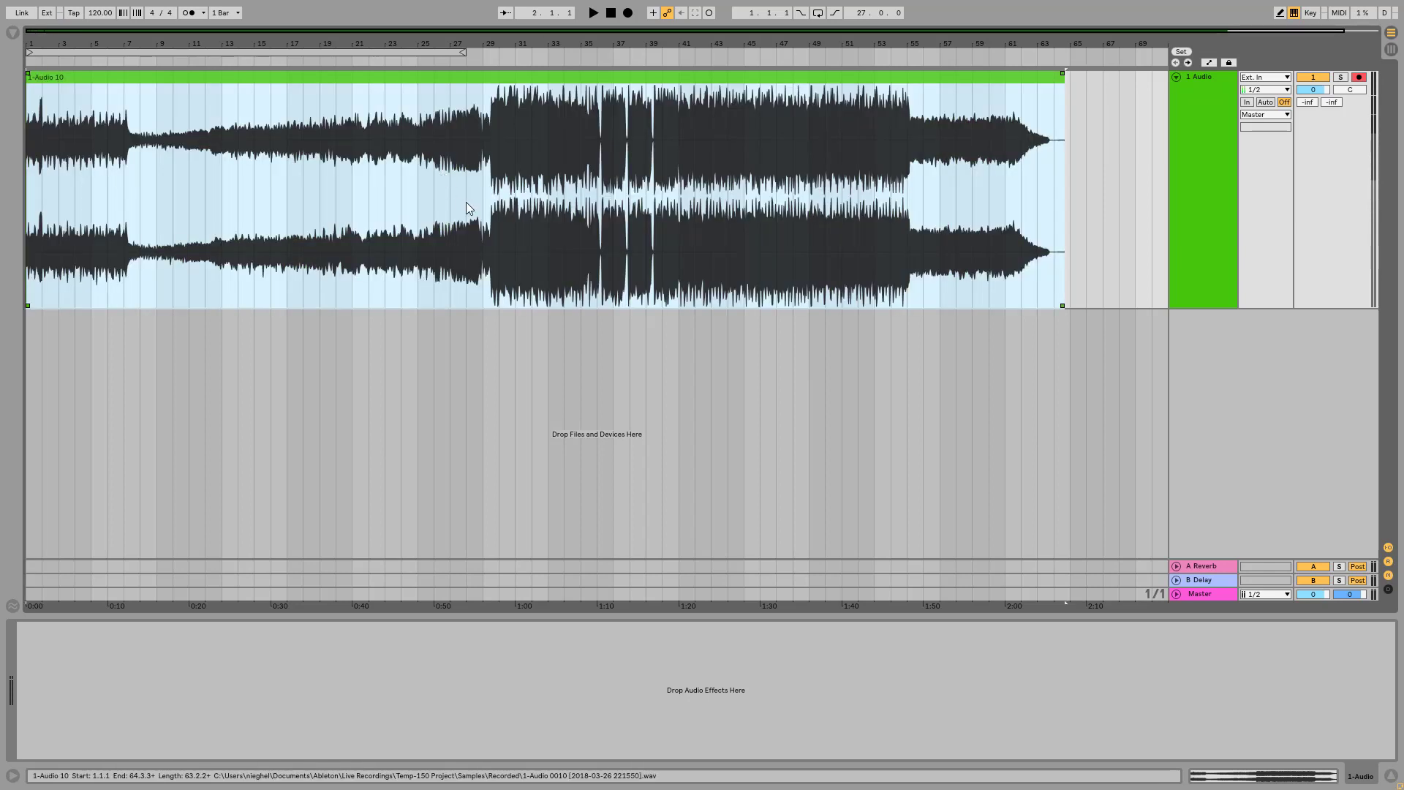
Play the clip's intro from 4.1.1 and stop it at bar 6
{"action": "left_click", "coordinate": [81, 204]}
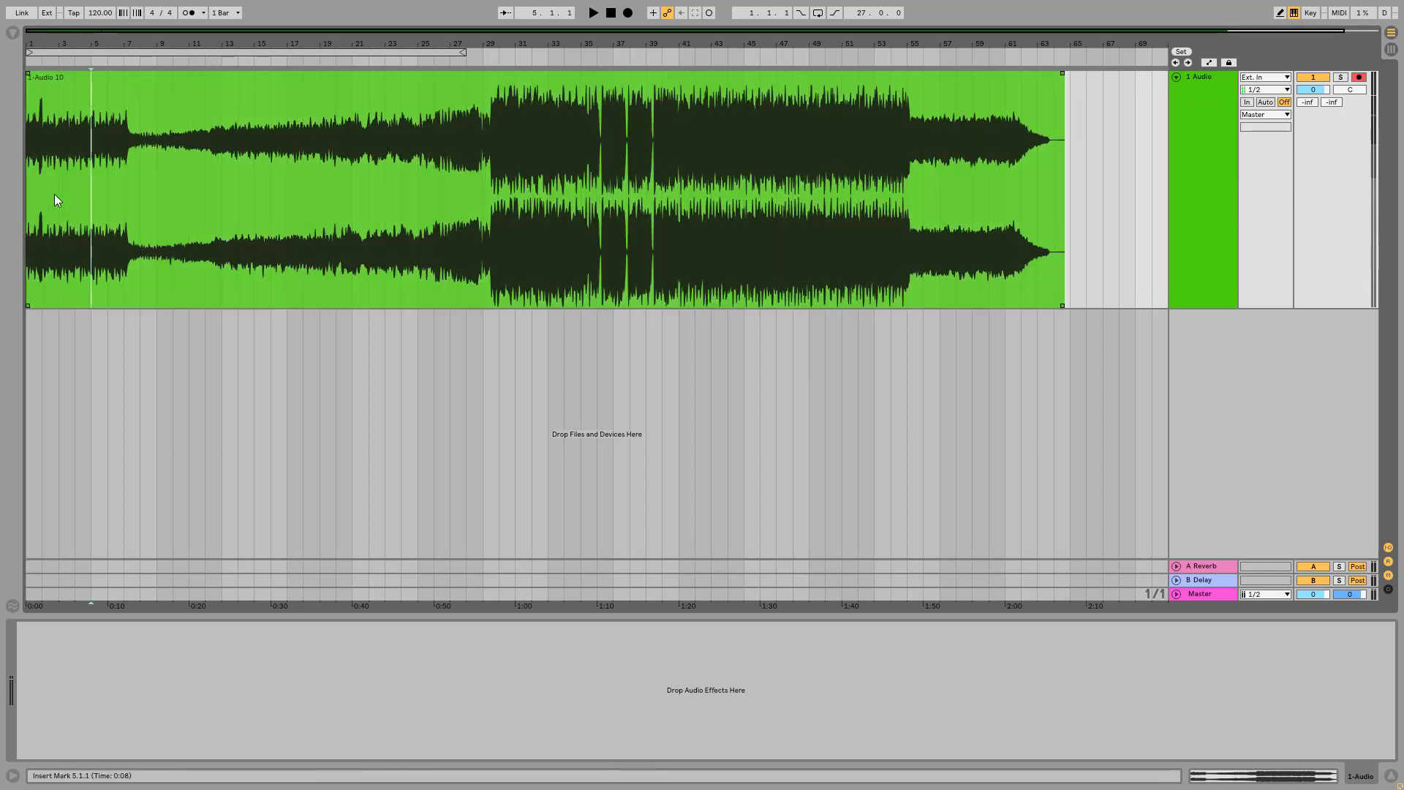
{"action": "key", "text": "ctrl+z"}
{"action": "left_click", "coordinate": [75, 222]}
{"action": "key", "text": "space"}
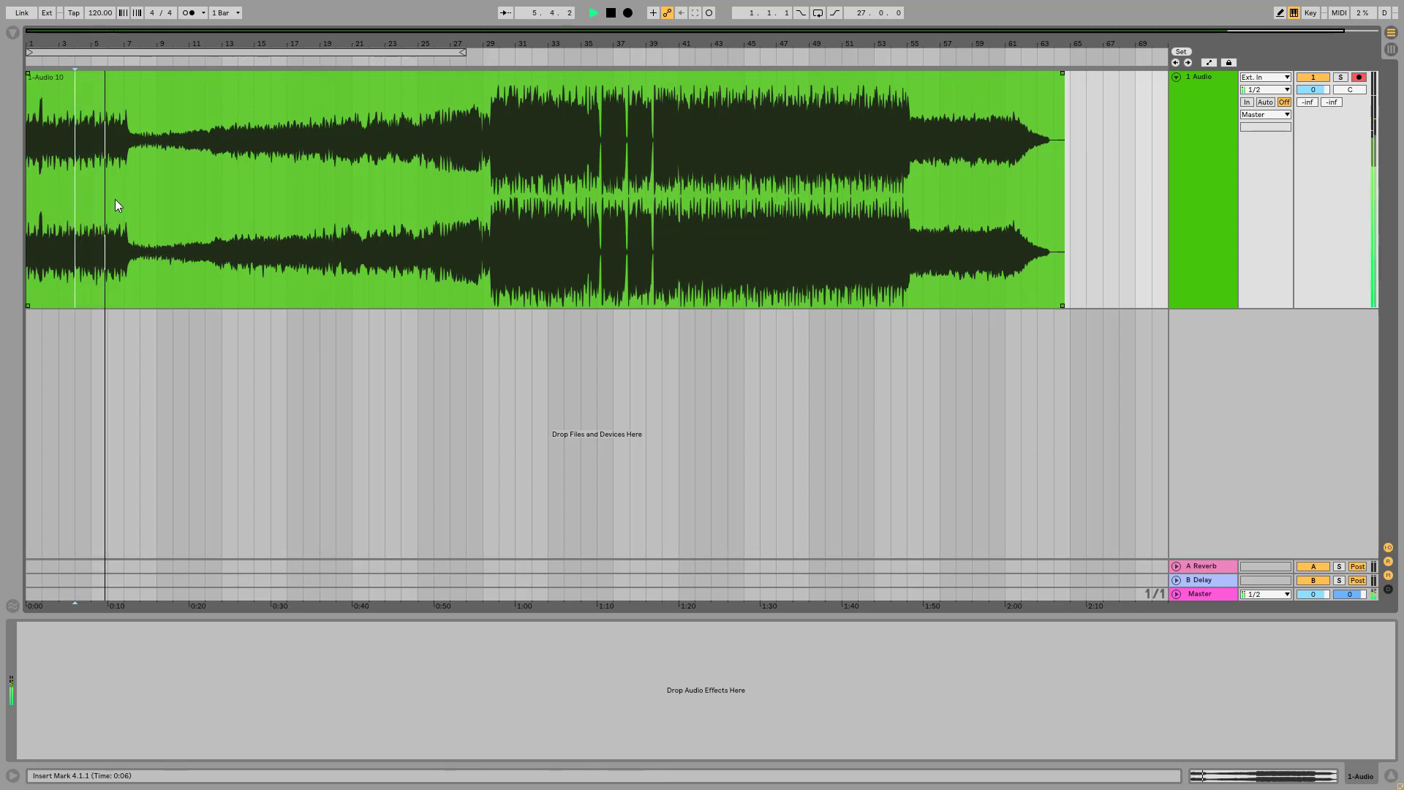
{"action": "key", "text": "space"}
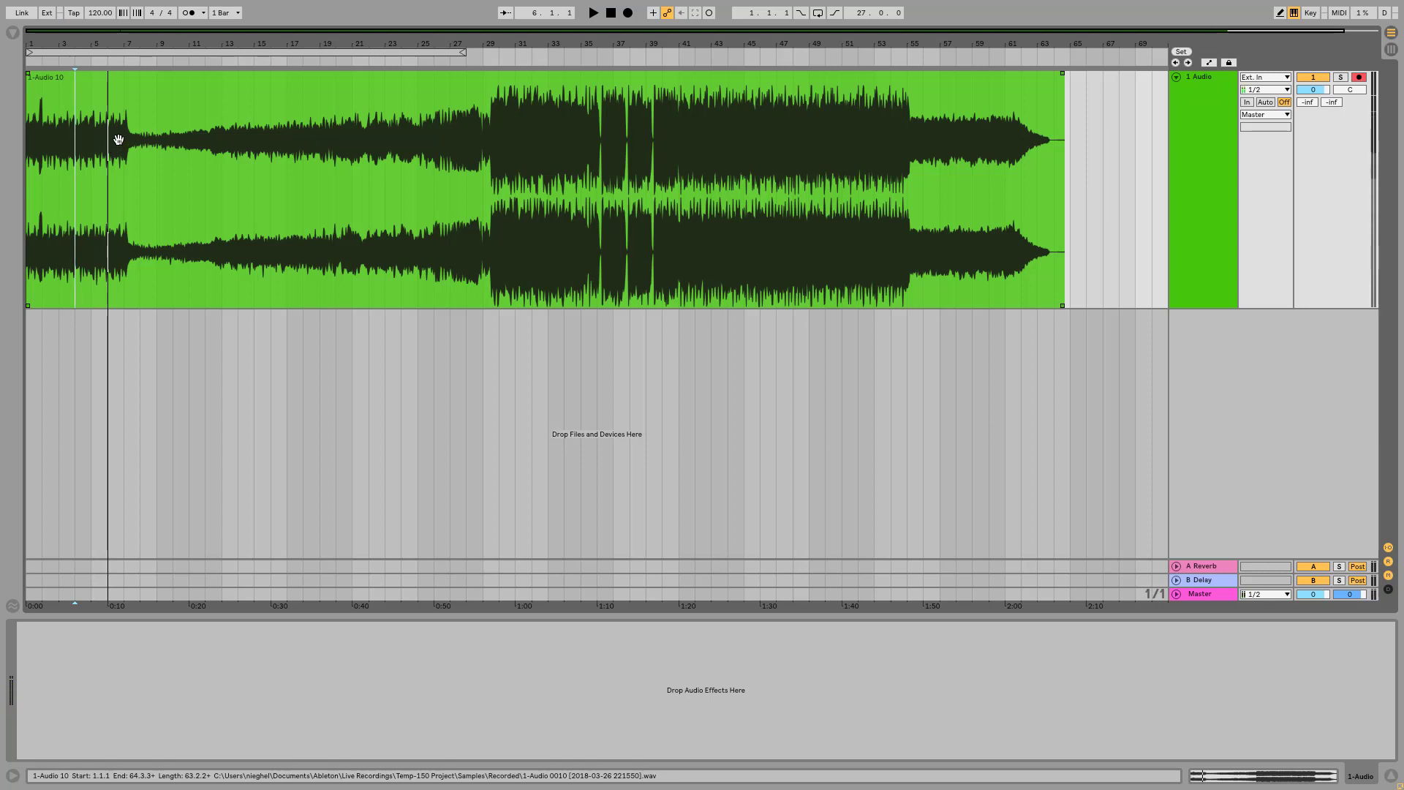
Set the insert mark to 5.1.1 and play the end of the intro
{"action": "left_click", "coordinate": [84, 165]}
{"action": "left_click", "coordinate": [81, 195]}
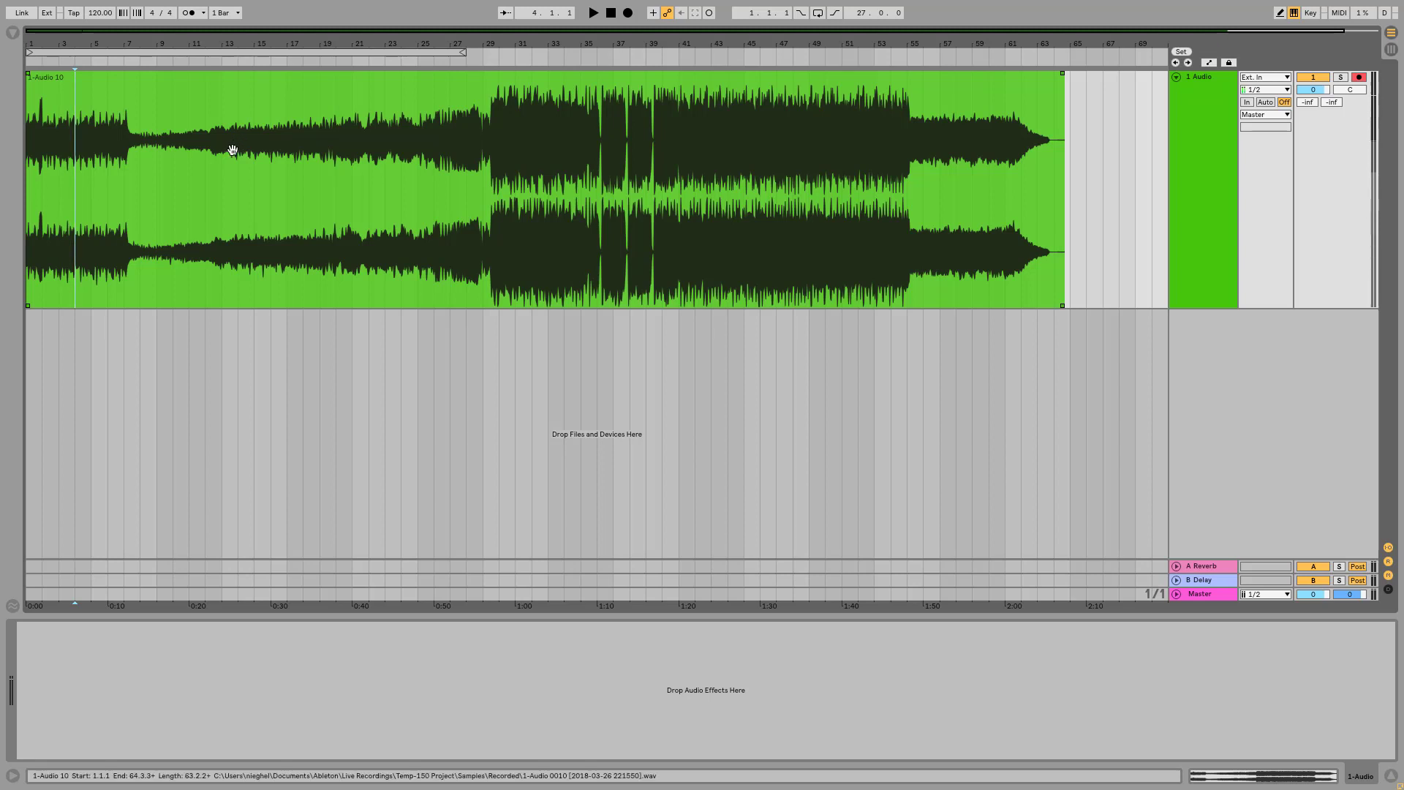
{"action": "left_click", "coordinate": [108, 208]}
{"action": "left_click", "coordinate": [90, 200]}
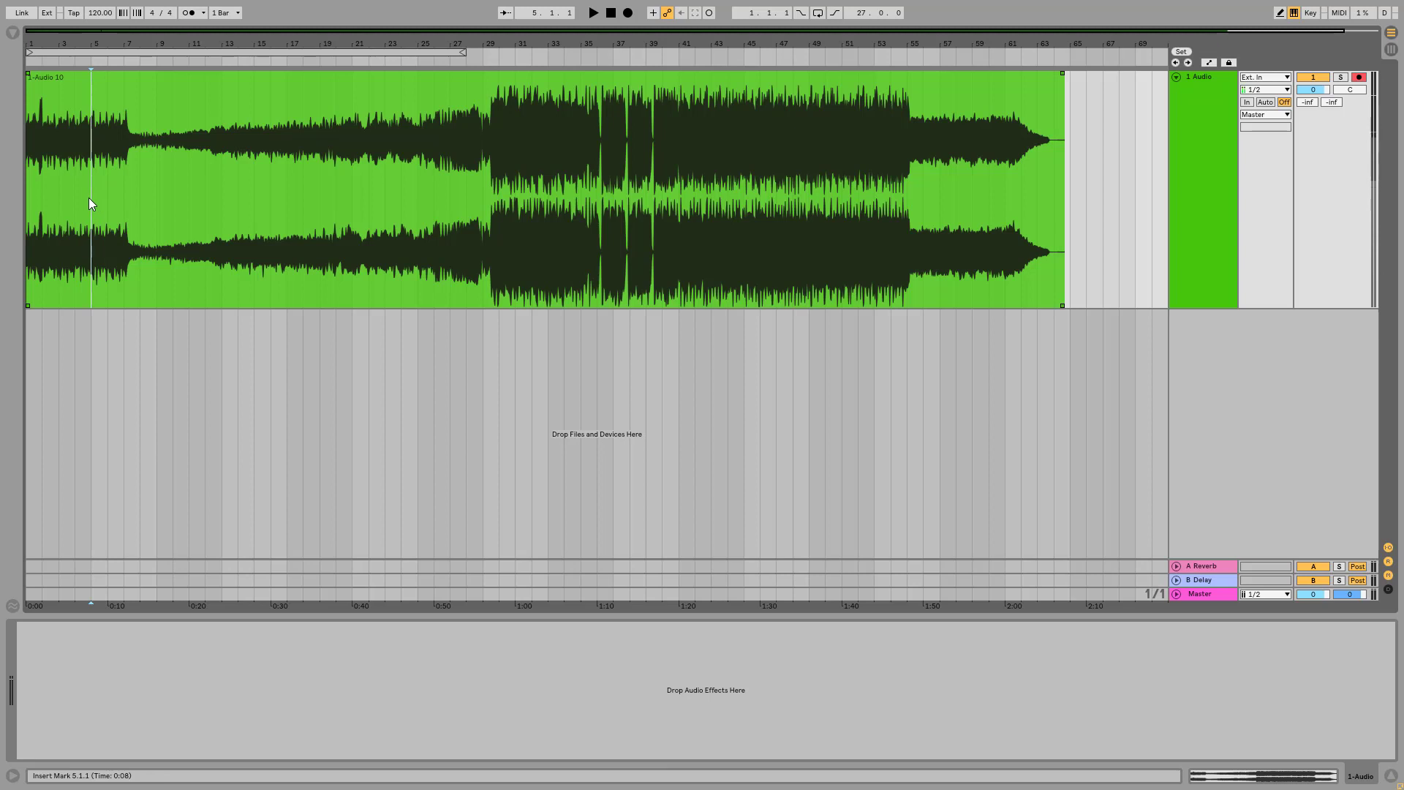
{"action": "key", "text": "space"}
Sample the quiet section after the intro, playing briefly from 8.1.1 and from 11.1.1
{"action": "left_click", "coordinate": [134, 200]}
{"action": "key", "text": "space"}
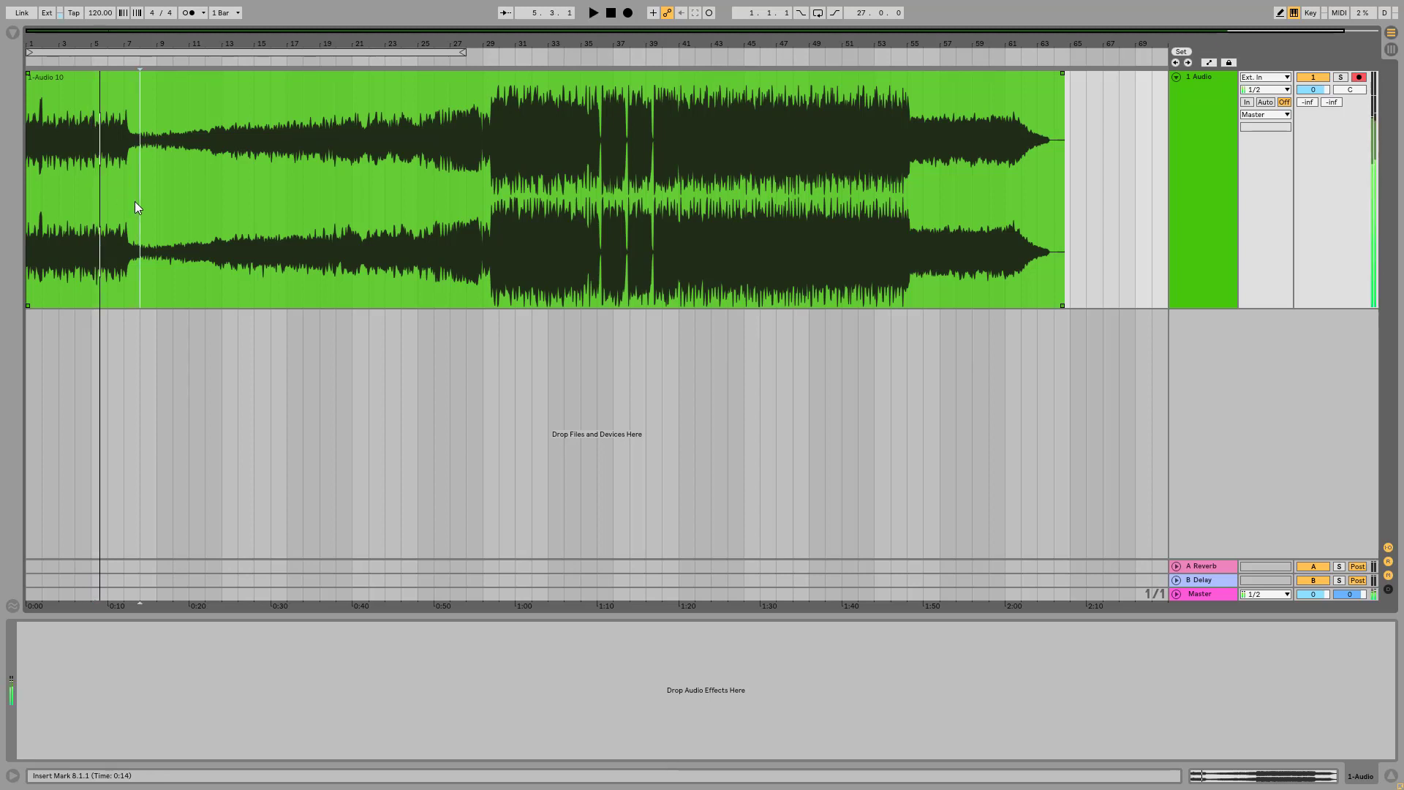
{"action": "key", "text": "space"}
{"action": "left_click", "coordinate": [181, 200]}
{"action": "key", "text": "space"}
{"action": "key", "text": "space"}
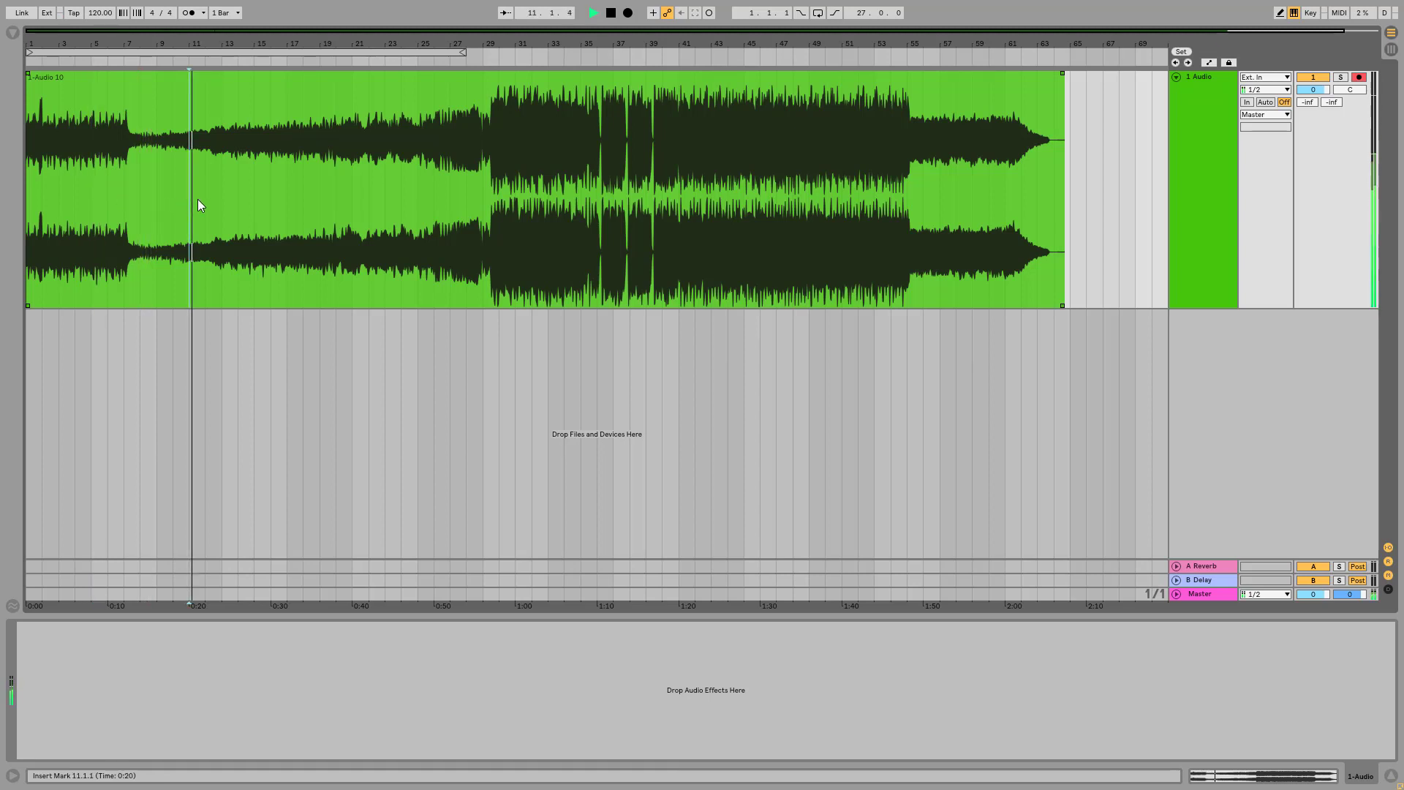
{"action": "key", "text": "space"}
Play the rising section from 14.1.1, 16.1.1 and 20.1.1, stopping in bar 20
{"action": "left_click", "coordinate": [237, 209]}
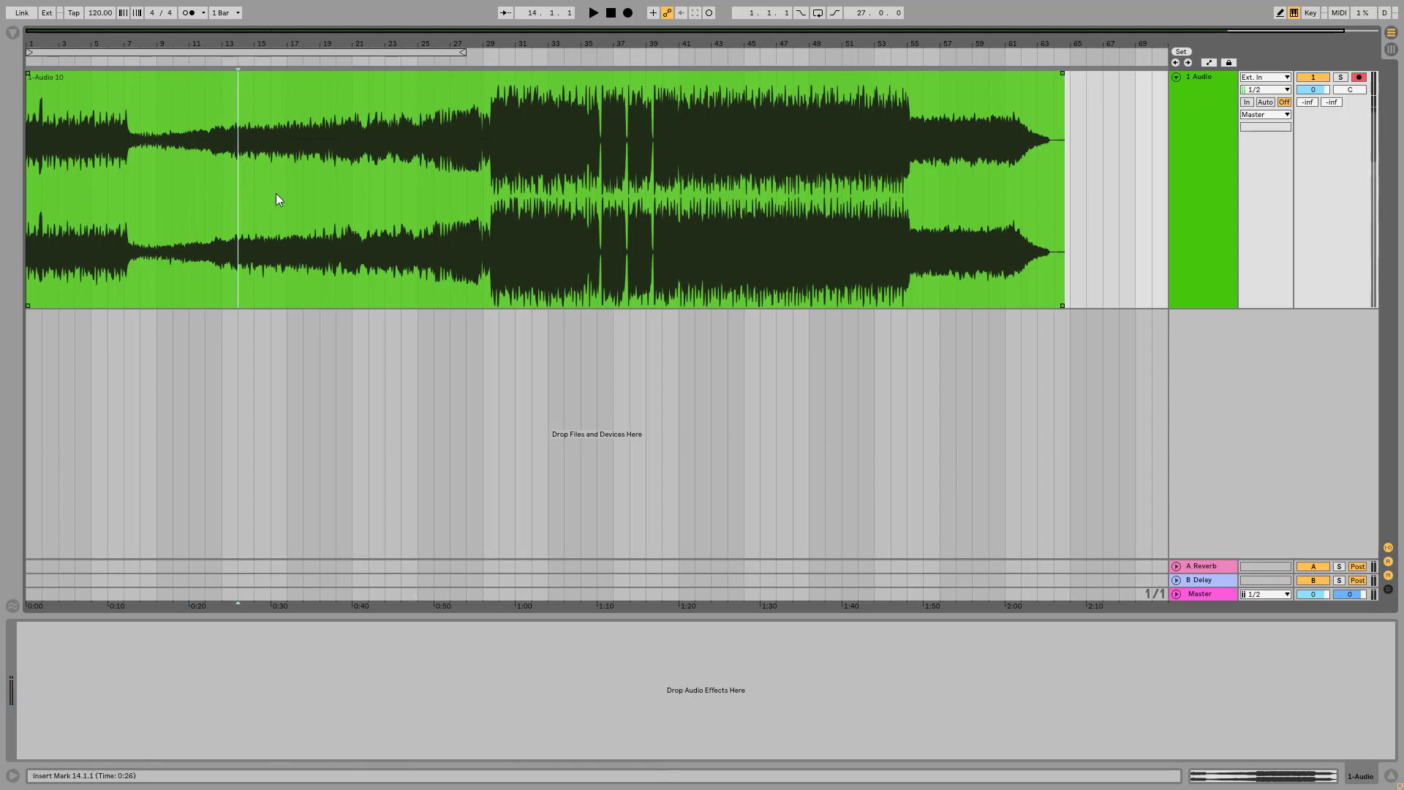
{"action": "key", "text": "space"}
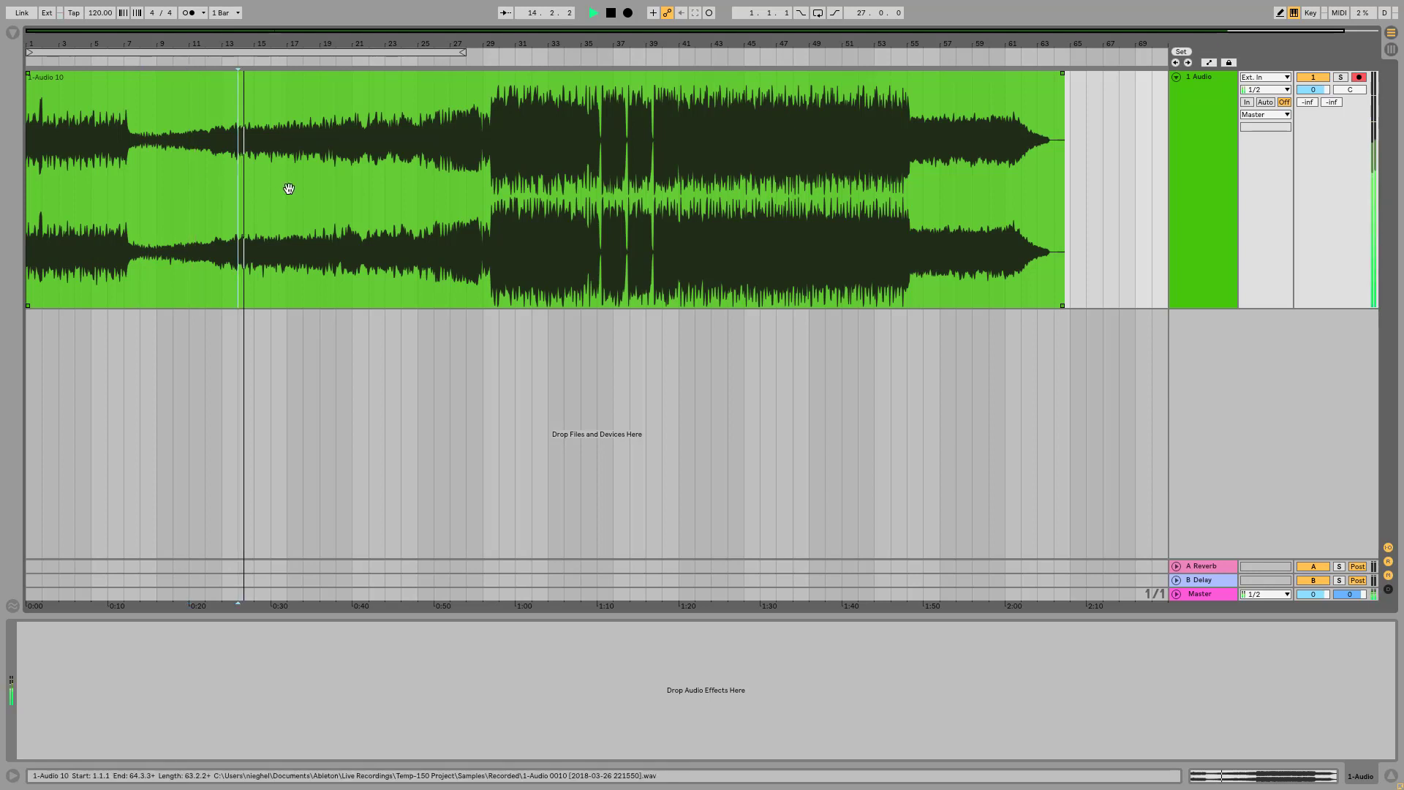
{"action": "left_click", "coordinate": [281, 233]}
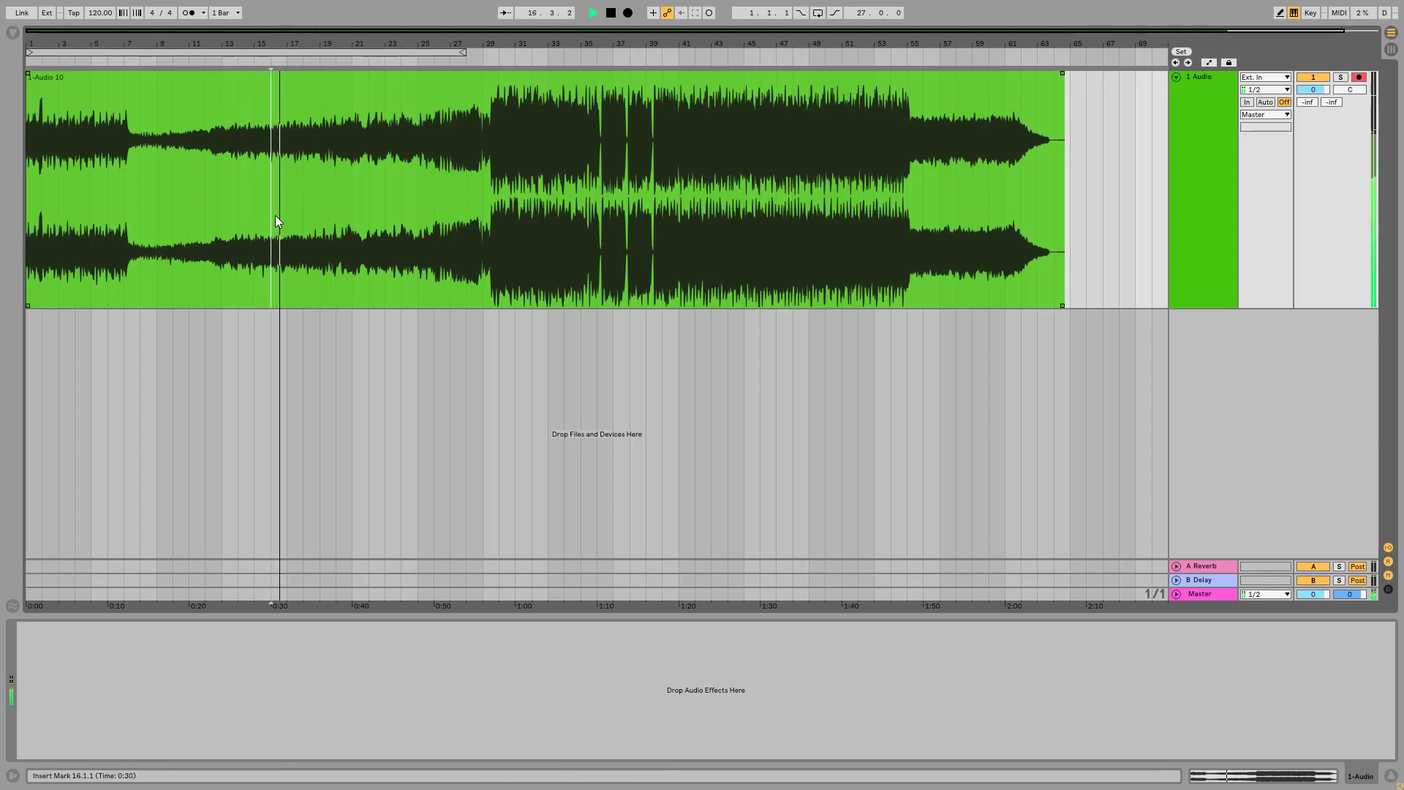
{"action": "left_click", "coordinate": [336, 208]}
{"action": "left_click", "coordinate": [395, 207]}
{"action": "key", "text": "space"}
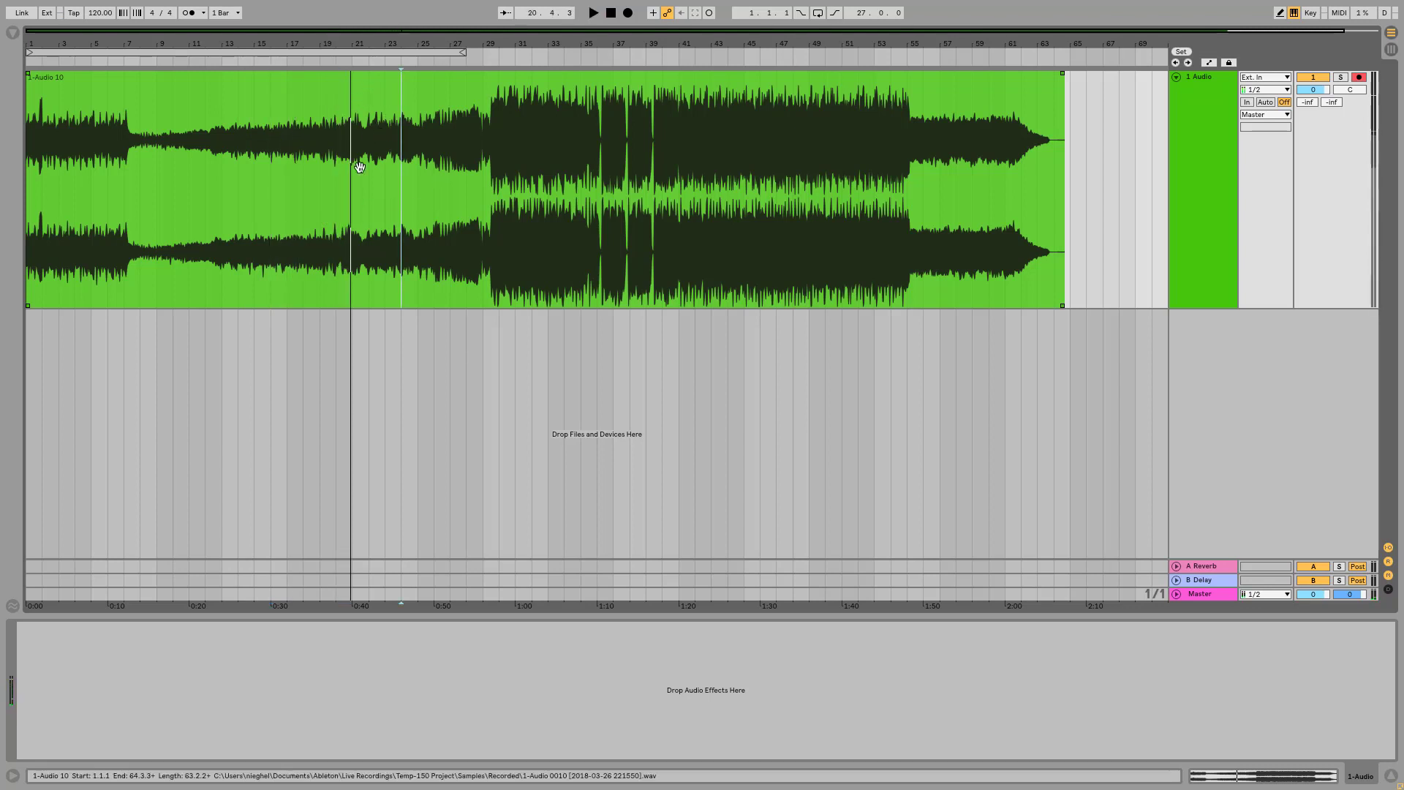
Replay the clip from 20.1.1 and skip ahead to 28.1.1 to hear the lead-in to the drop
{"action": "left_click", "coordinate": [335, 214]}
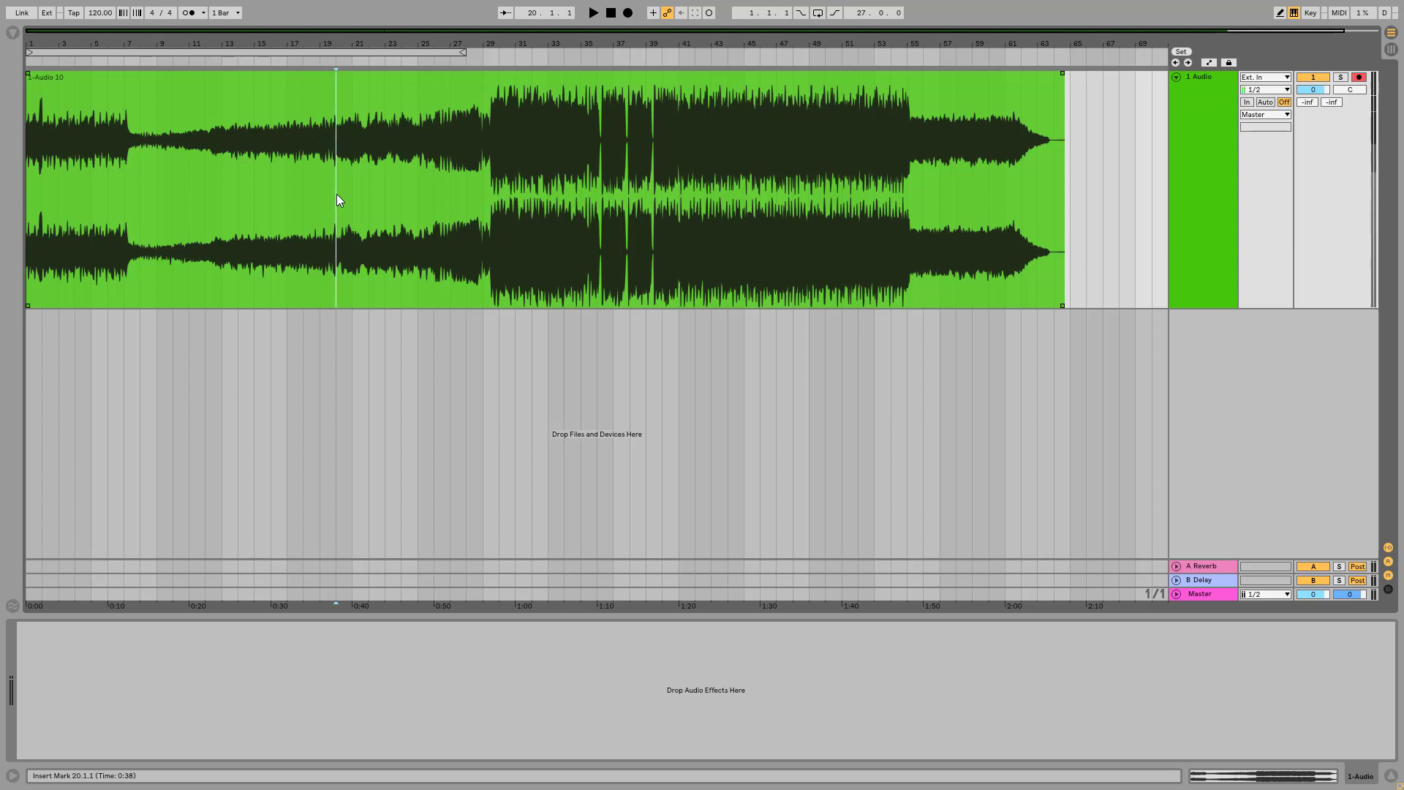
{"action": "key", "text": "space"}
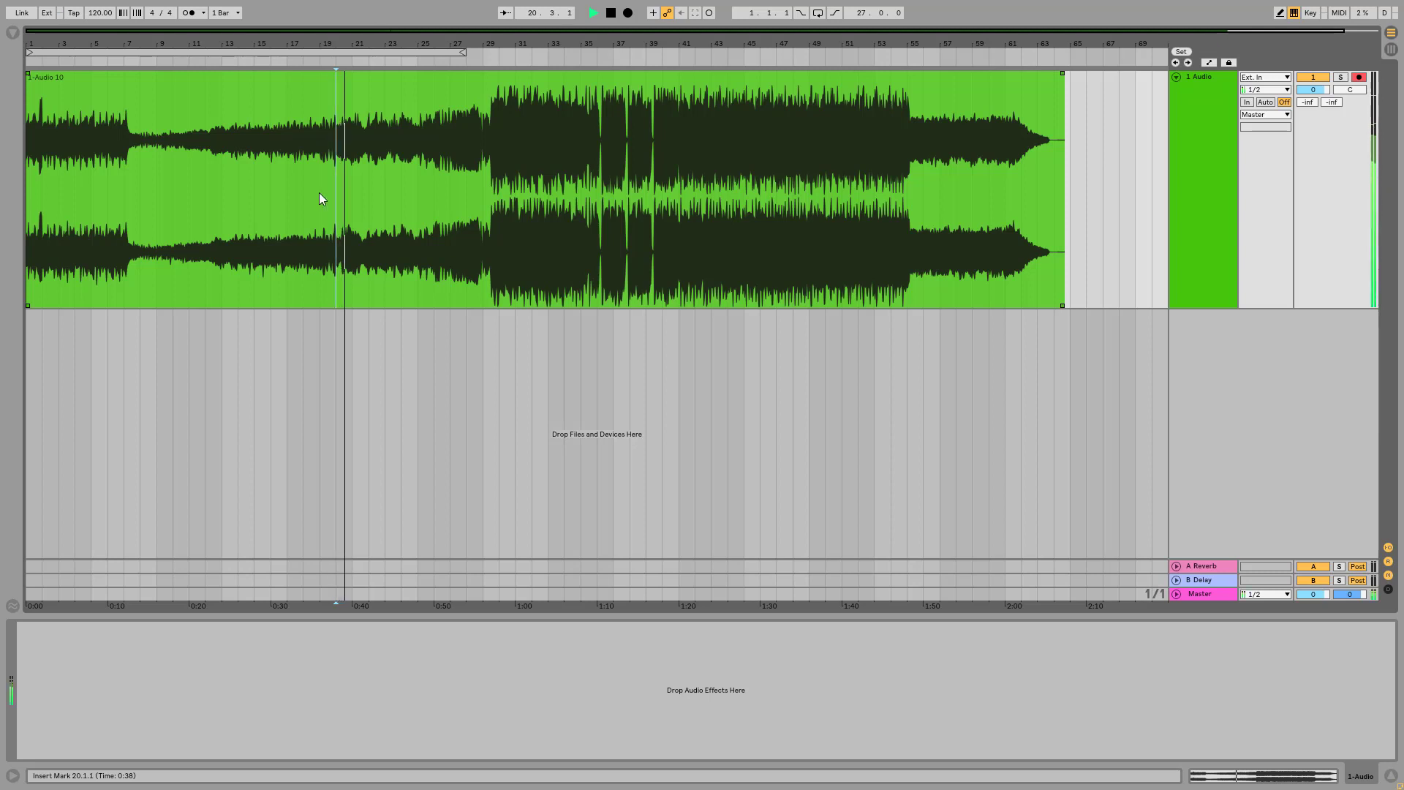
{"action": "left_click", "coordinate": [474, 213]}
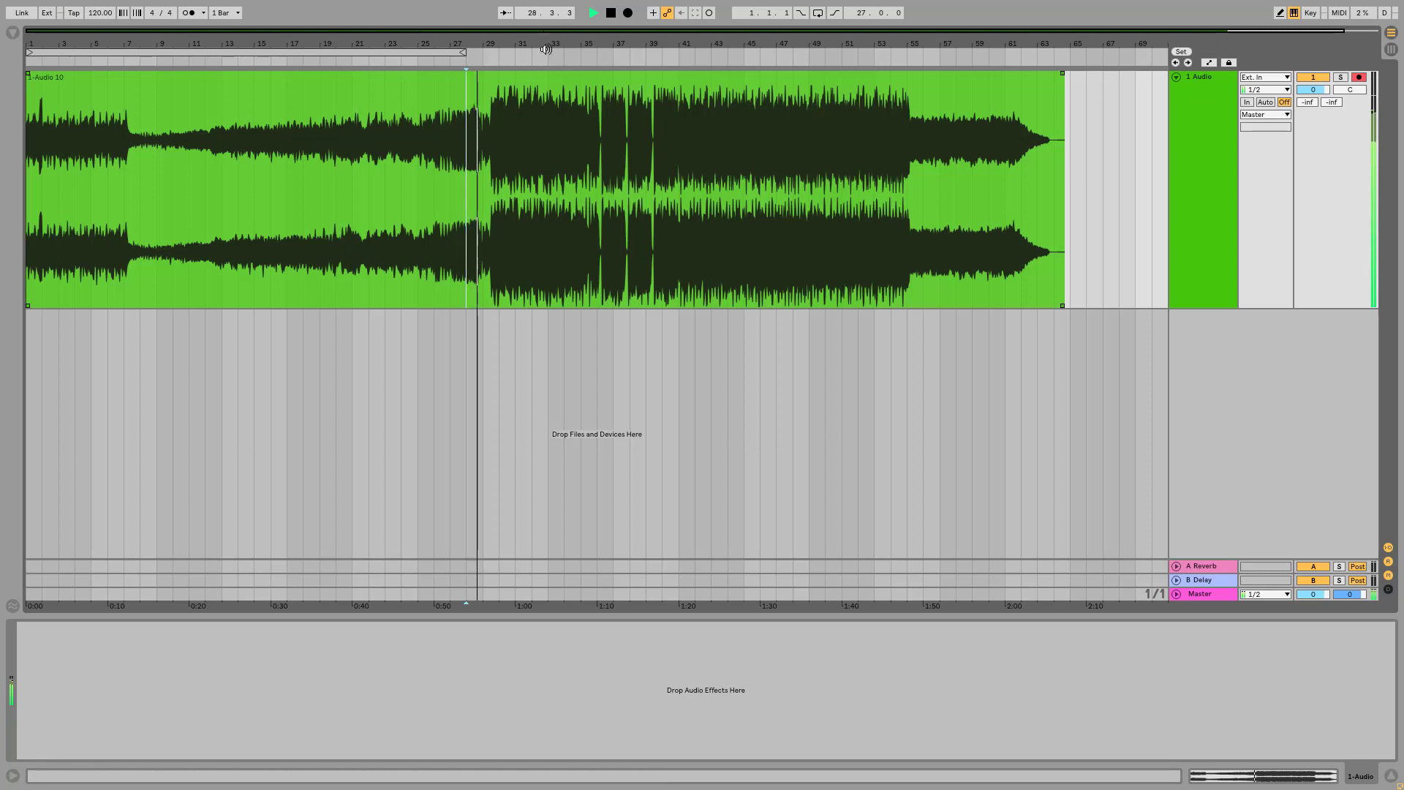
Listen to the start of the drop, stop in bar 32 and place the insert mark at 29.3.1 and 30.1.1
{"action": "left_click_drag", "start_coordinate": [514, 51], "coordinate": [515, 95]}
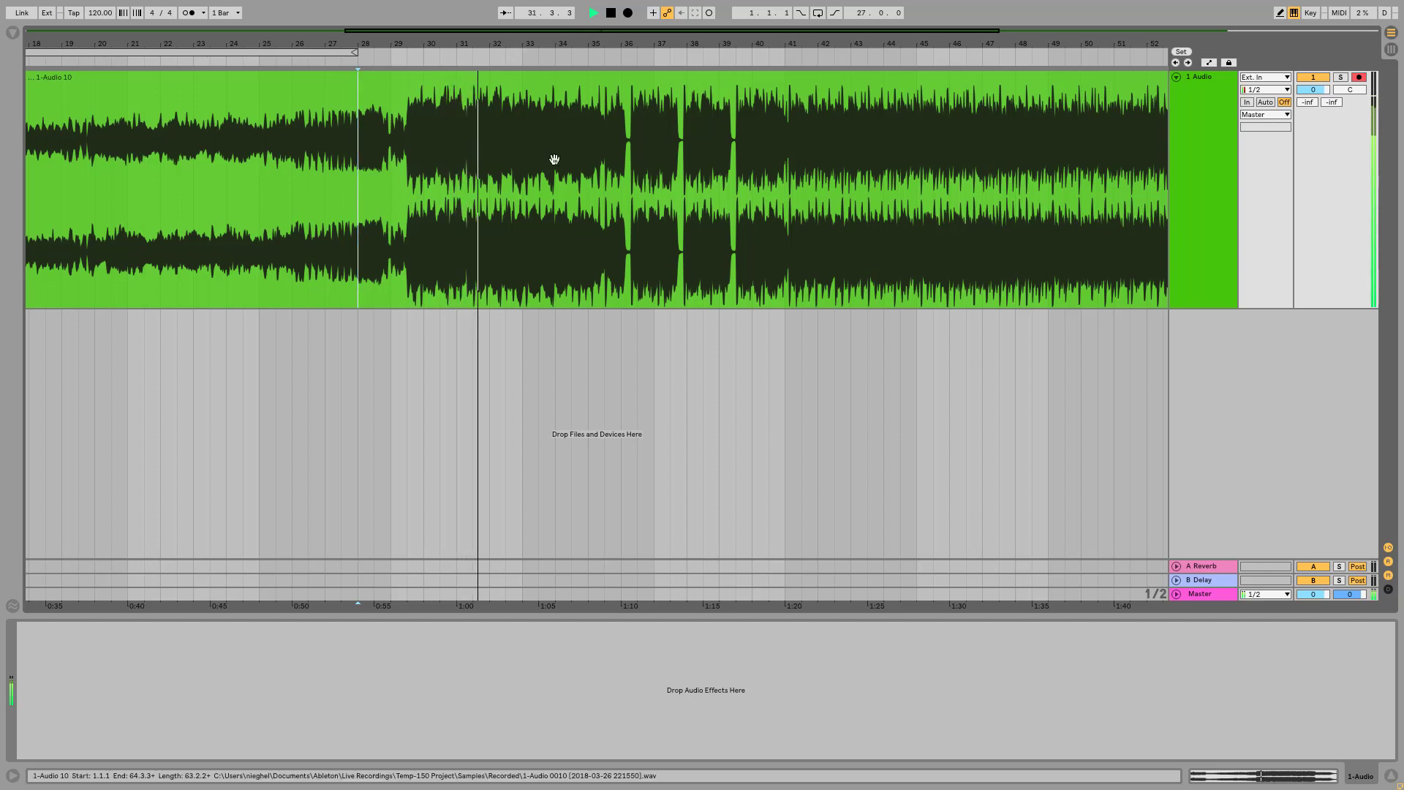
{"action": "key", "text": "space"}
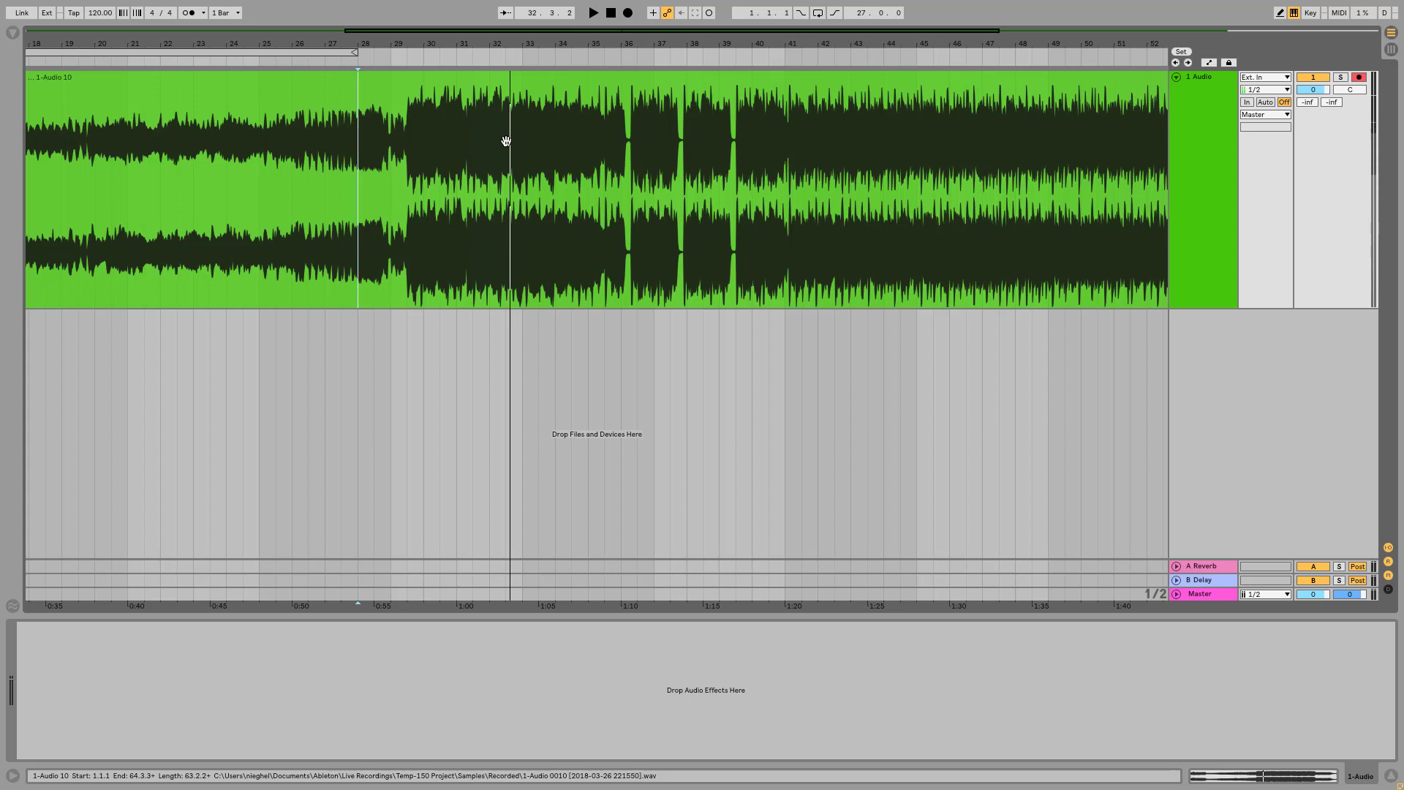
{"action": "left_click", "coordinate": [576, 186]}
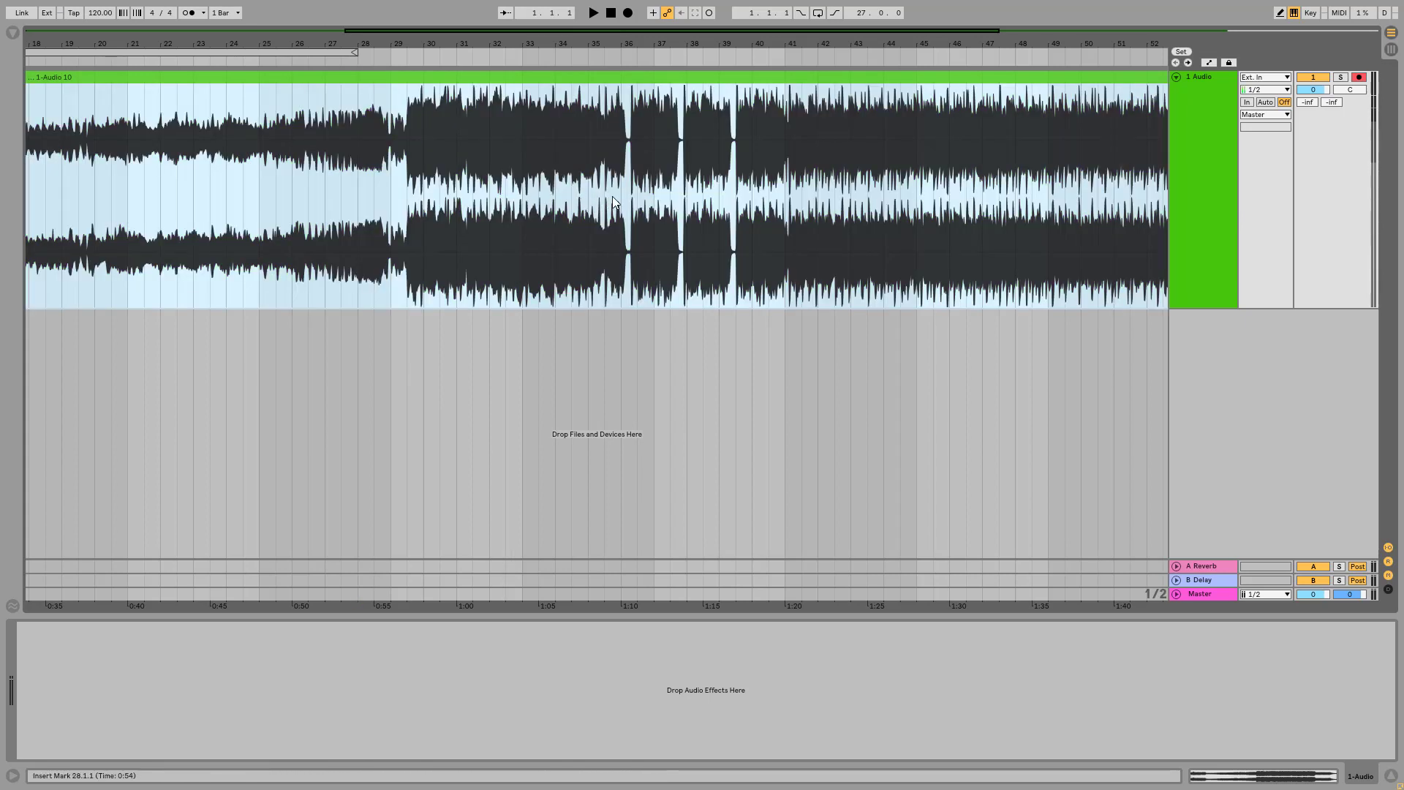
{"action": "left_click", "coordinate": [408, 212]}
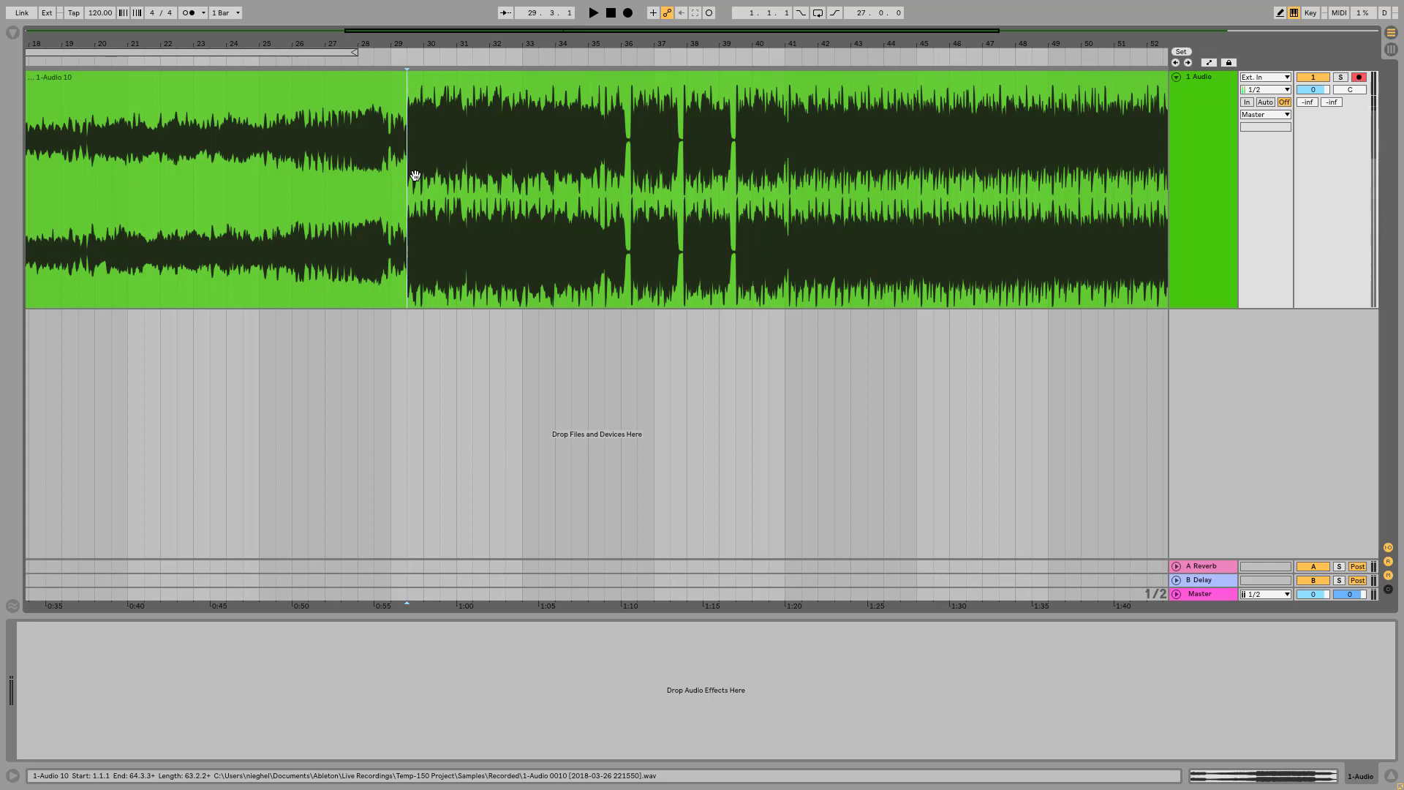
{"action": "left_click", "coordinate": [419, 199]}
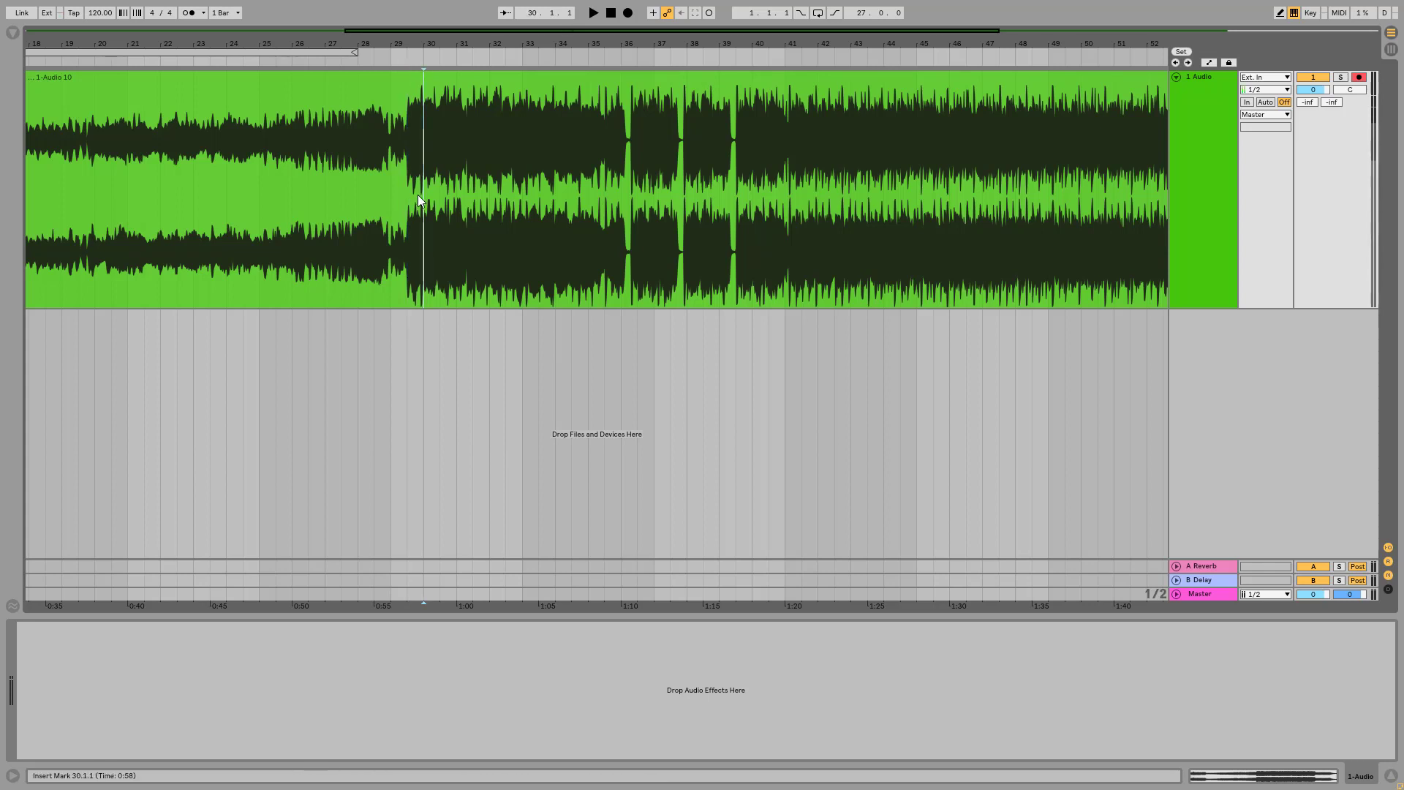
Play the drop briefly from 31.3.1, stop it, and move the insert mark to 35.1.1
{"action": "left_click", "coordinate": [472, 221]}
{"action": "key", "text": "space"}
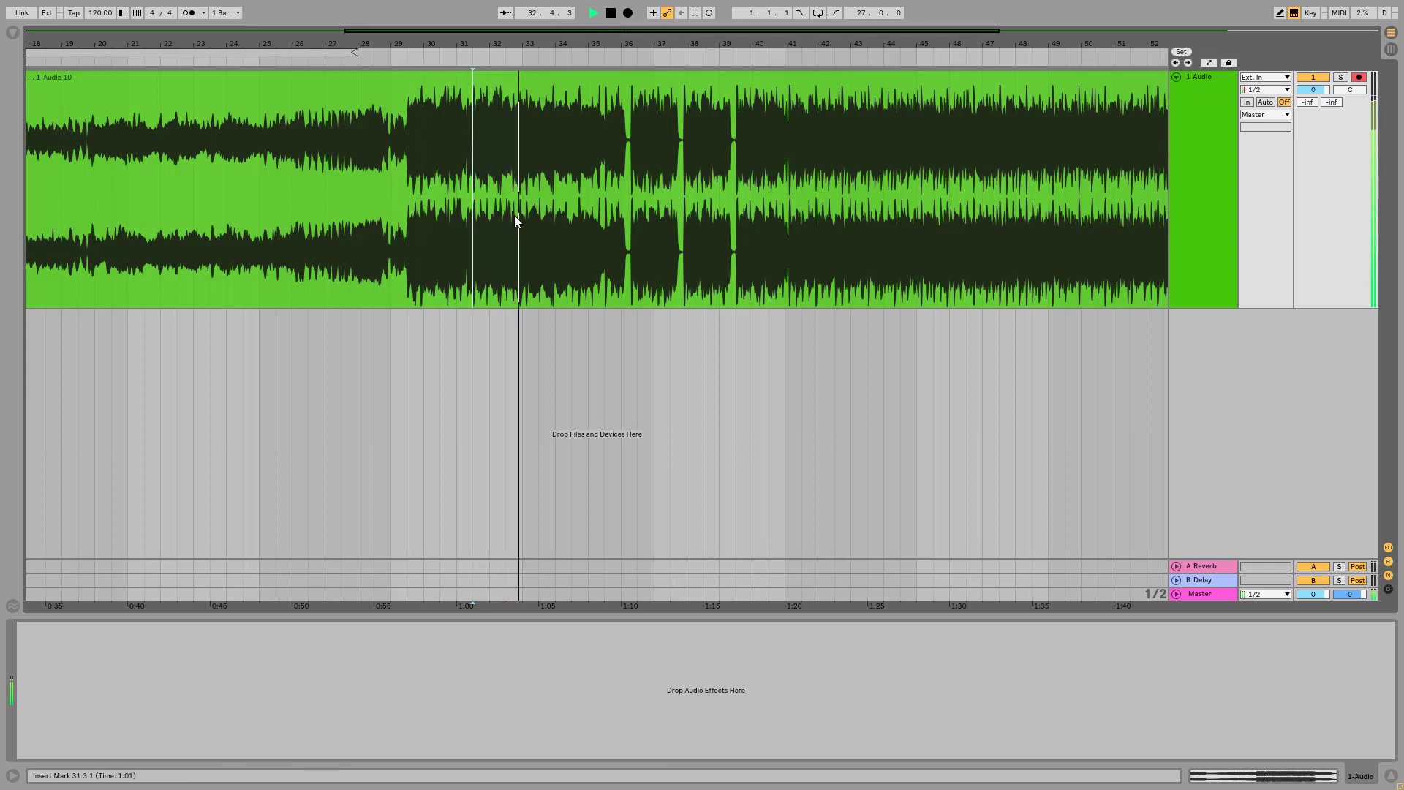
{"action": "key", "text": "space"}
{"action": "left_click", "coordinate": [581, 199]}
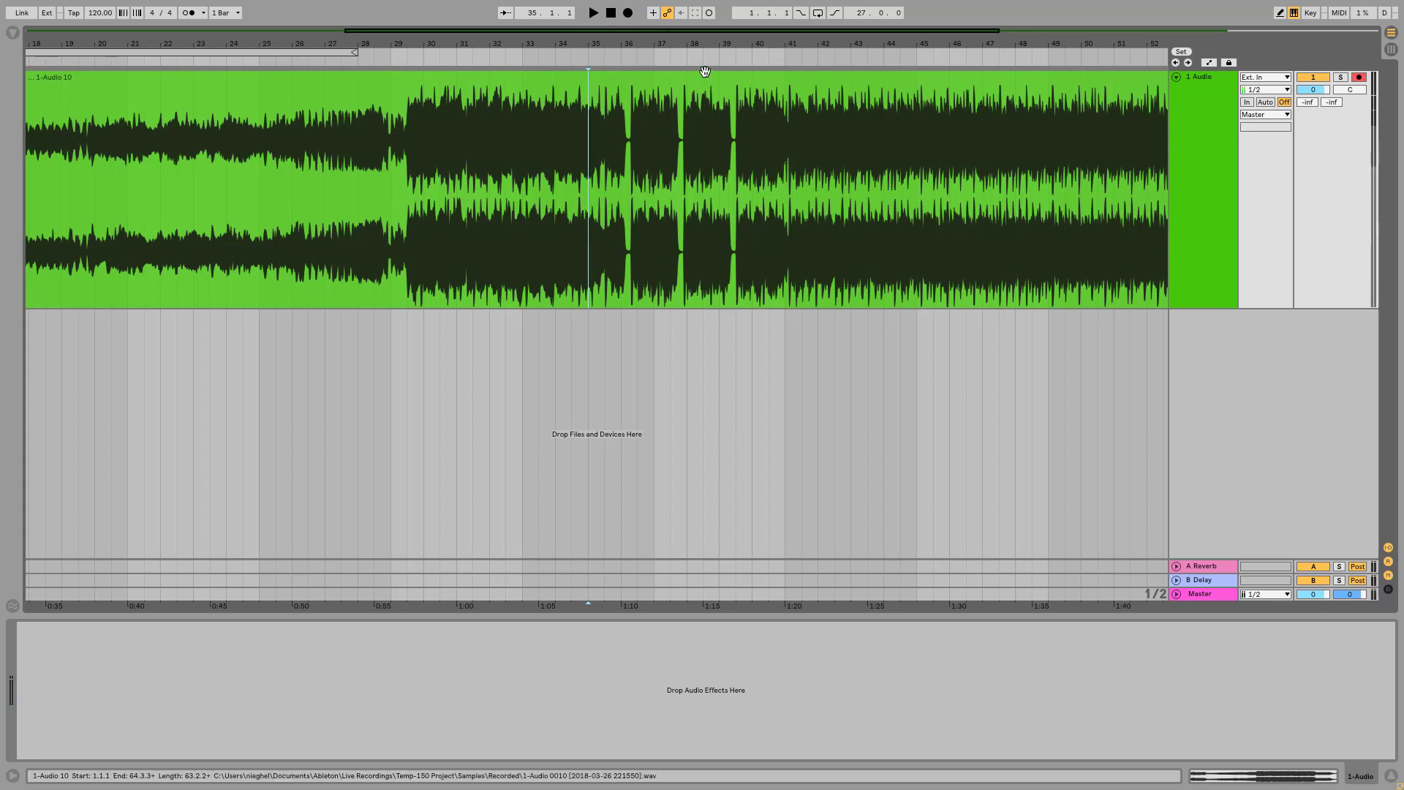
Play the second half of the drop from 42.3.1 and stop in bar 44
{"action": "scroll", "coordinate": [704, 238], "scroll_direction": "right", "scroll_amount": 4}
{"action": "scroll", "coordinate": [658, 219], "scroll_direction": "right", "scroll_amount": 5}
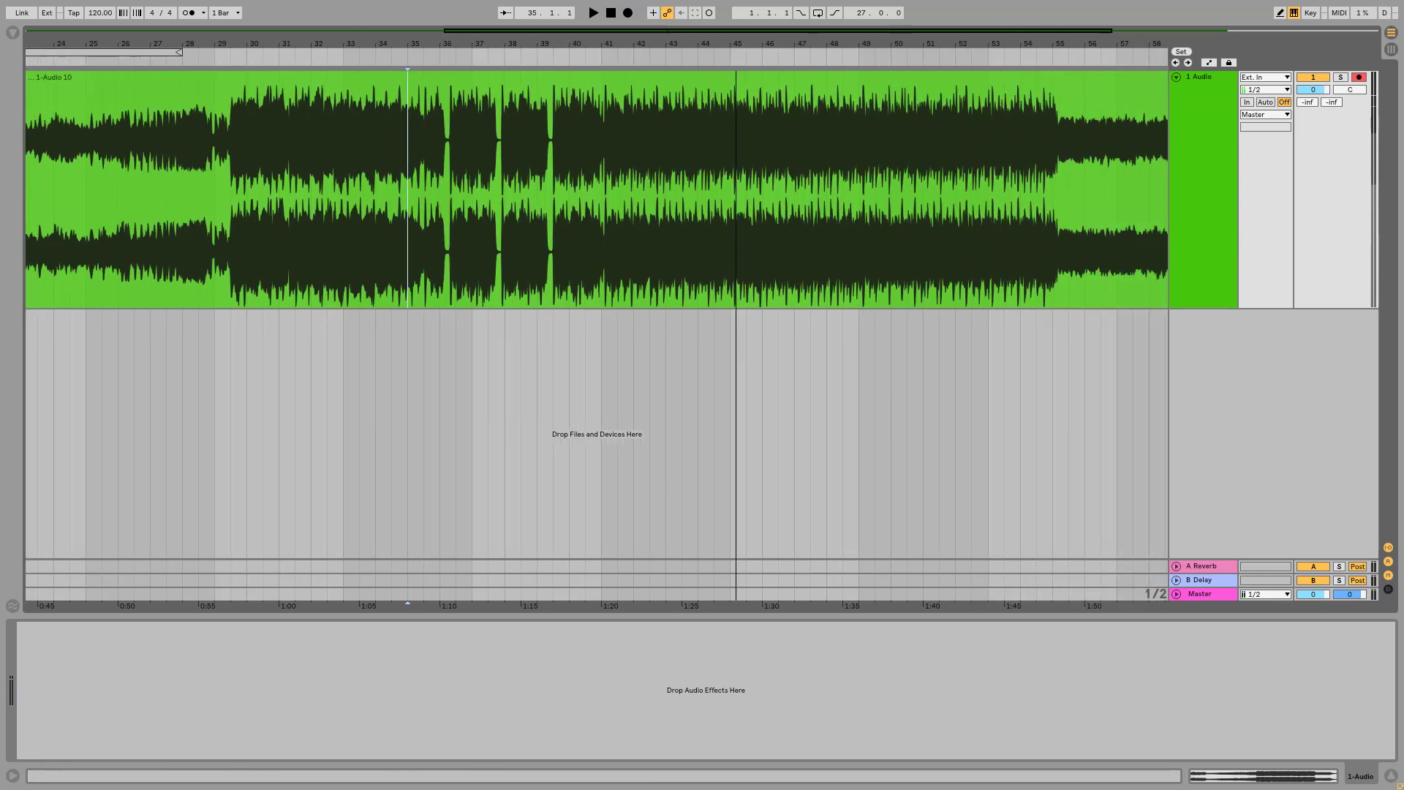
{"action": "left_click", "coordinate": [539, 223]}
{"action": "key", "text": "space"}
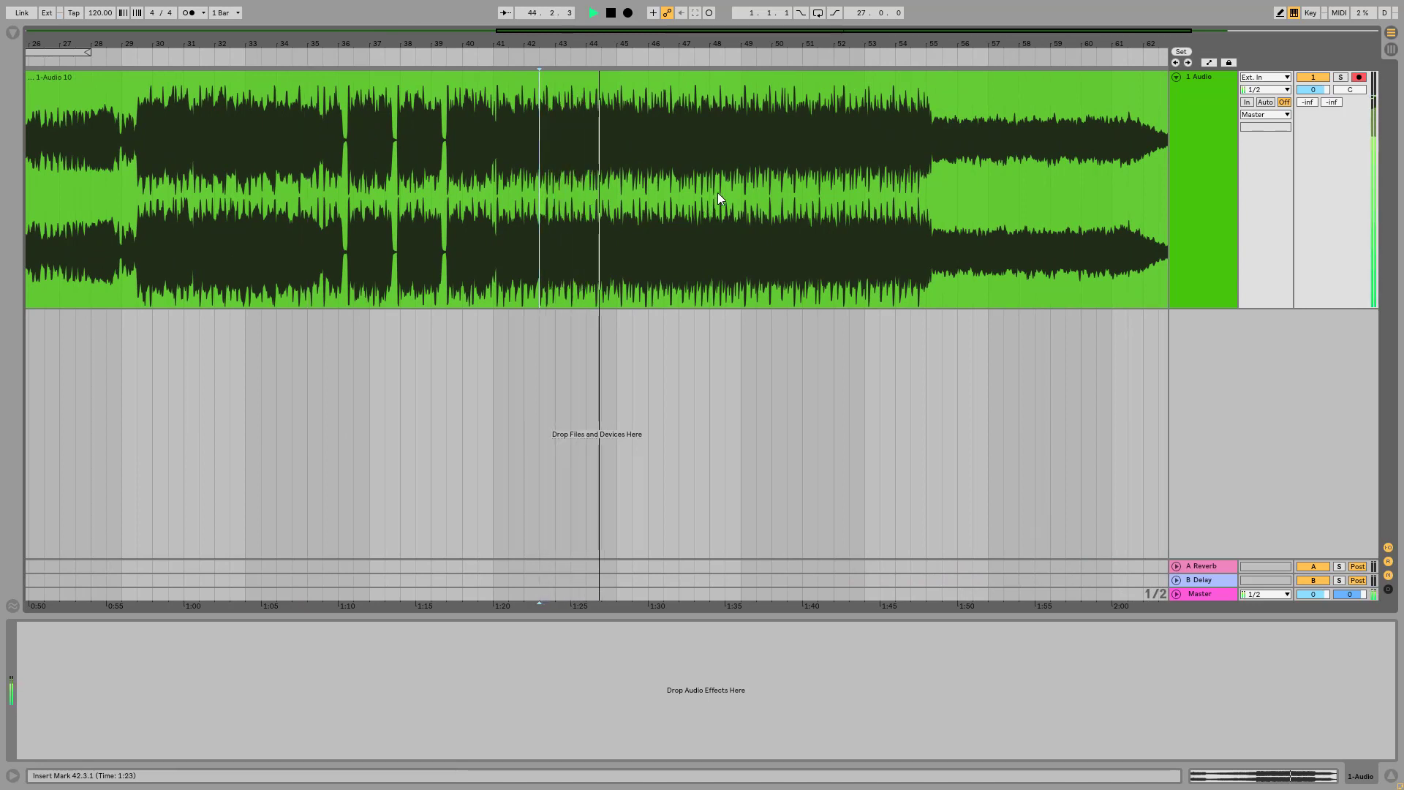
{"action": "key", "text": "space"}
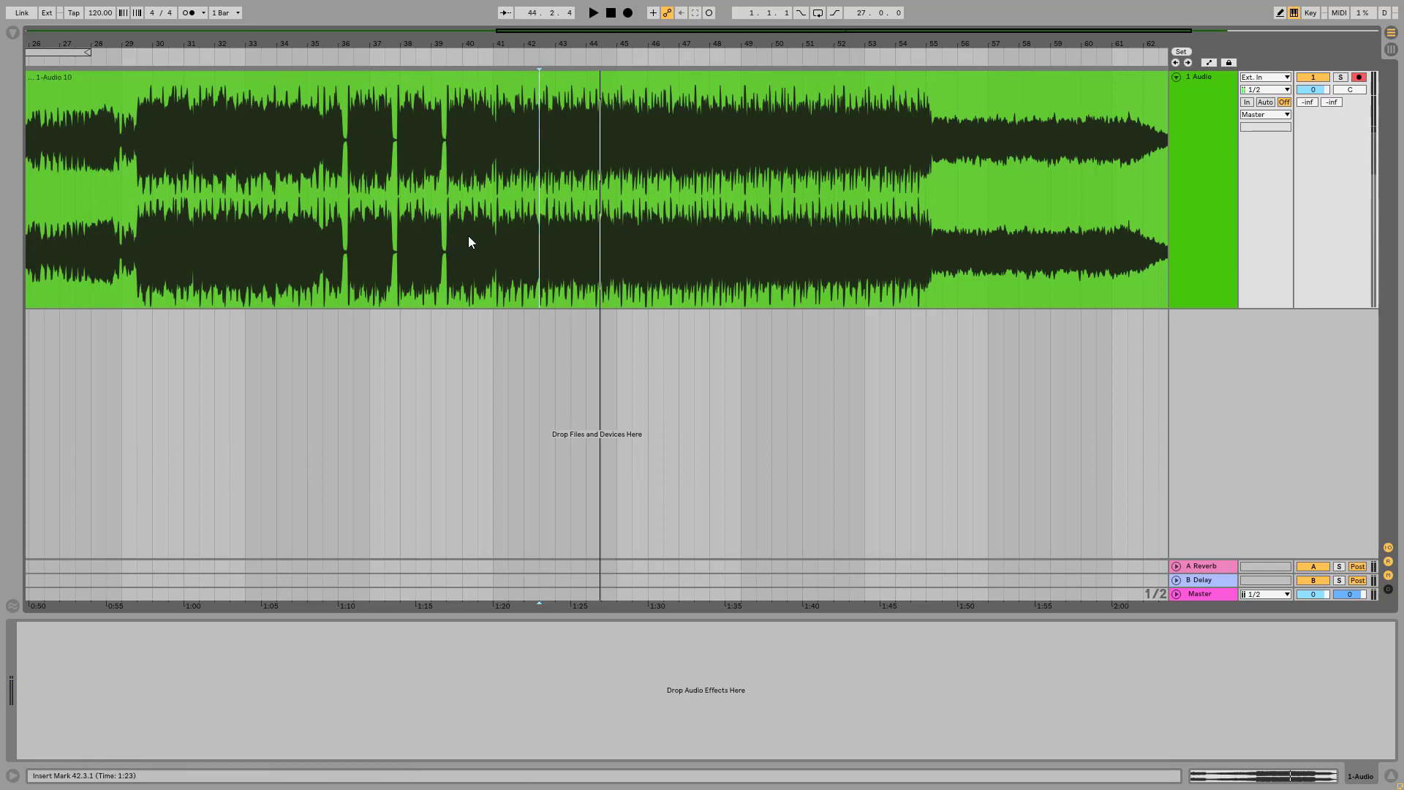
Mark 41.1.1 and 45.1.1 in the drop, and play it from 46.3.1, stopping at bar 49
{"action": "left_click", "coordinate": [490, 202]}
{"action": "left_click_drag", "start_coordinate": [595, 44], "coordinate": [474, 41]}
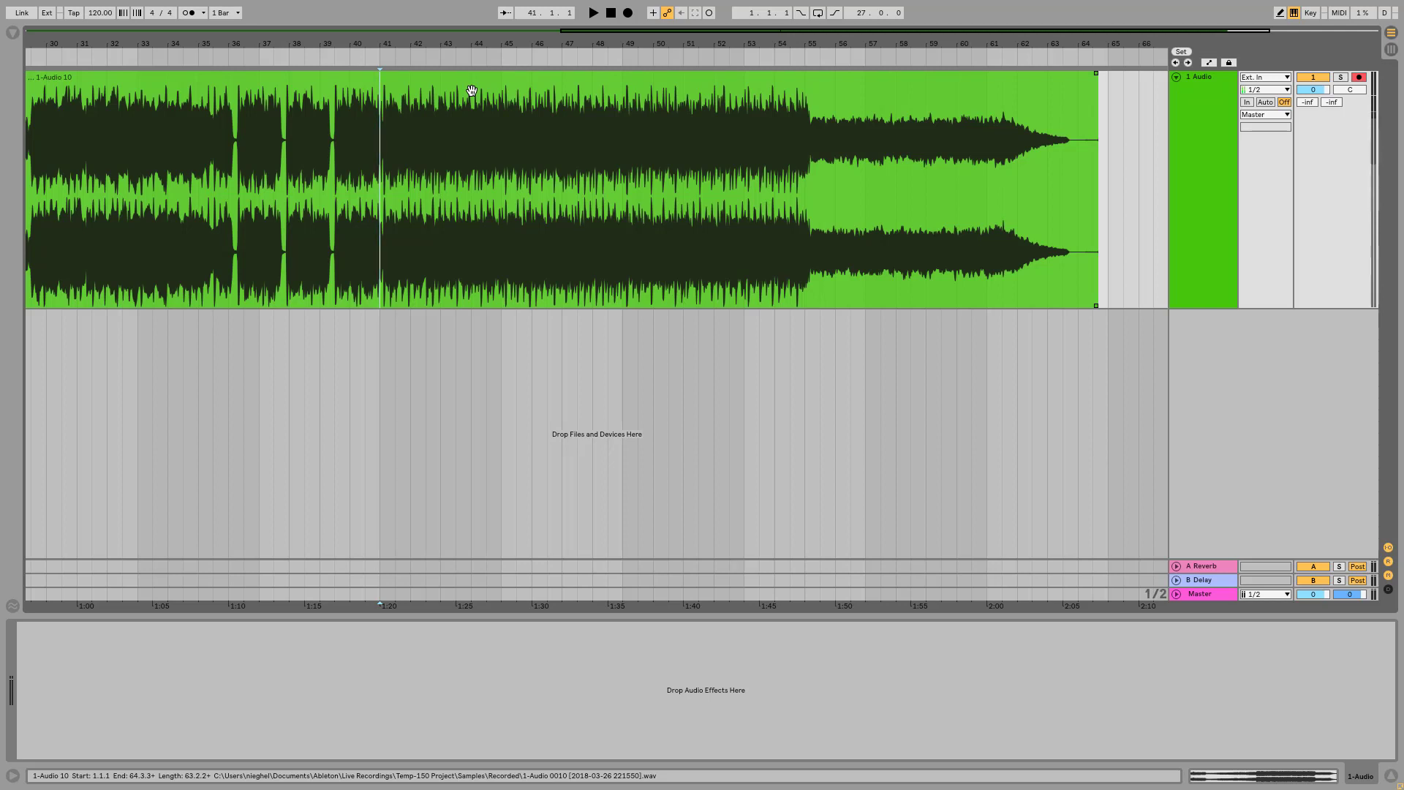
{"action": "left_click", "coordinate": [457, 204]}
{"action": "left_click", "coordinate": [500, 209]}
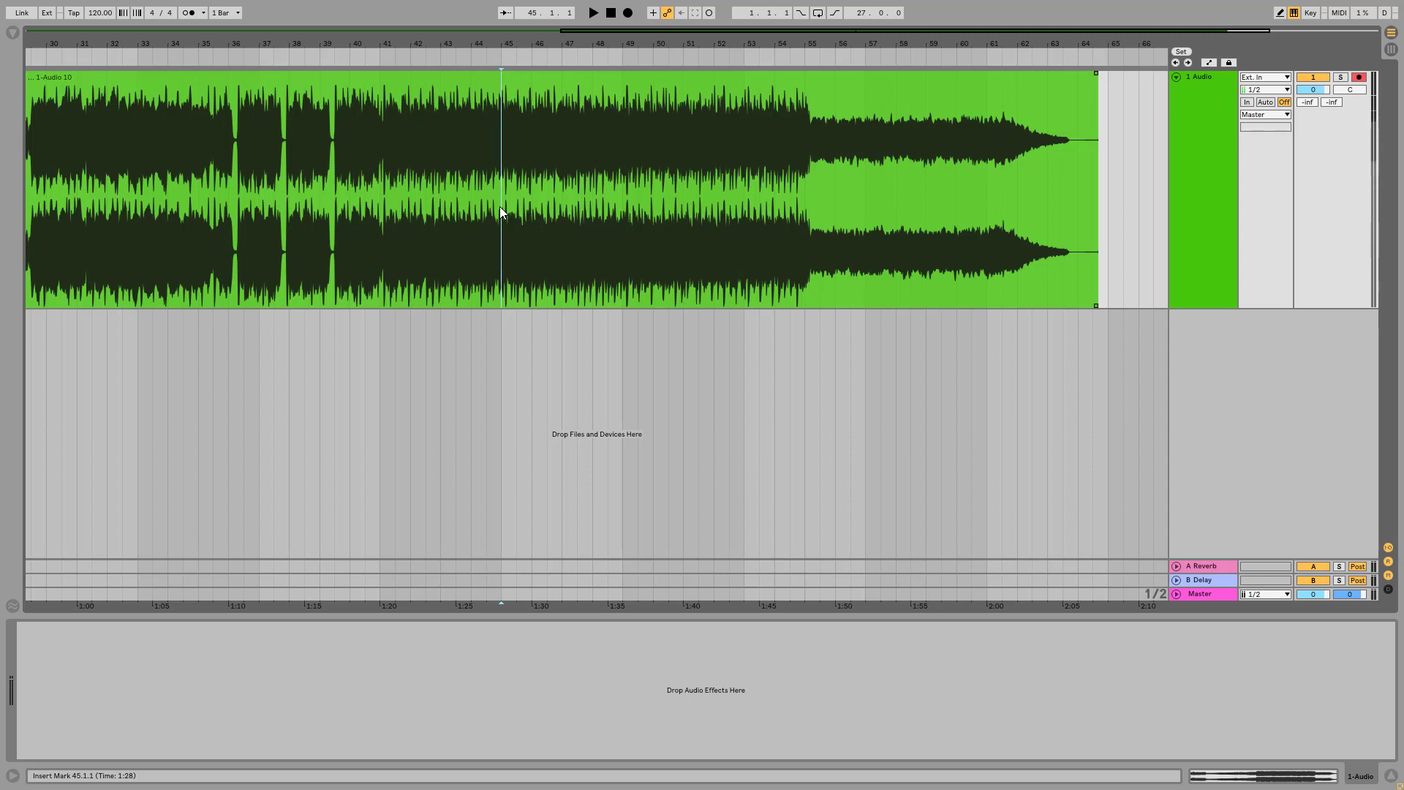
{"action": "left_click", "coordinate": [545, 193]}
{"action": "key", "text": "space"}
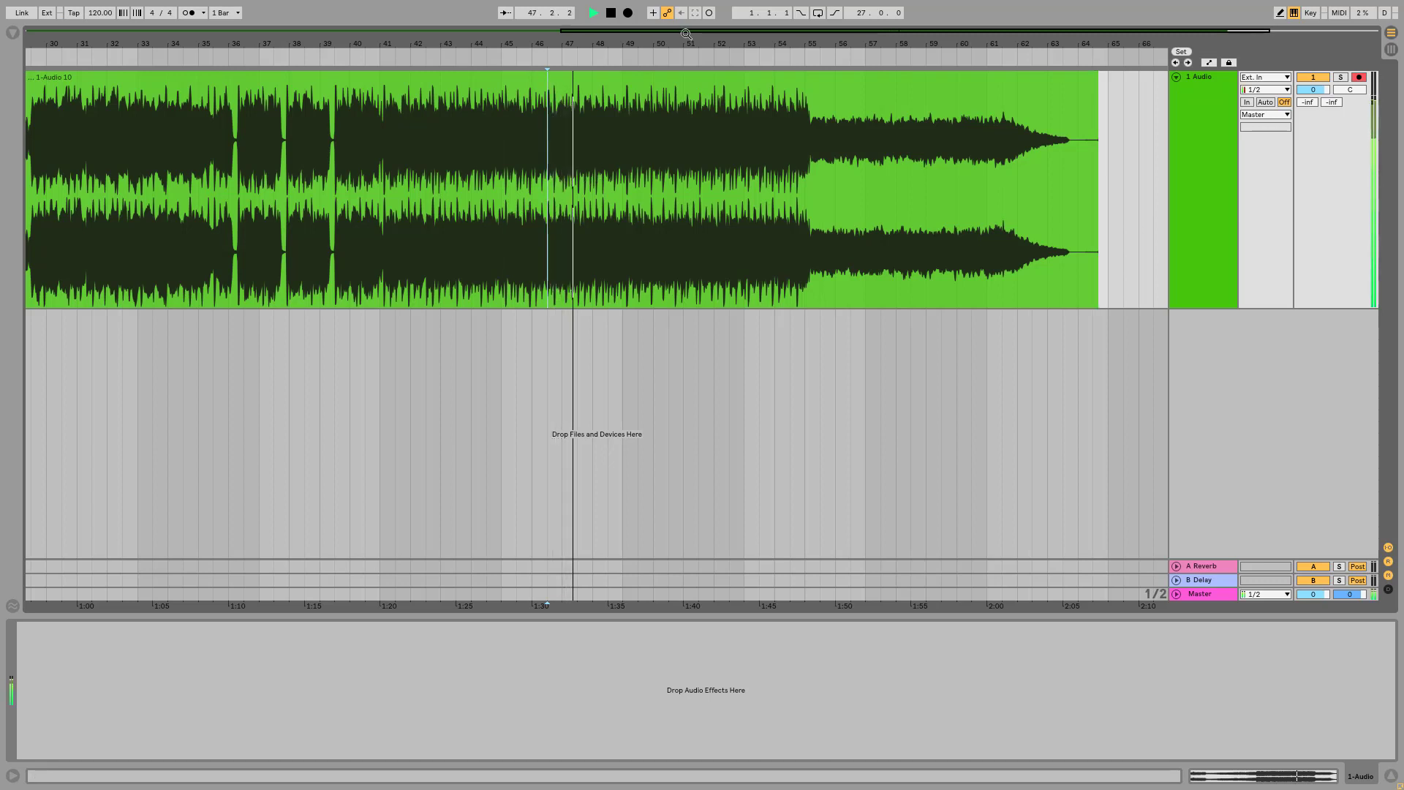
{"action": "left_click_drag", "start_coordinate": [819, 55], "coordinate": [819, 42]}
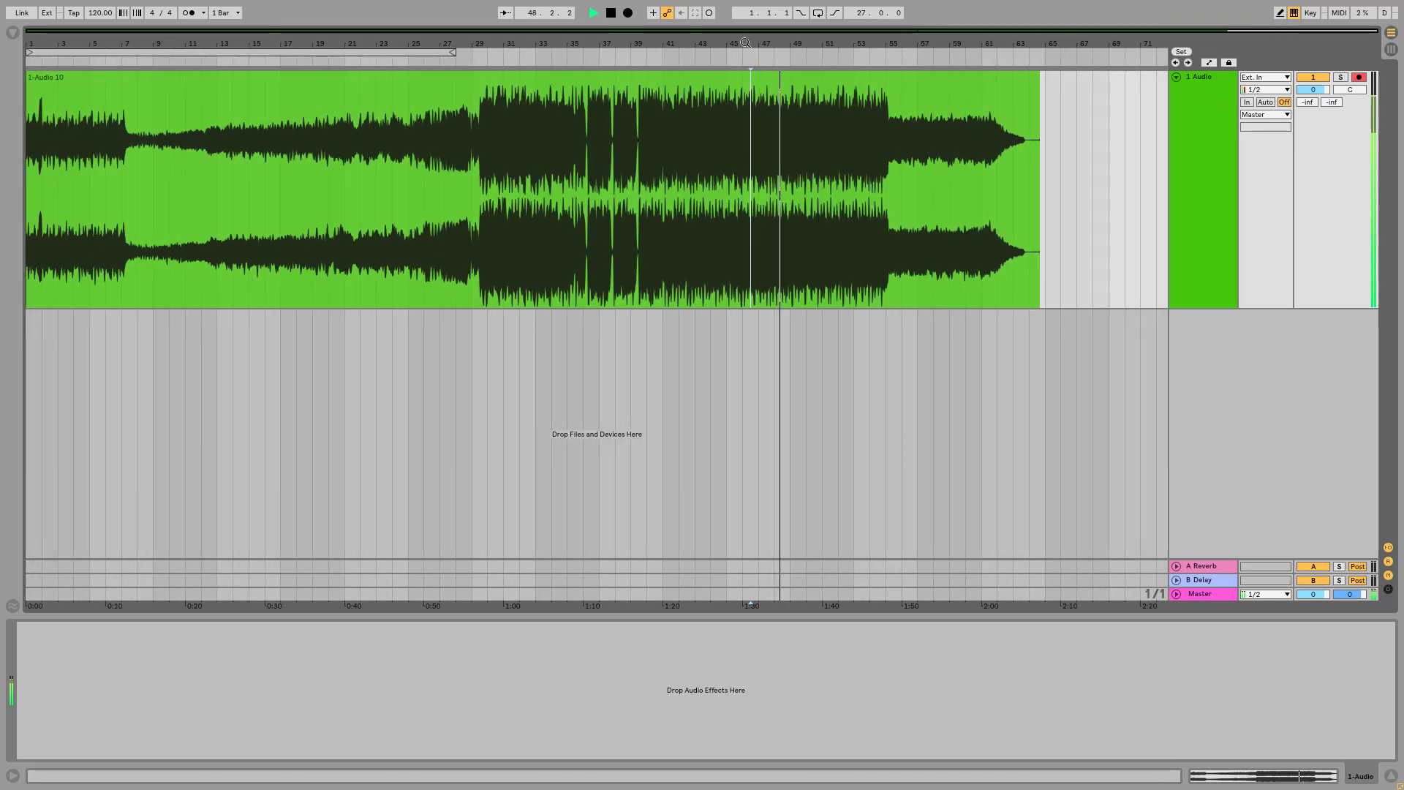
{"action": "key", "text": "space"}
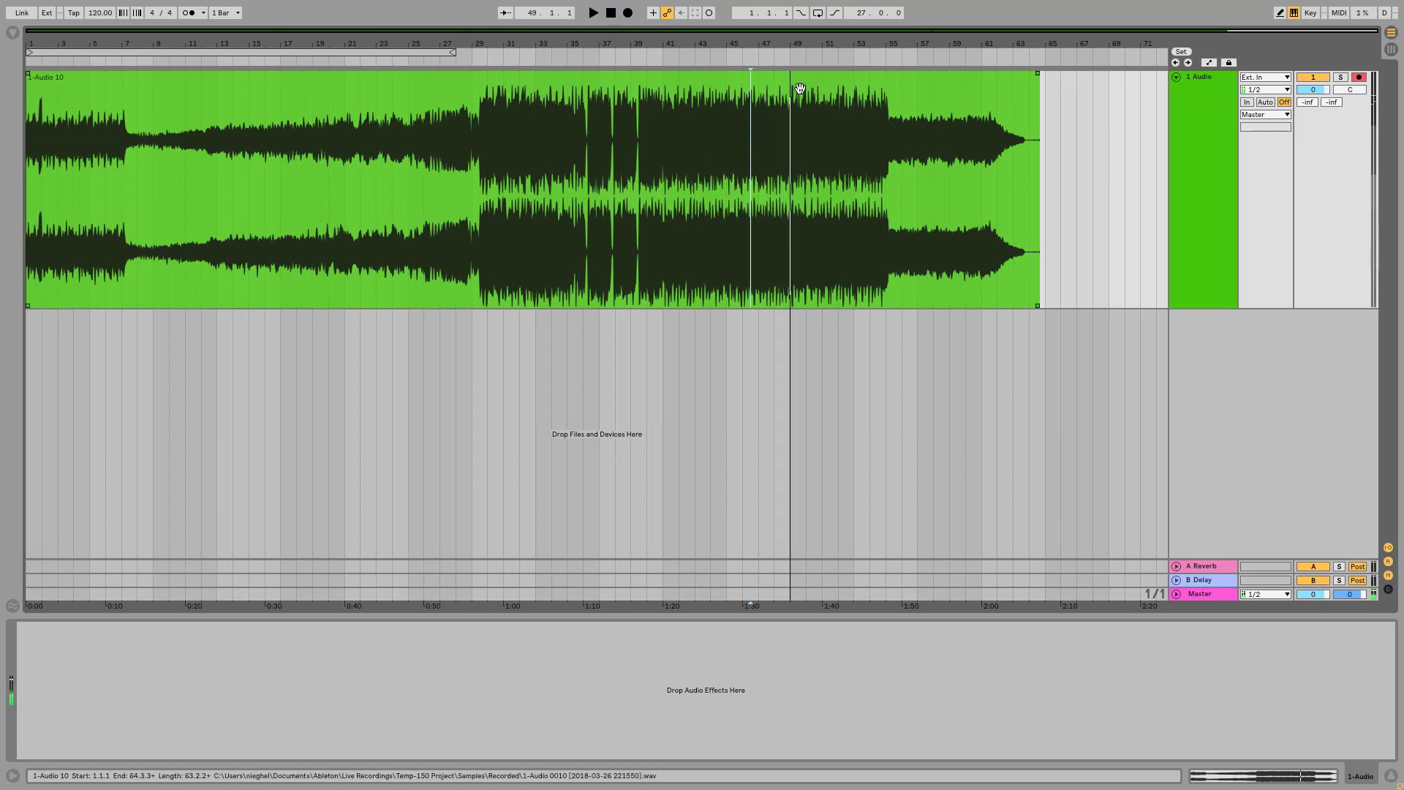
Delete the recorded remix clip from the track, switch to the browser and close the Cyclops - Blow It Up SoundCloud page
{"action": "key", "text": "ctrl+a"}
{"action": "key", "text": "Delete"}
{"action": "key", "text": "alt+Tab"}
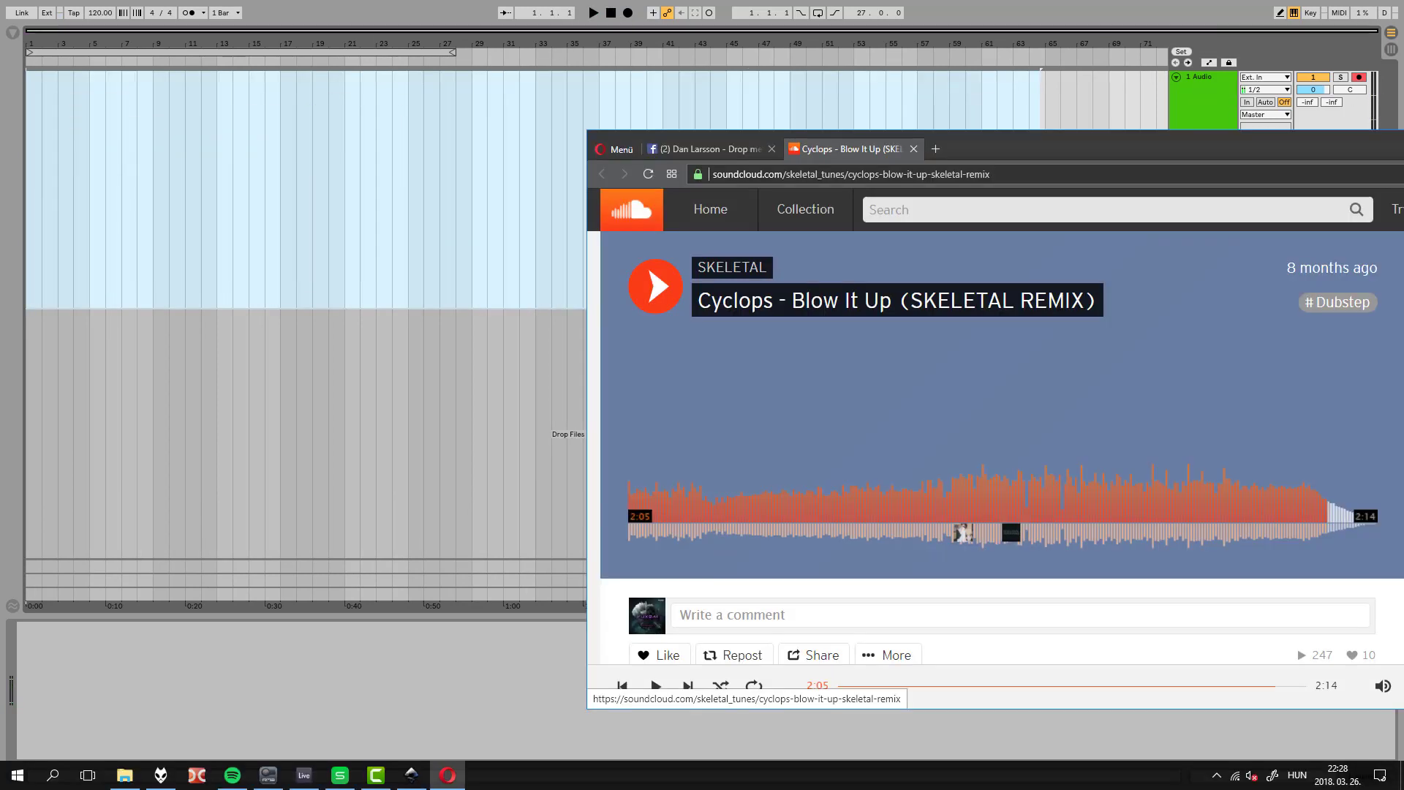
{"action": "left_click", "coordinate": [914, 148]}
Try to open the BADCOMPANY - DEMO track linked in the post's comments, check its page and close it
{"action": "scroll", "coordinate": [824, 393], "scroll_direction": "down", "scroll_amount": 3}
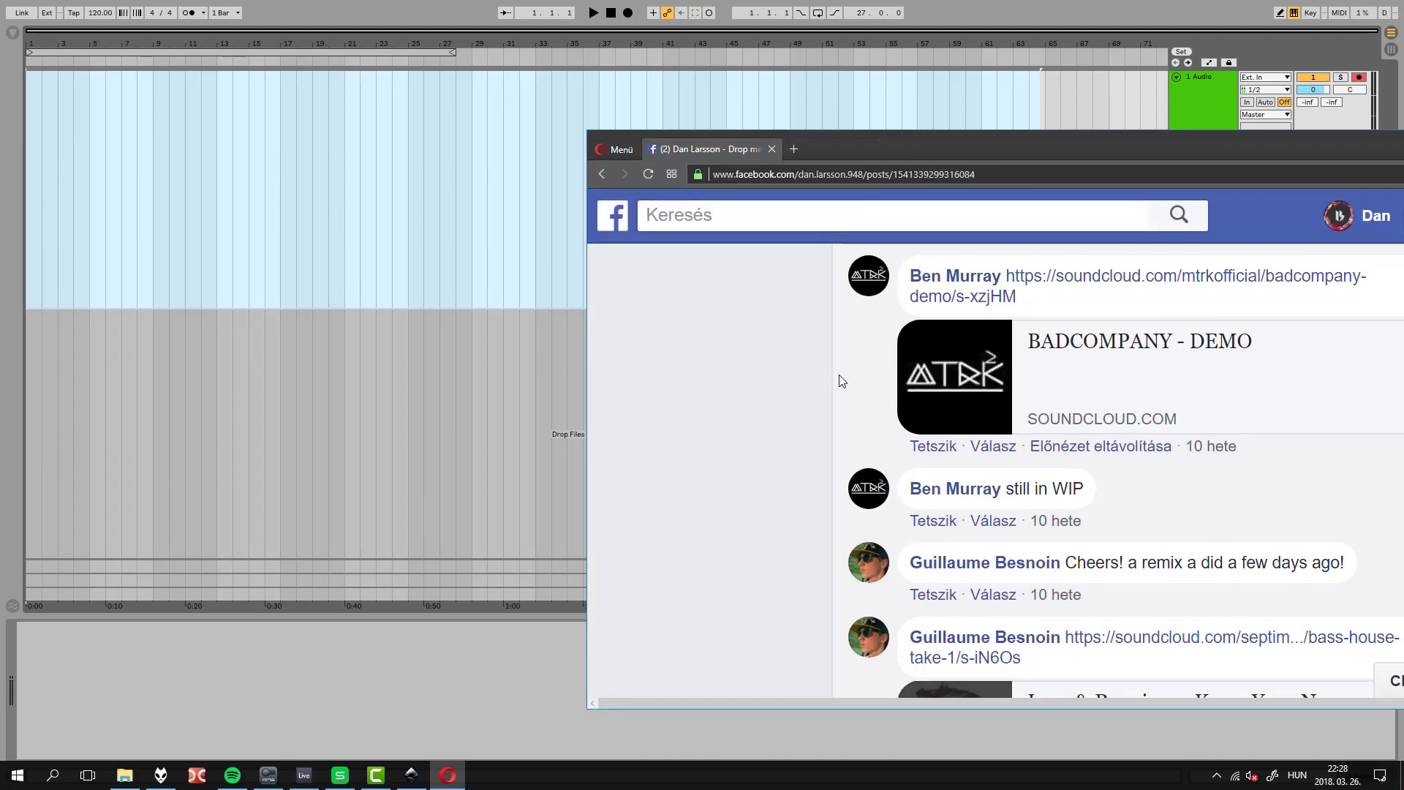
{"action": "left_click", "coordinate": [1112, 286]}
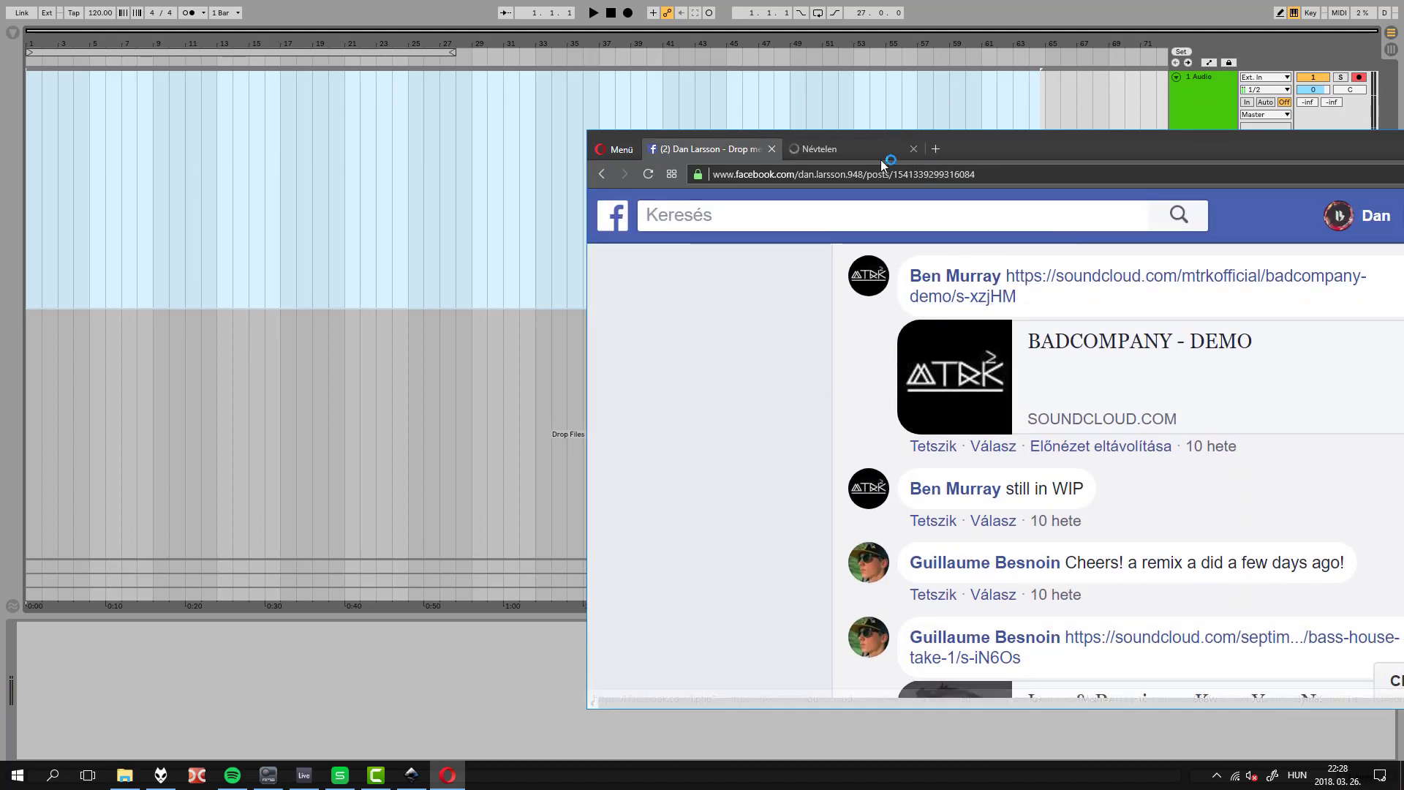
{"action": "left_click", "coordinate": [844, 149]}
{"action": "left_click", "coordinate": [664, 16]}
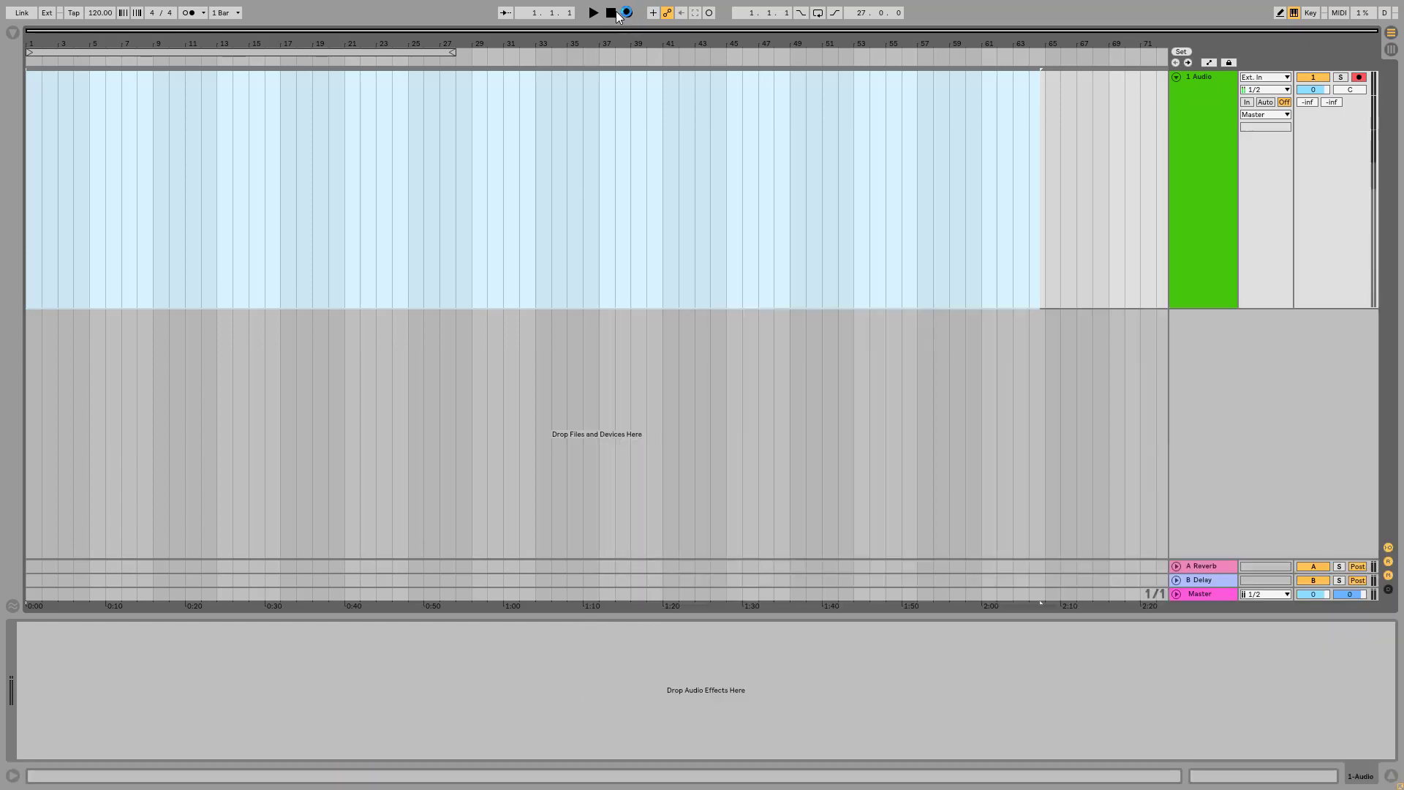
{"action": "key", "text": "alt+Tab"}
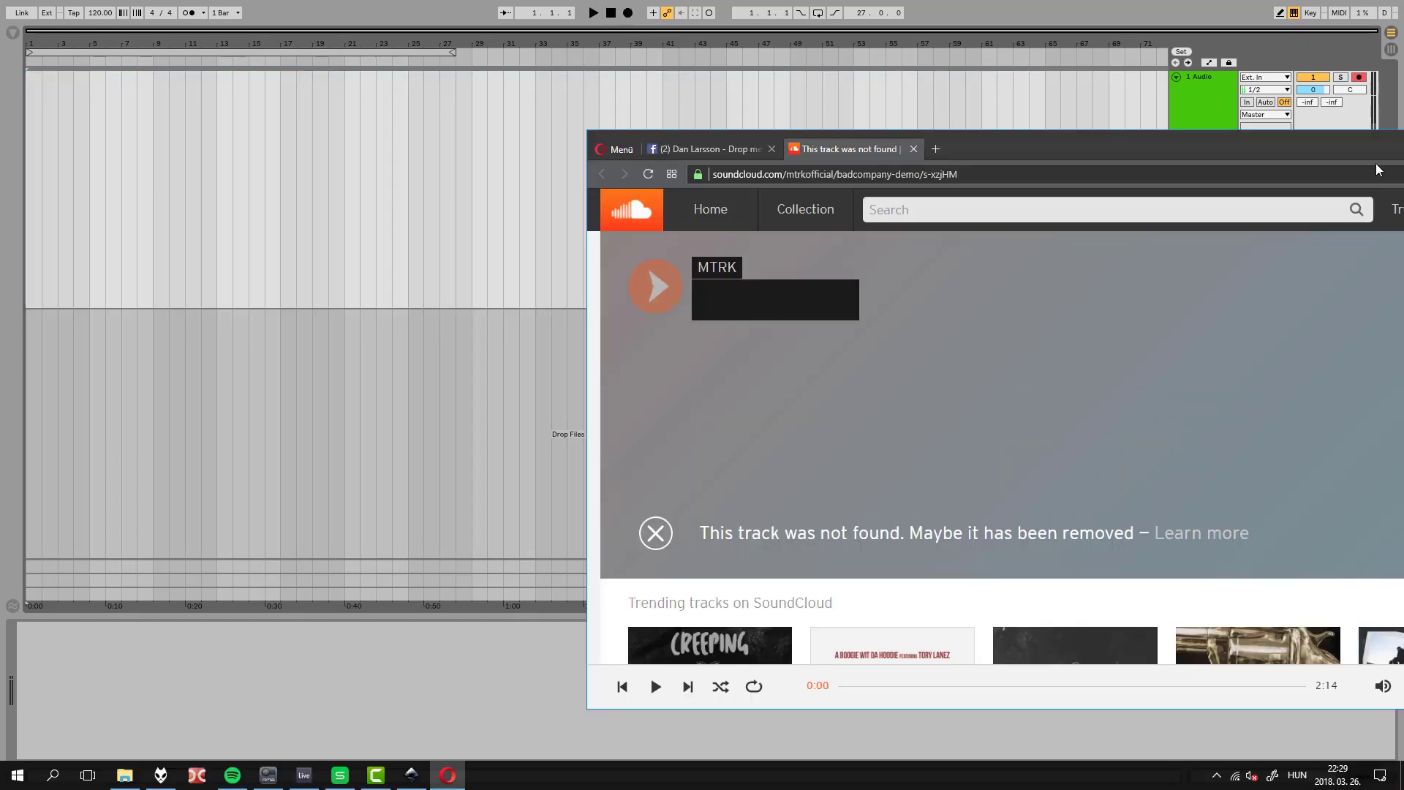
{"action": "left_click", "coordinate": [913, 149]}
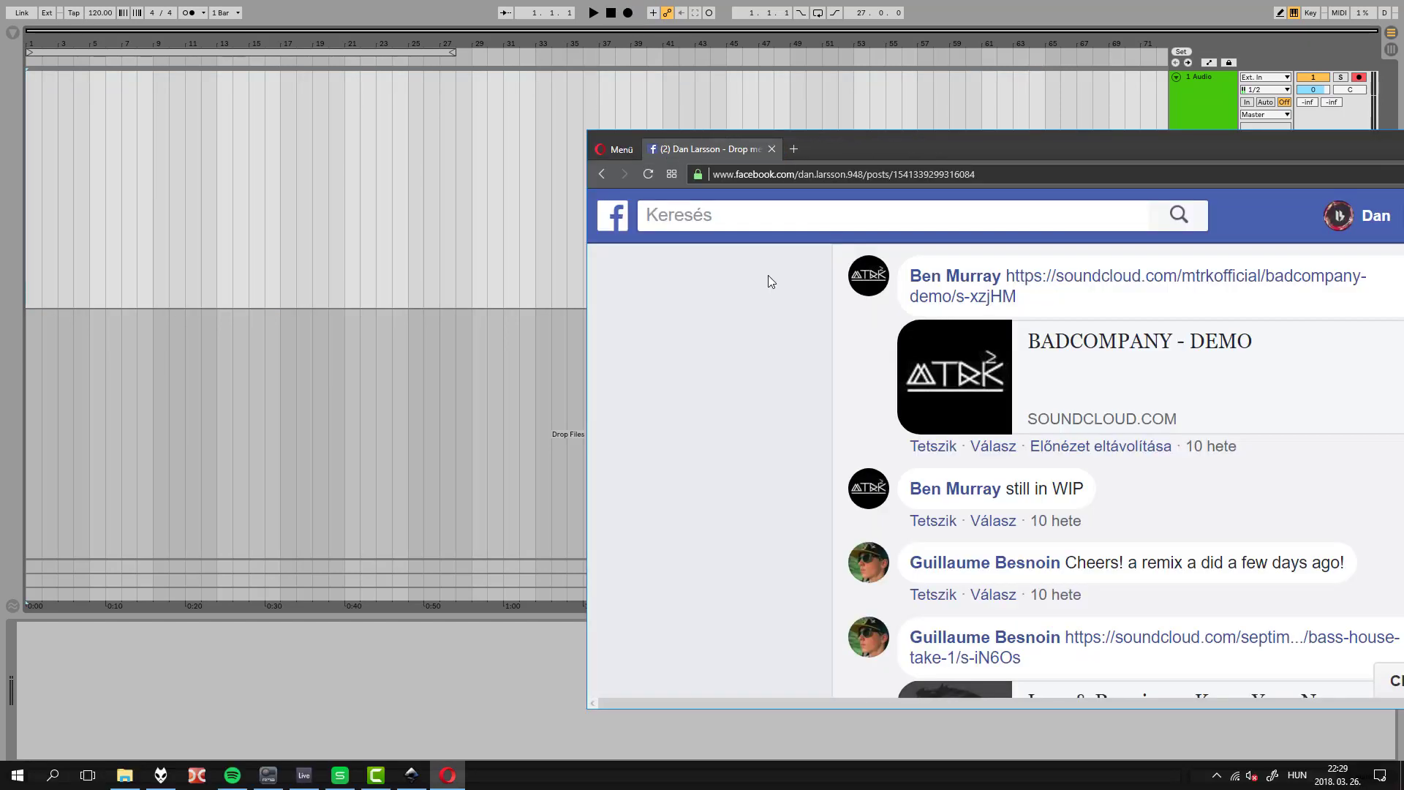
Open Lura & Ruggiero - Know Your Name (Septim Remix) from the comments and start recording it in Ableton Live
{"action": "scroll", "coordinate": [1076, 430], "scroll_direction": "down", "scroll_amount": 1}
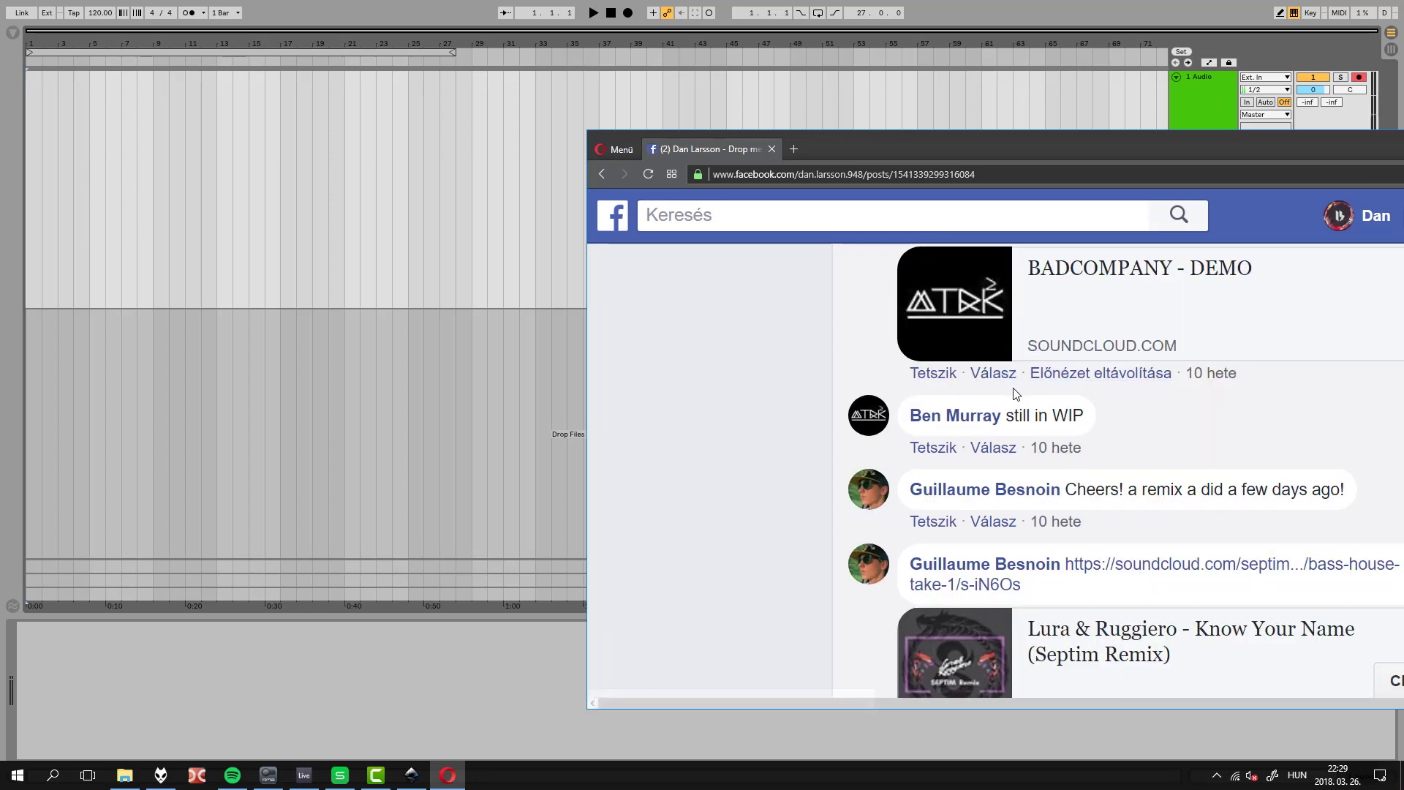
{"action": "scroll", "coordinate": [999, 387], "scroll_direction": "down", "scroll_amount": 1}
{"action": "scroll", "coordinate": [759, 388], "scroll_direction": "down", "scroll_amount": 2}
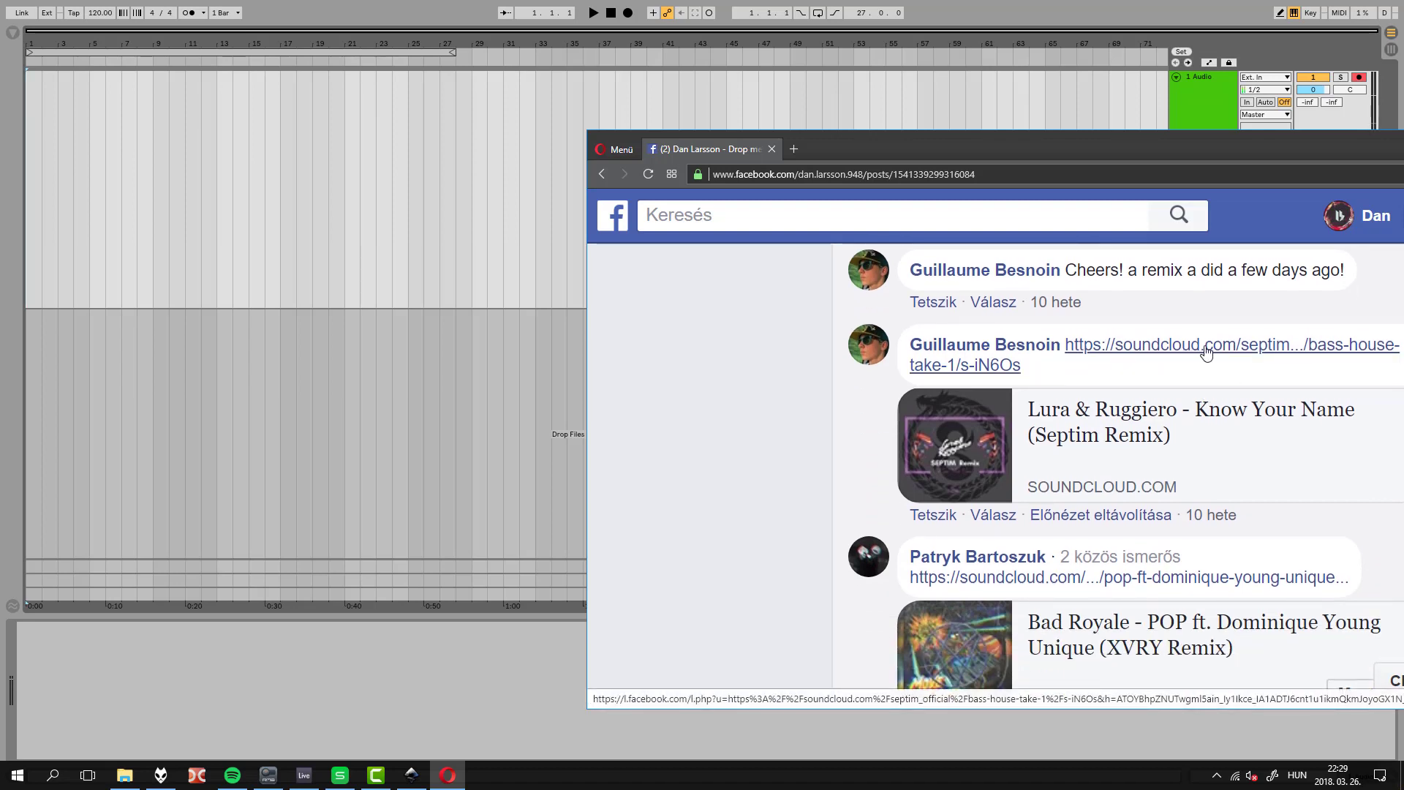
{"action": "left_click", "coordinate": [1206, 352]}
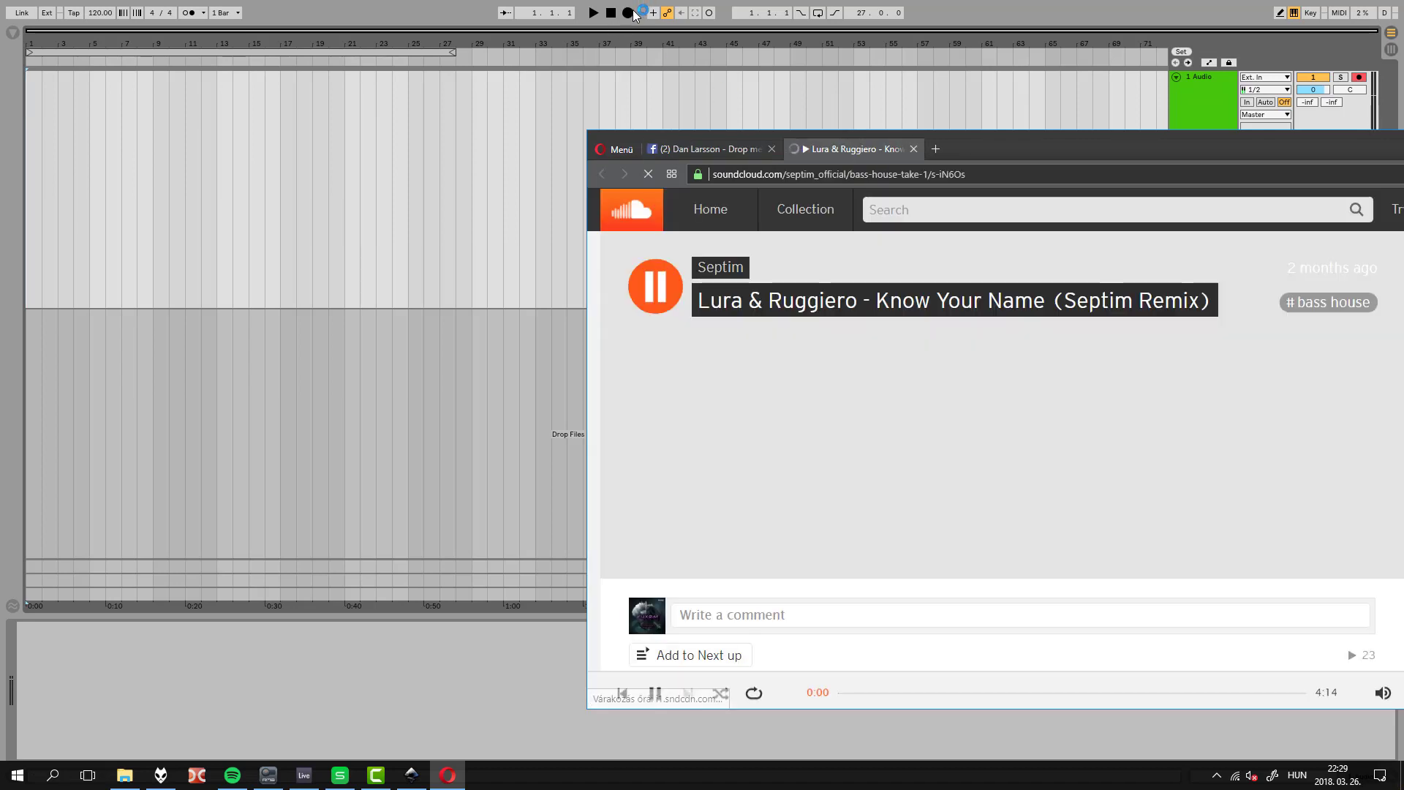
{"action": "left_click", "coordinate": [628, 13]}
{"action": "key", "text": "alt+Tab"}
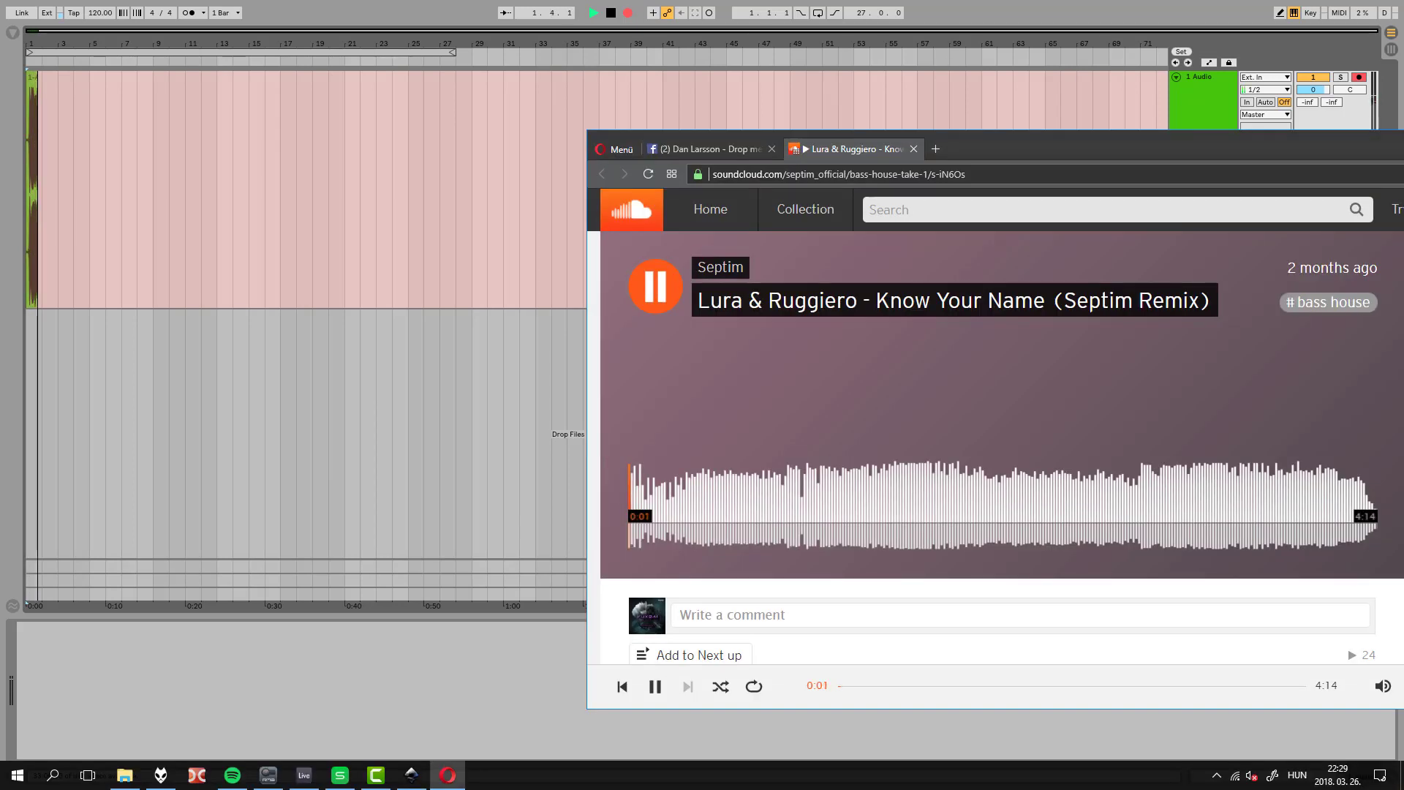
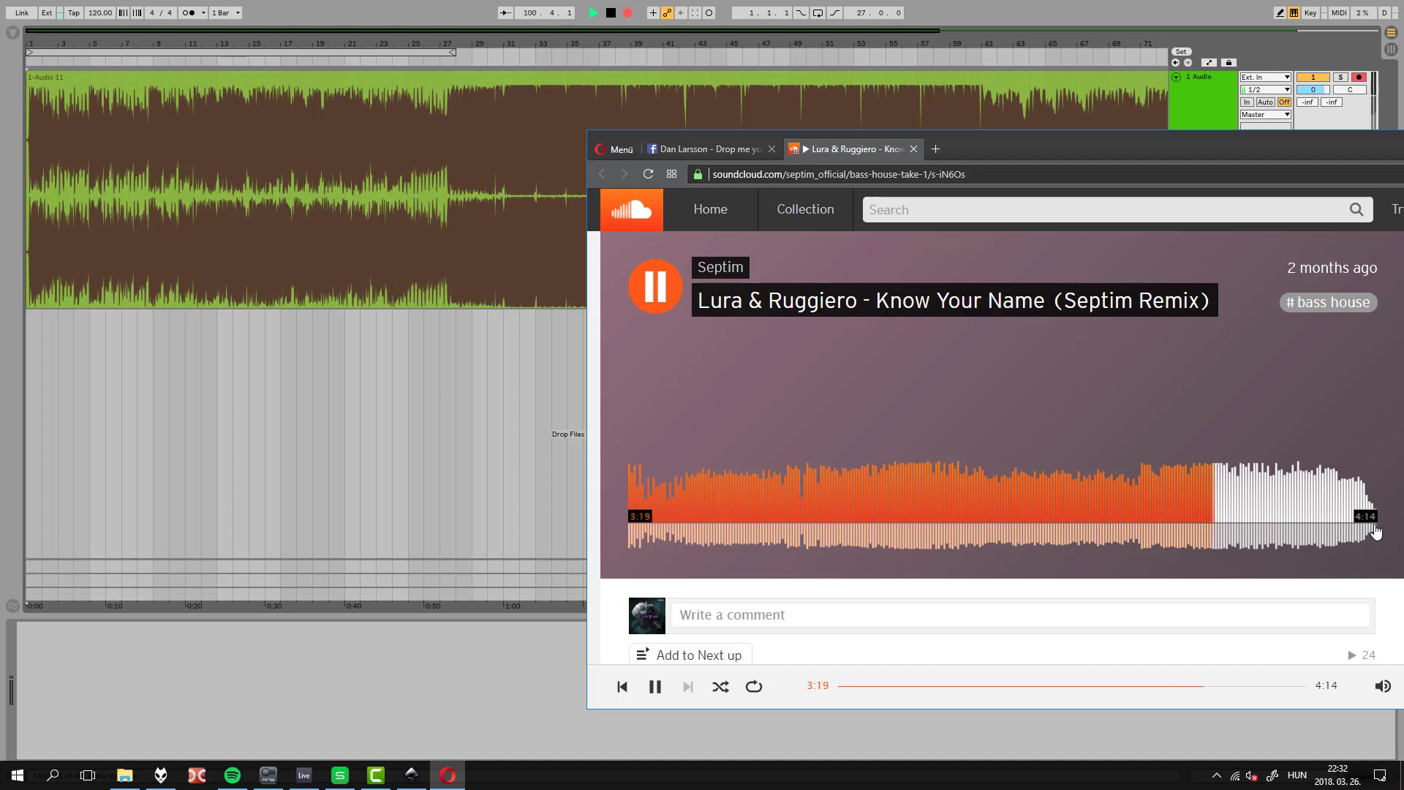
Skip the SoundCloud track ahead to about 3:32 and 3:50, pause it, and stop the recording in Ableton Live
{"action": "left_click", "coordinate": [1254, 494]}
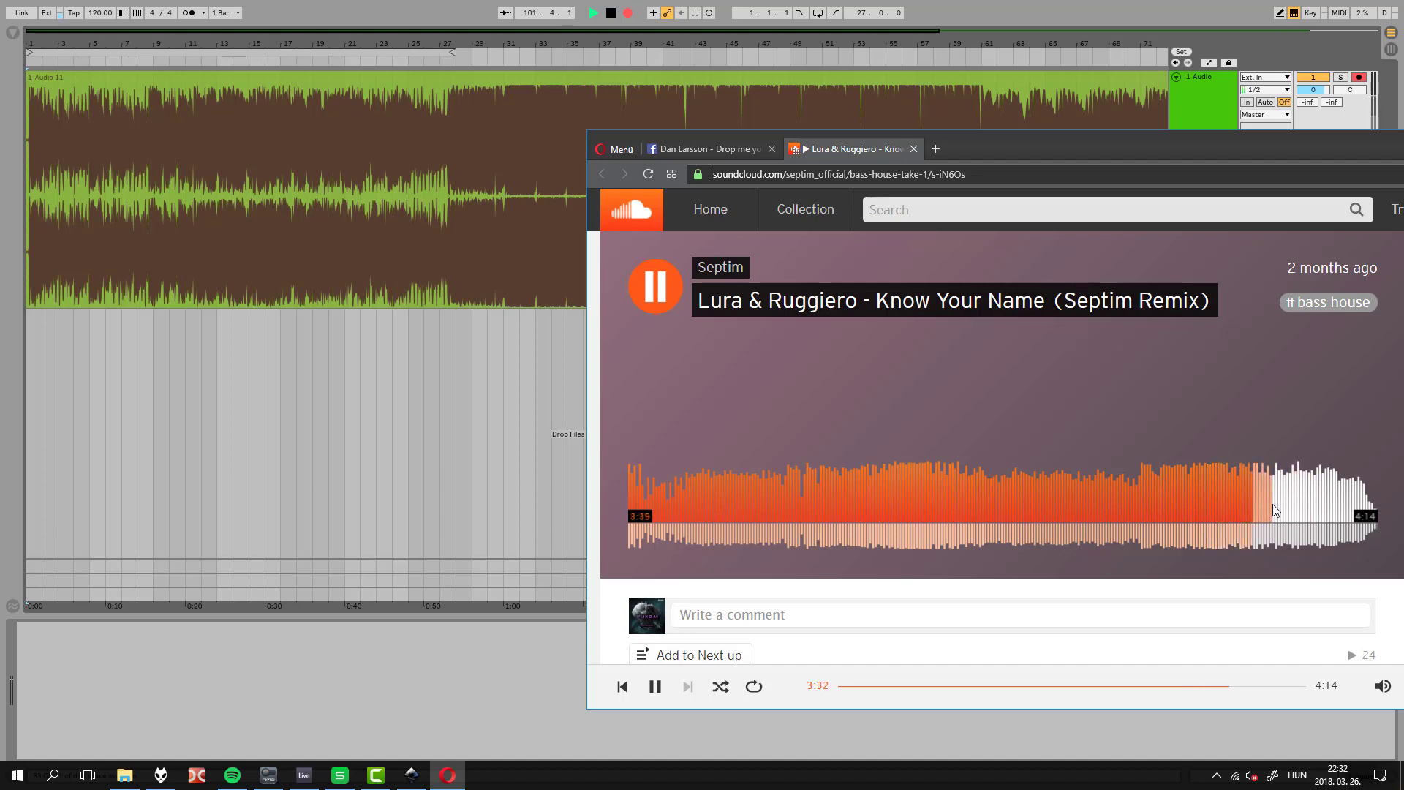
{"action": "left_click", "coordinate": [1306, 501]}
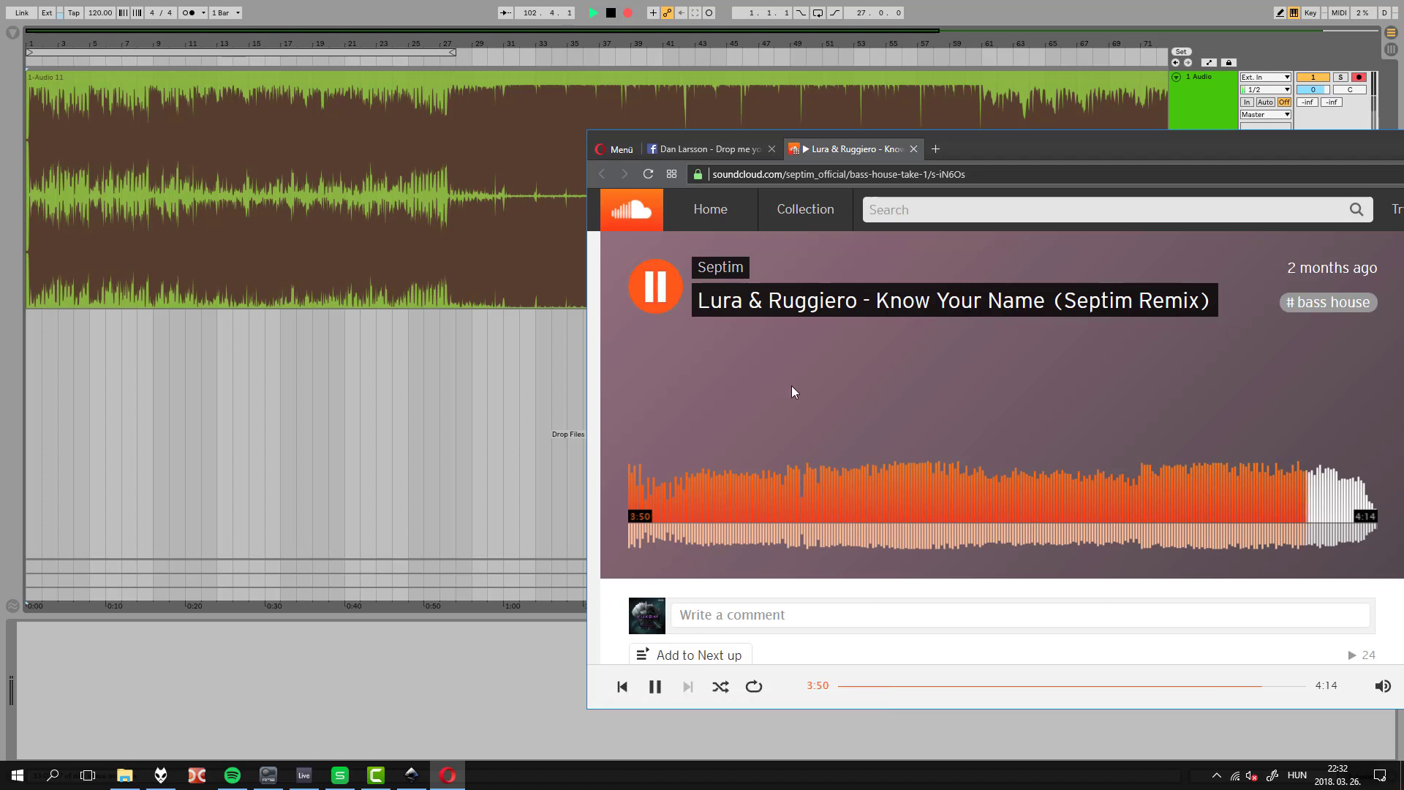
{"action": "left_click", "coordinate": [656, 287]}
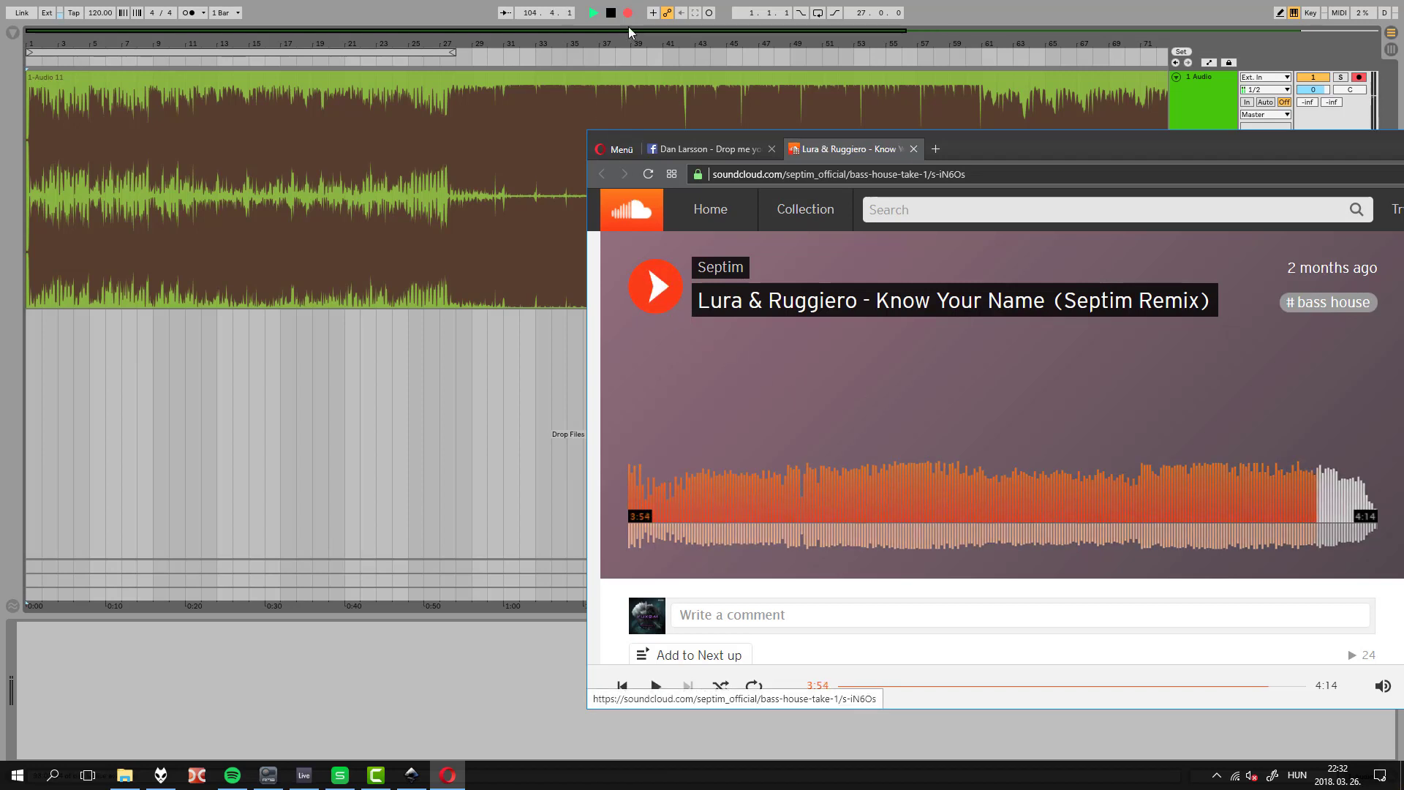
{"action": "left_click", "coordinate": [613, 13]}
Show the whole new clip and play its opening from the start and from 4.1.1
{"action": "left_click_drag", "start_coordinate": [671, 48], "coordinate": [672, 18]}
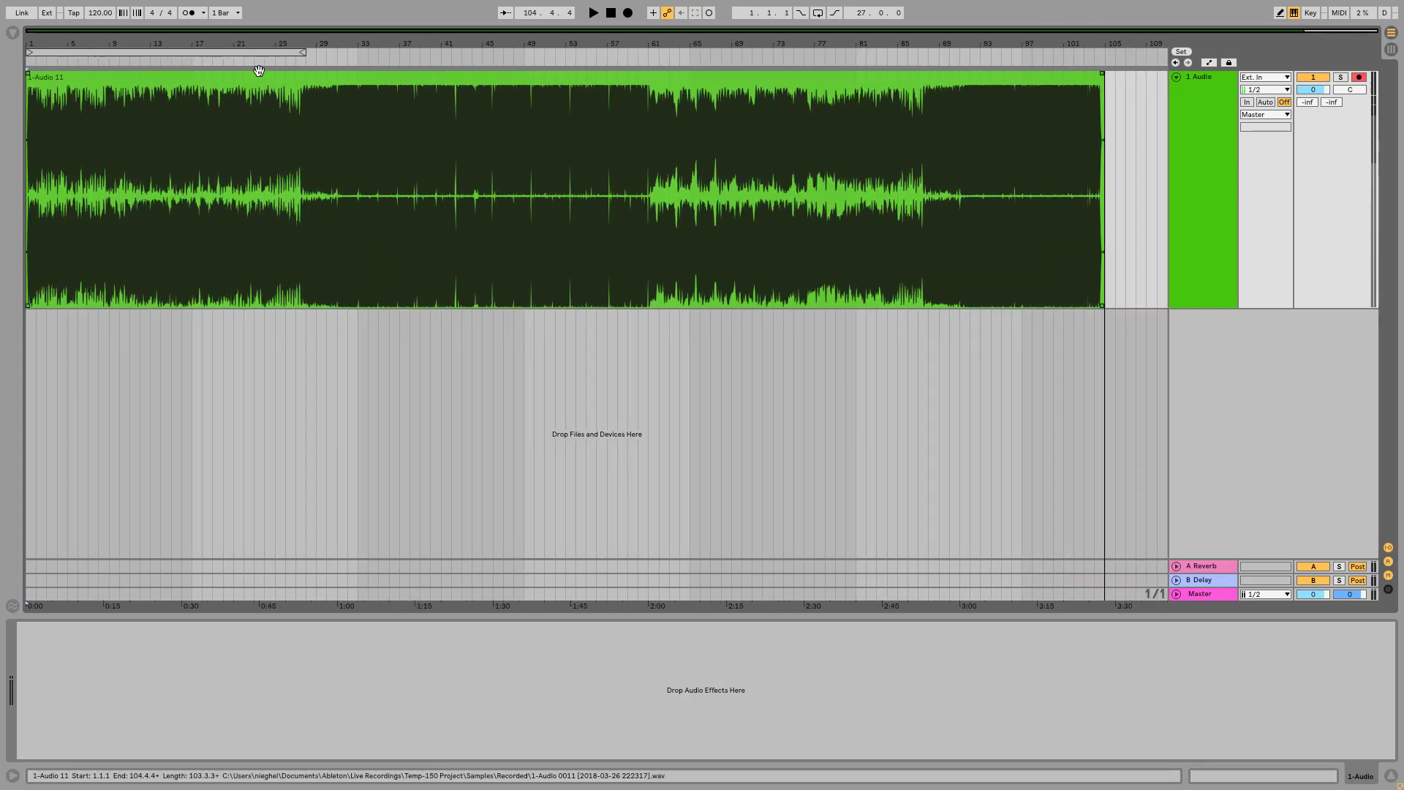
{"action": "left_click", "coordinate": [234, 79]}
{"action": "key", "text": "space"}
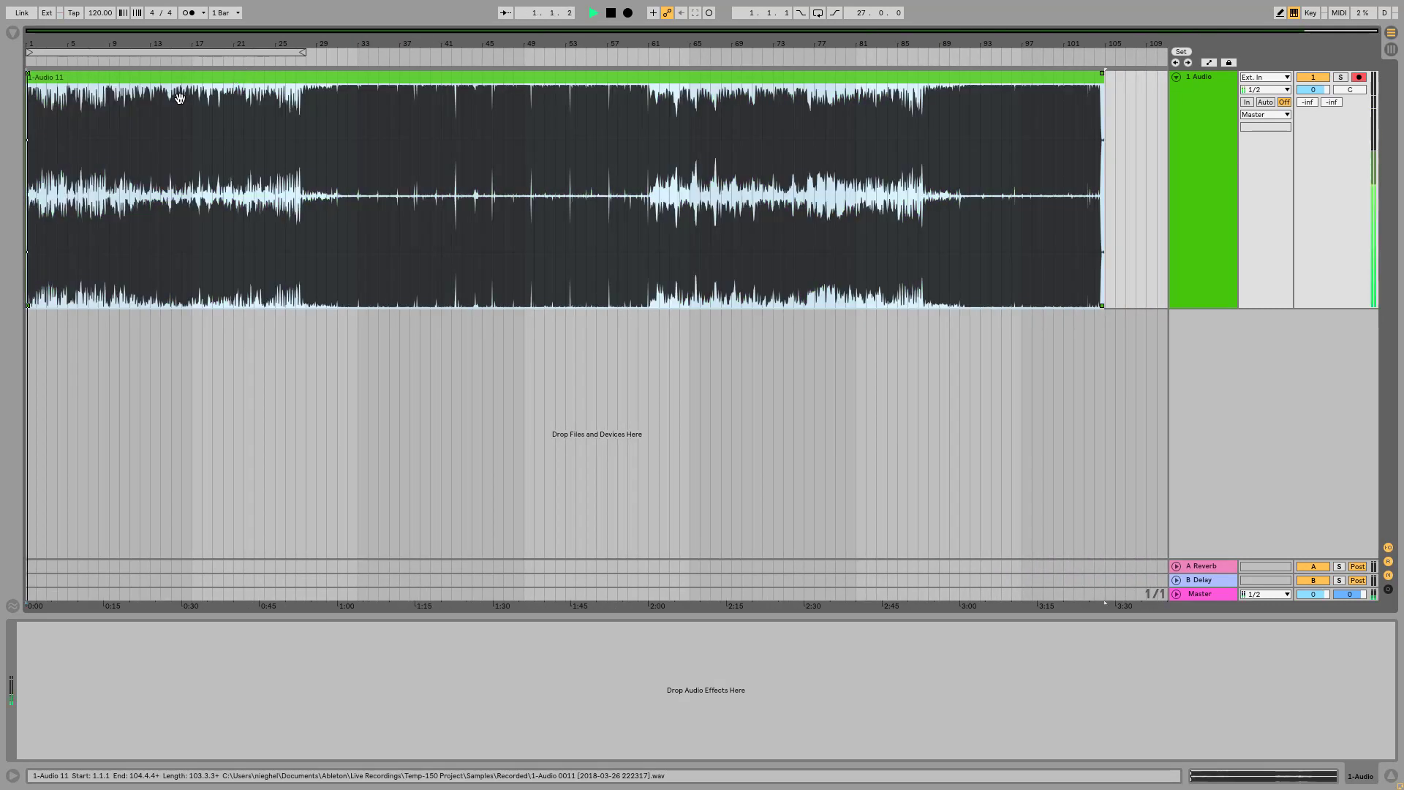
{"action": "key", "text": "space"}
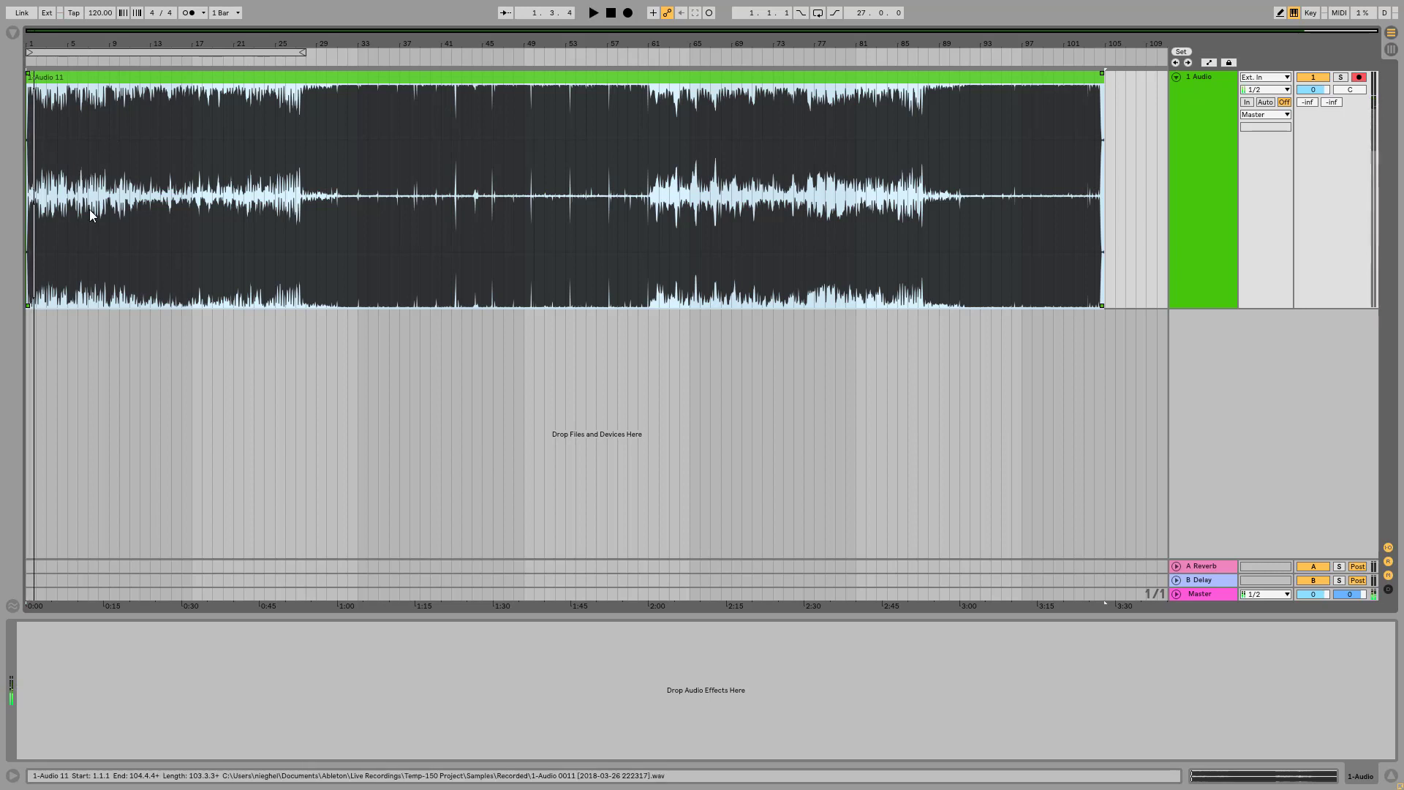
{"action": "left_click", "coordinate": [73, 231]}
{"action": "left_click", "coordinate": [60, 223]}
{"action": "key", "text": "space"}
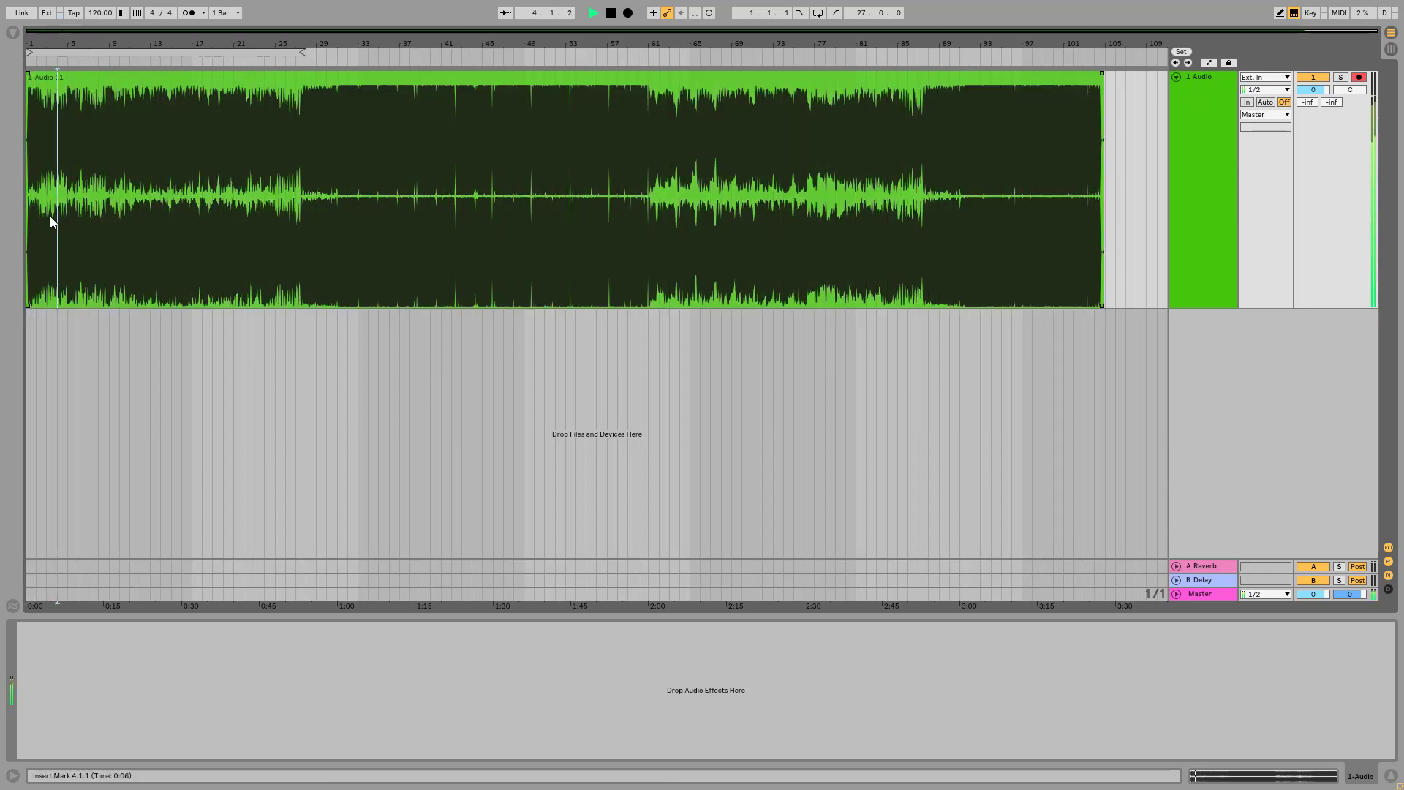
Continue playback from 9.1.1, stop in bar 10 and set the insert mark to 14.1.1
{"action": "left_click", "coordinate": [86, 218]}
{"action": "left_click", "coordinate": [109, 212]}
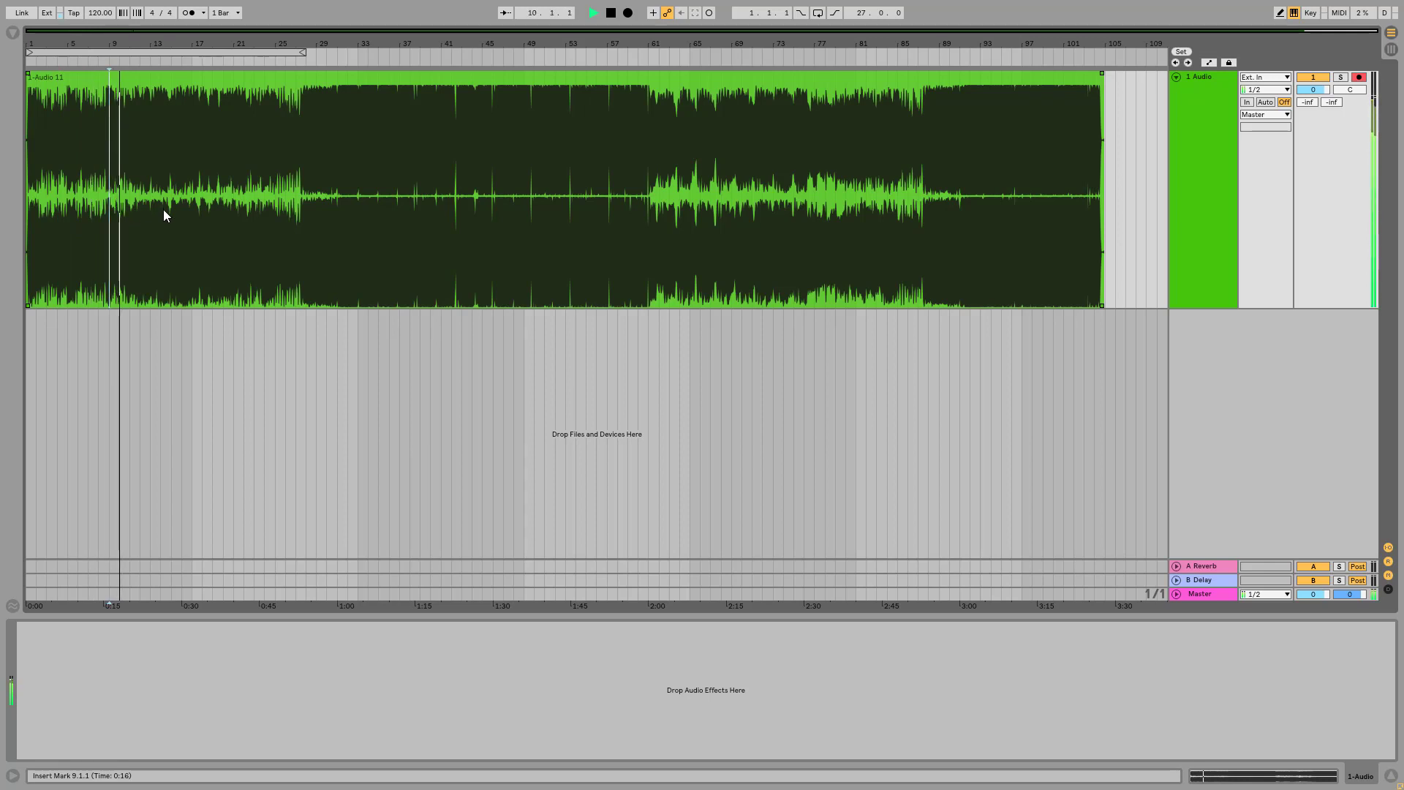
{"action": "key", "text": "space"}
{"action": "left_click", "coordinate": [164, 210]}
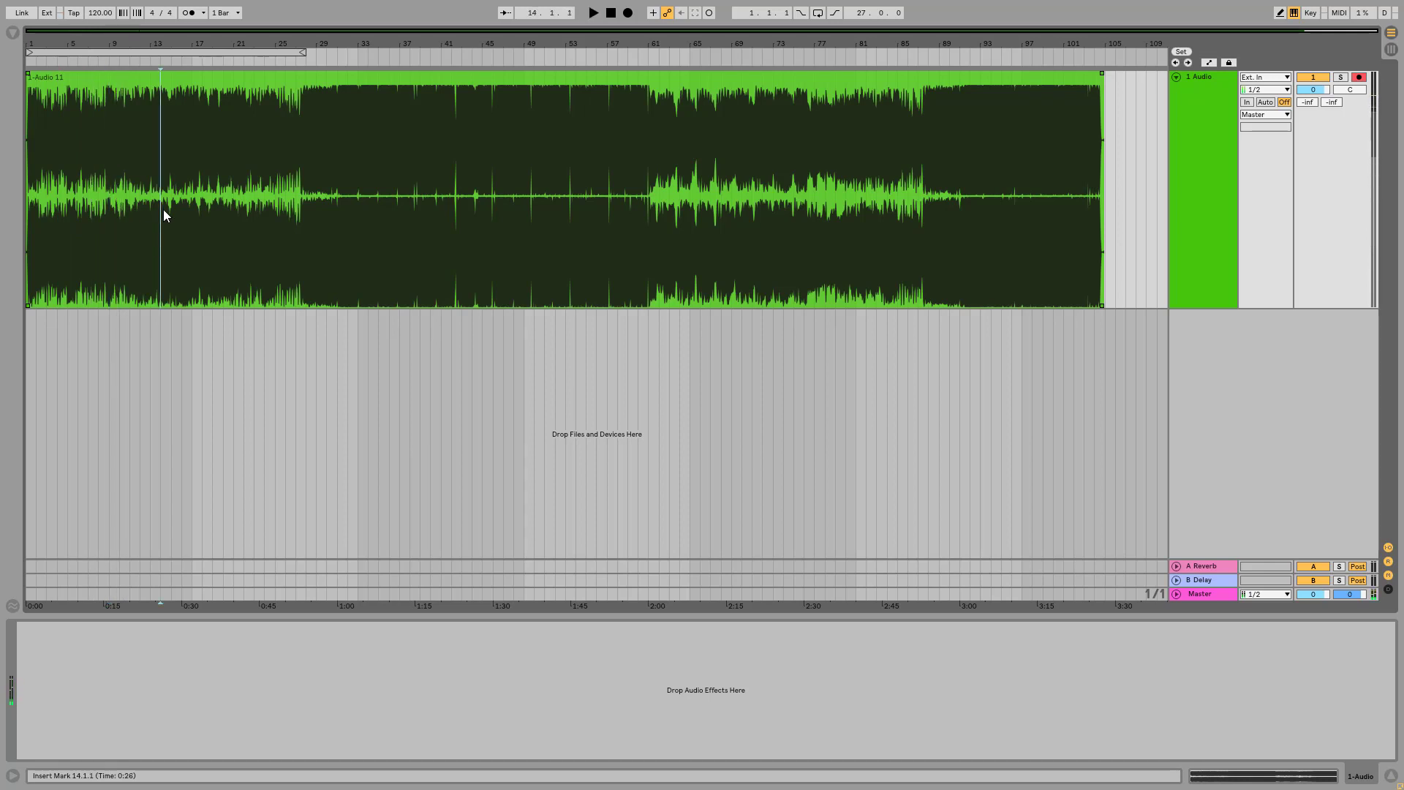
Play the recorded clip from 14.1.1, skipping ahead to 23.1.1 and to 27.1.1
{"action": "key", "text": "space"}
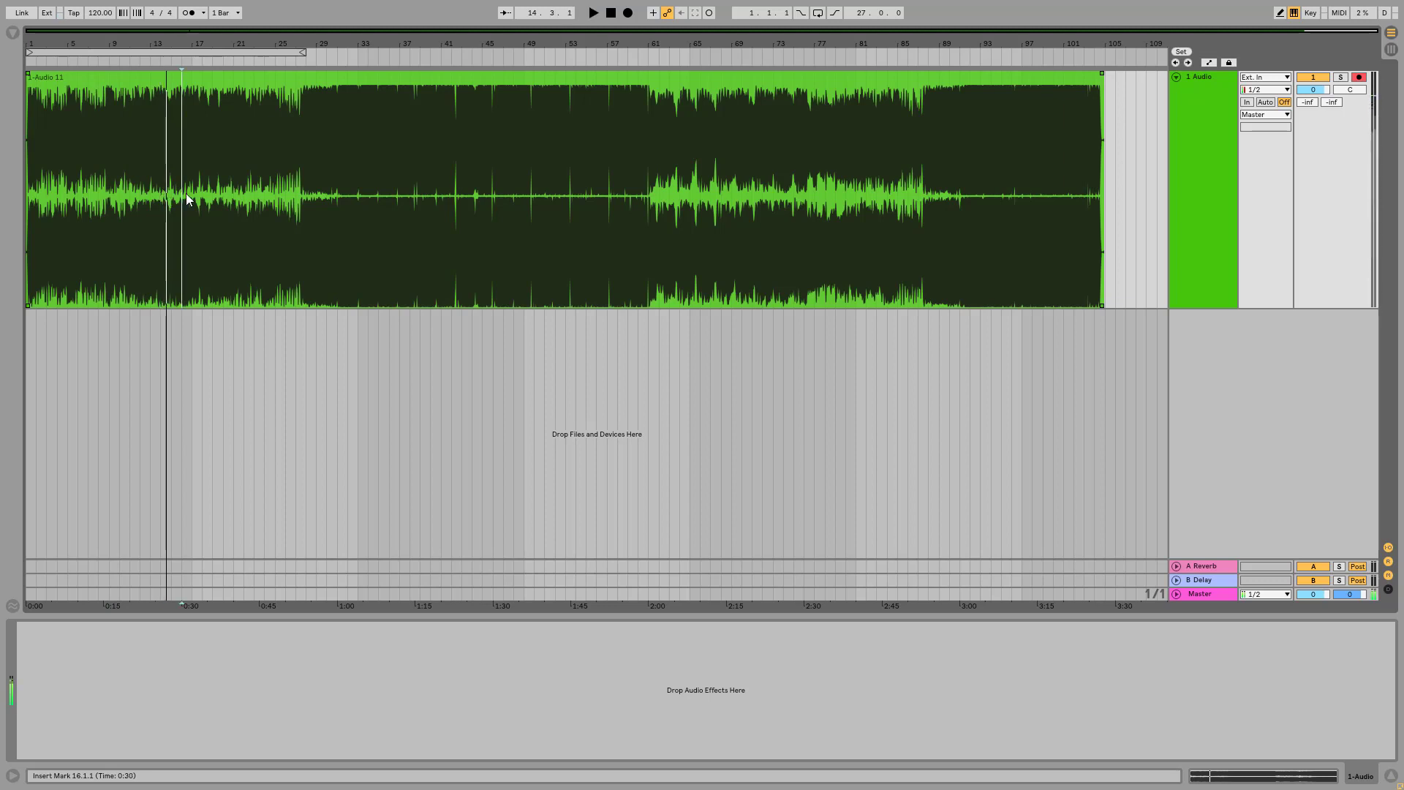
{"action": "left_click", "coordinate": [298, 183]}
{"action": "left_click", "coordinate": [254, 206]}
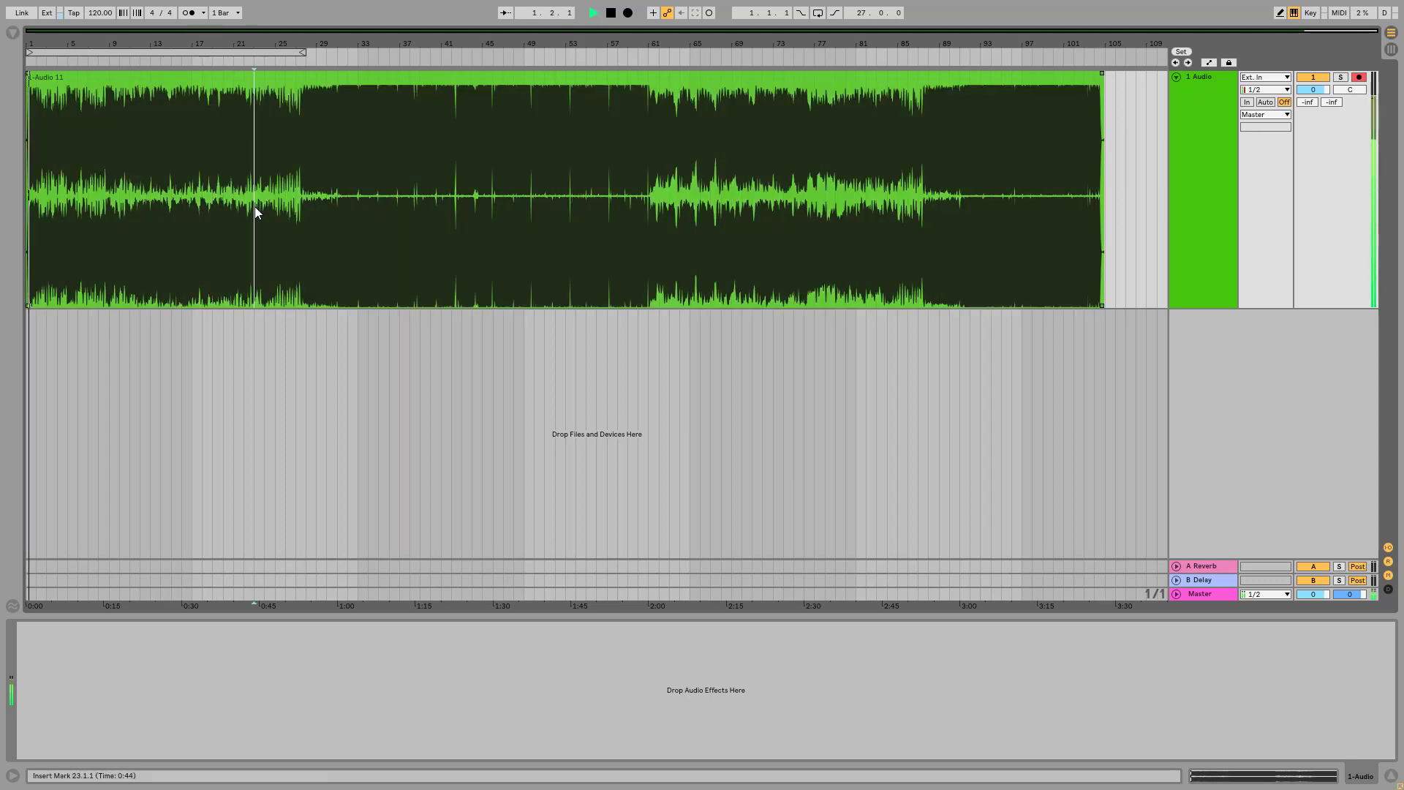
{"action": "key", "text": "space"}
{"action": "left_click", "coordinate": [286, 205]}
{"action": "left_click", "coordinate": [299, 202]}
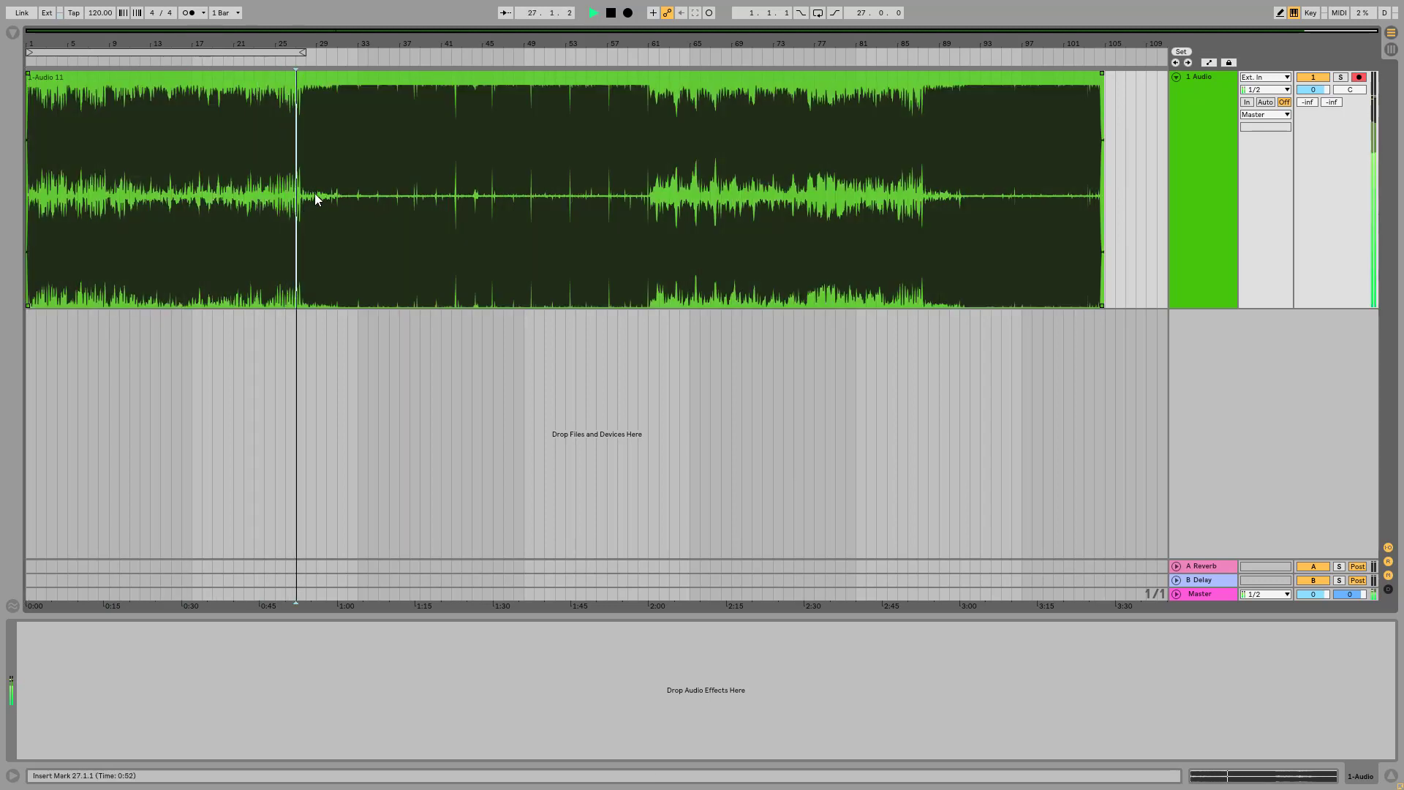
Continue listening to the clip from bar 29 and from 34.1.1
{"action": "left_click", "coordinate": [322, 192]}
{"action": "key", "text": "space"}
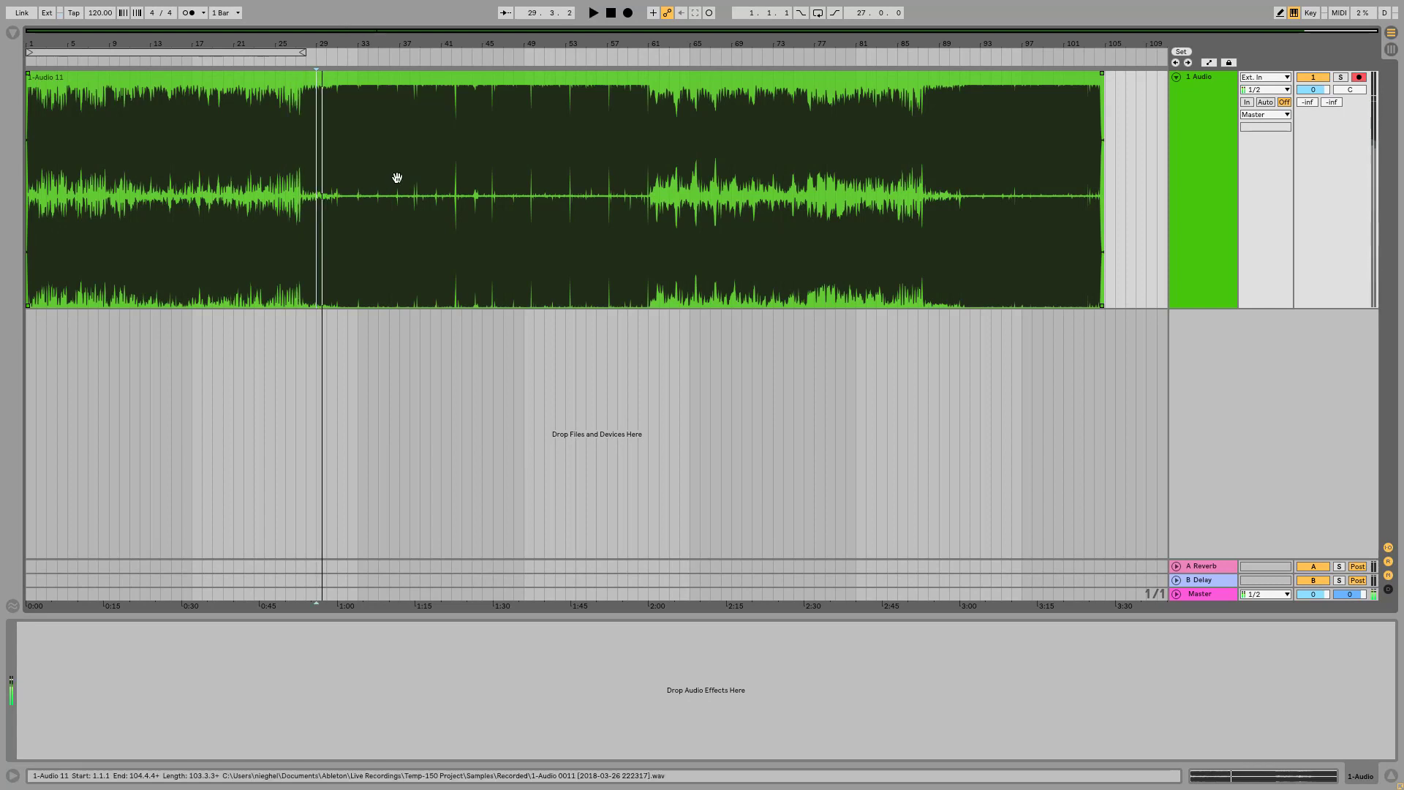
{"action": "left_click", "coordinate": [369, 196]}
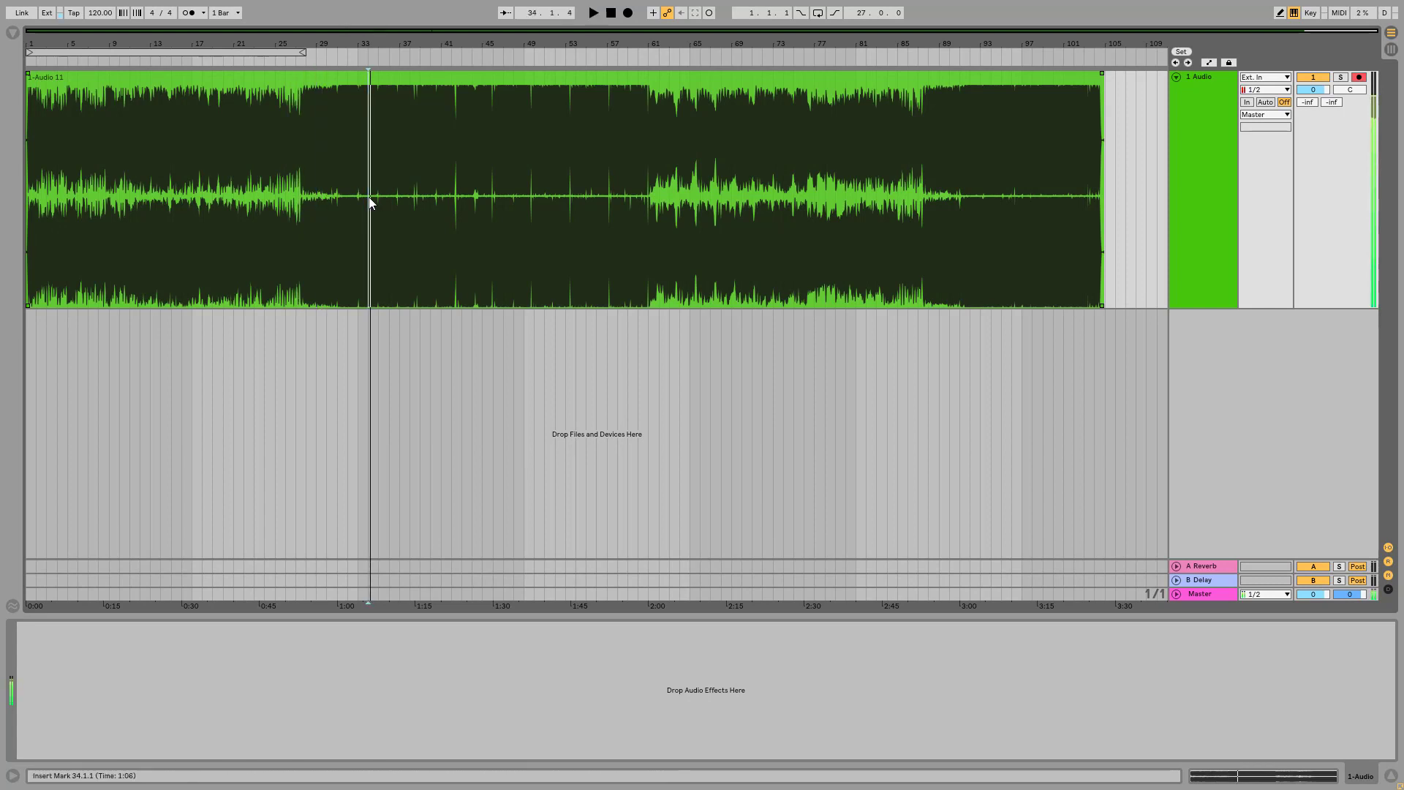
Set the insert mark to 30.1.1 and then 31.1.1, and examine the waveform around bar 31 against the whole clip
{"action": "left_click", "coordinate": [330, 213]}
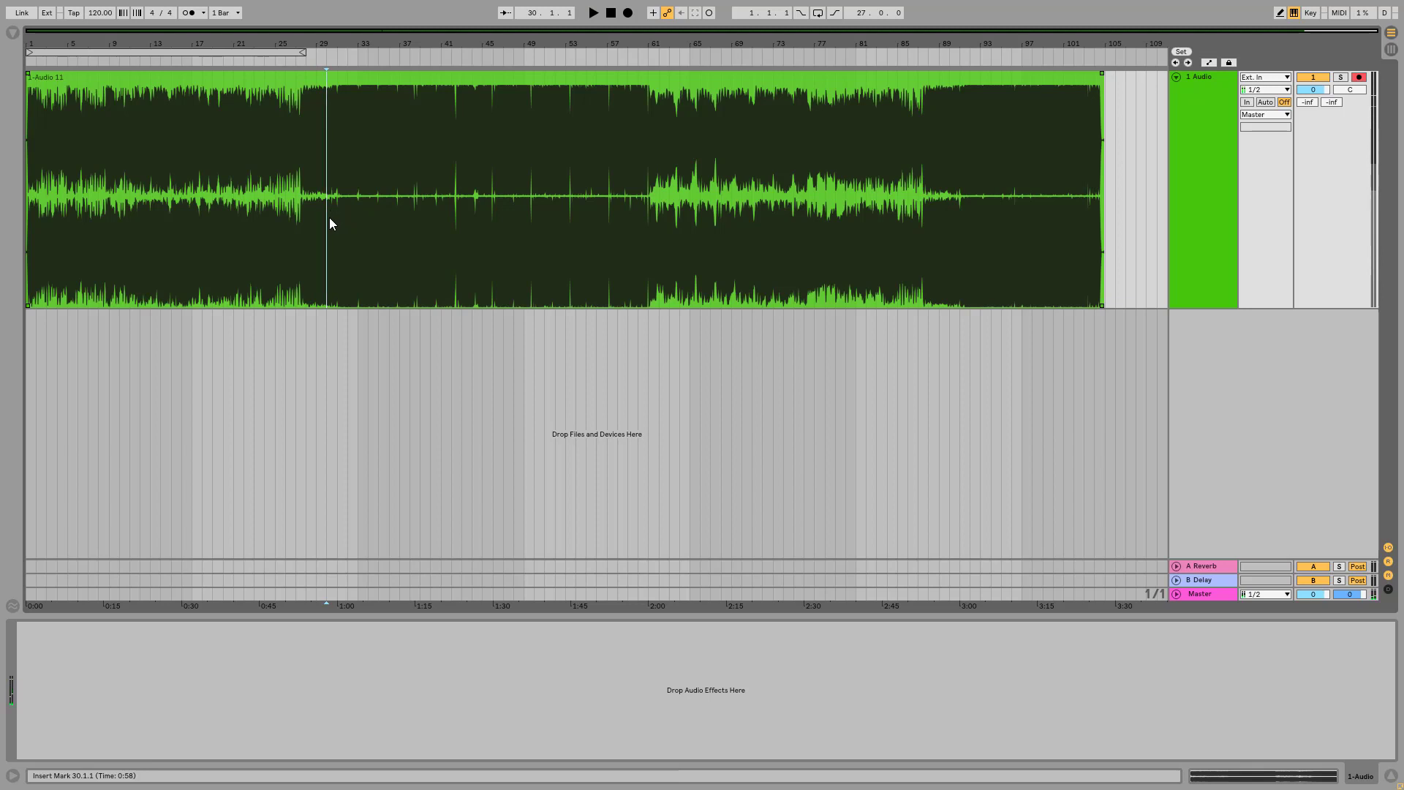
{"action": "key", "text": "plus"}
{"action": "key", "text": "plus"}
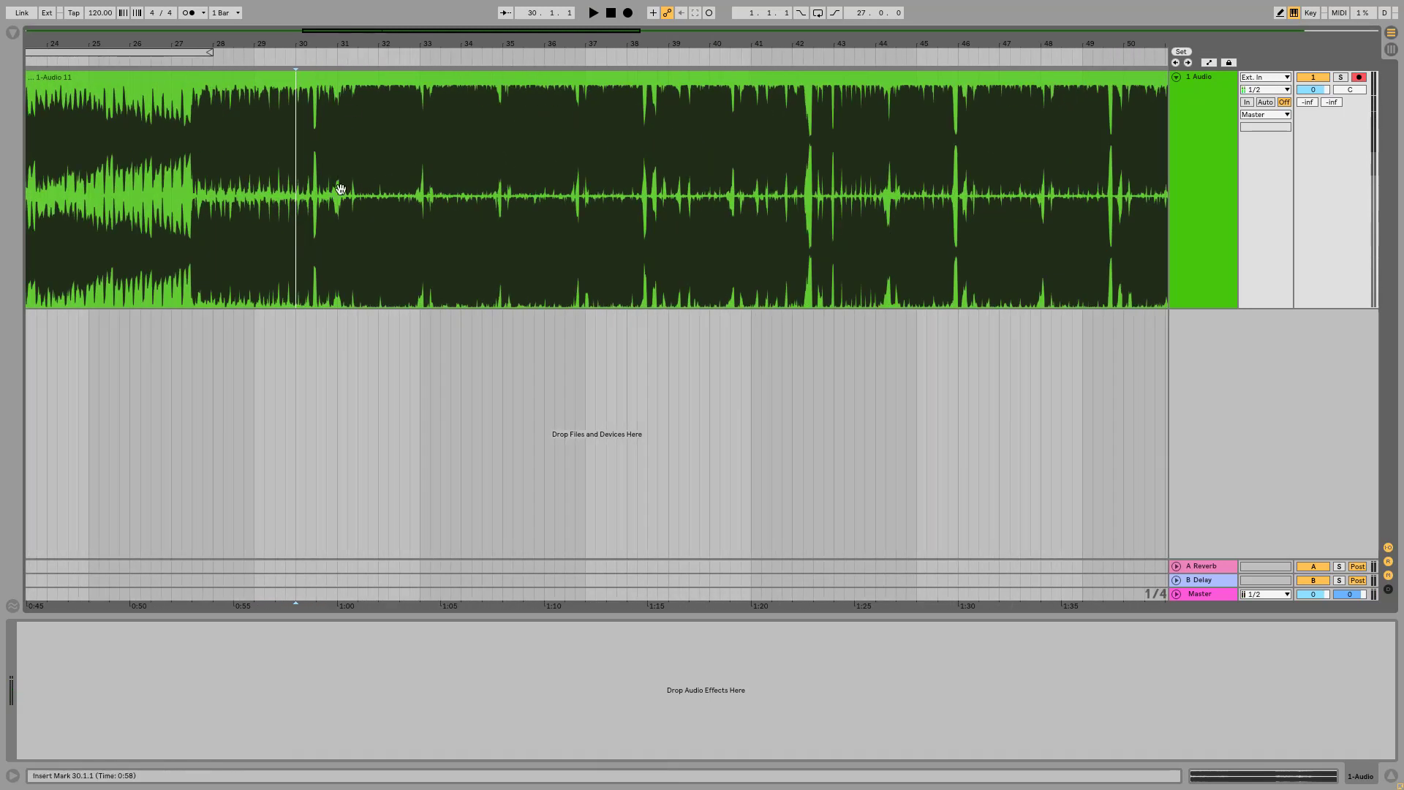
{"action": "key", "text": "Right"}
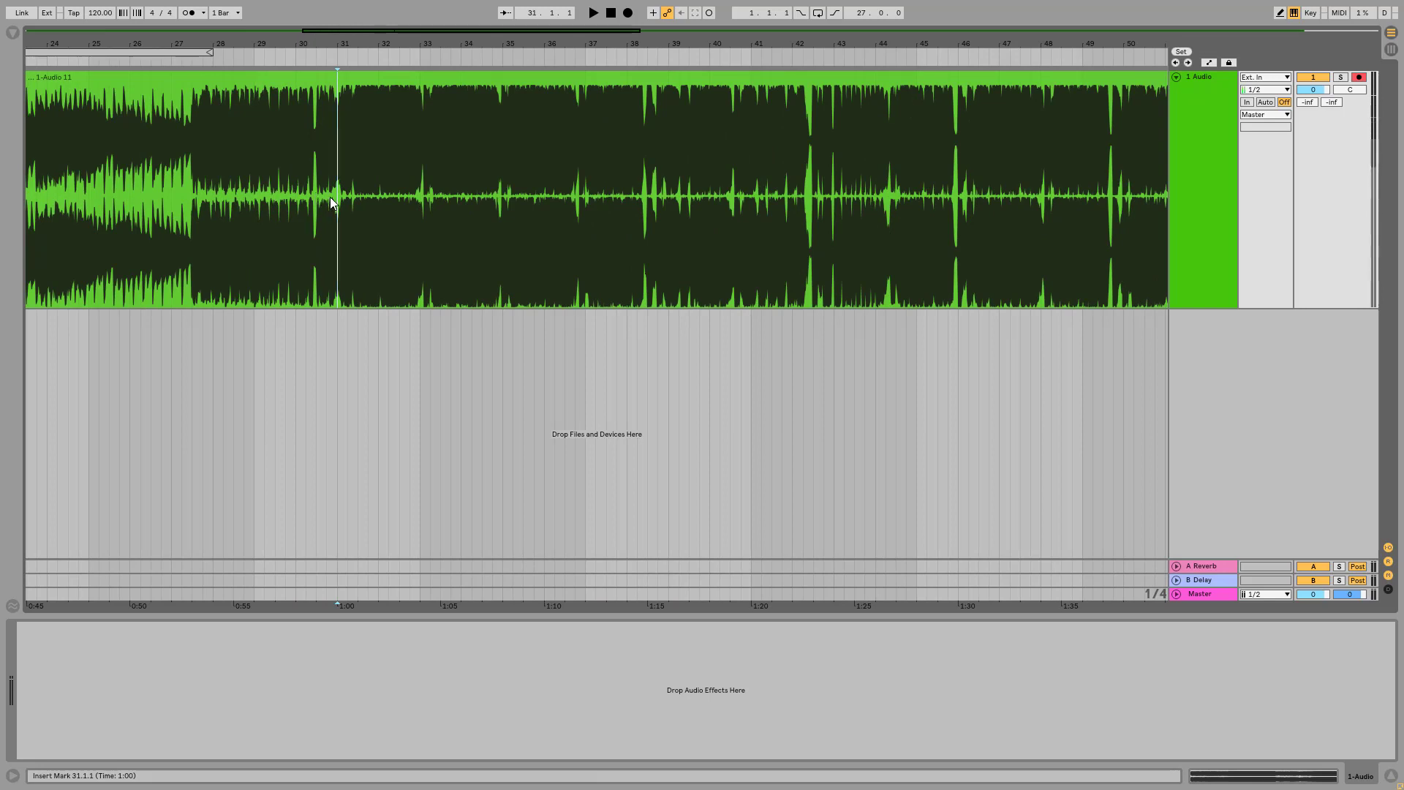
{"action": "left_click_drag", "start_coordinate": [407, 46], "coordinate": [407, 23]}
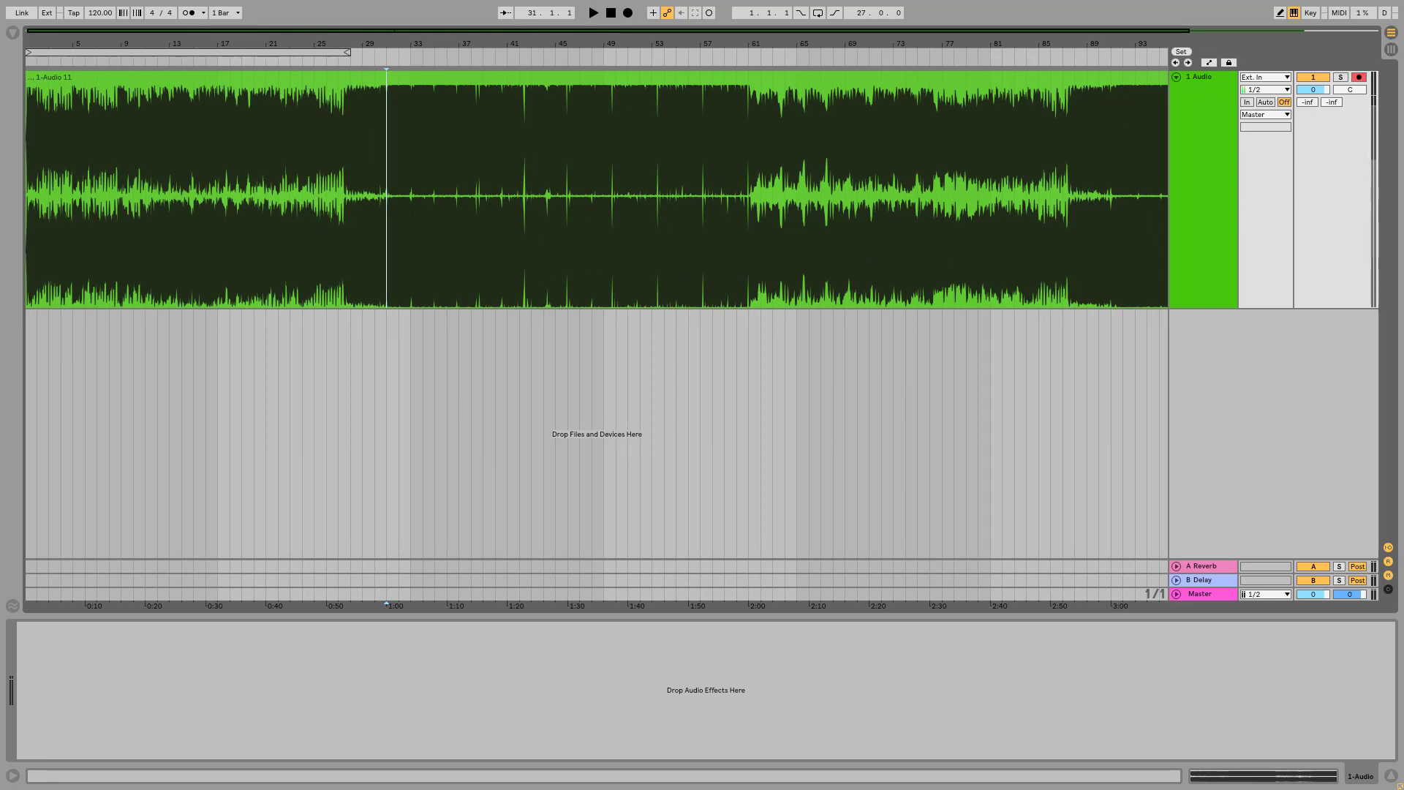
{"action": "left_click", "coordinate": [380, 202]}
{"action": "left_click_drag", "start_coordinate": [392, 45], "coordinate": [379, 156]}
{"action": "left_click", "coordinate": [379, 214]}
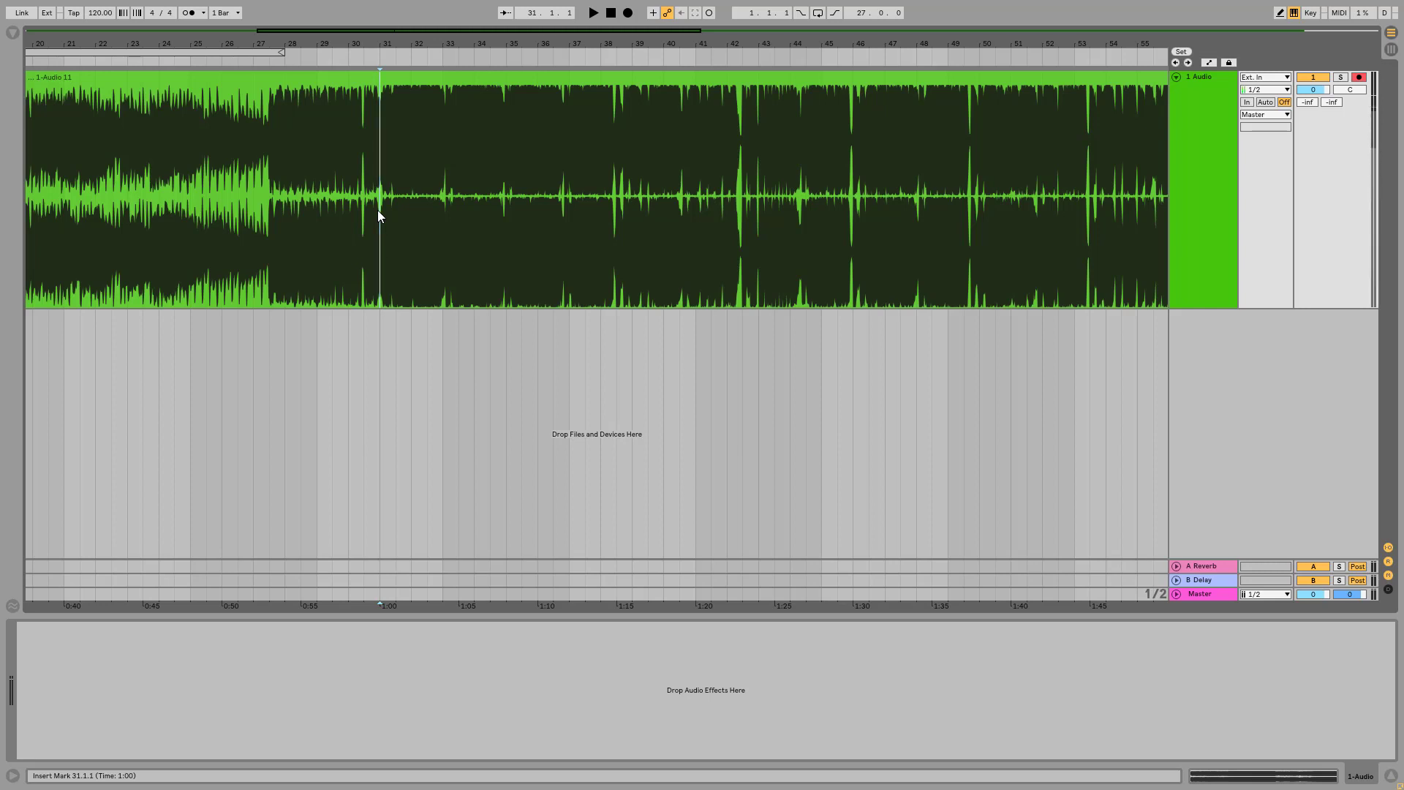
Play the clip from 33.1.1 into bar 34, and from 34.1.1 into bar 36
{"action": "left_click", "coordinate": [410, 200]}
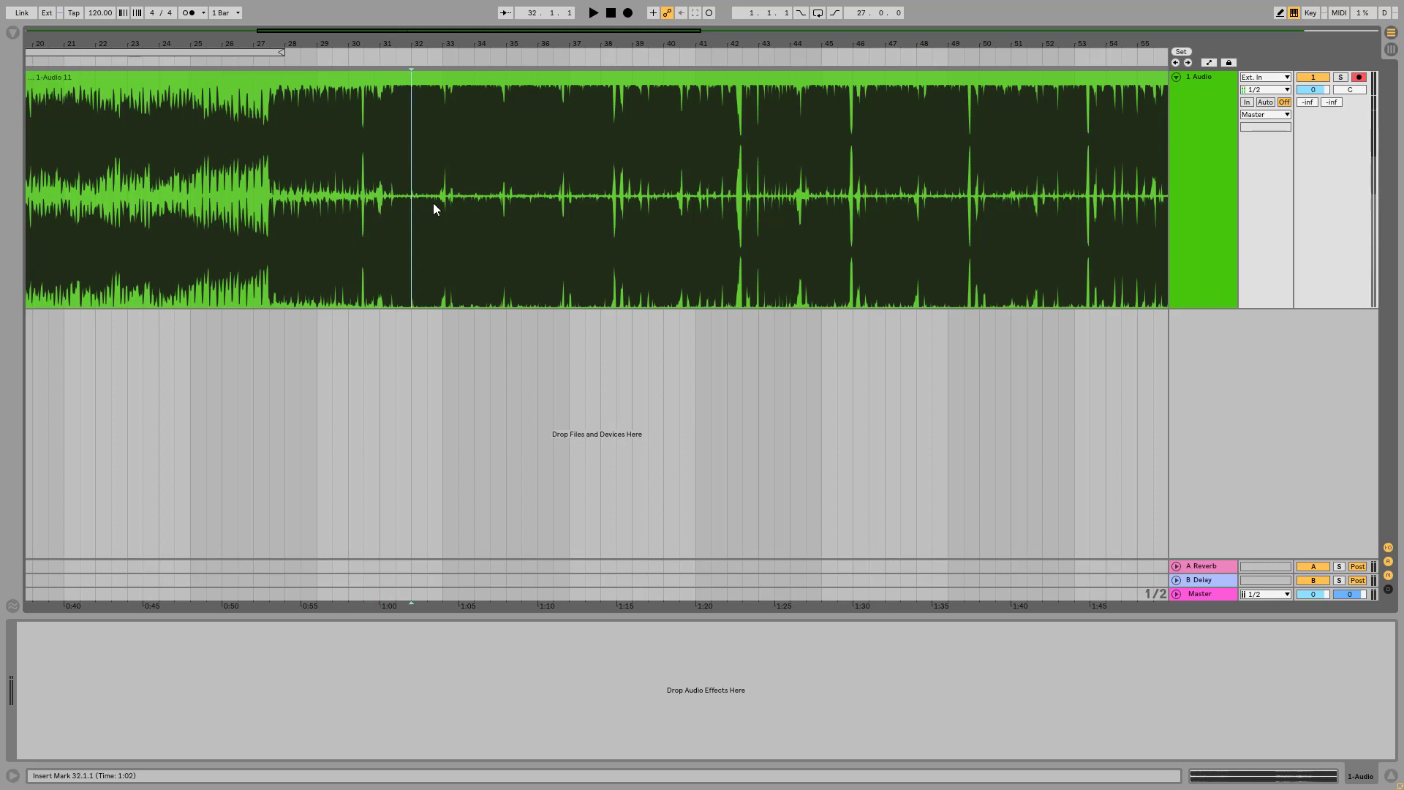
{"action": "left_click", "coordinate": [437, 204]}
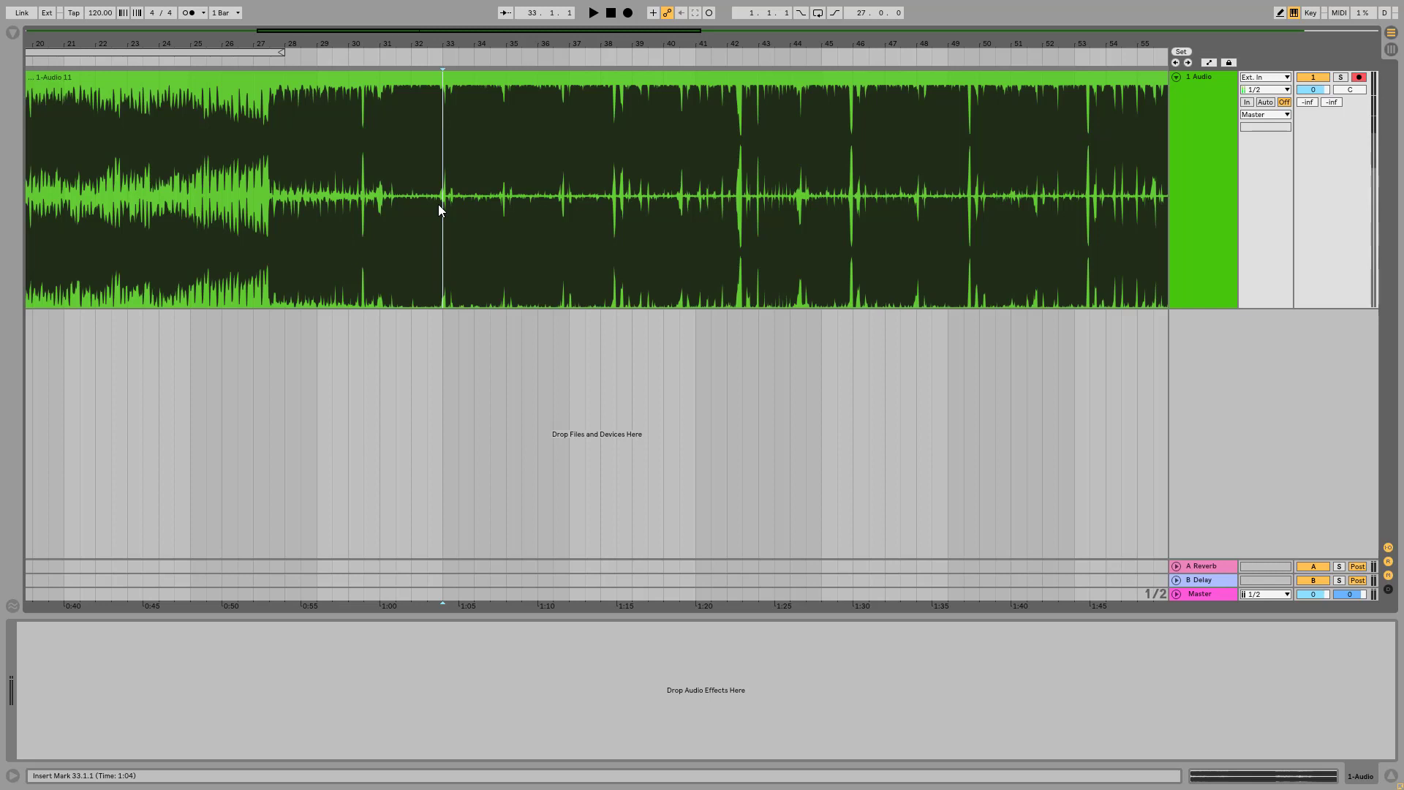
{"action": "key", "text": "space"}
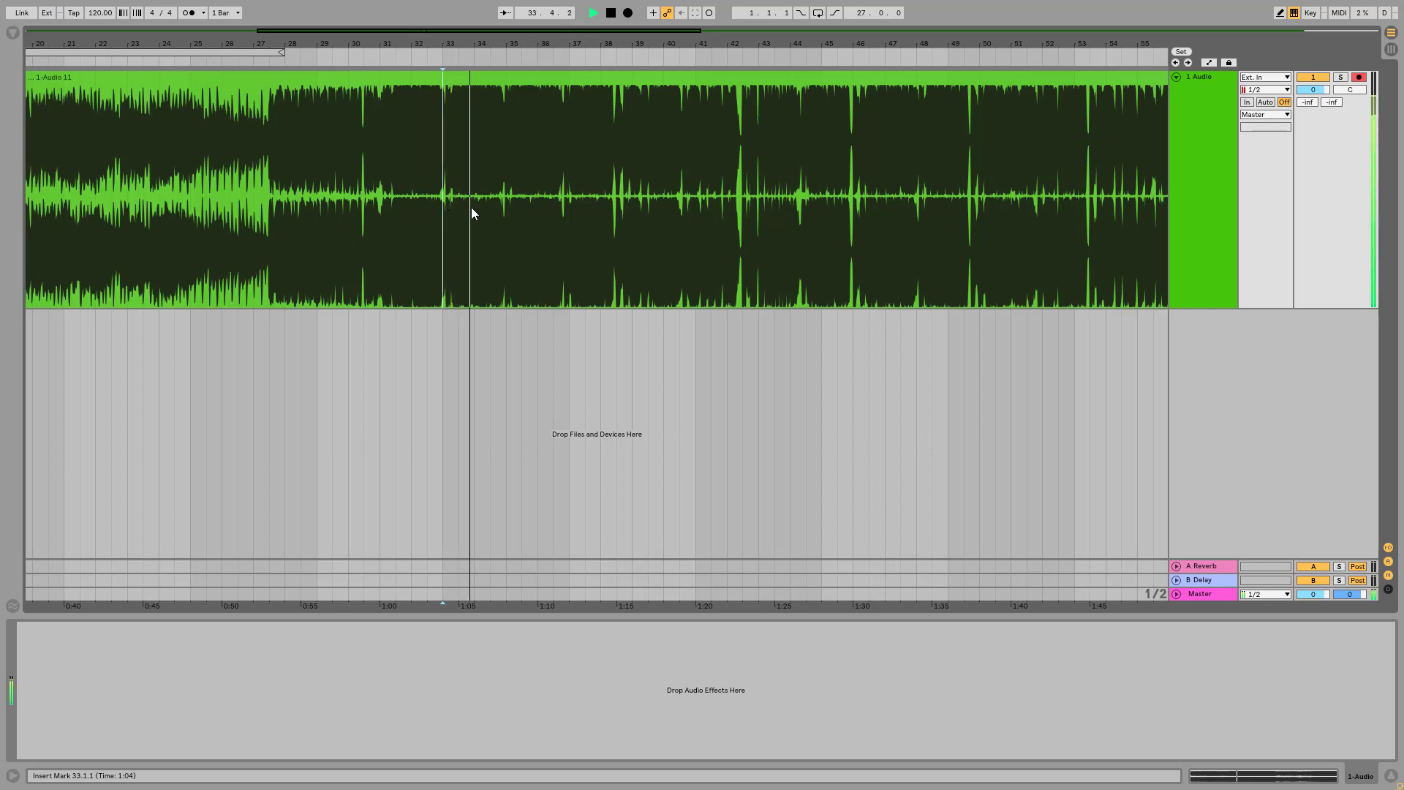
{"action": "key", "text": "space"}
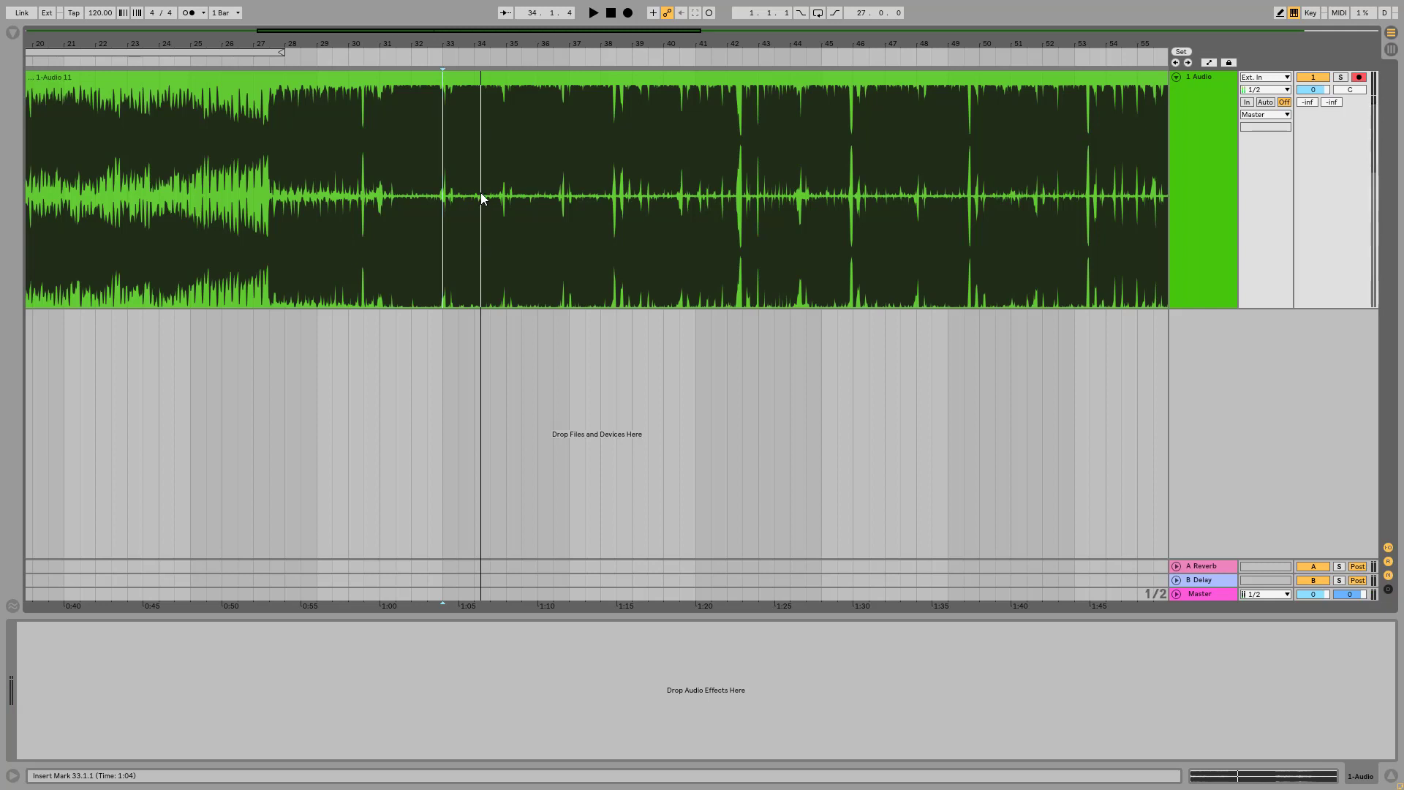
{"action": "left_click", "coordinate": [482, 194]}
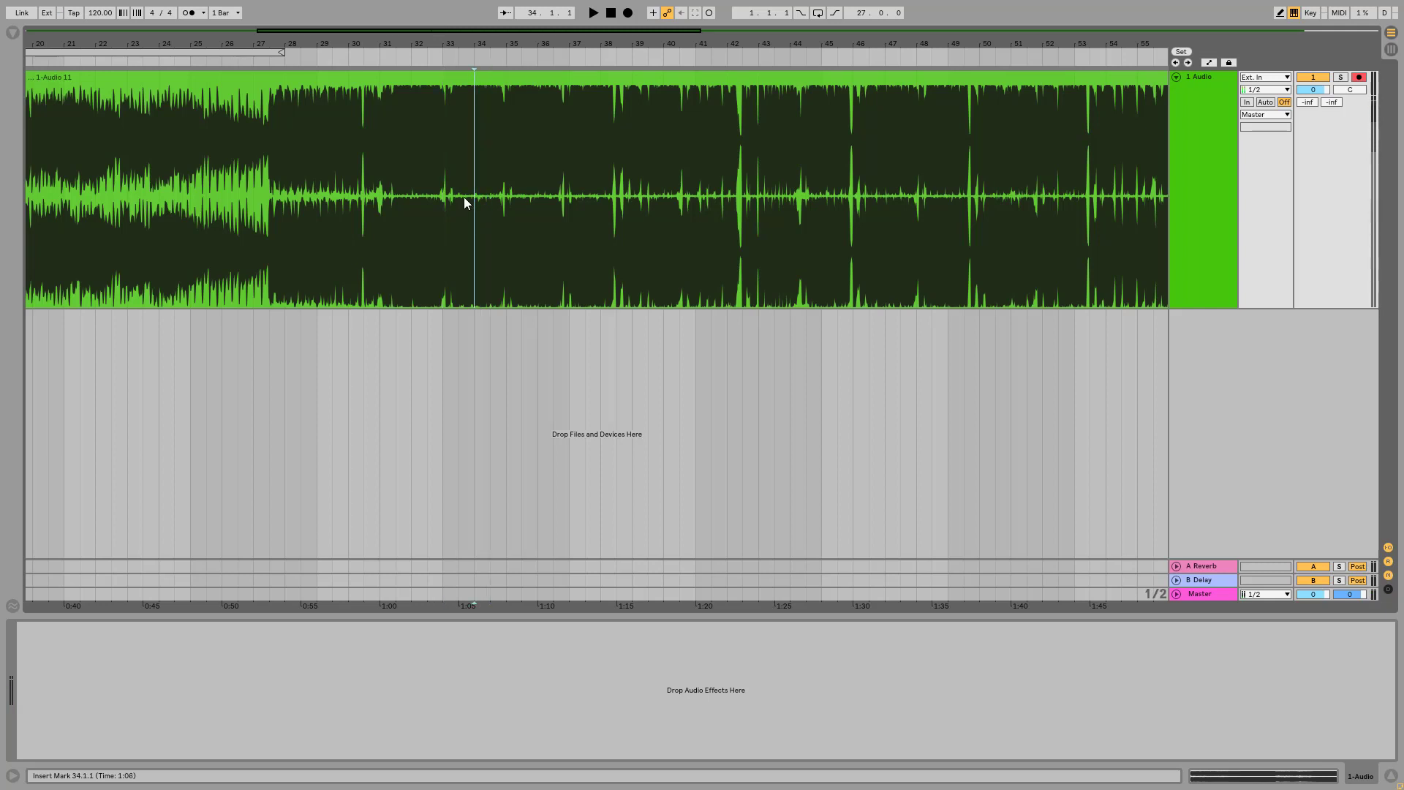
{"action": "key", "text": "space"}
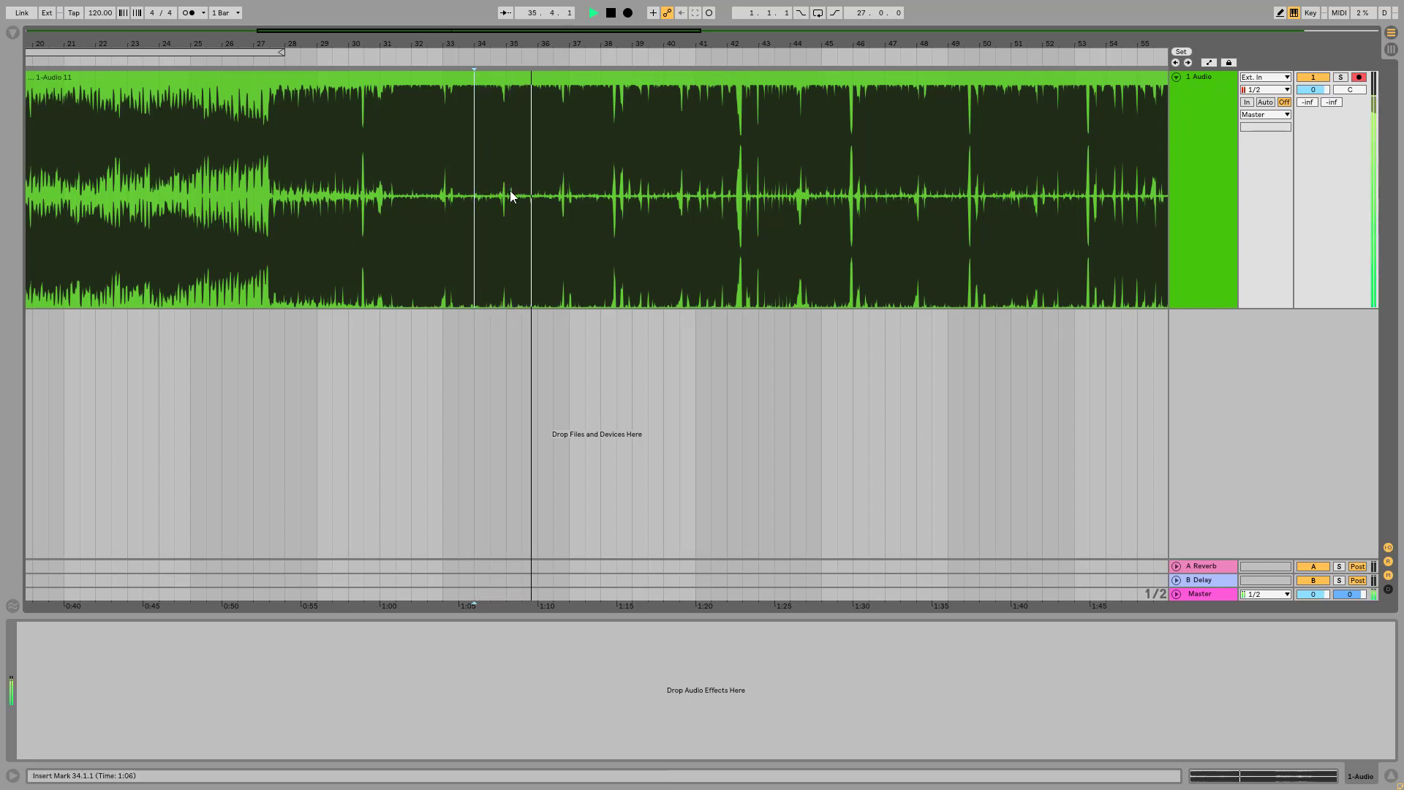
{"action": "key", "text": "space"}
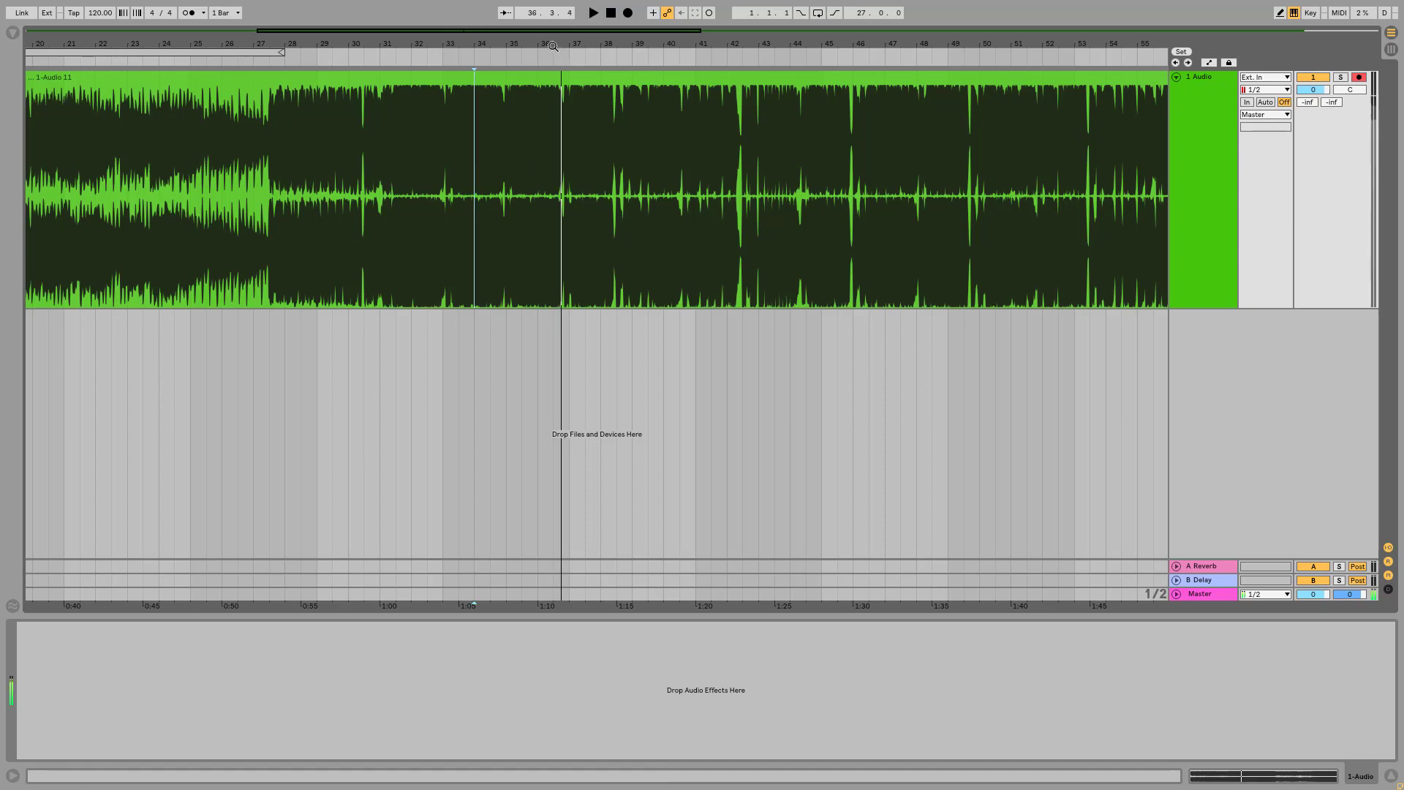
Examine the individual kick waveforms in bar 36 and play the clip from about 36.2.3 into bar 38
{"action": "mouse_move", "coordinate": [489, 41]}
{"action": "left_mouse_down"}
{"action": "mouse_move", "coordinate": [488, 95]}
{"action": "mouse_move", "coordinate": [489, 41]}
{"action": "left_mouse_up"}
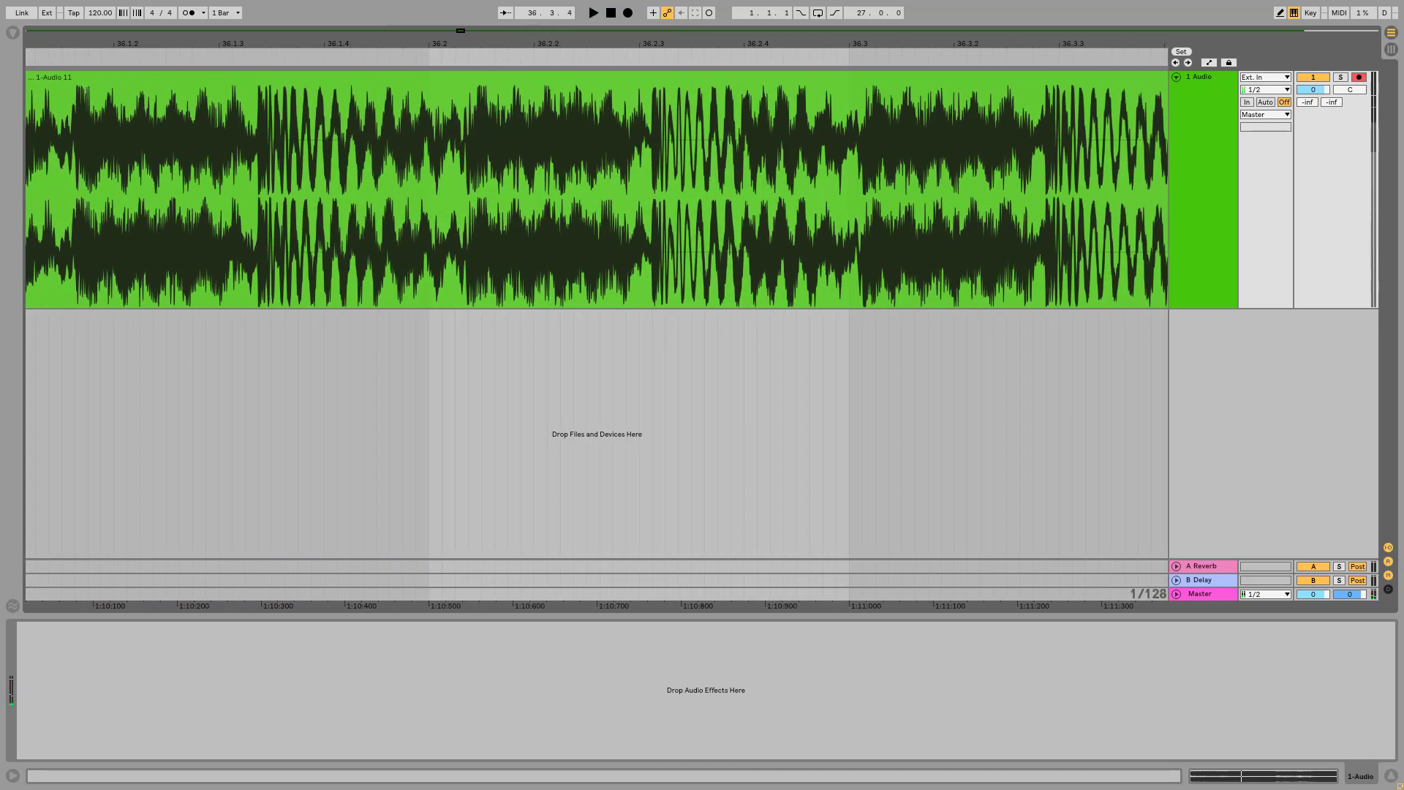
{"action": "left_click_drag", "start_coordinate": [599, 44], "coordinate": [616, 199]}
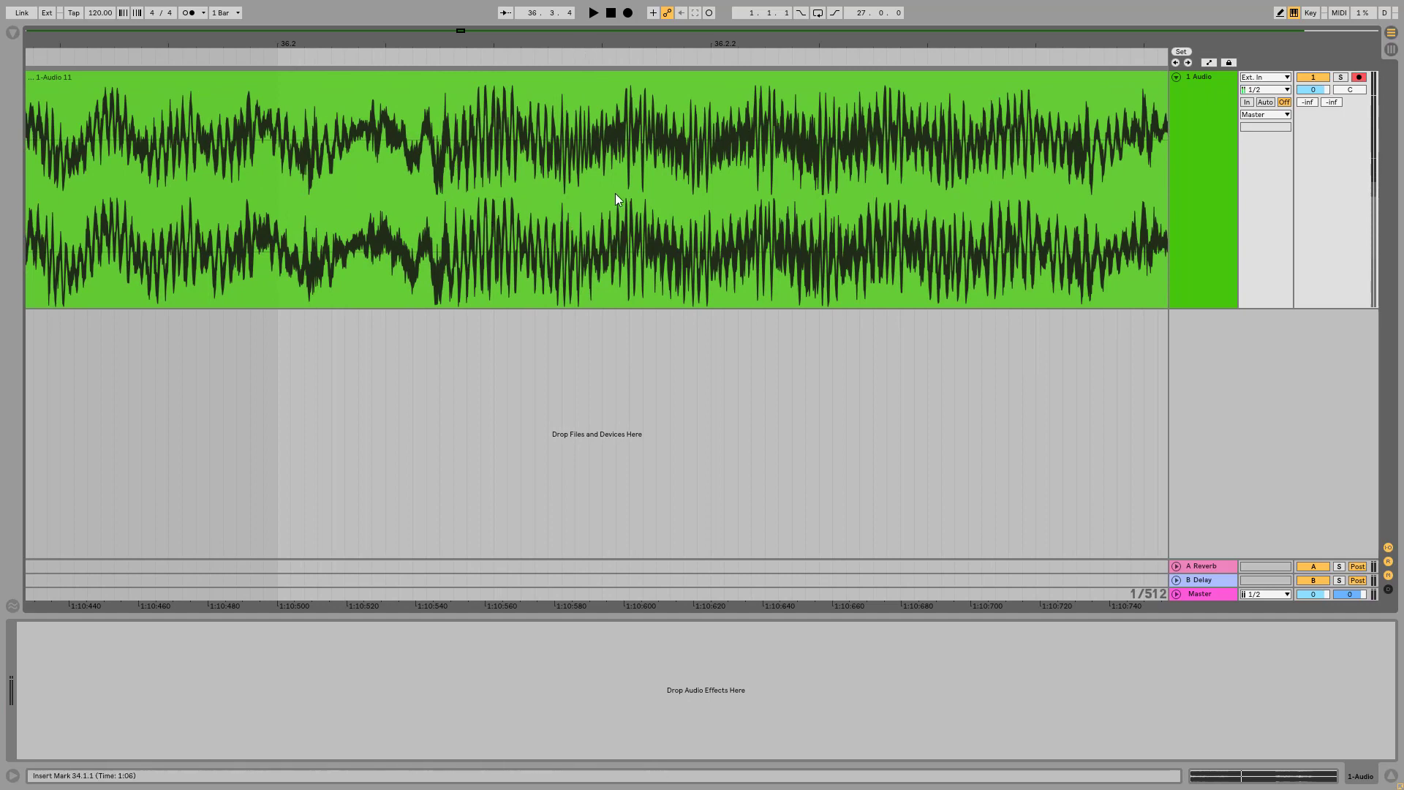
{"action": "mouse_move", "coordinate": [1082, 45]}
{"action": "left_mouse_down"}
{"action": "mouse_move", "coordinate": [793, 38]}
{"action": "mouse_move", "coordinate": [790, 22]}
{"action": "mouse_move", "coordinate": [384, 19]}
{"action": "left_mouse_up"}
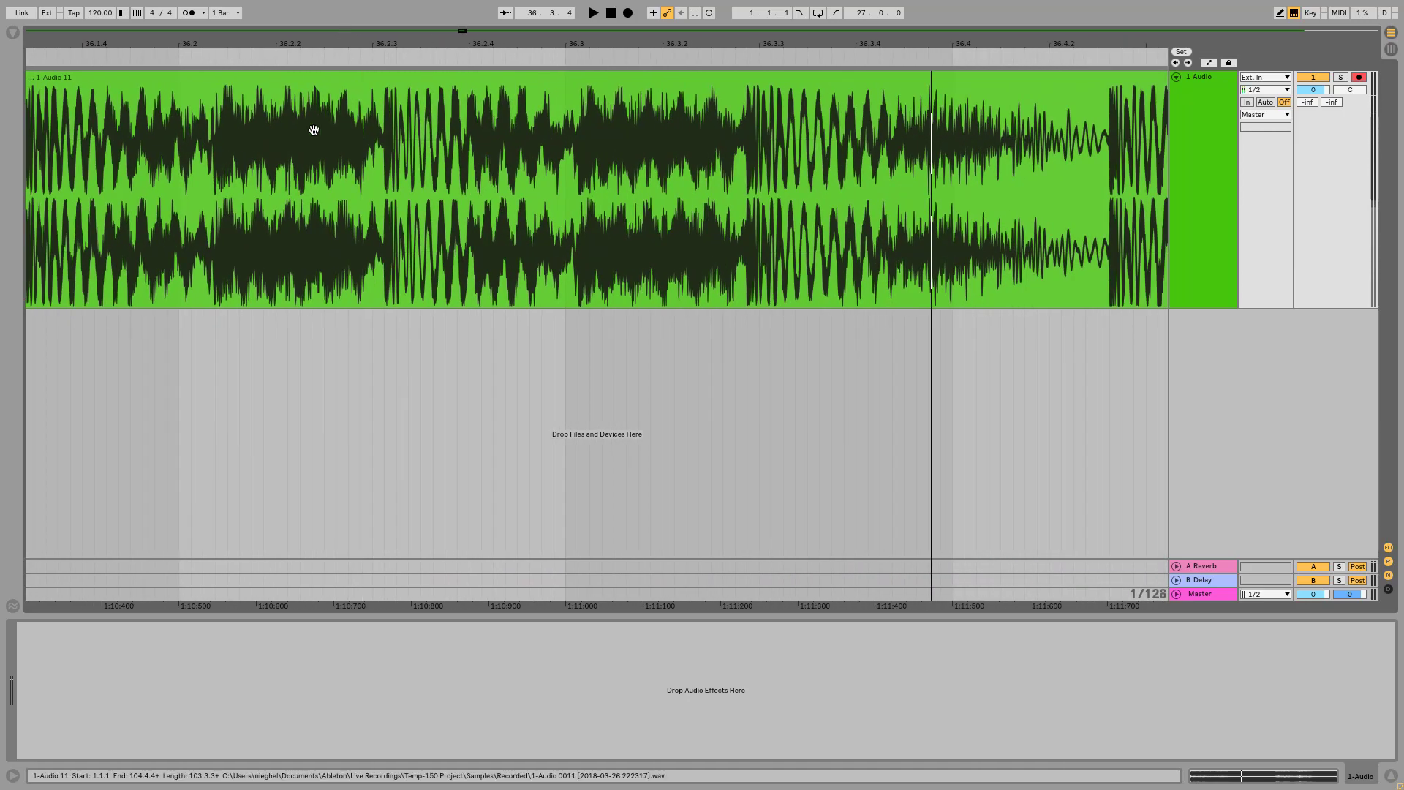
{"action": "left_click", "coordinate": [382, 208]}
{"action": "key", "text": "space"}
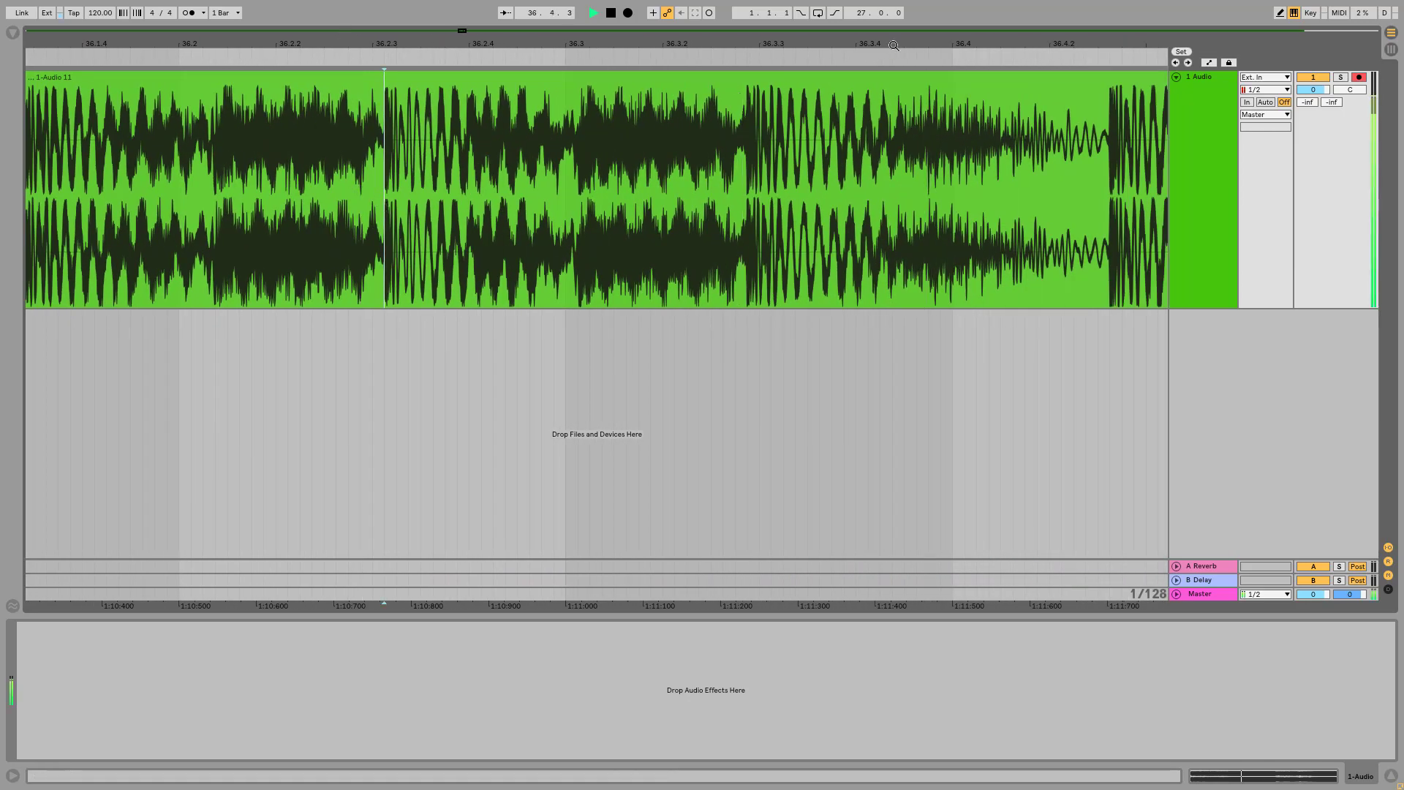
{"action": "key", "text": "minus"}
{"action": "key", "text": "minus"}
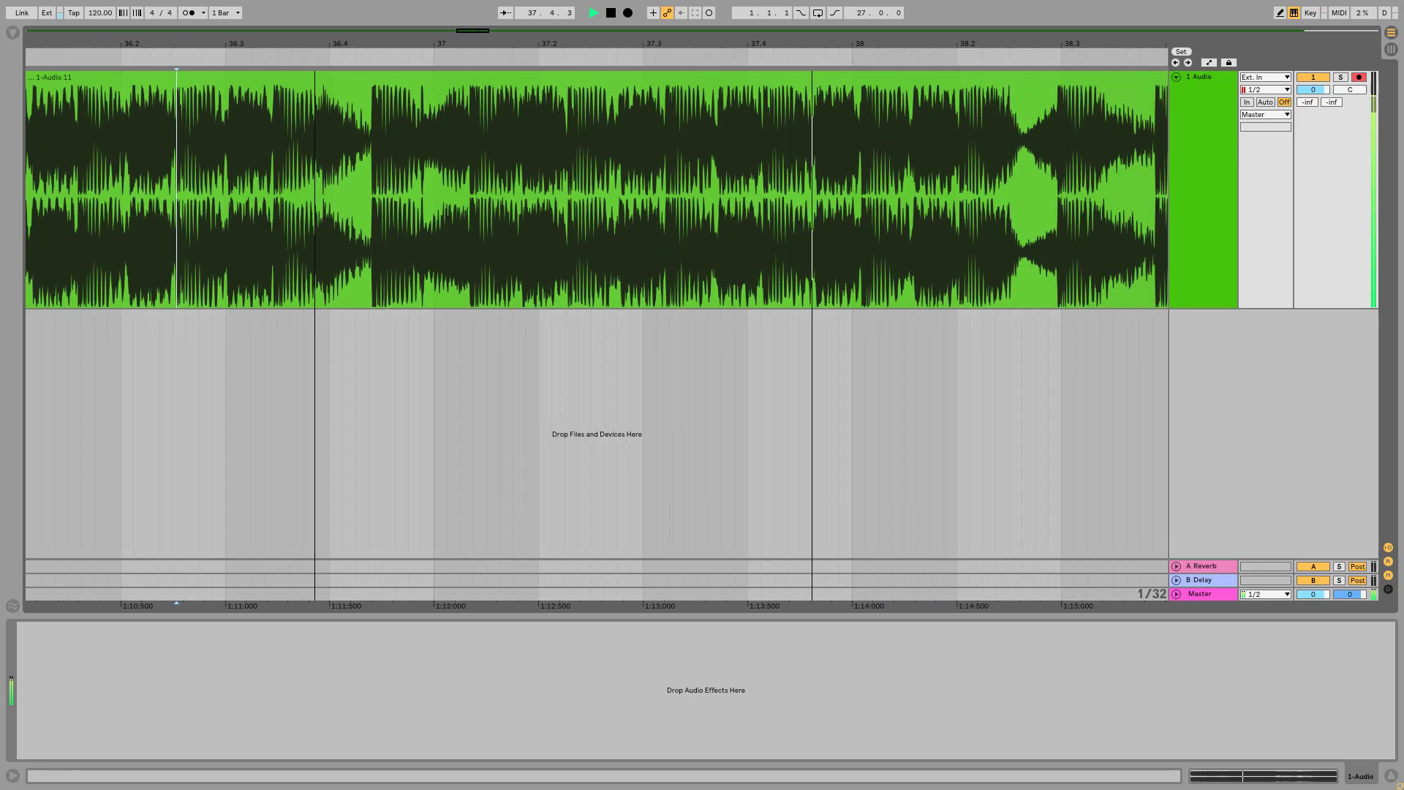
{"action": "key", "text": "space"}
Examine the waveform in bar 38 closely, around the dip between 38.2 and 38.3
{"action": "key", "text": "plus"}
{"action": "key", "text": "plus"}
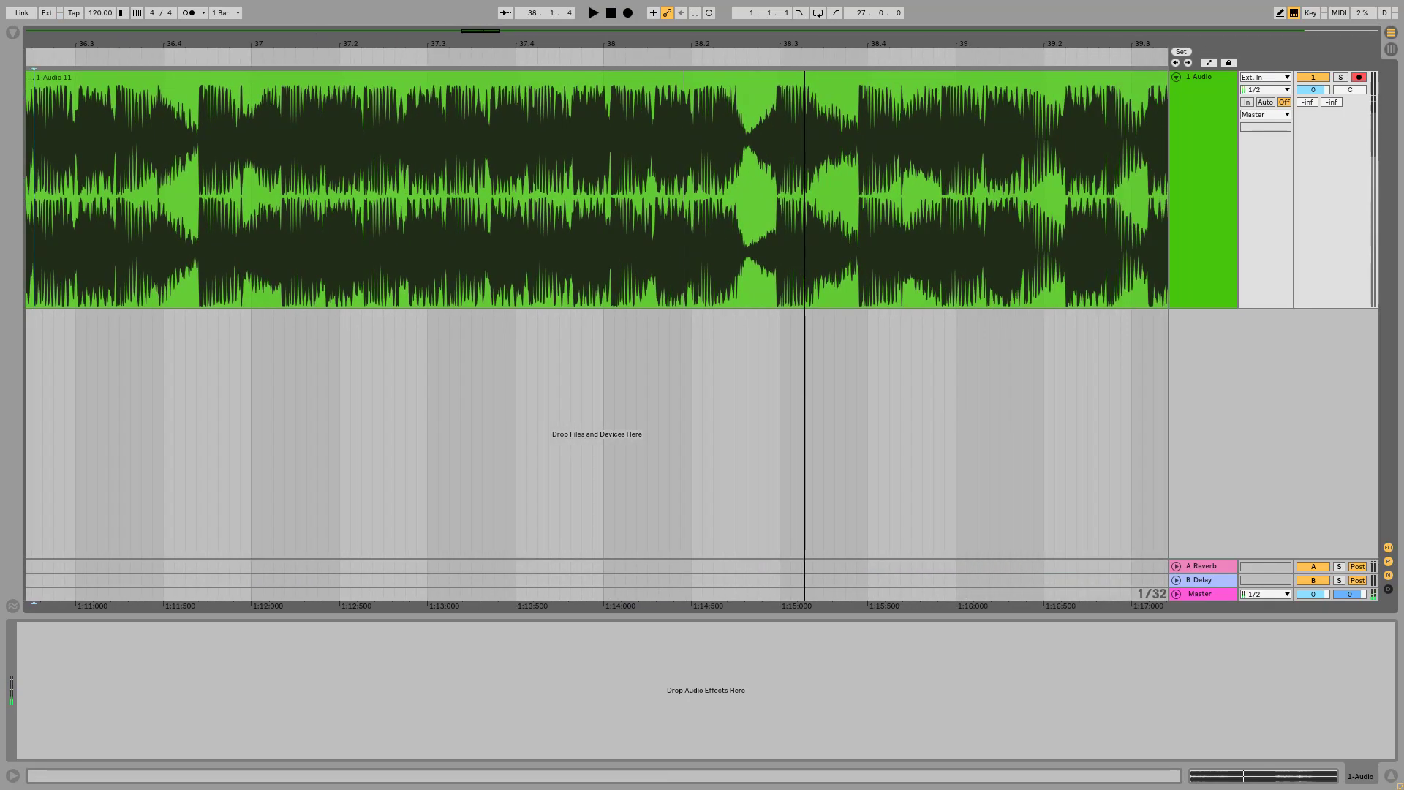
{"action": "left_click_drag", "start_coordinate": [805, 44], "coordinate": [910, 51]}
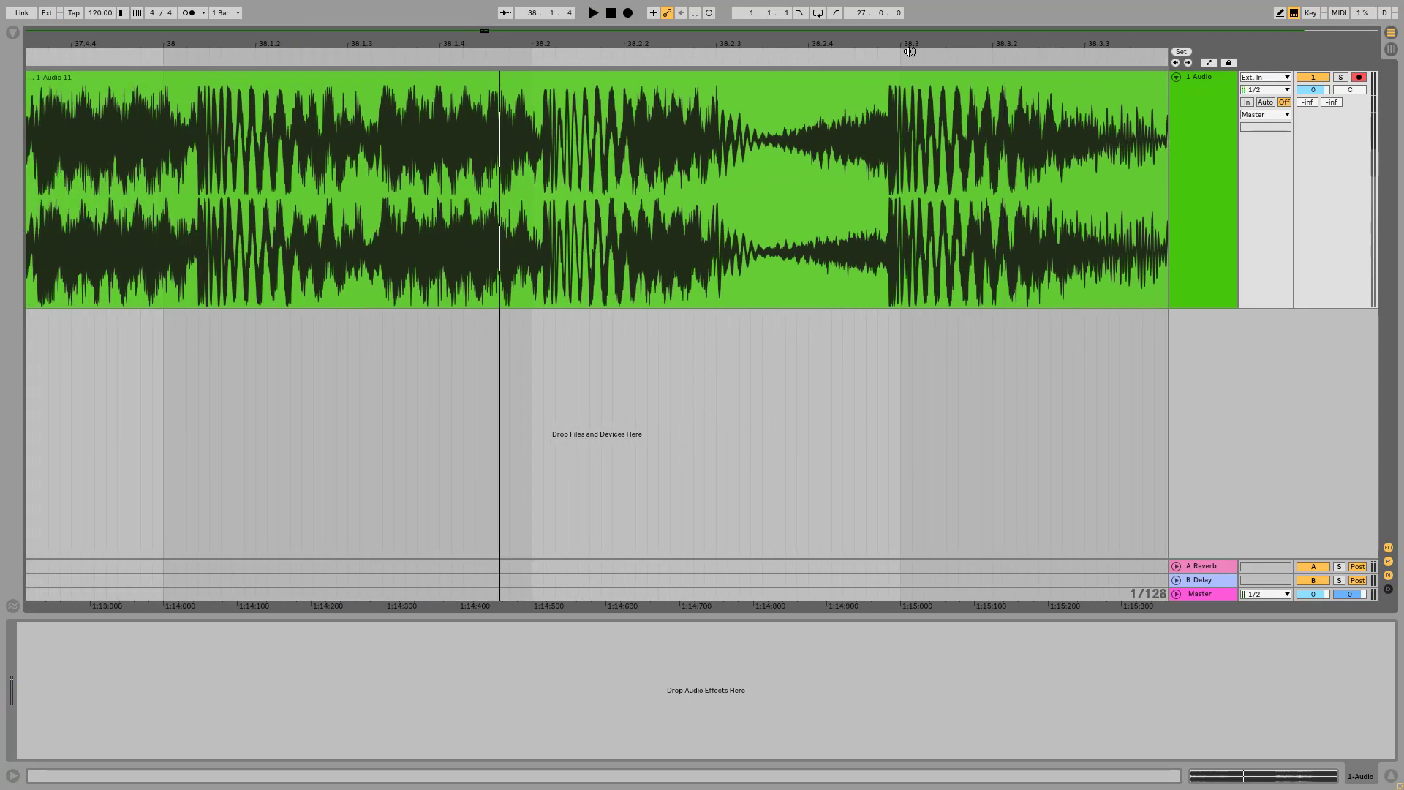
{"action": "mouse_move", "coordinate": [540, 40]}
{"action": "left_mouse_down"}
{"action": "mouse_move", "coordinate": [539, 80]}
{"action": "mouse_move", "coordinate": [567, 58]}
{"action": "mouse_move", "coordinate": [571, 13]}
{"action": "left_mouse_up"}
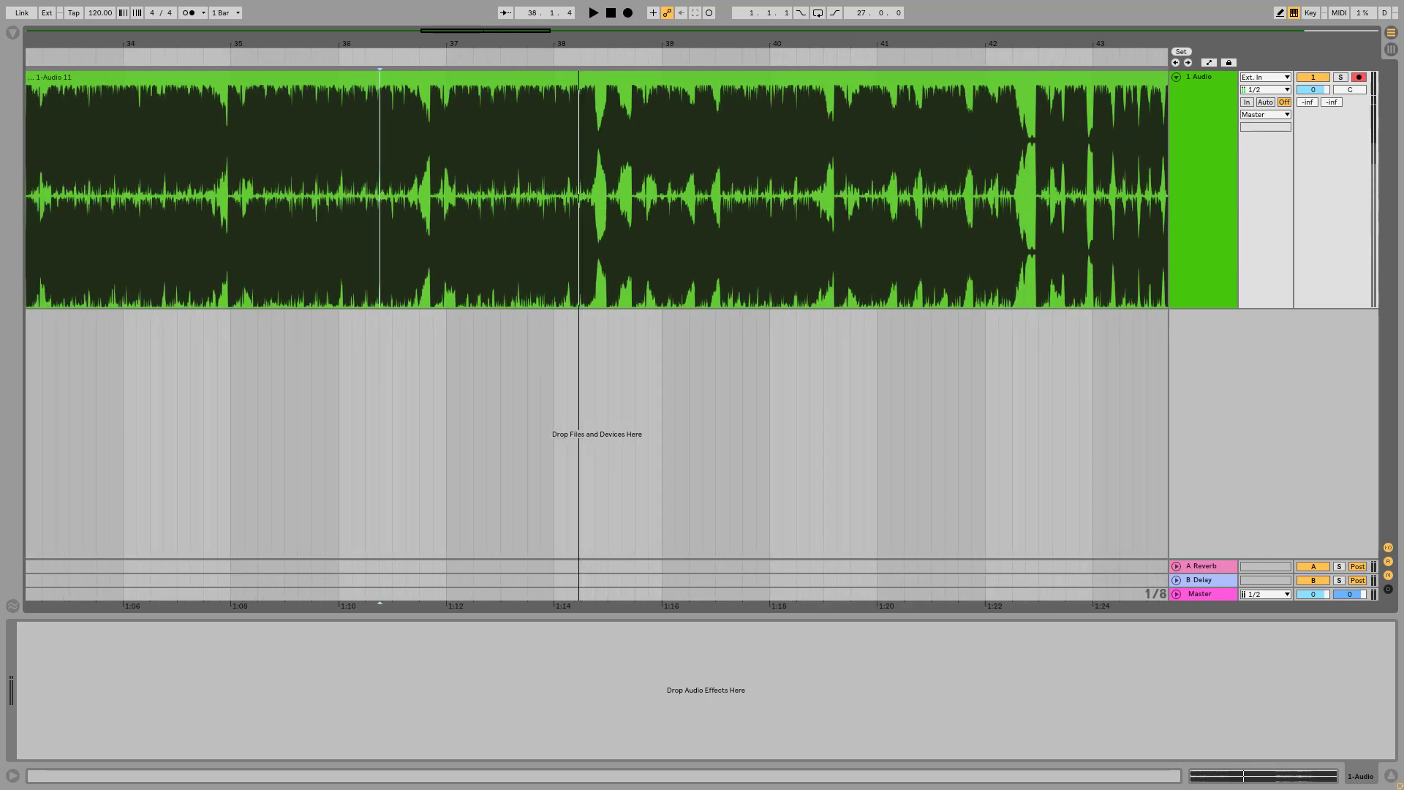
Play the clip from 42.2.3 into bar 43, and from 60.1.1 into the section starting at bar 61
{"action": "scroll", "coordinate": [523, 125], "scroll_direction": "right", "scroll_amount": 5}
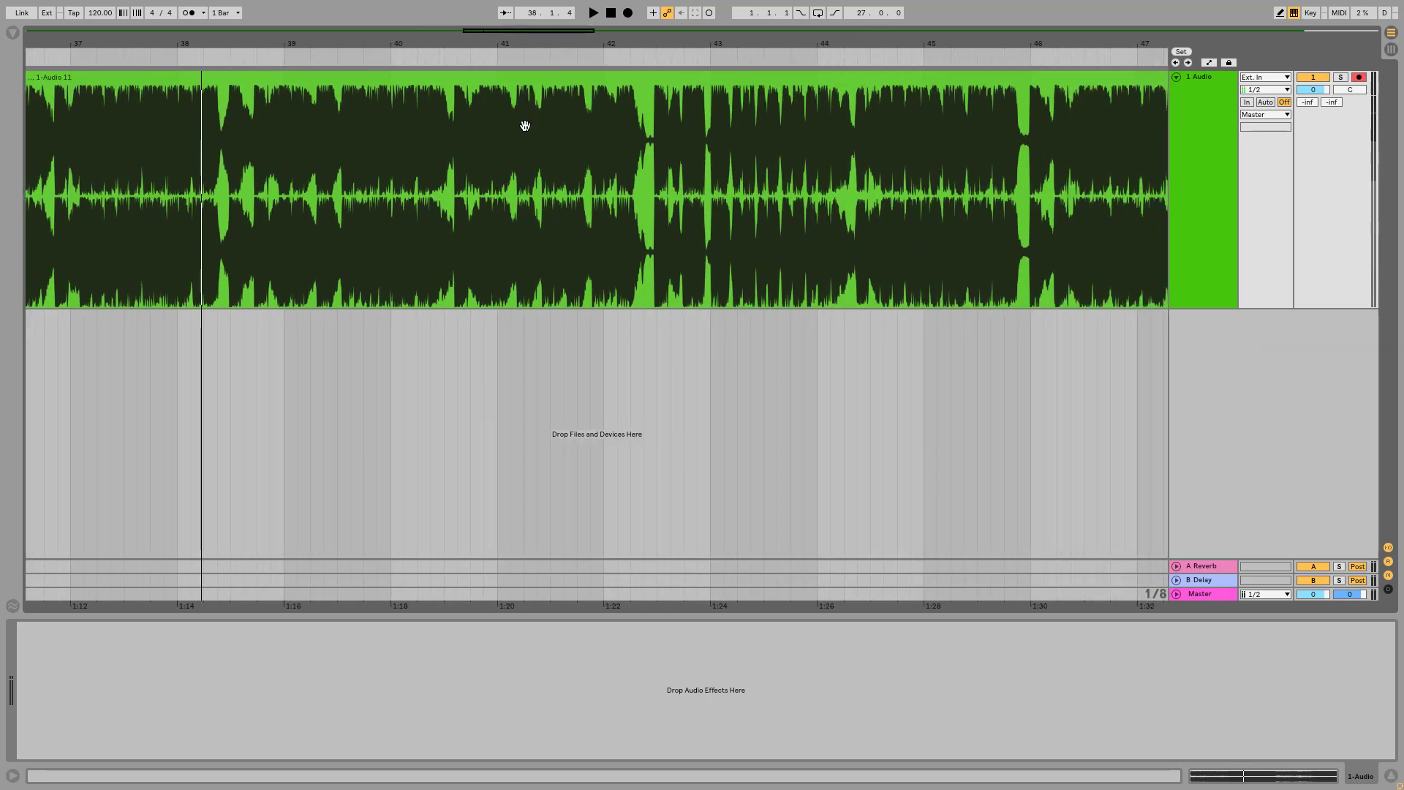
{"action": "left_click", "coordinate": [652, 211]}
{"action": "key", "text": "space"}
{"action": "scroll", "coordinate": [546, 230], "scroll_direction": "down", "scroll_amount": 5}
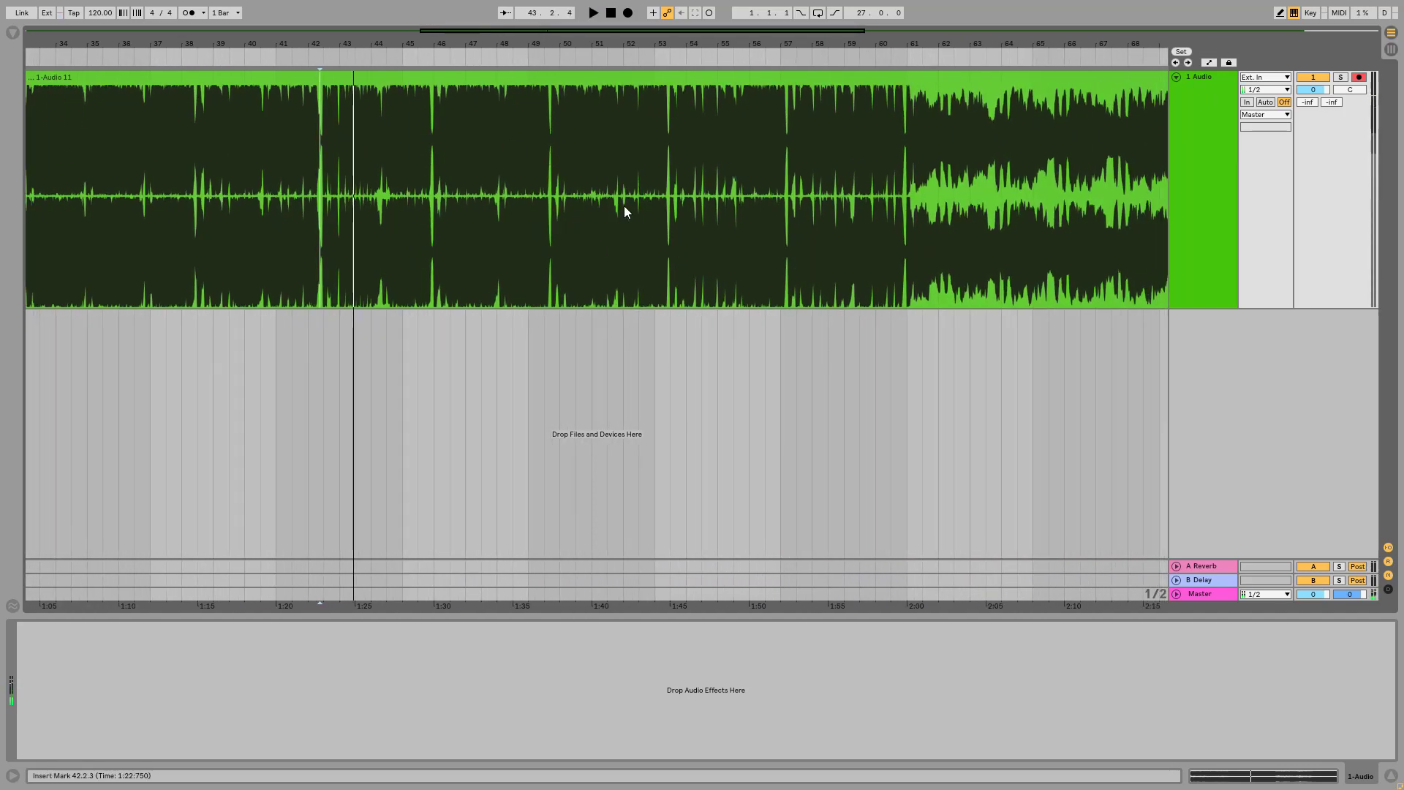
{"action": "left_click", "coordinate": [882, 216]}
{"action": "key", "text": "space"}
{"action": "left_click_drag", "start_coordinate": [999, 44], "coordinate": [580, 44]}
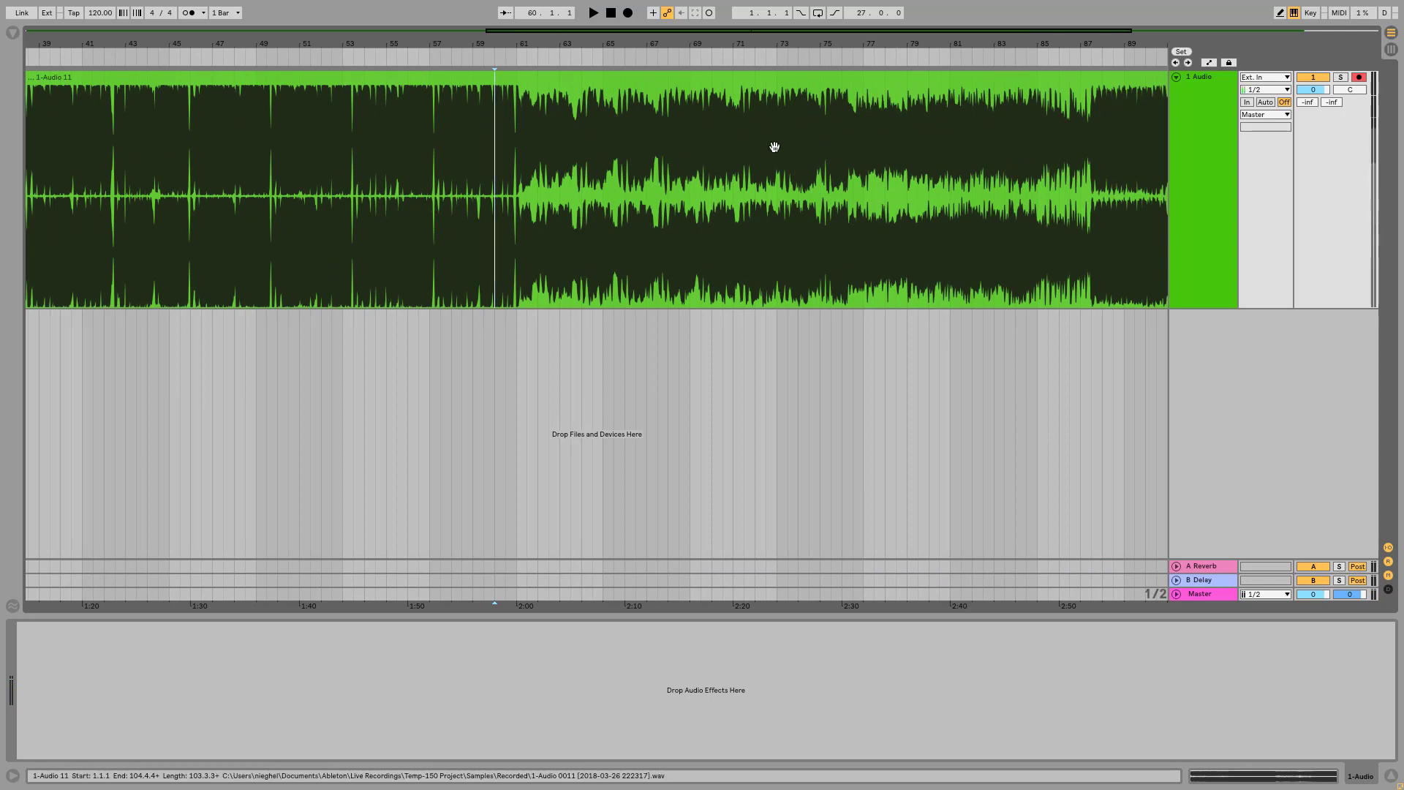
{"action": "key", "text": "space"}
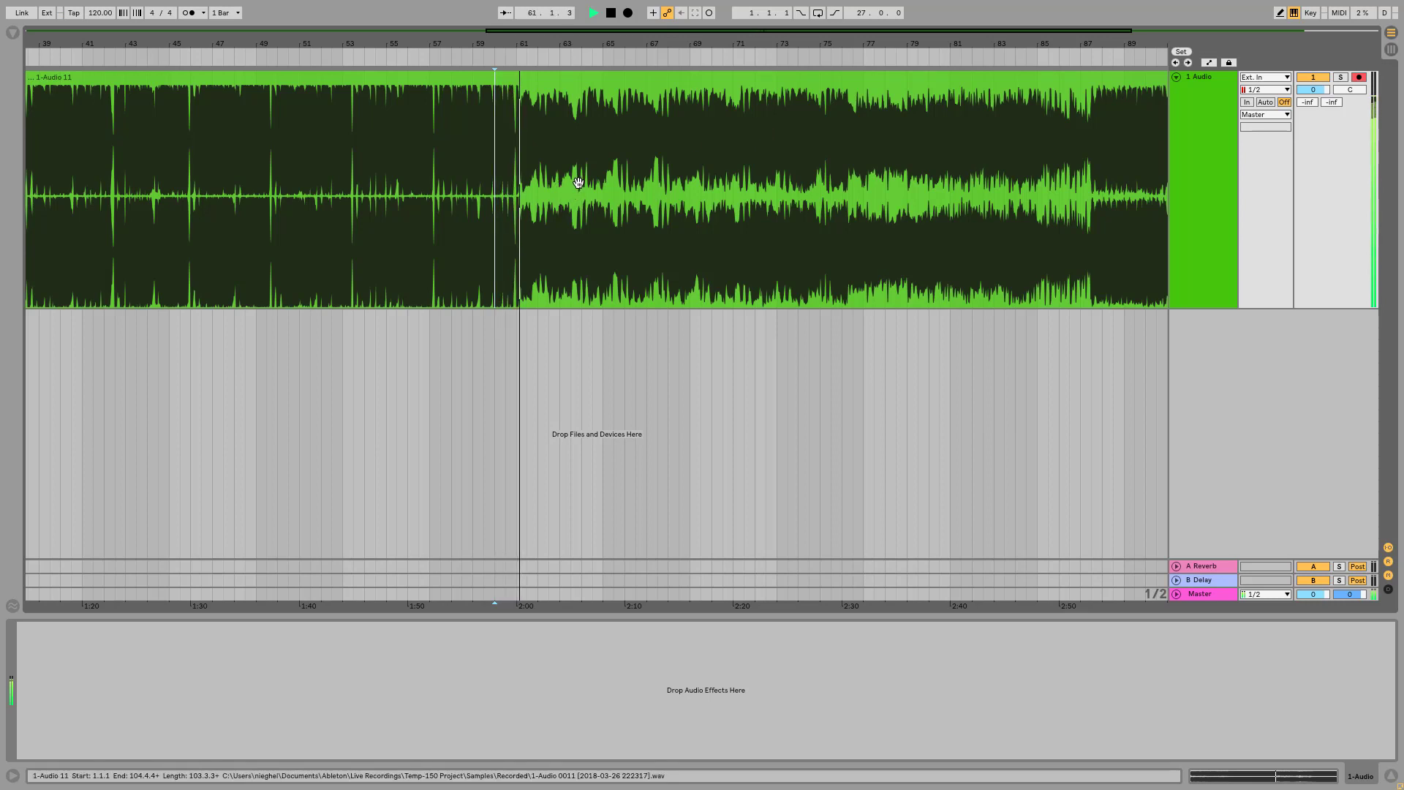
Skip through the quieter section, playing from 66.3.1, bar 70 and the middle of bar 81
{"action": "left_click", "coordinate": [637, 211]}
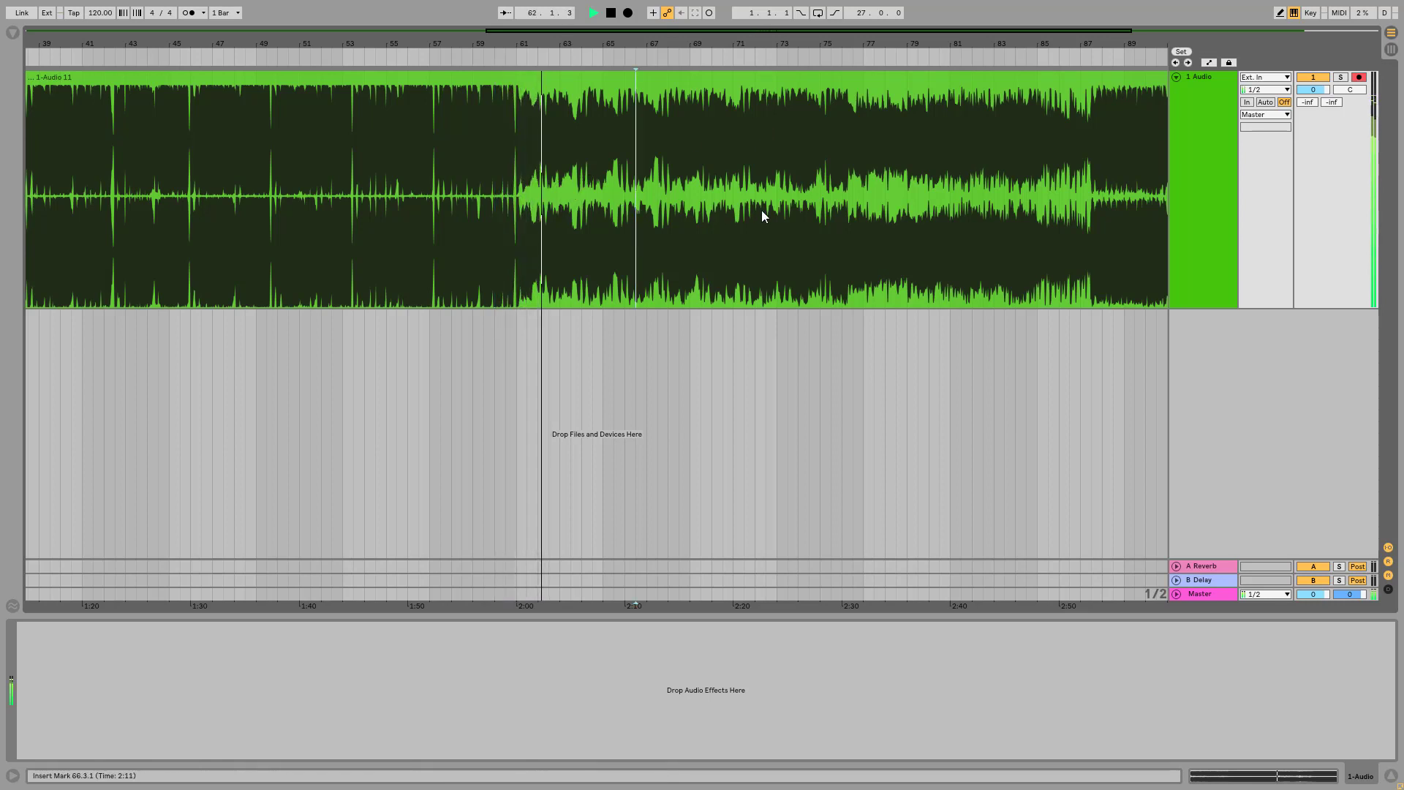
{"action": "left_click", "coordinate": [713, 206]}
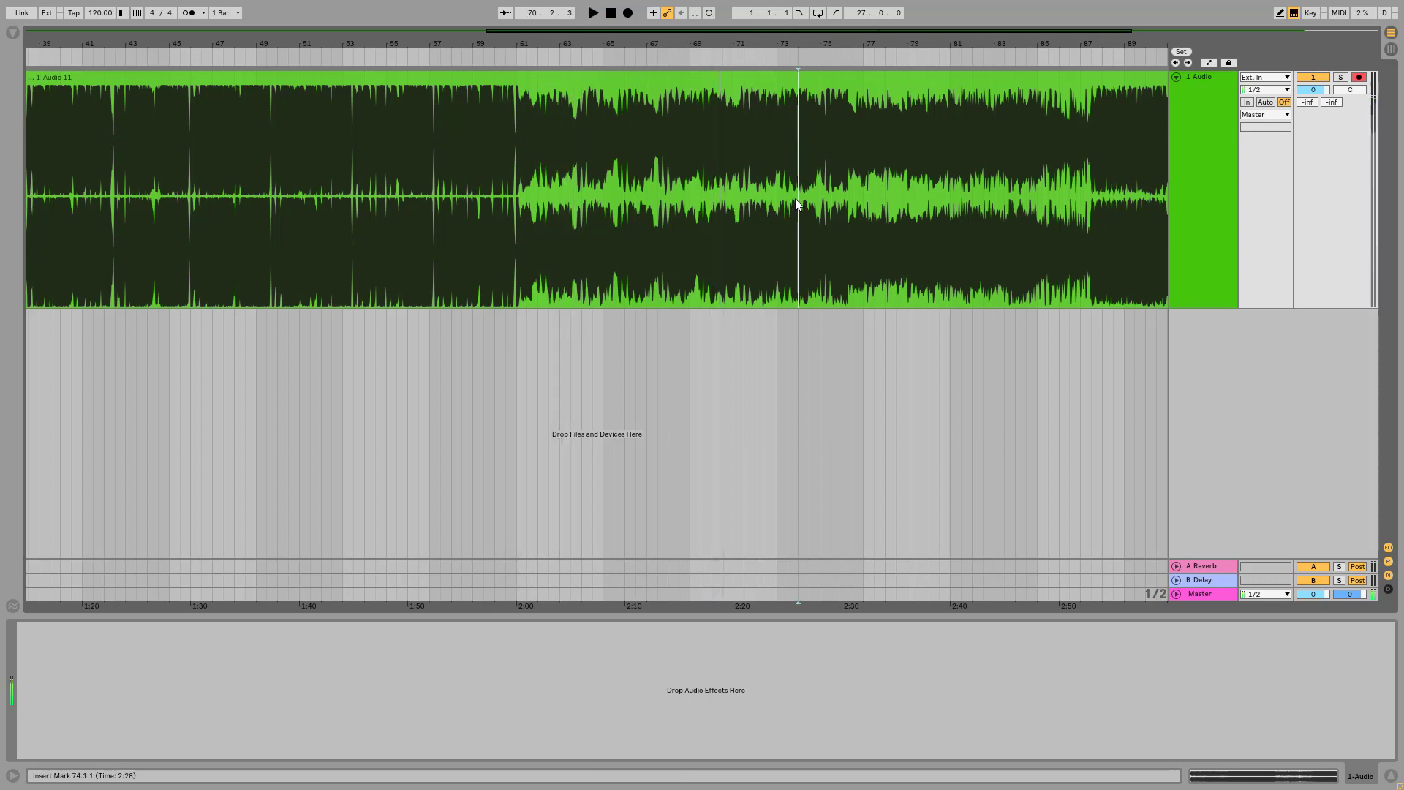
{"action": "left_click", "coordinate": [963, 196]}
{"action": "key", "text": "space"}
{"action": "key", "text": "space"}
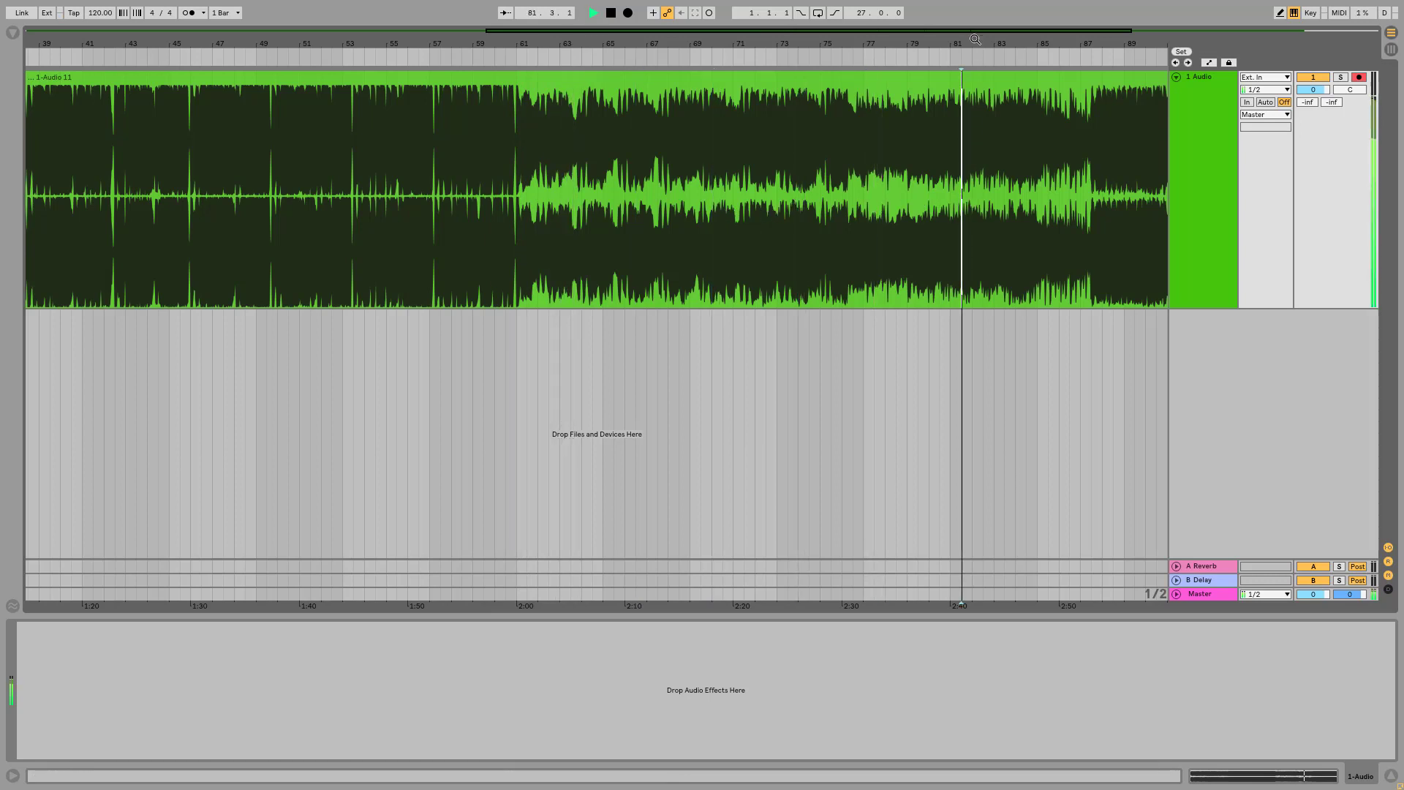
Play the clip's end of the breakdown from 86.1.1 and place the insert mark at bar 89
{"action": "left_click_drag", "start_coordinate": [976, 41], "coordinate": [667, 31]}
{"action": "left_click", "coordinate": [730, 202]}
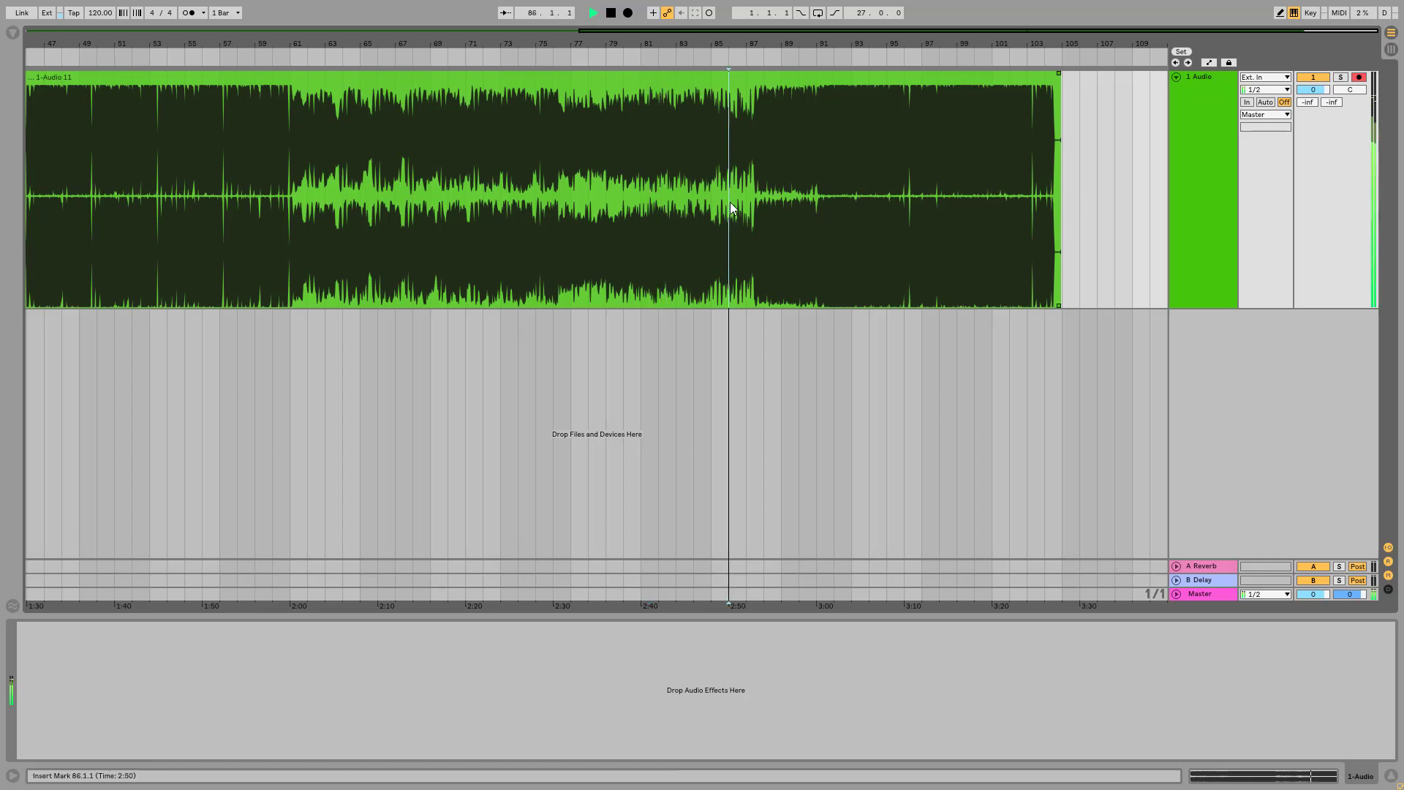
{"action": "key", "text": "space"}
{"action": "left_click", "coordinate": [782, 200]}
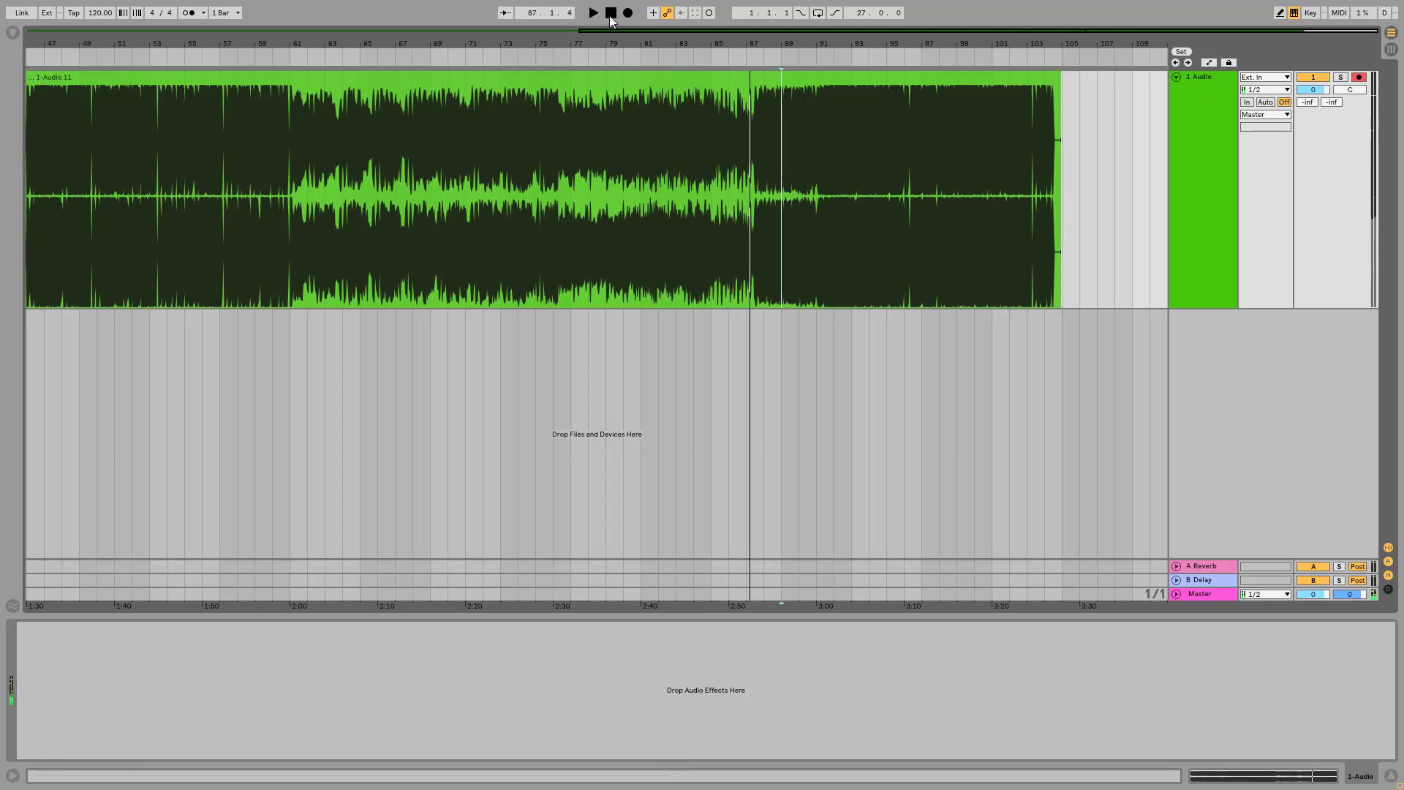
Reset the playback position to 1.1.1 and delete the reviewed clip from the audio track
{"action": "left_click", "coordinate": [629, 77]}
{"action": "key", "text": "Delete"}
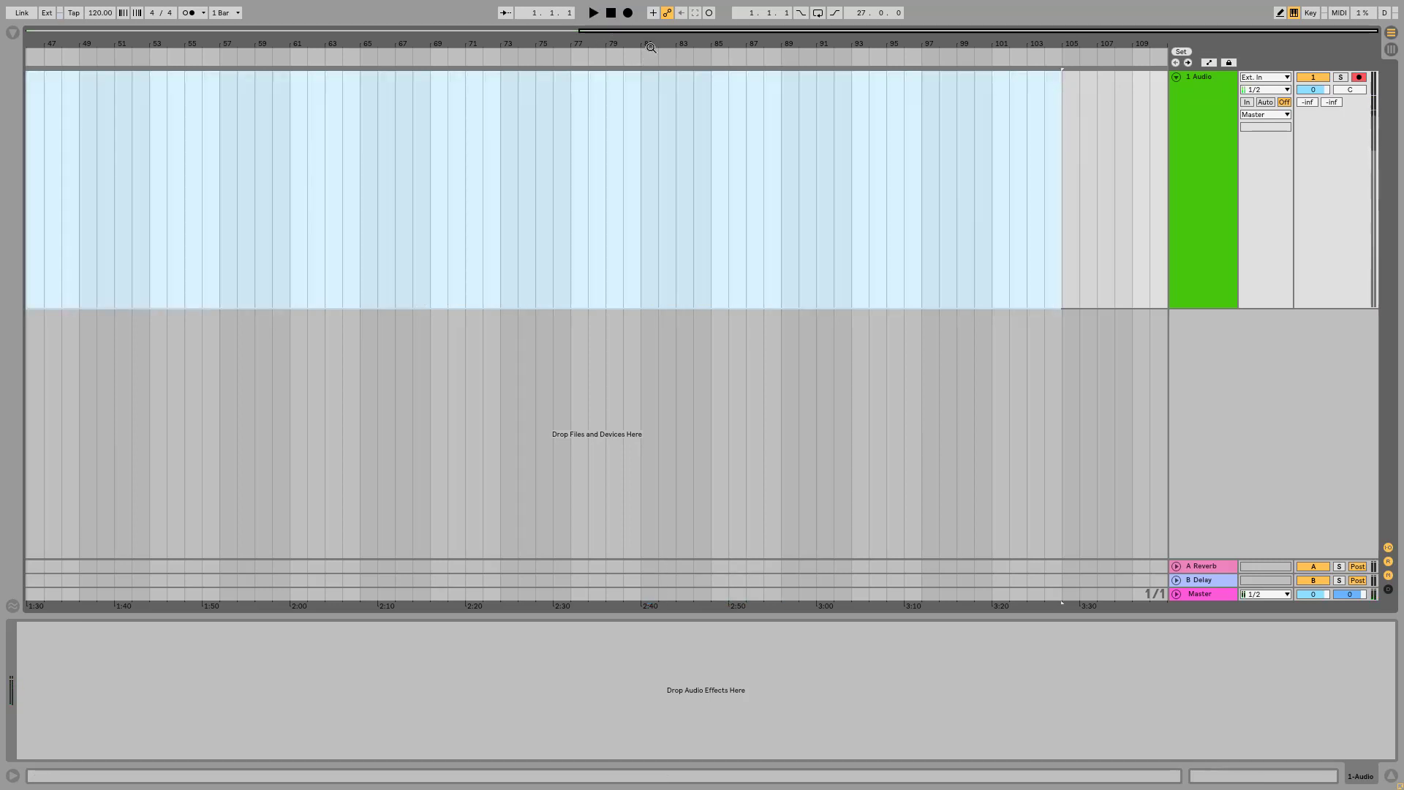
Show the full arrangement from bar 1 and clear the time selection on the empty audio track, with playback stopped at 1.1.1
{"action": "left_click_drag", "start_coordinate": [651, 48], "coordinate": [761, 31]}
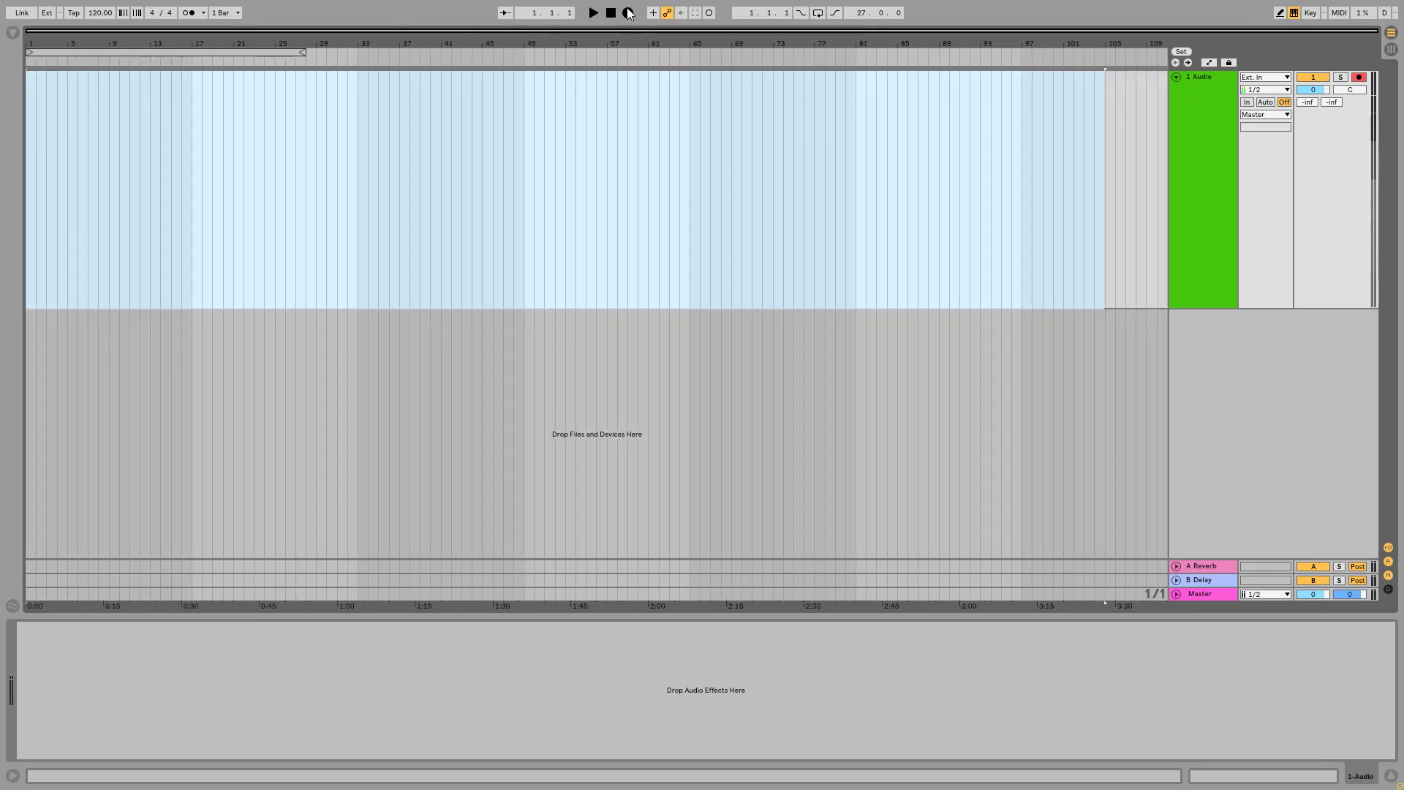
{"action": "left_click", "coordinate": [614, 11]}
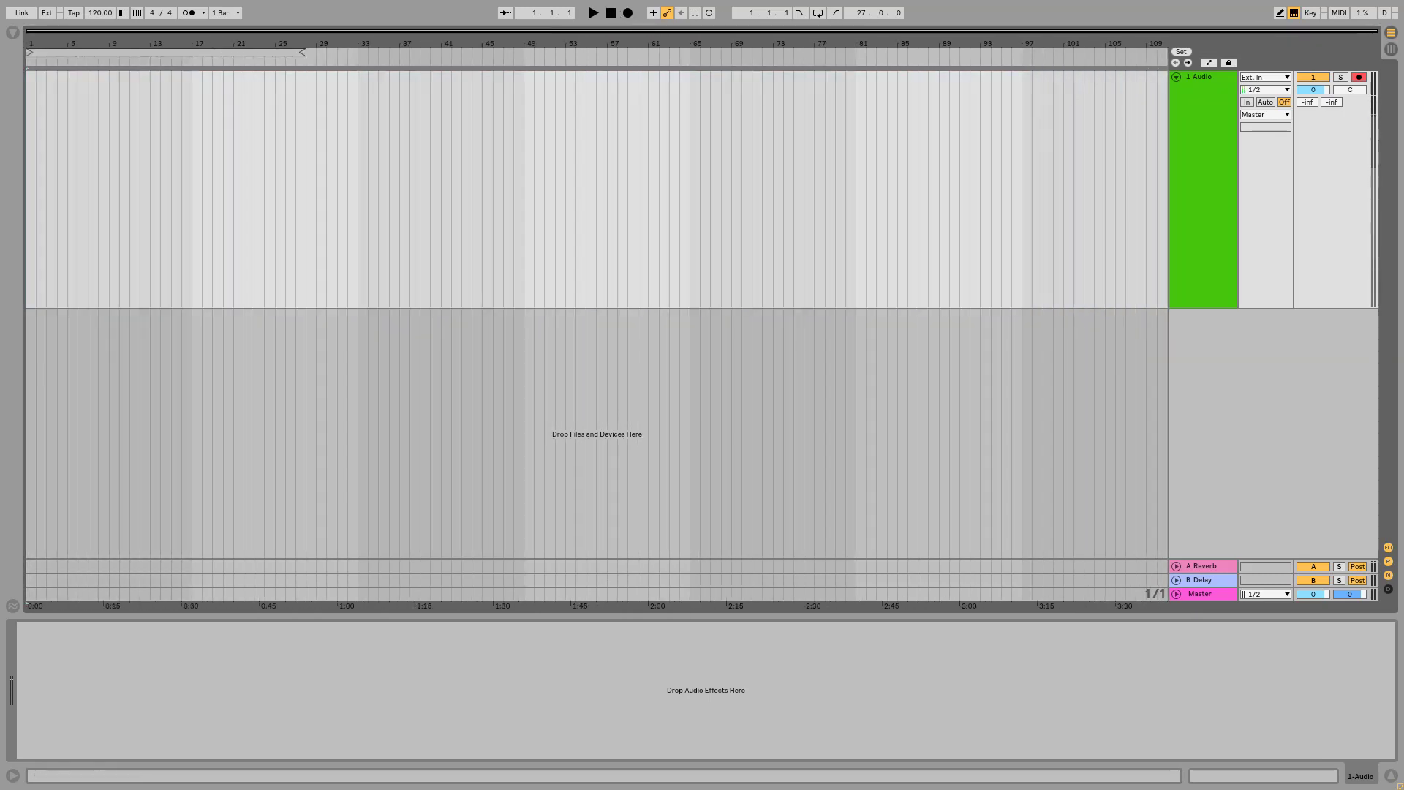
Switch to the Facebook post in the Opera browser and look through its comments for the next submitted track after the Septim Remix
{"action": "key", "text": "alt+Tab"}
{"action": "left_click", "coordinate": [914, 149]}
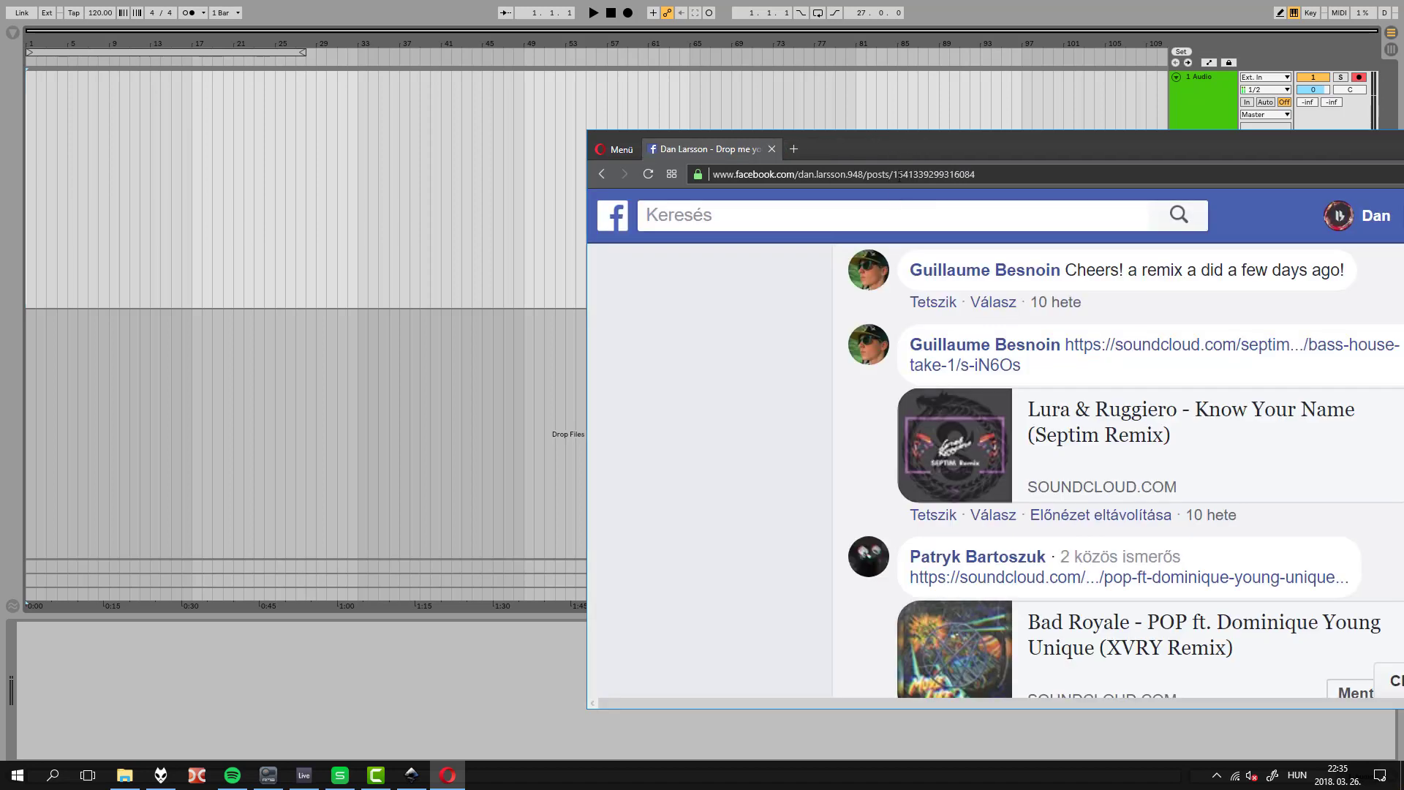
{"action": "scroll", "coordinate": [710, 433], "scroll_direction": "down", "scroll_amount": 3}
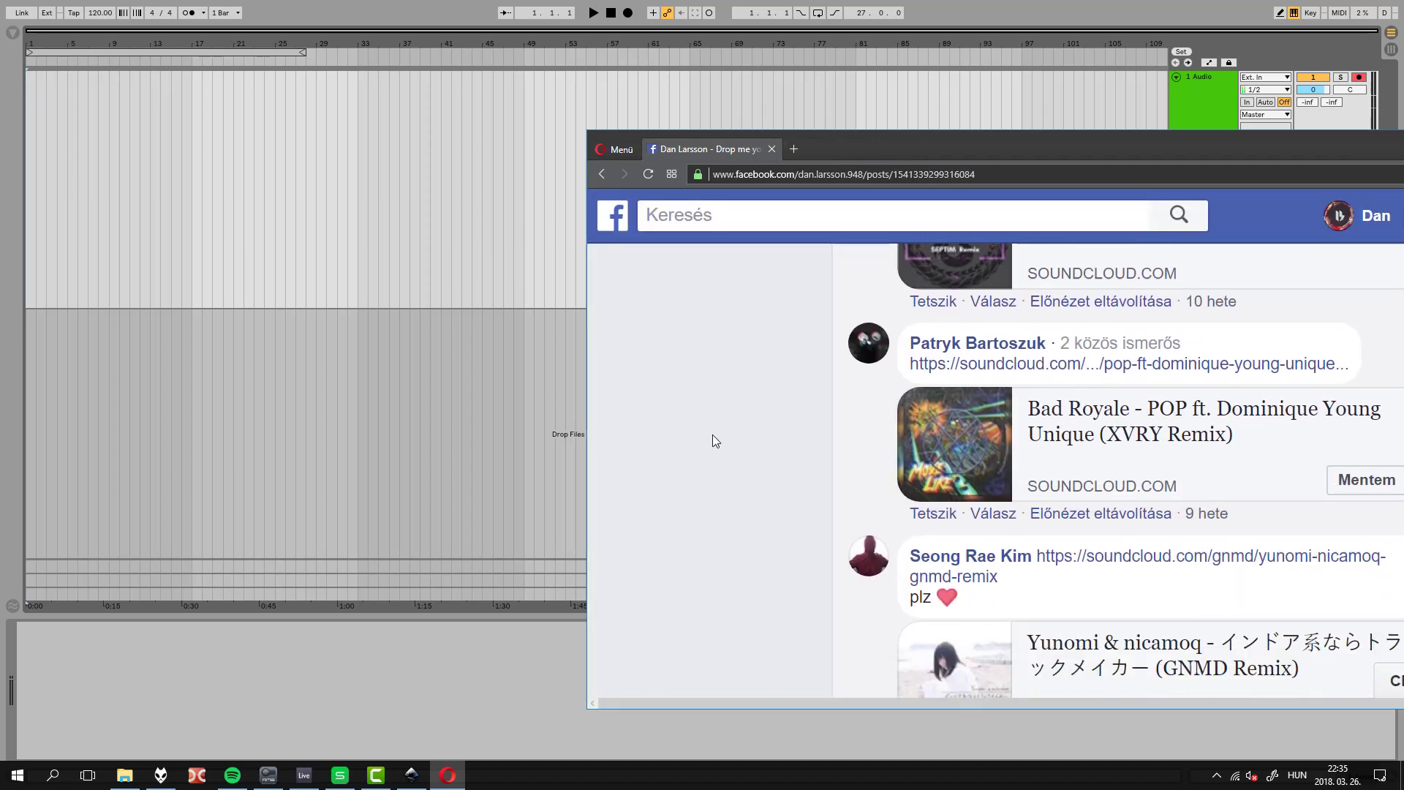
{"action": "scroll", "coordinate": [713, 428], "scroll_direction": "down", "scroll_amount": 1}
{"action": "scroll", "coordinate": [715, 421], "scroll_direction": "down", "scroll_amount": 2}
{"action": "scroll", "coordinate": [718, 415], "scroll_direction": "up", "scroll_amount": 2}
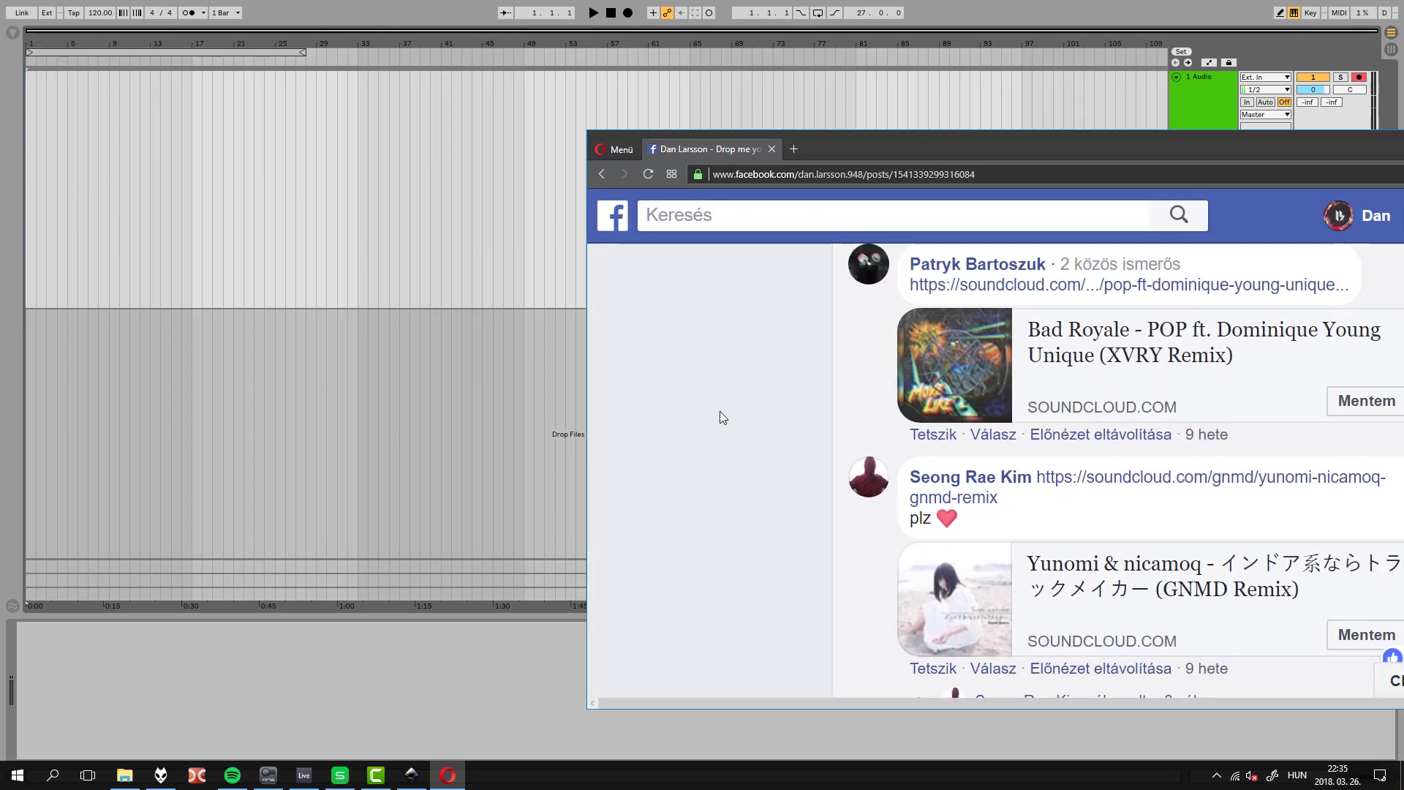
{"action": "scroll", "coordinate": [774, 398], "scroll_direction": "down", "scroll_amount": 4}
{"action": "scroll", "coordinate": [774, 398], "scroll_direction": "down", "scroll_amount": 10}
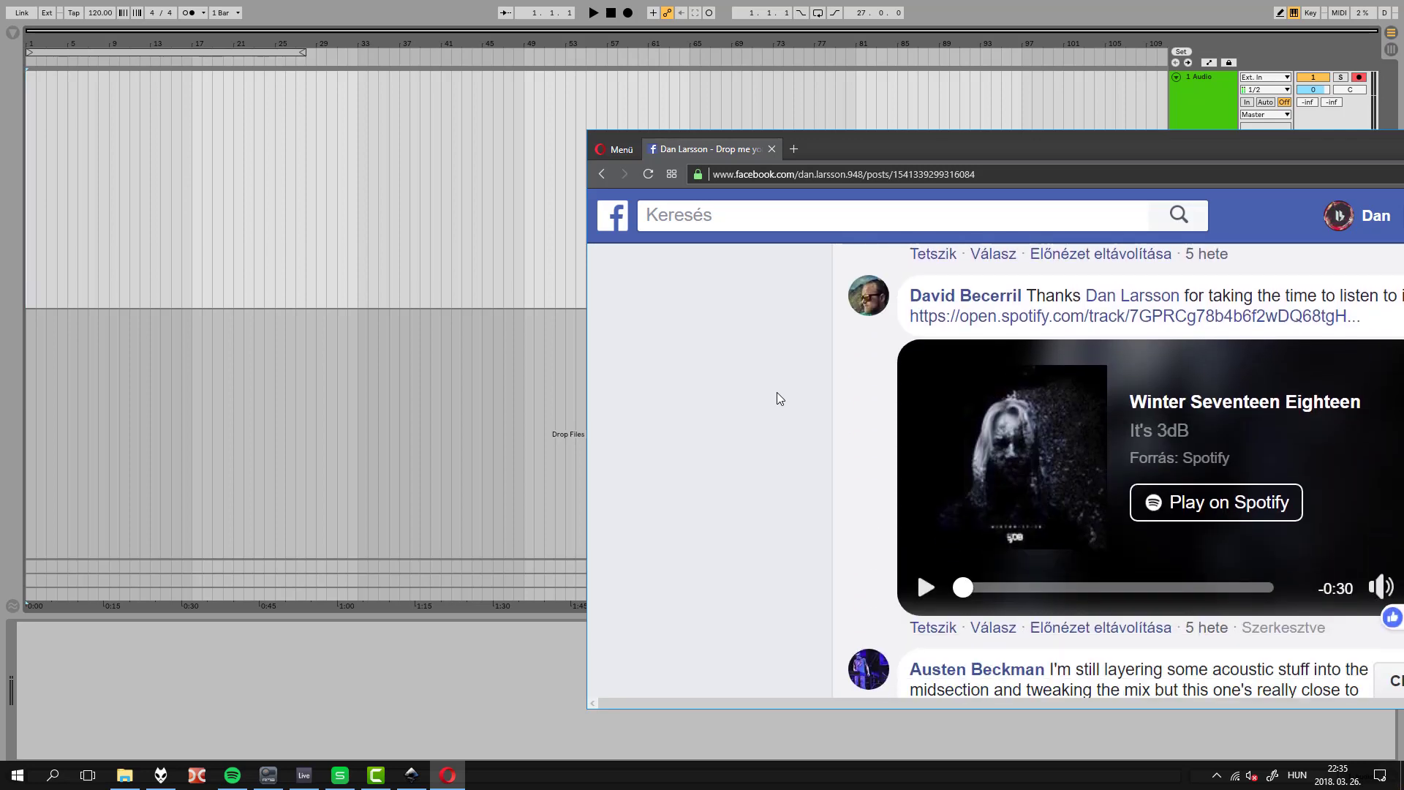
{"action": "scroll", "coordinate": [779, 391], "scroll_direction": "up", "scroll_amount": 12}
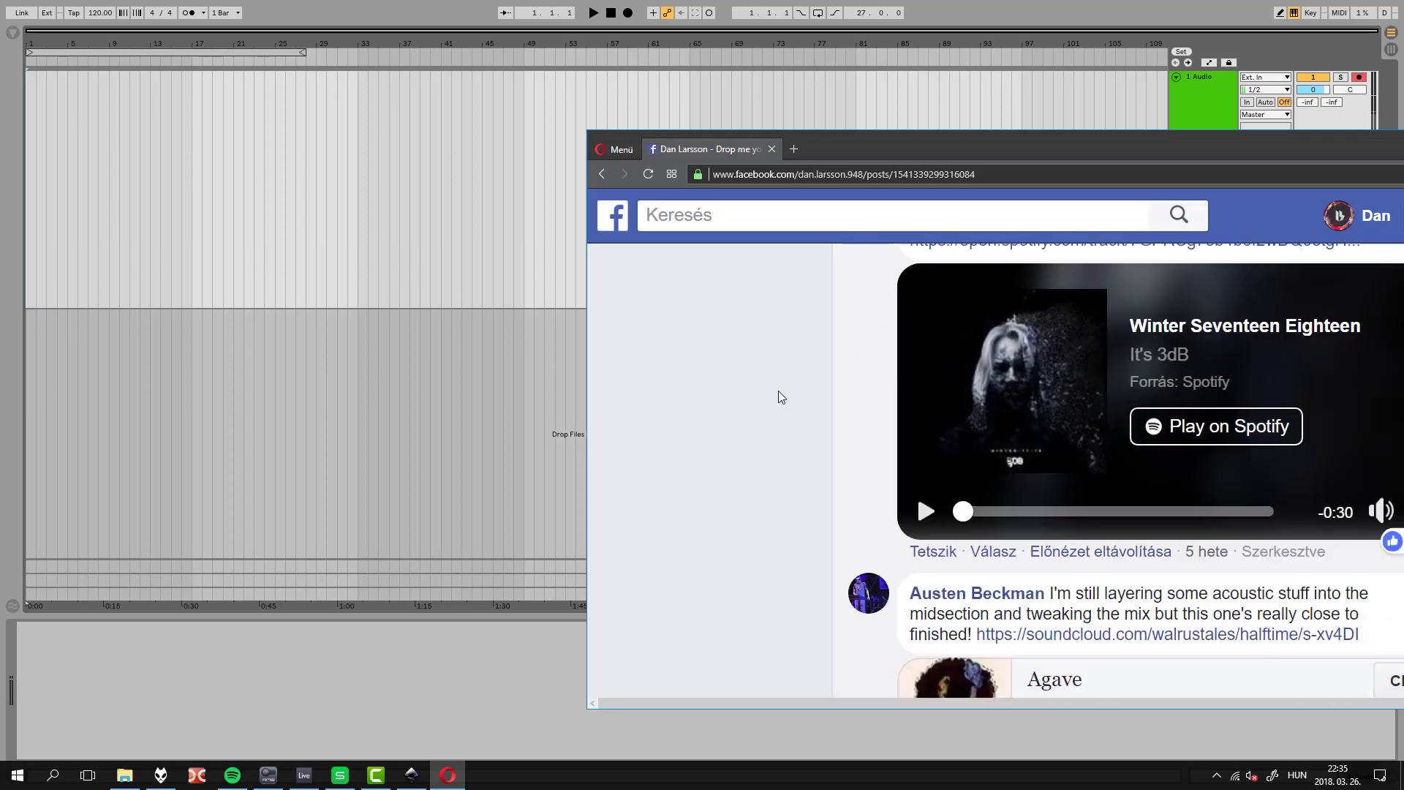
{"action": "scroll", "coordinate": [778, 398], "scroll_direction": "up", "scroll_amount": 2}
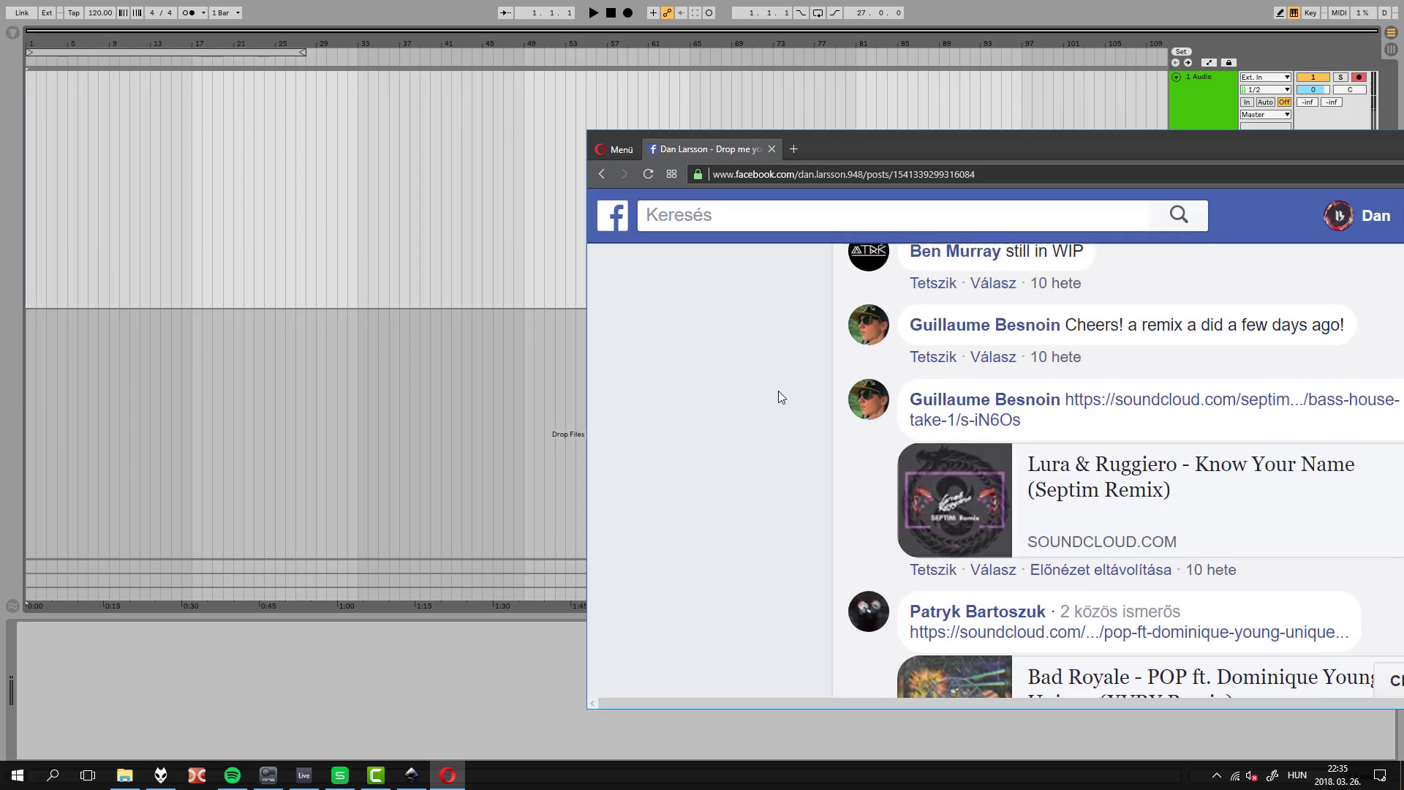
{"action": "scroll", "coordinate": [778, 397], "scroll_direction": "down", "scroll_amount": 5}
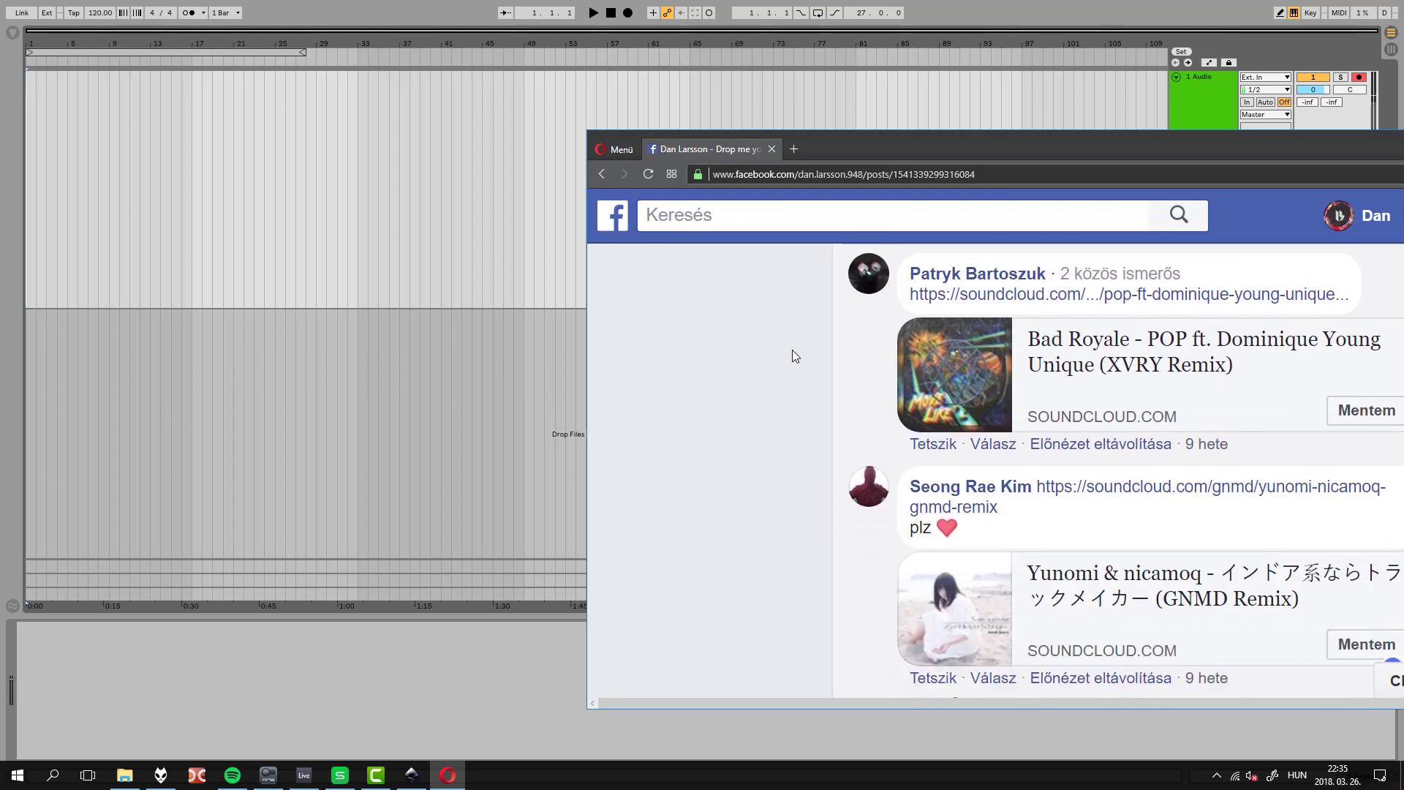